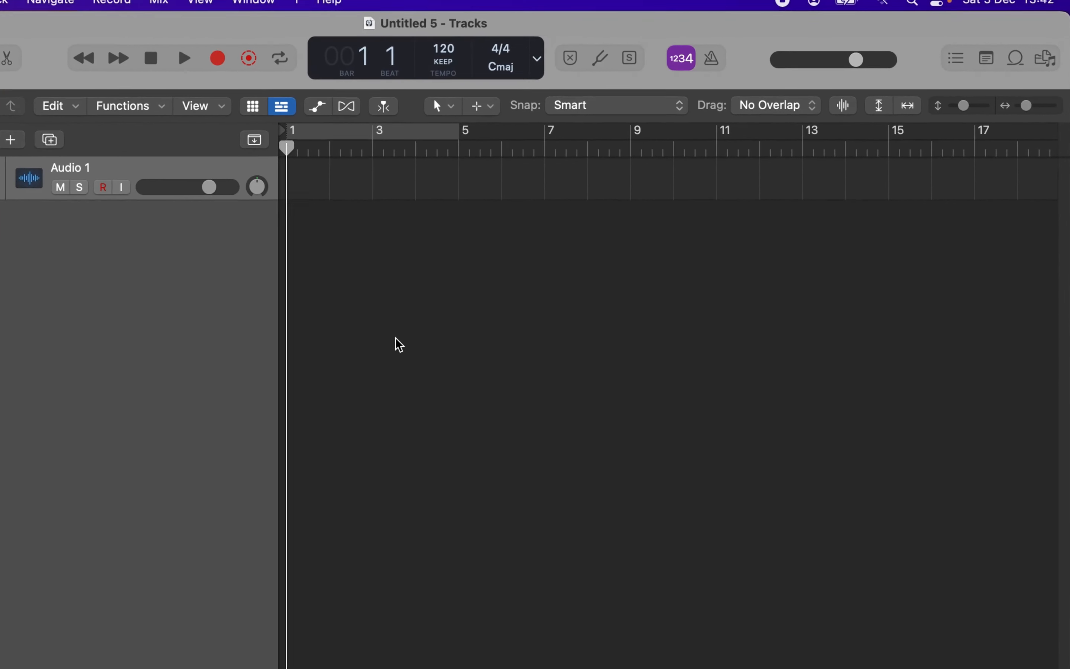
# Open the Apple Loops browser and filter the loops to the All Drums instrument category.
pyautogui.click(1002, 59)
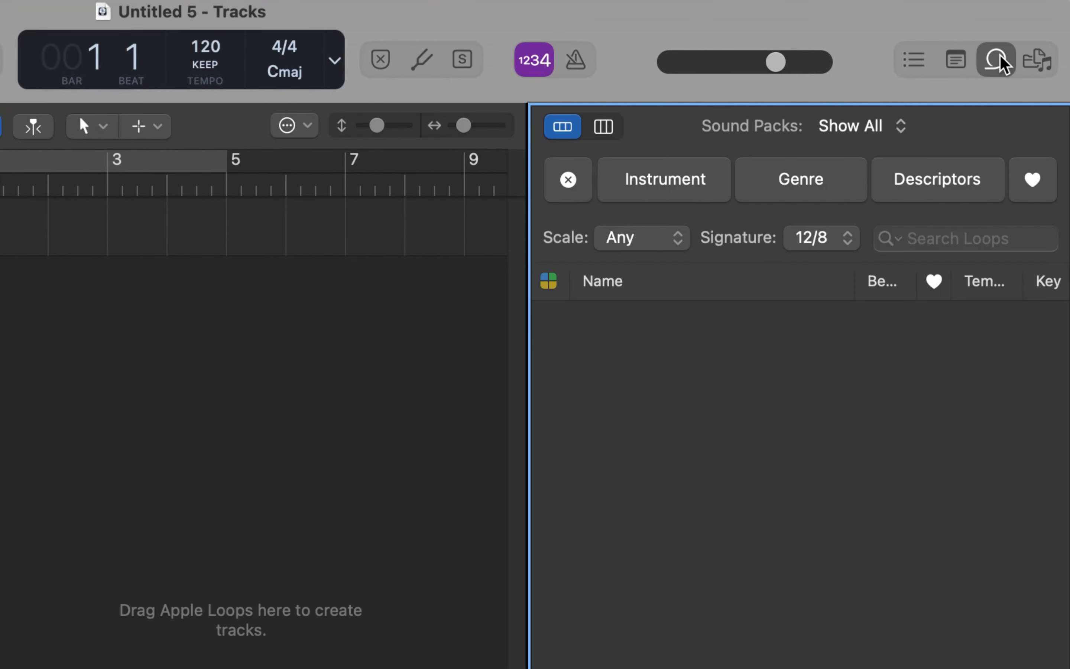
pyautogui.click(653, 185)
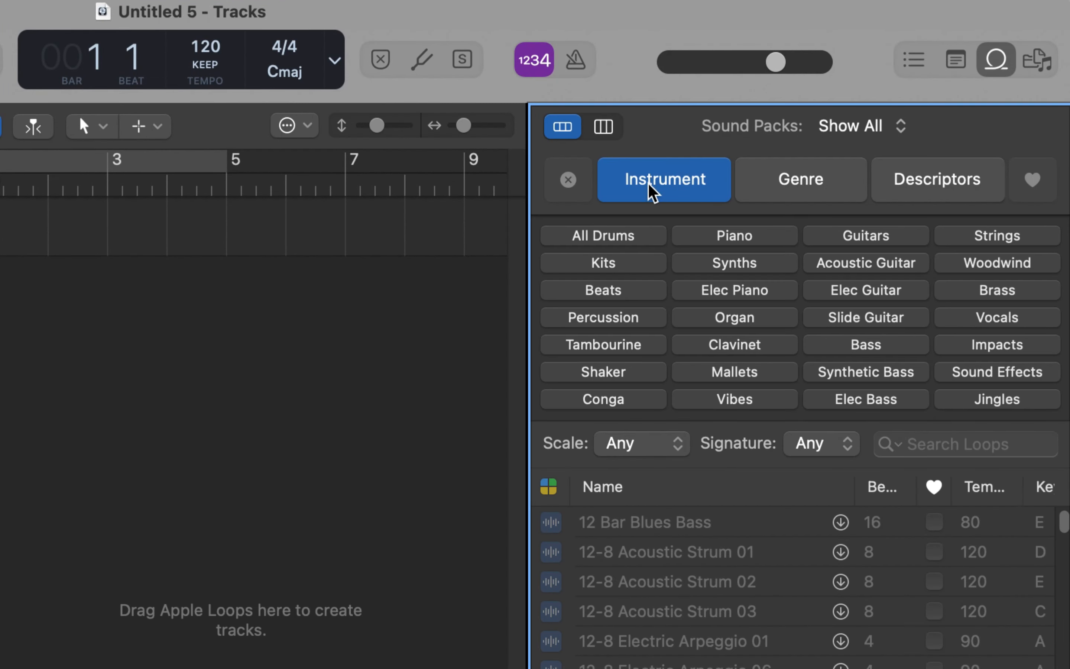
pyautogui.click(615, 241)
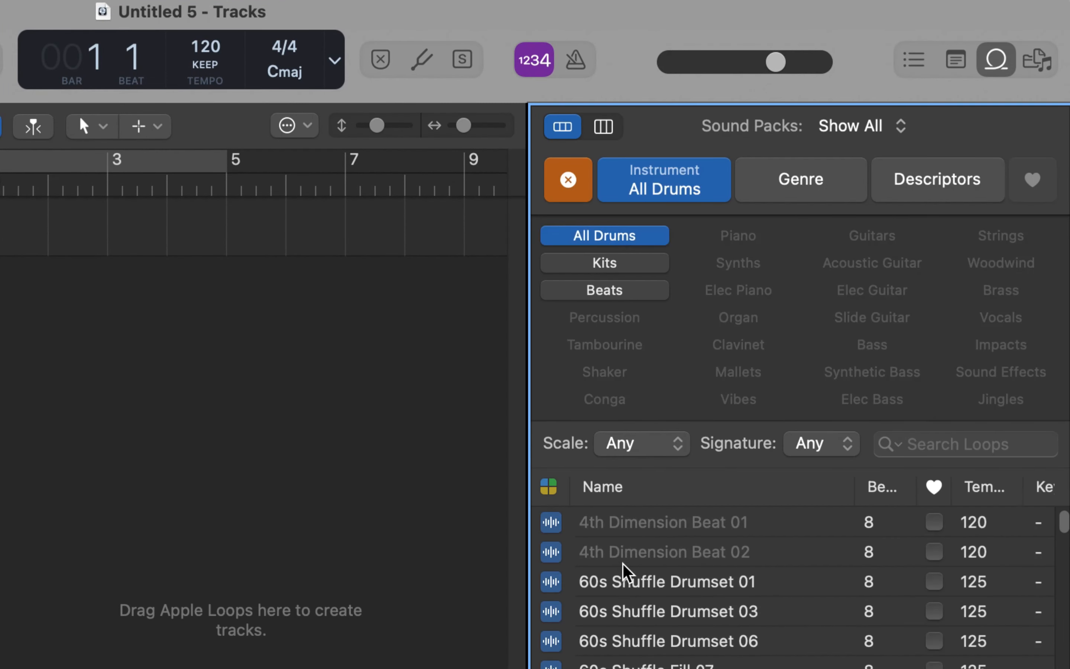
# Audition drum loops, place Wild West Beat at bar 1 of the audio track keeping the track format, and close the loop browser.
pyautogui.click(632, 583)
pyautogui.moveTo(1064, 522); pyautogui.dragTo(1064, 668)
pyautogui.scroll(6, 936, 535)
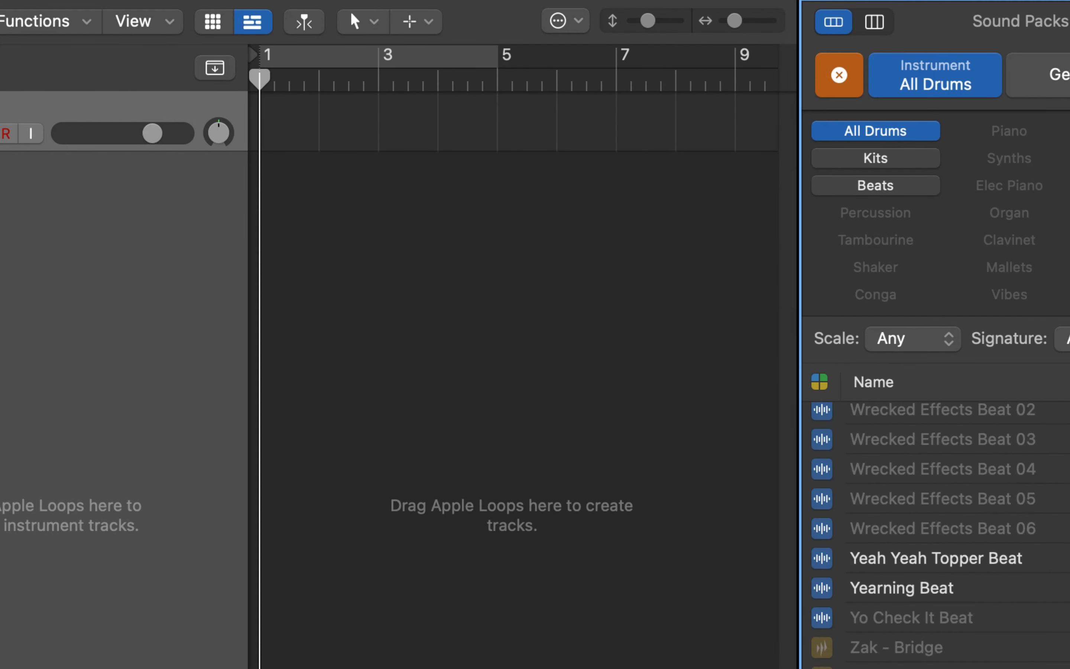
pyautogui.click(938, 592)
pyautogui.scroll(10, 938, 592)
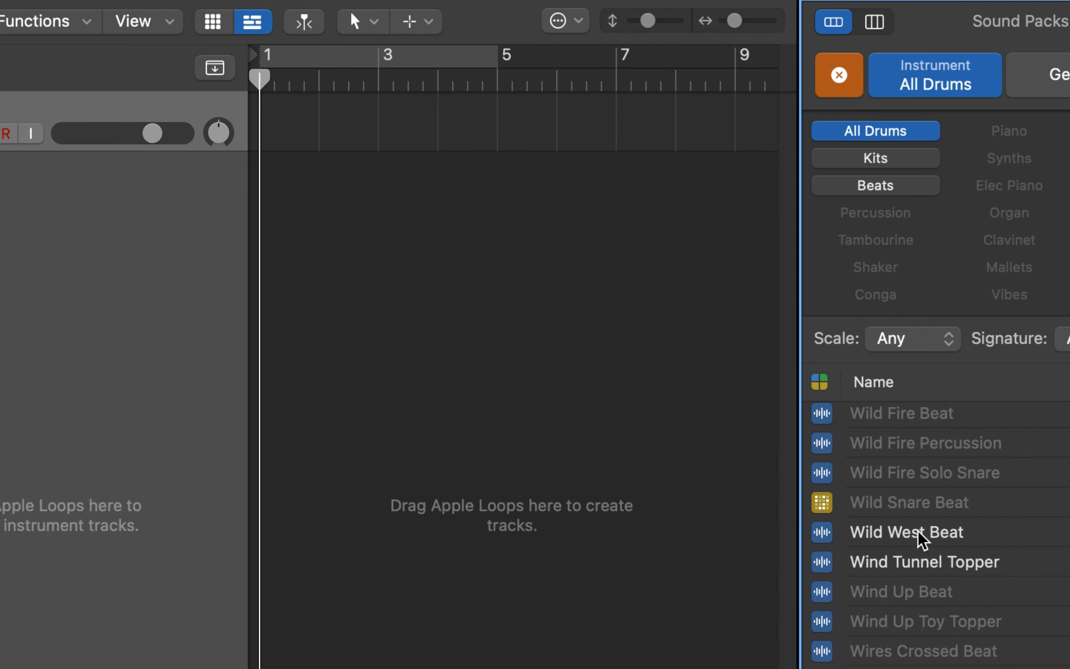
pyautogui.click(923, 538)
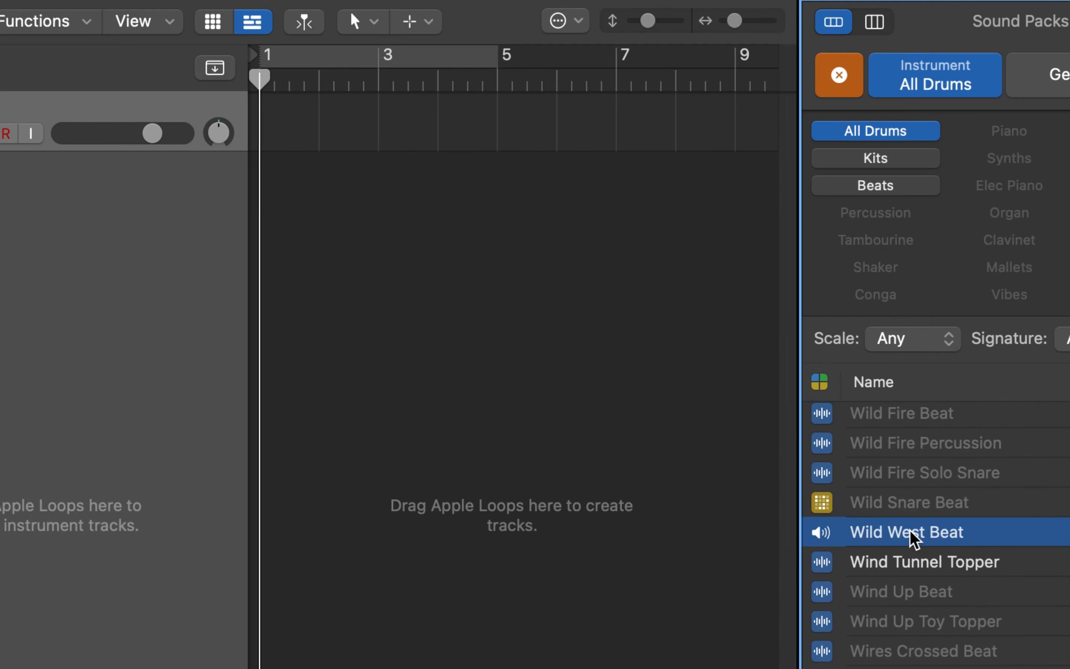
pyautogui.moveTo(973, 523); pyautogui.dragTo(314, 125)
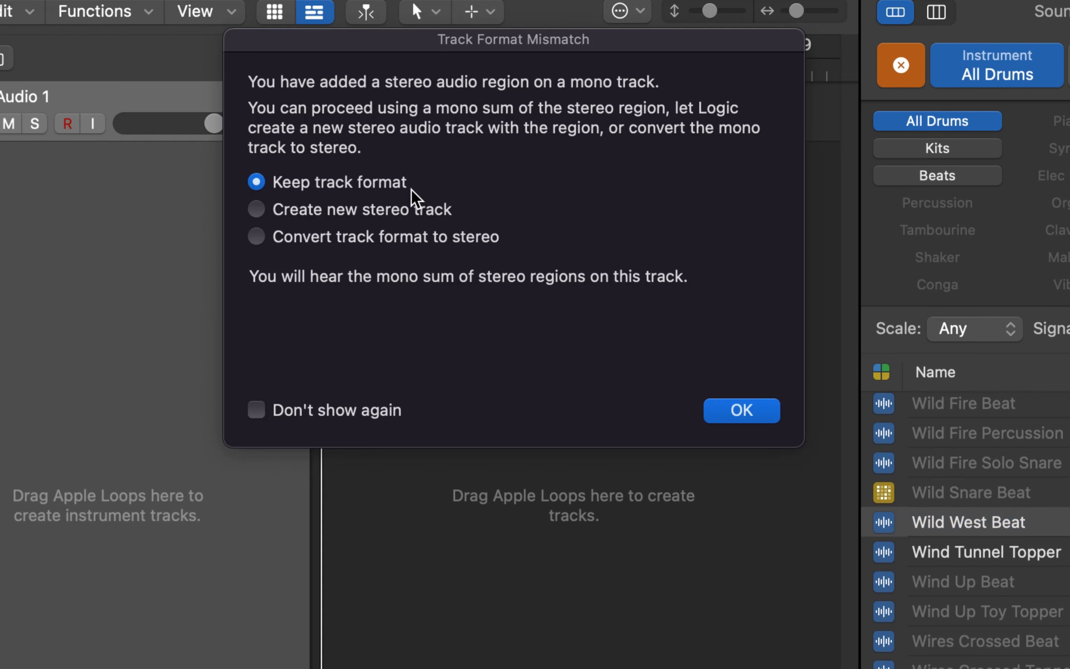
pyautogui.click(747, 414)
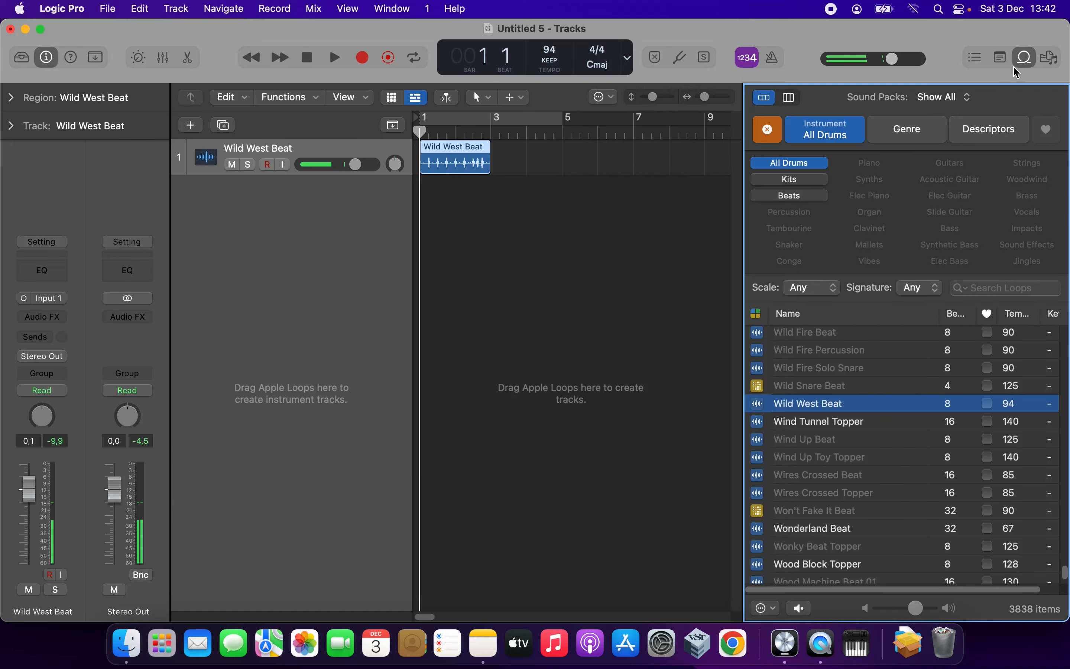
pyautogui.click(1013, 68)
# Set the cycle range to bars 1 to 3 and lower the Wild West Beat track volume to -2.6 dB.
pyautogui.moveTo(496, 117); pyautogui.dragTo(379, 117)
pyautogui.moveTo(356, 165)
pyautogui.moveTo(356, 167); pyautogui.dragTo(337, 167)
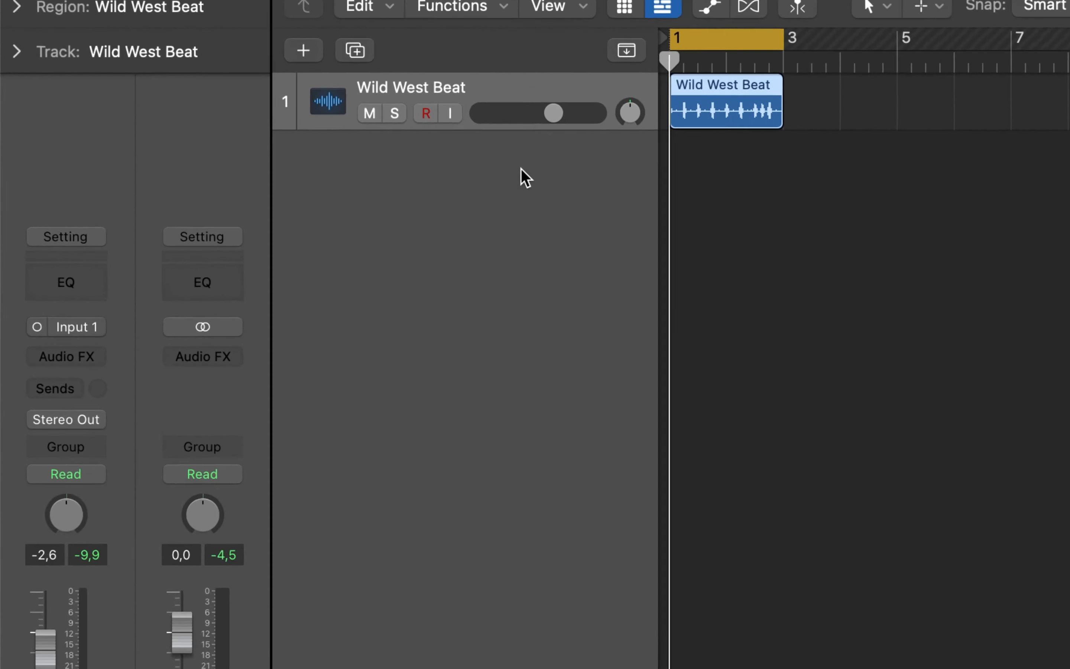
# Add a software instrument track with the Classic Electric Piano and remove its Bus 4 and Bus 3 sends.
pyautogui.rightClick(537, 161)
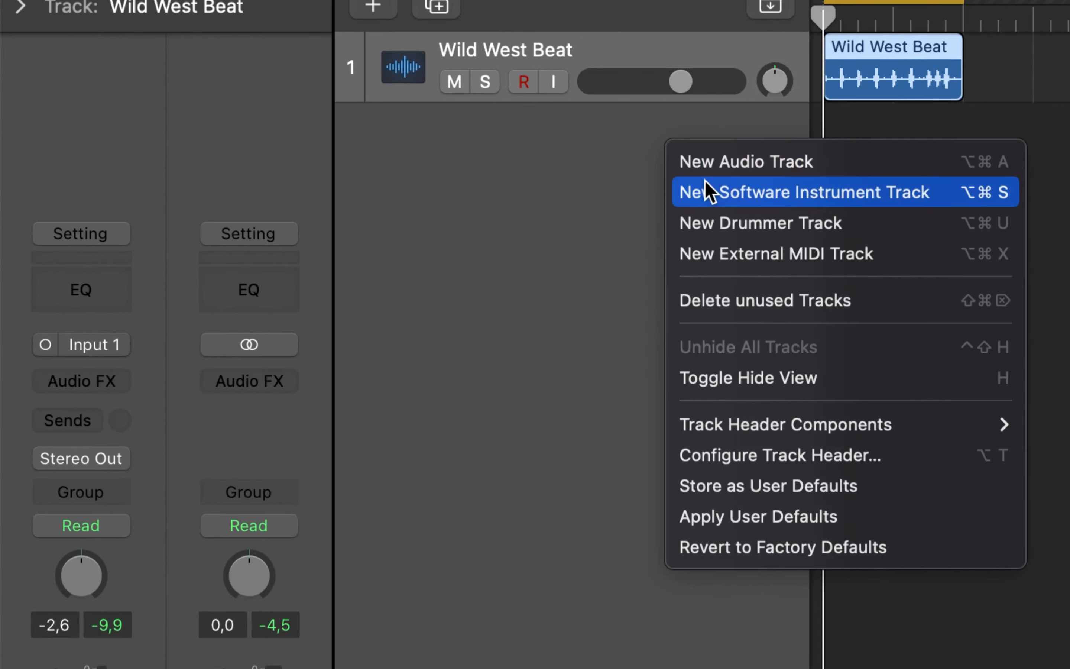
pyautogui.click(716, 198)
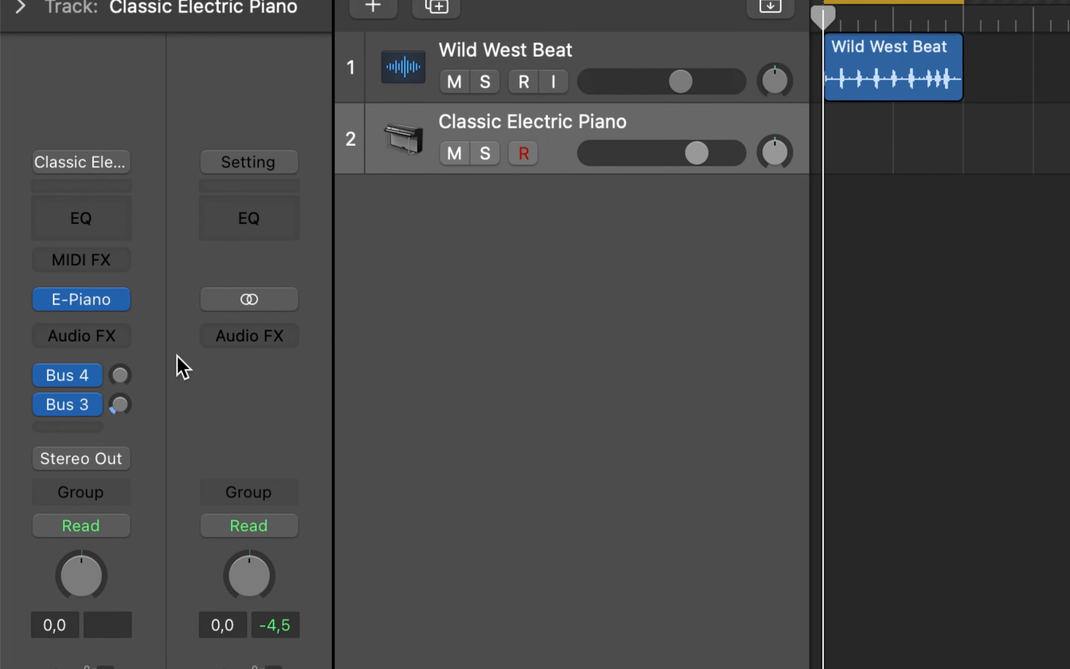
pyautogui.click(71, 380)
pyautogui.click(119, 590)
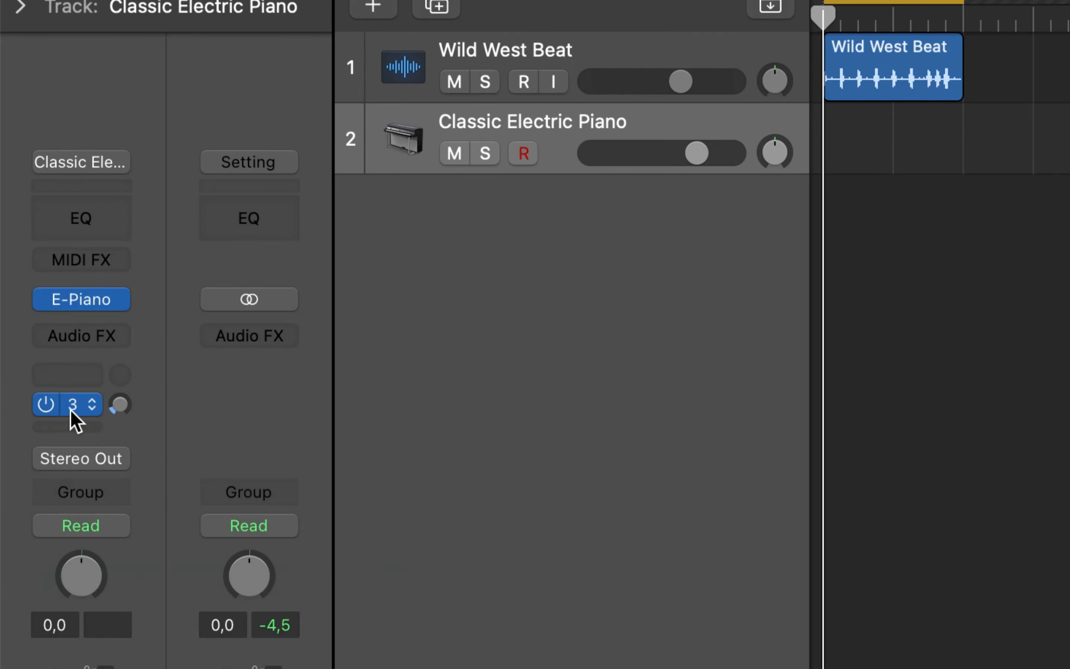
pyautogui.click(71, 410)
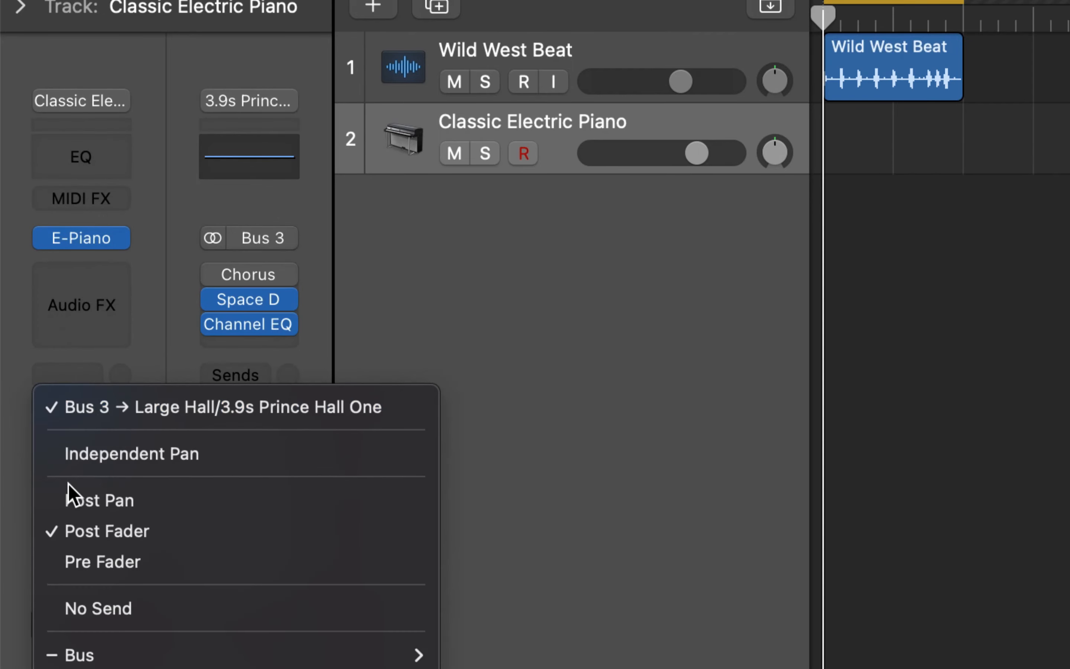
pyautogui.click(100, 609)
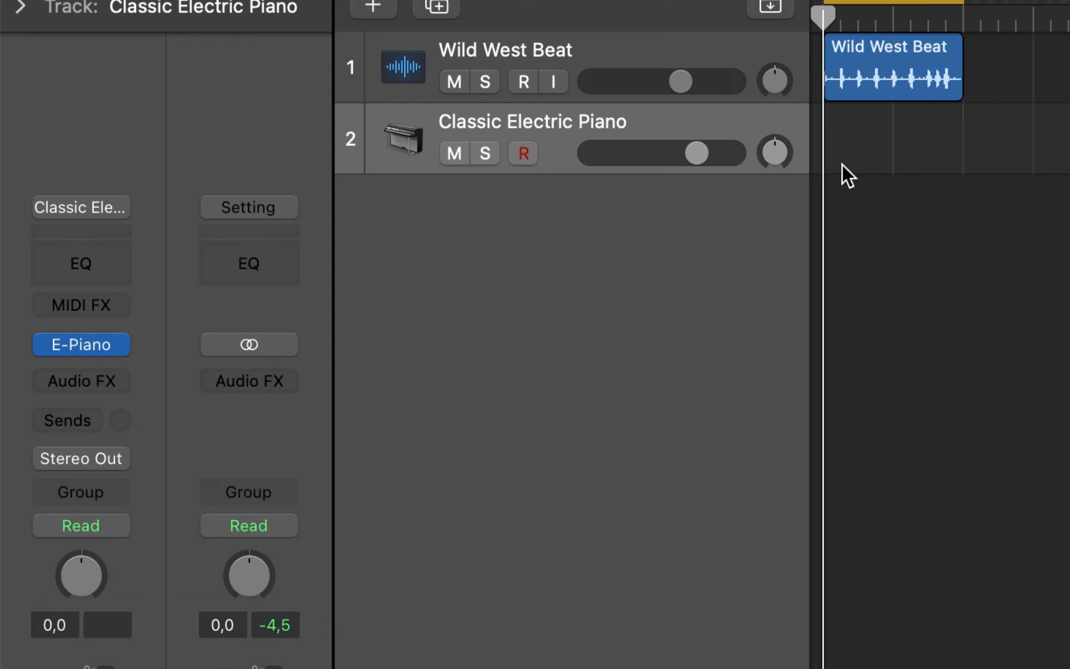
# Create a MIDI region on the electric piano track from bar 1 to bar 3 and open it in an enlarged Piano Roll.
pyautogui.rightClick(829, 133)
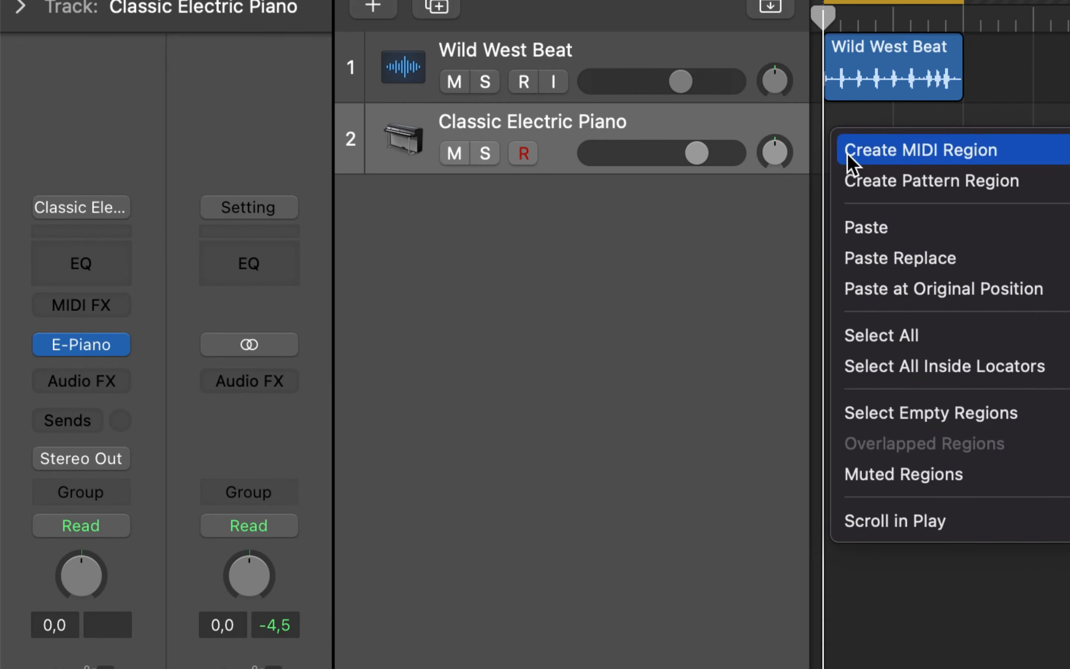
pyautogui.click(851, 162)
pyautogui.moveTo(889, 151); pyautogui.dragTo(963, 150)
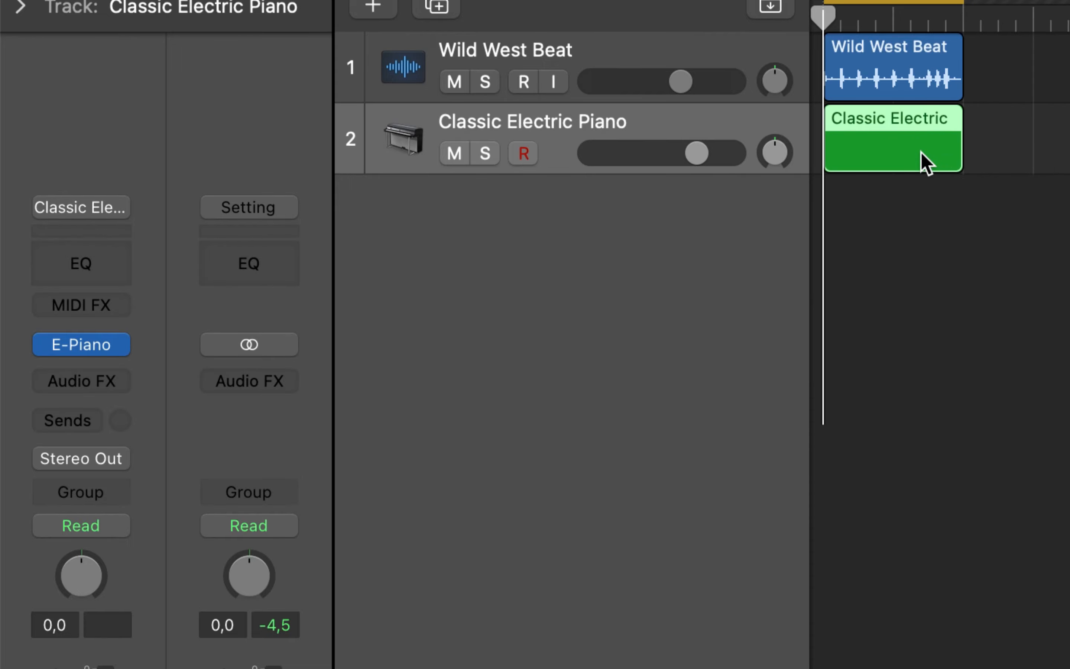
pyautogui.doubleClick(924, 161)
pyautogui.moveTo(919, 456); pyautogui.dragTo(909, 246)
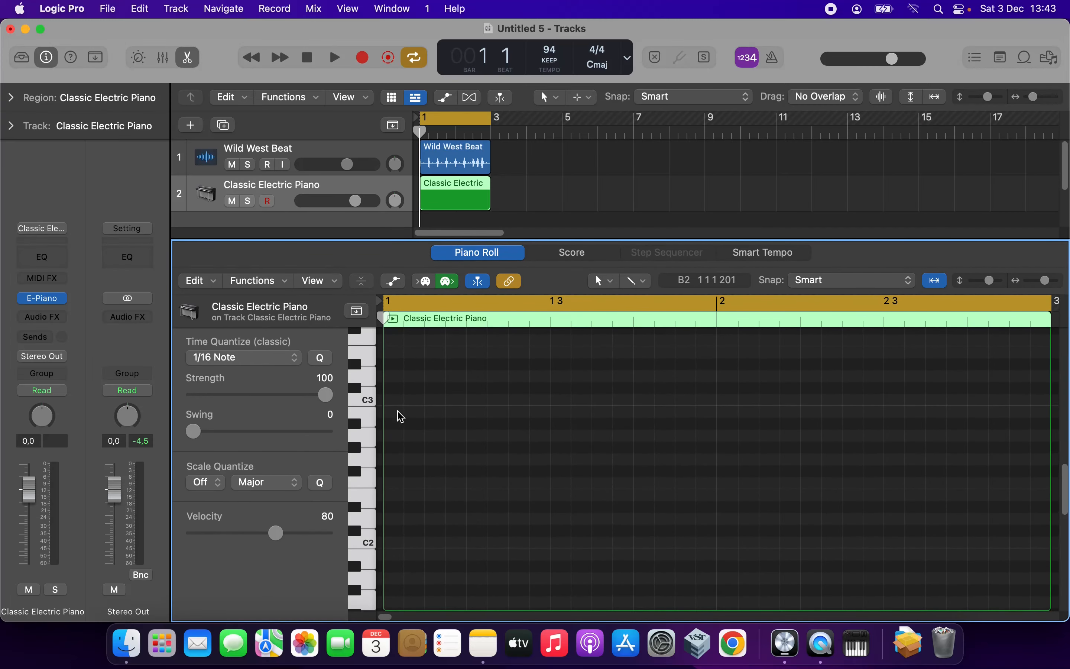
# Create a C3 note at bar 1, lengthen it to one and a half beats, and start playback.
pyautogui.click(371, 402)
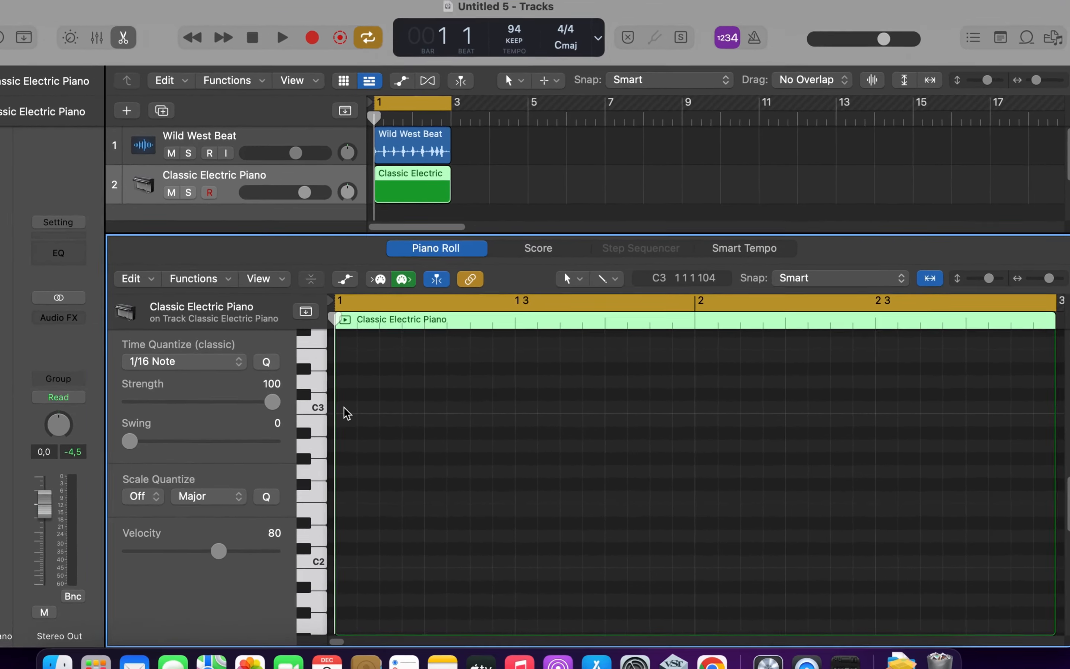
pyautogui.rightClick(347, 414)
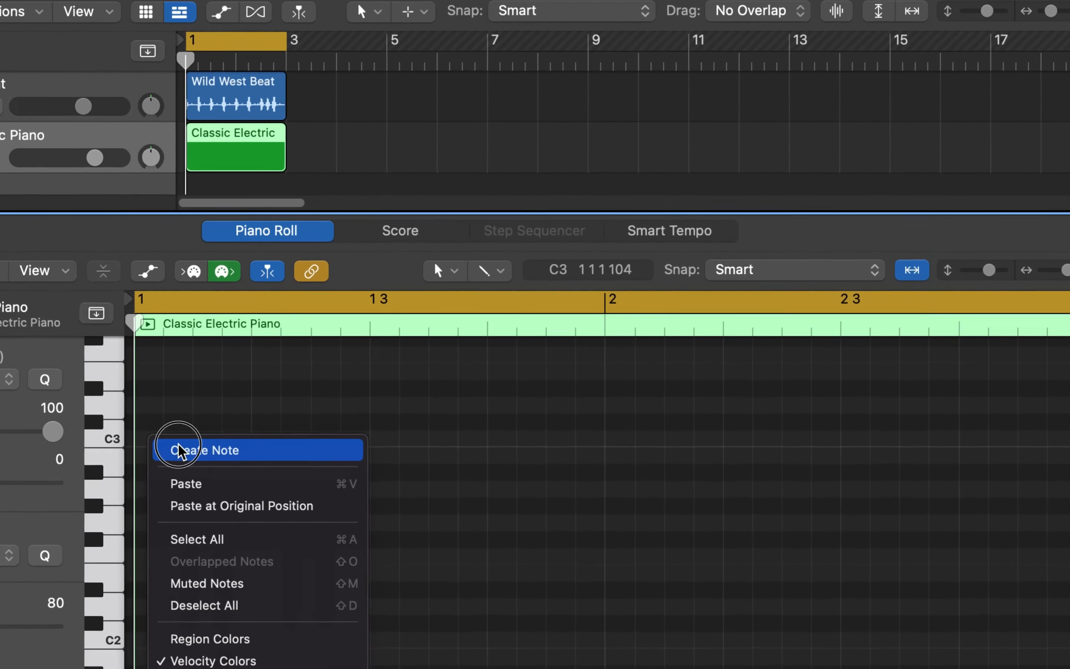
pyautogui.click(358, 415)
pyautogui.moveTo(179, 452); pyautogui.dragTo(239, 455)
pyautogui.press('space')
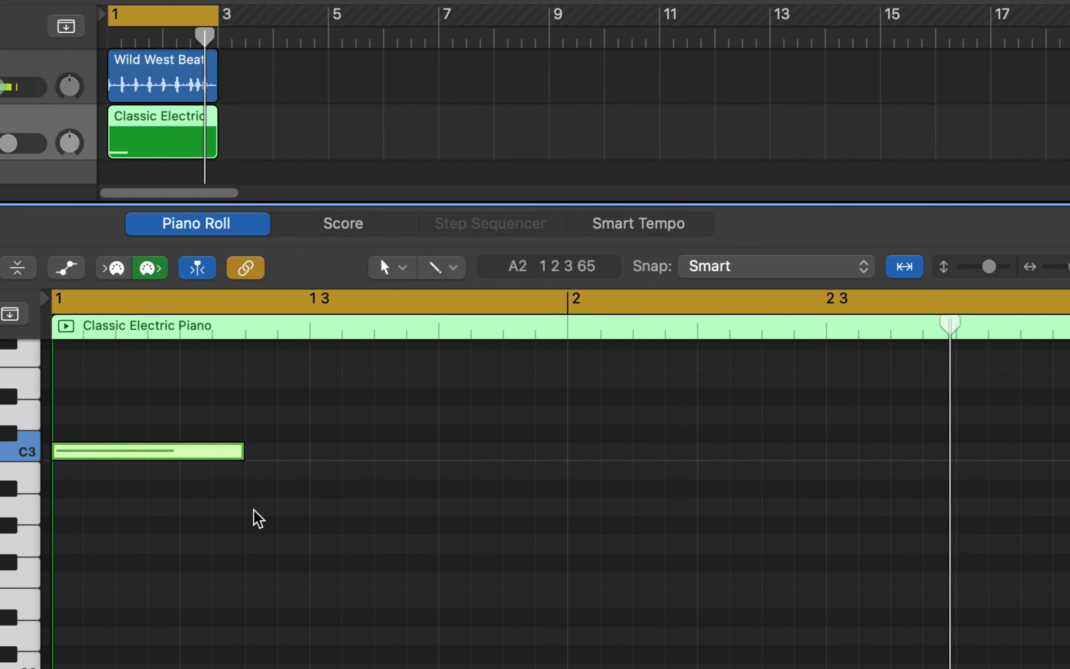
# Add an A2 note directly after the C3 note and extend it to the start of bar 2.
pyautogui.rightClick(251, 507)
pyautogui.click(295, 481)
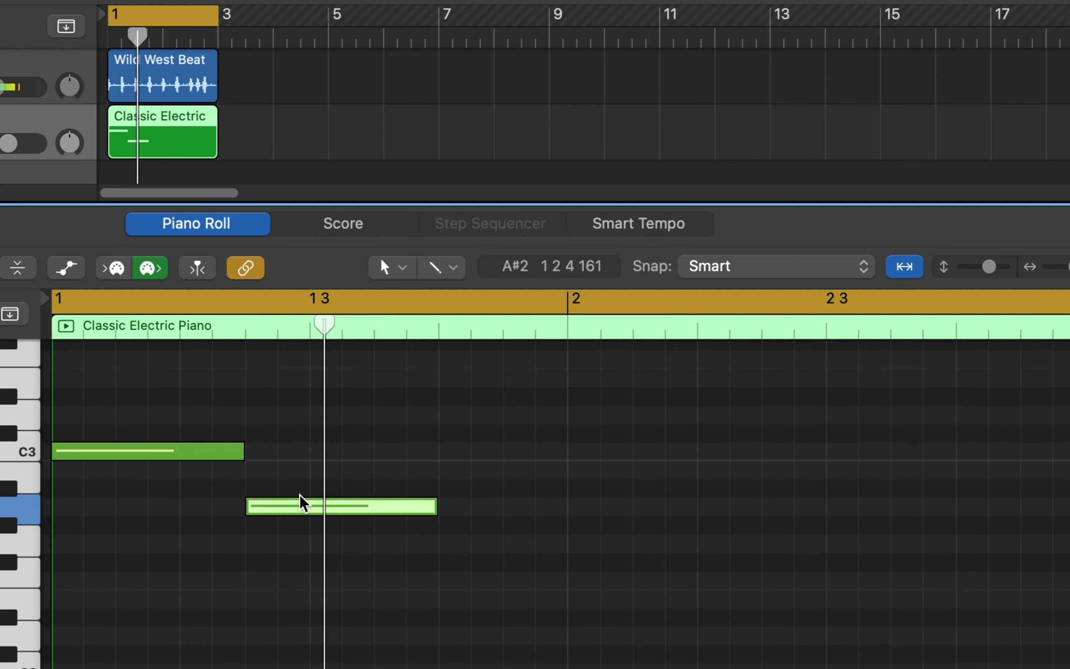
pyautogui.press('space')
pyautogui.press('space')
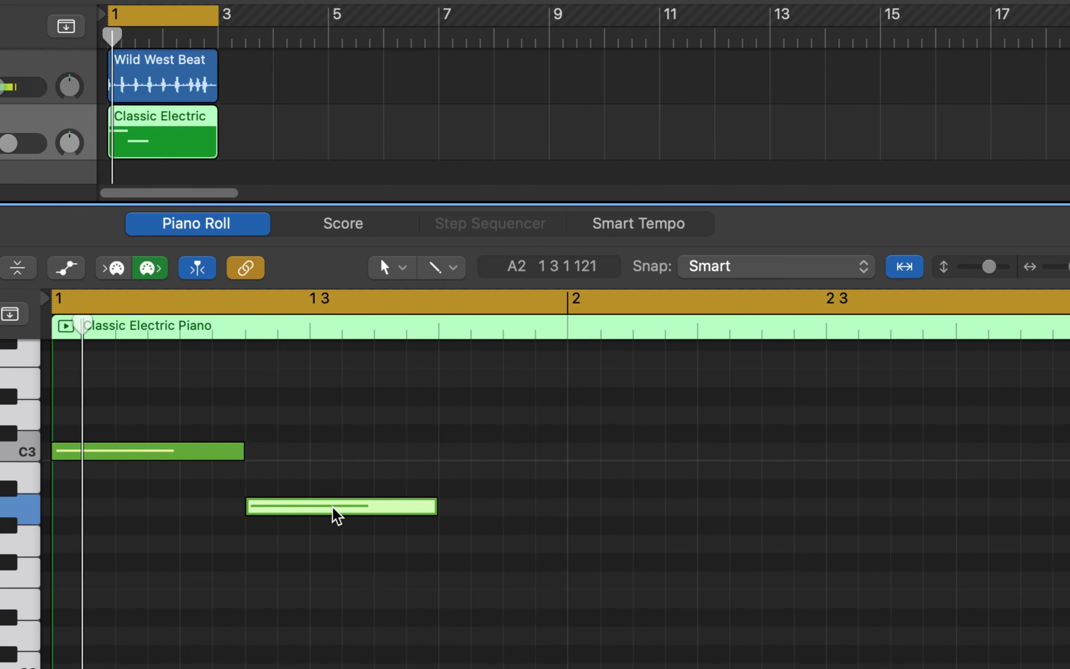
pyautogui.moveTo(440, 510); pyautogui.dragTo(563, 512)
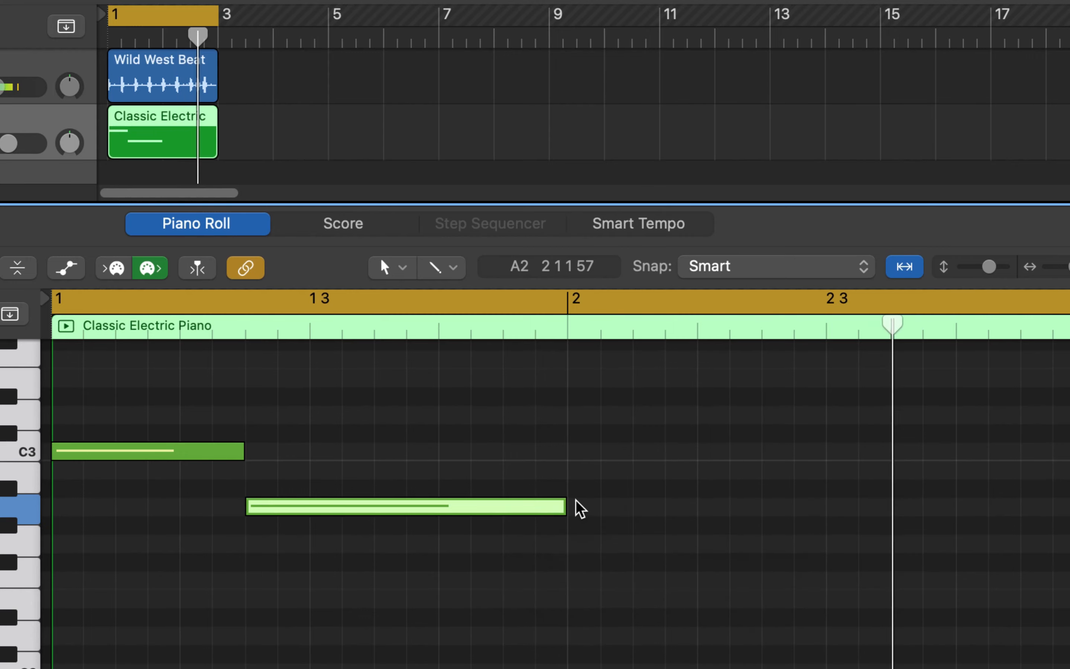
# Add a D3 note at the start of bar 2 and shorten it to one and a half beats.
pyautogui.click(575, 422)
pyautogui.rightClick(575, 421)
pyautogui.click(614, 438)
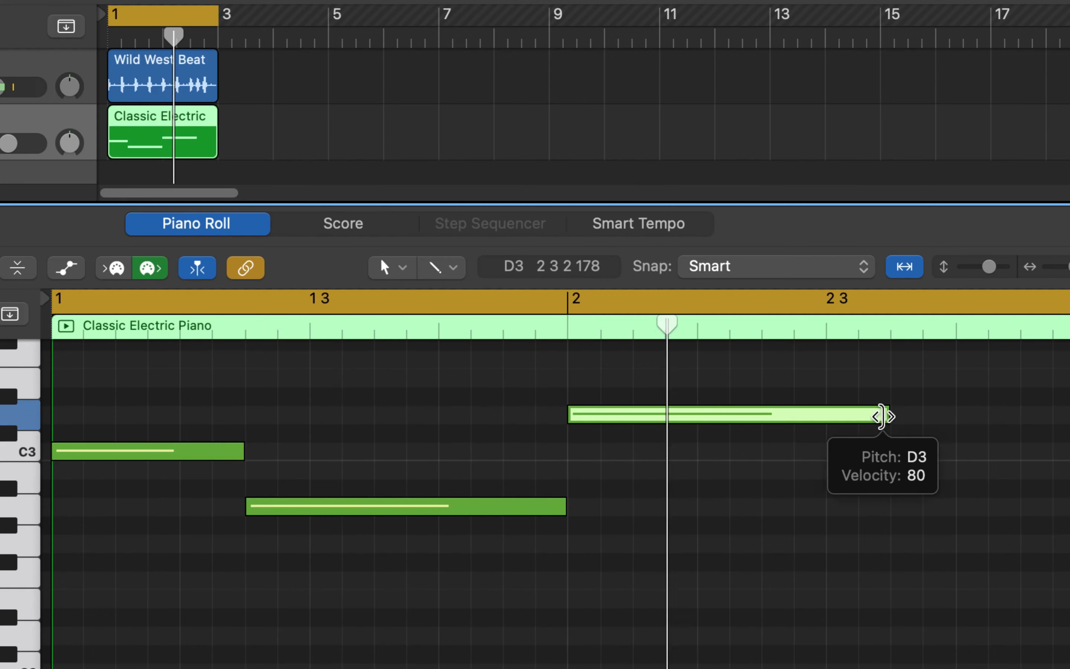
pyautogui.moveTo(881, 416); pyautogui.dragTo(753, 415)
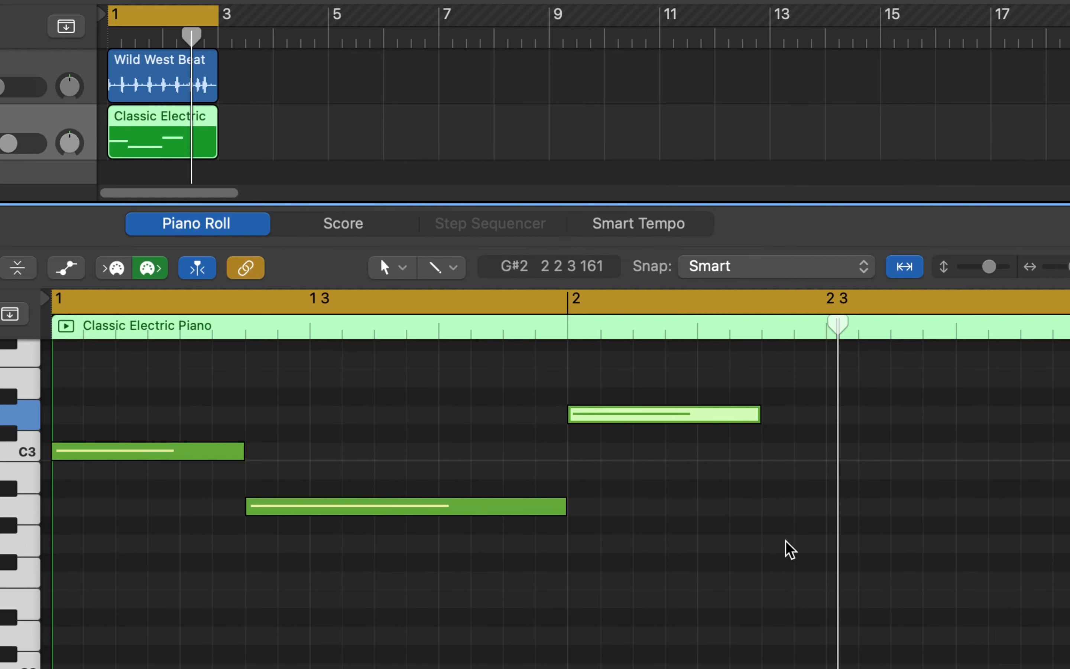
# Add a G2 note after the D3 note, extend it to the region's end at bar 3, and play back the pattern.
pyautogui.rightClick(771, 555)
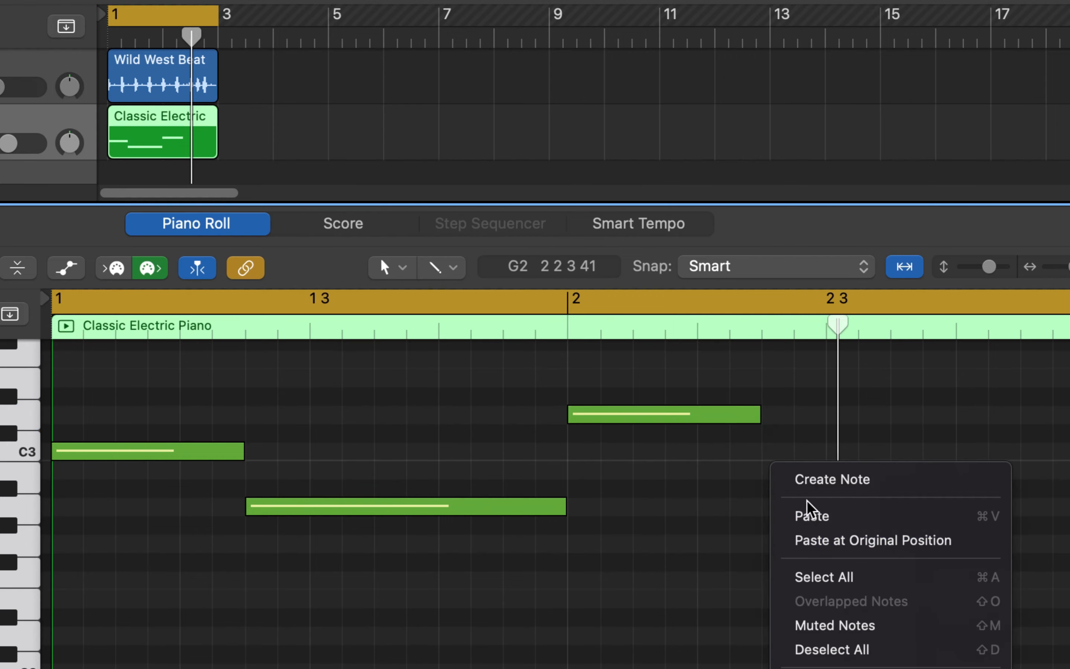
pyautogui.click(817, 484)
pyautogui.moveTo(951, 544); pyautogui.dragTo(1035, 549)
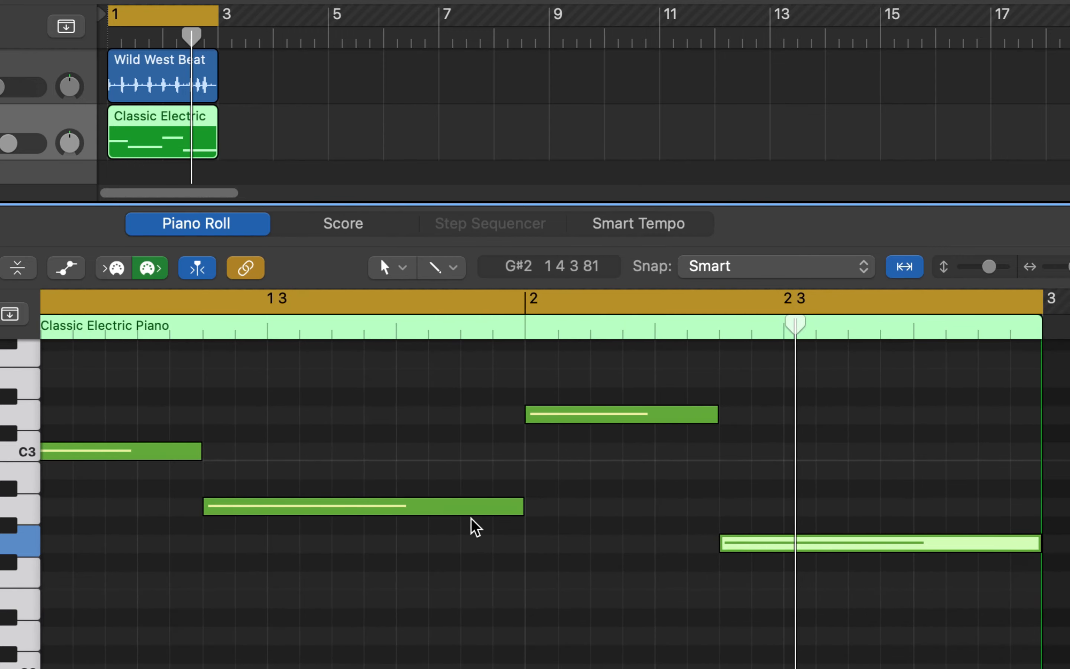
pyautogui.press('space')
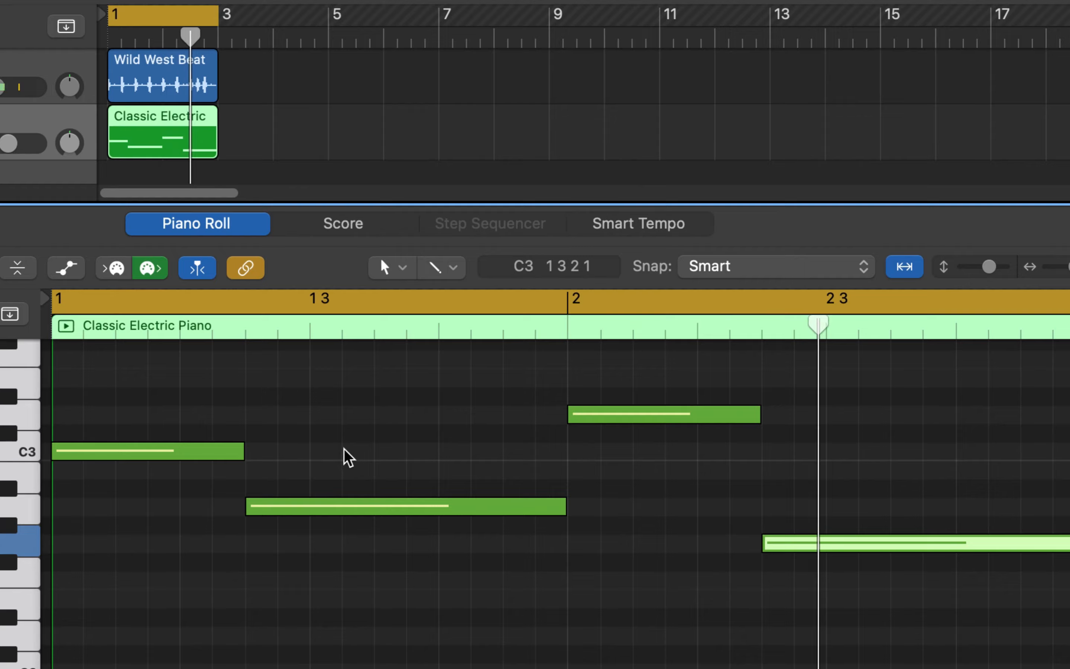
pyautogui.press('space')
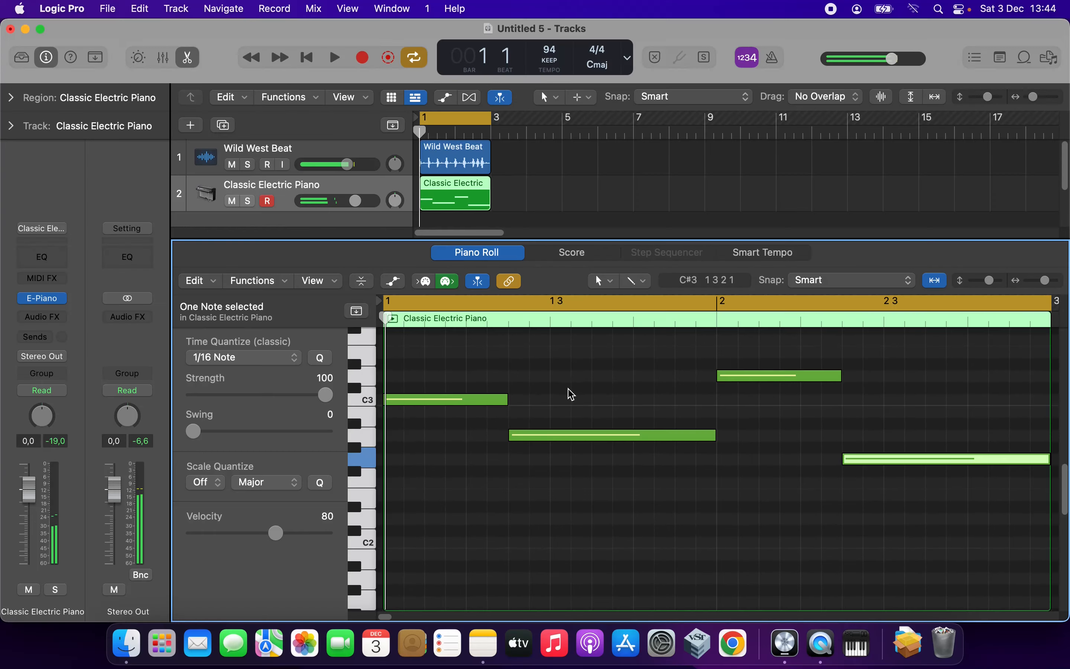
# Duplicate the Wild West Beat region at bar 3 and move the cycle range to bars 3 to 5.
pyautogui.click(460, 155)
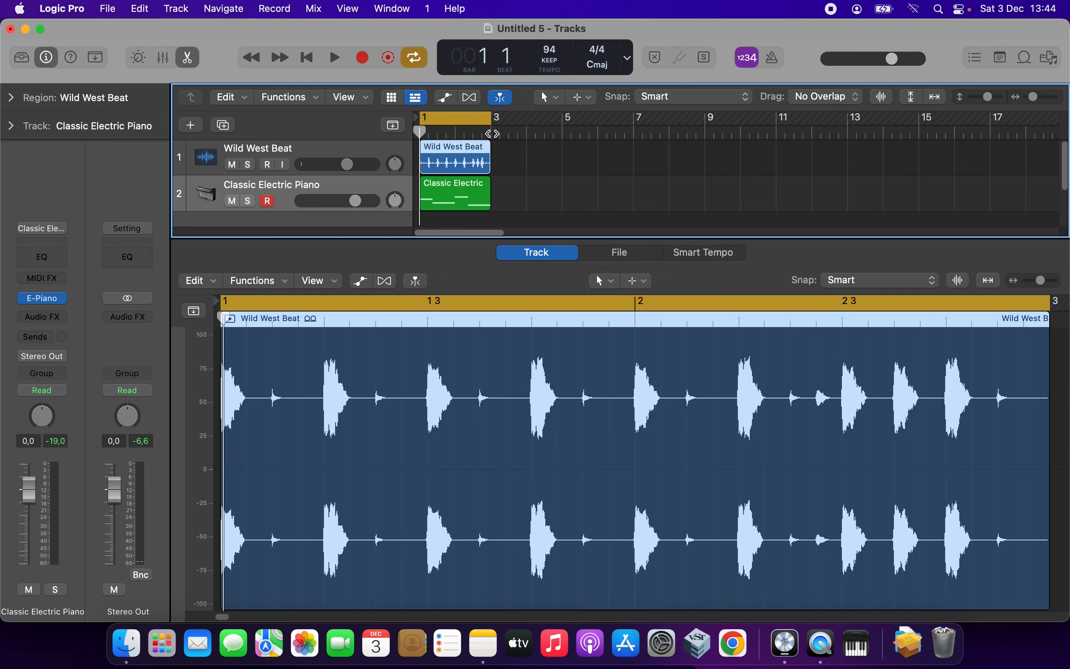
pyautogui.click(491, 132)
pyautogui.click(363, 154)
pyautogui.press('super+v')
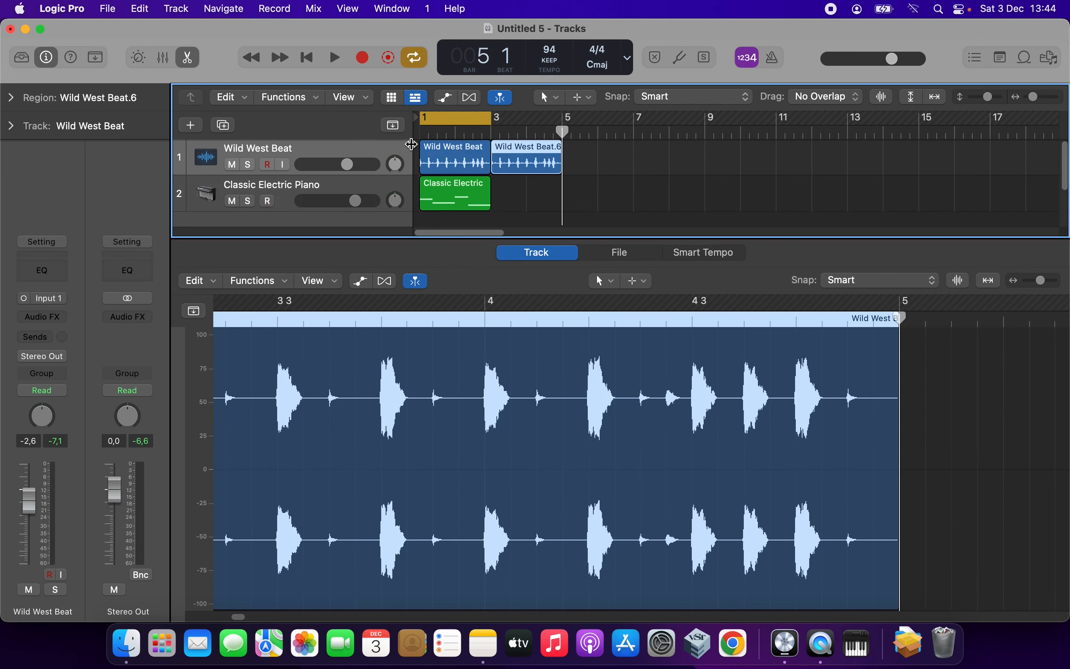
pyautogui.moveTo(456, 120); pyautogui.dragTo(528, 121)
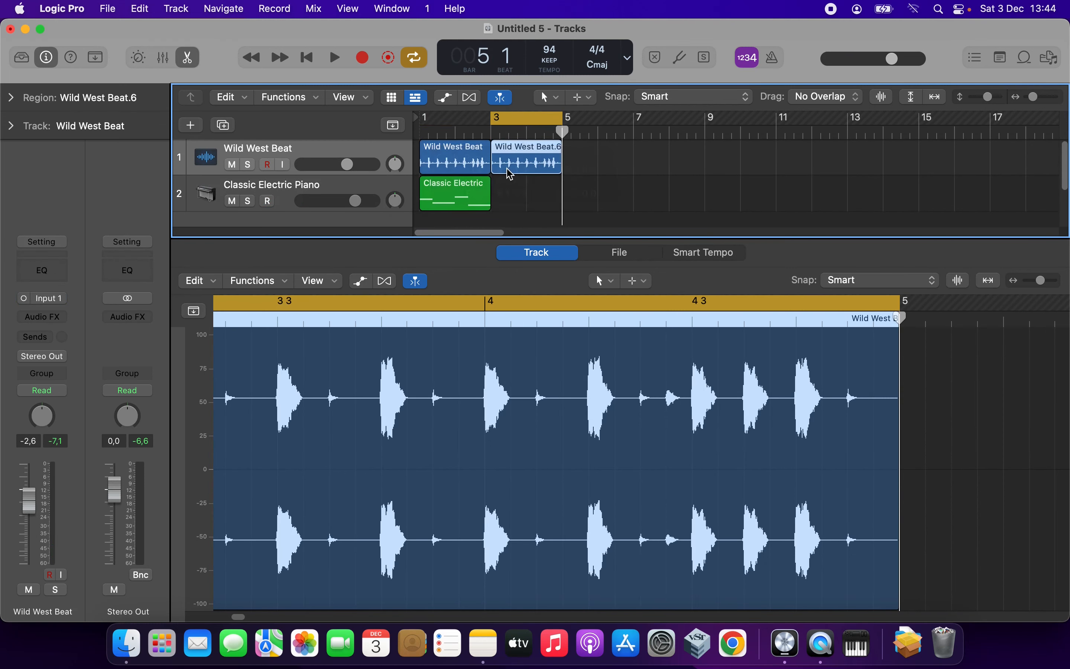
# Create a MIDI region on the electric piano track from bar 3 to bar 5, and show the first piano region's notes.
pyautogui.rightClick(500, 198)
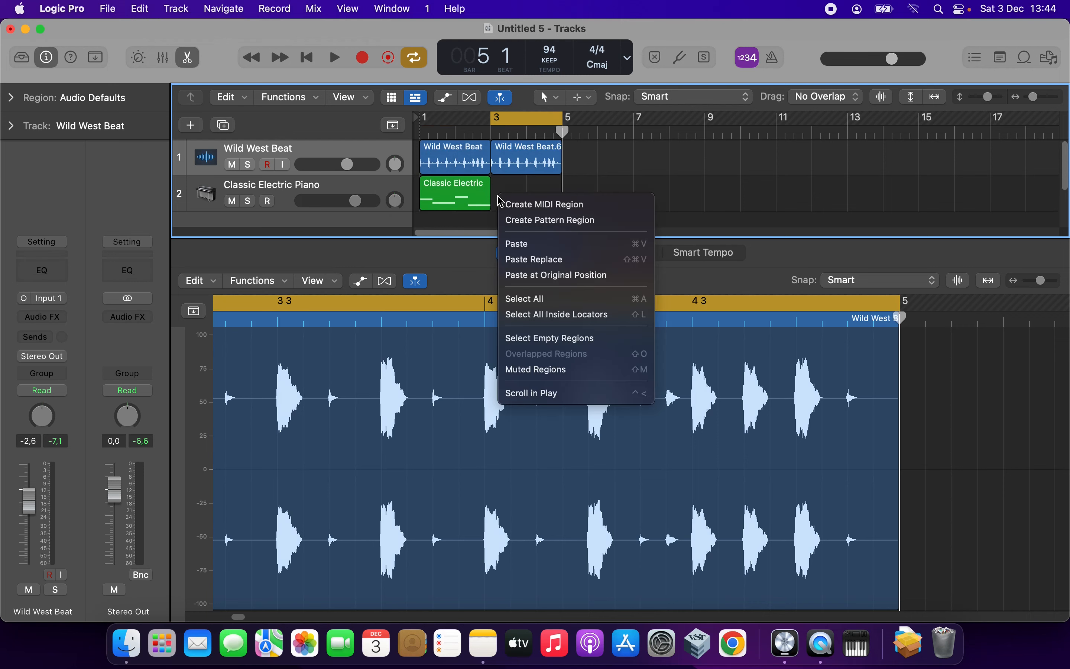
pyautogui.click(522, 205)
pyautogui.moveTo(526, 199); pyautogui.dragTo(564, 199)
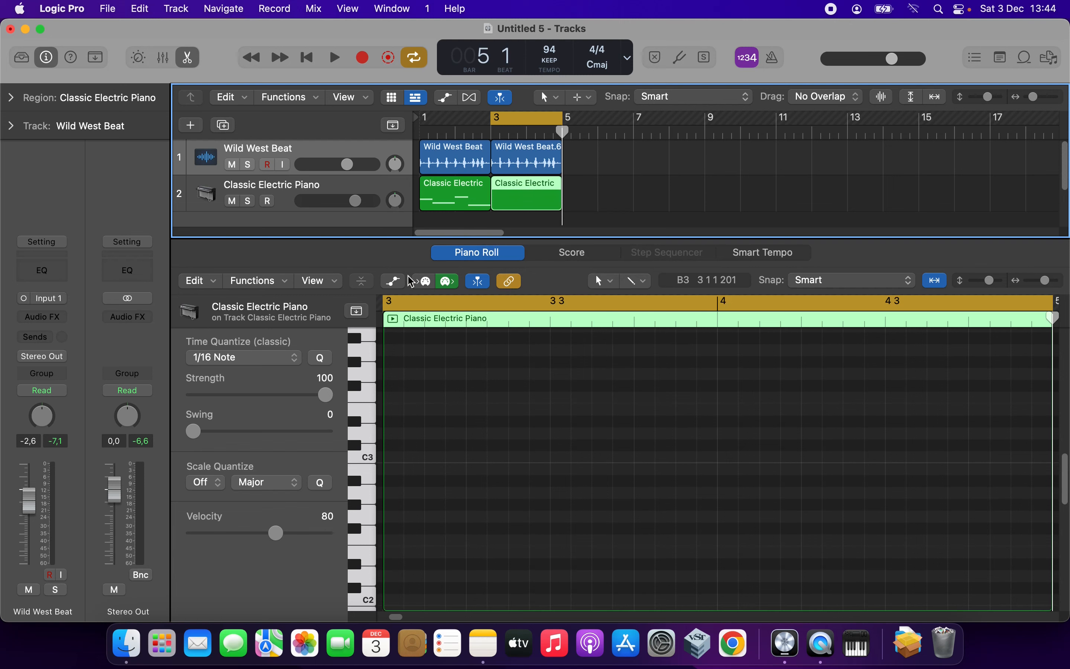
pyautogui.click(460, 190)
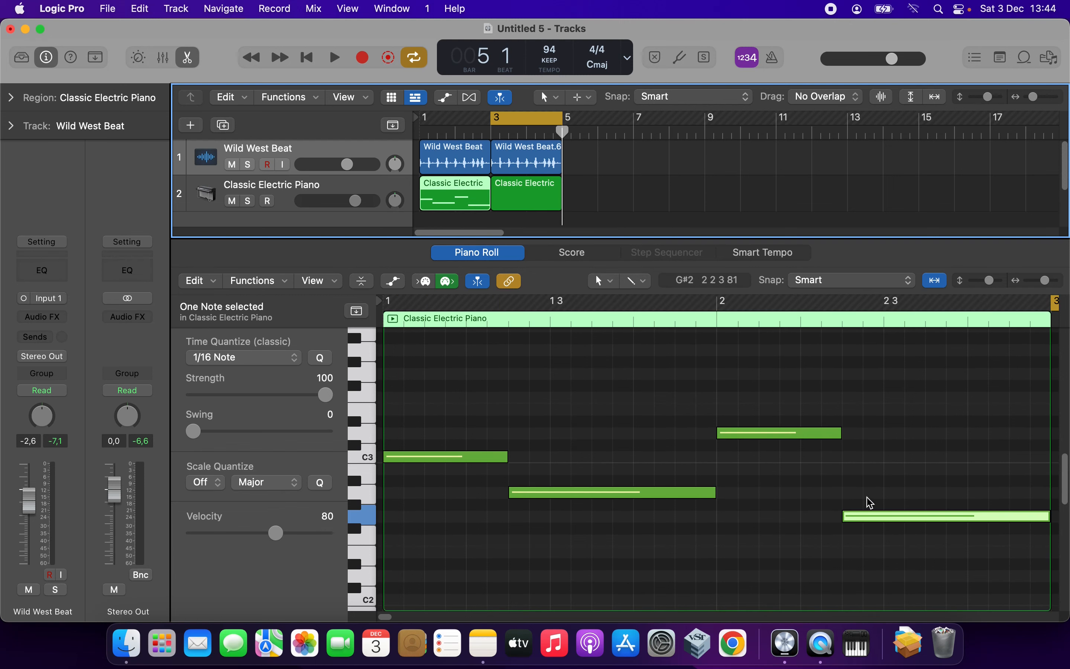
# In the second electric piano region, add a D3 note at the start of bar 3 and shorten it to one and a half beats.
pyautogui.click(542, 206)
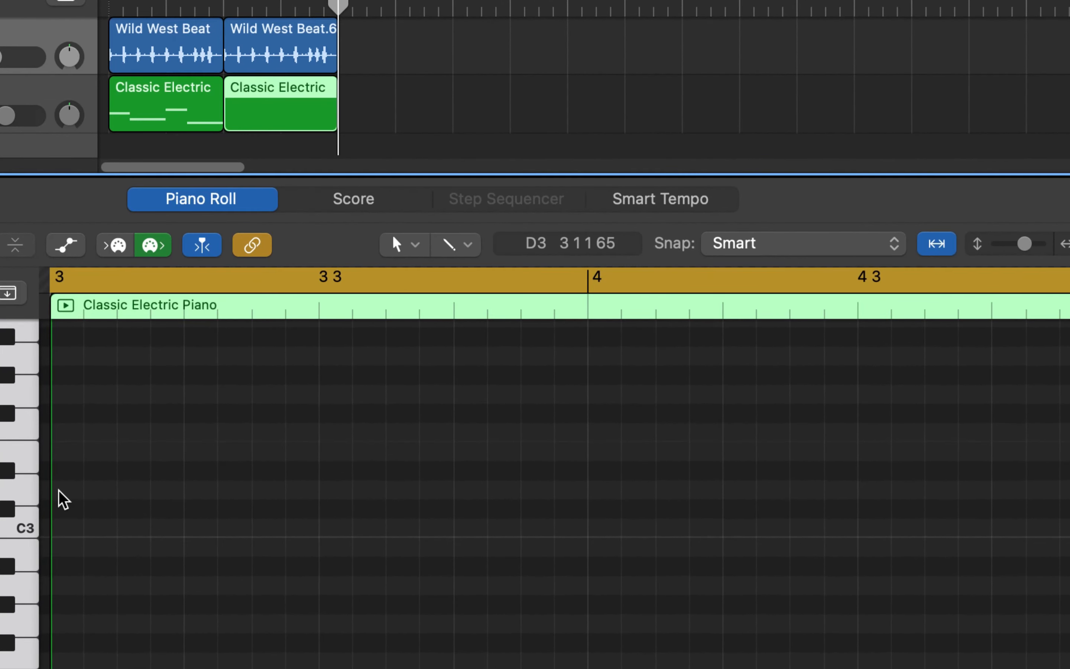
pyautogui.rightClick(117, 486)
pyautogui.click(169, 462)
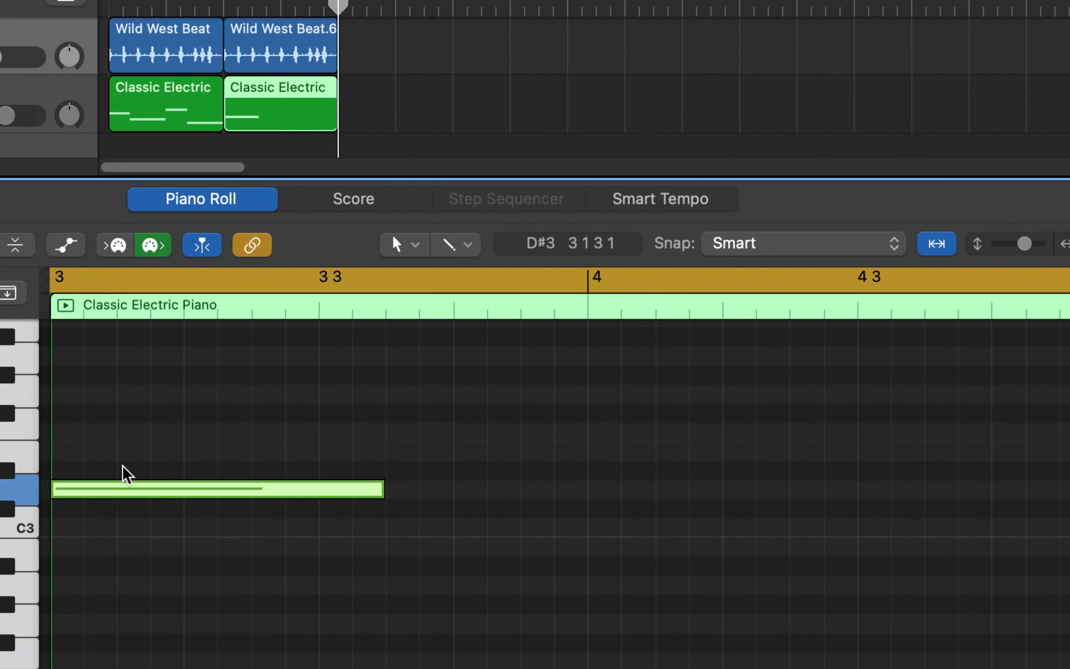
pyautogui.moveTo(379, 489); pyautogui.dragTo(253, 488)
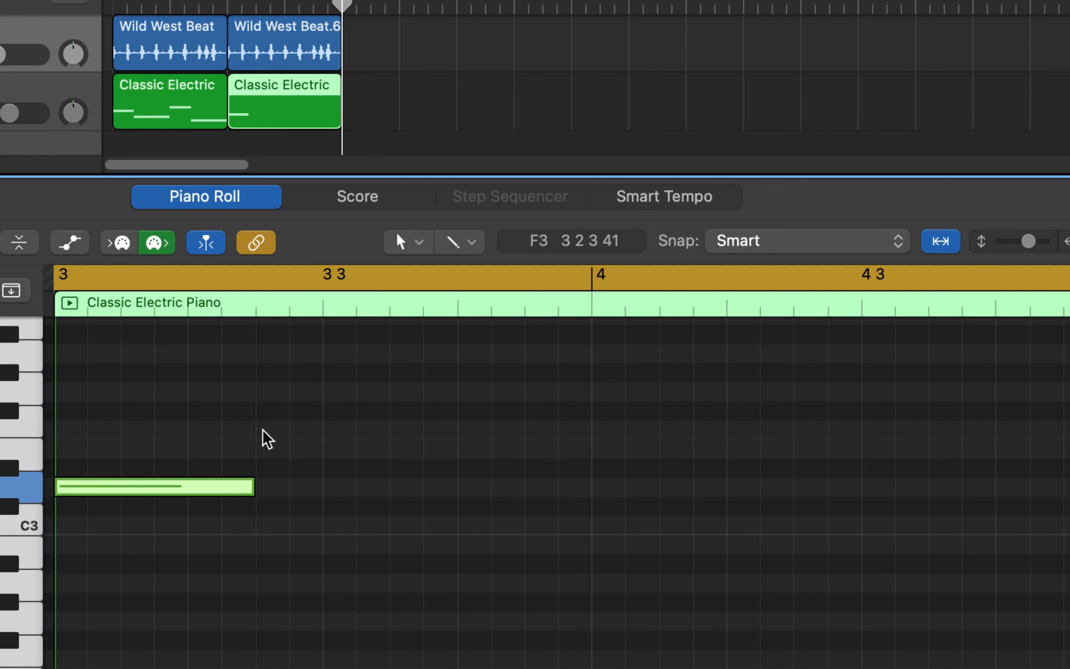
# Add an F3 note one and a half beats long directly after the D3 note and play back the pattern.
pyautogui.rightClick(267, 438)
pyautogui.click(330, 438)
pyautogui.press('space')
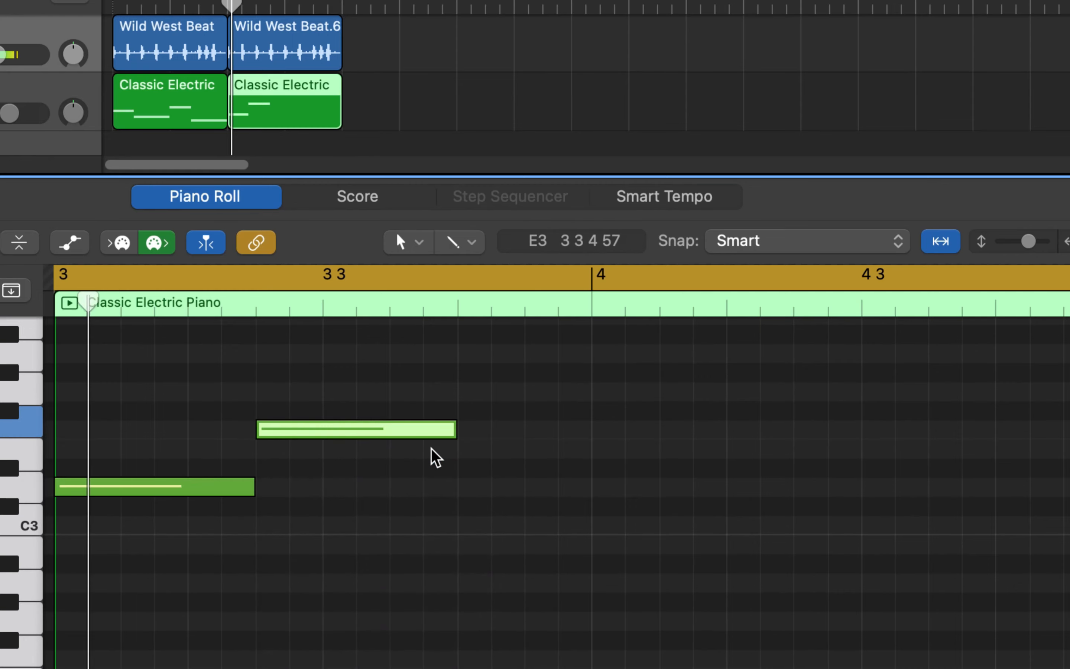
pyautogui.press('space')
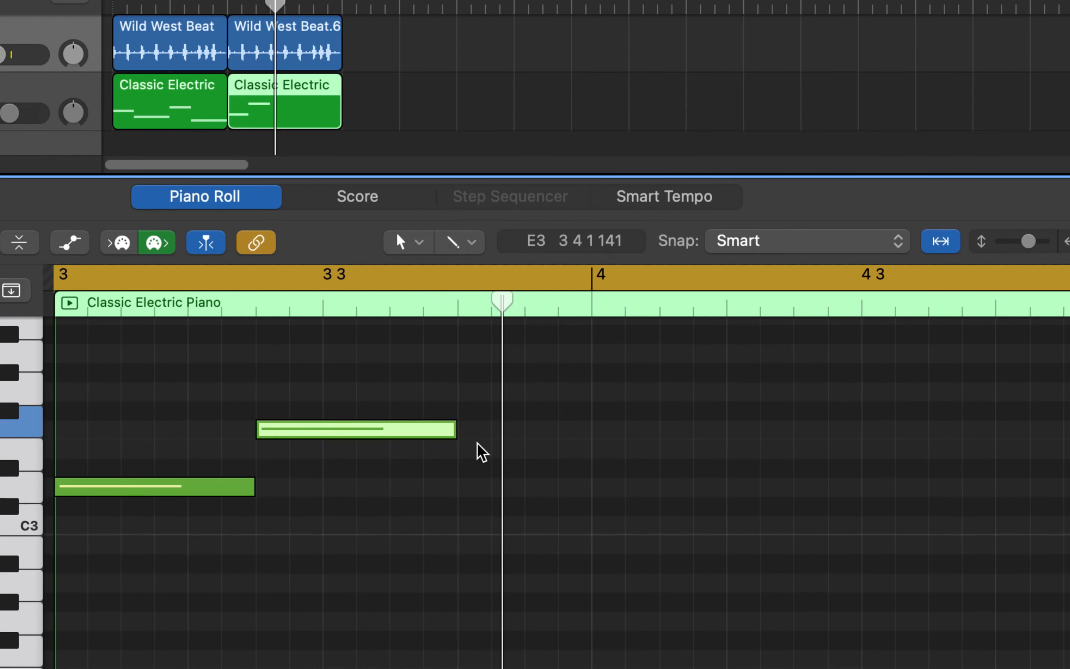
# Add a G3 note after the F3 note, shorten it to end at bar 4, and play back the pattern.
pyautogui.rightClick(467, 389)
pyautogui.click(518, 409)
pyautogui.moveTo(647, 394); pyautogui.dragTo(591, 400)
pyautogui.press('space')
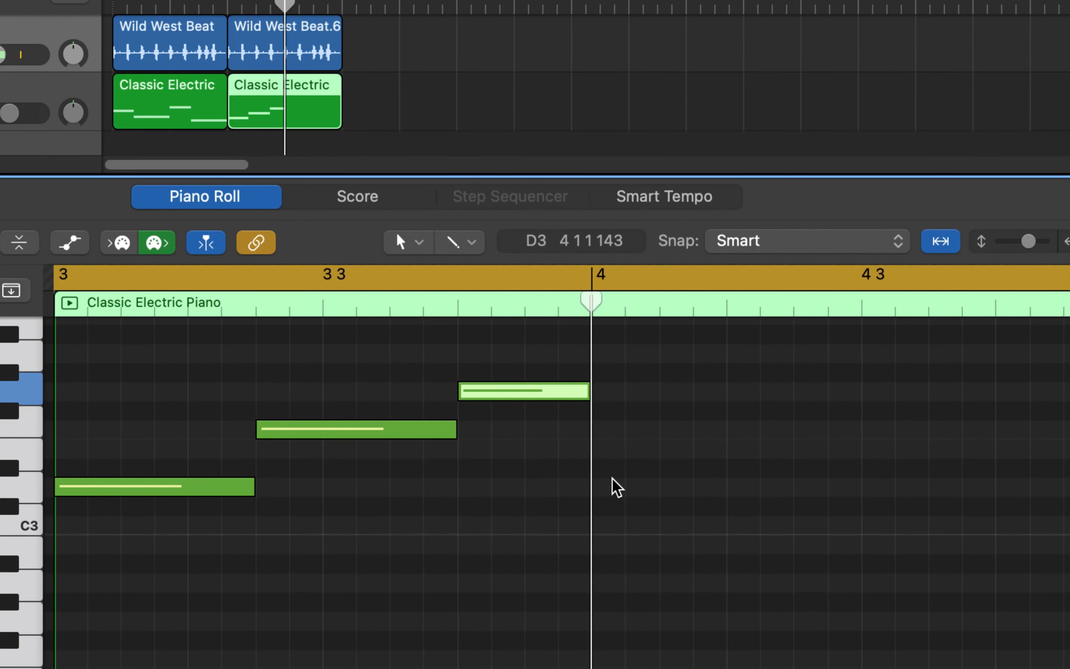
# Add a one-beat D3 note at the start of bar 4 and play back the pattern.
pyautogui.click(604, 494)
pyautogui.rightClick(601, 487)
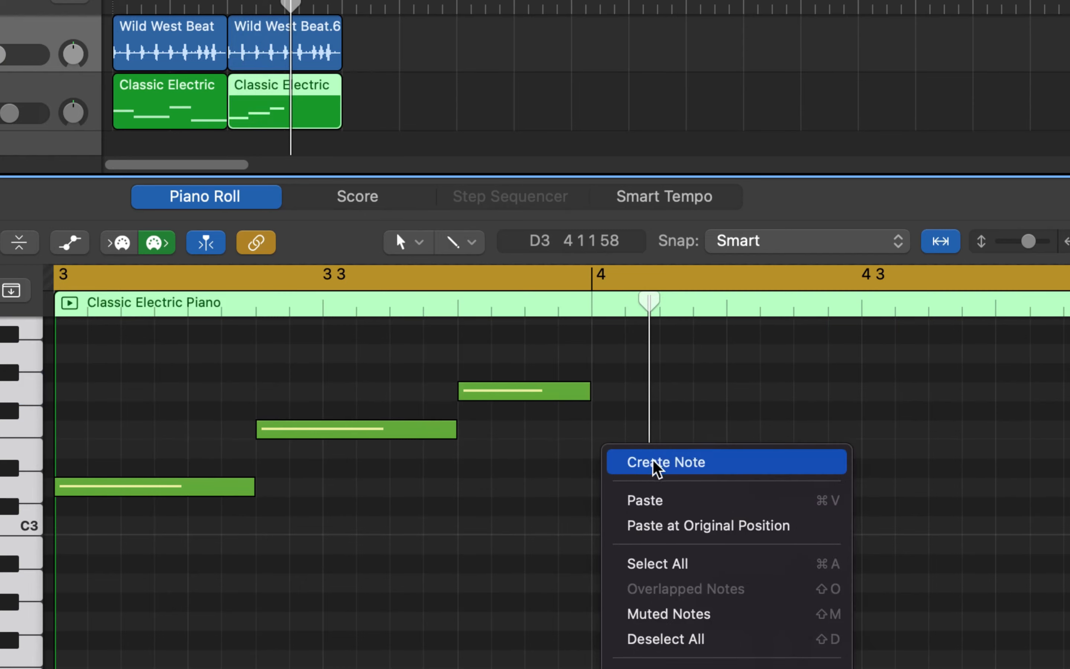
pyautogui.click(657, 462)
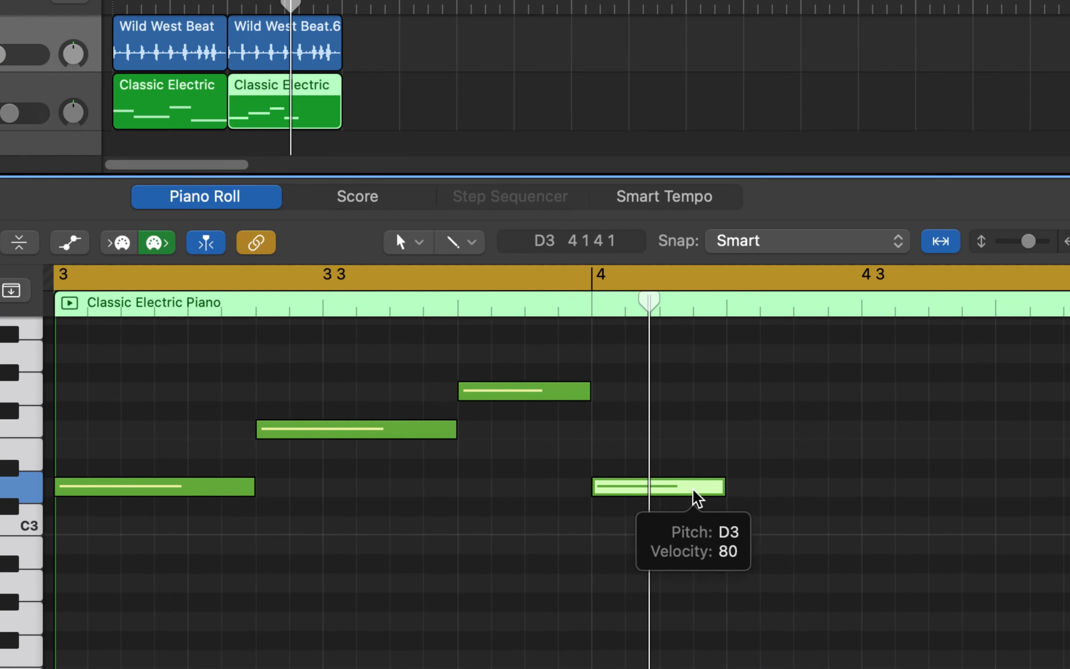
pyautogui.press('space')
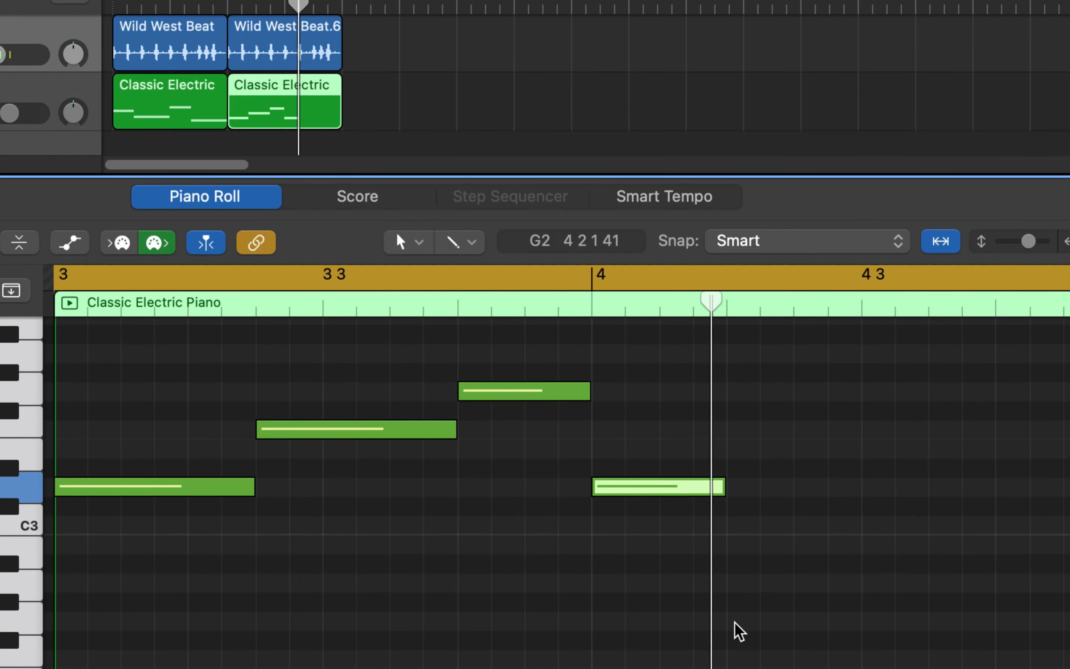
pyautogui.press('space')
# Add a C3 note on beat 2 of bar 4 and shorten it to half a beat.
pyautogui.rightClick(733, 530)
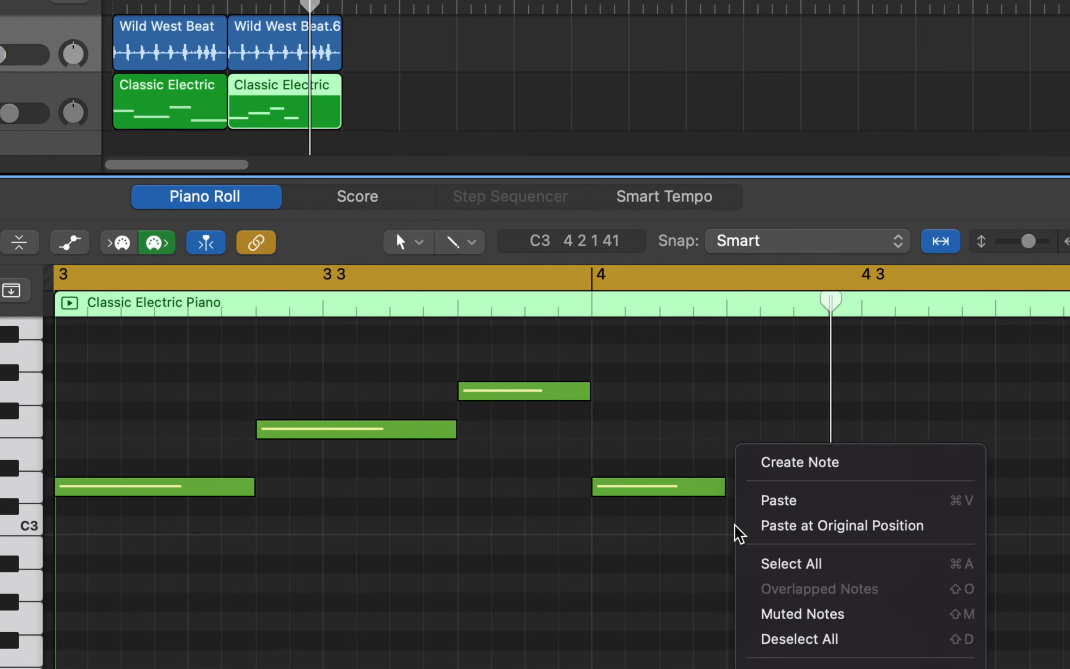
pyautogui.click(777, 478)
pyautogui.moveTo(851, 527); pyautogui.dragTo(792, 526)
# Add a D3 note after the C3 note, extend it to one and a half beats, and play back the pattern.
pyautogui.rightClick(798, 495)
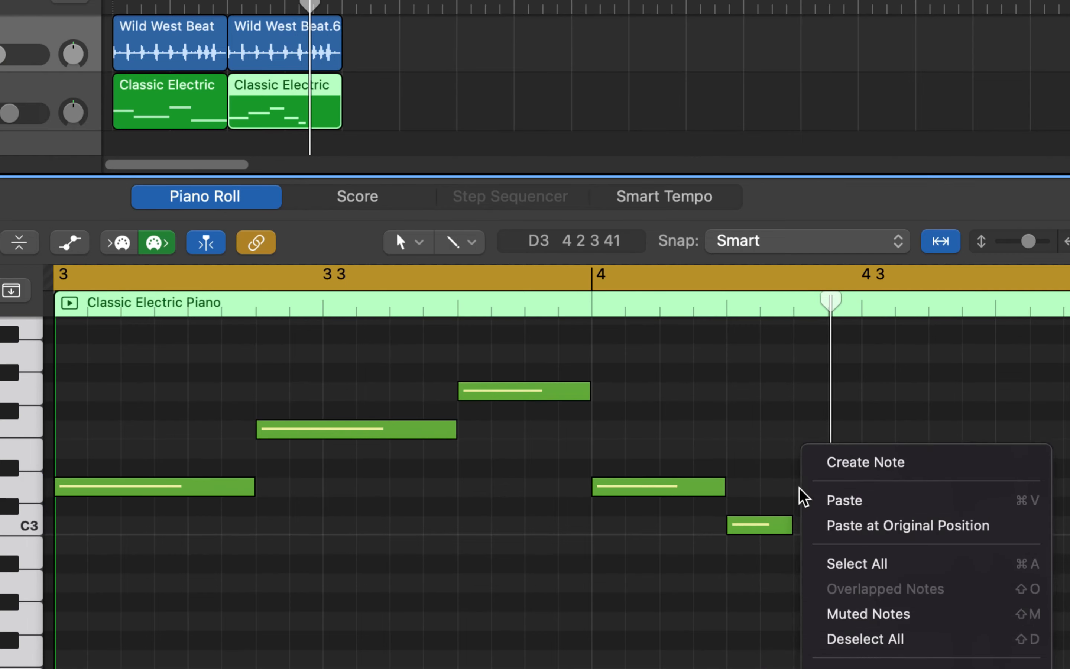
pyautogui.click(815, 471)
pyautogui.moveTo(862, 489); pyautogui.dragTo(987, 490)
pyautogui.press('space')
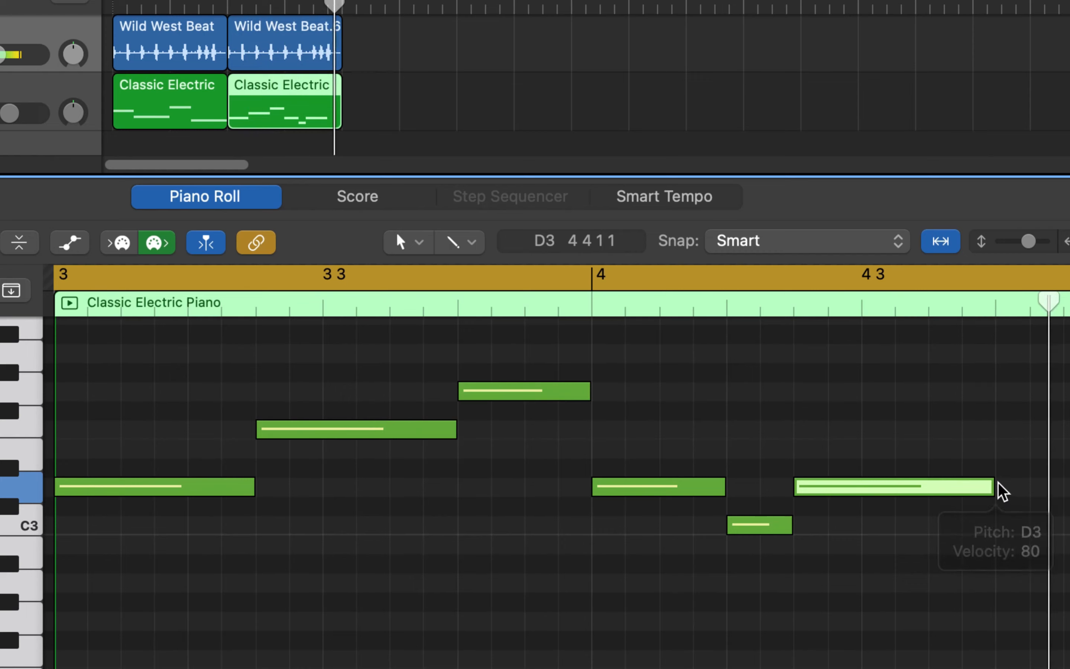
# Add an F3 note on beat 4 of bar 4 and shorten it to the region's end at bar 5.
pyautogui.click(1006, 440)
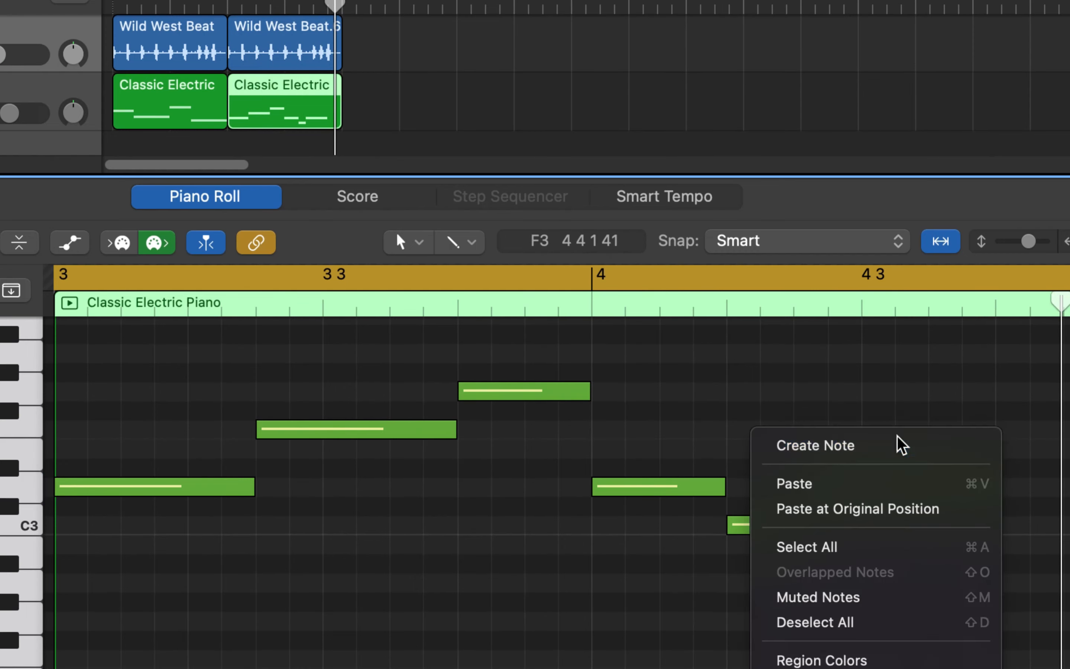
pyautogui.click(866, 484)
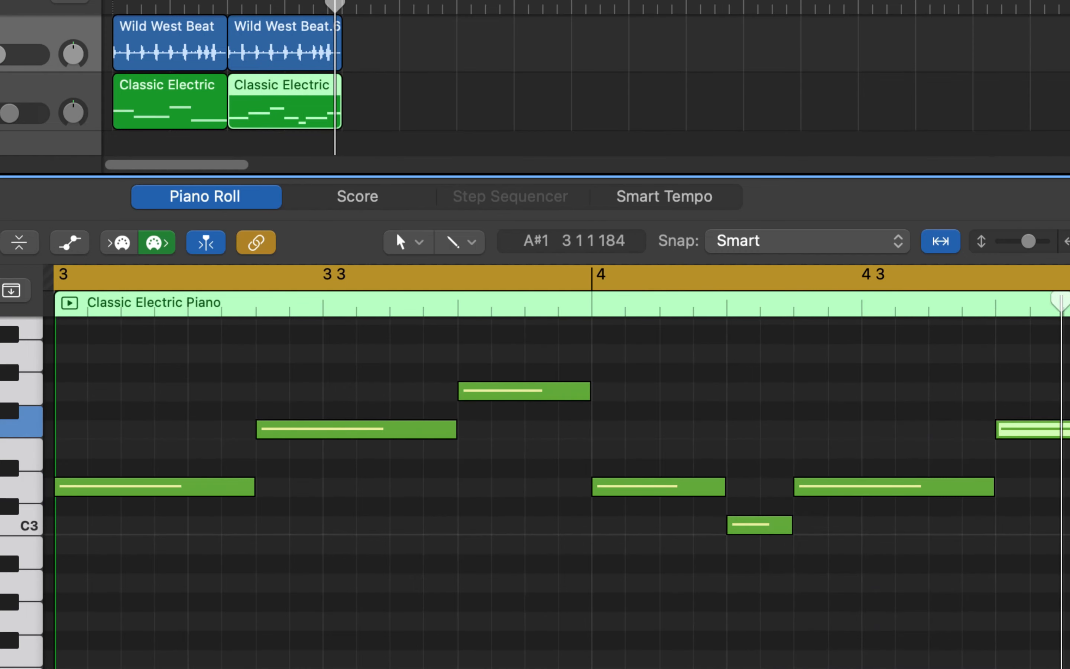
pyautogui.hscroll(5, 557, 487)
pyautogui.moveTo(854, 438); pyautogui.dragTo(796, 434)
# Extend the cycle range to cover bars 1 to 5 and play back the arrangement.
pyautogui.press('space')
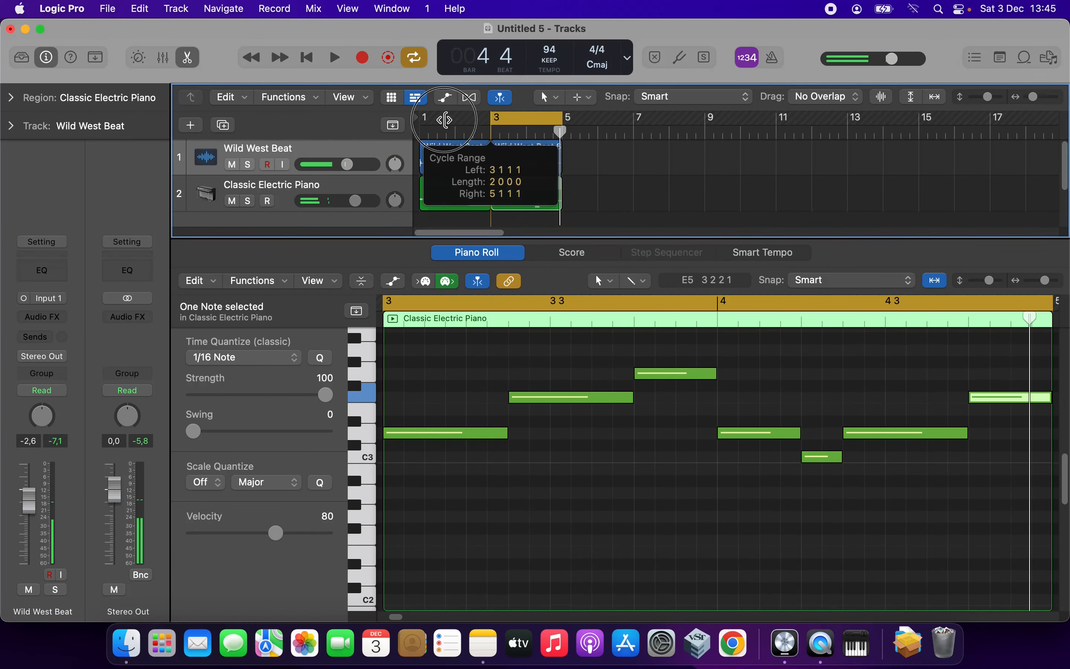
pyautogui.moveTo(445, 119); pyautogui.dragTo(423, 120)
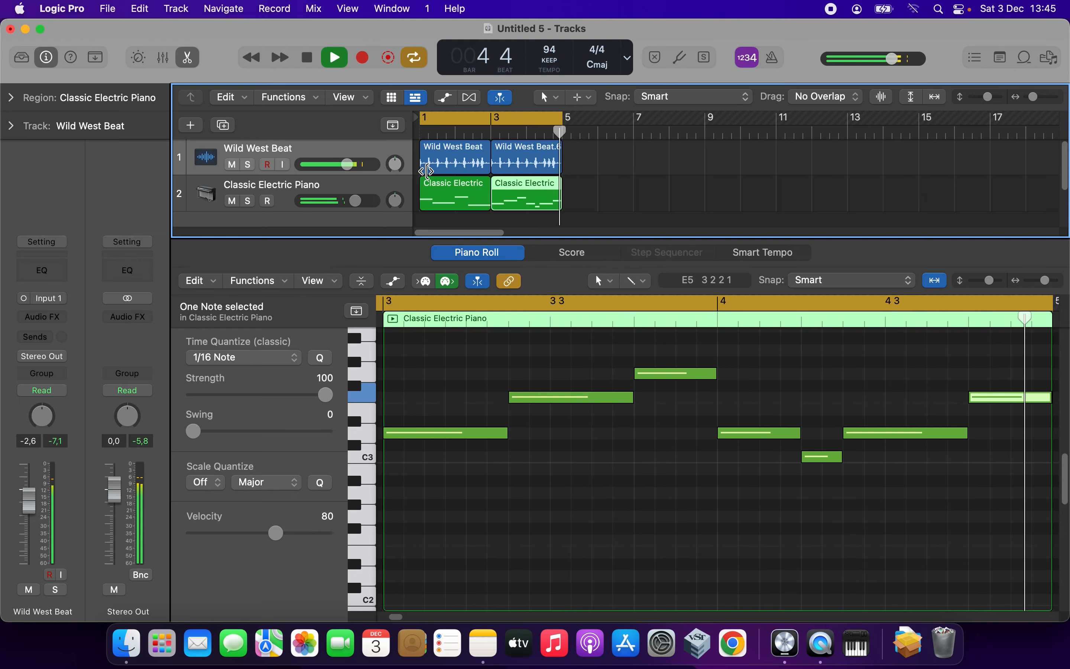
pyautogui.press('space')
# Replace the E-Piano instrument on the Classic Electric Piano track with Alchemy in stereo.
pyautogui.click(475, 157)
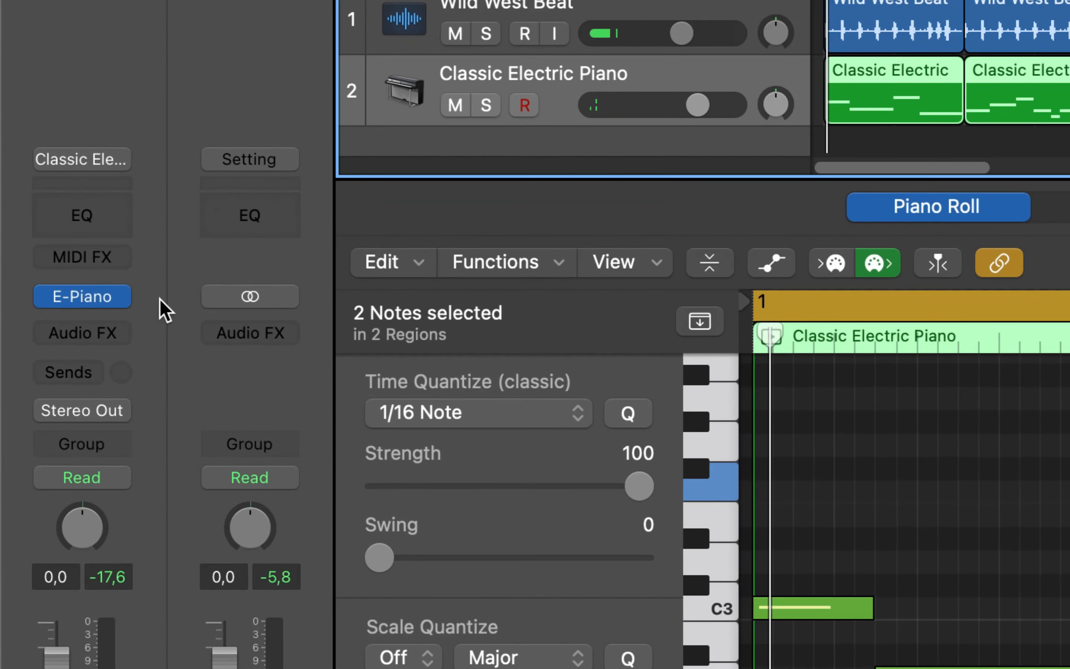
pyautogui.click(116, 300)
pyautogui.moveTo(234, 96)
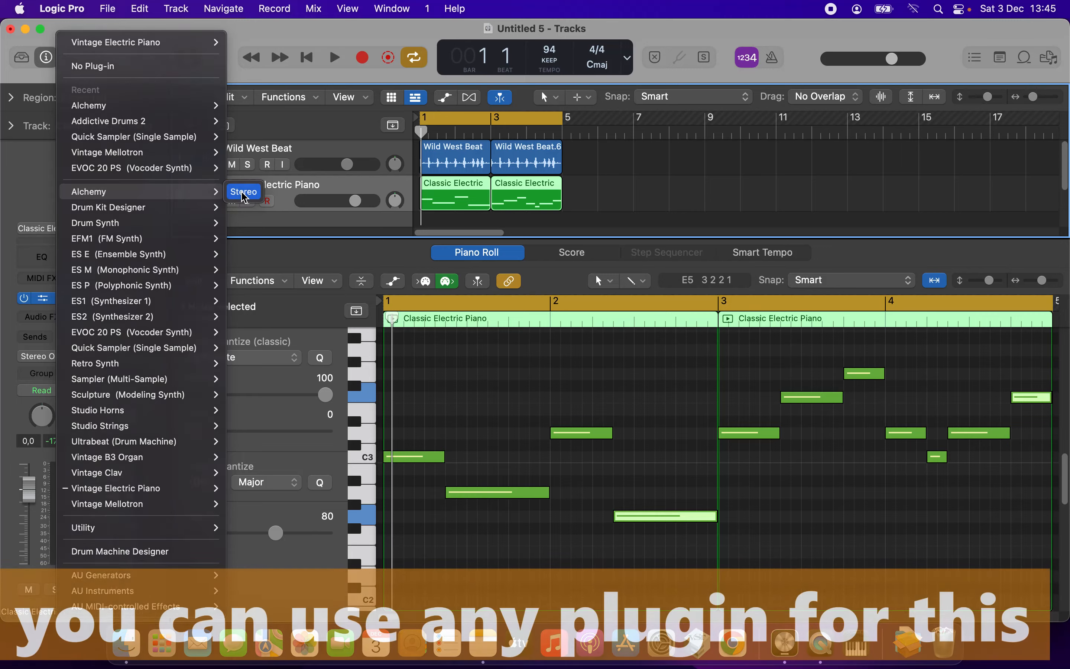
pyautogui.click(476, 90)
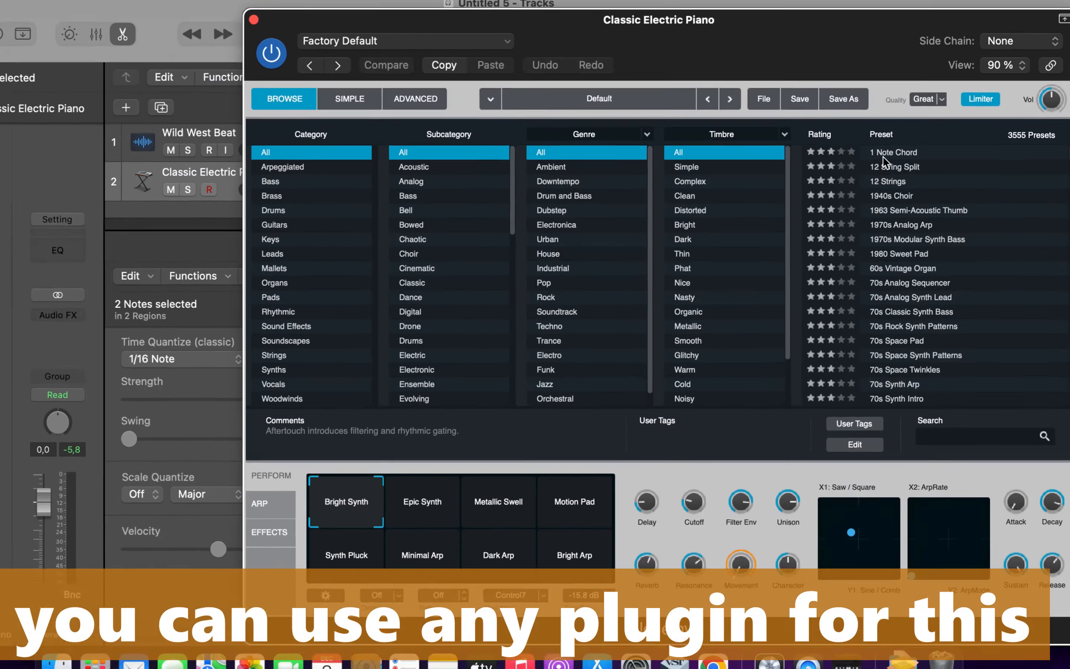
# Audition the 1 Note Chord and 1970s Analog Arp presets, load 12 String Split in Alchemy, and close the plug-in window.
pyautogui.click(885, 153)
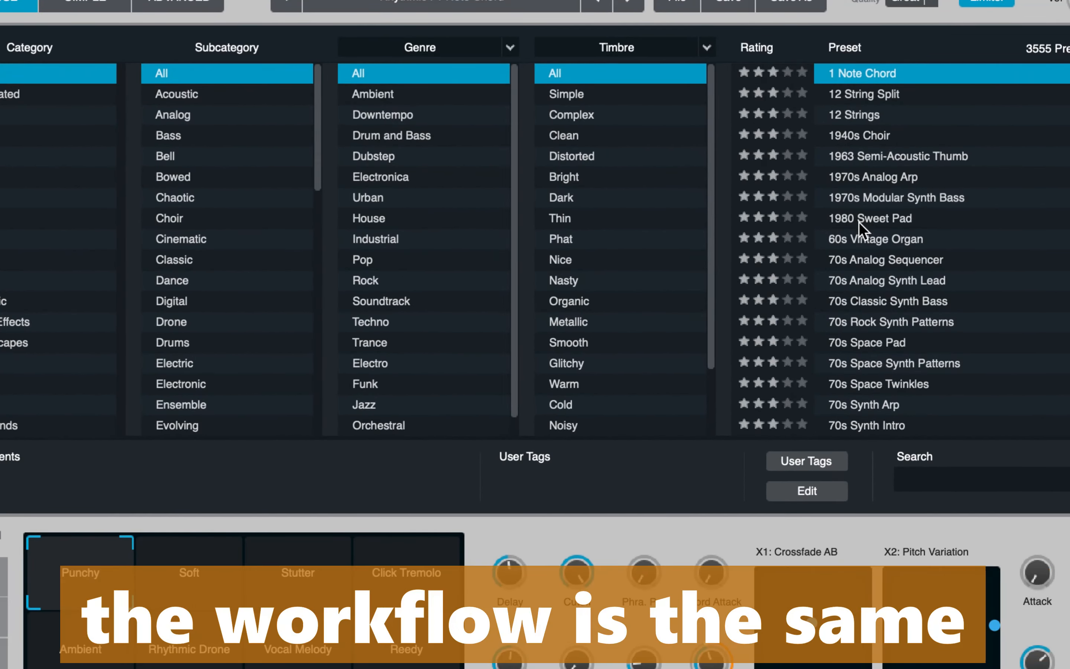
pyautogui.click(867, 178)
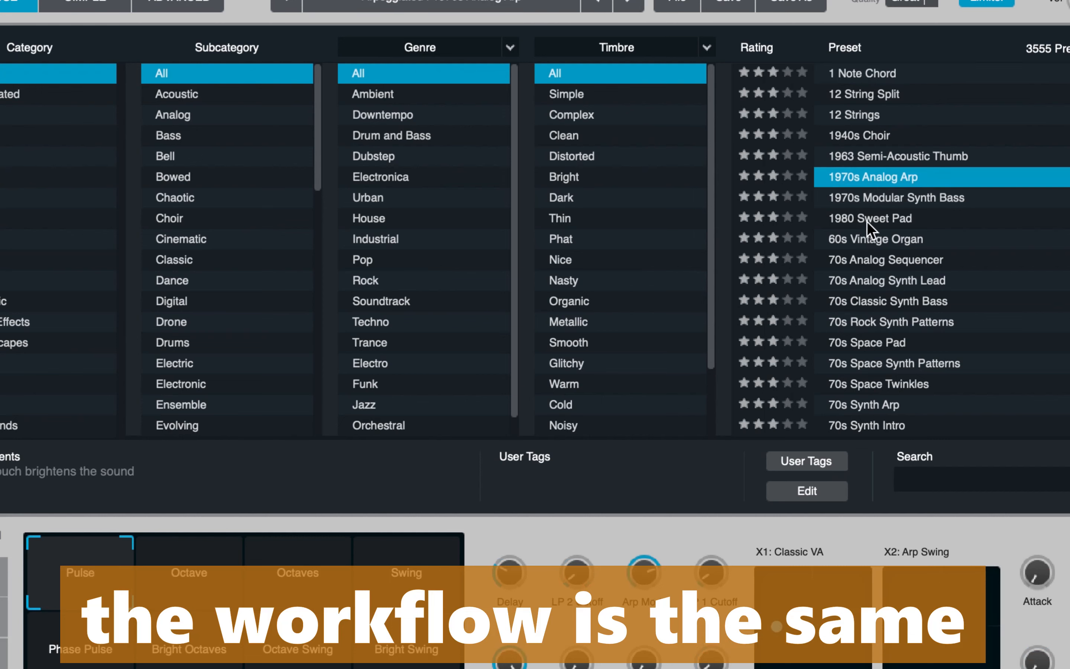
pyautogui.click(856, 97)
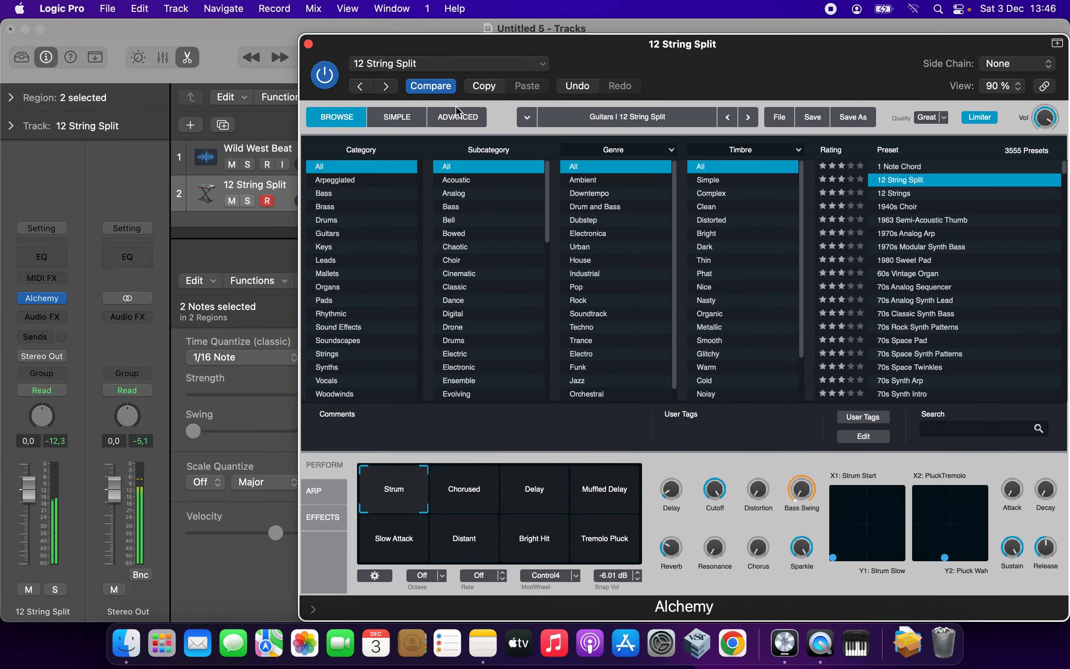
pyautogui.click(308, 44)
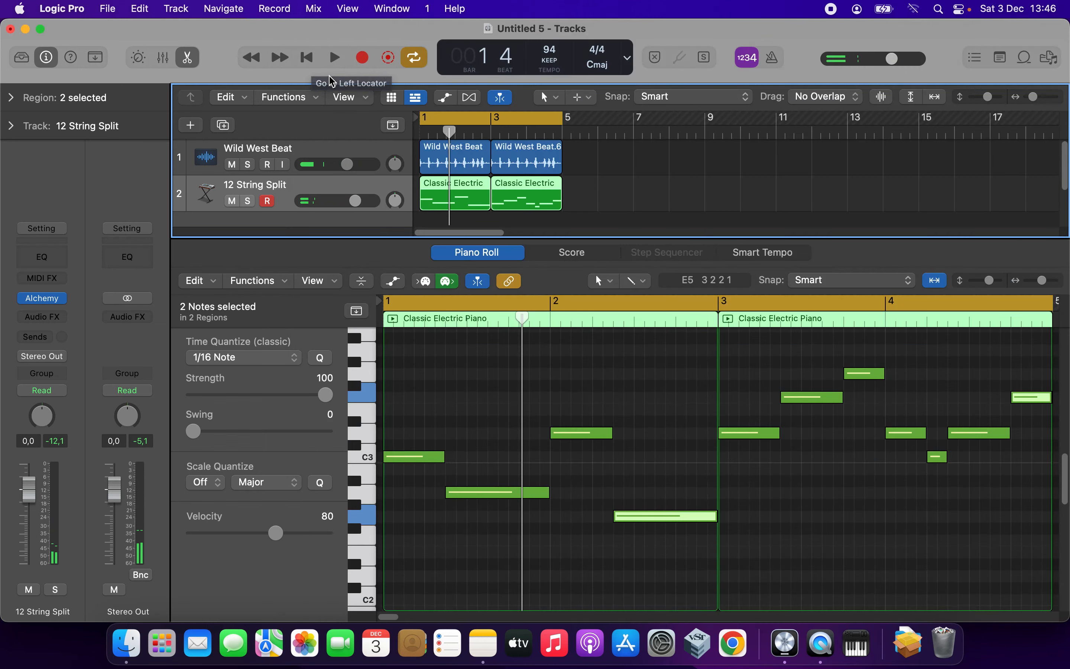
# Duplicate the 12 String Split track below itself, with copies of both MIDI regions starting at bar 1 on each of the two tracks.
pyautogui.moveTo(577, 239); pyautogui.dragTo(577, 345)
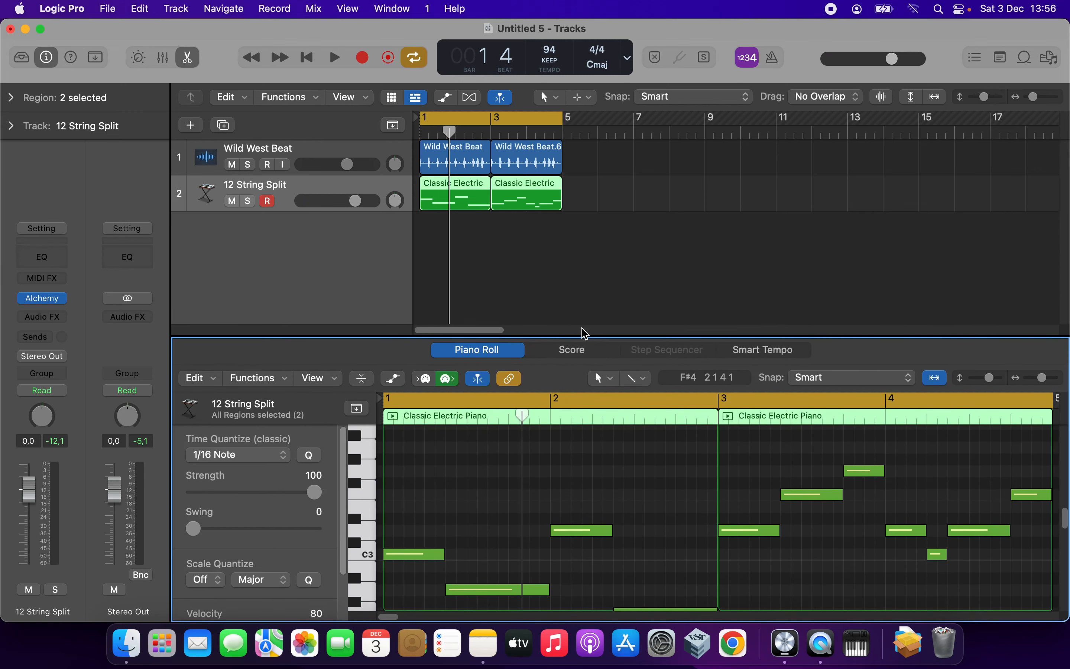
pyautogui.moveTo(447, 191); pyautogui.dragTo(450, 227)
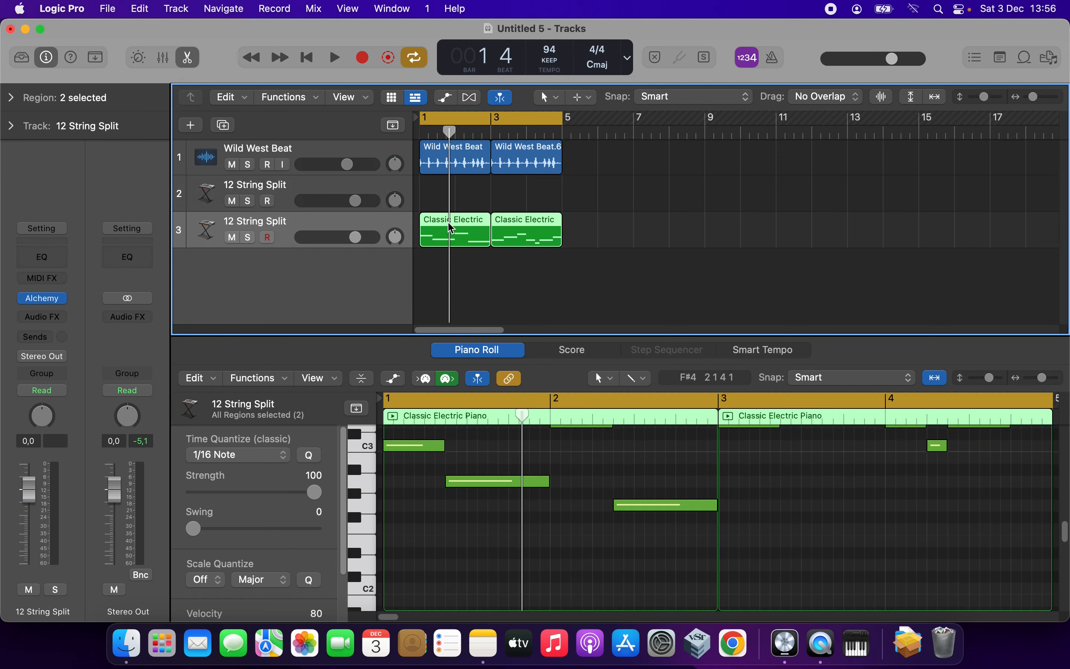
pyautogui.click(383, 195)
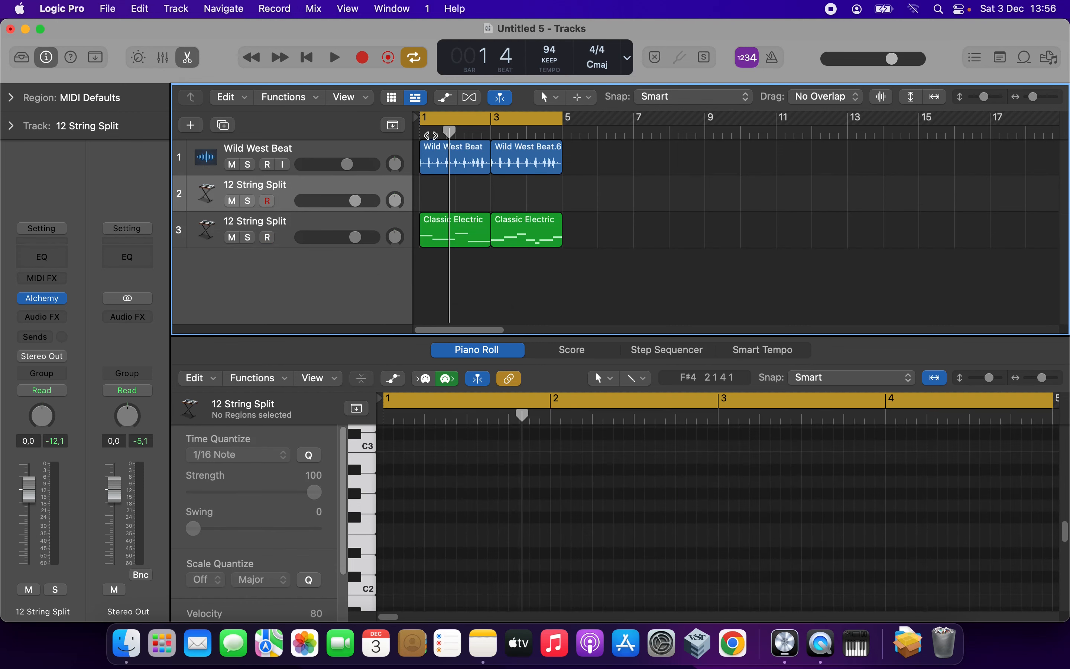
pyautogui.click(420, 132)
pyautogui.press('super+v')
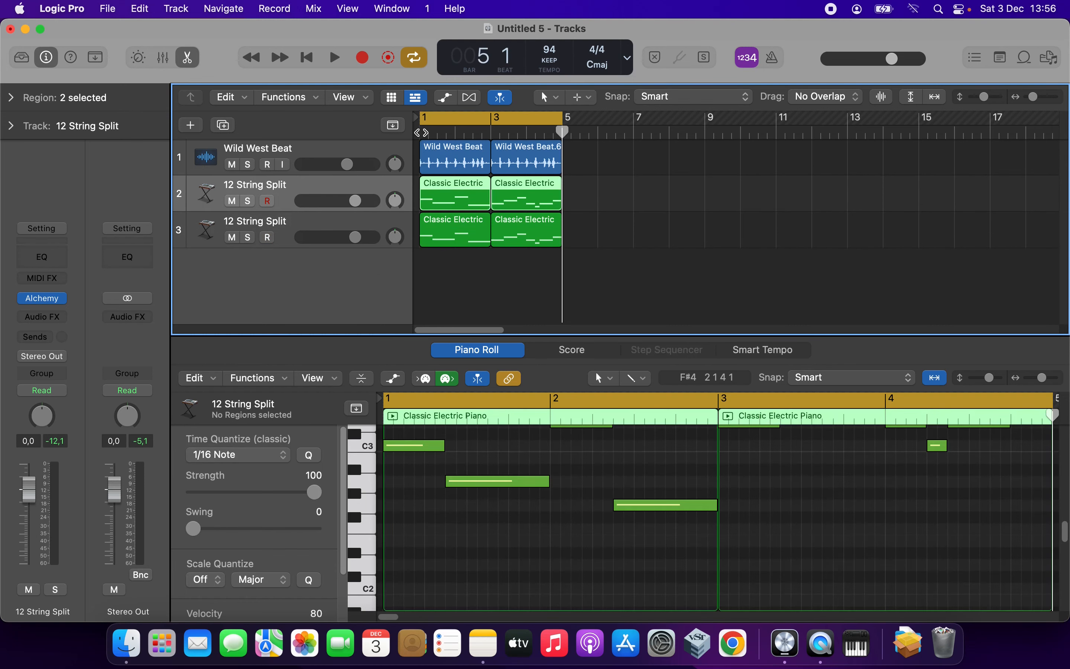
# Lower the volume of the upper 12 String Split track to -6.0 dB and deselect its regions.
pyautogui.moveTo(360, 208); pyautogui.dragTo(314, 200)
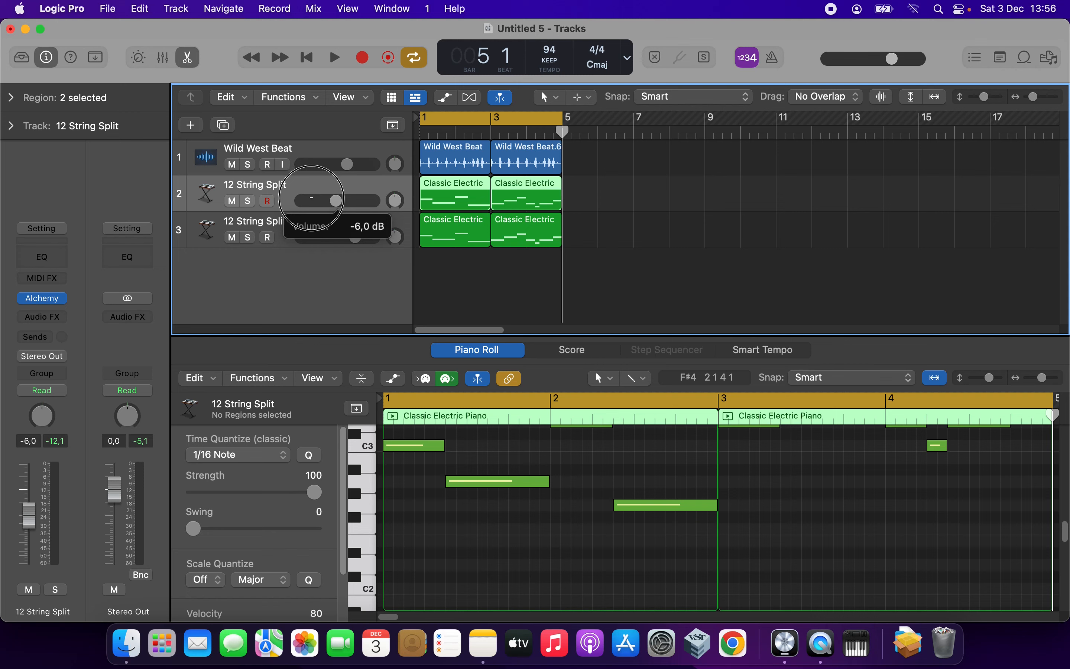
pyautogui.moveTo(313, 200); pyautogui.dragTo(312, 199)
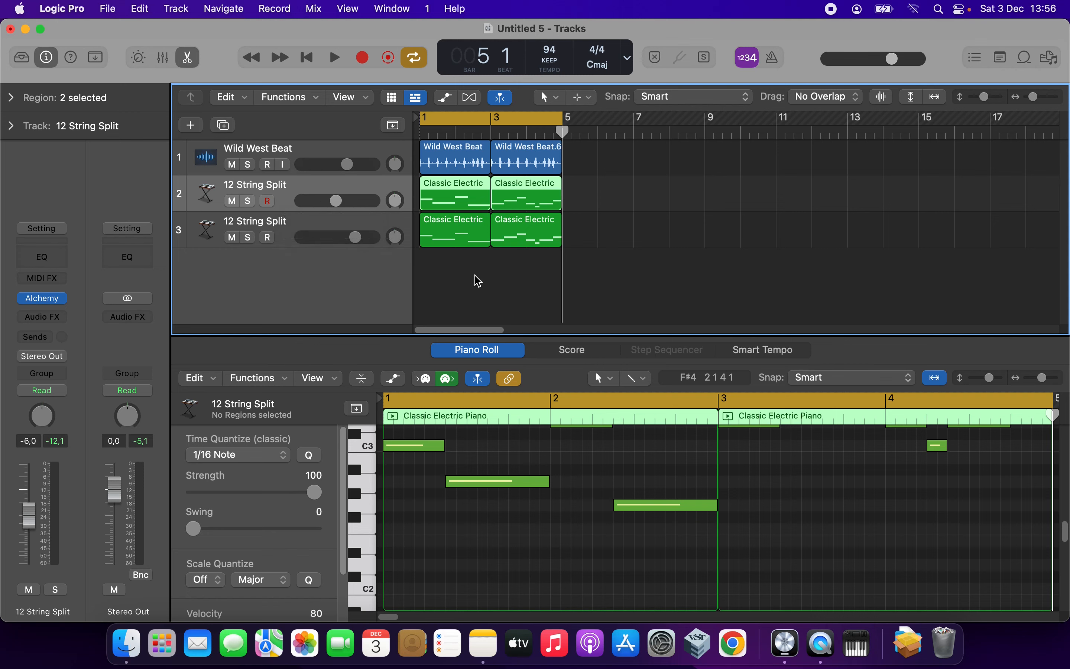
pyautogui.click(476, 281)
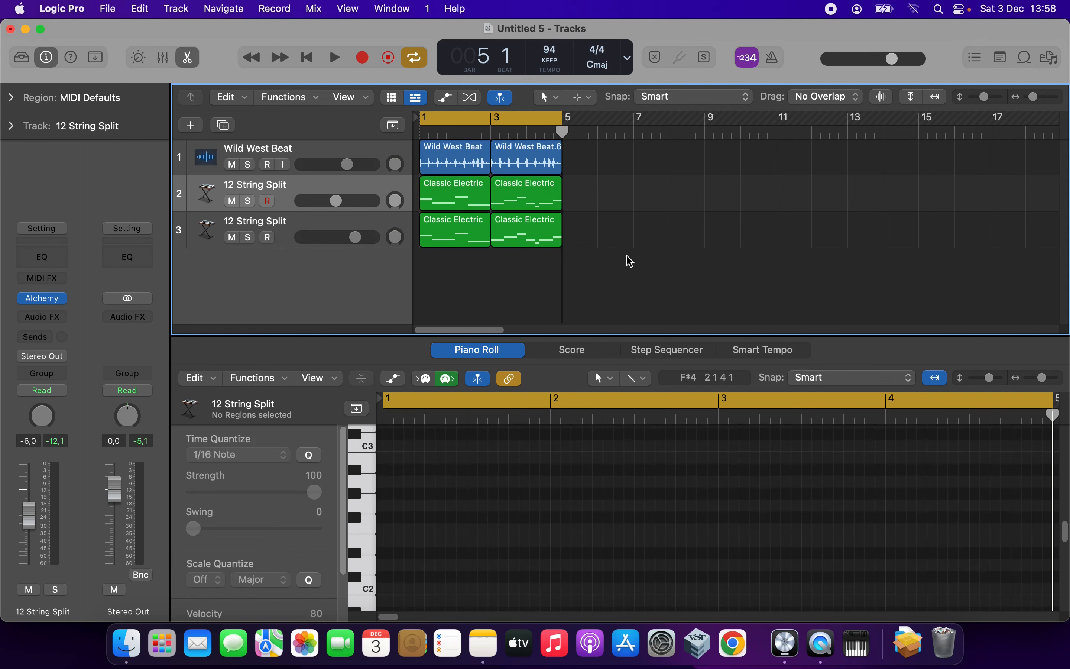
# Delete all the notes inside both MIDI regions of the lower 12 String Split track, keeping the regions.
pyautogui.click(625, 225)
pyautogui.moveTo(624, 228); pyautogui.dragTo(411, 235)
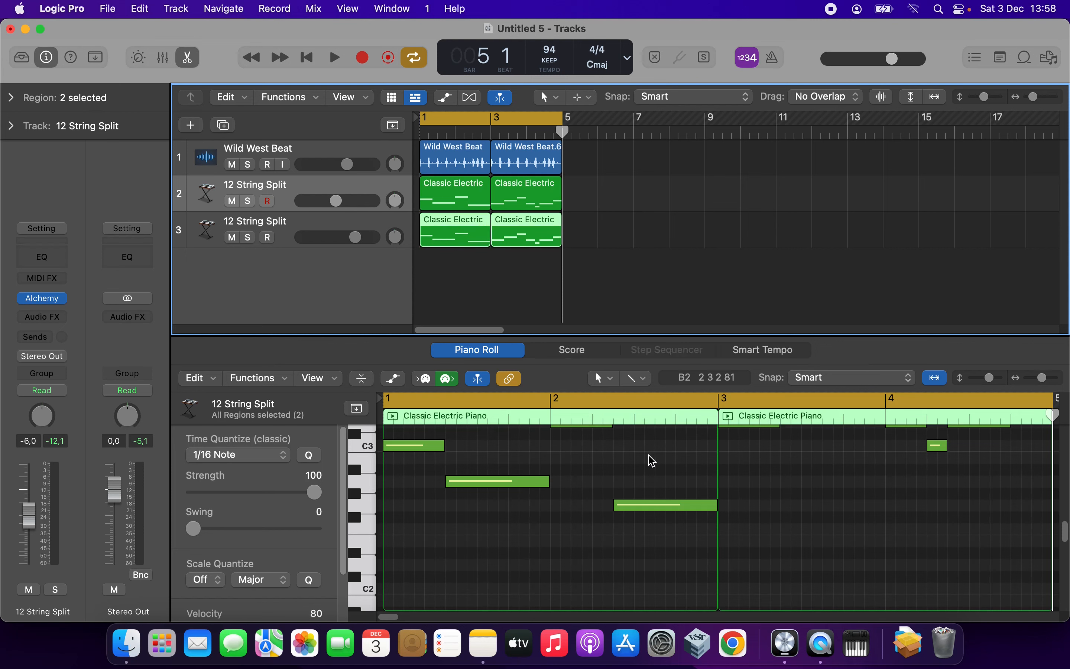
pyautogui.scroll(4, 652, 472)
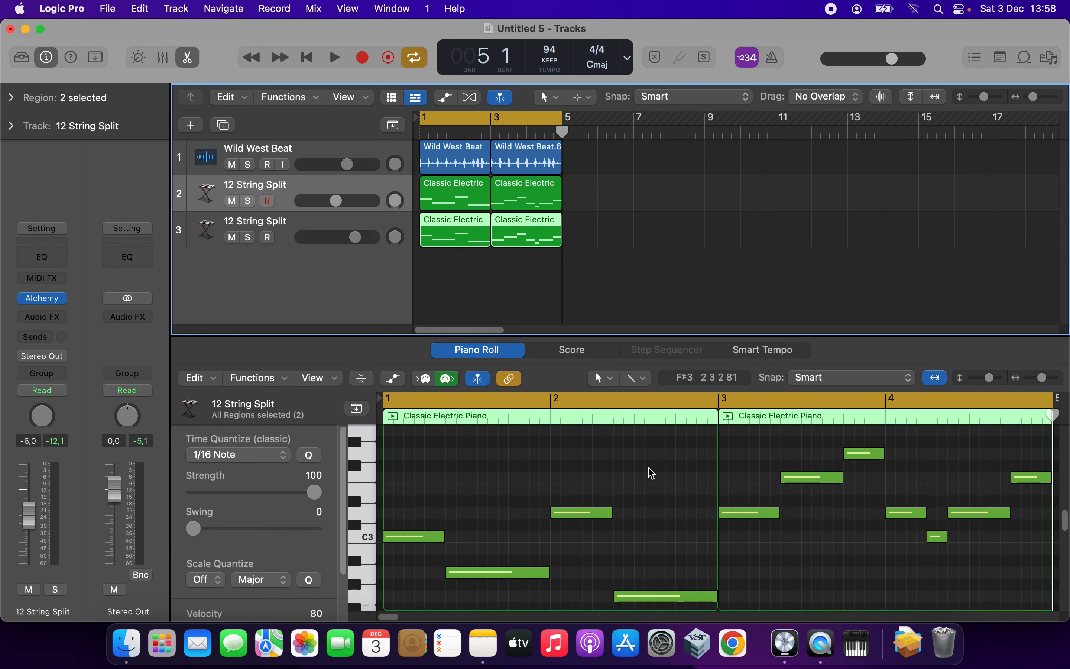
pyautogui.moveTo(388, 430); pyautogui.dragTo(793, 530)
pyautogui.scroll(6, 566, 490)
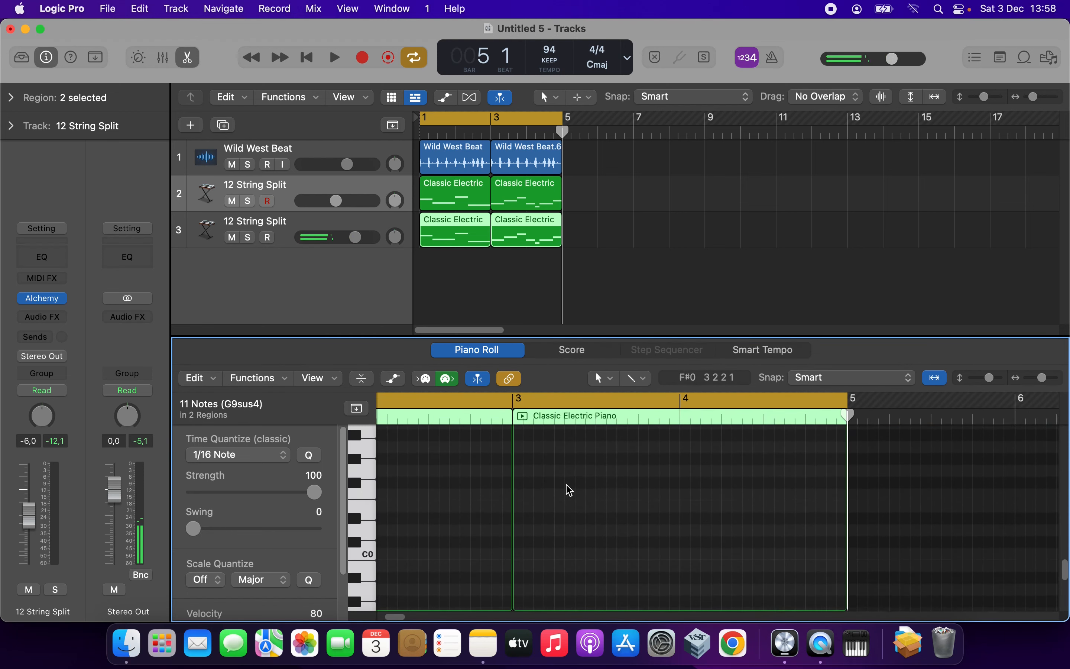
pyautogui.rightClick(549, 474)
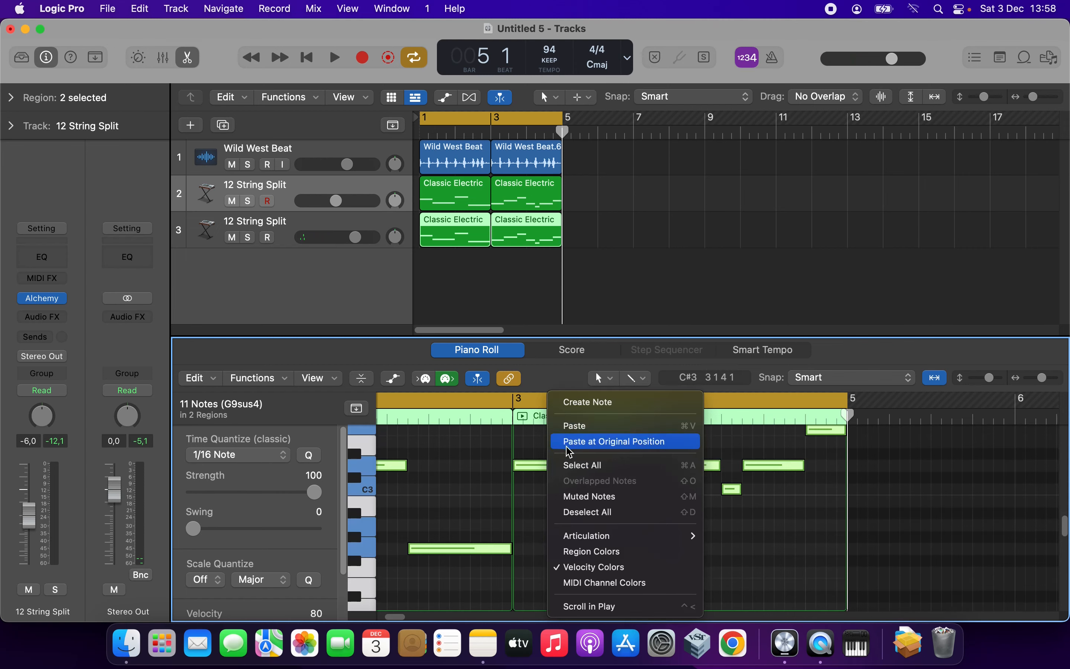
pyautogui.rightClick(533, 466)
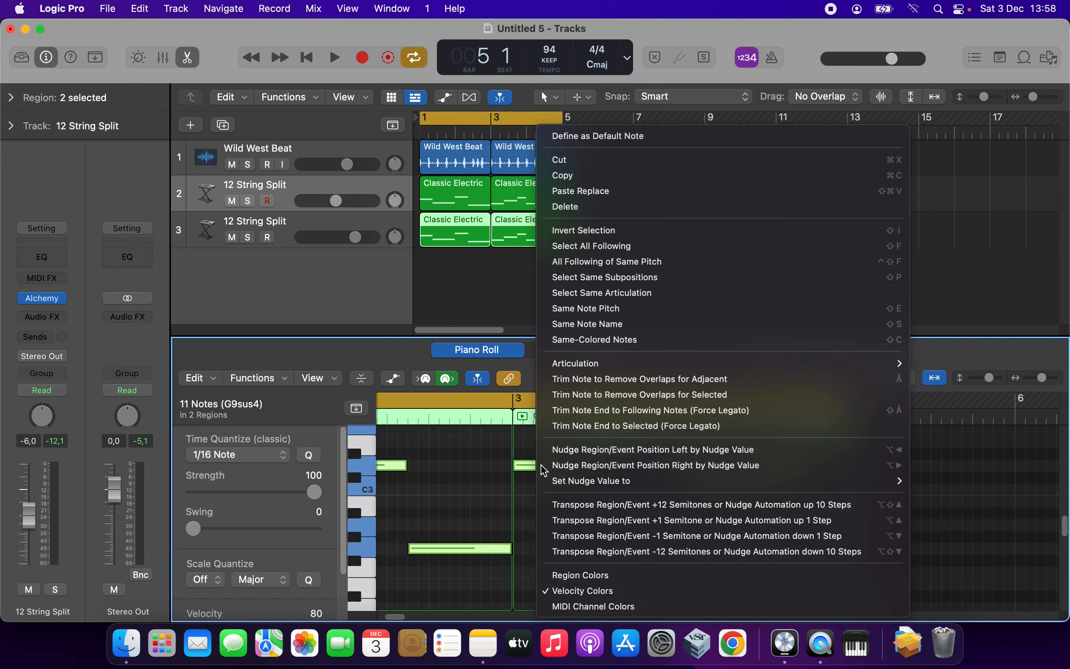
pyautogui.click(593, 207)
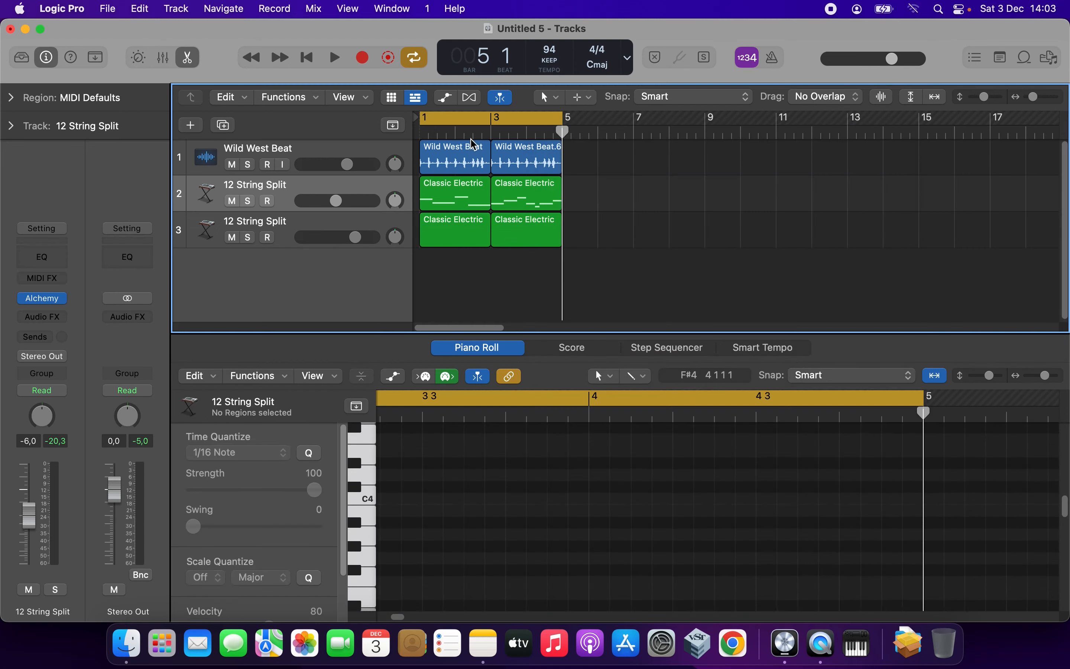
# Cycle bars 1–2, add one-bar notes C3 in bar 1 and D3 in bar 2 to the lower track's first region, and play them back.
pyautogui.moveTo(472, 119); pyautogui.dragTo(491, 118)
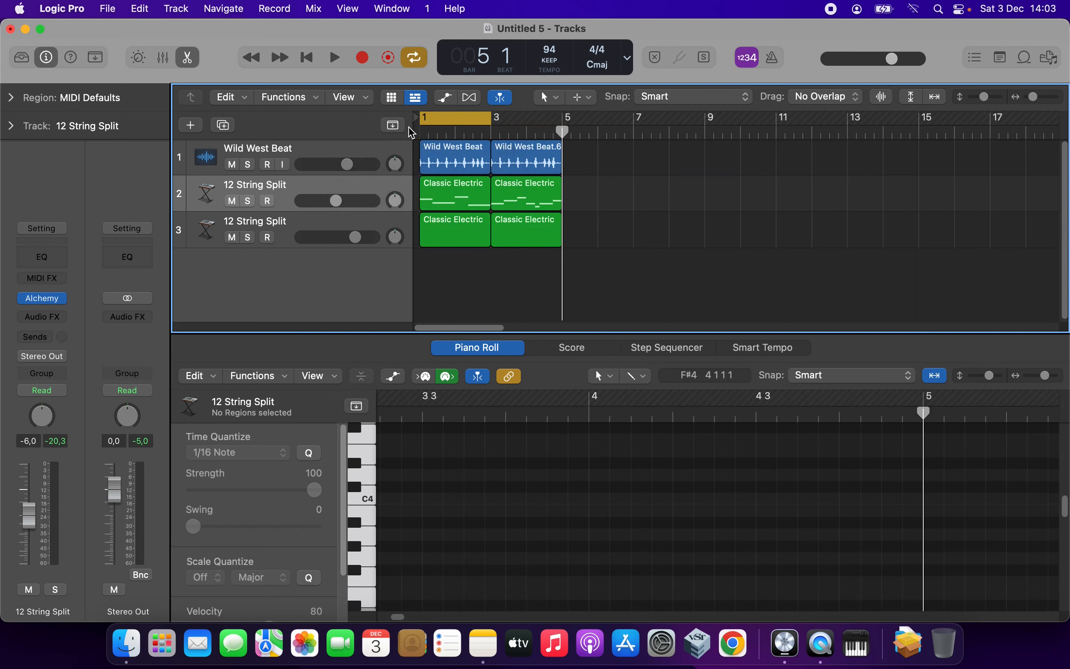
pyautogui.click(458, 236)
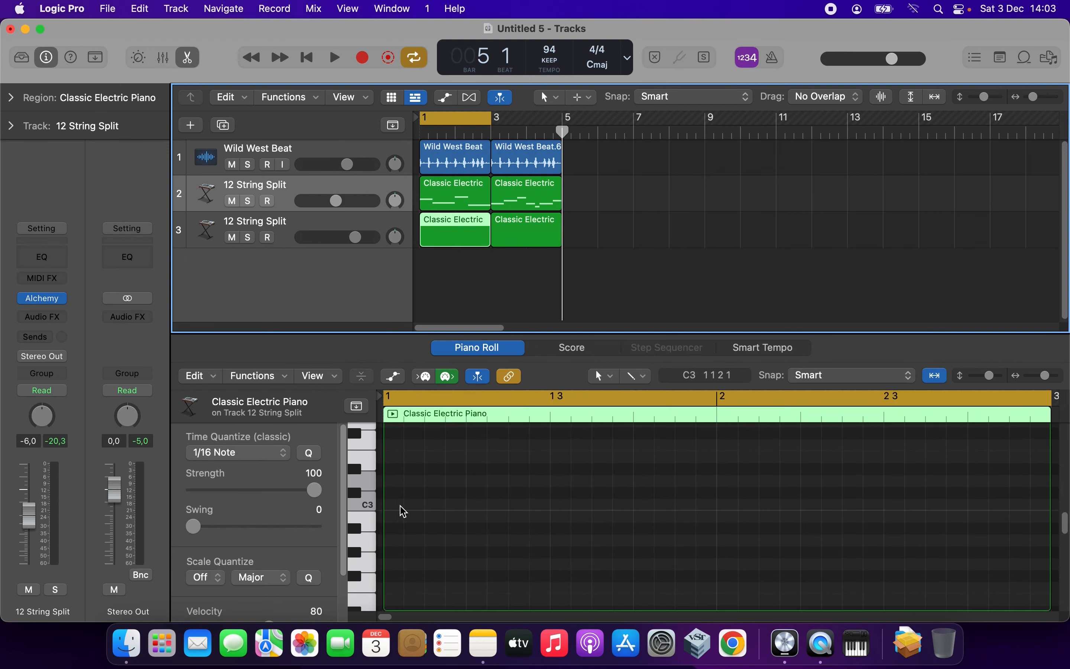
pyautogui.click(445, 195)
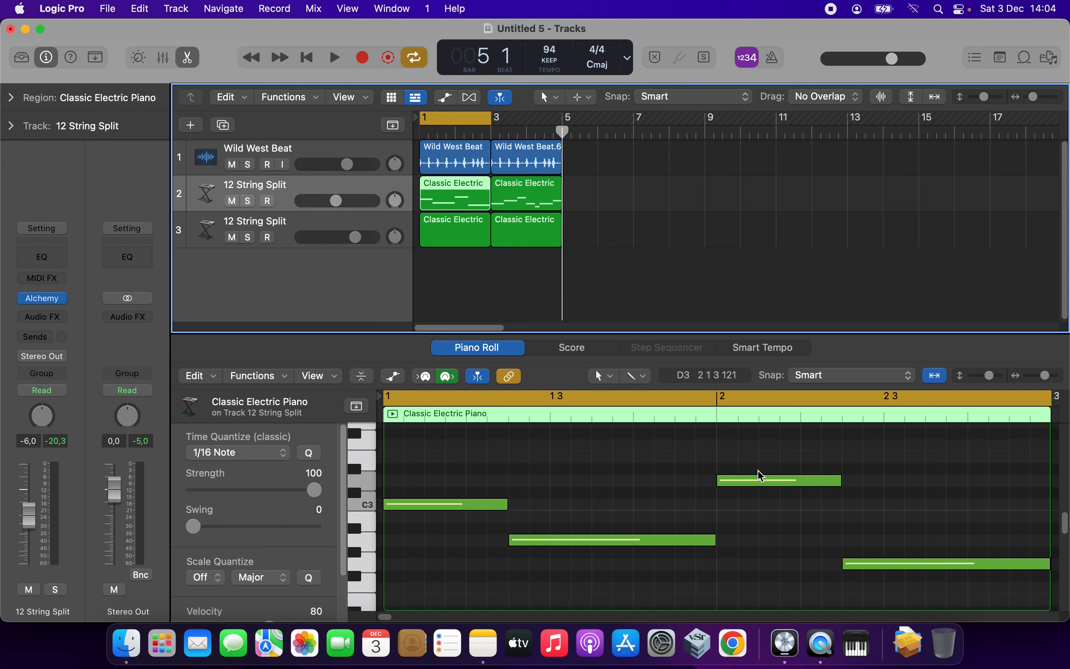
pyautogui.click(445, 238)
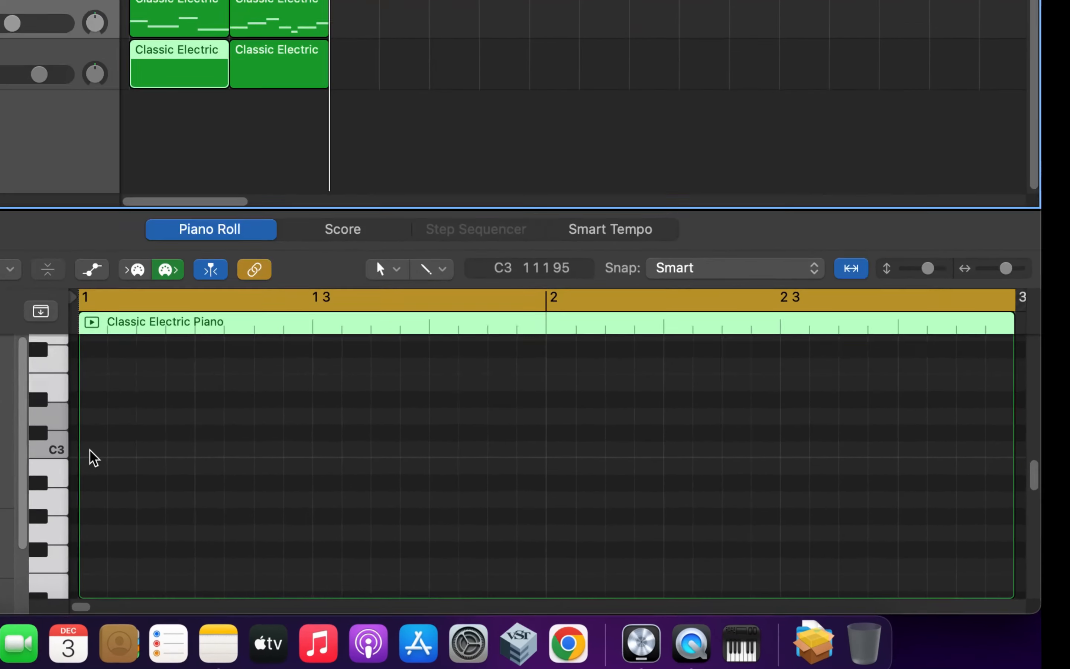
pyautogui.rightClick(395, 504)
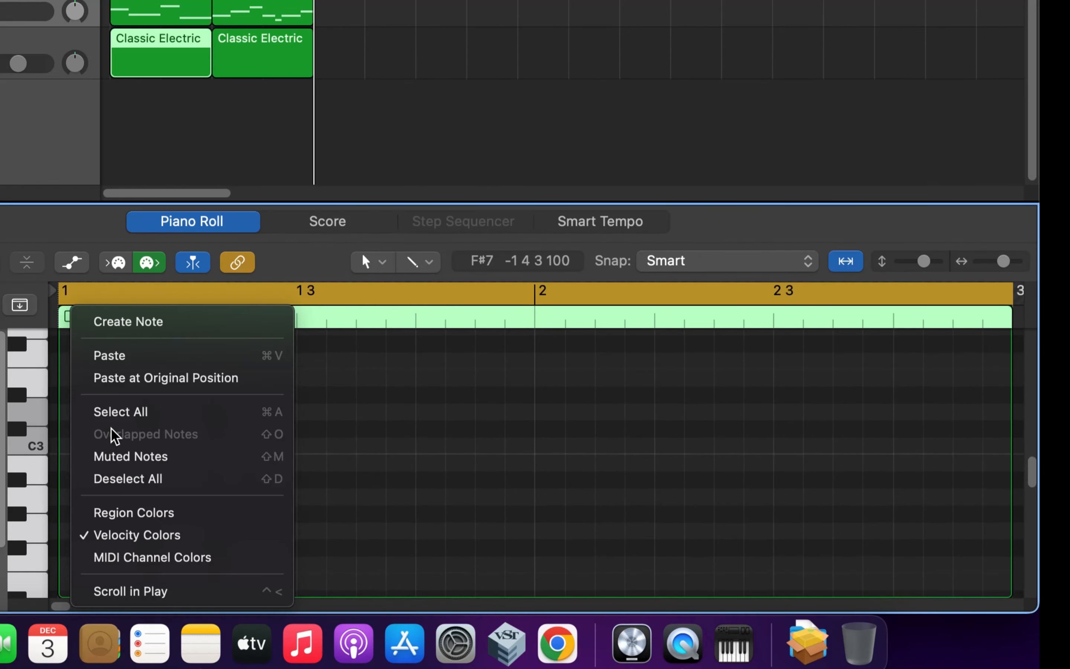
pyautogui.click(170, 330)
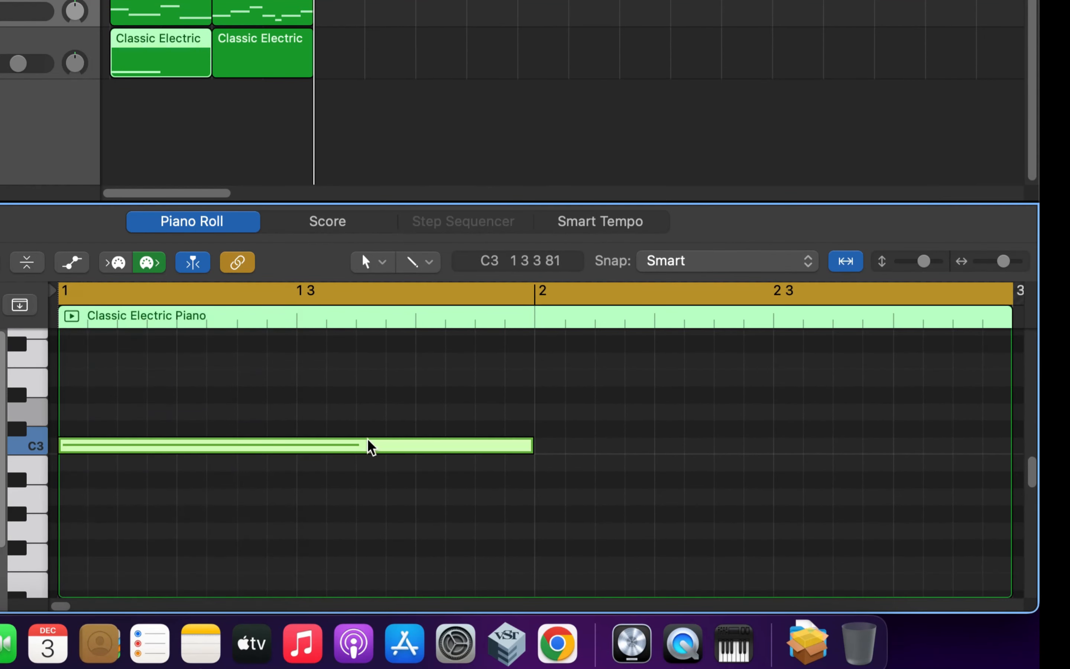
pyautogui.rightClick(541, 423)
pyautogui.click(592, 321)
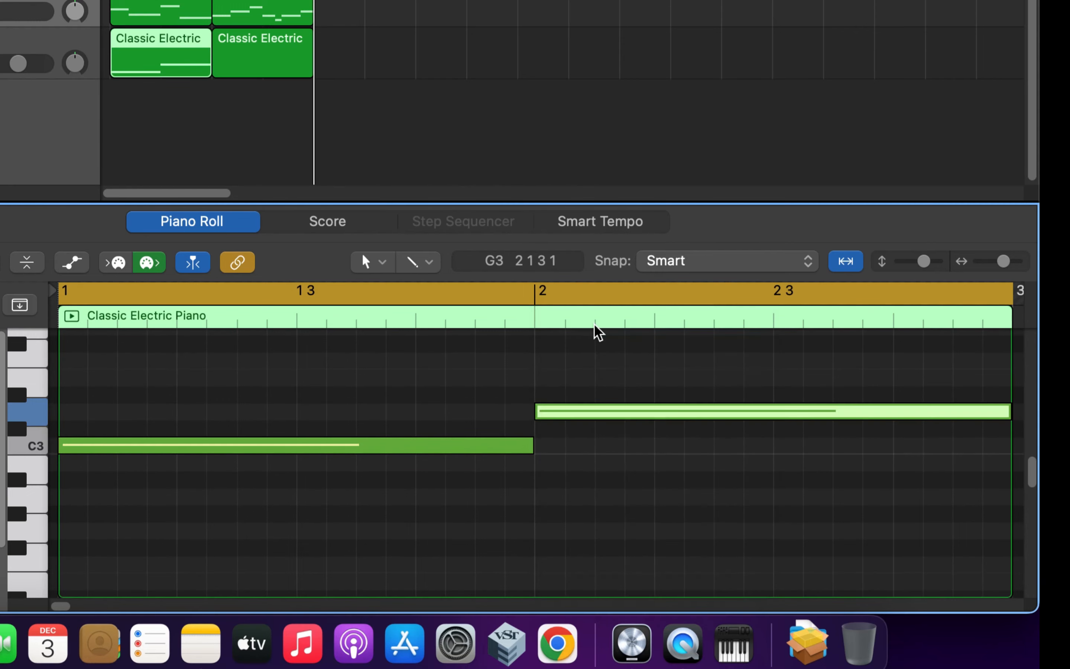
pyautogui.press('space')
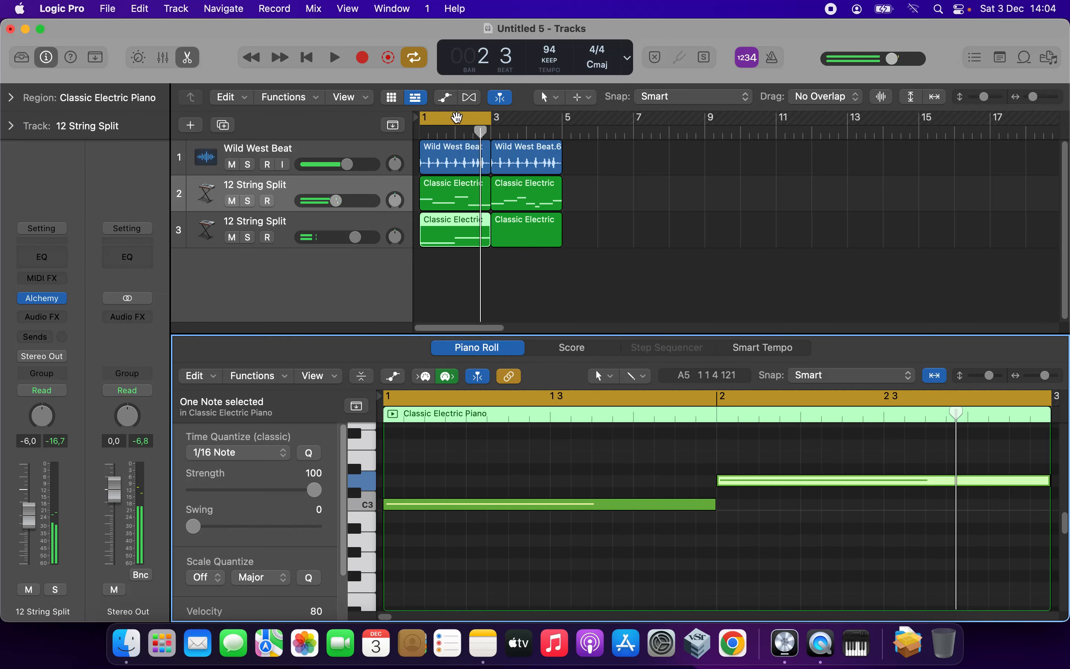
# Move the cycle range to bars 3–4 and add one-bar notes D3 in bar 3 and F3 in bar 4 to the lower track's second region.
pyautogui.moveTo(456, 117); pyautogui.dragTo(528, 118)
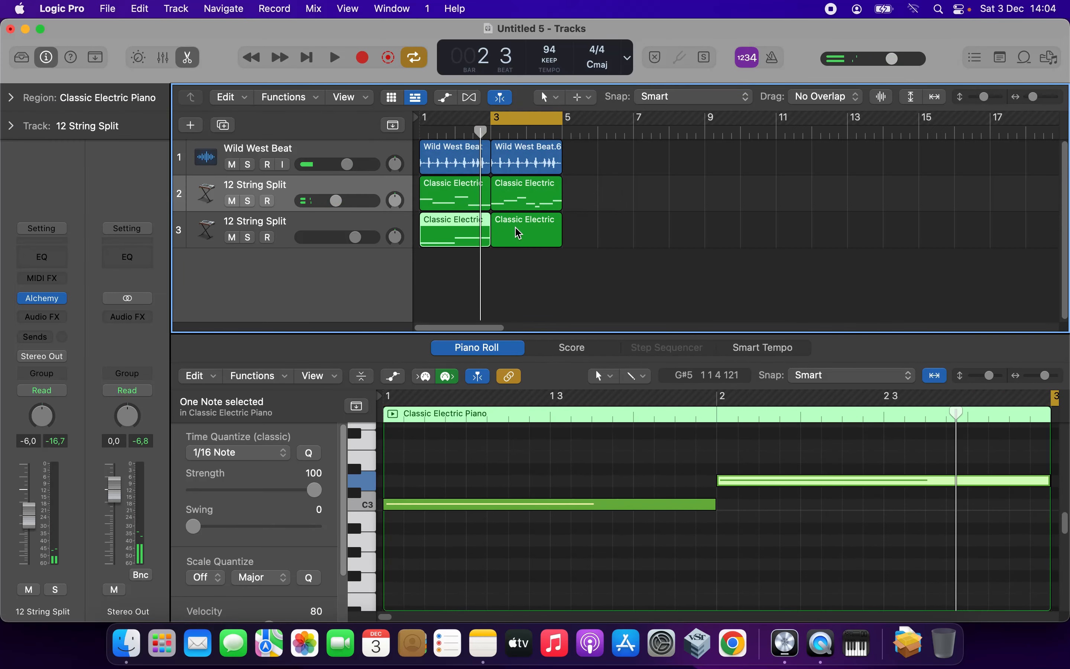
pyautogui.click(519, 205)
pyautogui.scroll(3, 513, 496)
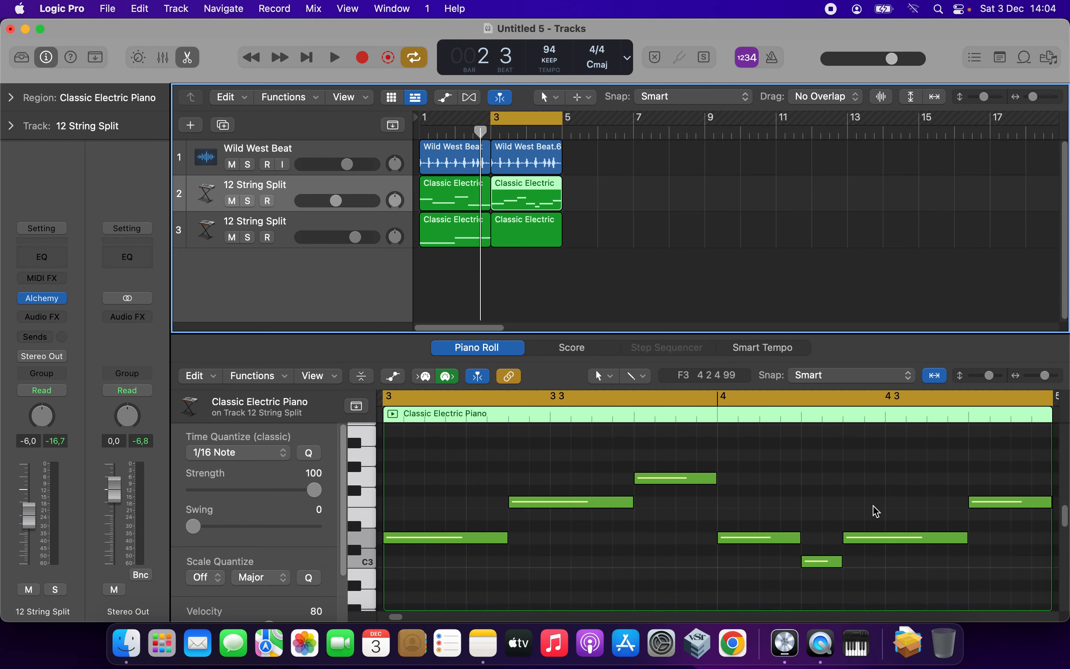
pyautogui.click(497, 230)
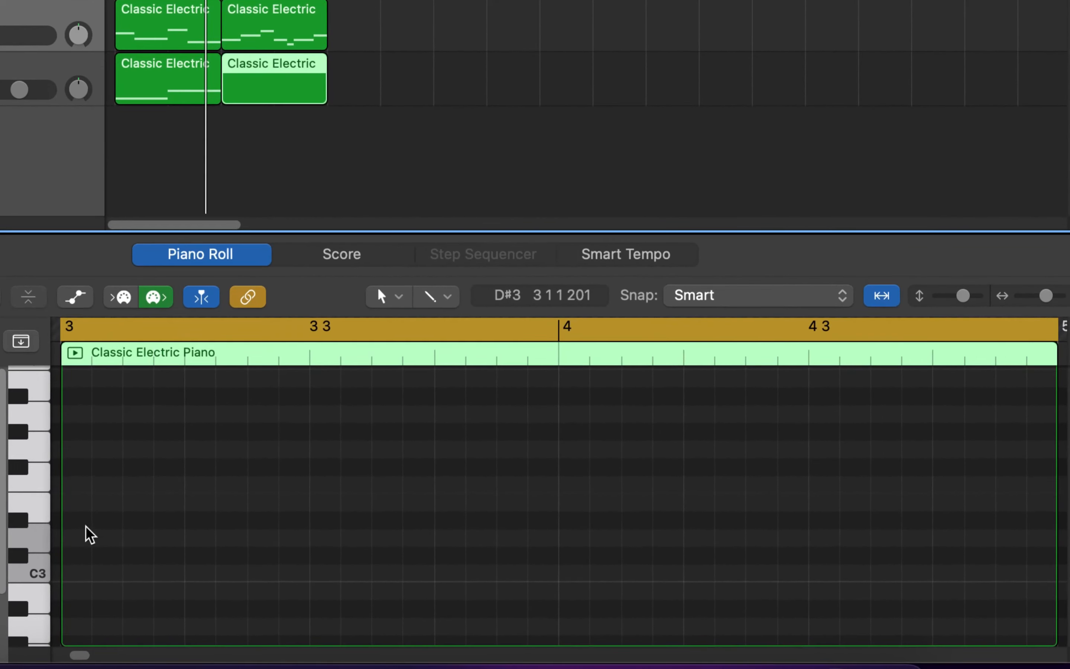
pyautogui.rightClick(69, 548)
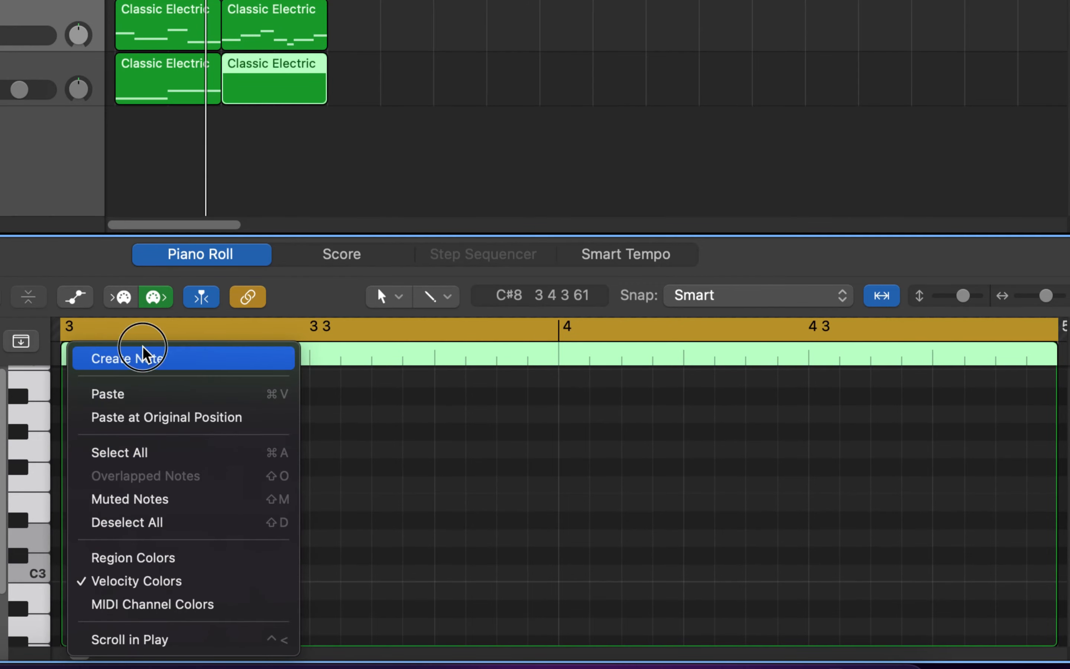
pyautogui.click(143, 356)
pyautogui.press('space')
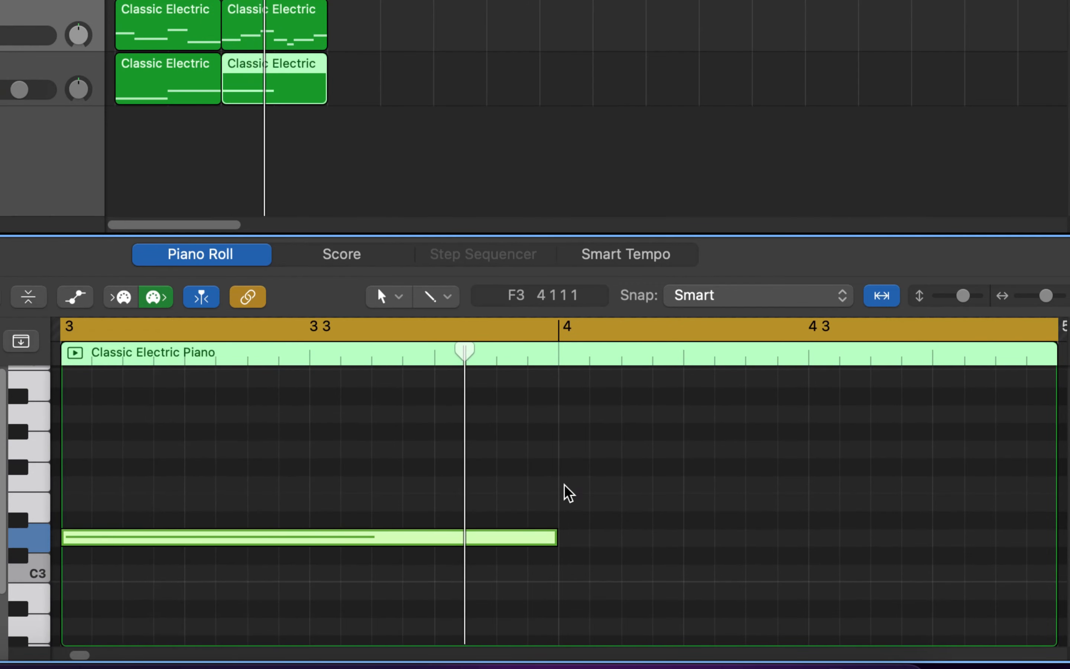
pyautogui.rightClick(569, 493)
pyautogui.click(616, 337)
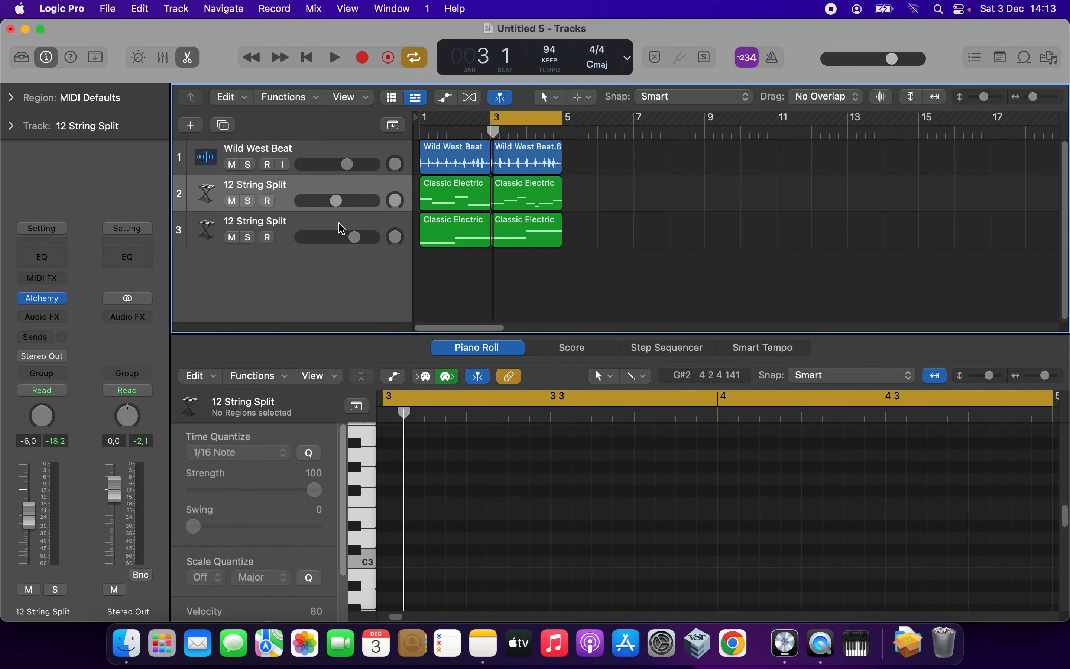
# Open Alchemy on the lower 12 String Split track and audition the Big Buzz Bass preset.
pyautogui.click(331, 229)
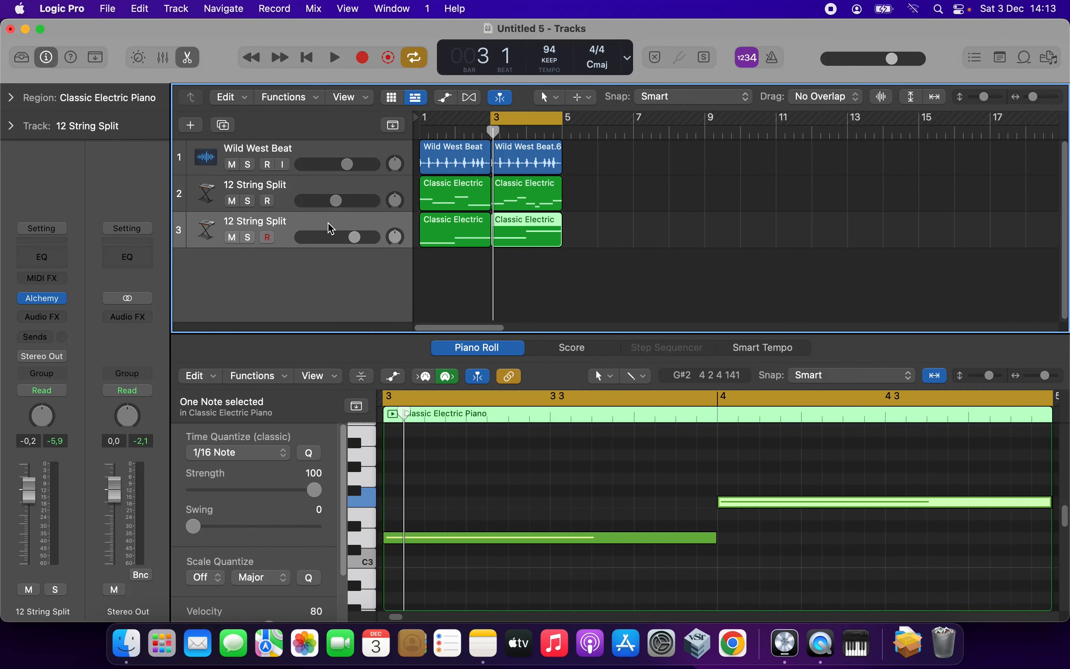
pyautogui.click(51, 303)
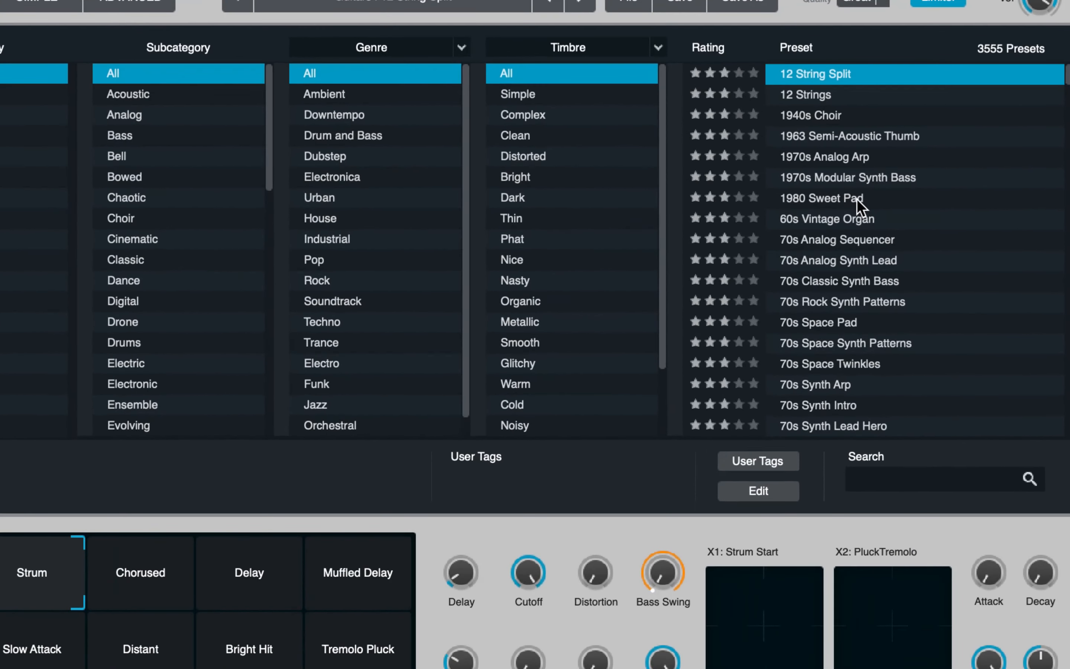
pyautogui.scroll(1, 858, 207)
pyautogui.scroll(-20, 860, 213)
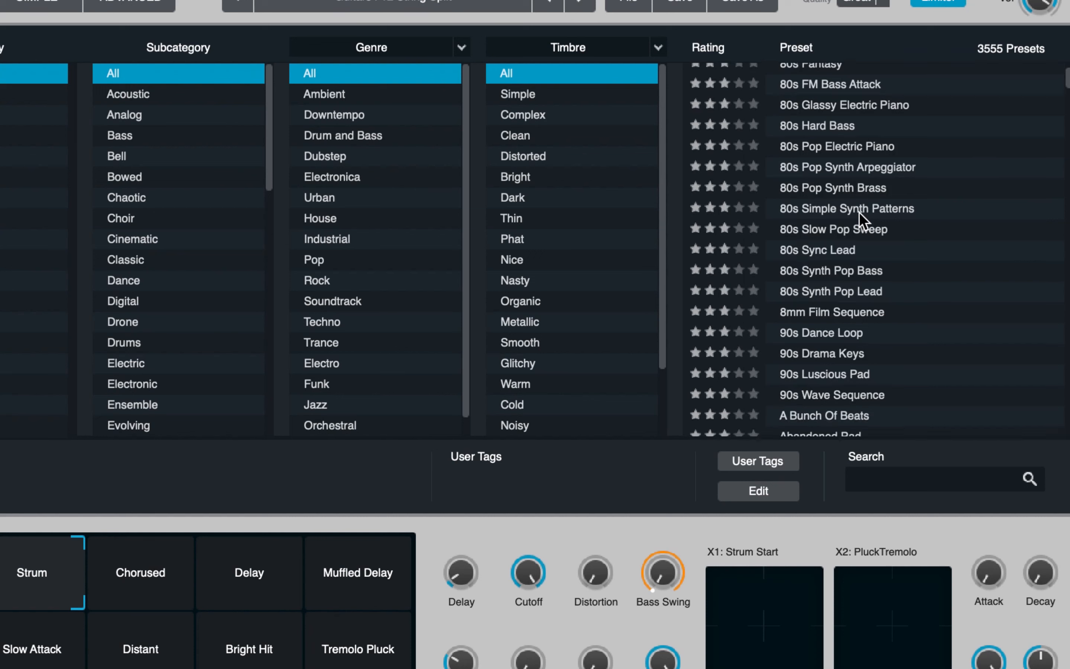
pyautogui.scroll(-15, 860, 218)
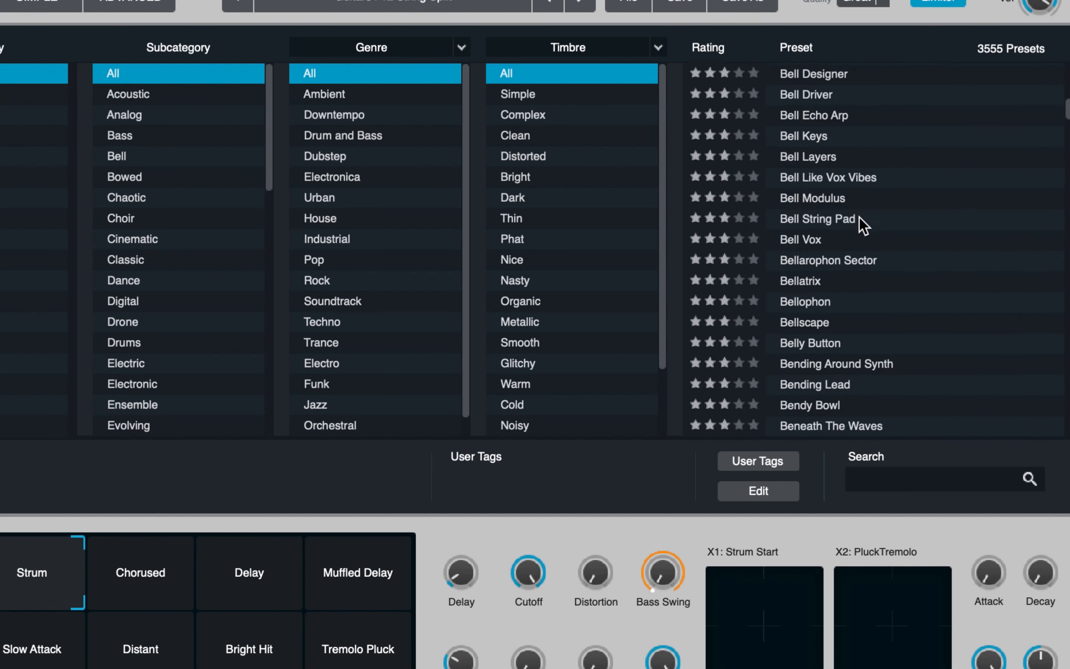
pyautogui.click(845, 234)
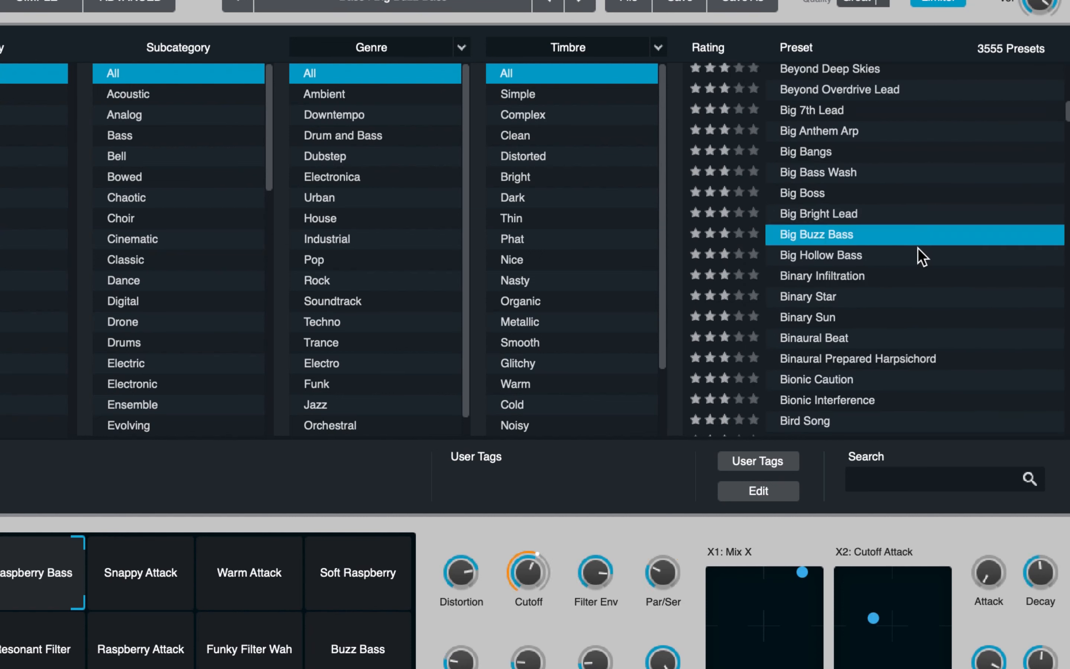
# Audition the Berlin Oscillators preset, load Bellatrix for the lower track, and close the Alchemy window.
pyautogui.scroll(-10, 917, 248)
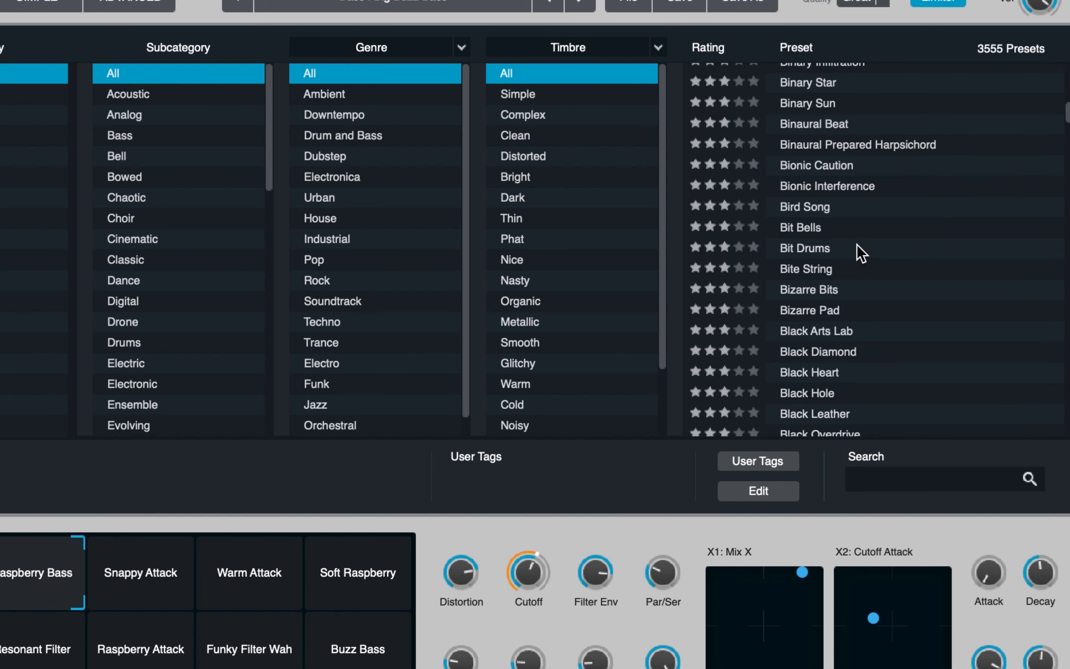
pyautogui.scroll(9, 855, 244)
pyautogui.scroll(11, 850, 236)
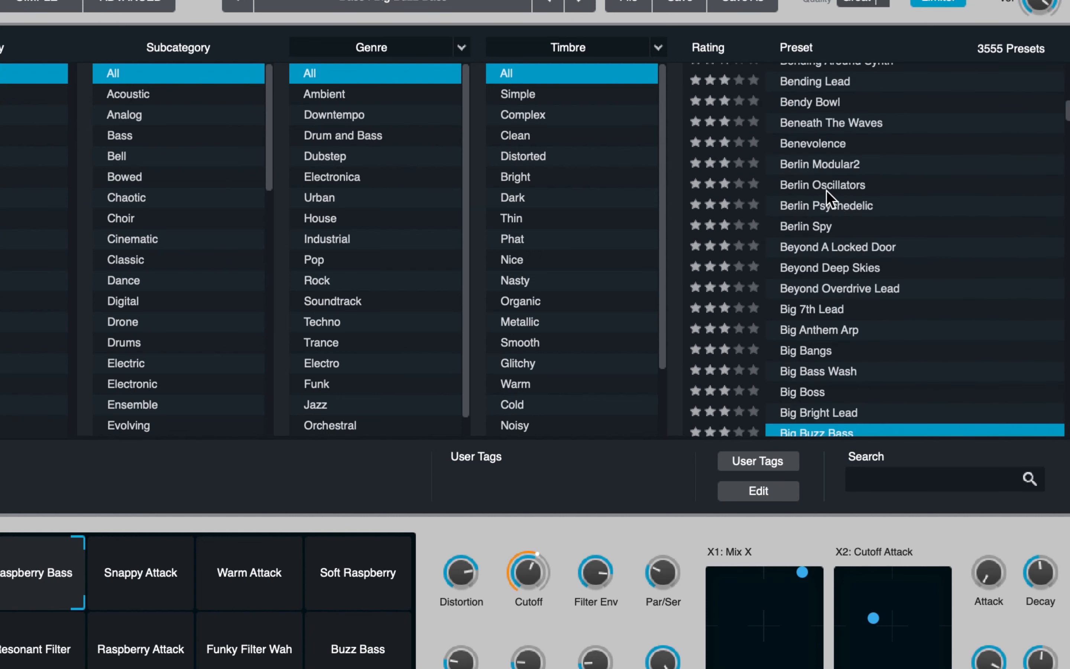
pyautogui.click(826, 190)
pyautogui.scroll(9, 825, 189)
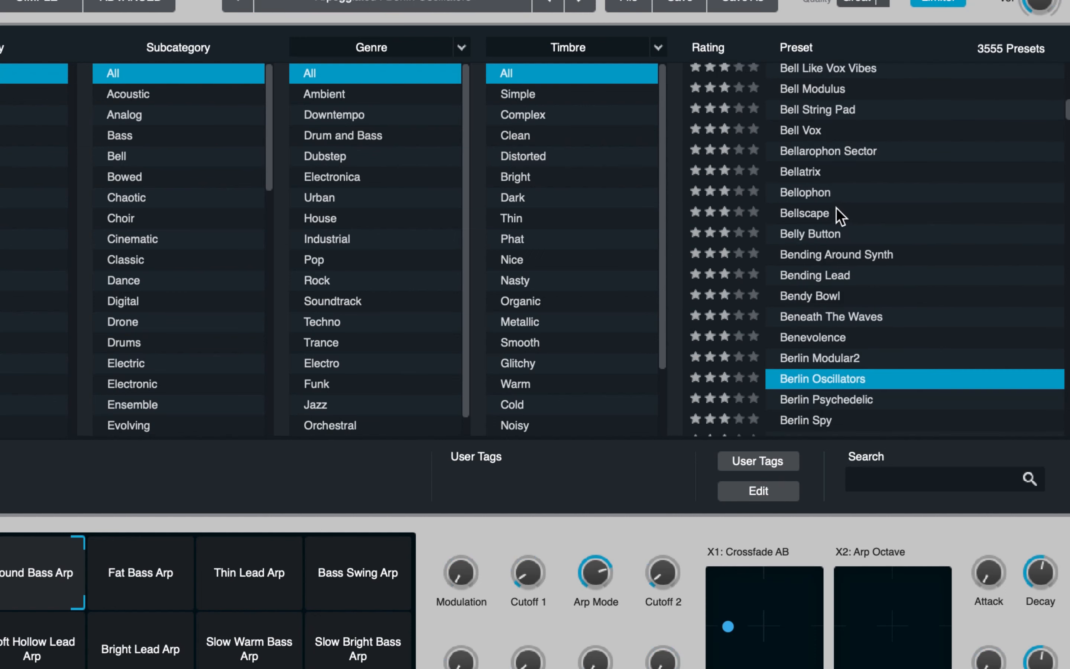
pyautogui.click(813, 176)
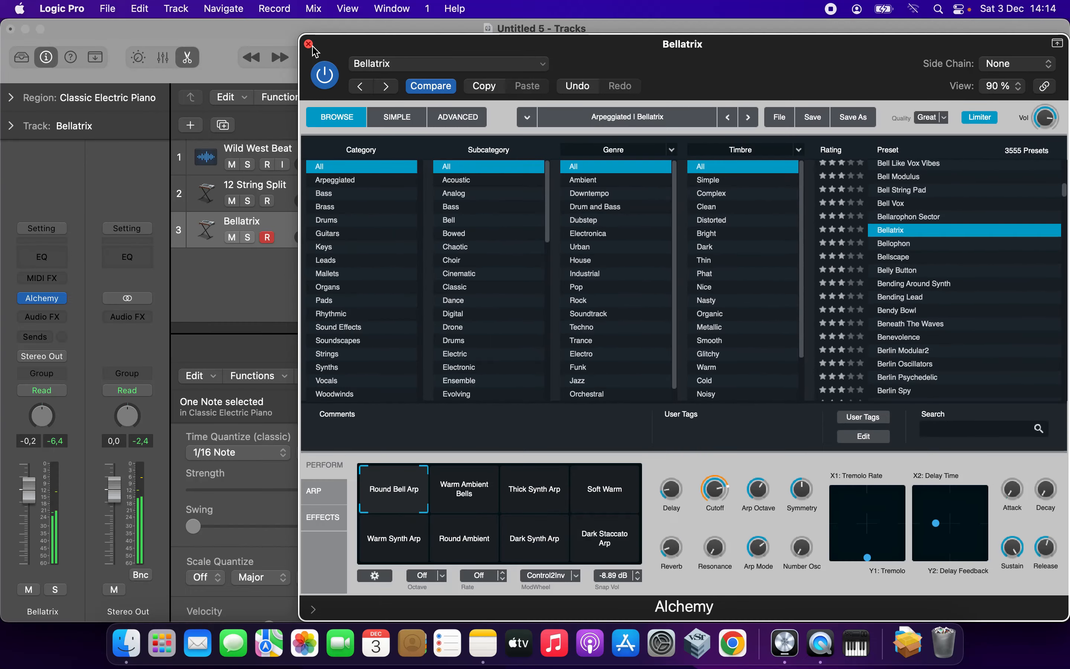
pyautogui.click(310, 46)
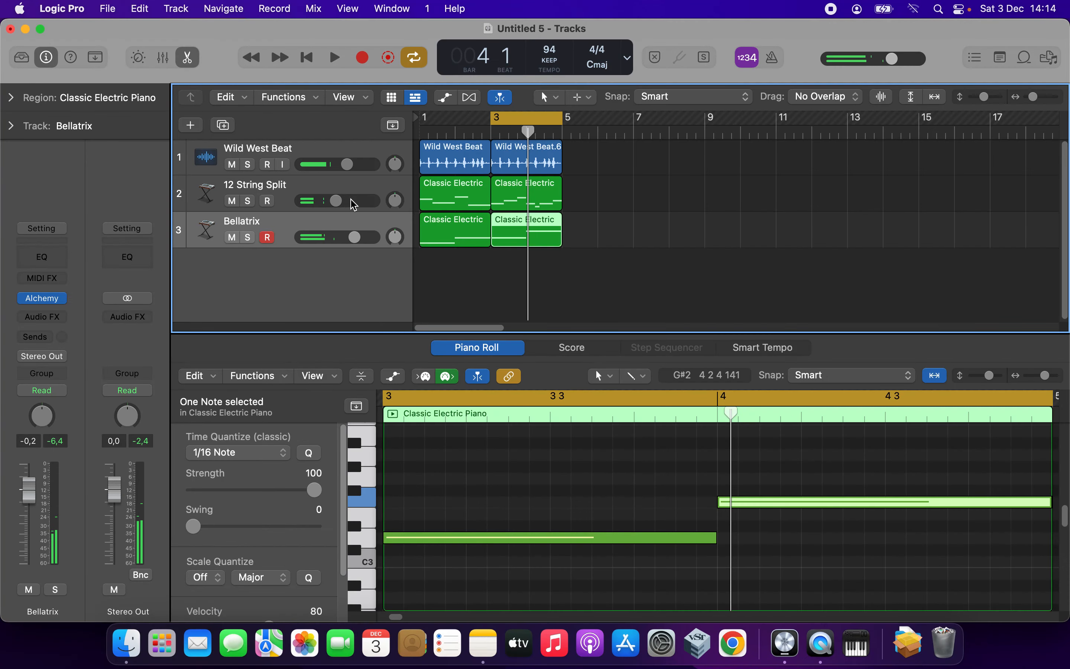
# Lower the Bellatrix track's volume to -14.4 dB, shorten its bar 2 and bar 4 notes to three beats, and play the result.
pyautogui.moveTo(354, 238); pyautogui.dragTo(282, 240)
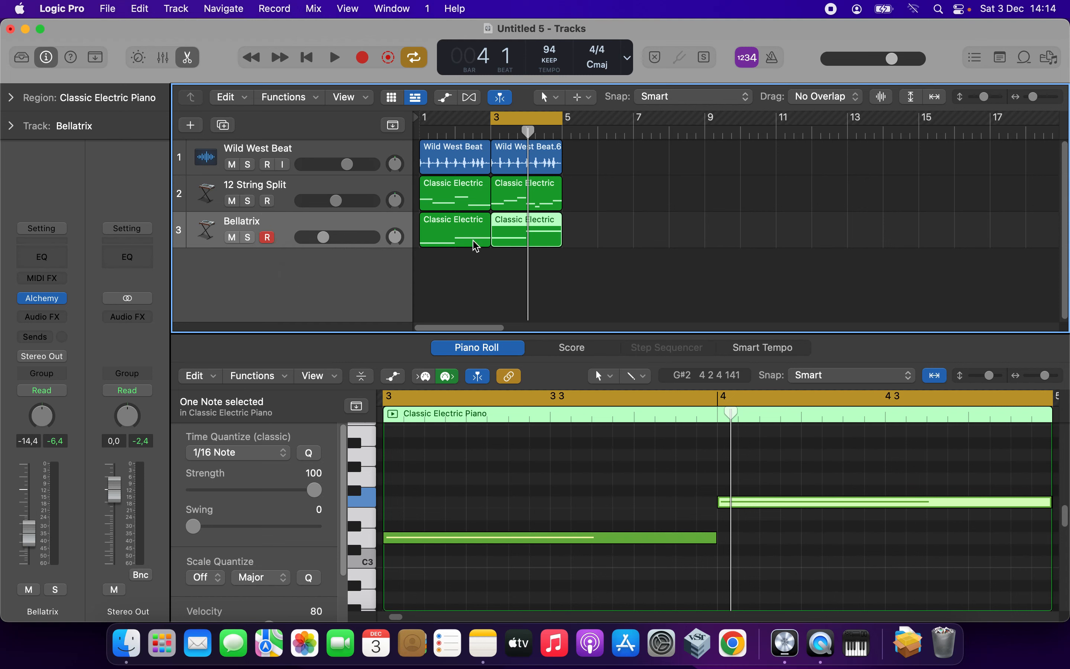
pyautogui.click(458, 234)
pyautogui.moveTo(577, 246); pyautogui.dragTo(454, 239)
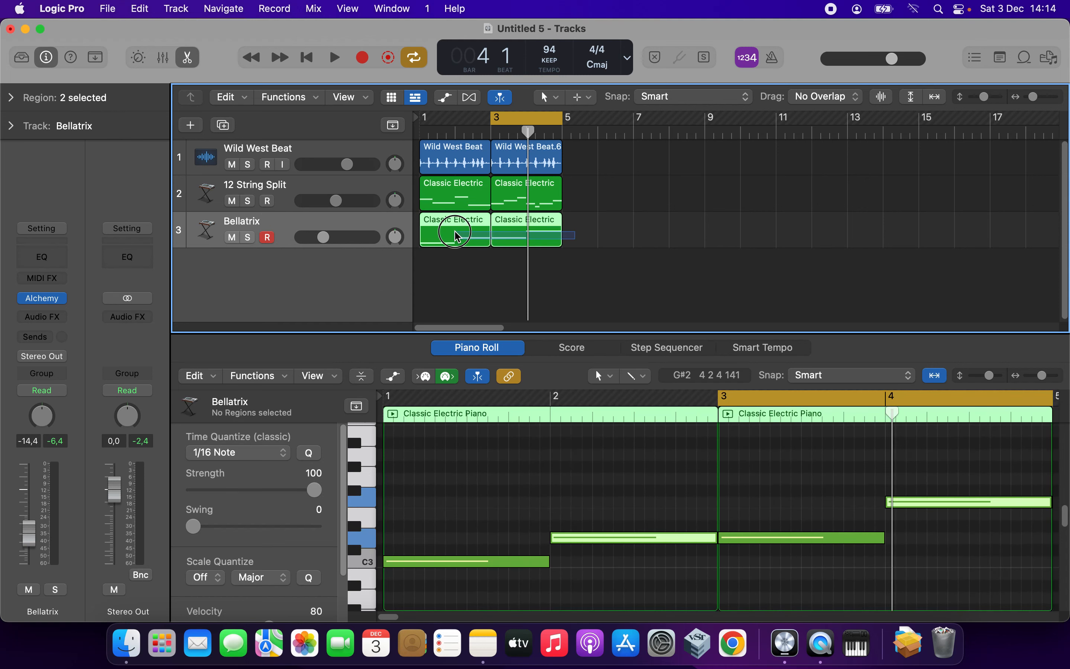
pyautogui.moveTo(710, 537); pyautogui.dragTo(676, 534)
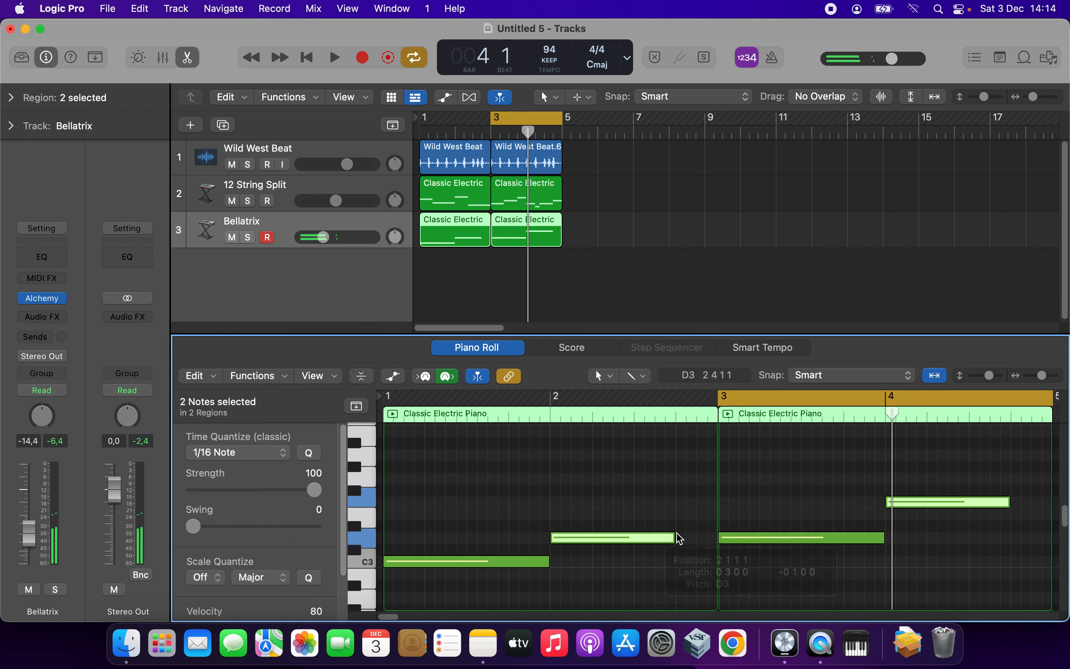
pyautogui.click(666, 481)
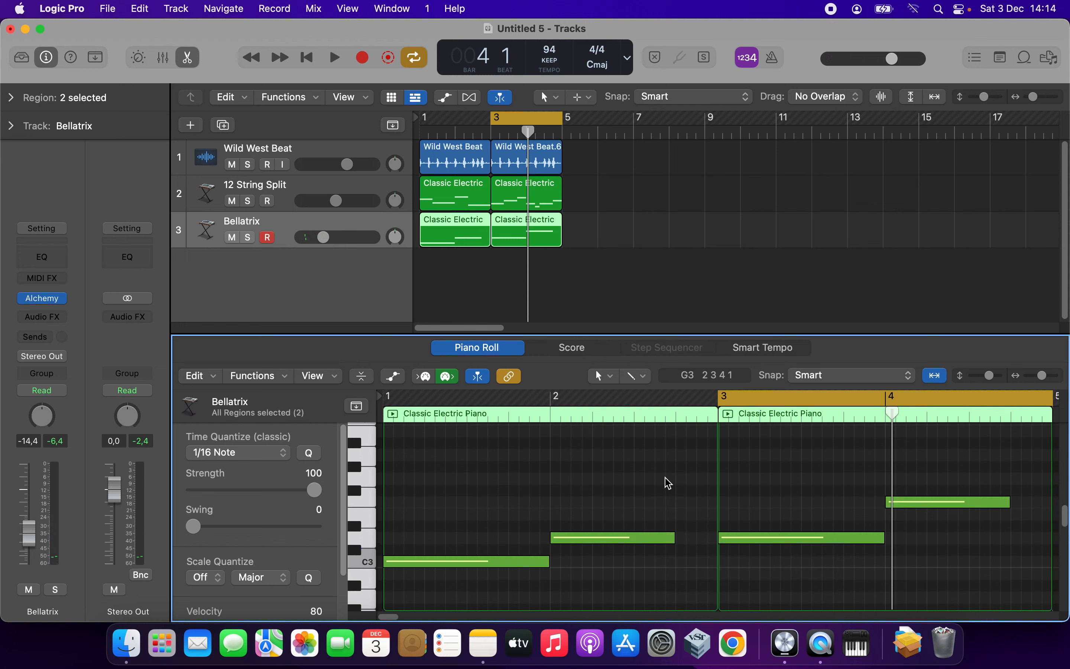
pyautogui.press('space')
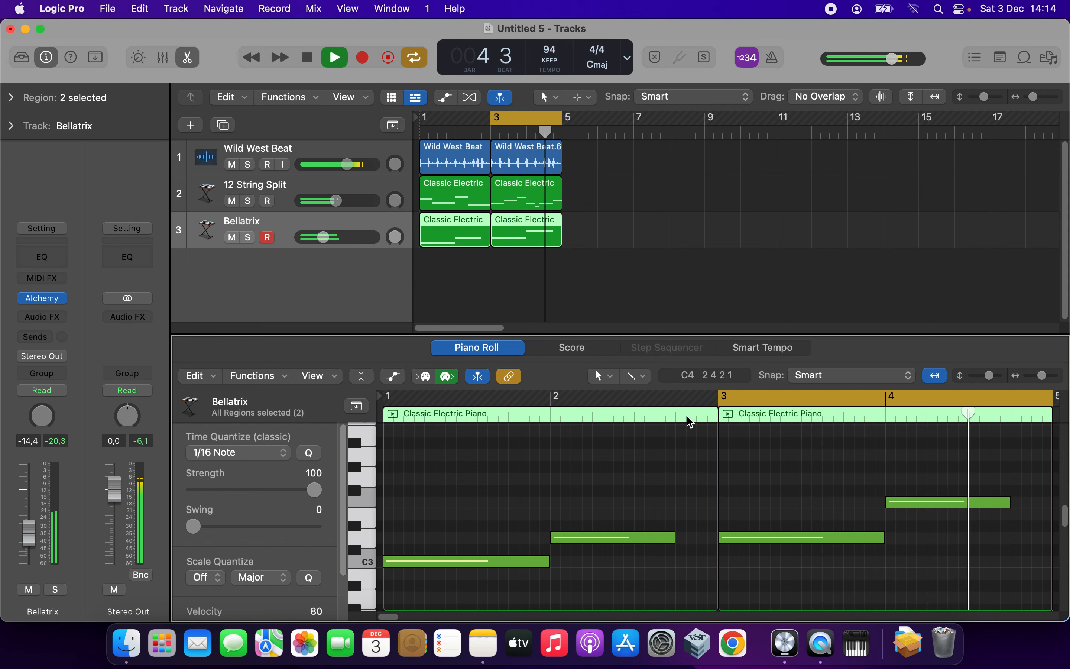
# Extend the cycle range to bars 1–4 and play the full four-bar loop.
pyautogui.press('space')
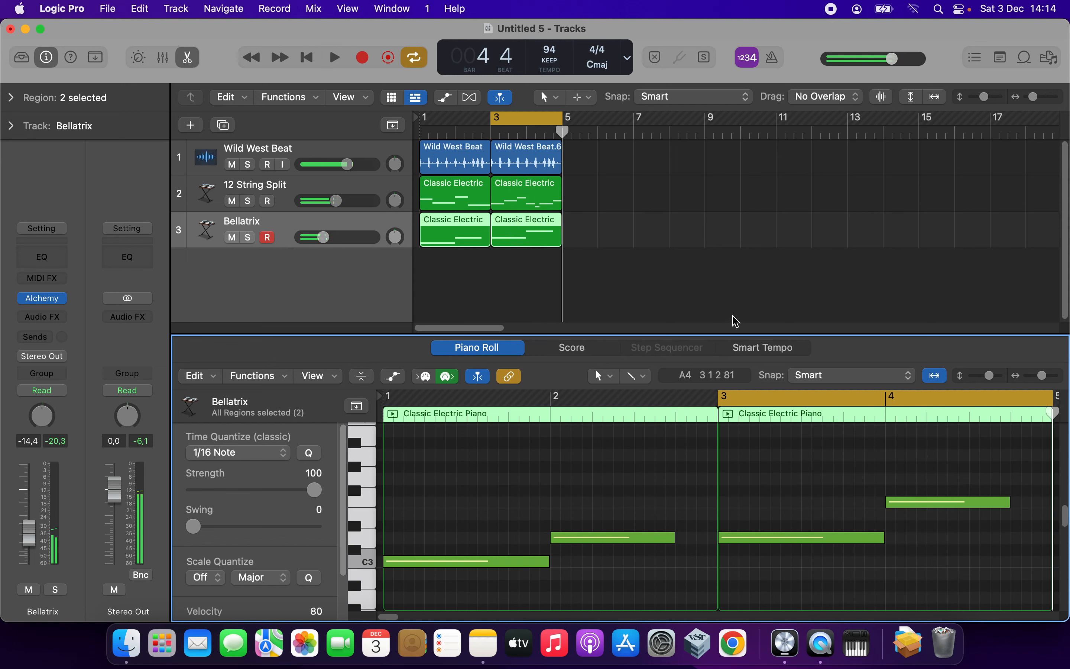
pyautogui.moveTo(495, 119); pyautogui.dragTo(421, 119)
pyautogui.press('space')
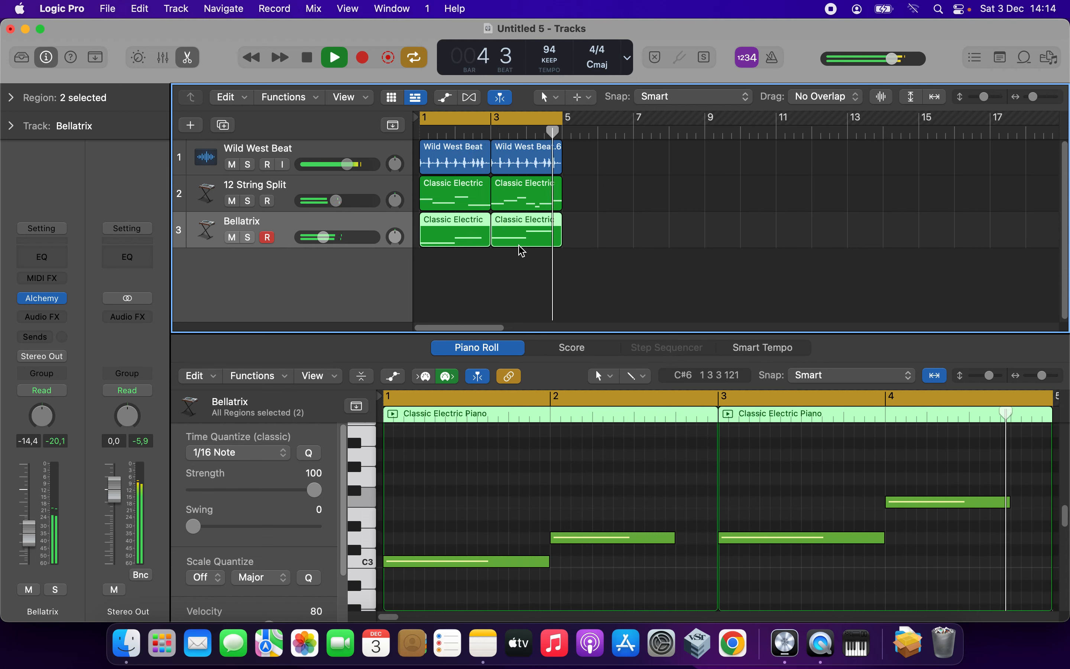
pyautogui.press('space')
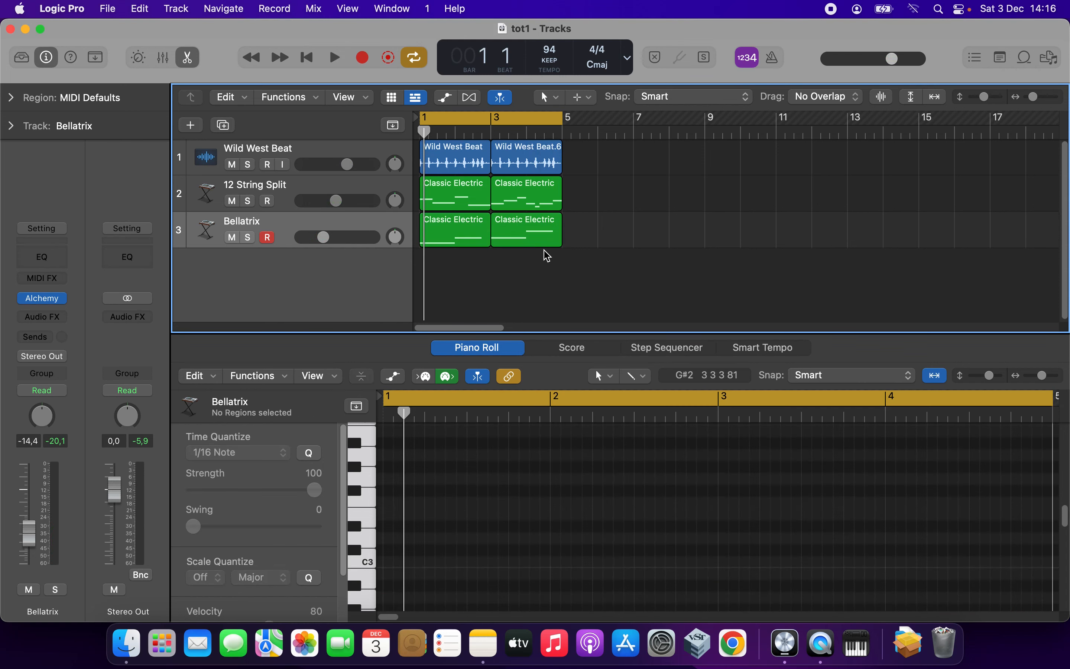
# Duplicate the Bellatrix track with both regions kept on each copy from bar 1, and set the lower copy's volume to -1.8 dB.
pyautogui.click(527, 228)
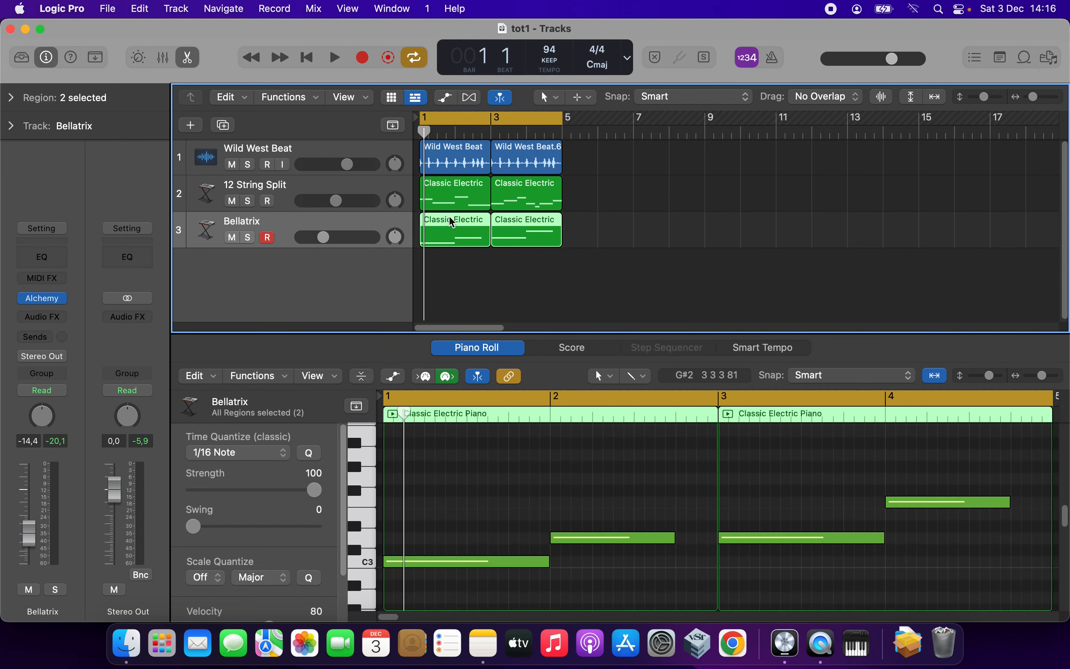
pyautogui.moveTo(442, 222); pyautogui.dragTo(452, 258)
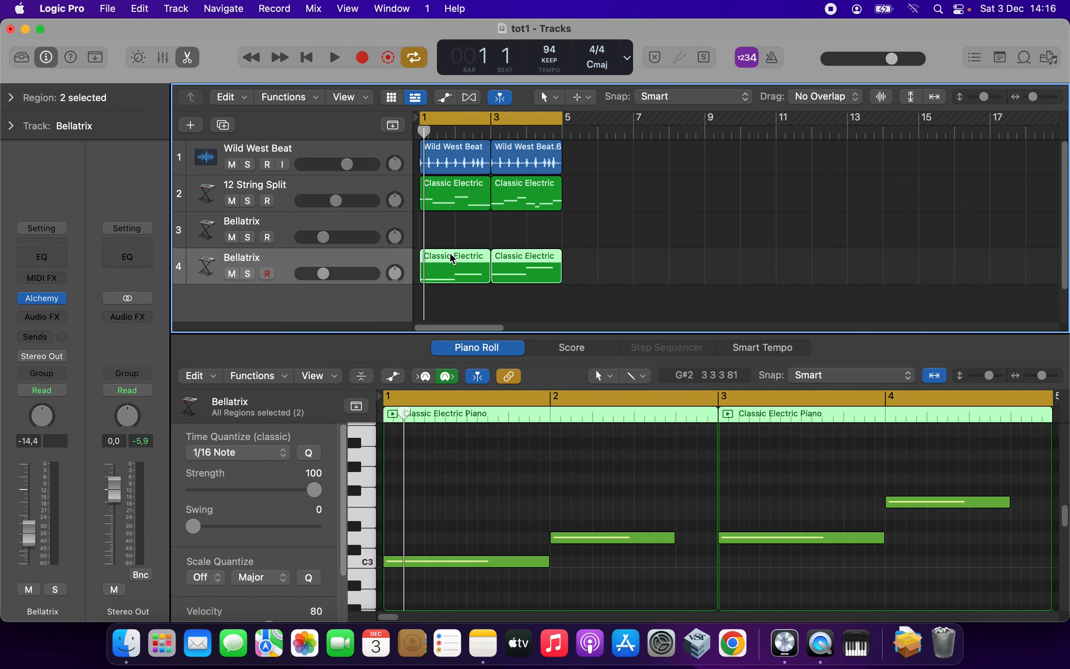
pyautogui.click(369, 223)
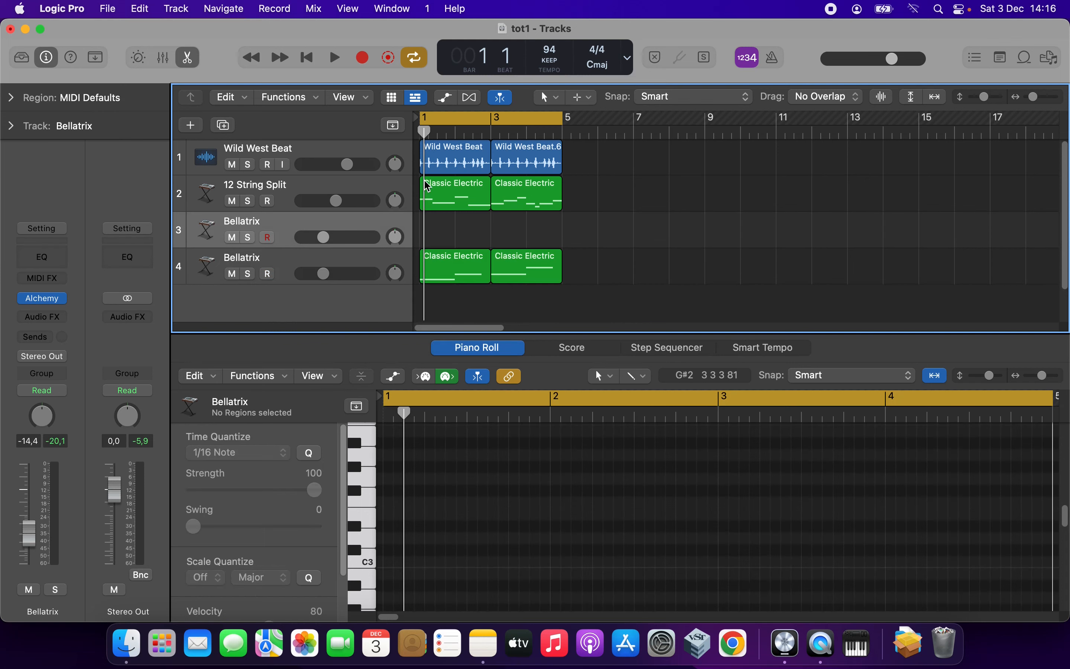
pyautogui.press('super+v')
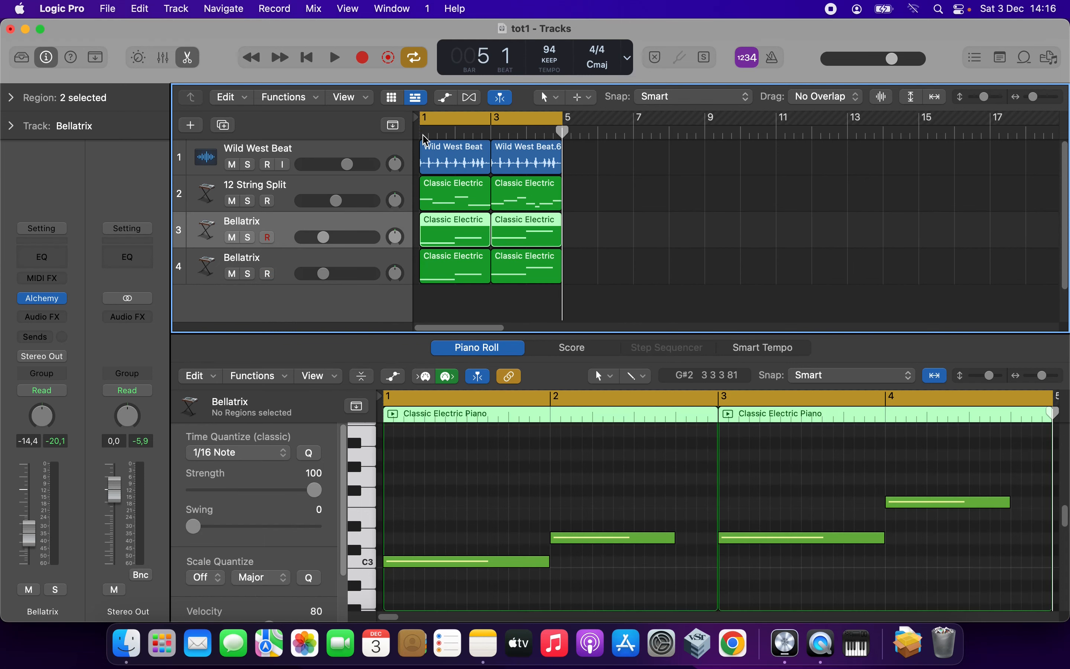
pyautogui.click(384, 264)
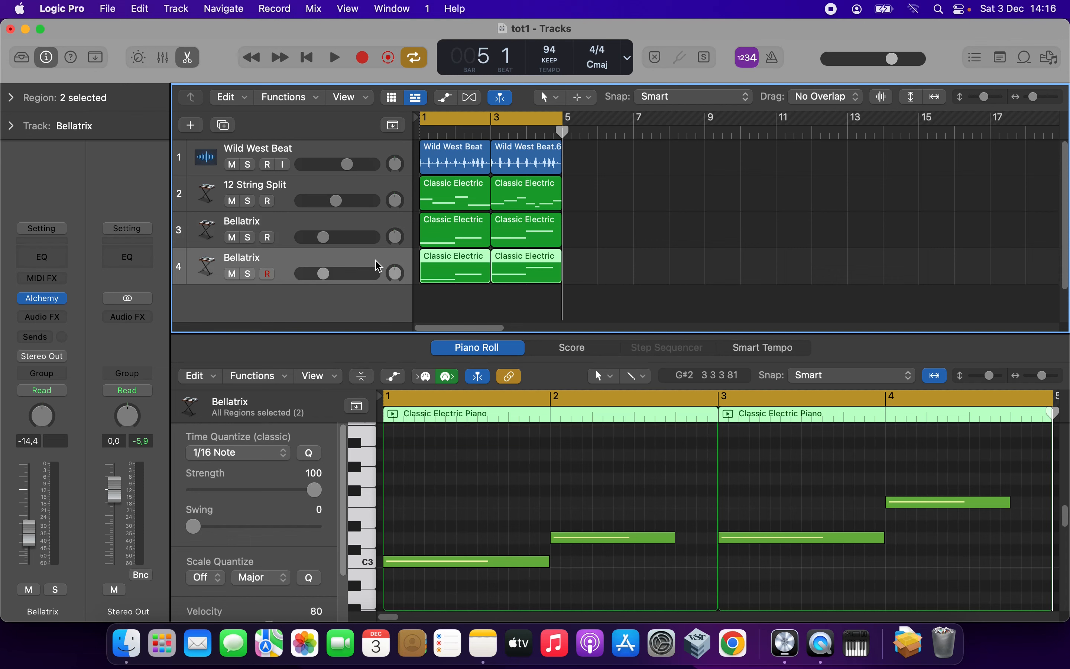
pyautogui.moveTo(325, 274); pyautogui.dragTo(384, 275)
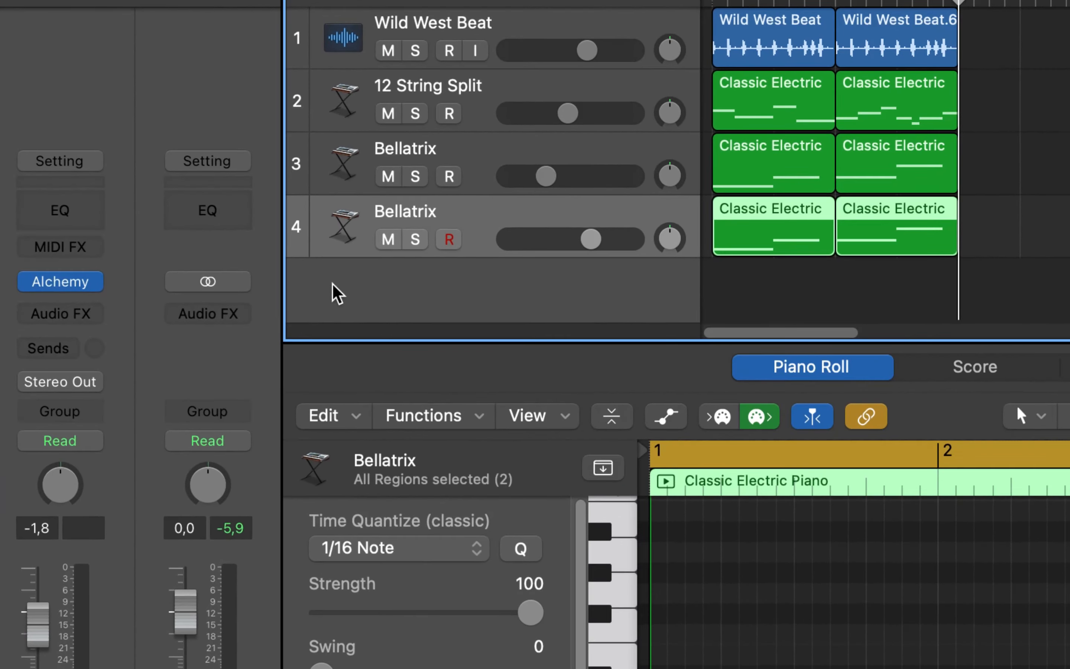
# Open Alchemy on the lower Bellatrix track, audition Belly Button and Bending Lead, and load the Bending Around Synth preset.
pyautogui.click(65, 292)
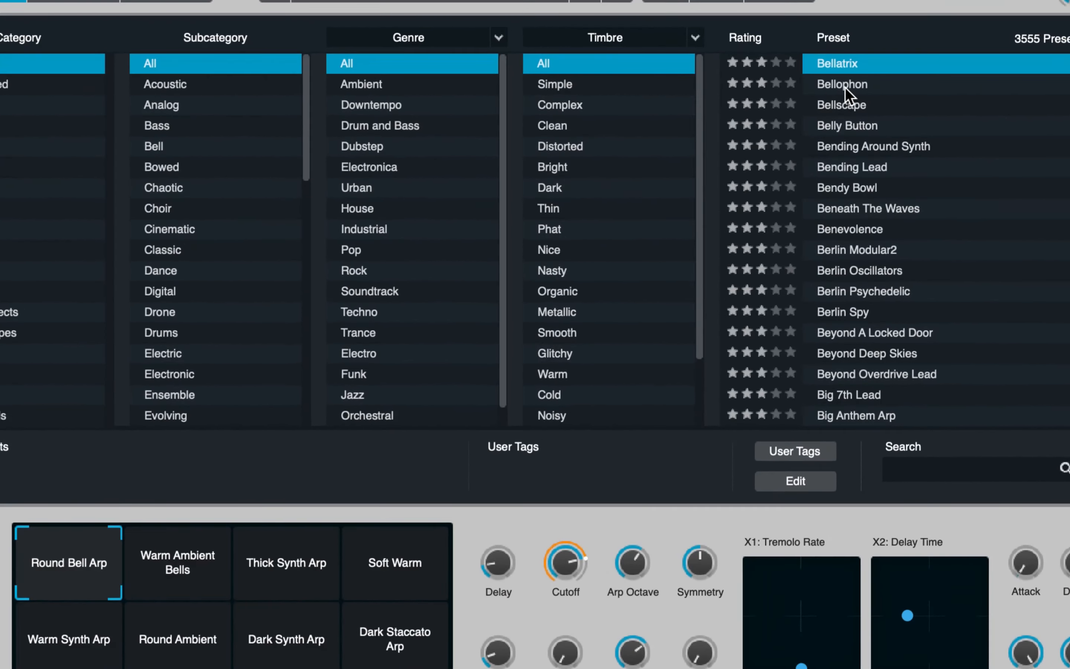
pyautogui.click(842, 126)
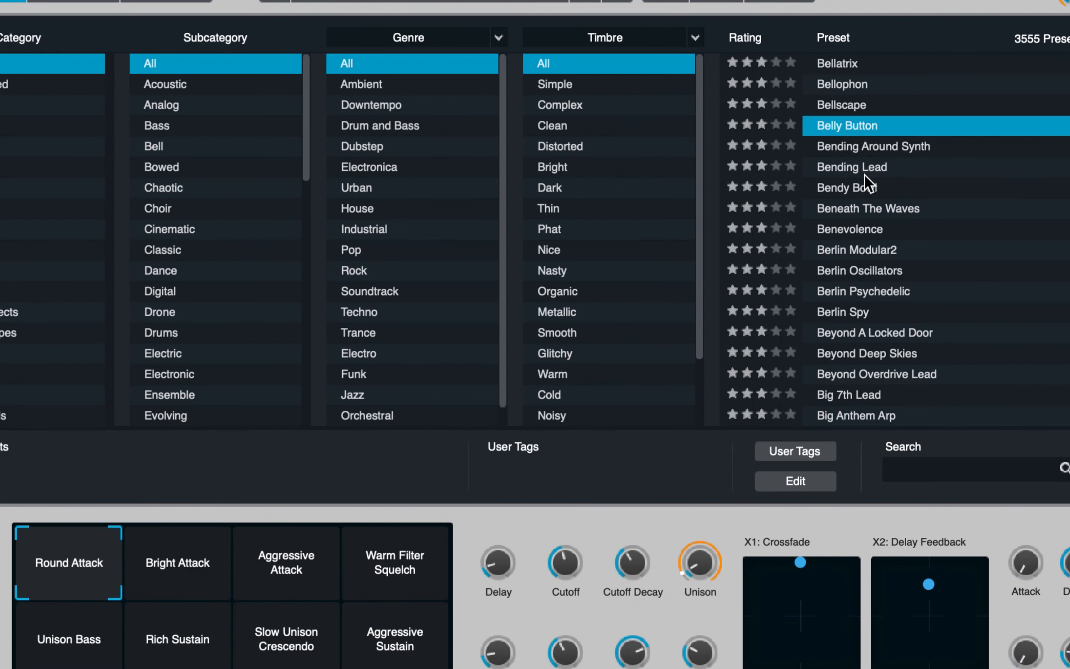
pyautogui.scroll(1, 882, 233)
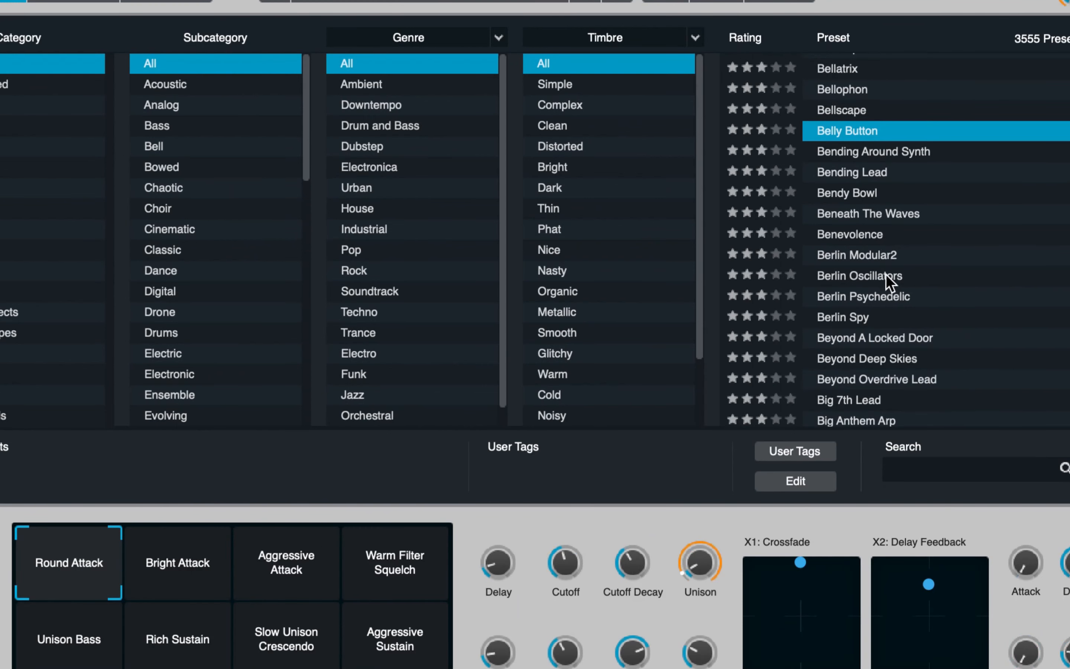
pyautogui.scroll(-1, 897, 312)
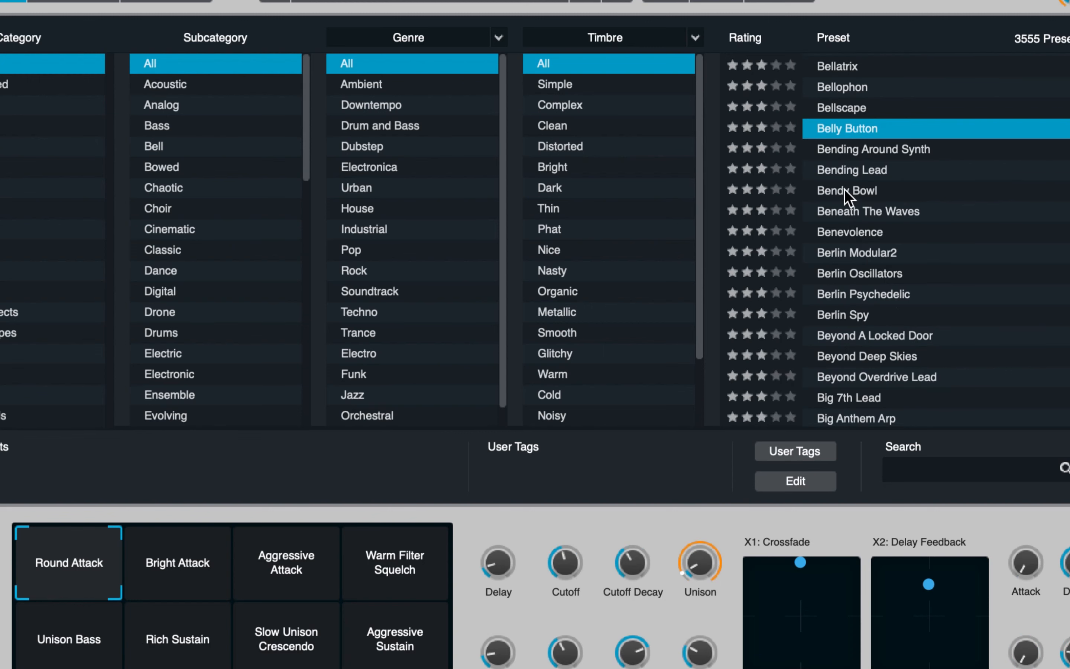
pyautogui.click(844, 176)
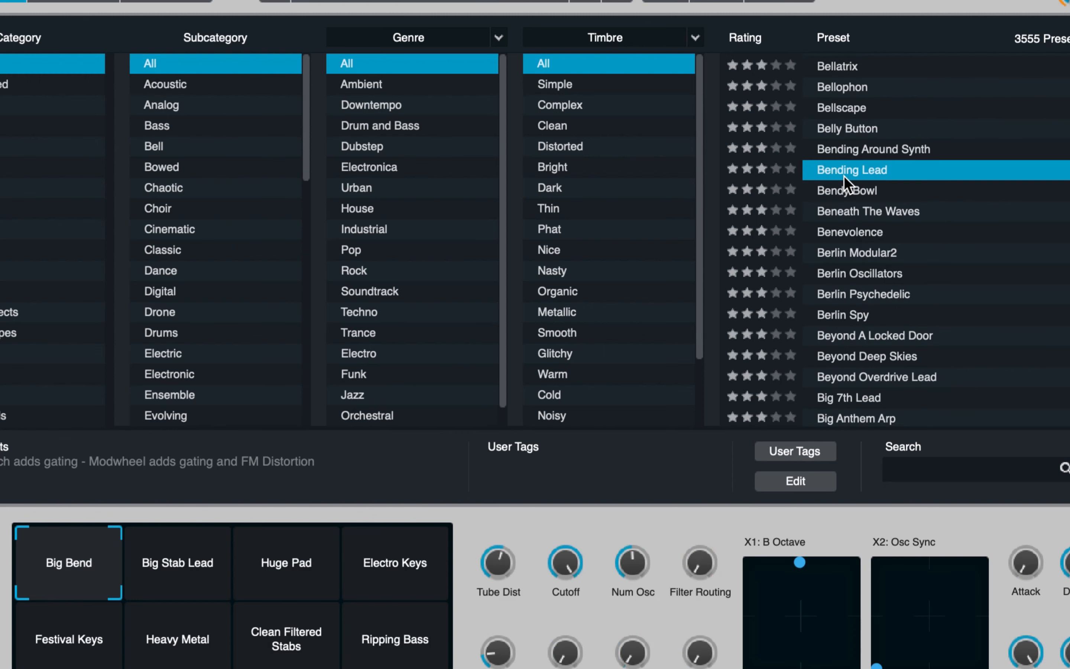
pyautogui.click(842, 149)
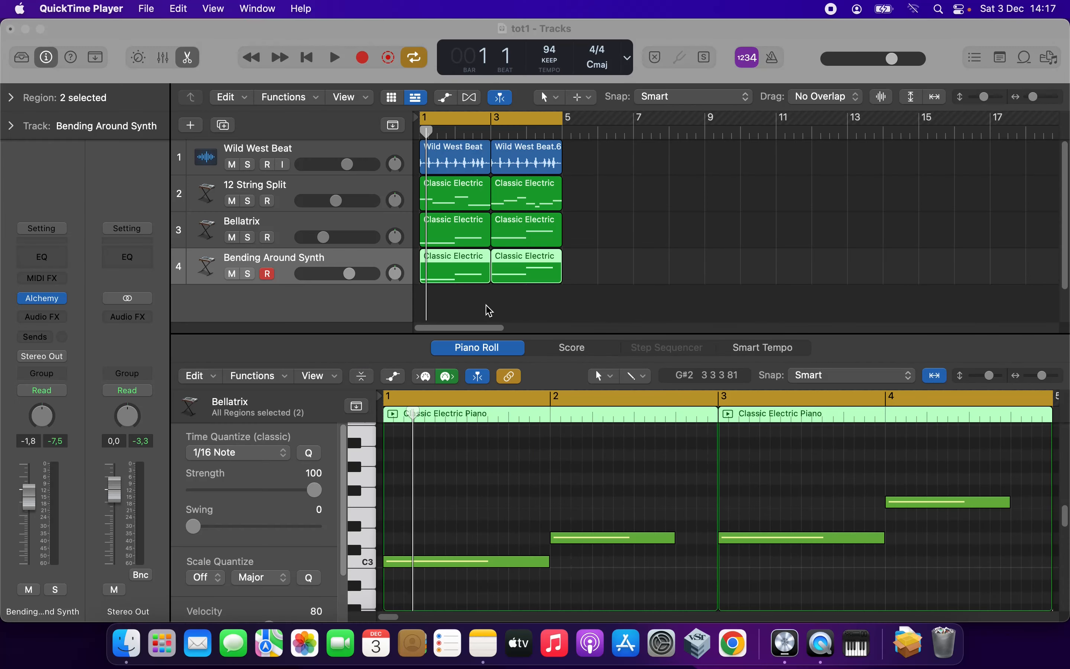
# Duplicate the Bending Around Synth track with both regions on each copy, and lower the upper copy's volume to -10.0 dB.
pyautogui.click(577, 281)
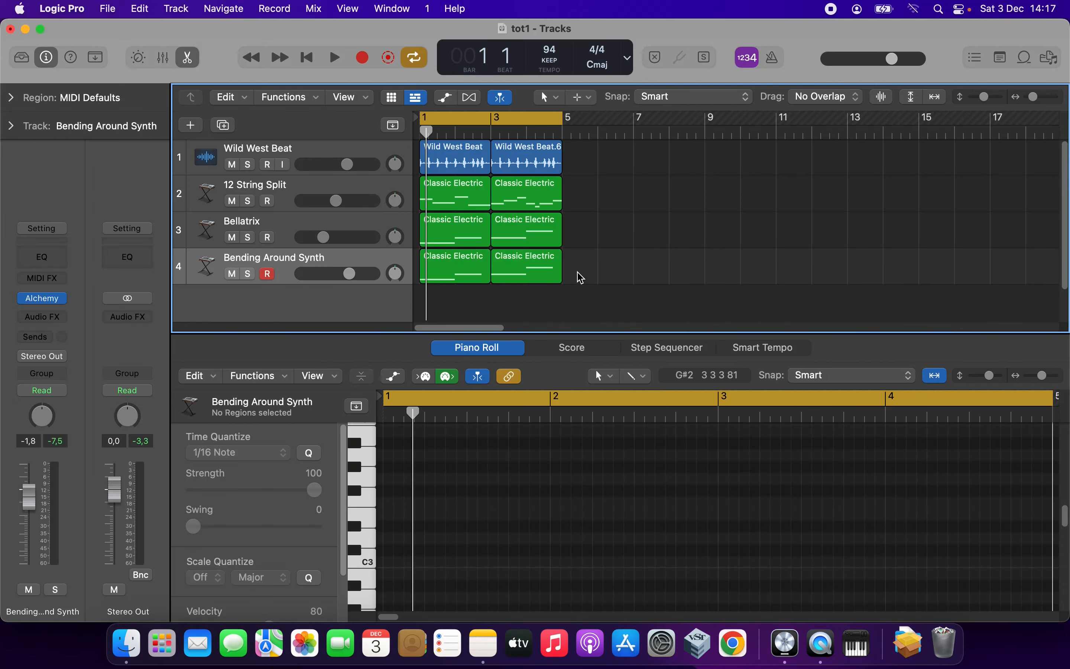
pyautogui.moveTo(597, 260); pyautogui.dragTo(456, 293)
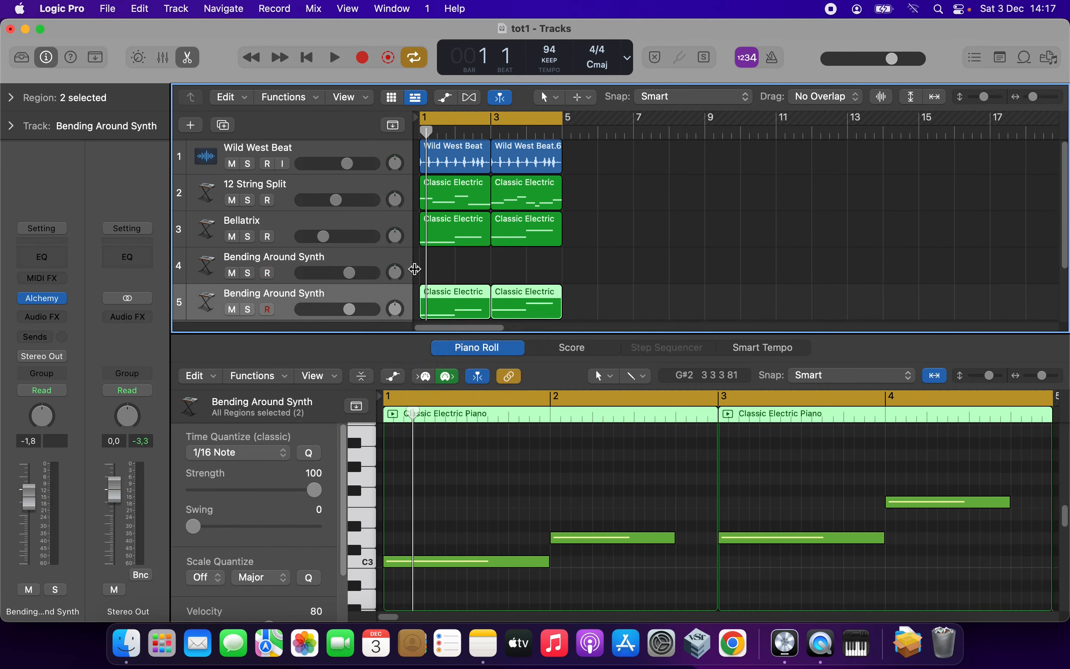
pyautogui.click(389, 258)
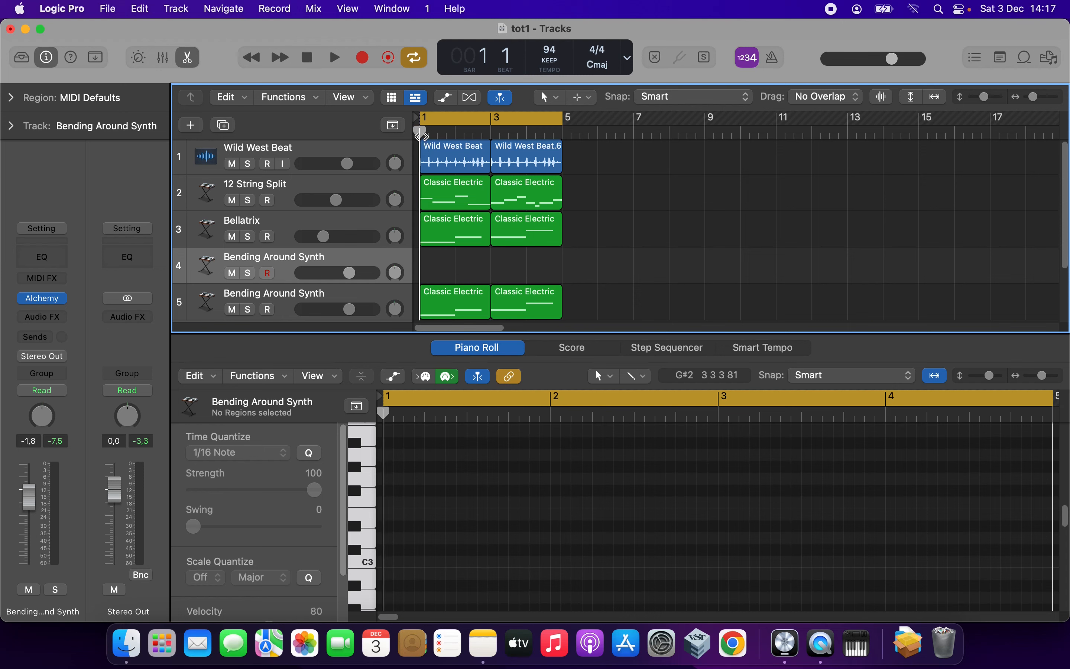
pyautogui.press('super+v')
pyautogui.moveTo(350, 273); pyautogui.dragTo(305, 268)
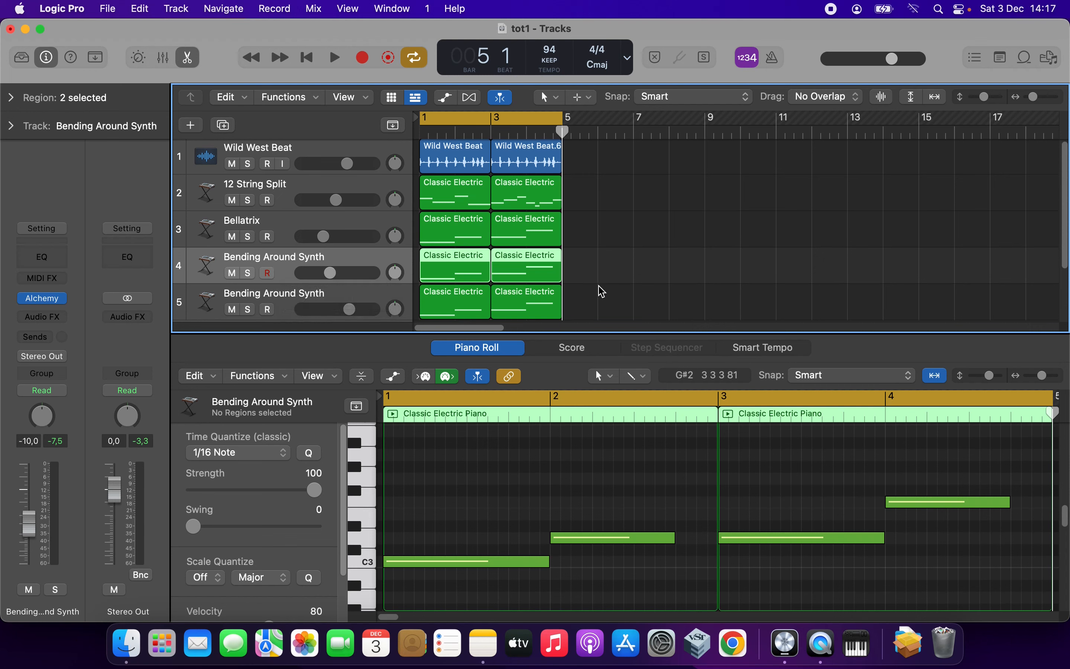
# With the loop playing, audition Alchemy's Breathing preset on track 5, load Bright Synth Patterns, and close the Alchemy window.
pyautogui.click(361, 298)
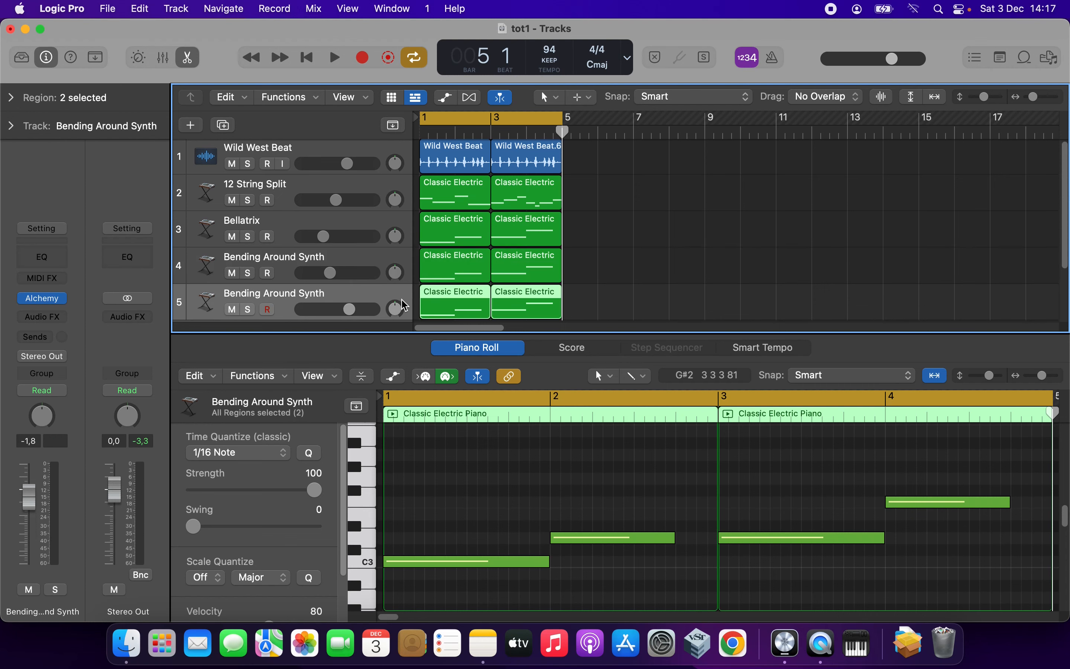
pyautogui.press('space')
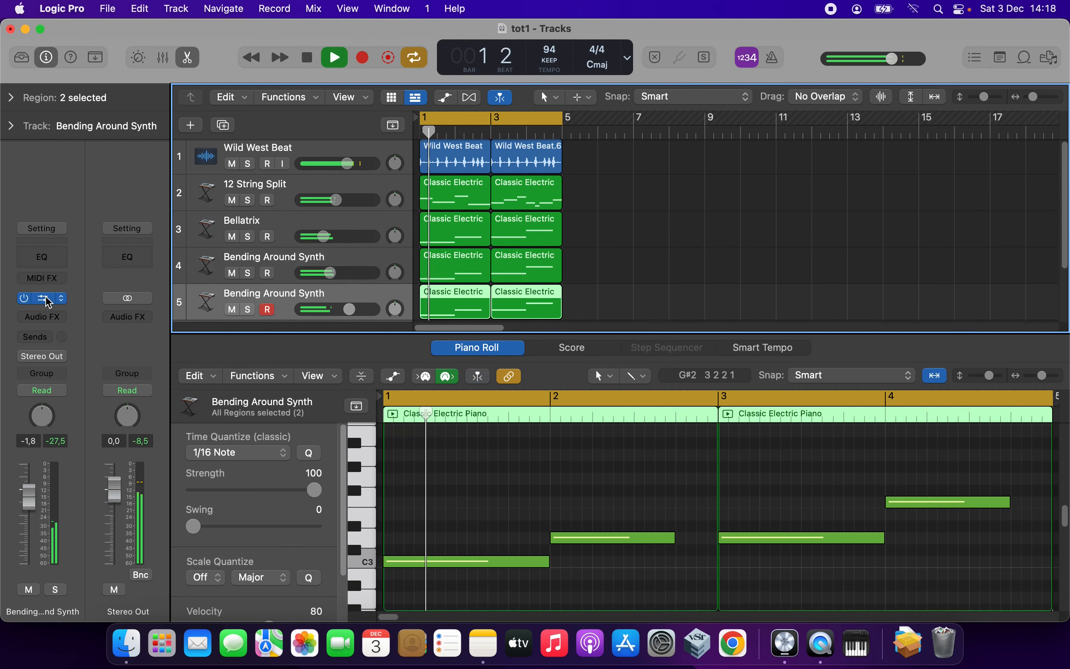
pyautogui.click(42, 297)
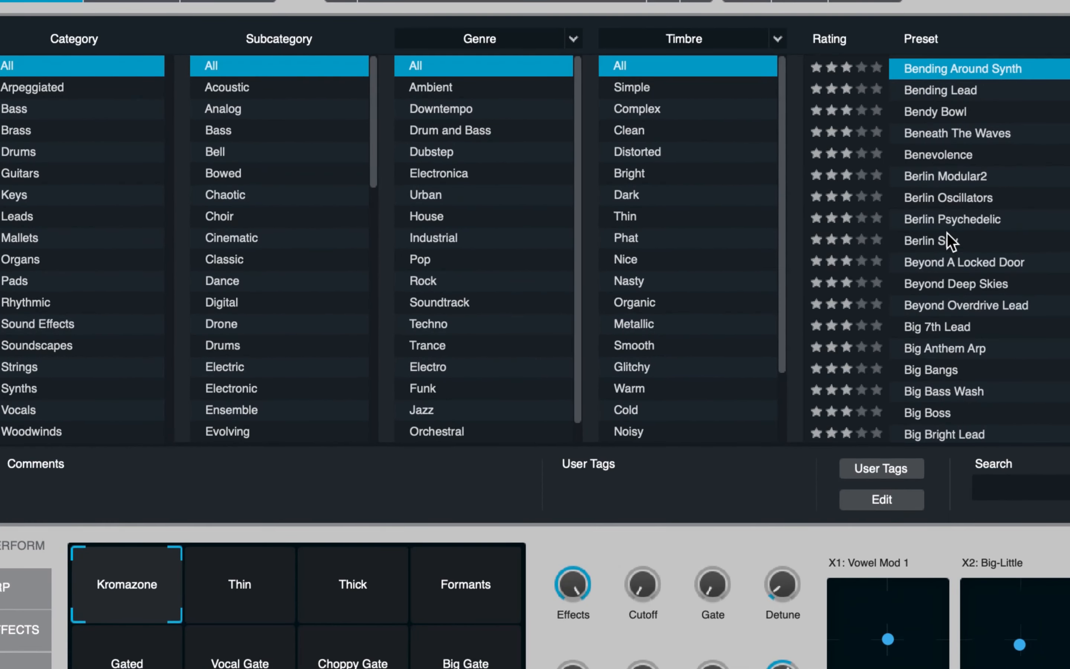
pyautogui.scroll(-3, 947, 233)
pyautogui.scroll(-15, 947, 233)
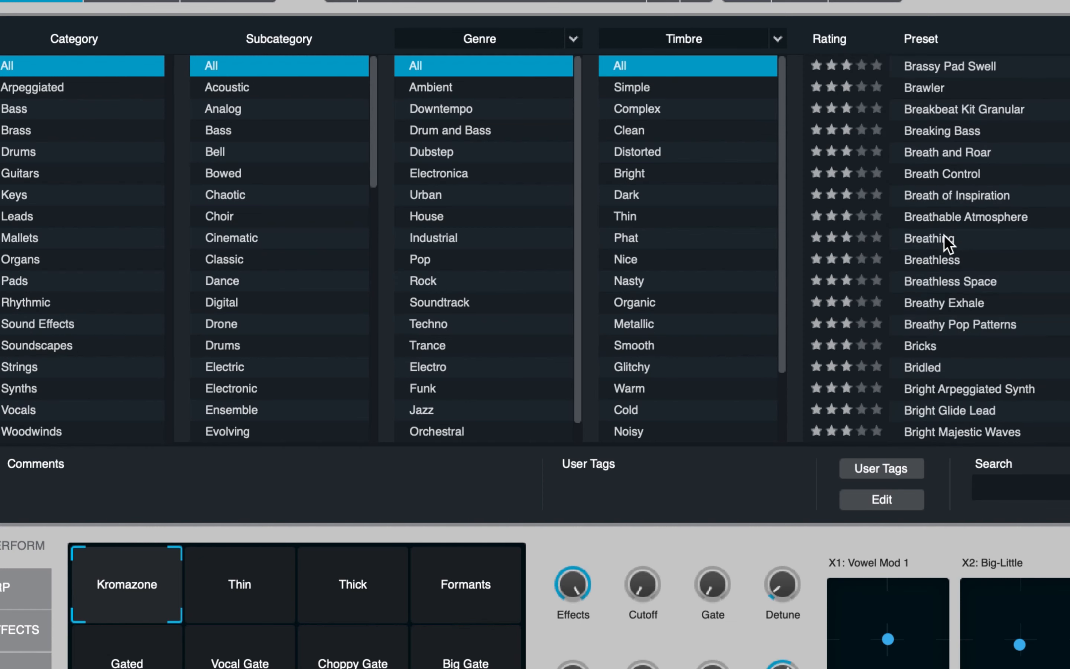
pyautogui.click(940, 238)
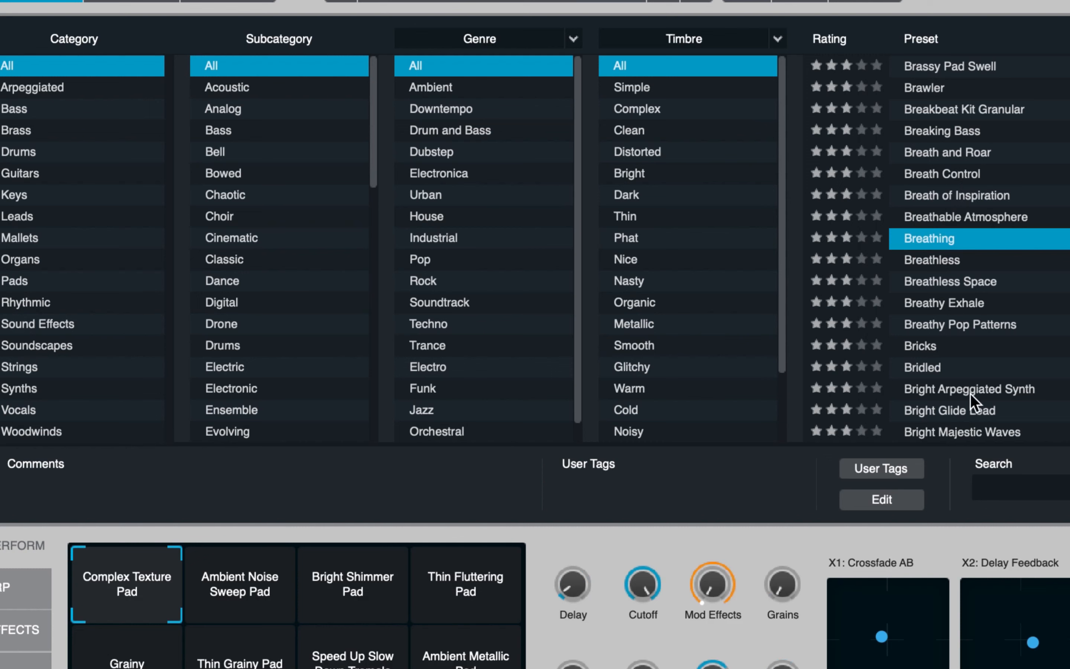
pyautogui.scroll(-5, 971, 394)
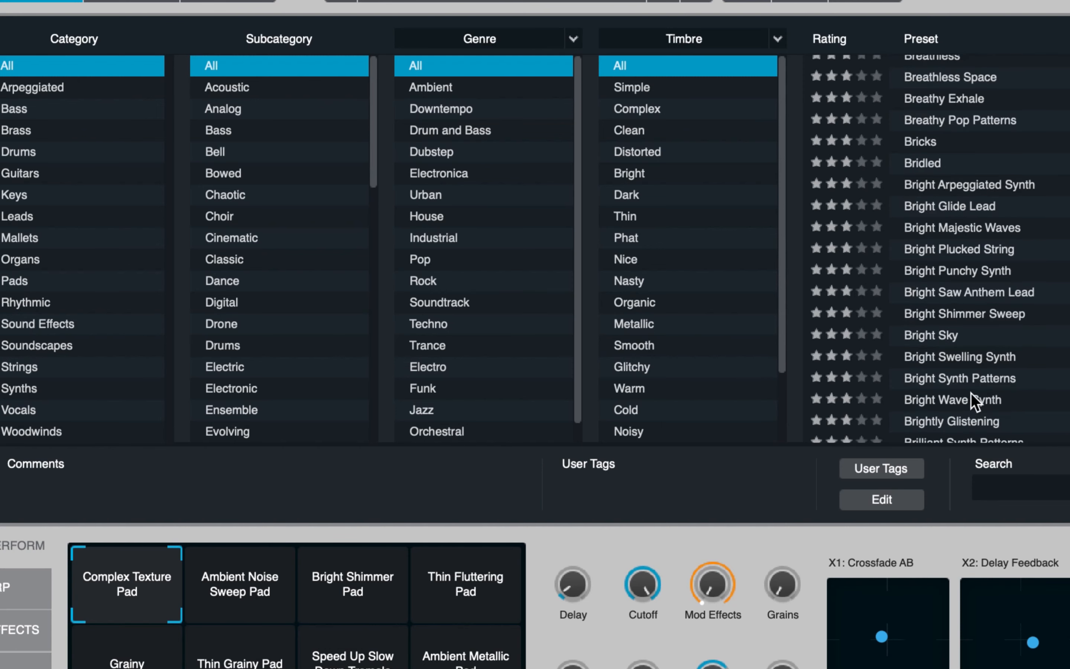
pyautogui.click(968, 381)
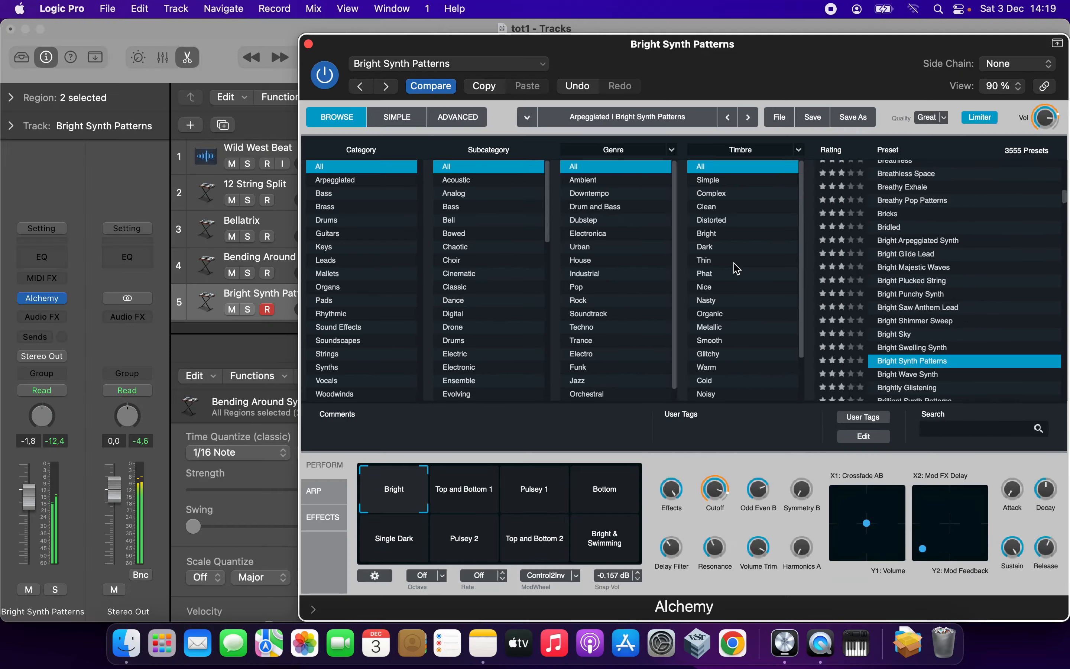
pyautogui.click(309, 44)
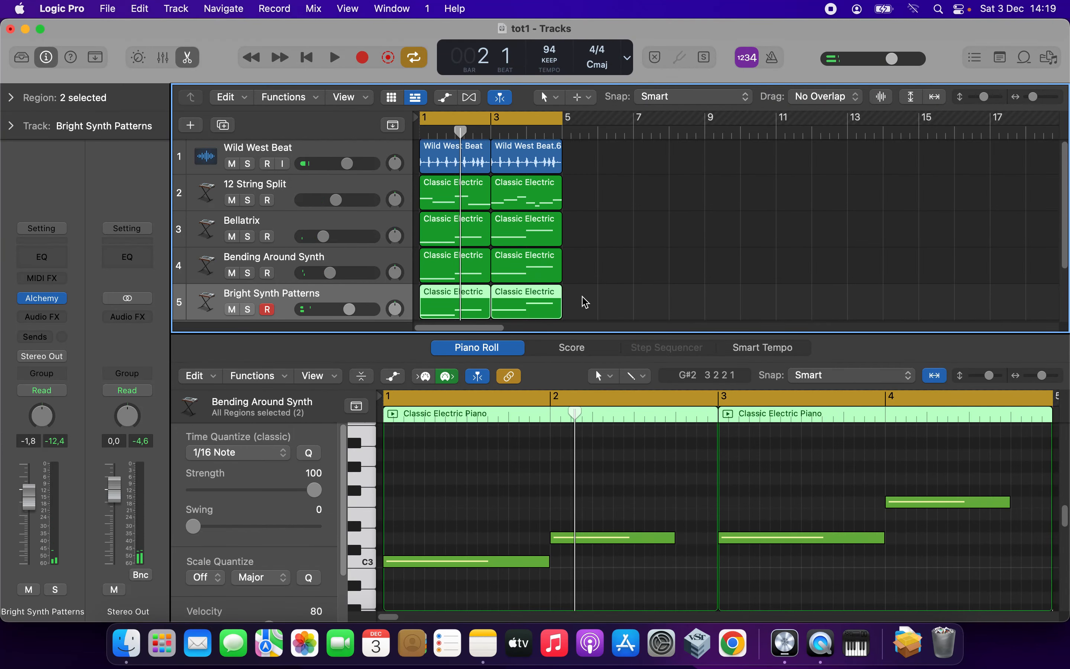
# Duplicate the Bright Synth Patterns track with both regions on each copy, and lower the upper copy's volume to -11.4 dB.
pyautogui.moveTo(535, 299); pyautogui.dragTo(517, 266)
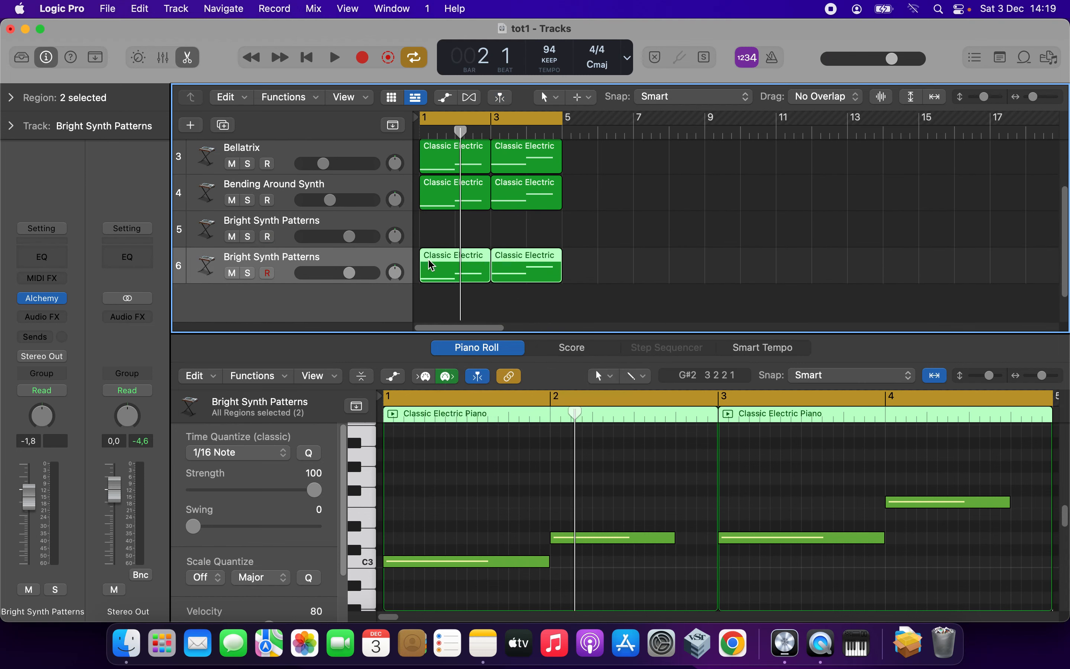
pyautogui.click(398, 221)
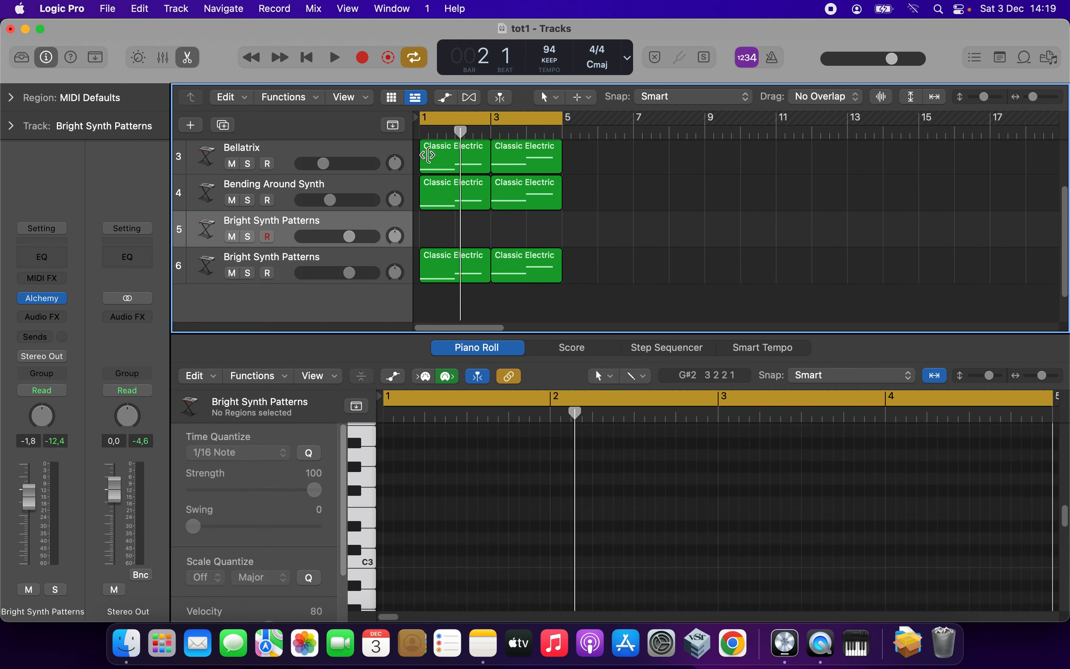
pyautogui.click(422, 135)
pyautogui.press('super+v')
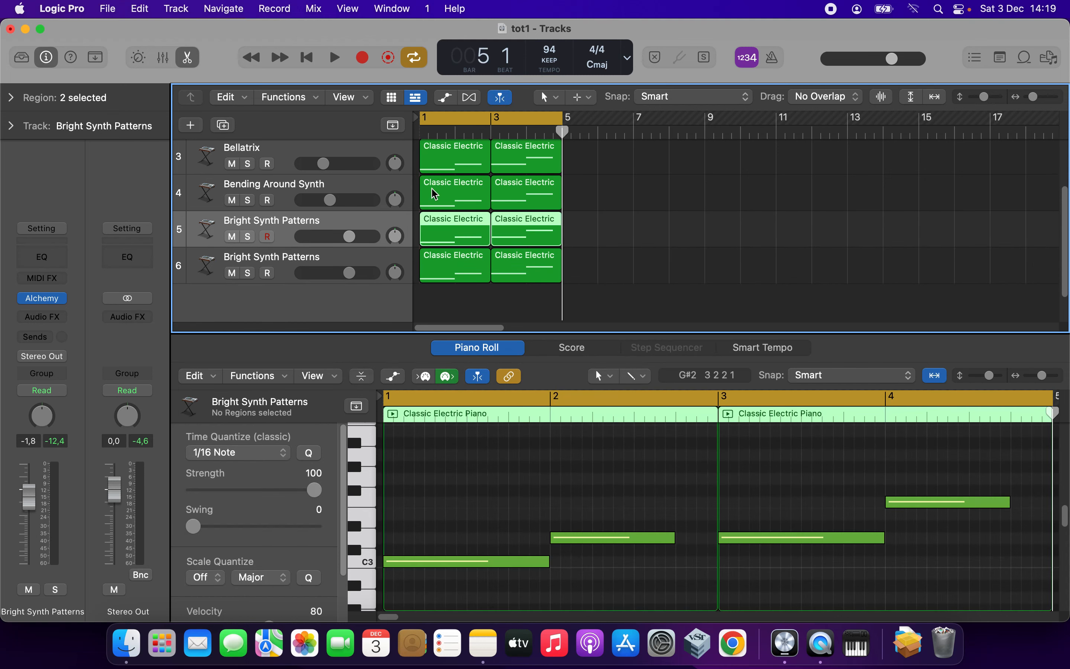
pyautogui.moveTo(350, 240); pyautogui.dragTo(326, 236)
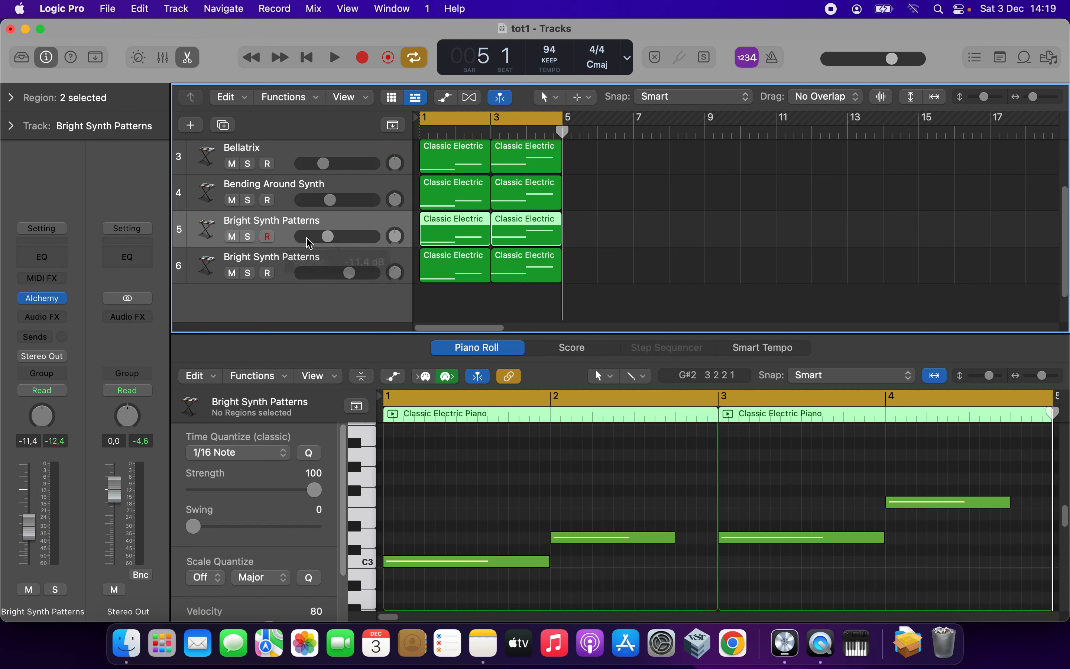
# Open Alchemy on the lower Bright Synth Patterns track, browse the presets, and audition C64 Multiplexer.
pyautogui.click(378, 256)
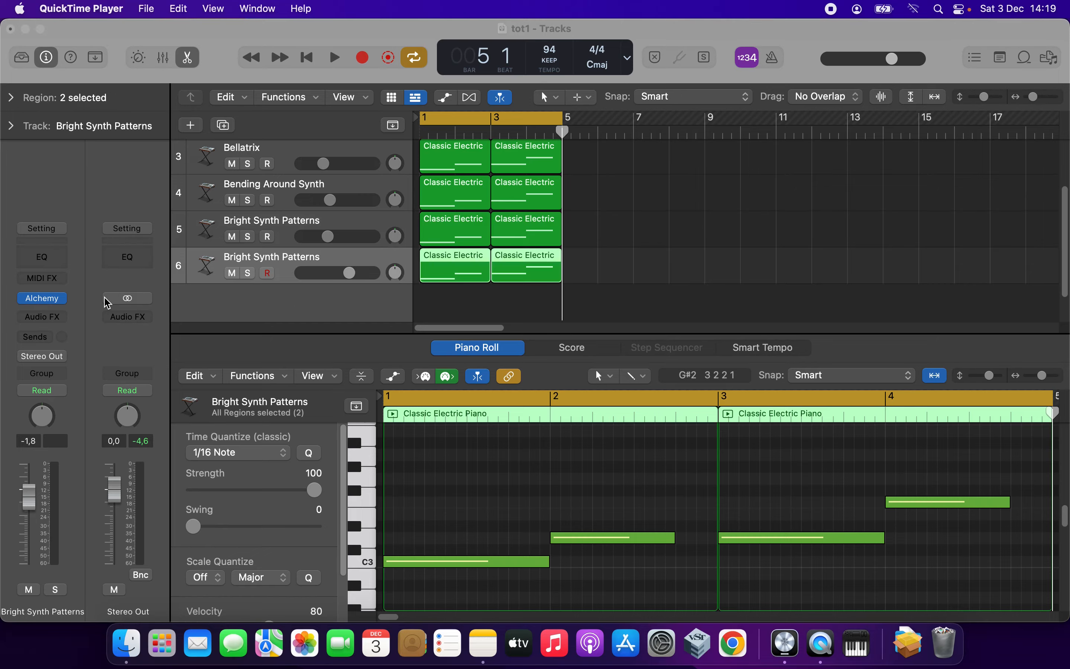
pyautogui.click(40, 300)
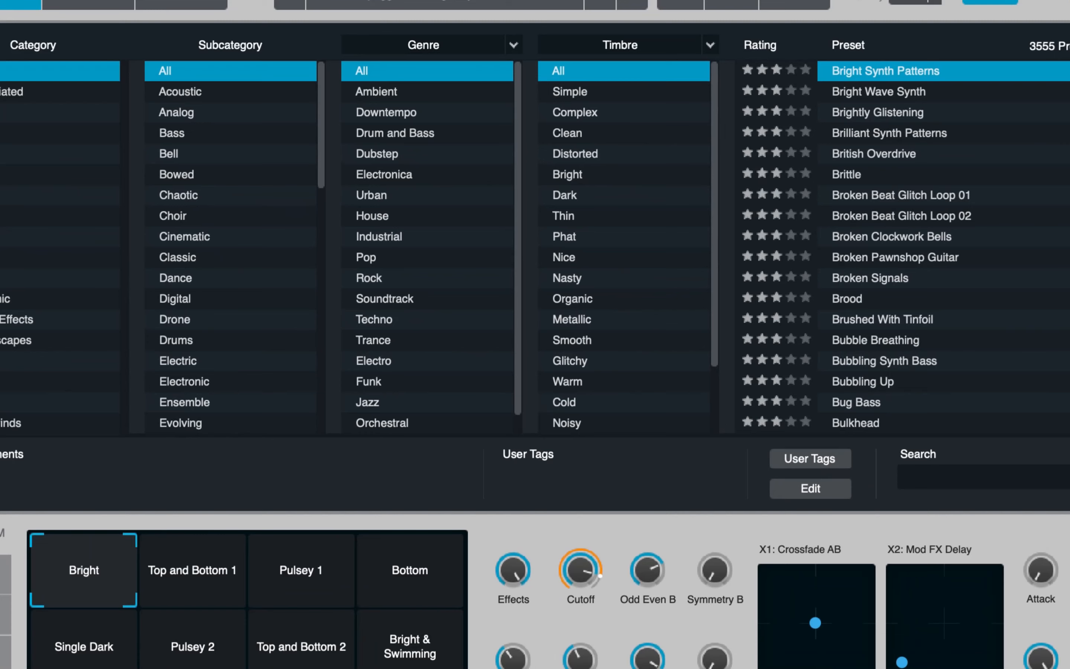
pyautogui.scroll(15, 942, 248)
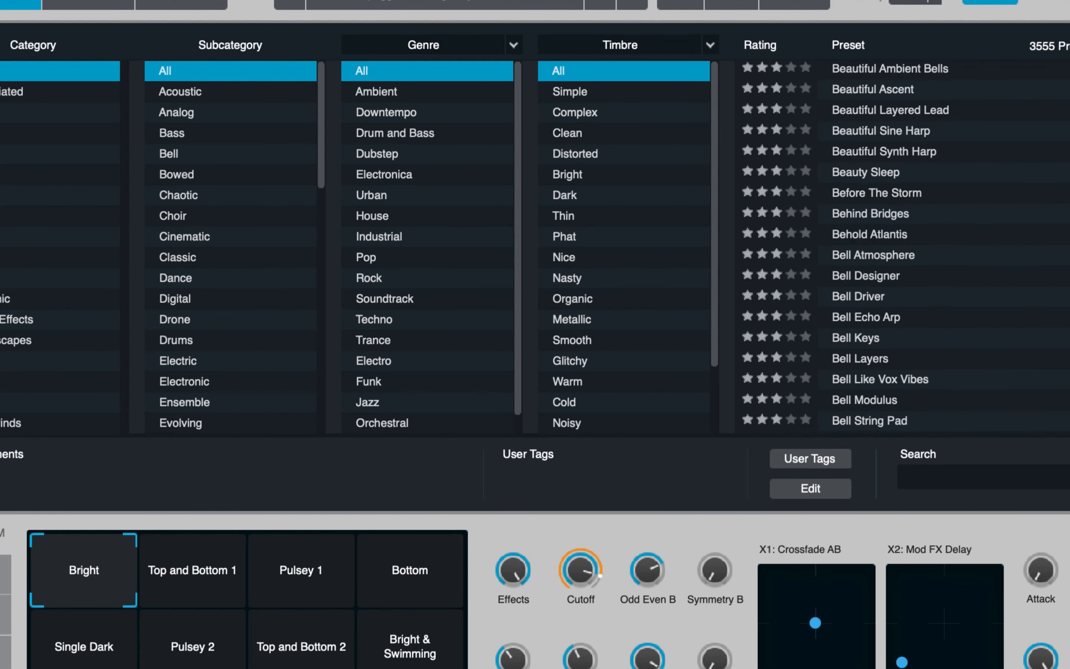
pyautogui.scroll(15, 942, 248)
pyautogui.scroll(-5, 942, 247)
pyautogui.scroll(-20, 942, 248)
pyautogui.scroll(-20, 942, 247)
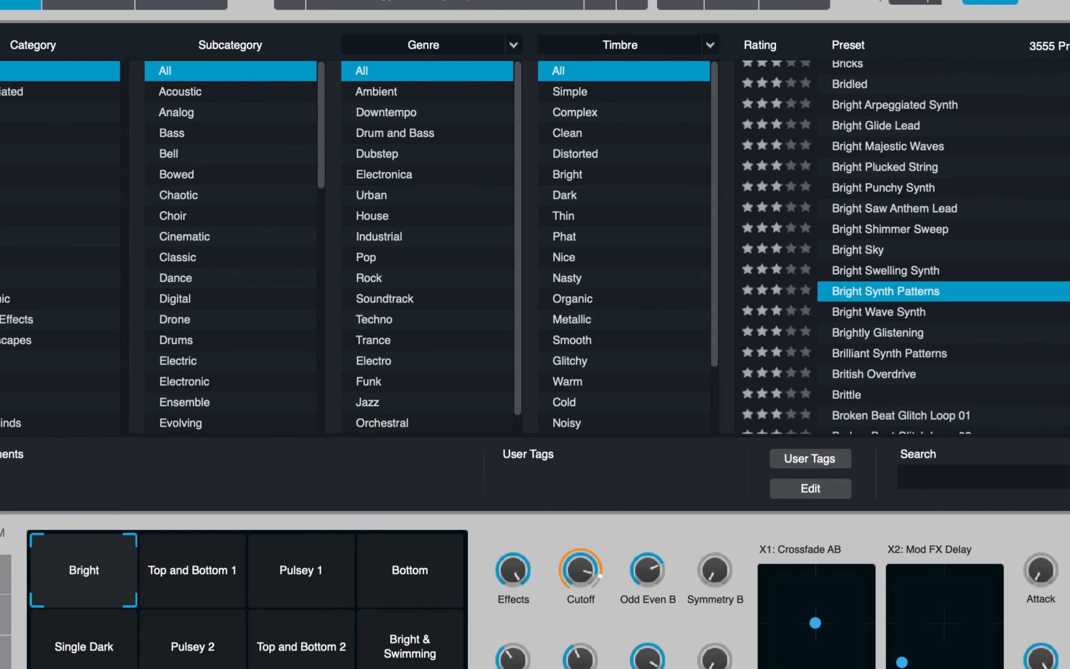
pyautogui.scroll(-17, 1017, 204)
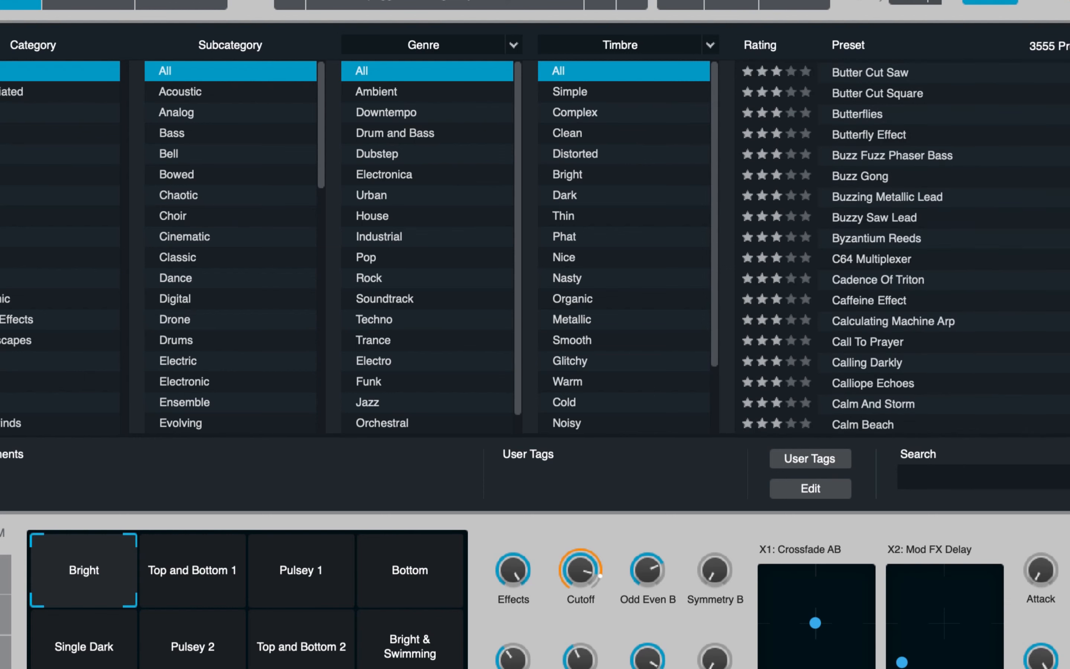
pyautogui.click(883, 262)
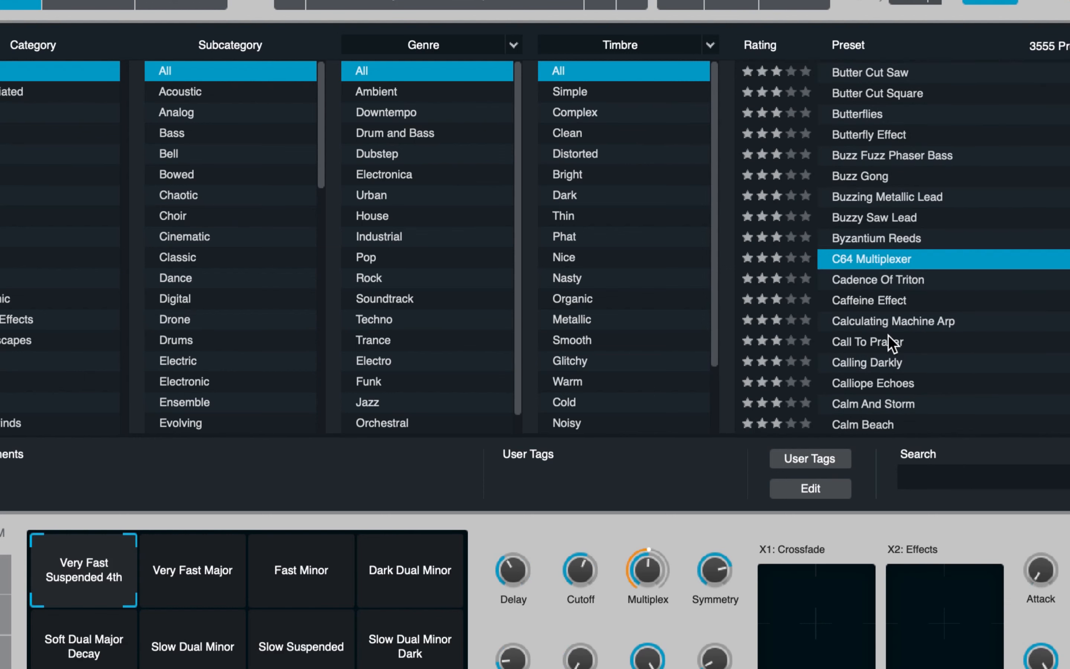
# Audition Alchemy's Chaotic Machine Patterns preset on track 6, load Chained Mail, and close the Alchemy window.
pyautogui.scroll(2, 893, 348)
pyautogui.scroll(-20, 896, 344)
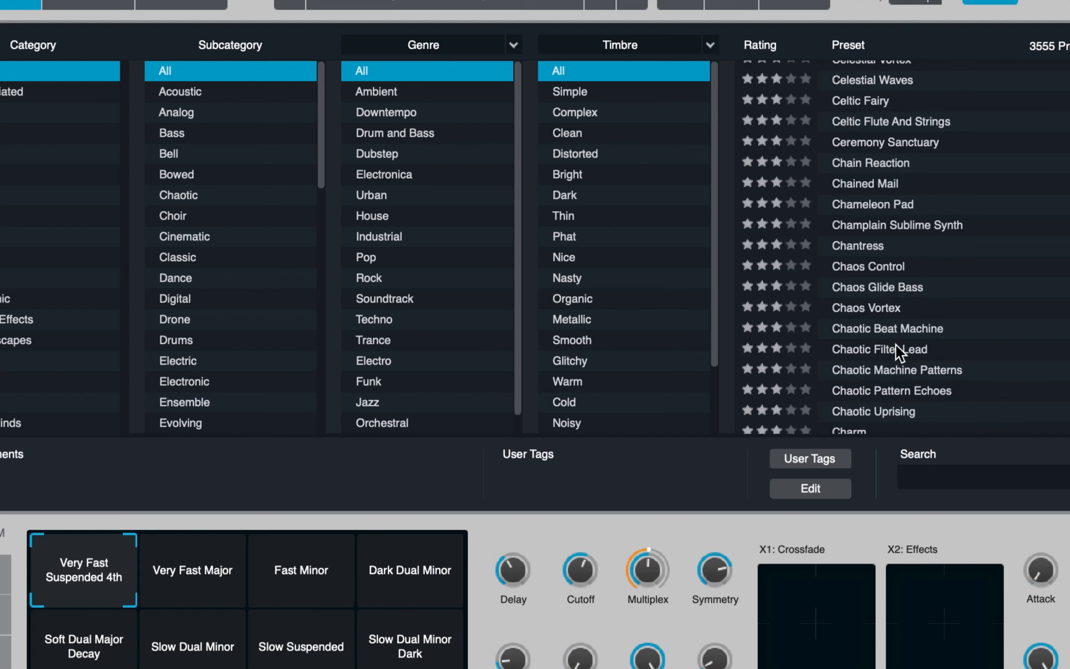
pyautogui.scroll(-1, 896, 344)
pyautogui.scroll(-9, 895, 343)
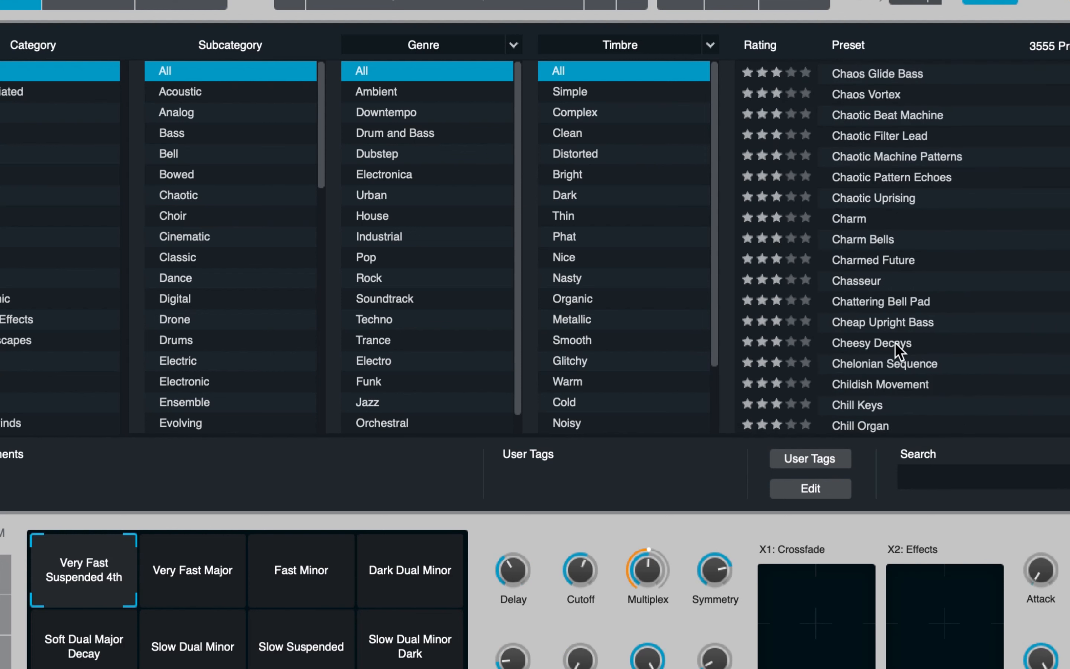
pyautogui.scroll(-11, 903, 332)
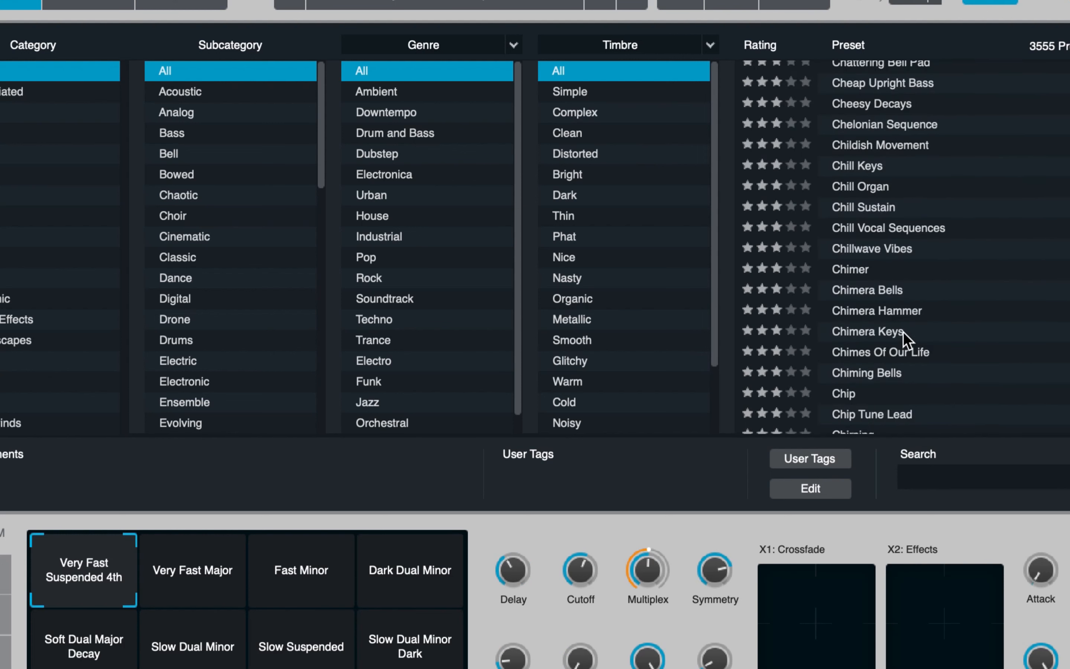
pyautogui.scroll(-1, 903, 332)
pyautogui.scroll(16, 903, 333)
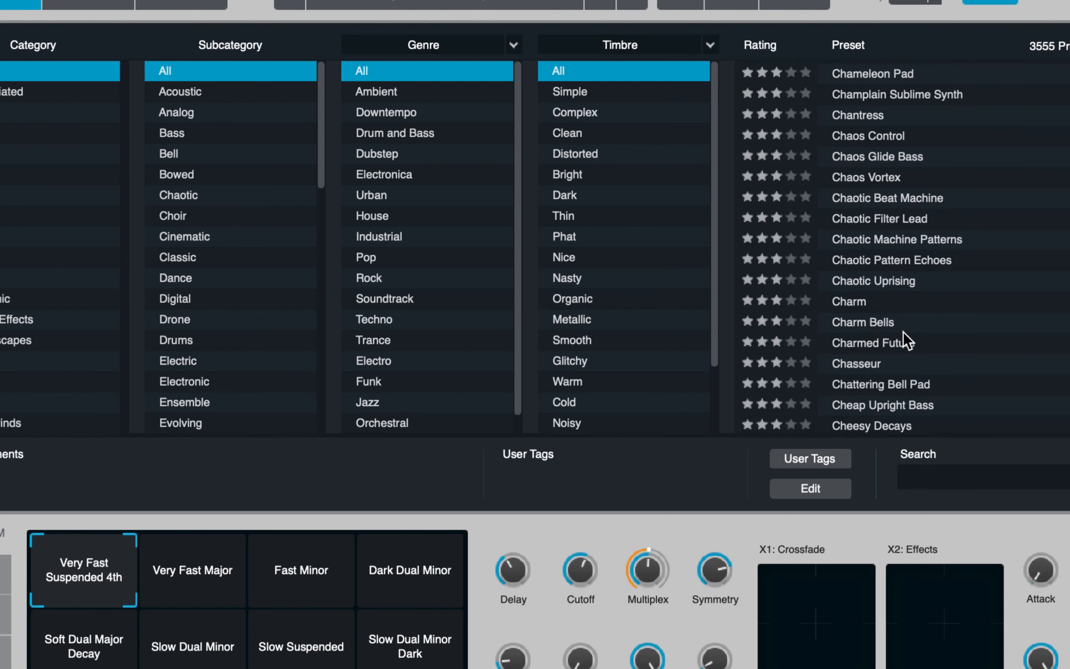
pyautogui.click(877, 240)
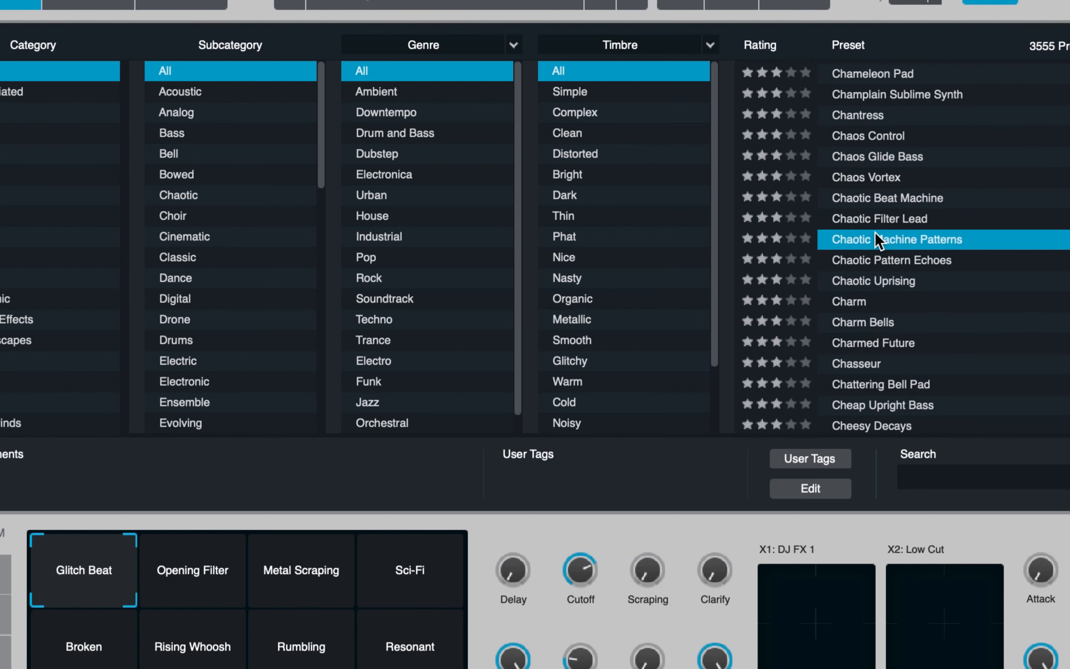
pyautogui.scroll(1, 879, 231)
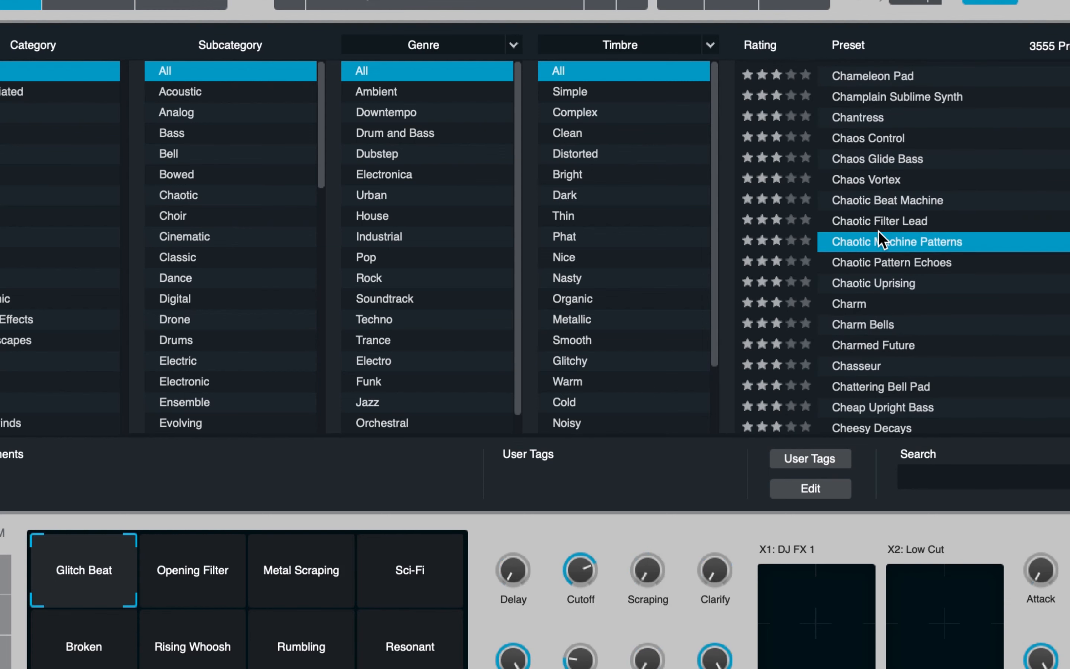
pyautogui.scroll(6, 879, 231)
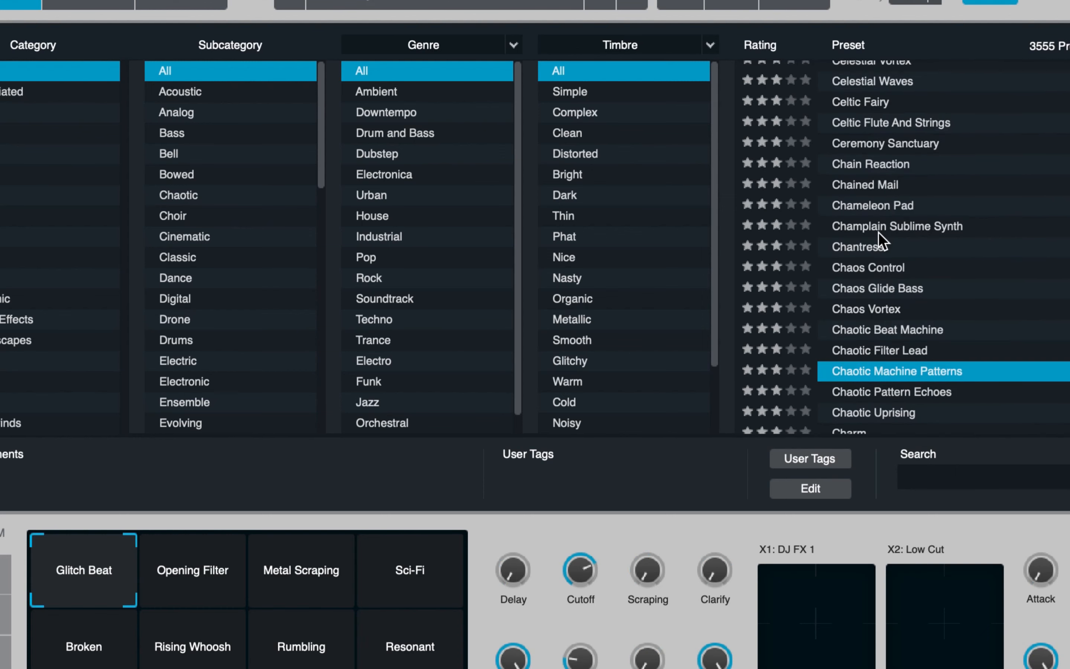
pyautogui.click(867, 190)
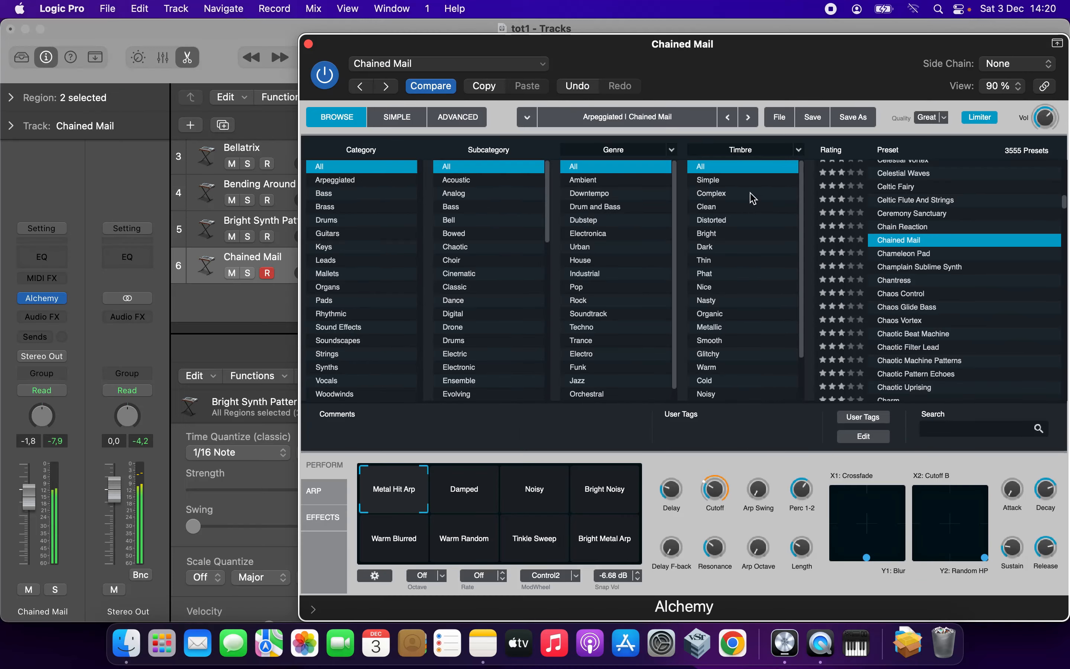
pyautogui.click(308, 43)
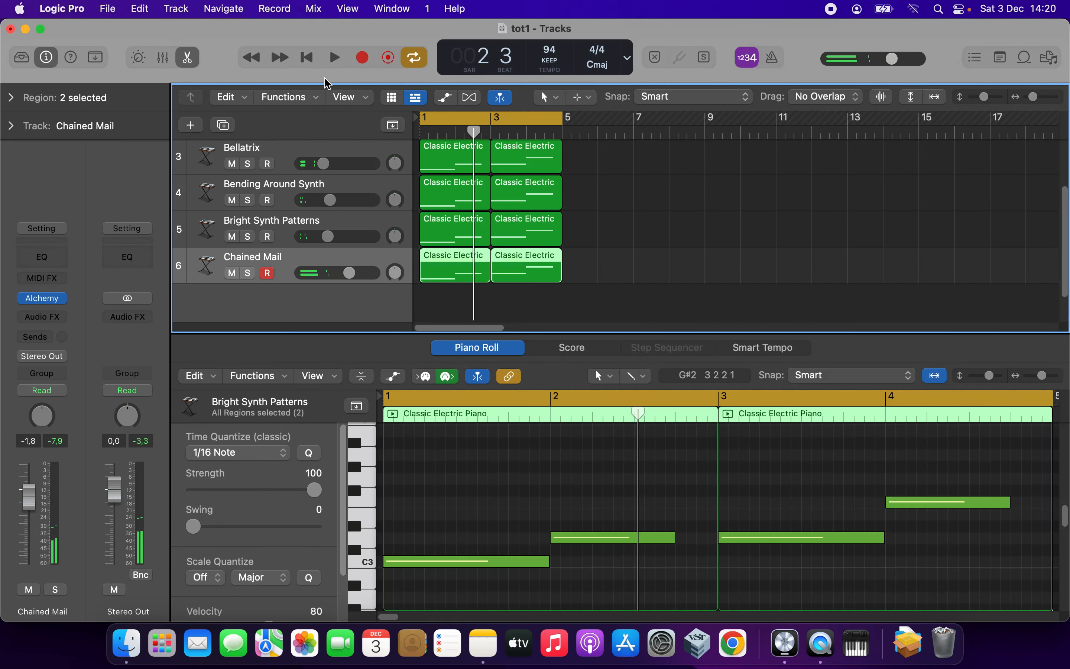
# Duplicate the Chained Mail track with both regions on each copy, and lower the upper copy's volume to -16.8 dB.
pyautogui.moveTo(467, 262); pyautogui.dragTo(469, 299)
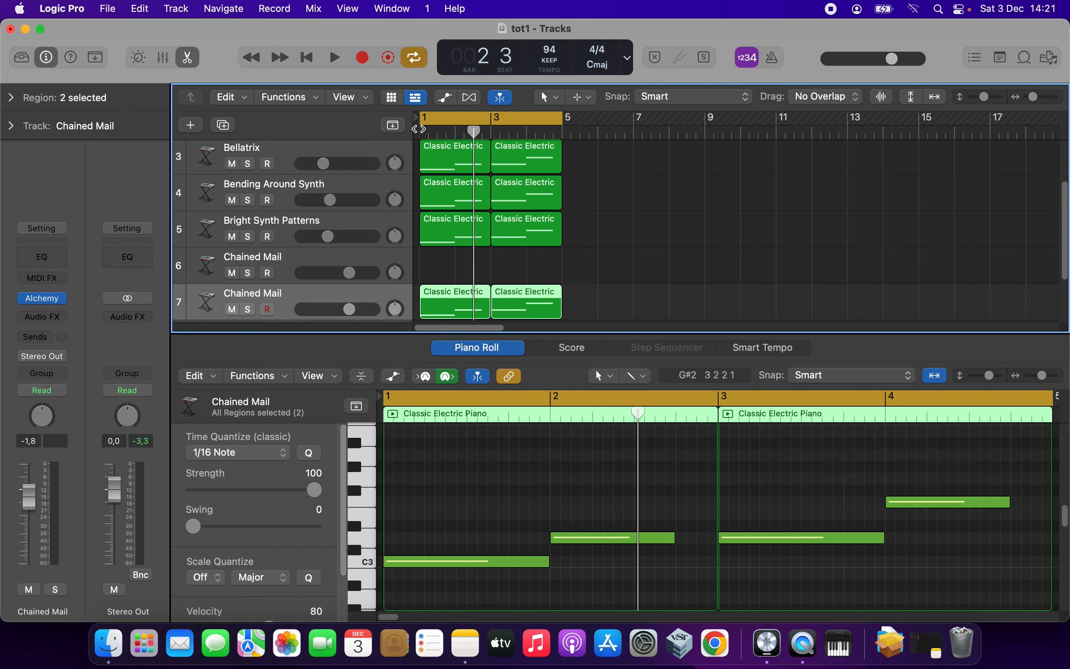
pyautogui.press('Return')
pyautogui.click(384, 263)
pyautogui.press('super+v')
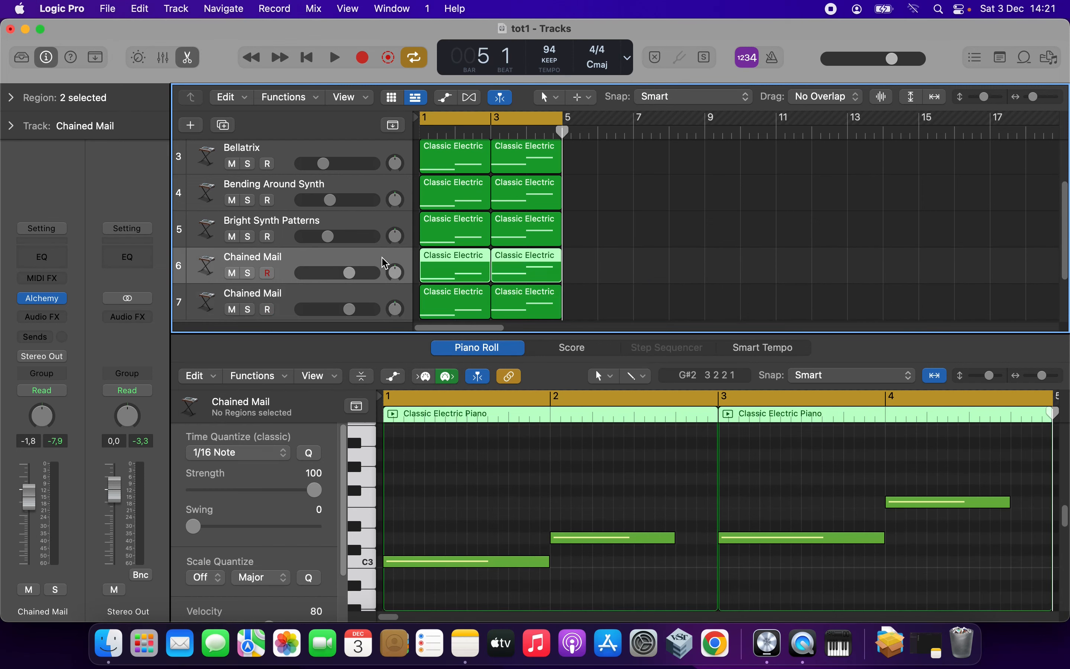
pyautogui.moveTo(341, 273); pyautogui.dragTo(281, 273)
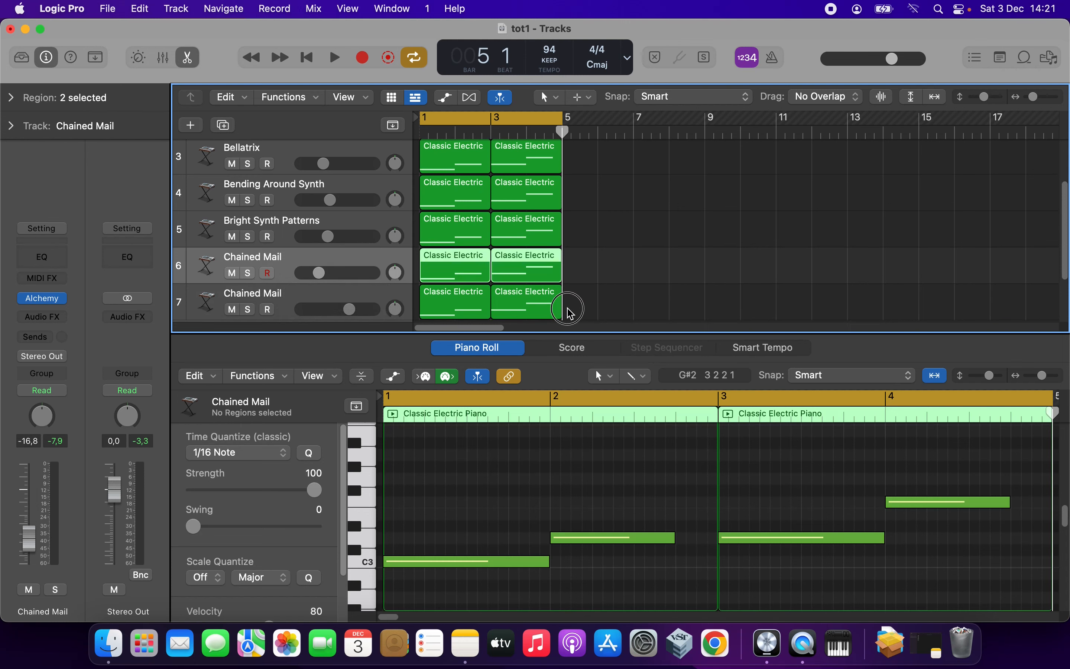
pyautogui.click(575, 306)
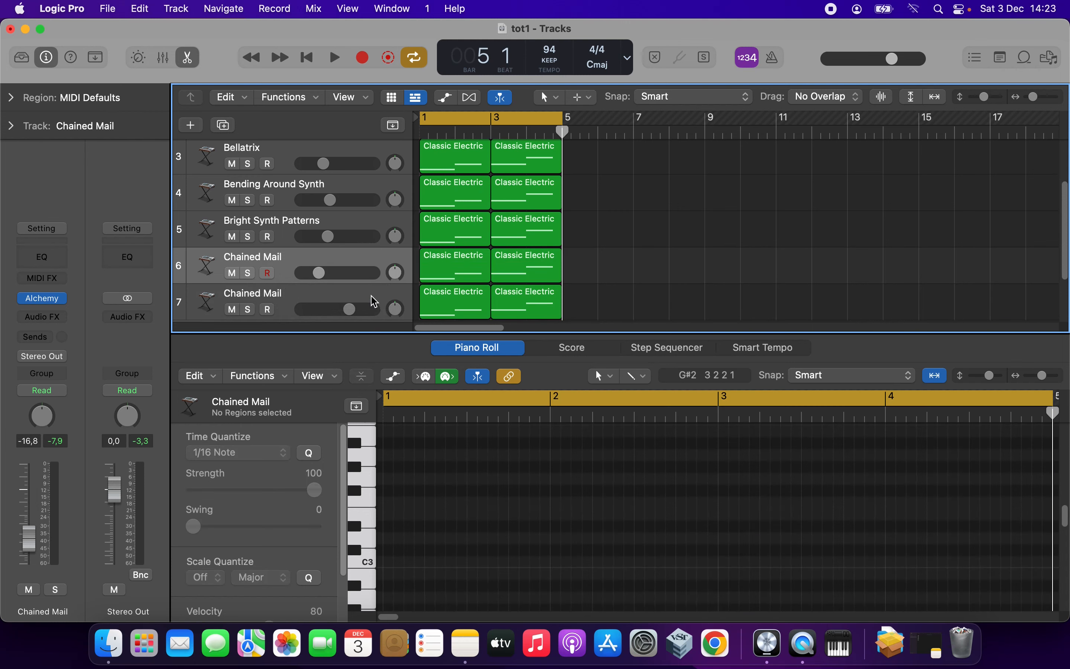
# Open Alchemy on the lower Chained Mail track, browse further through the presets, and audition Dark Plastic.
pyautogui.click(356, 298)
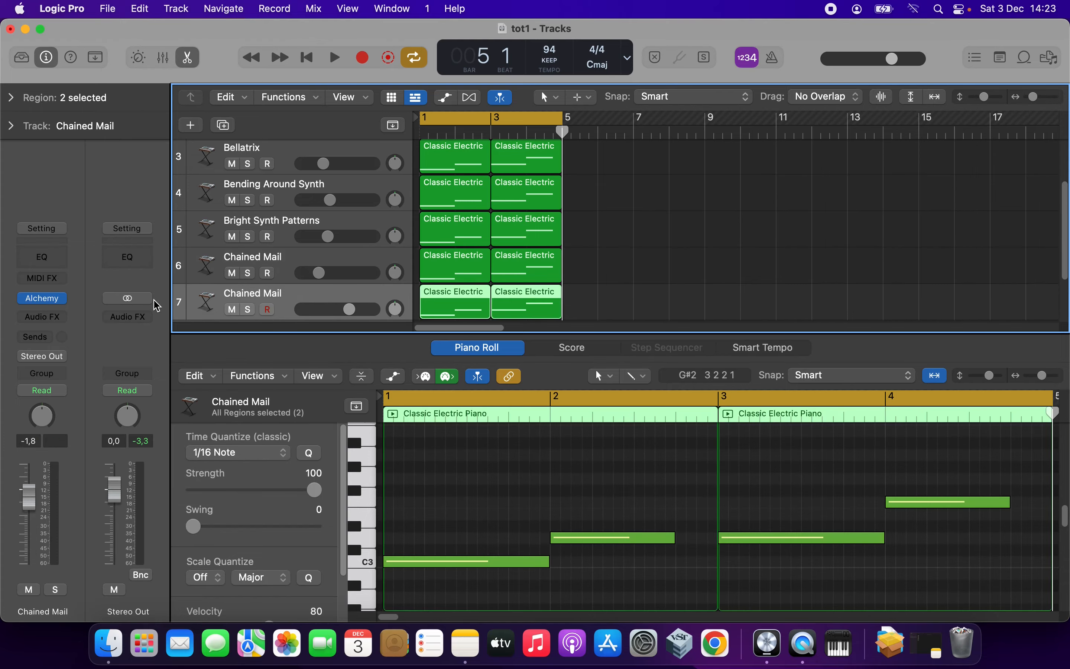
pyautogui.click(44, 301)
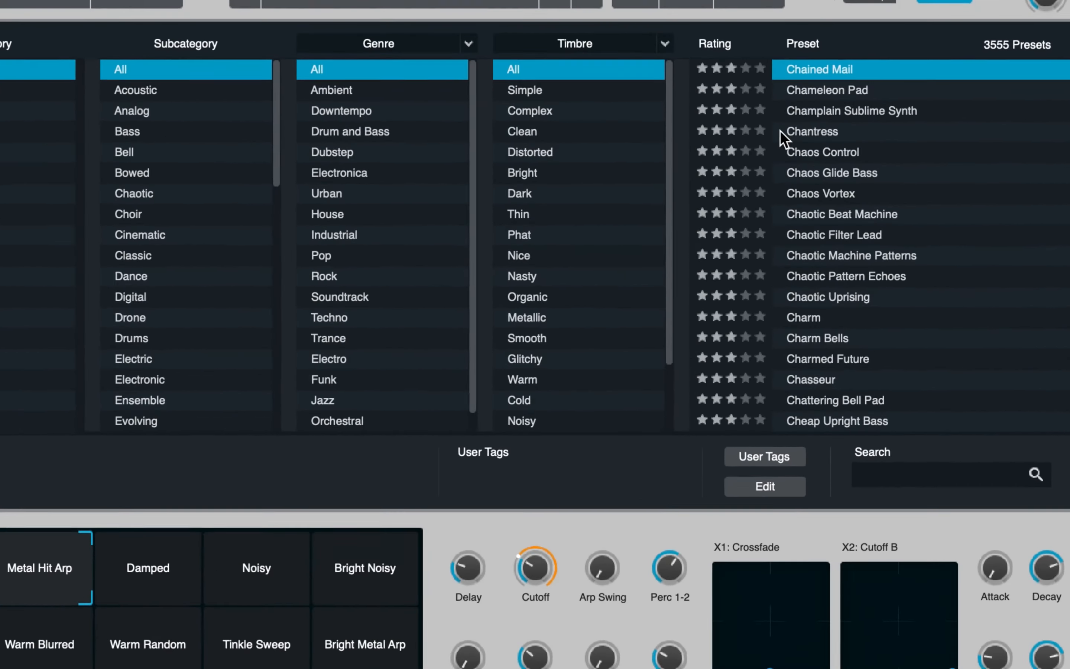
pyautogui.scroll(-1, 824, 230)
pyautogui.scroll(8, 824, 230)
pyautogui.scroll(10, 815, 224)
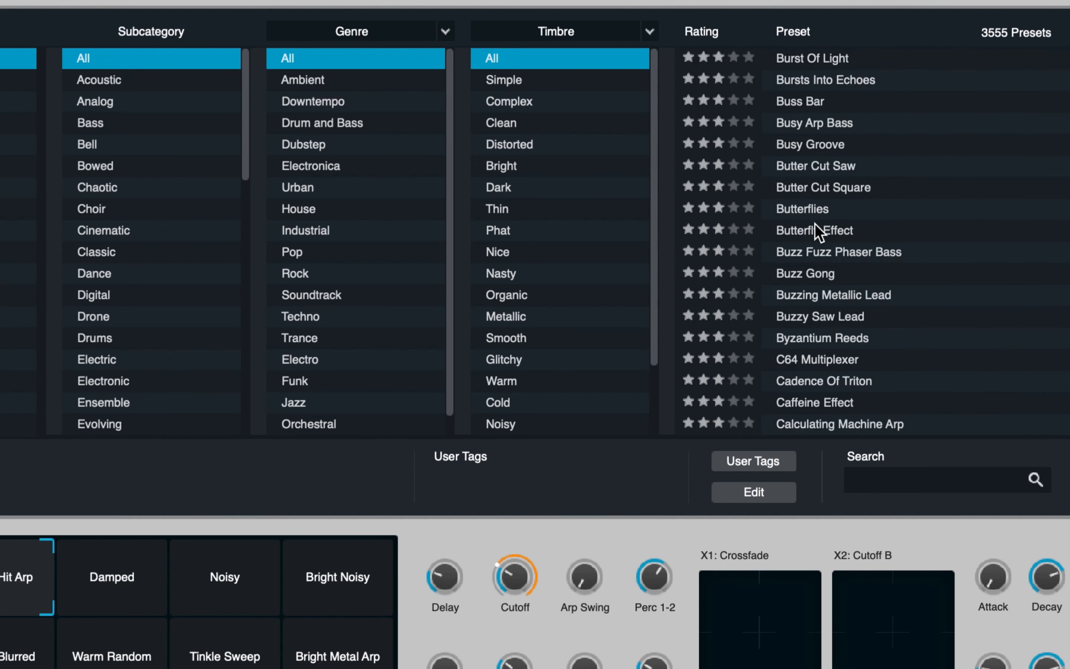
pyautogui.scroll(-4, 815, 224)
pyautogui.scroll(-20, 814, 223)
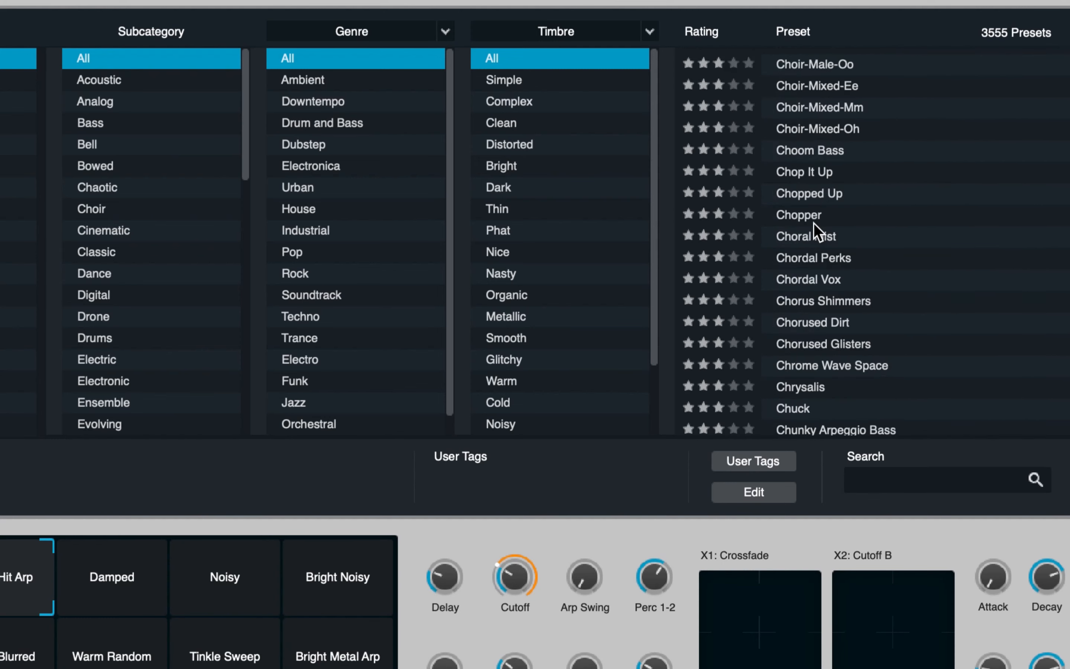
pyautogui.scroll(-20, 814, 223)
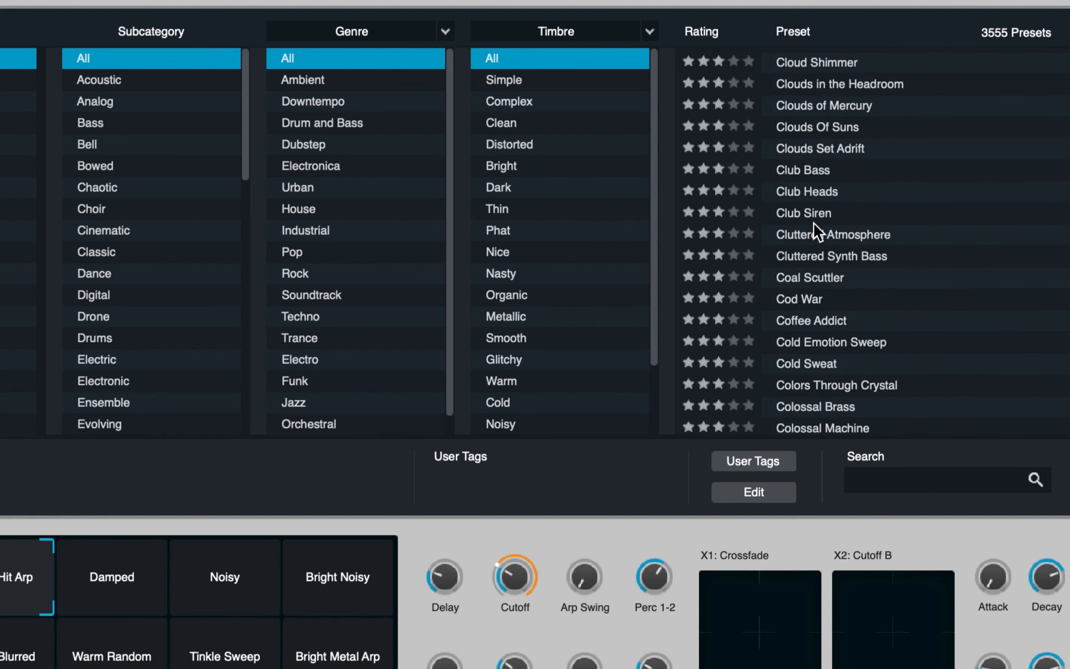
pyautogui.scroll(-20, 813, 223)
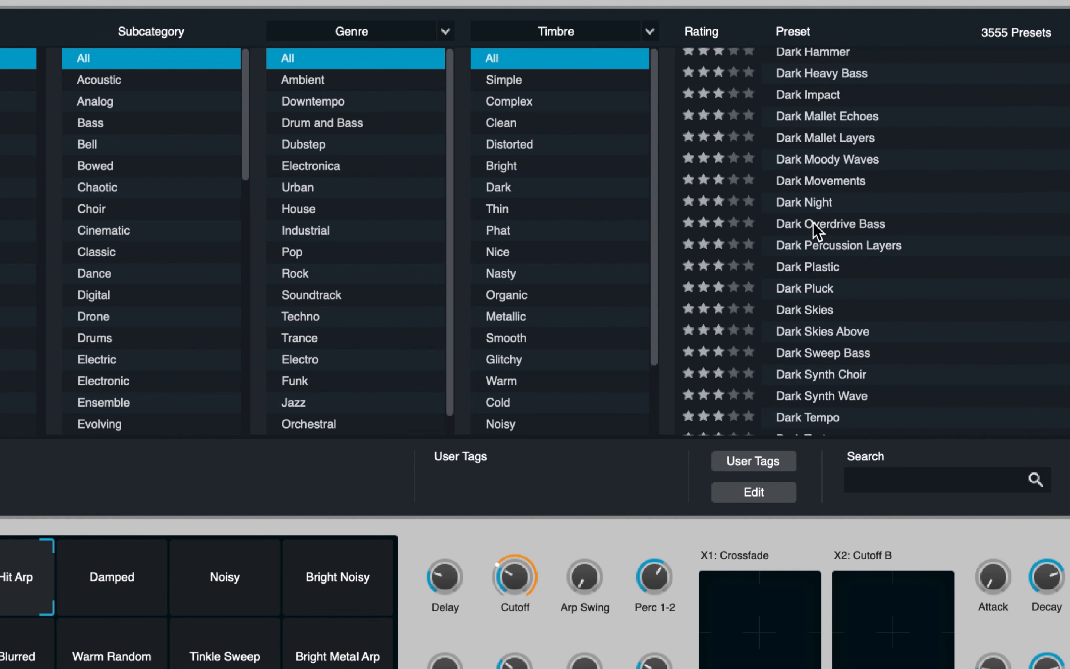
pyautogui.click(803, 274)
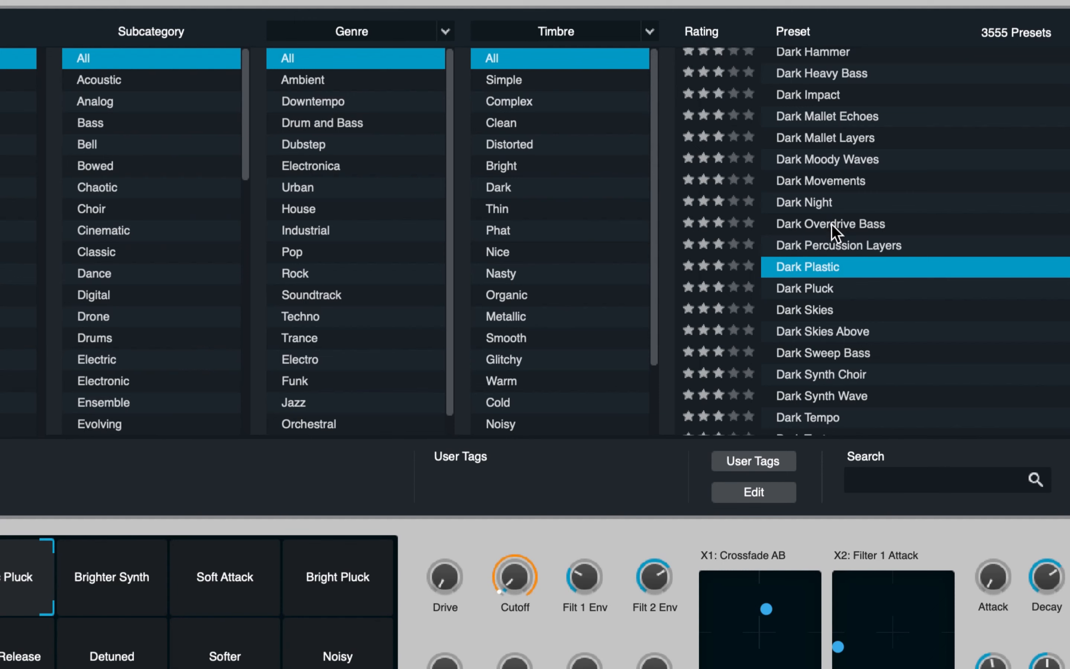
# Audition a Drifting preset and Down The Rabbit Hole on track 7, load Down The Road, and close the Alchemy window.
pyautogui.scroll(-5, 832, 224)
pyautogui.scroll(-5, 836, 228)
pyautogui.scroll(-20, 836, 229)
pyautogui.scroll(-20, 836, 229)
pyautogui.scroll(20, 836, 228)
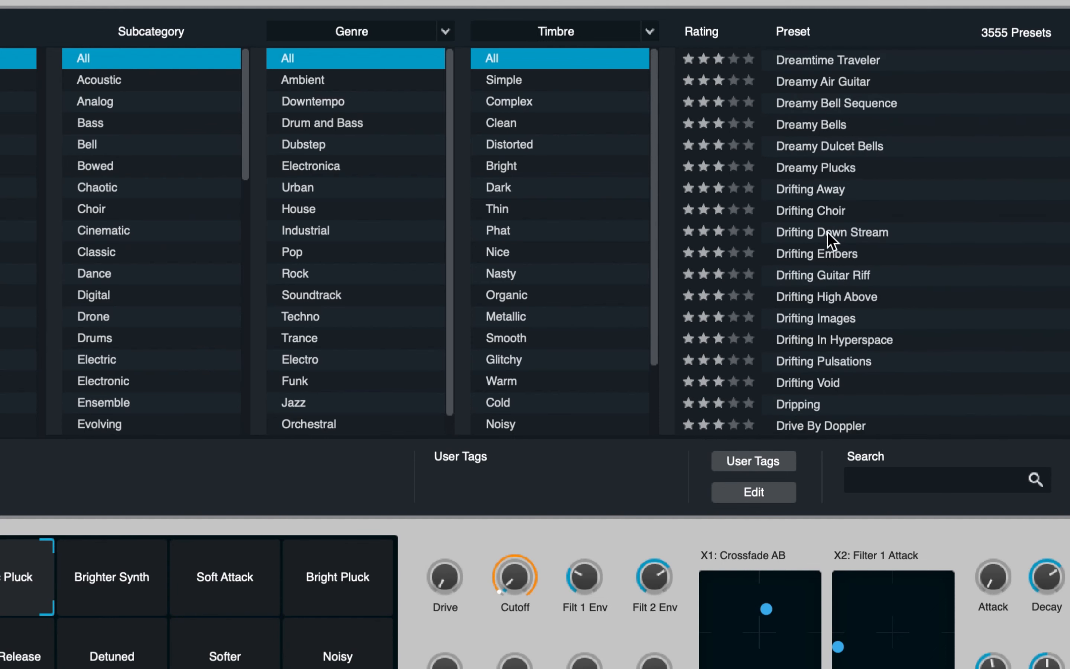
pyautogui.click(822, 247)
pyautogui.scroll(15, 832, 241)
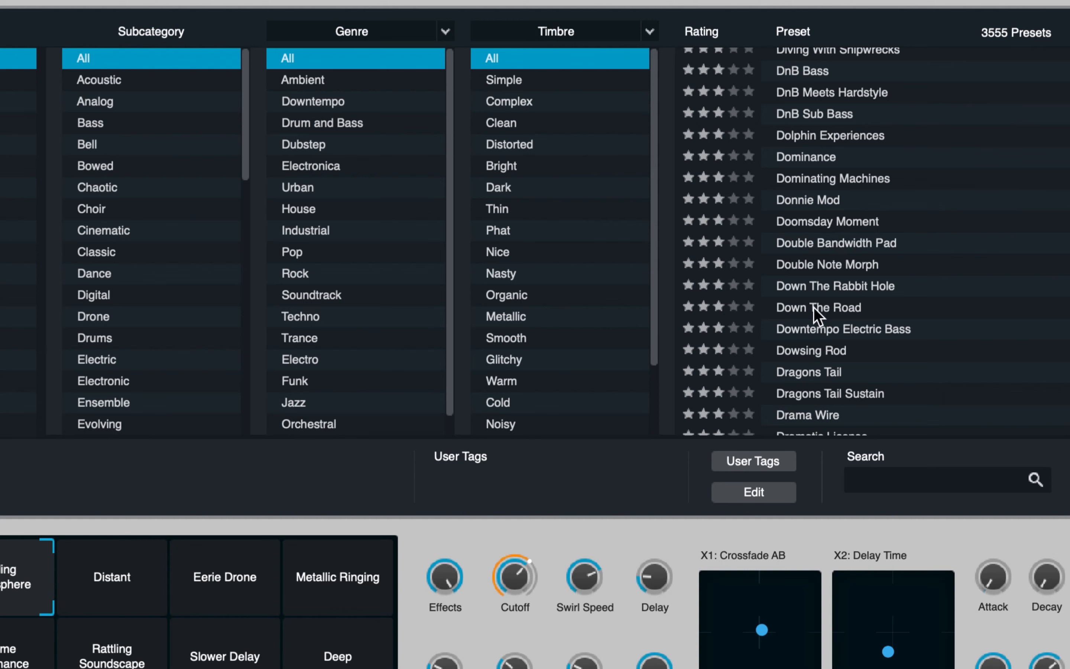
pyautogui.click(814, 286)
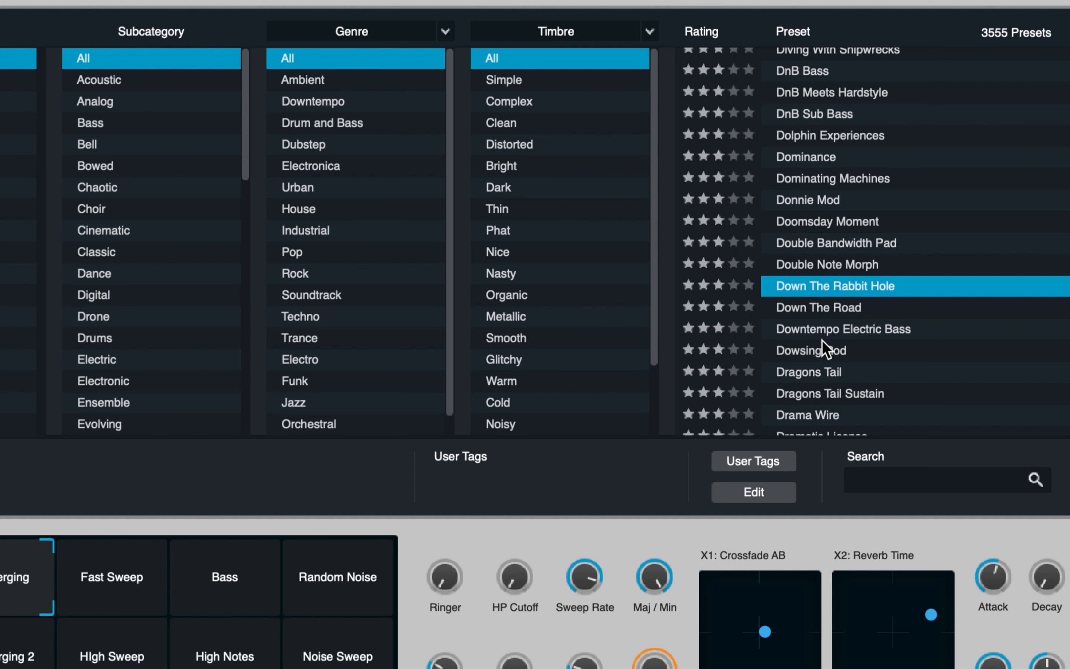
pyautogui.click(822, 315)
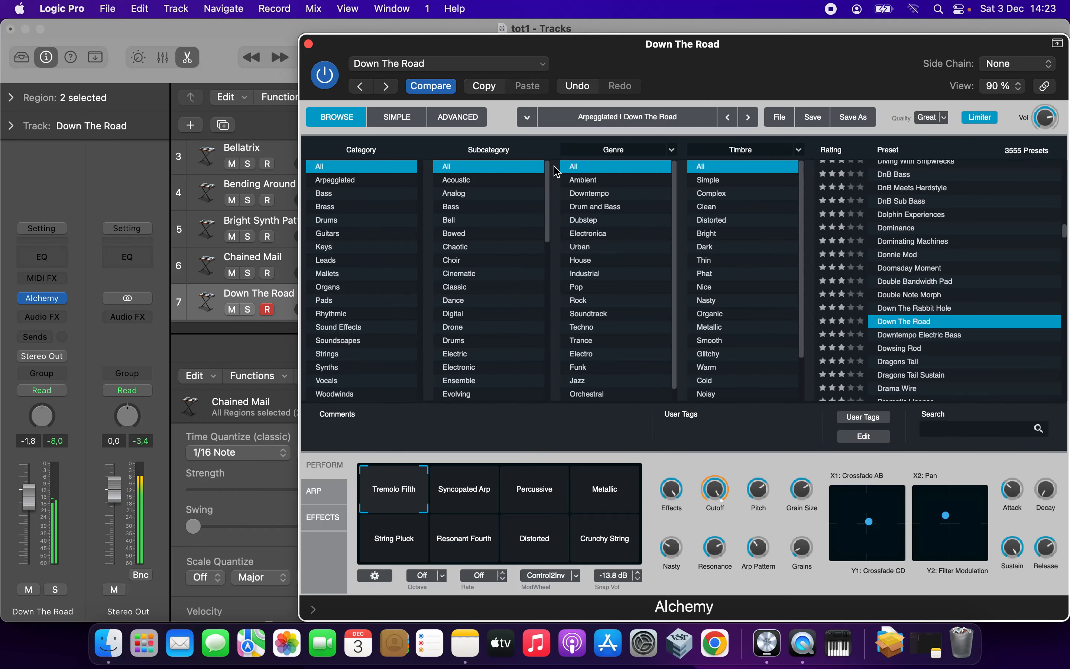
pyautogui.click(309, 44)
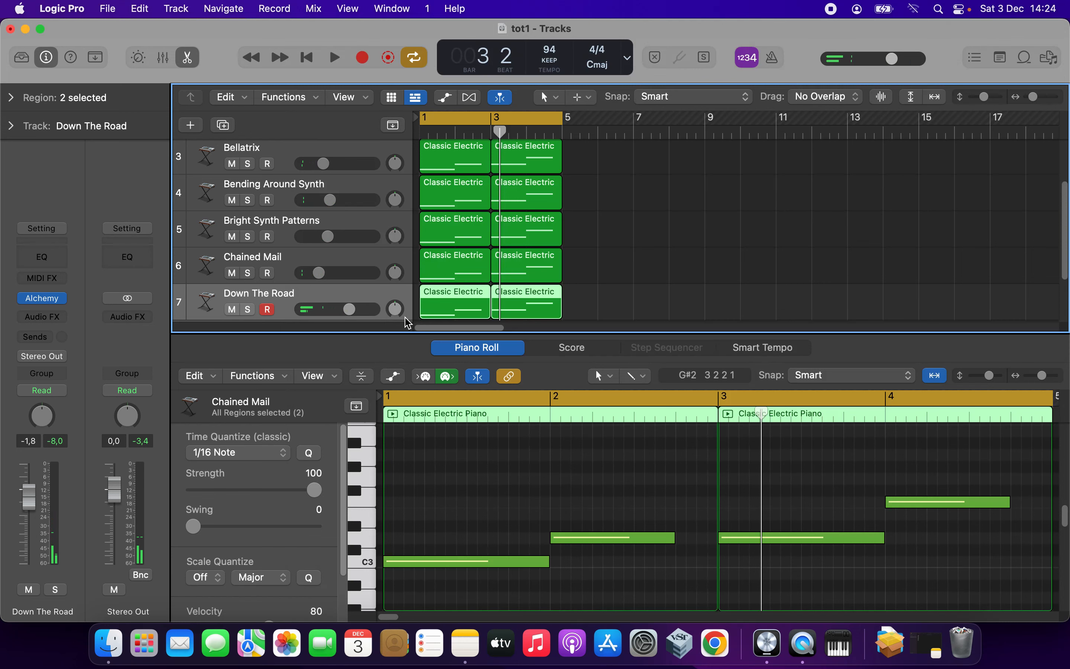
# Duplicate the Down The Road track with both regions on each copy, and lower the upper copy's volume to -16.2 dB.
pyautogui.moveTo(474, 299); pyautogui.dragTo(468, 267)
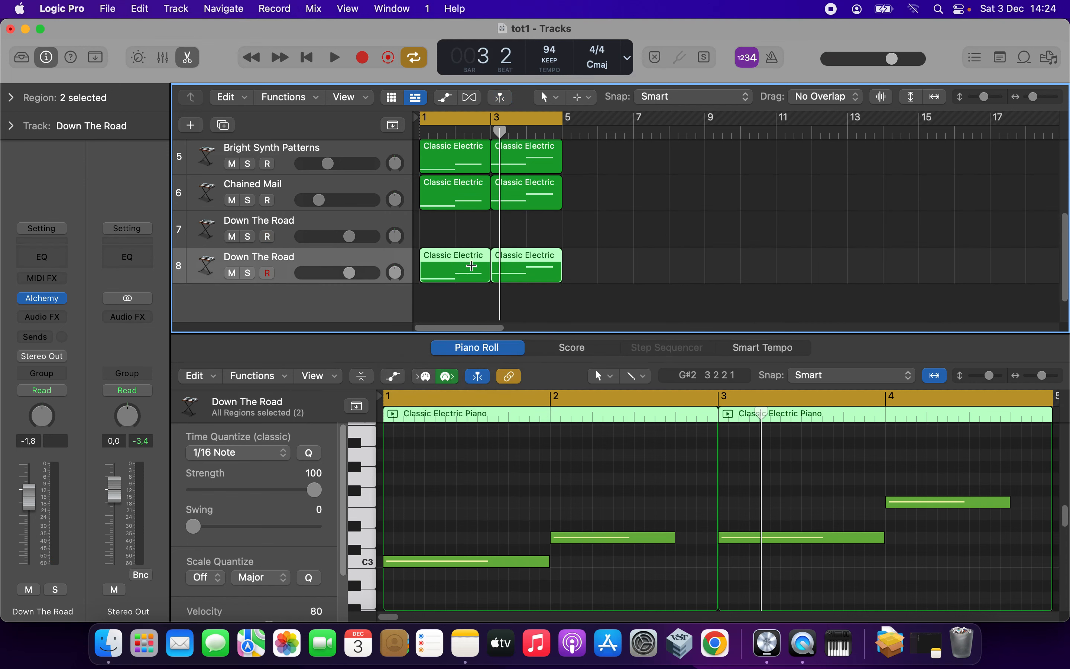
pyautogui.click(394, 224)
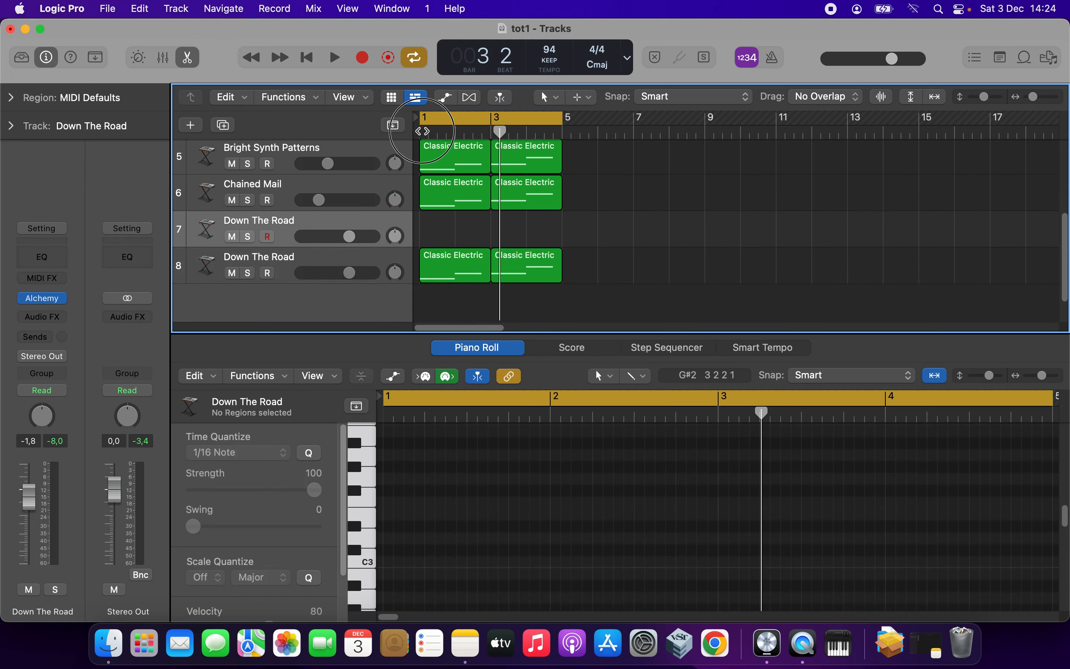
pyautogui.click(423, 131)
pyautogui.press('super+v')
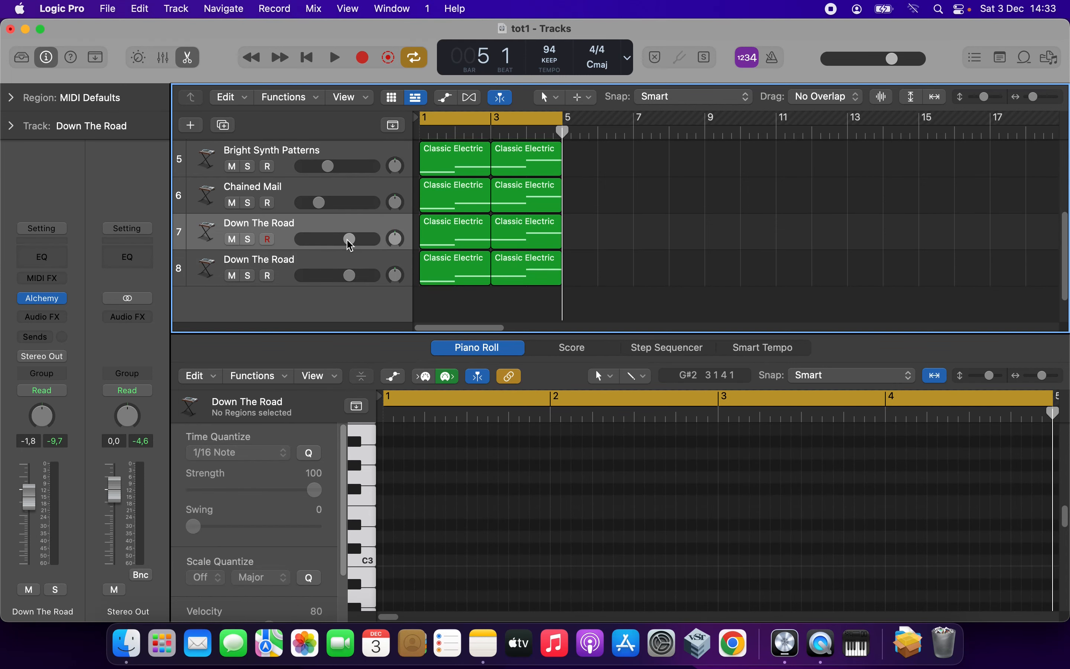
pyautogui.moveTo(349, 241); pyautogui.dragTo(280, 244)
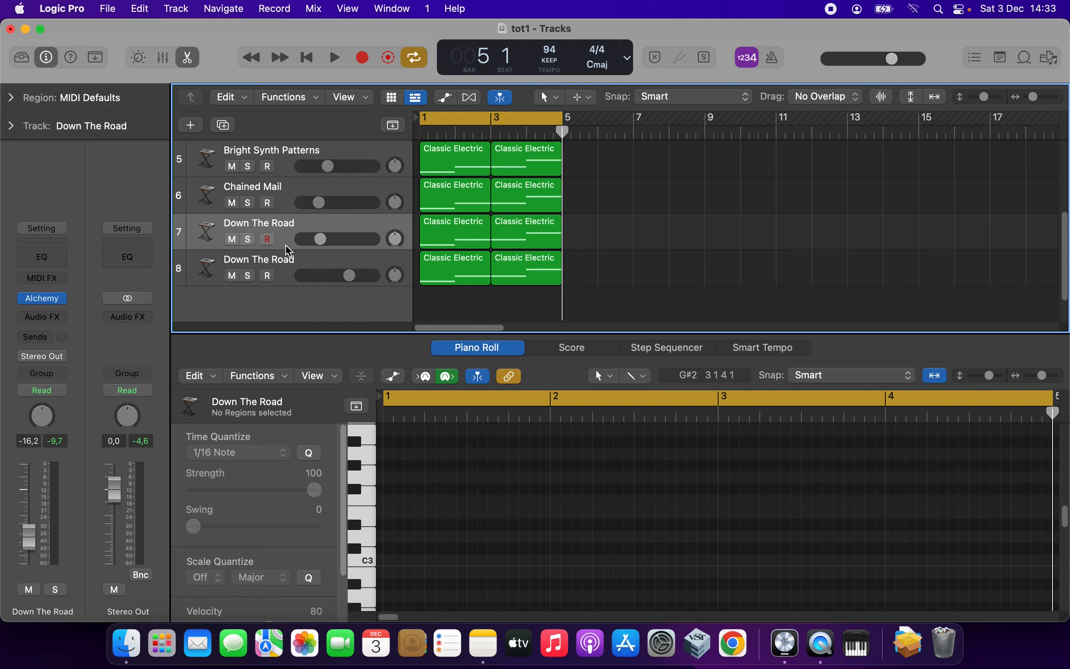
# Open Alchemy on the lower Down The Road track and browse the presets in the Bass category.
pyautogui.click(356, 266)
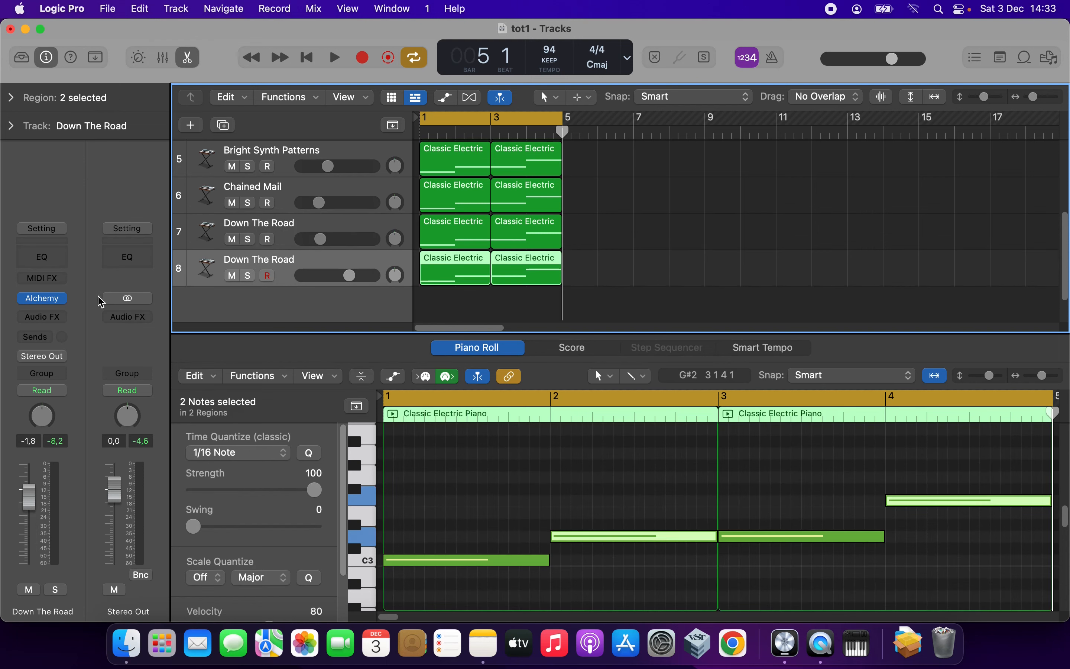
pyautogui.click(43, 299)
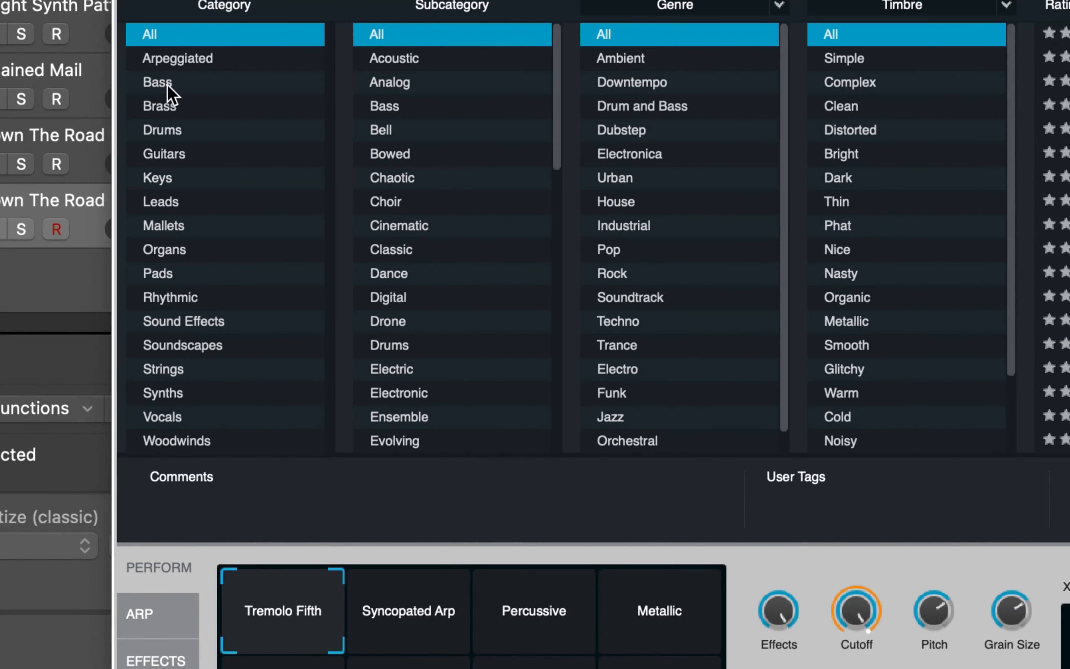
pyautogui.click(329, 194)
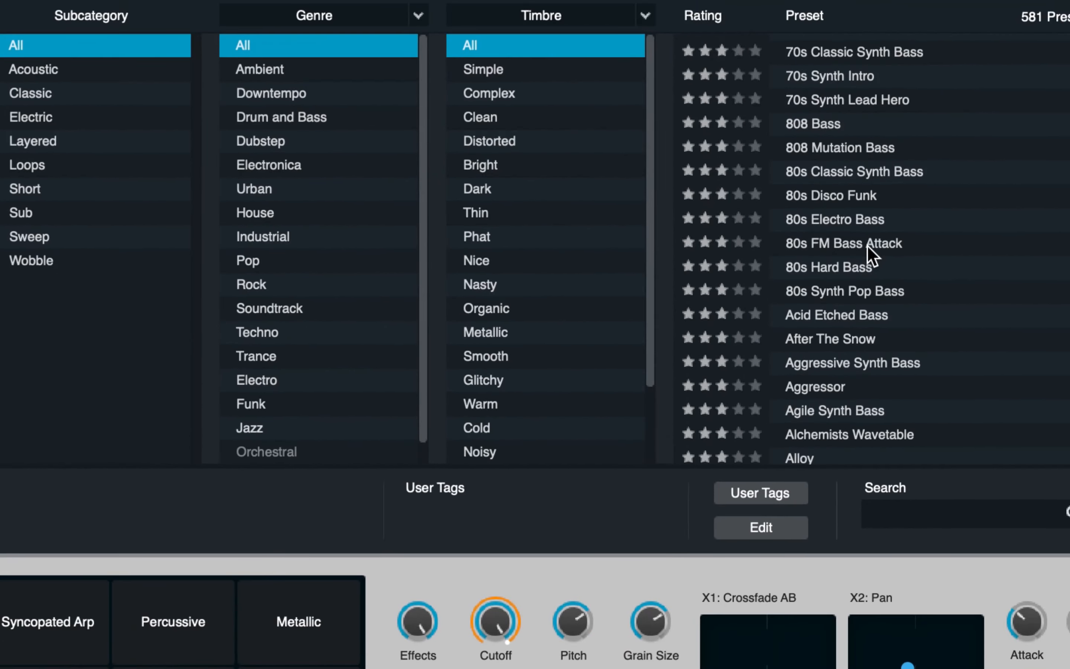
pyautogui.scroll(-10, 867, 244)
pyautogui.scroll(-15, 867, 243)
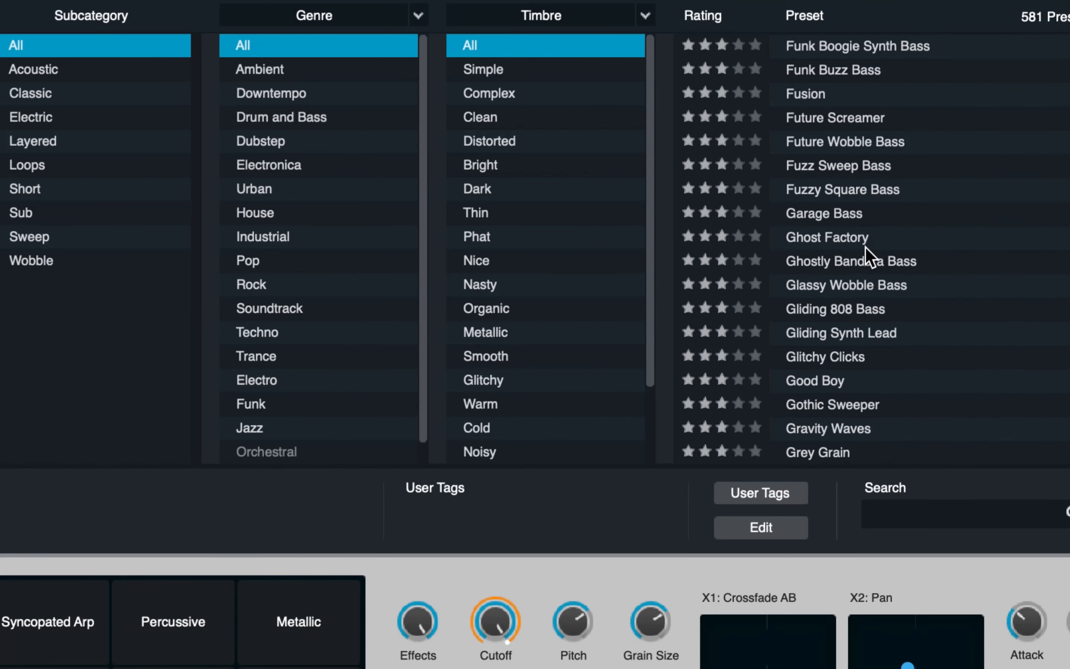
pyautogui.scroll(-5, 866, 245)
pyautogui.scroll(12, 865, 245)
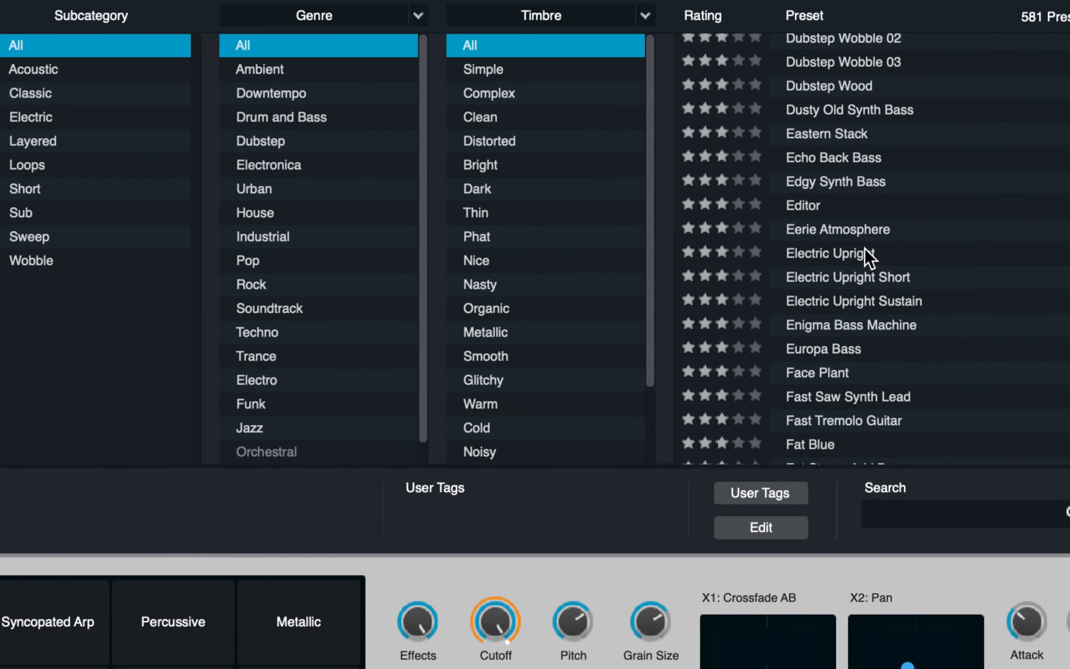
# Audition Dub Solid Sub and Dragons Tail Sustain, load Dirty Growling Bass on track 8, and close the Alchemy window.
pyautogui.click(841, 188)
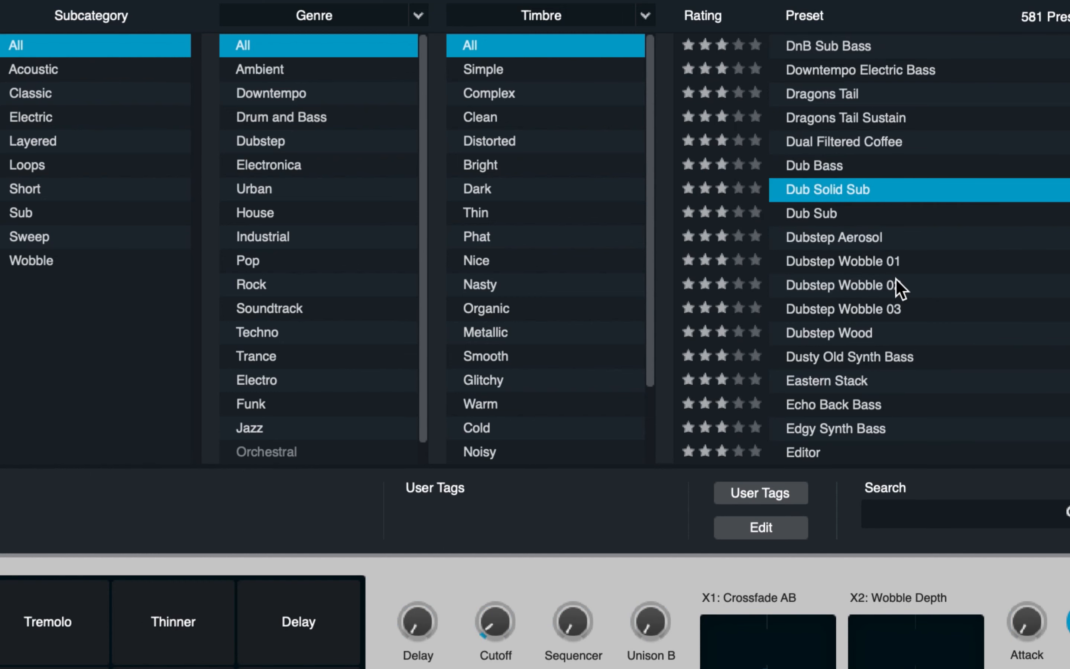
pyautogui.scroll(-1, 887, 265)
pyautogui.scroll(5, 887, 265)
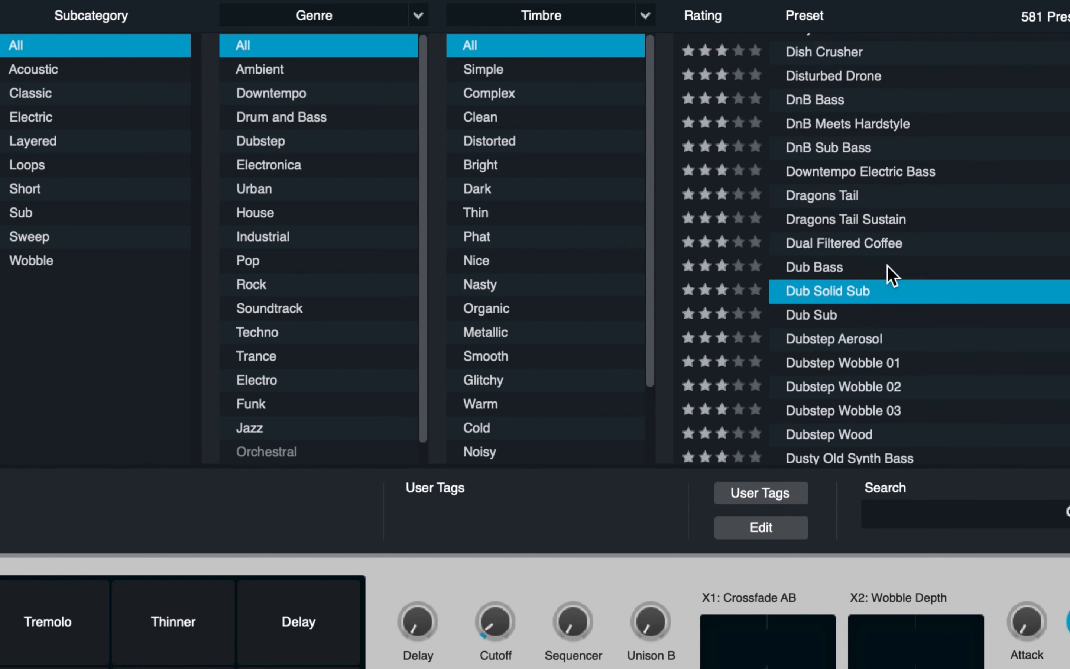
pyautogui.click(851, 220)
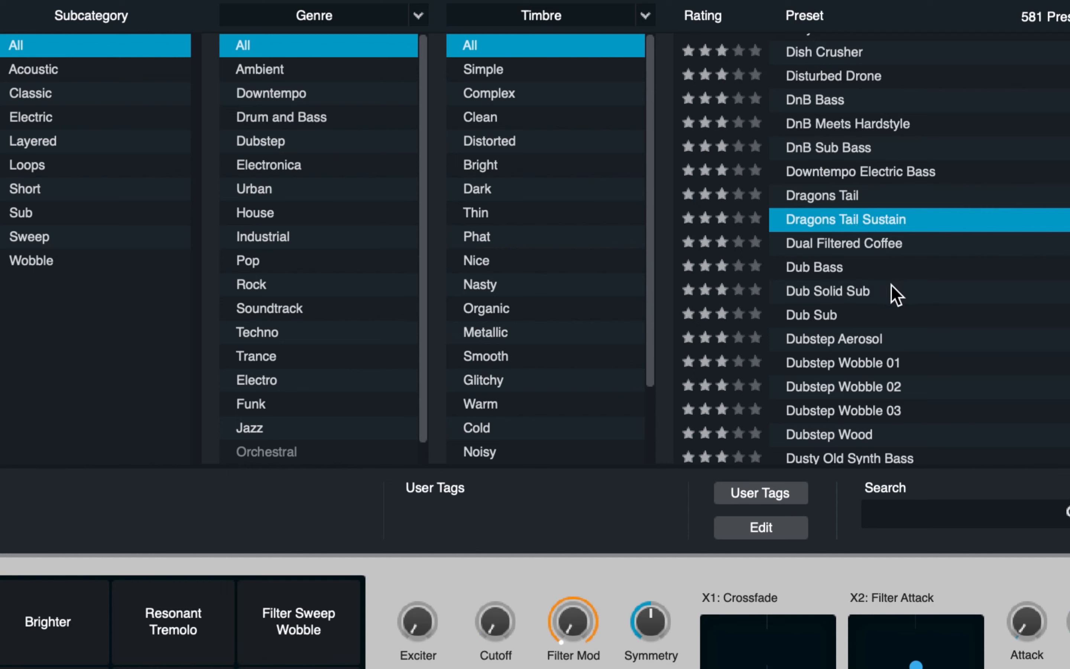
pyautogui.scroll(4, 891, 284)
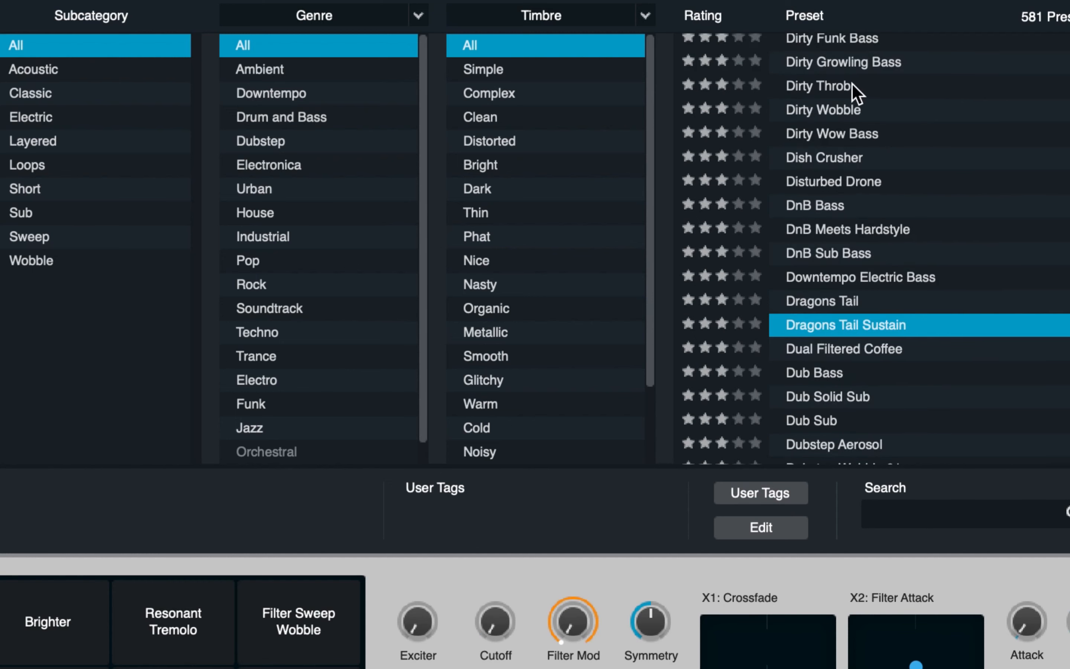
pyautogui.click(842, 65)
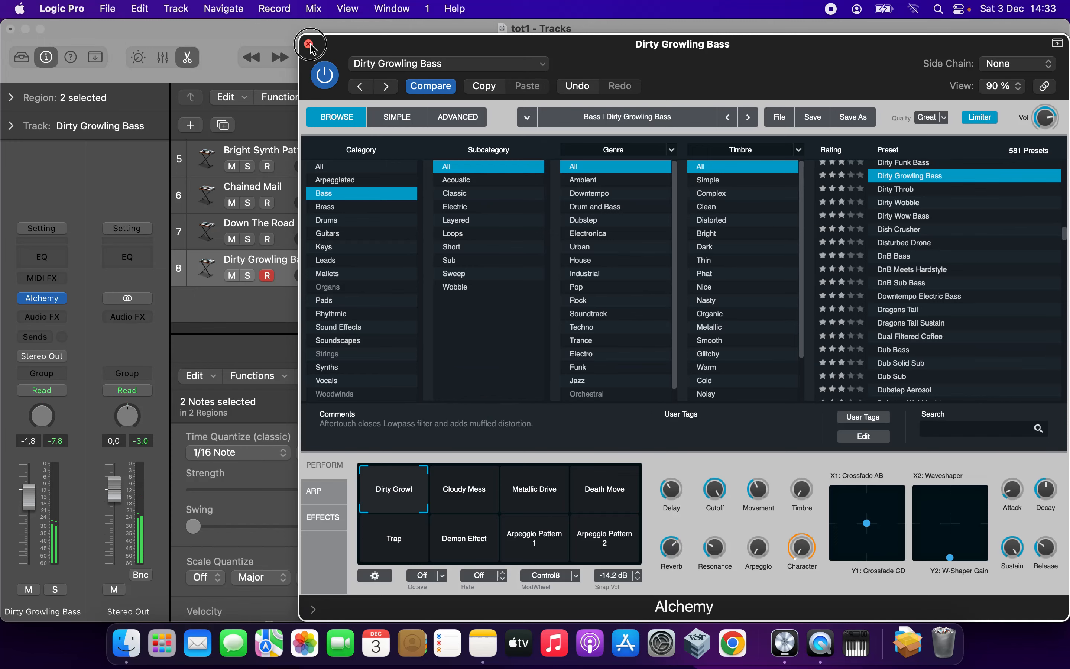
pyautogui.click(307, 42)
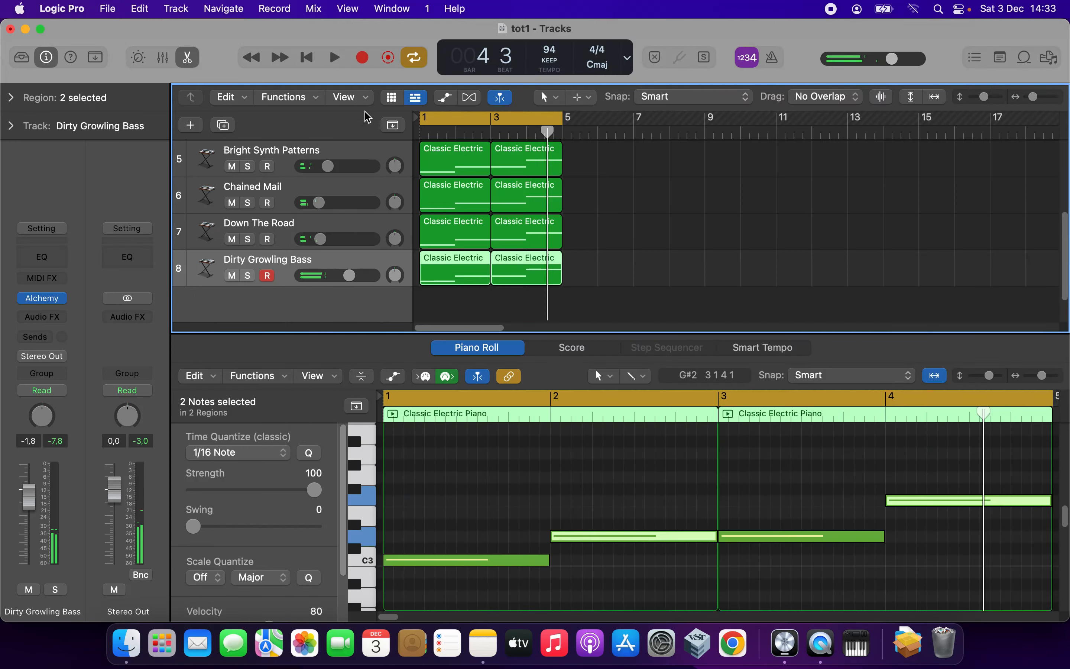
# Lower the Dirty Growling Bass track's volume to -8.2 dB while listening, and turn off its record enable.
pyautogui.moveTo(347, 279); pyautogui.dragTo(311, 283)
pyautogui.press('space')
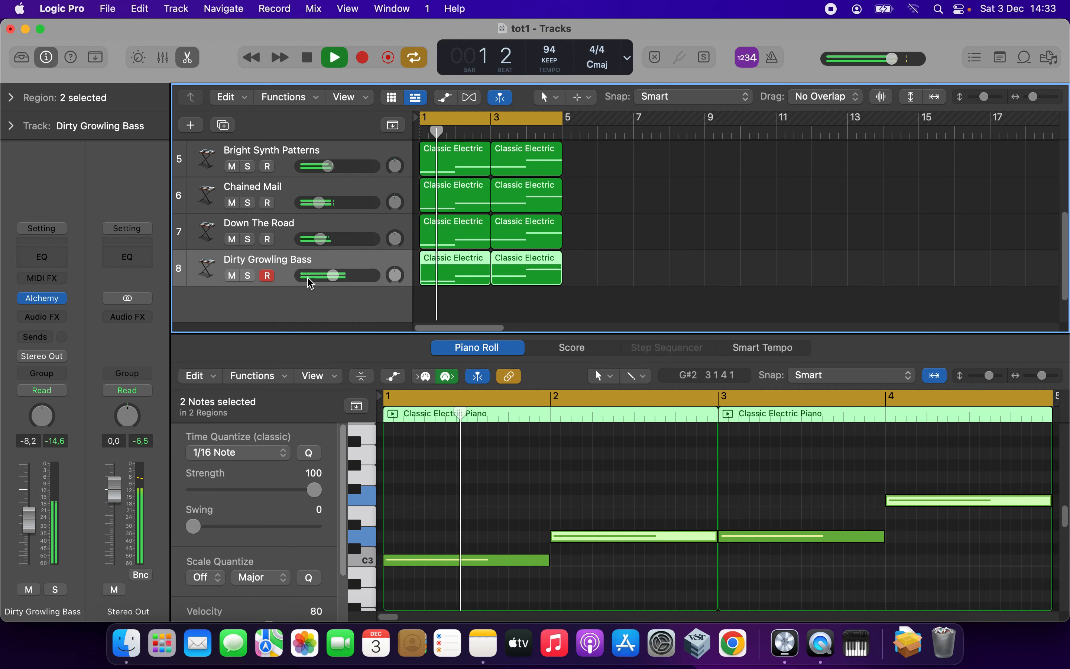
pyautogui.press('space')
pyautogui.click(270, 279)
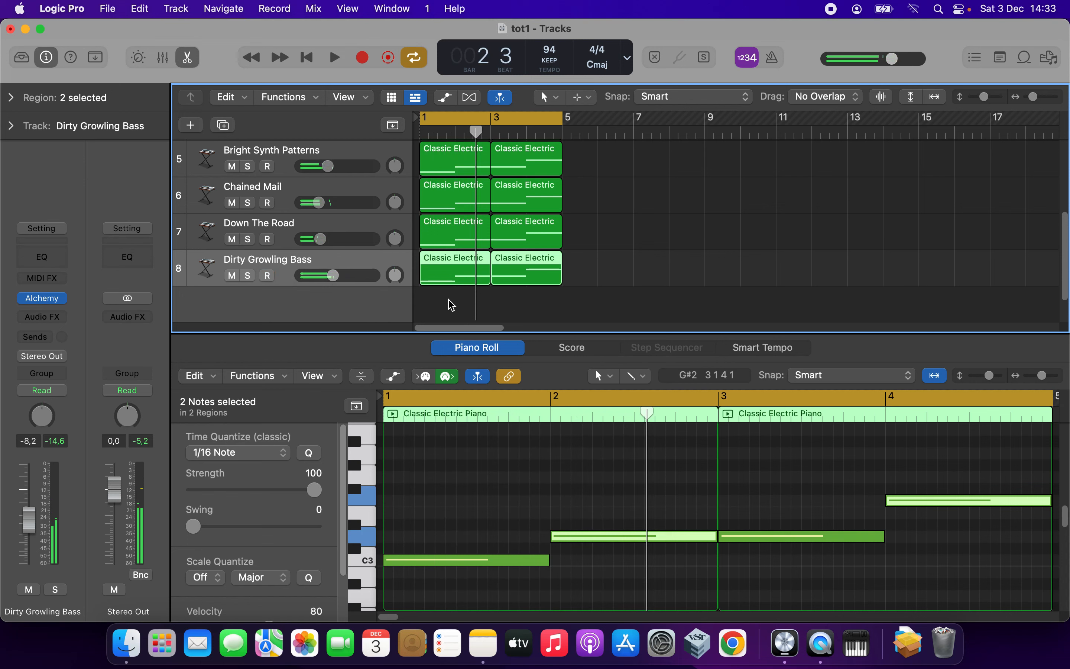
pyautogui.click(460, 301)
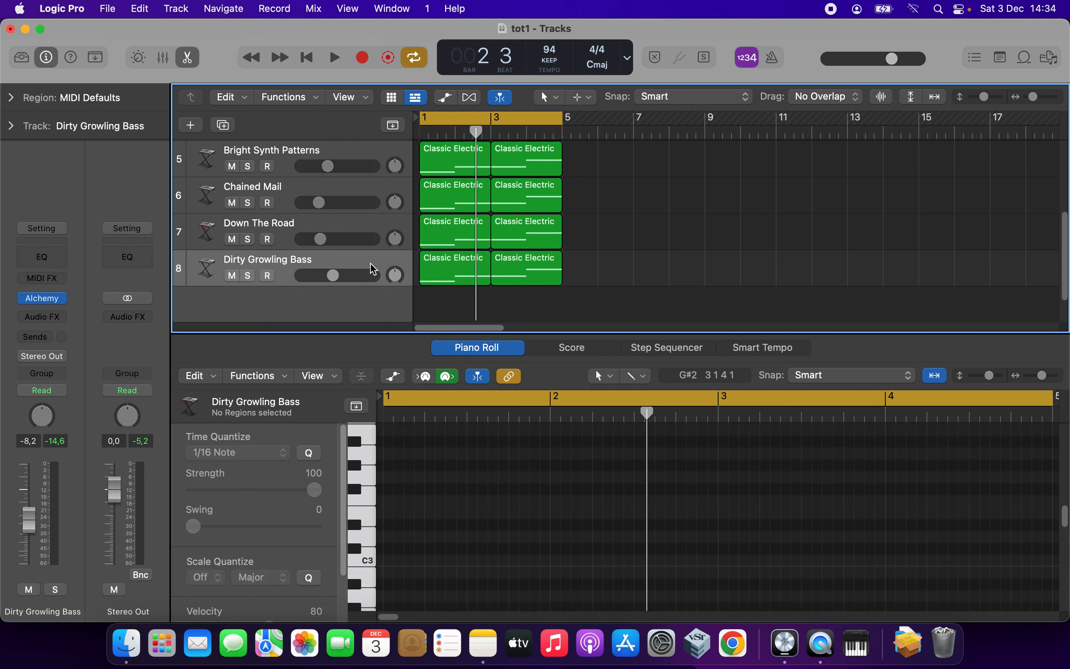
# In the Dirty Growling Bass Alchemy instrument, reduce Delay and Cutoff, raise Character, and close its window.
pyautogui.click(371, 269)
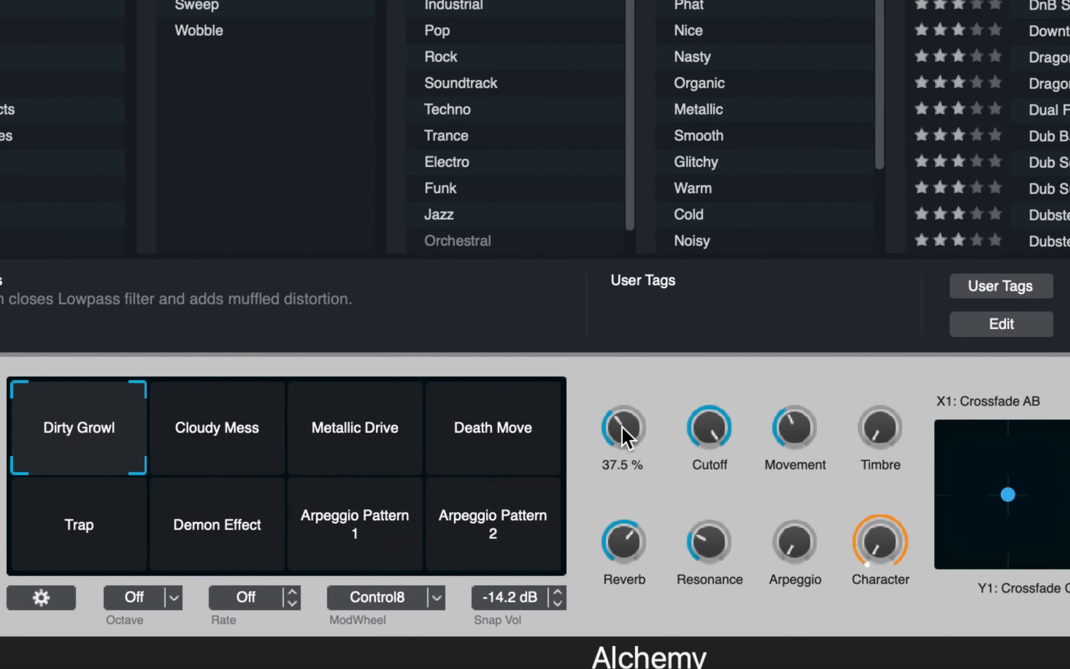
pyautogui.moveTo(622, 427); pyautogui.dragTo(618, 467)
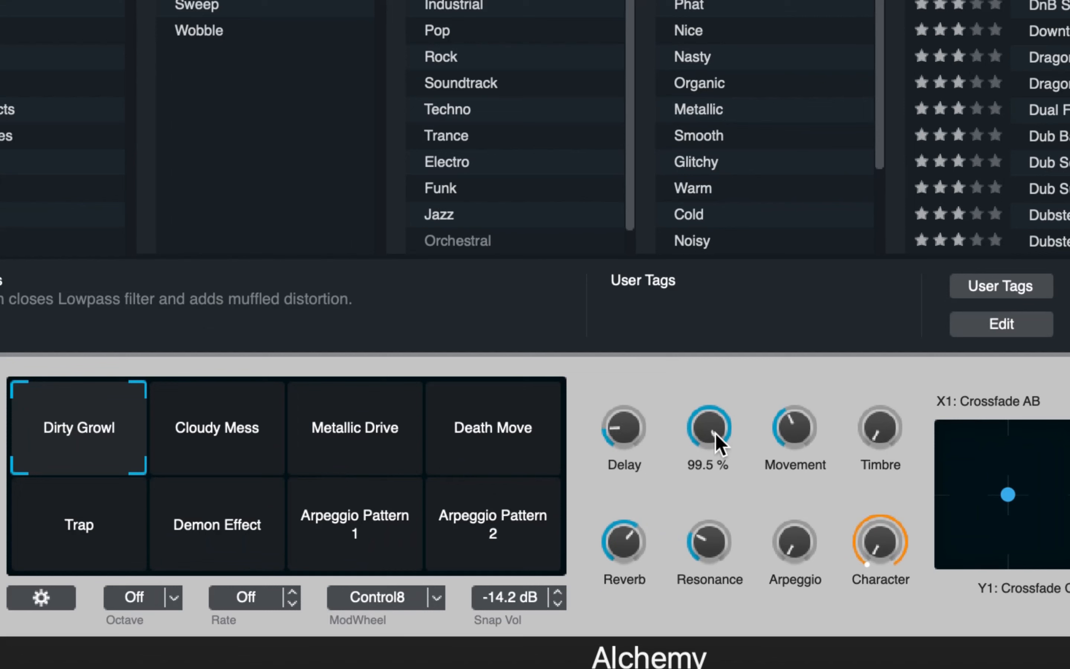
pyautogui.moveTo(710, 429); pyautogui.dragTo(710, 515)
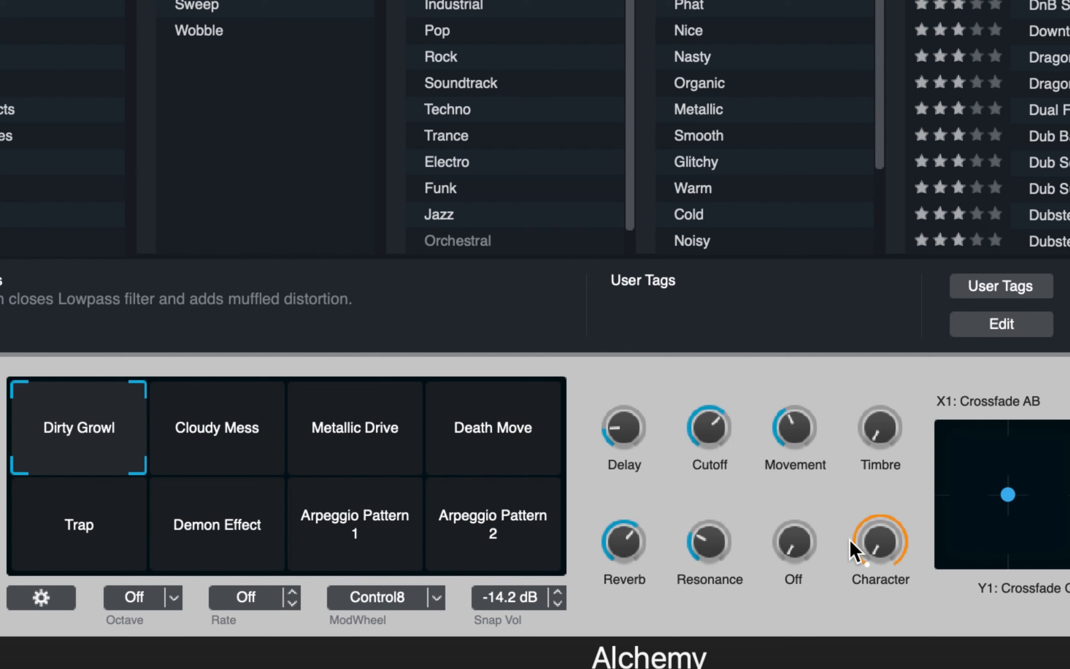
pyautogui.moveTo(876, 546); pyautogui.dragTo(880, 465)
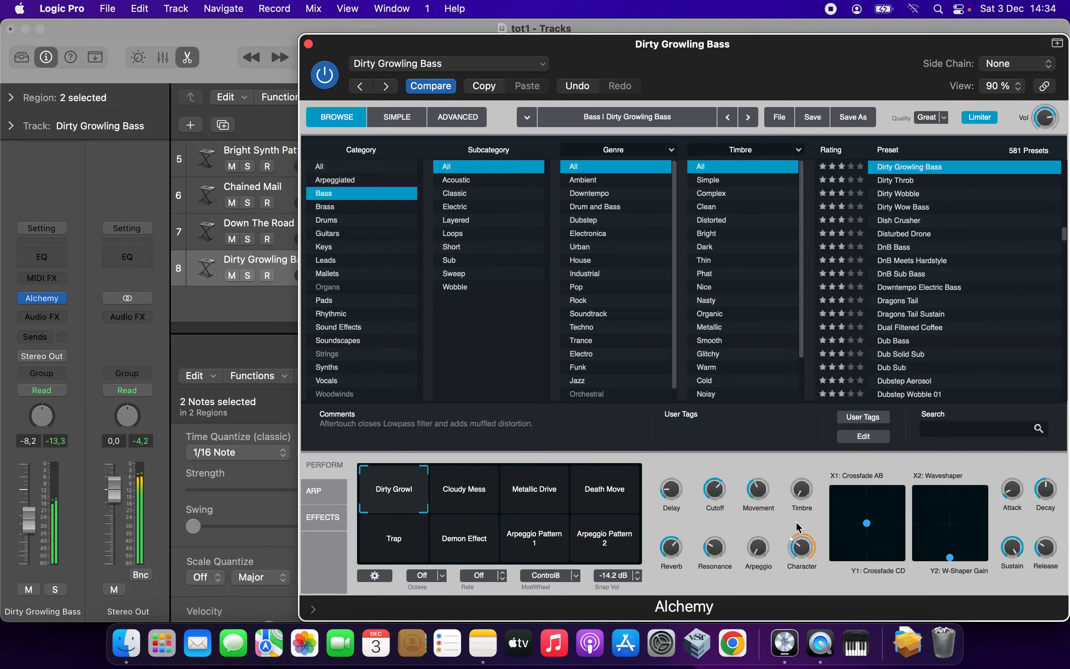
pyautogui.click(308, 44)
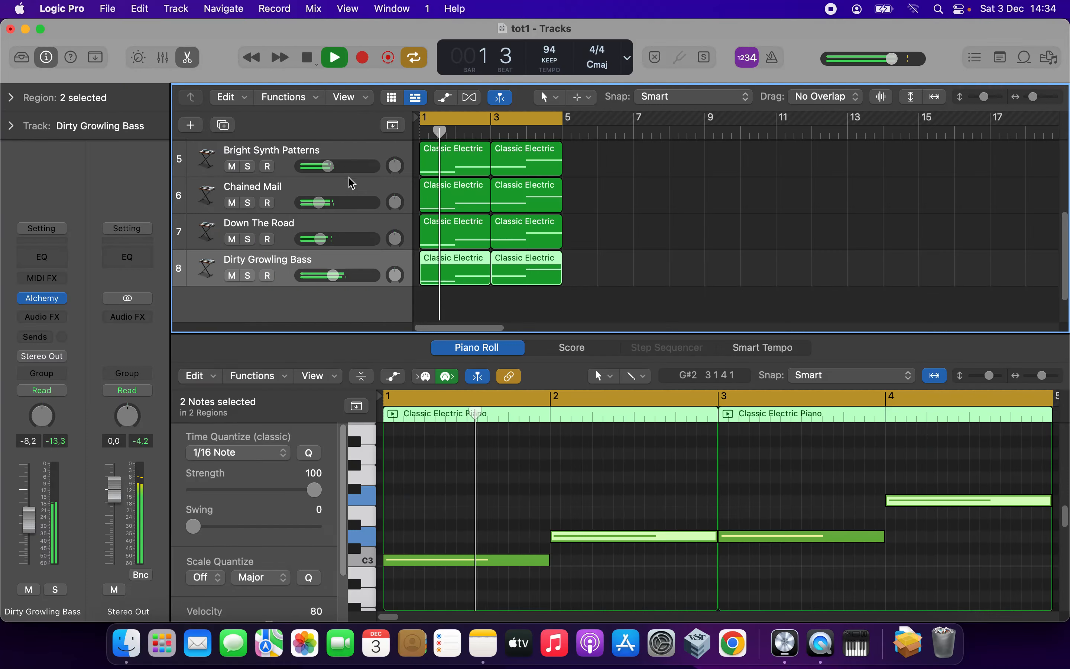
# Briefly solo the Dirty Growling Bass track during playback, unsolo it, and stop playback.
pyautogui.click(248, 276)
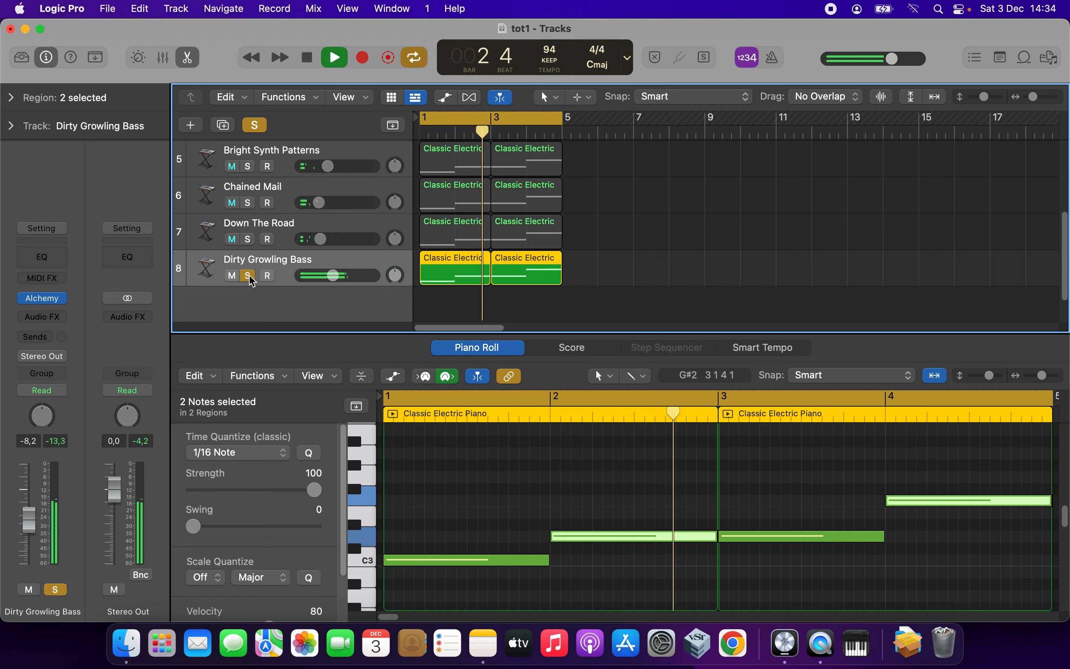
pyautogui.click(249, 275)
pyautogui.press('space')
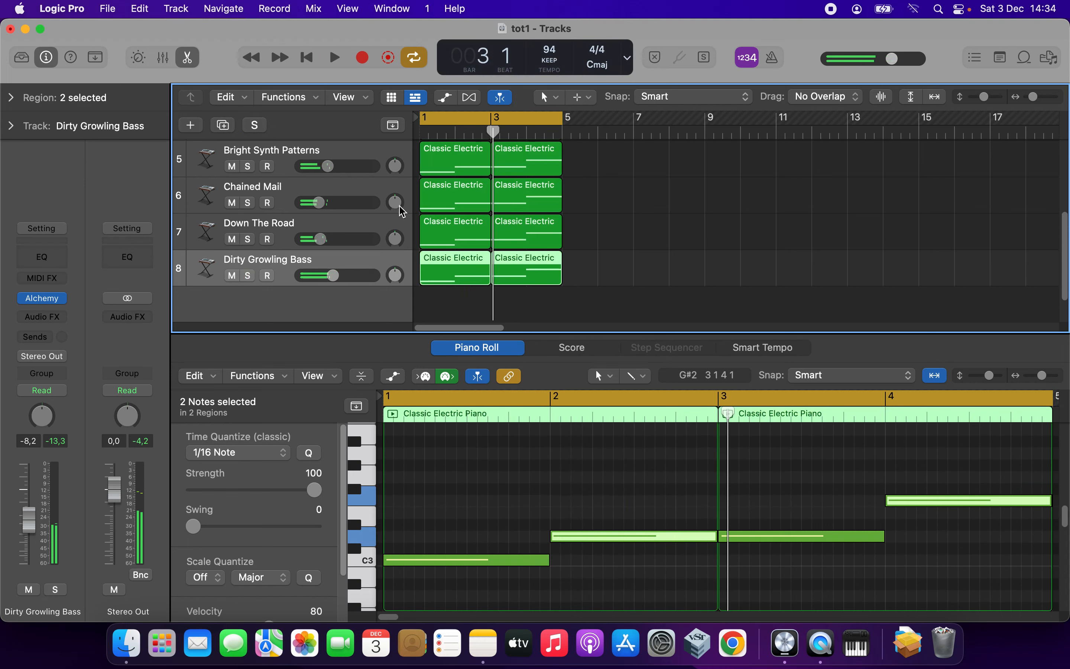
pyautogui.click(476, 304)
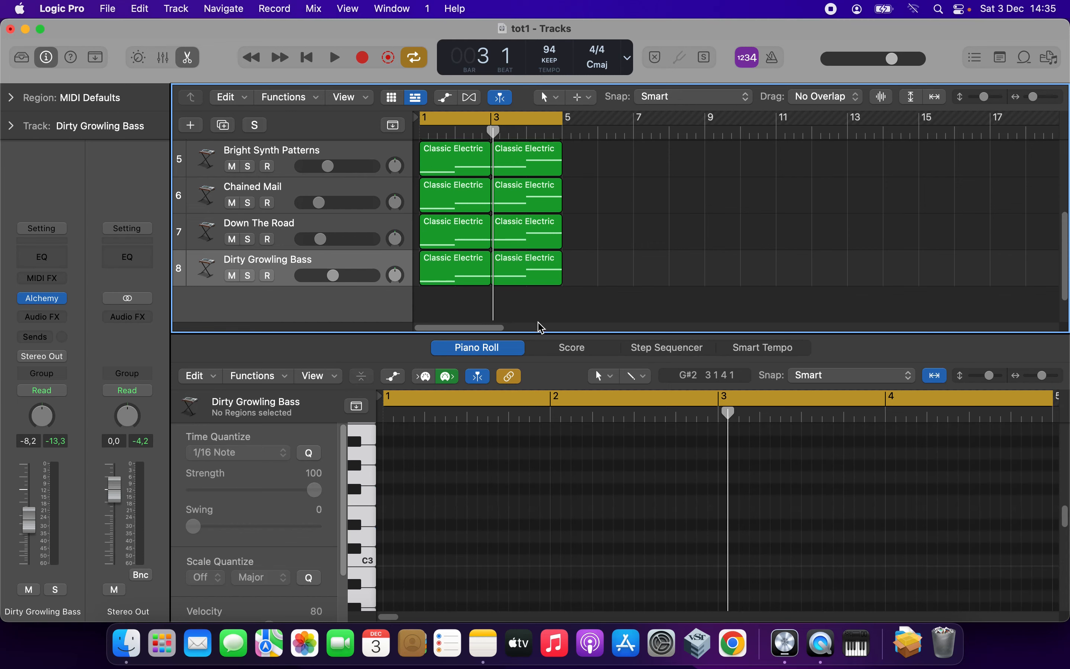
# Enlarge the tracks area and move all regions on the eight tracks so they start at bar 5.
pyautogui.moveTo(566, 333); pyautogui.dragTo(578, 513)
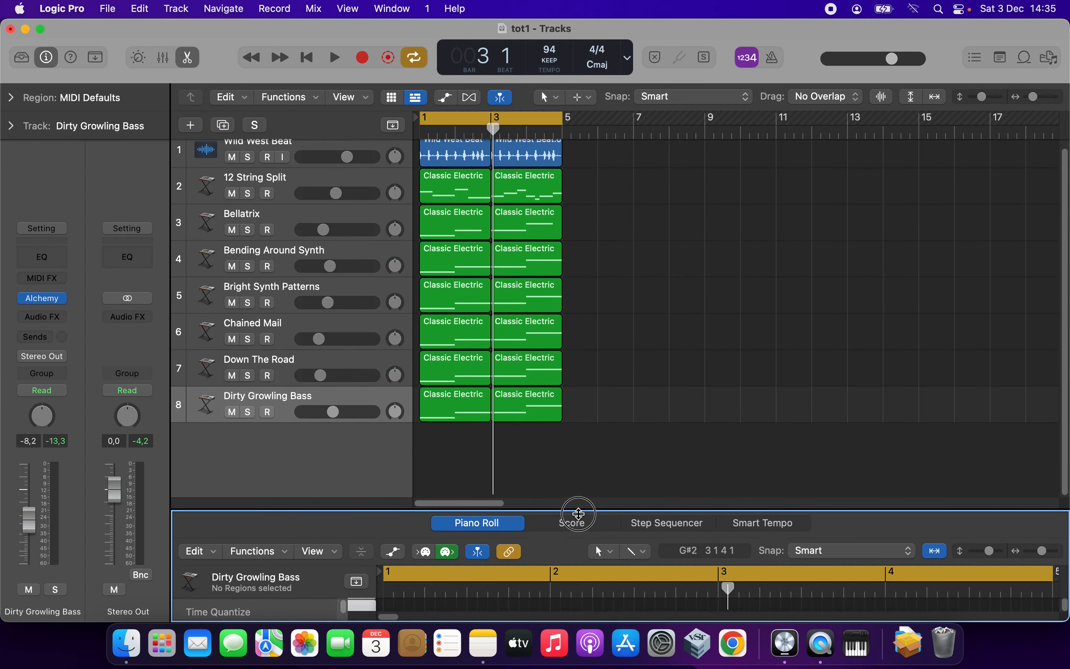
pyautogui.scroll(1, 666, 385)
pyautogui.moveTo(604, 422); pyautogui.dragTo(578, 160)
# Copy the two Wild West Beat regions from bar 5 to bar 1 on the same track.
pyautogui.click(588, 155)
pyautogui.keyDown('shift'); pyautogui.click(682, 149); pyautogui.keyUp('shift')
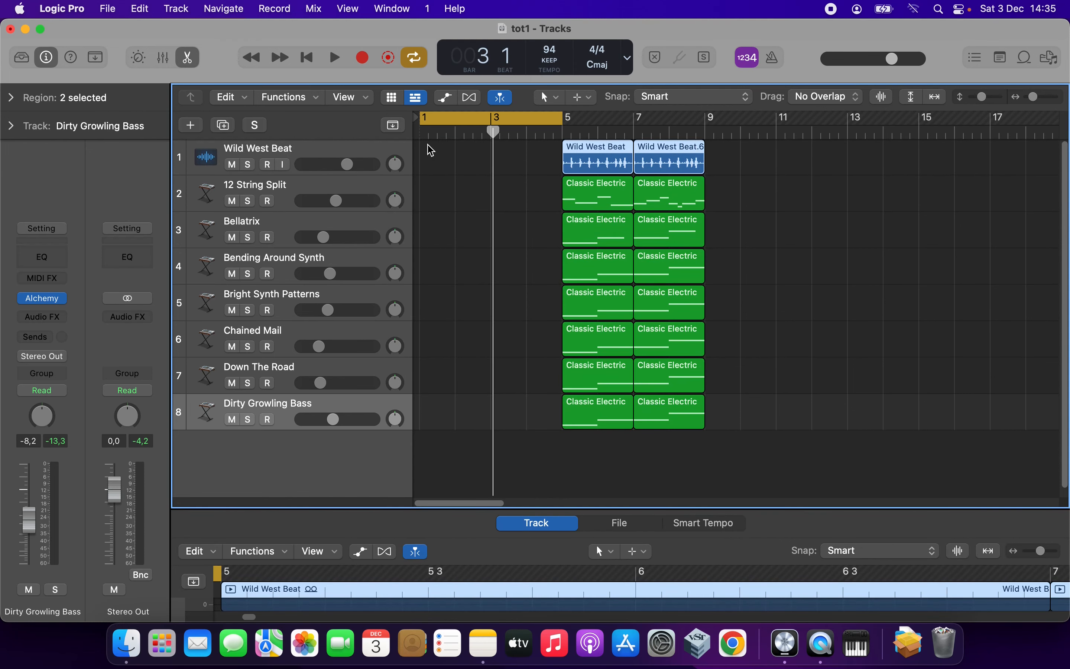
pyautogui.click(421, 135)
pyautogui.click(359, 152)
pyautogui.press('super+v')
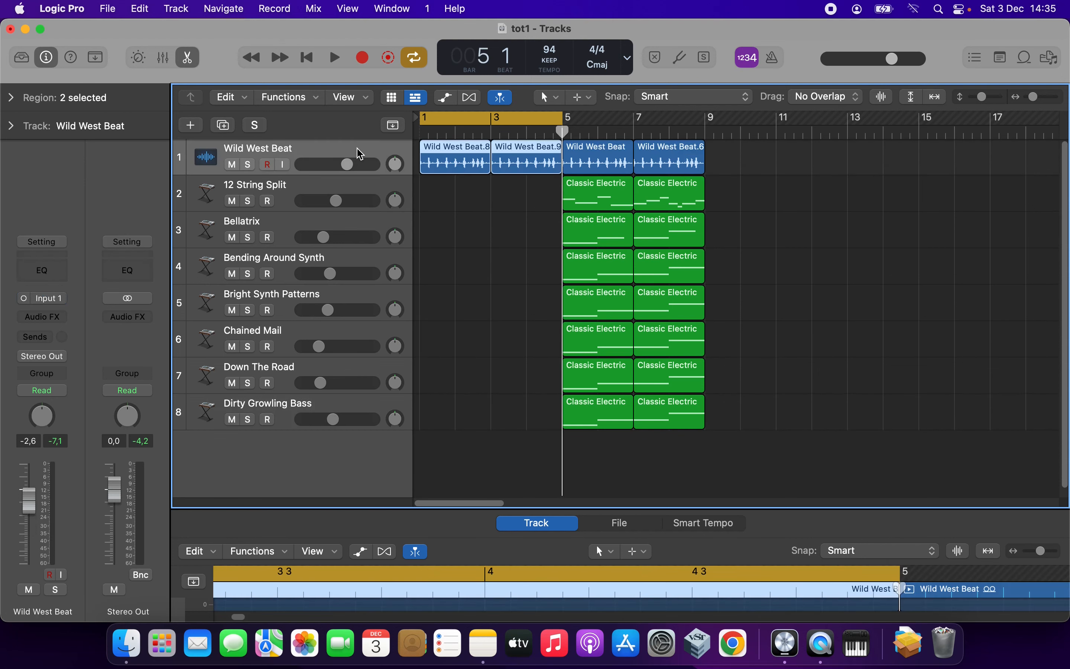
# Shorten the cycle range to bars 1–3 and create a two-bar MIDI region at bar 1 on the 12 String Split track.
pyautogui.click(491, 121)
pyautogui.moveTo(490, 121); pyautogui.dragTo(393, 124)
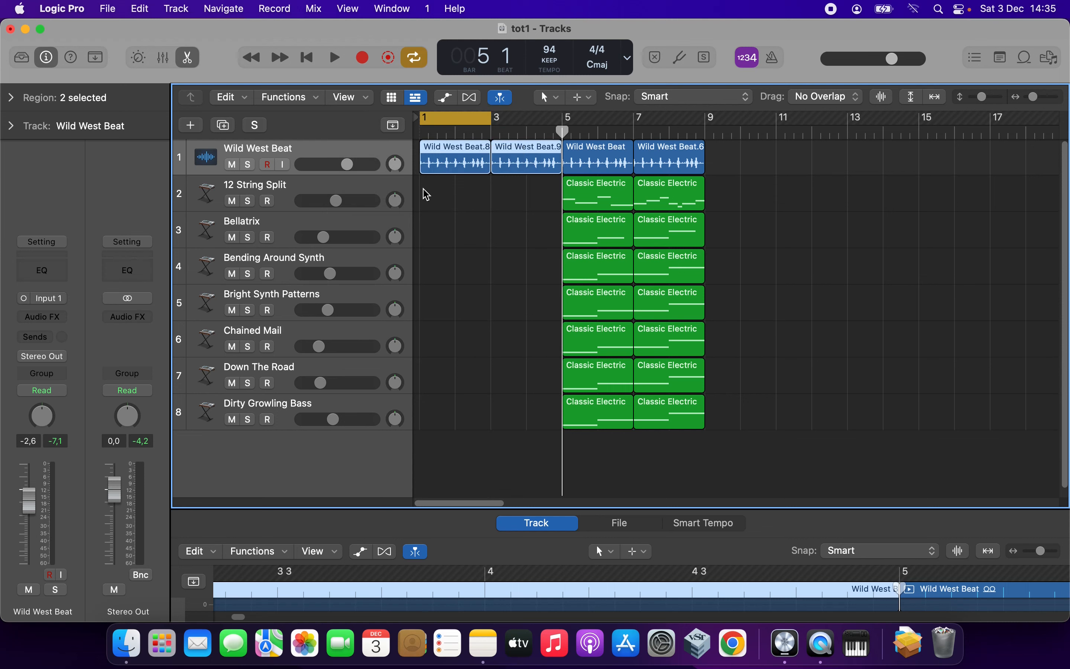
pyautogui.click(425, 192)
pyautogui.rightClick(424, 192)
pyautogui.click(440, 204)
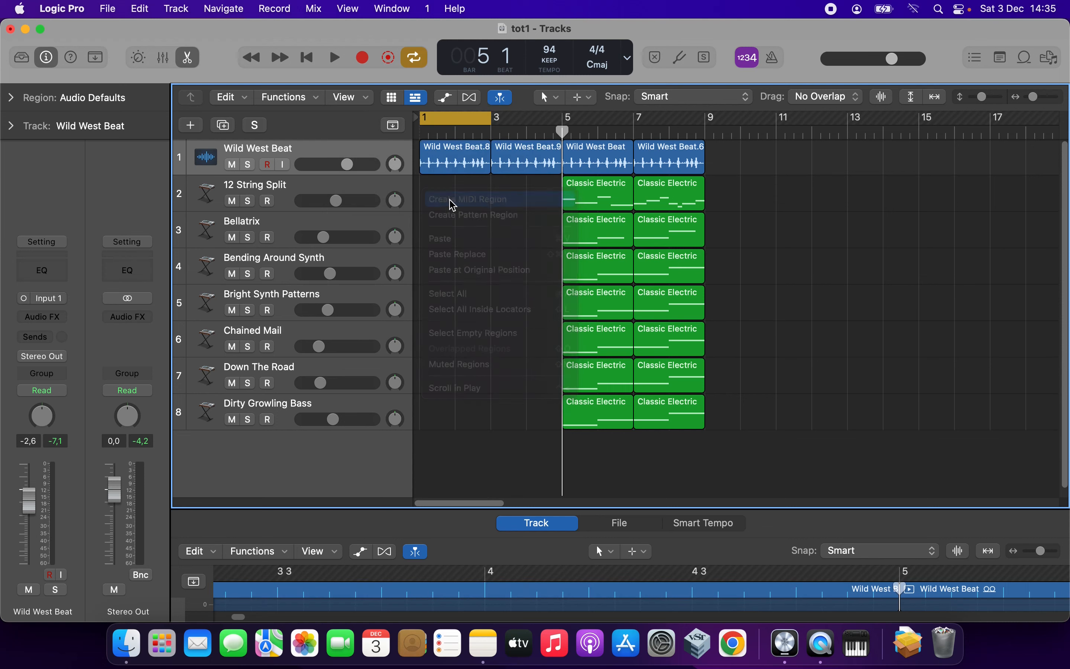
pyautogui.moveTo(455, 199); pyautogui.dragTo(490, 199)
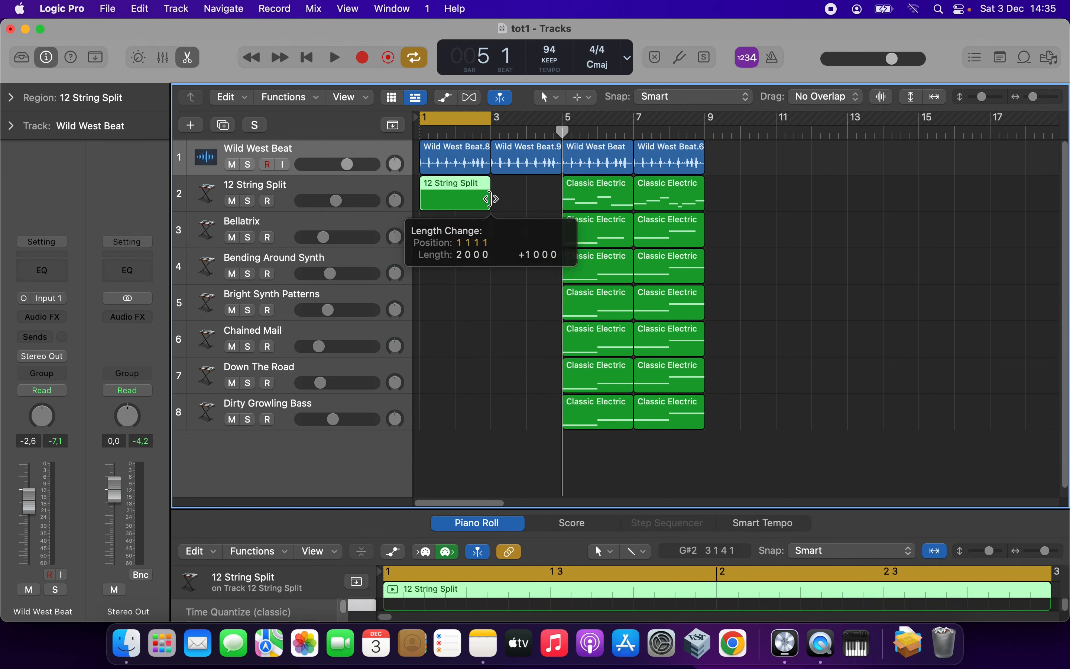
# Enlarge the piano roll for the new 12 String Split region and create a one-bar G3 note at its start.
pyautogui.click(515, 353)
pyautogui.moveTo(532, 510); pyautogui.dragTo(536, 246)
pyautogui.click(466, 203)
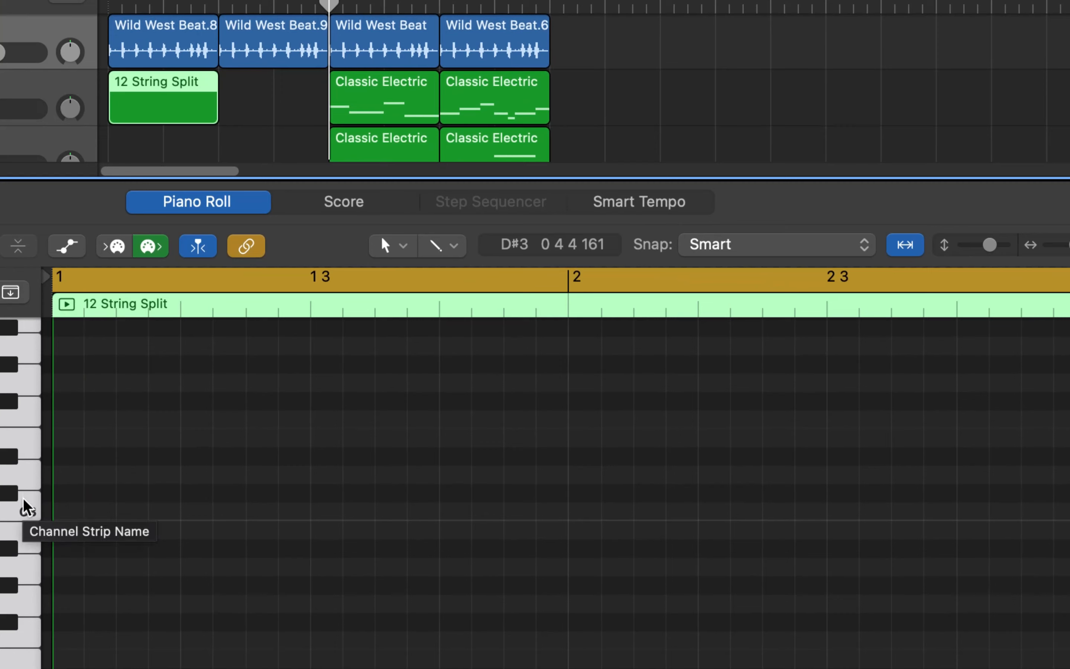
pyautogui.click(30, 381)
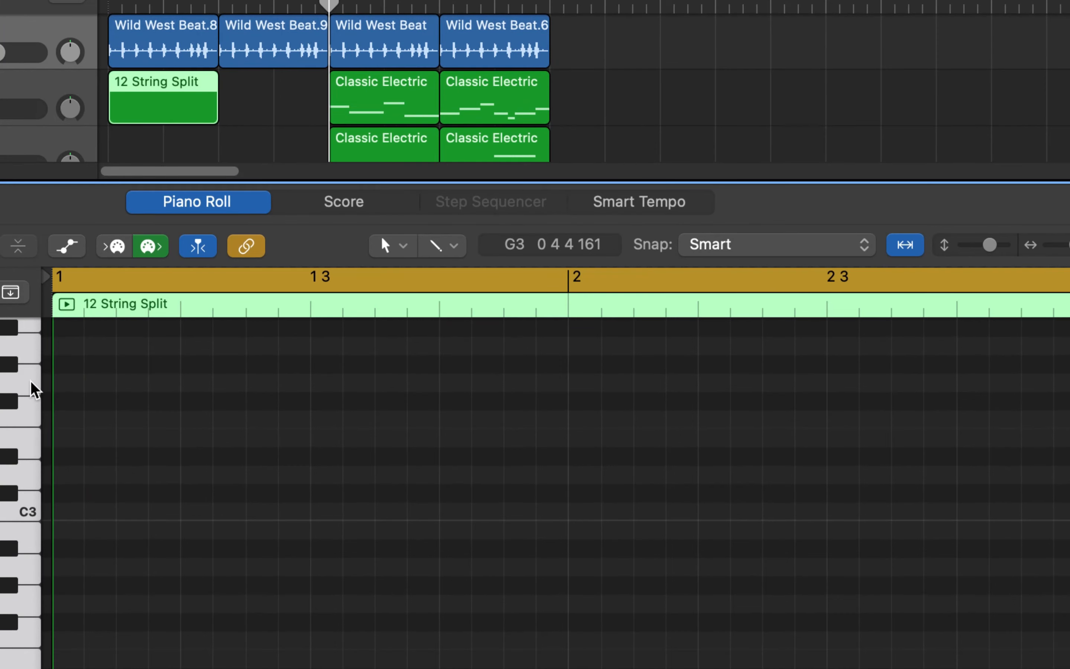
pyautogui.rightClick(64, 383)
pyautogui.click(90, 396)
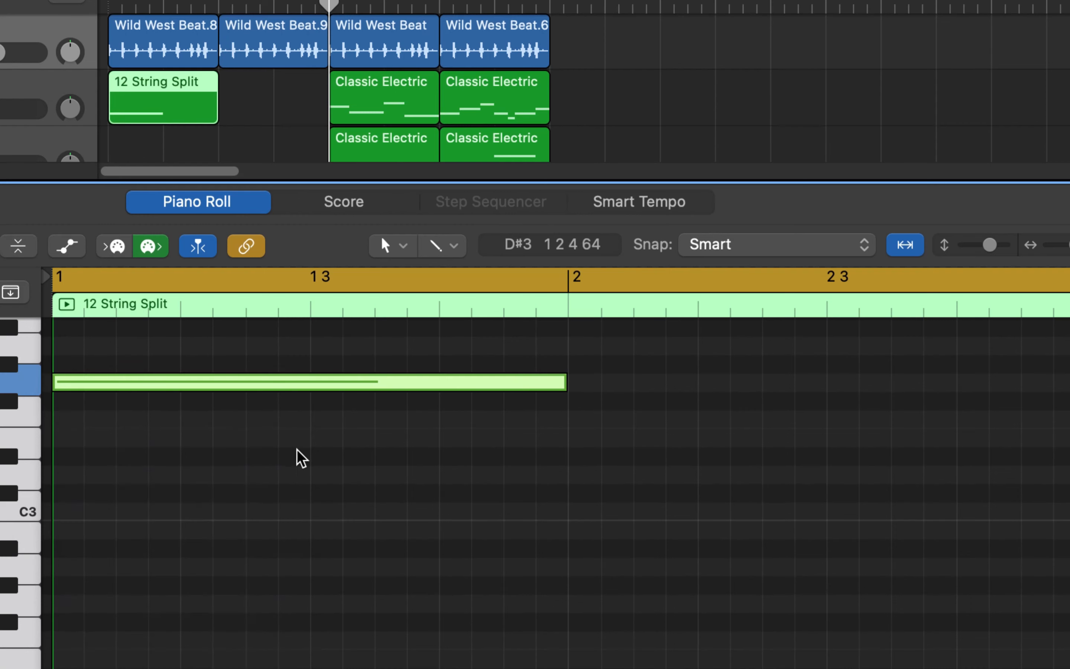
# Shorten the G3 note to half a bar, ending at 1 3, and play it back.
pyautogui.scroll(3, 322, 482)
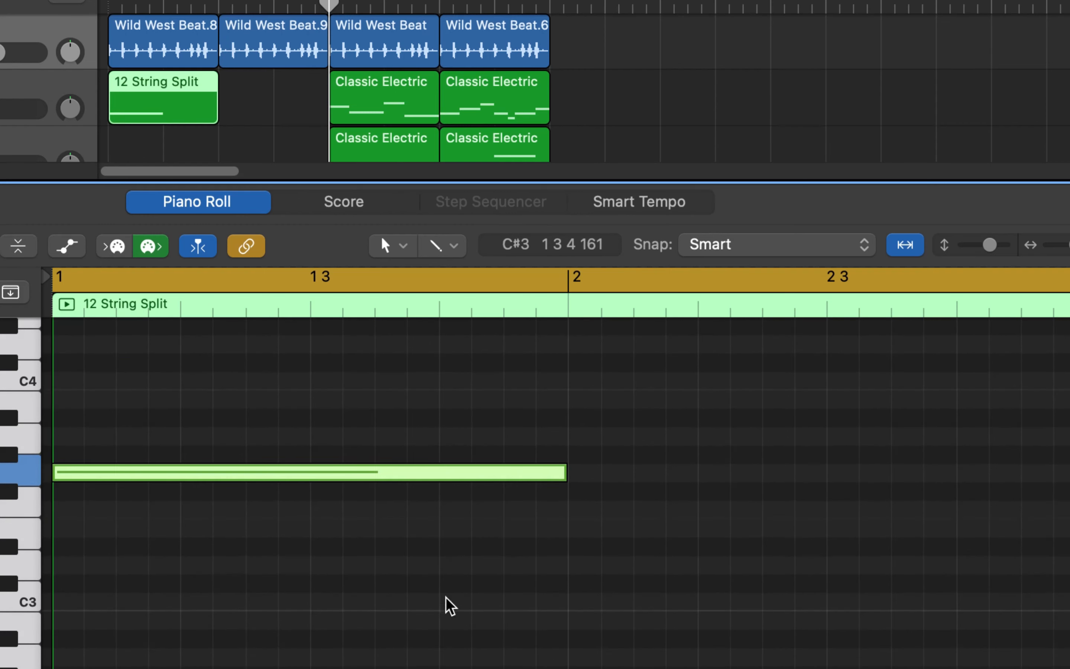
pyautogui.moveTo(565, 472); pyautogui.dragTo(308, 464)
pyautogui.press('space')
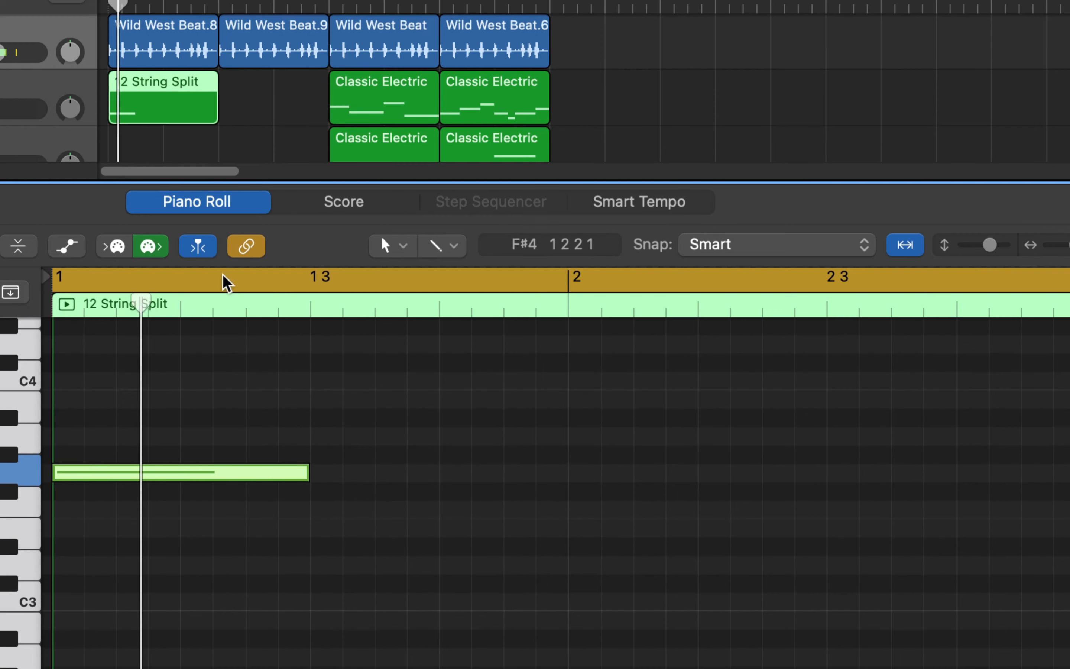
pyautogui.press('space')
# Add half-bar A#3 and D4 notes at bar 1 above the G3 note and play the chord back.
pyautogui.scroll(-1, 422, 525)
pyautogui.scroll(3, 423, 527)
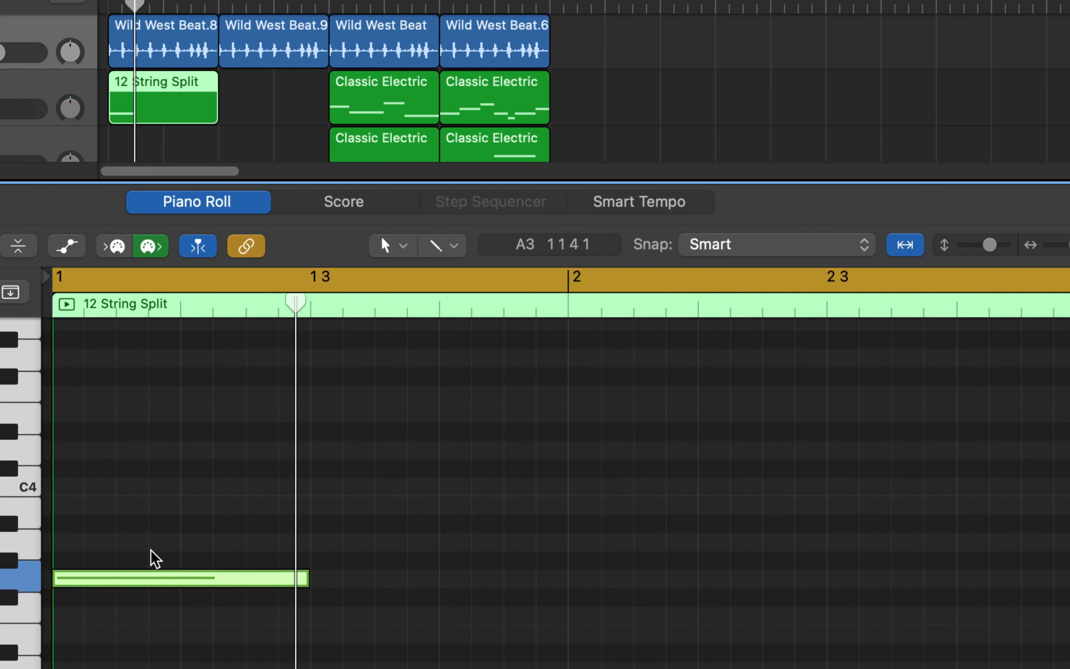
pyautogui.rightClick(61, 523)
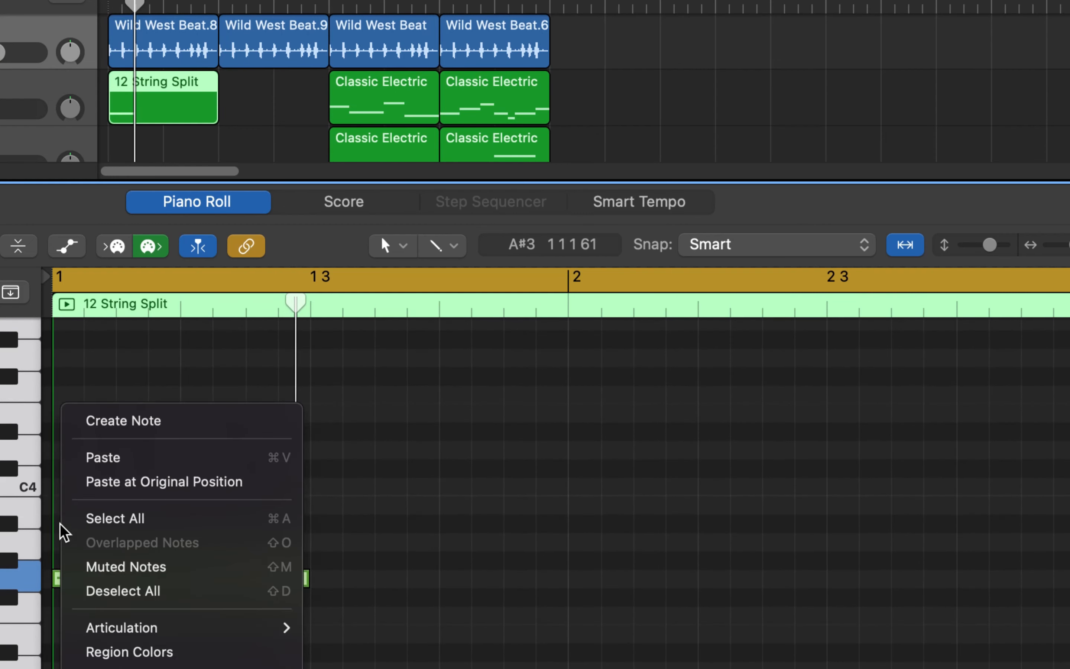
pyautogui.click(126, 421)
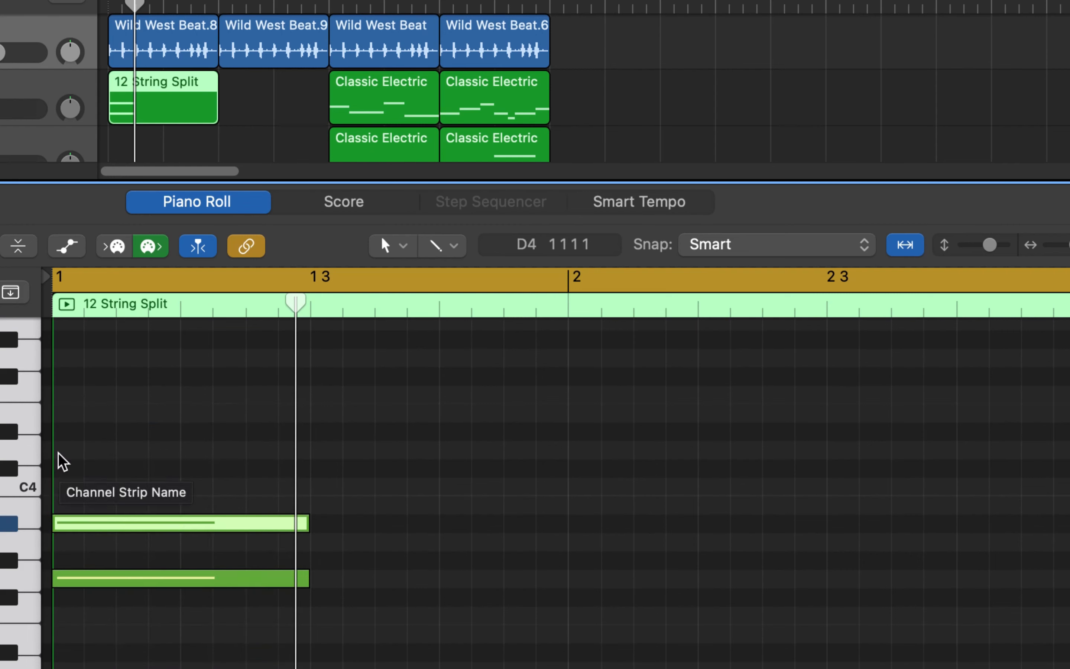
pyautogui.rightClick(62, 462)
pyautogui.click(129, 424)
pyautogui.press('space')
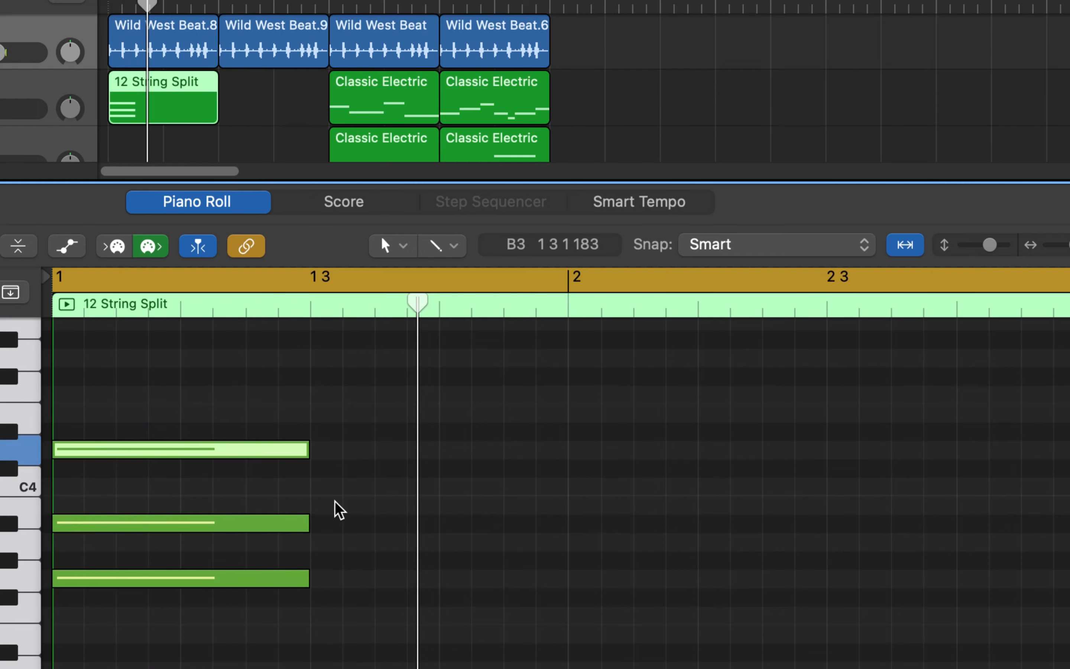
# Create a second chord of G3, A#3 and D4 at 1 3, with half-bar notes.
pyautogui.rightClick(326, 586)
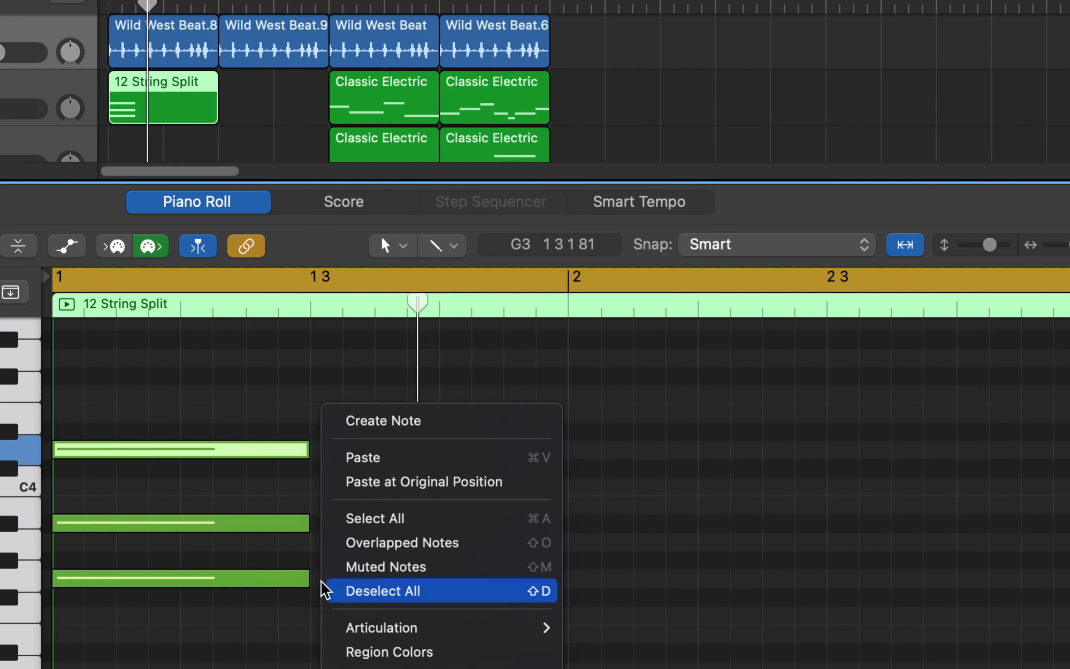
pyautogui.click(406, 434)
pyautogui.rightClick(324, 533)
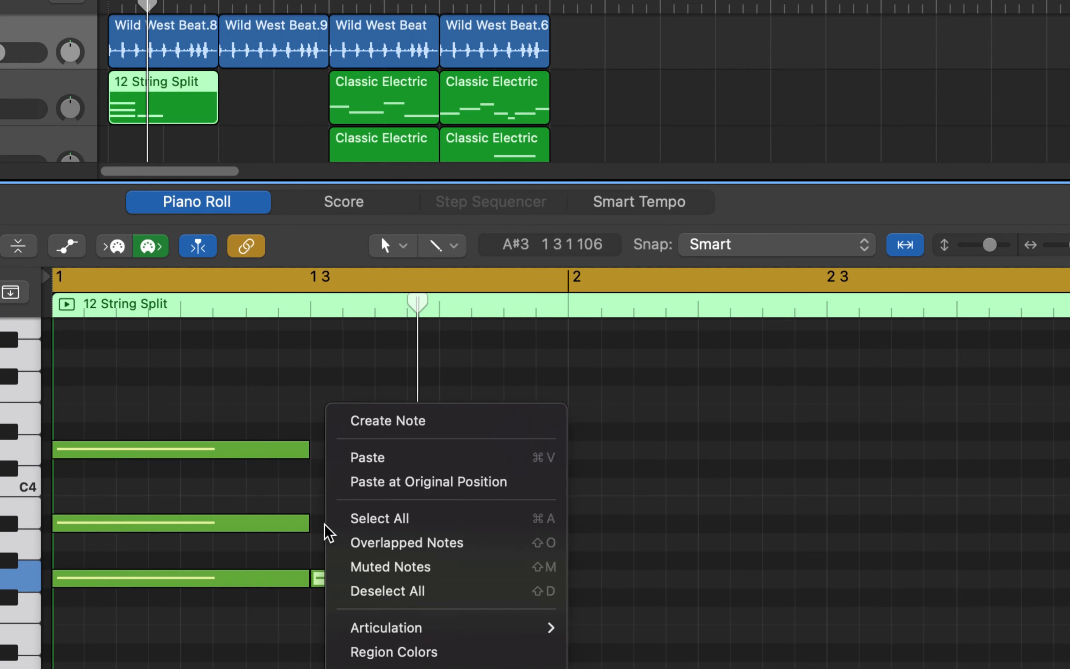
pyautogui.click(380, 433)
pyautogui.rightClick(320, 451)
pyautogui.click(356, 425)
pyautogui.click(356, 424)
pyautogui.rightClick(317, 453)
pyautogui.click(365, 447)
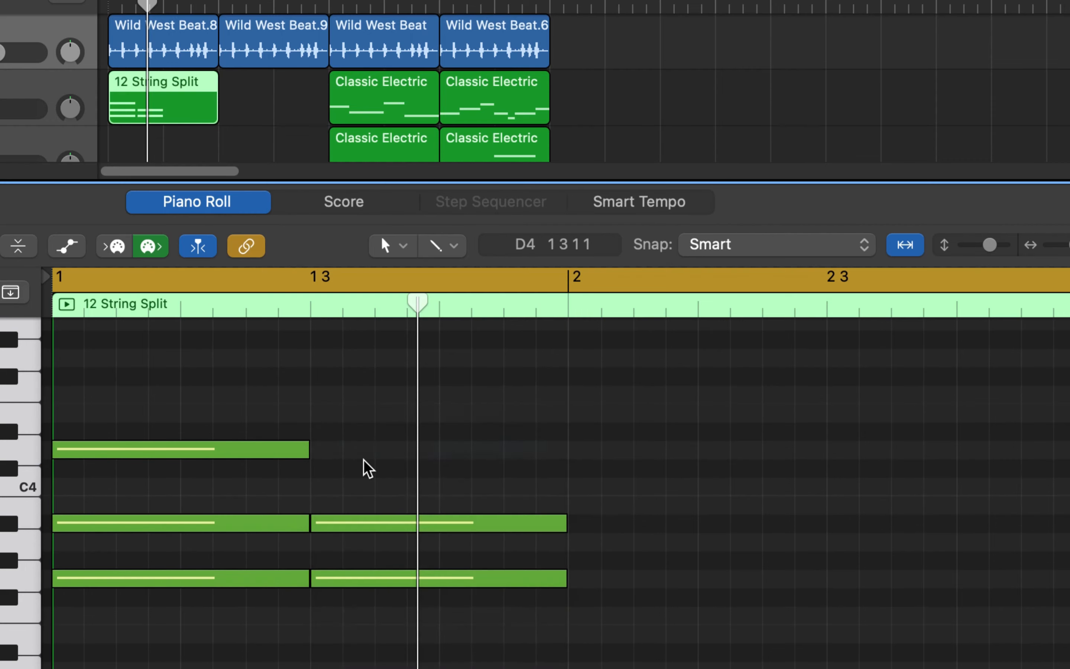
# Play the chords and shorten the three notes at 1 3 to one beat, ending at 1 4.
pyautogui.press('space')
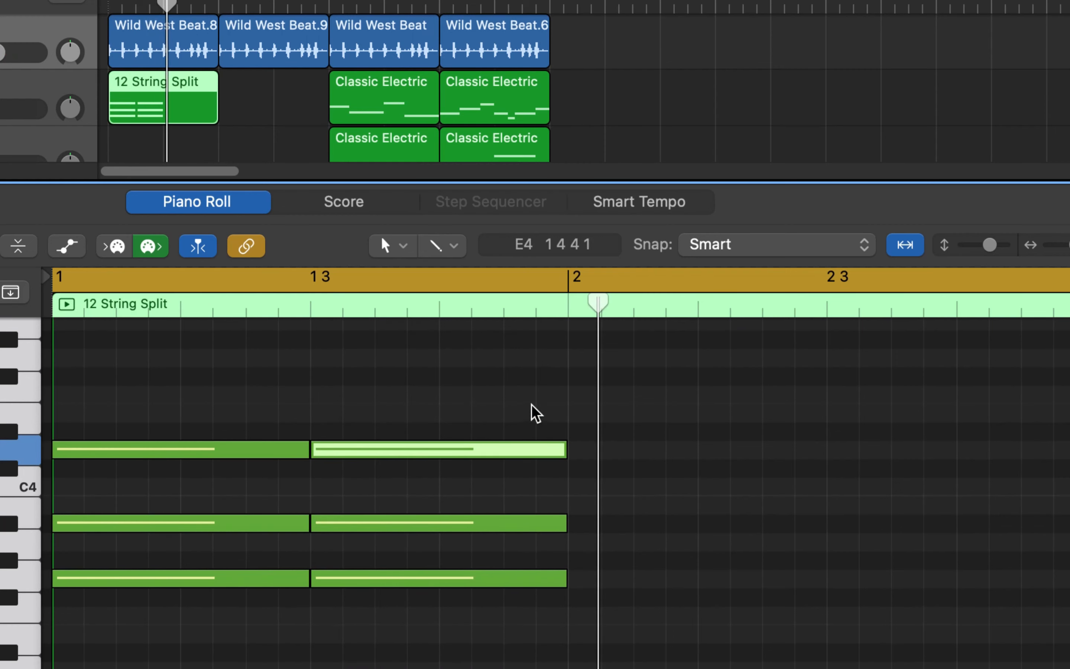
pyautogui.moveTo(537, 405); pyautogui.dragTo(602, 621)
pyautogui.moveTo(565, 455); pyautogui.dragTo(437, 452)
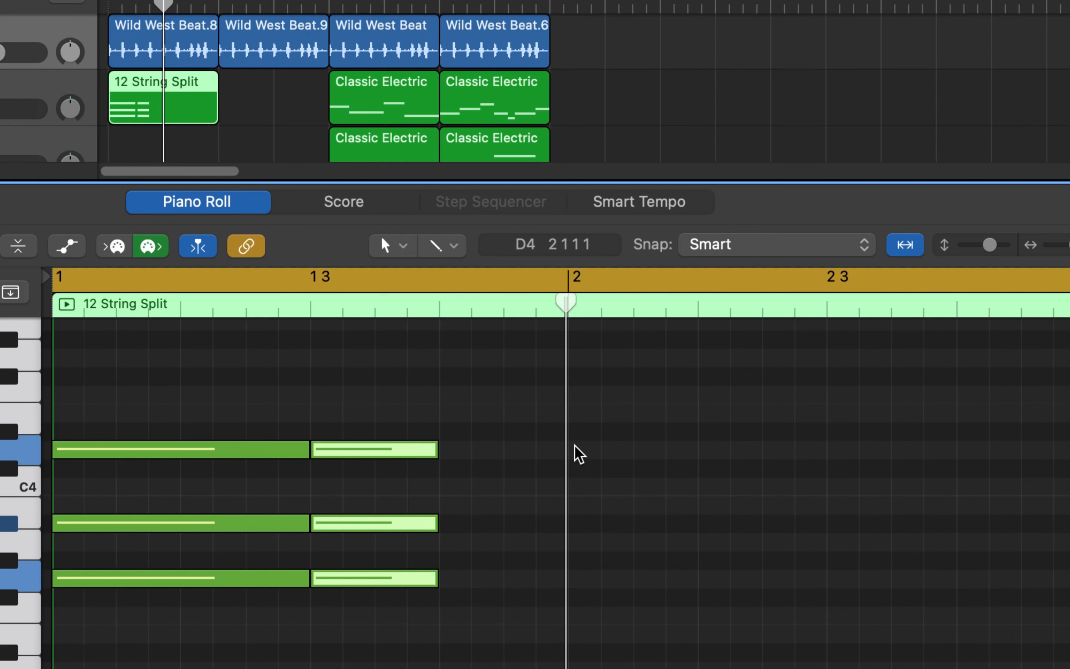
# Create a half-bar chord of F3, A#3 and D4 at bar 2 and play it back.
pyautogui.rightClick(574, 623)
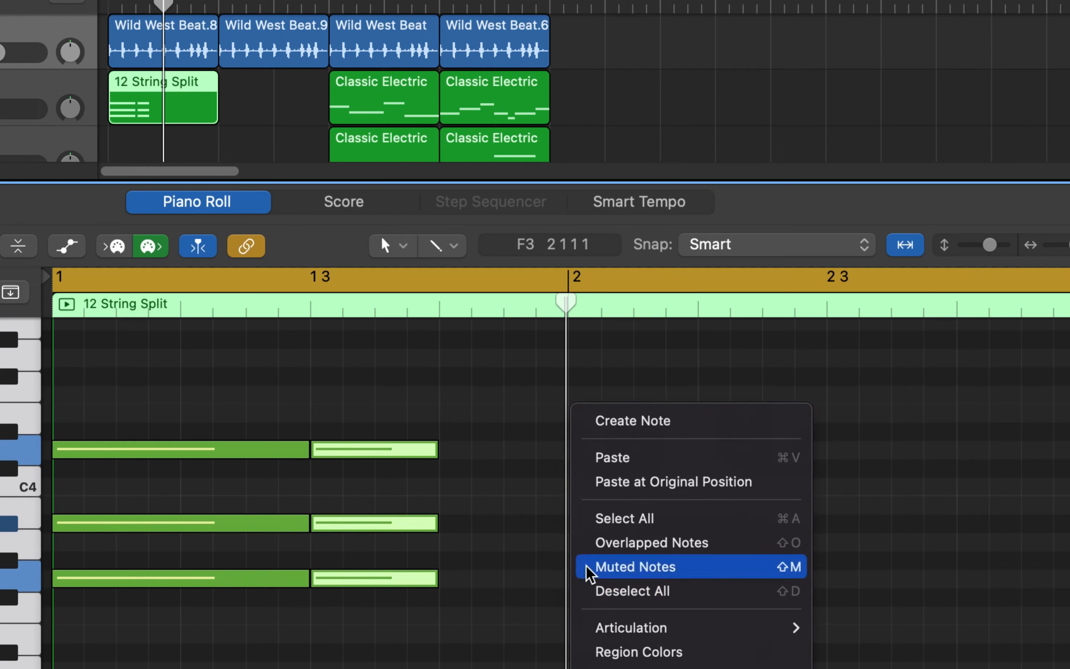
pyautogui.click(633, 429)
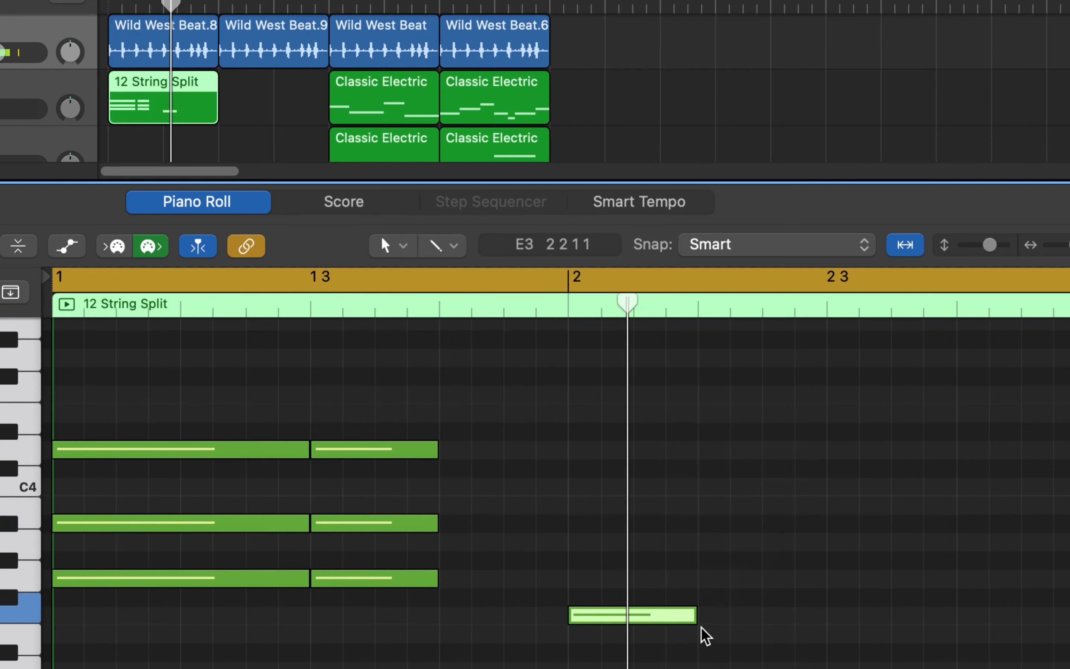
pyautogui.moveTo(697, 617); pyautogui.dragTo(825, 618)
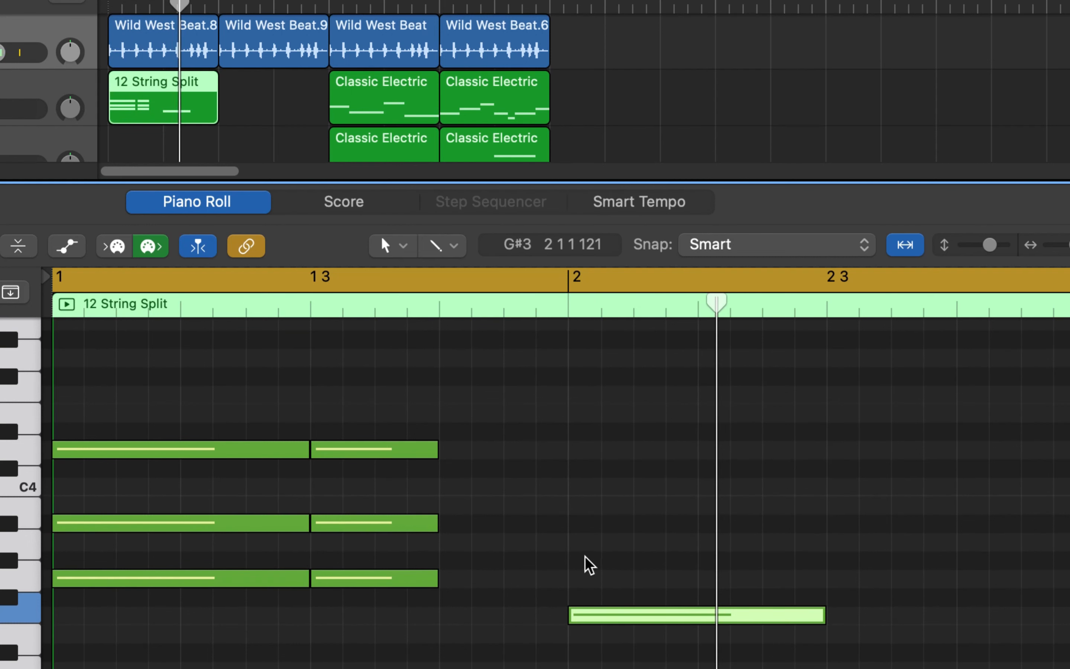
pyautogui.rightClick(579, 531)
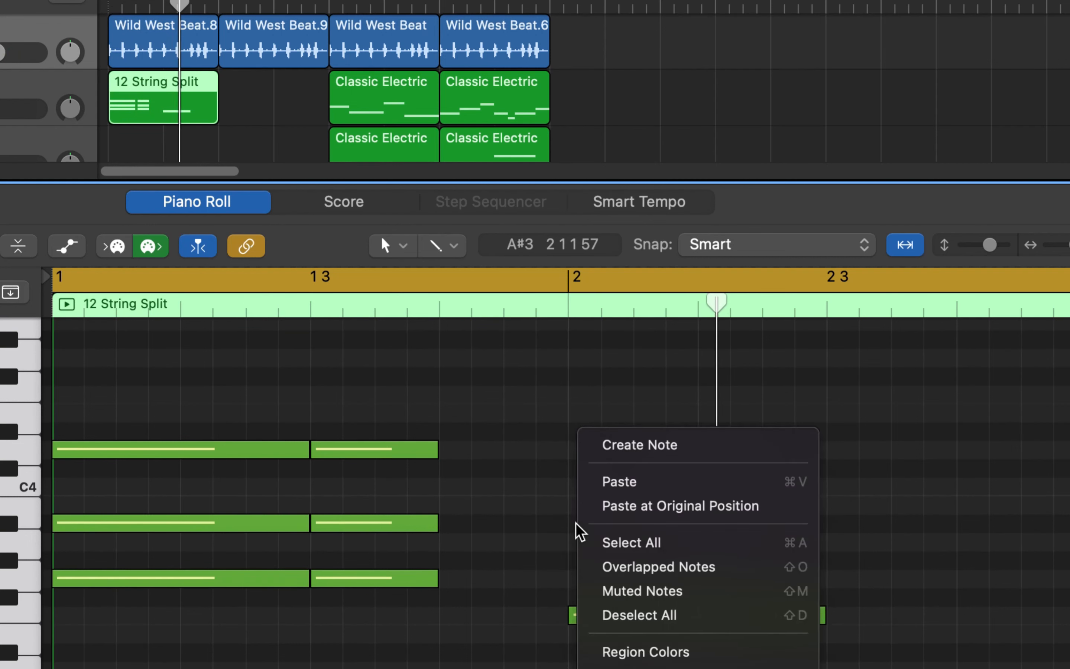
pyautogui.click(615, 455)
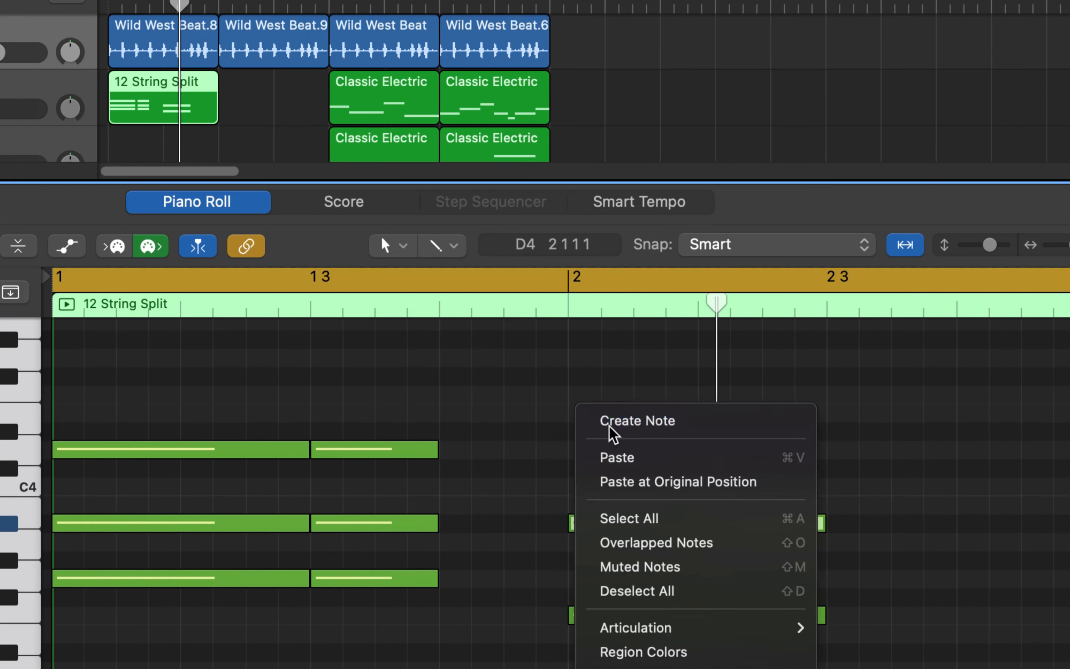
pyautogui.click(610, 422)
pyautogui.press('space')
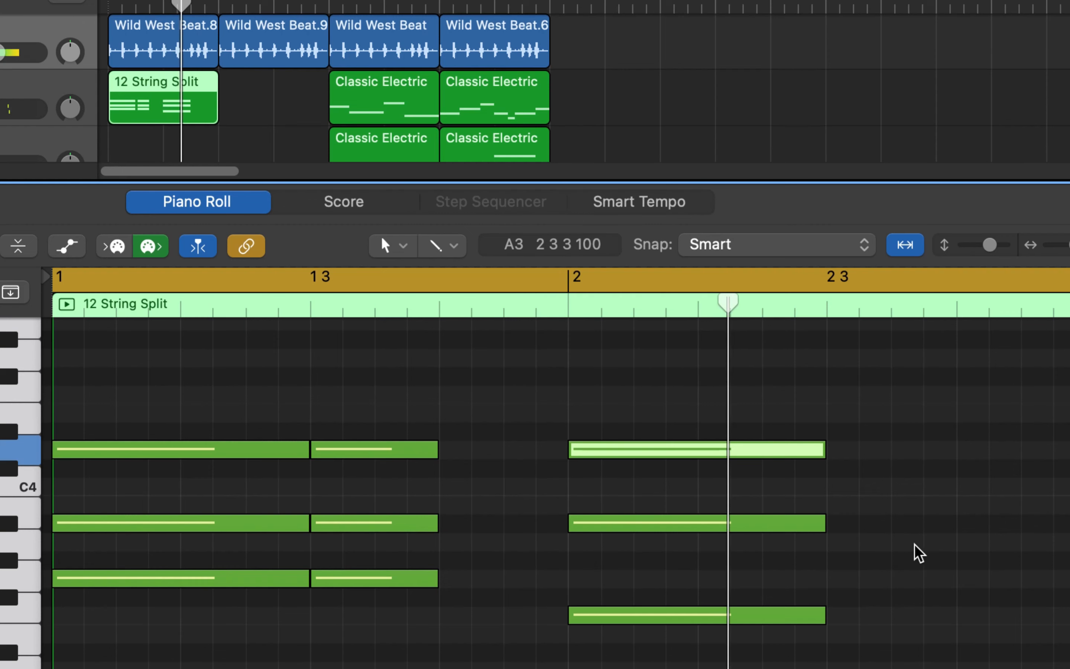
# Create an F3 note at 2 3, shorten it to one beat and play it back.
pyautogui.rightClick(842, 619)
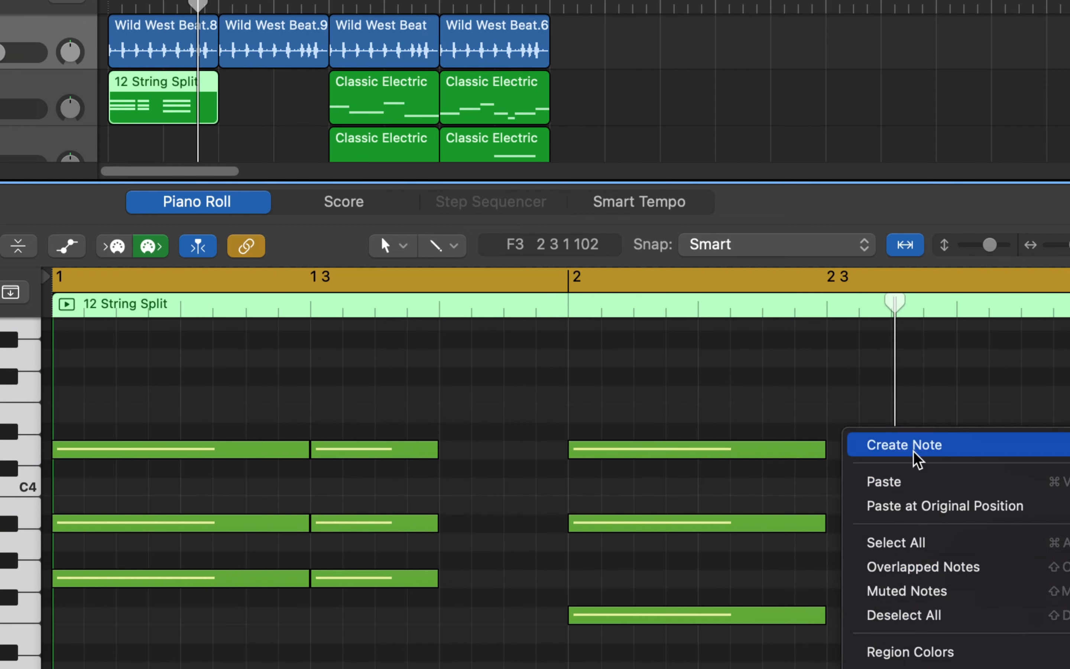
pyautogui.click(890, 444)
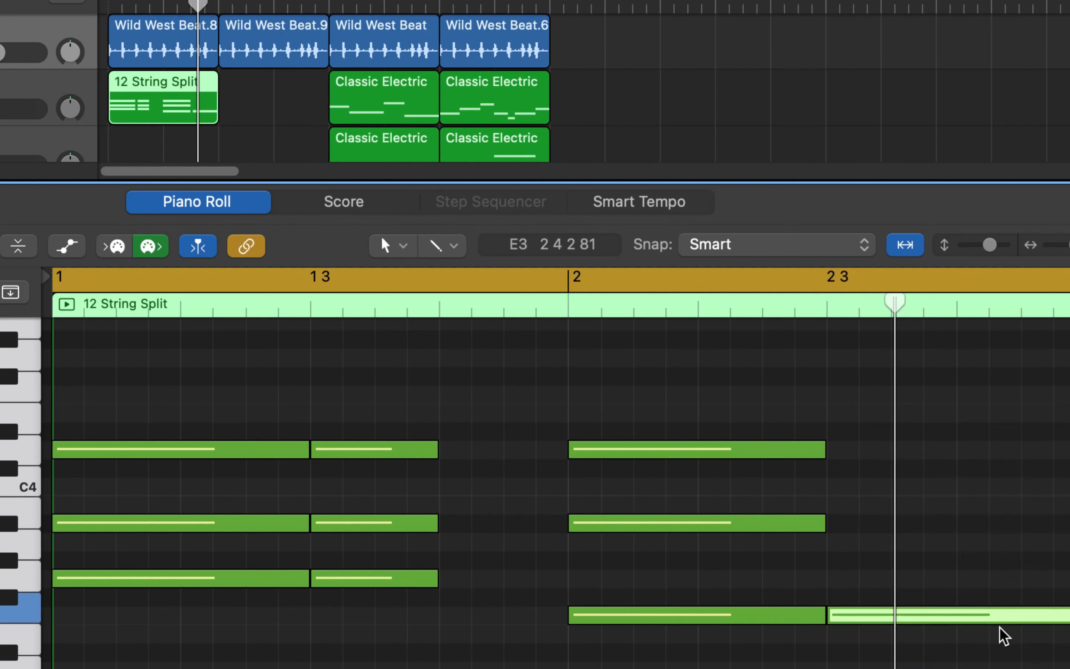
pyautogui.click(1069, 612)
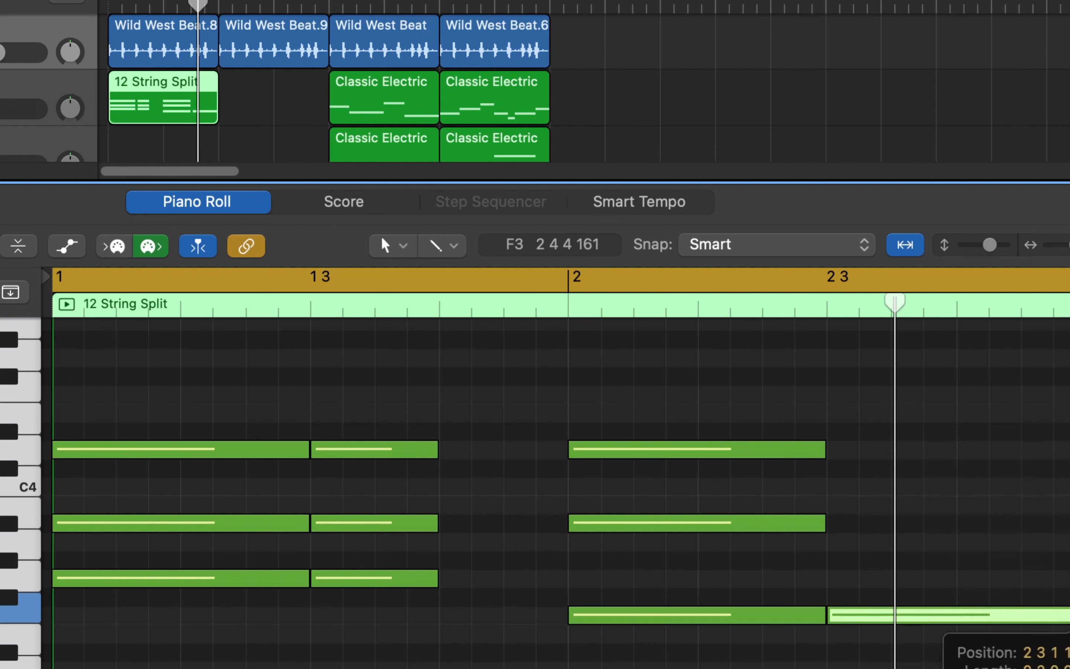
pyautogui.click(938, 641)
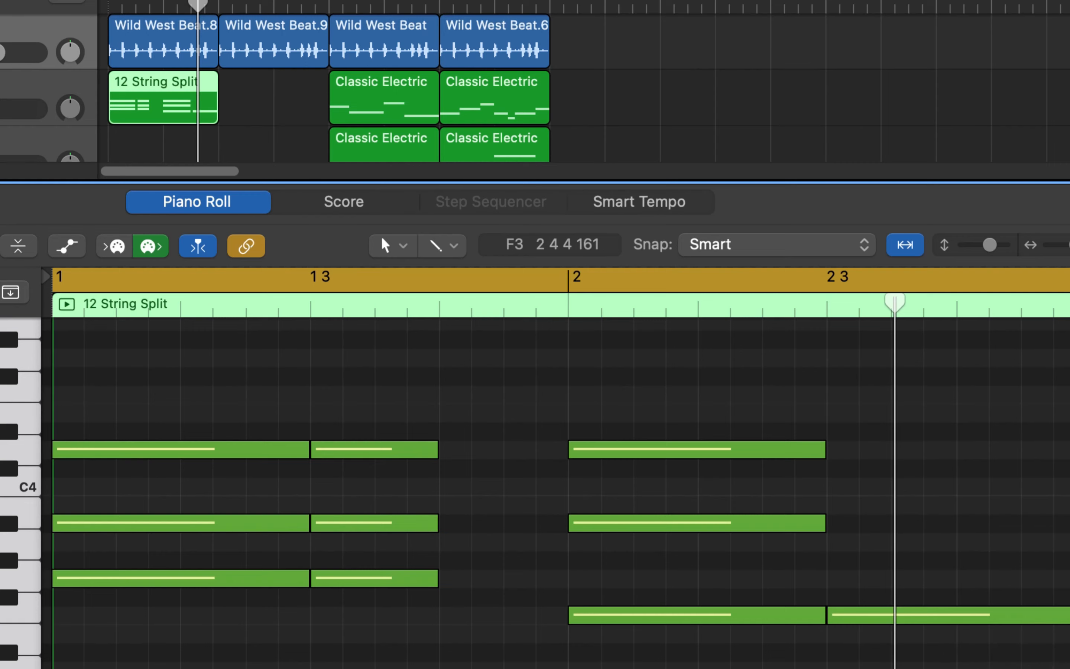
pyautogui.moveTo(1068, 615); pyautogui.dragTo(908, 628)
pyautogui.press('space')
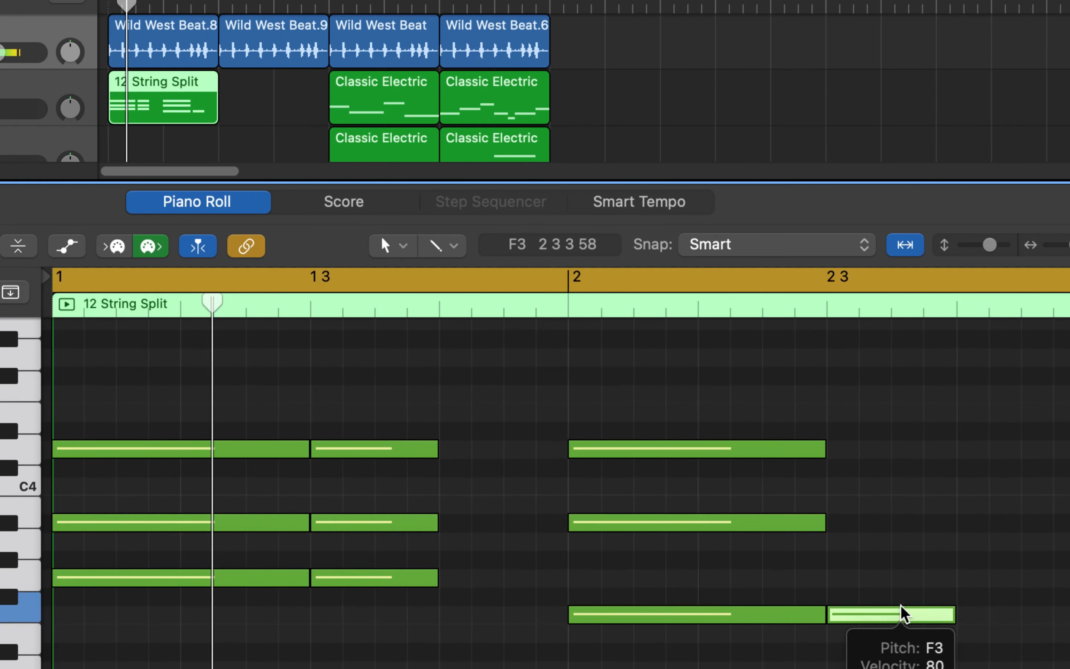
# Add one-beat G3 and C4 notes above the F3 note at 2 3 to complete the chord.
pyautogui.click(841, 583)
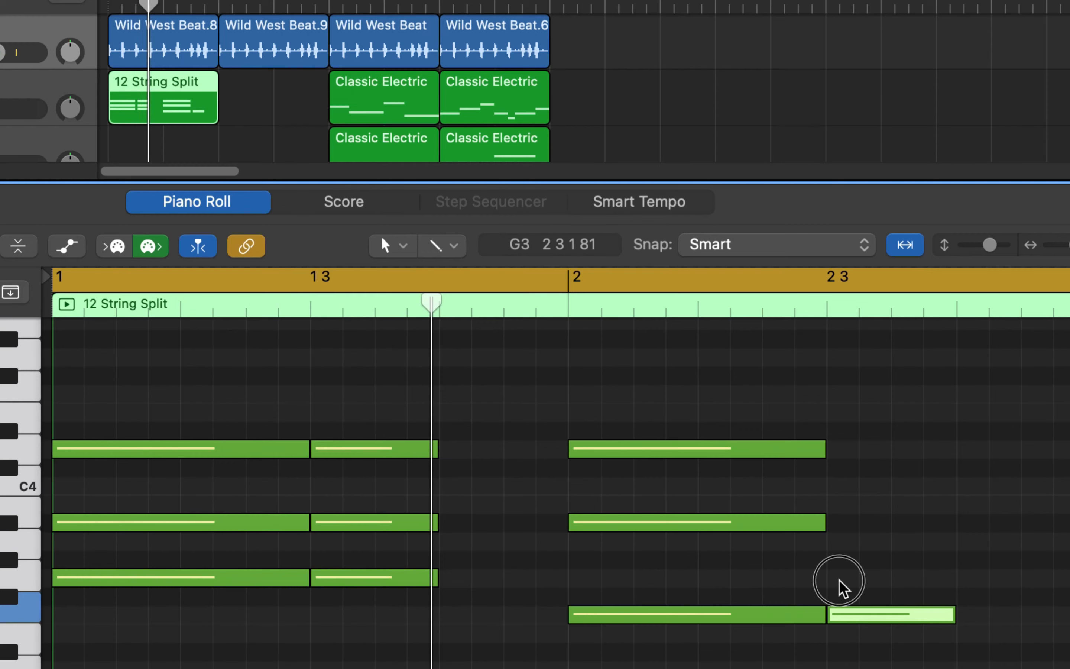
pyautogui.rightClick(839, 575)
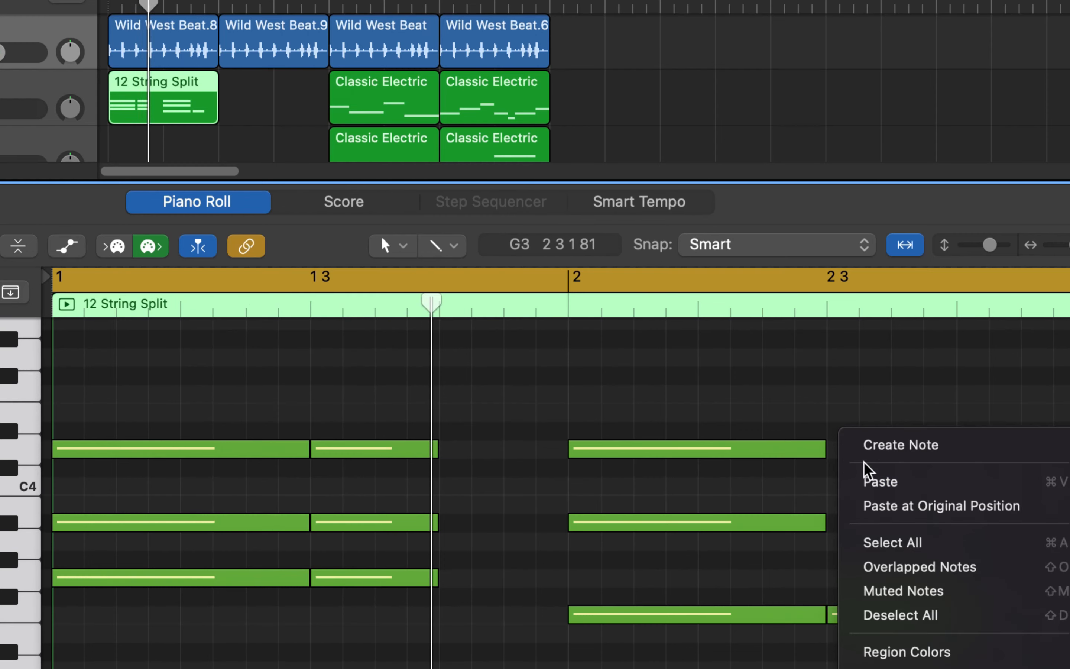
pyautogui.click(871, 445)
pyautogui.click(879, 575)
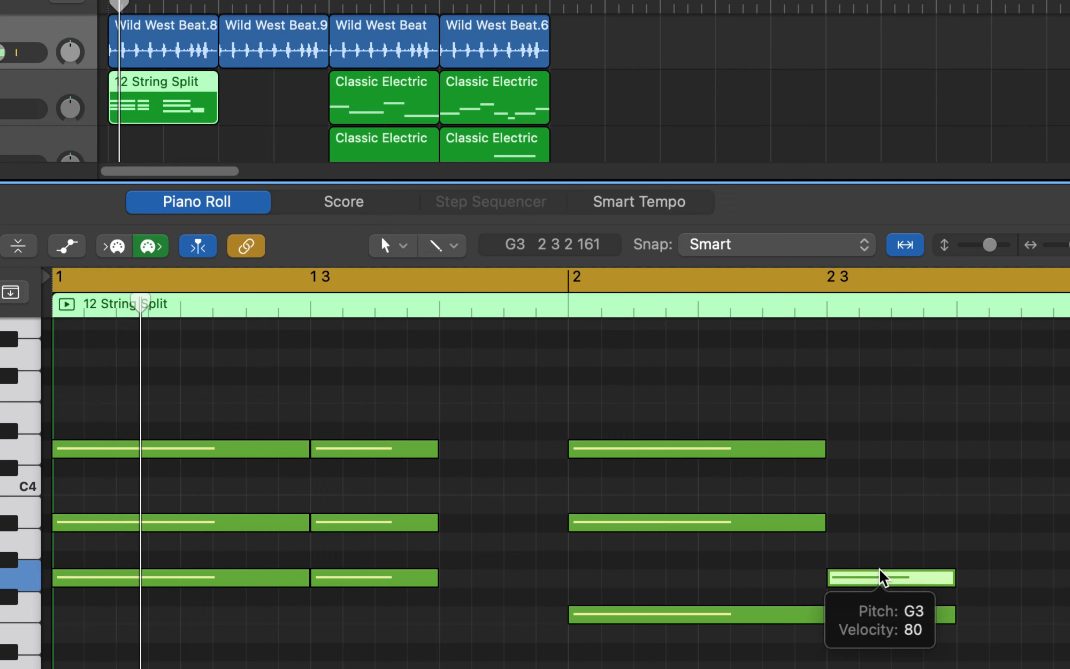
pyautogui.rightClick(839, 491)
pyautogui.click(898, 422)
pyautogui.click(908, 476)
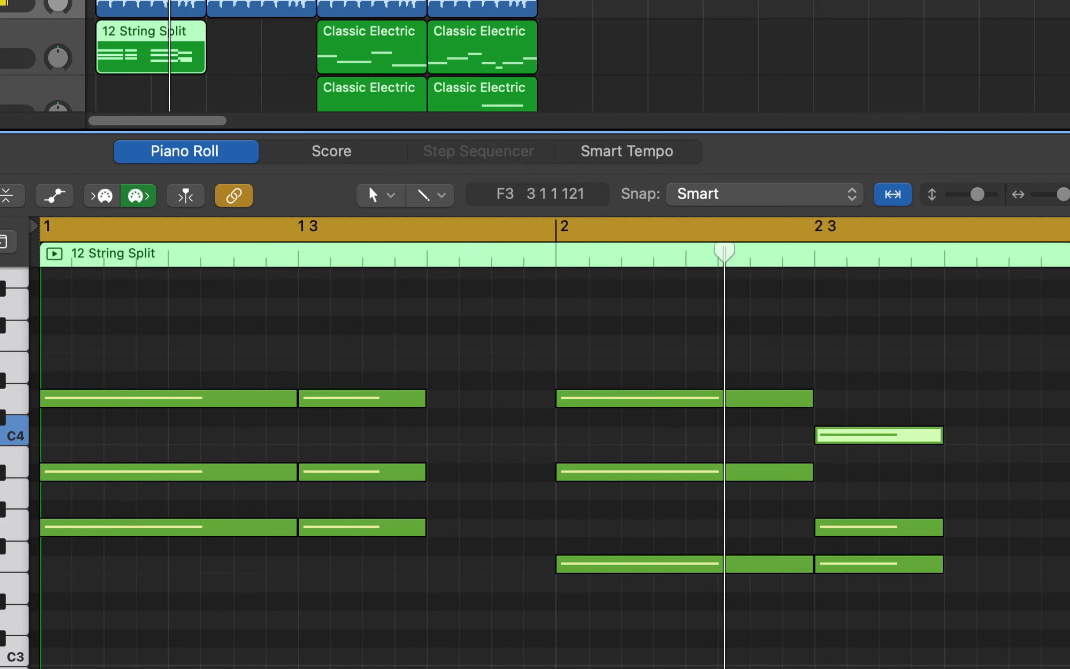
# Create a one-beat chord of D3, G3 and A3 at 2 4.
pyautogui.rightClick(960, 627)
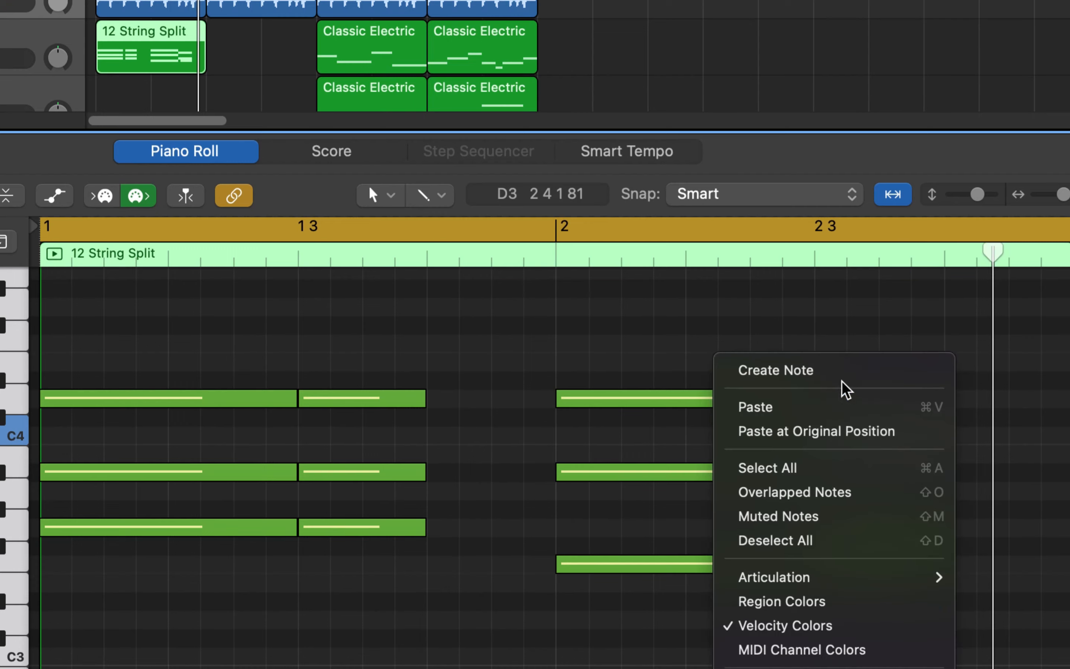
pyautogui.click(852, 383)
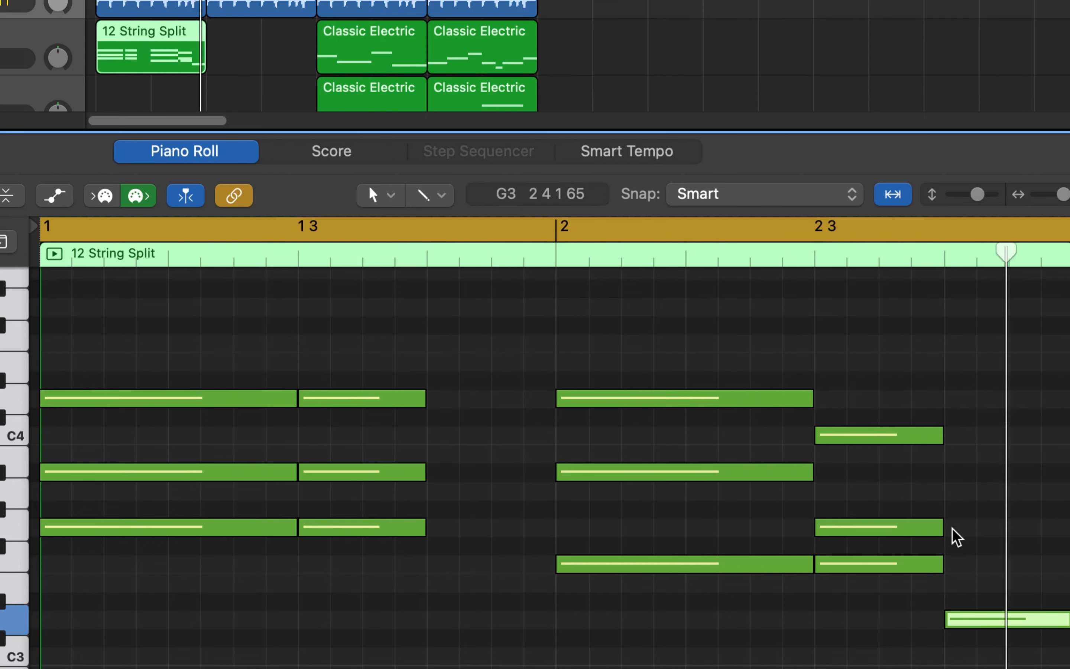
pyautogui.rightClick(955, 538)
pyautogui.click(829, 376)
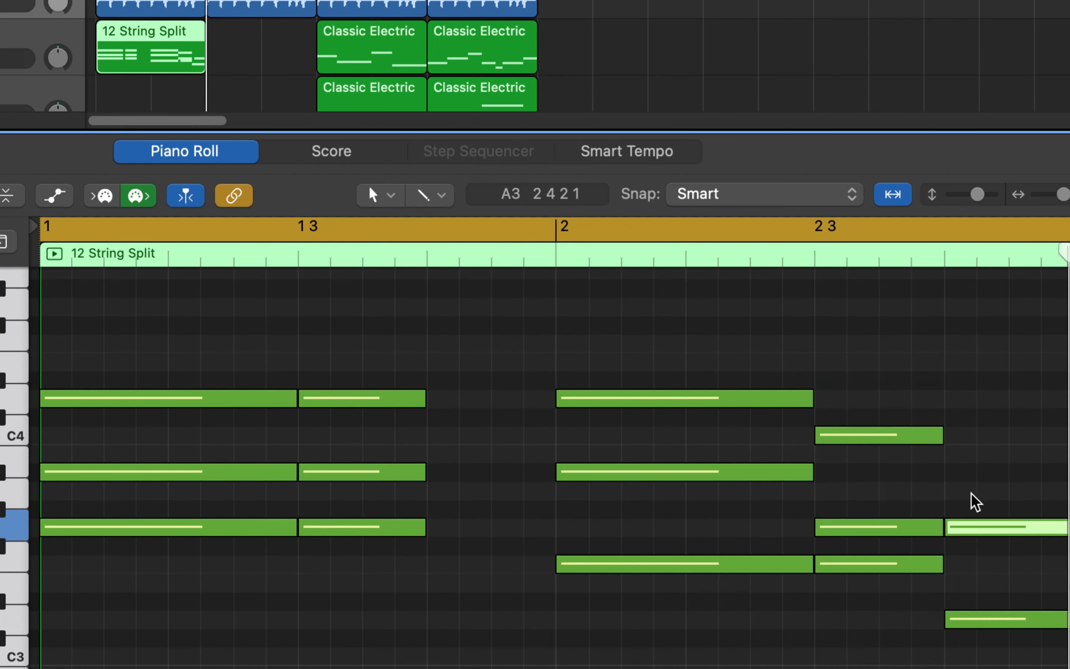
pyautogui.rightClick(957, 499)
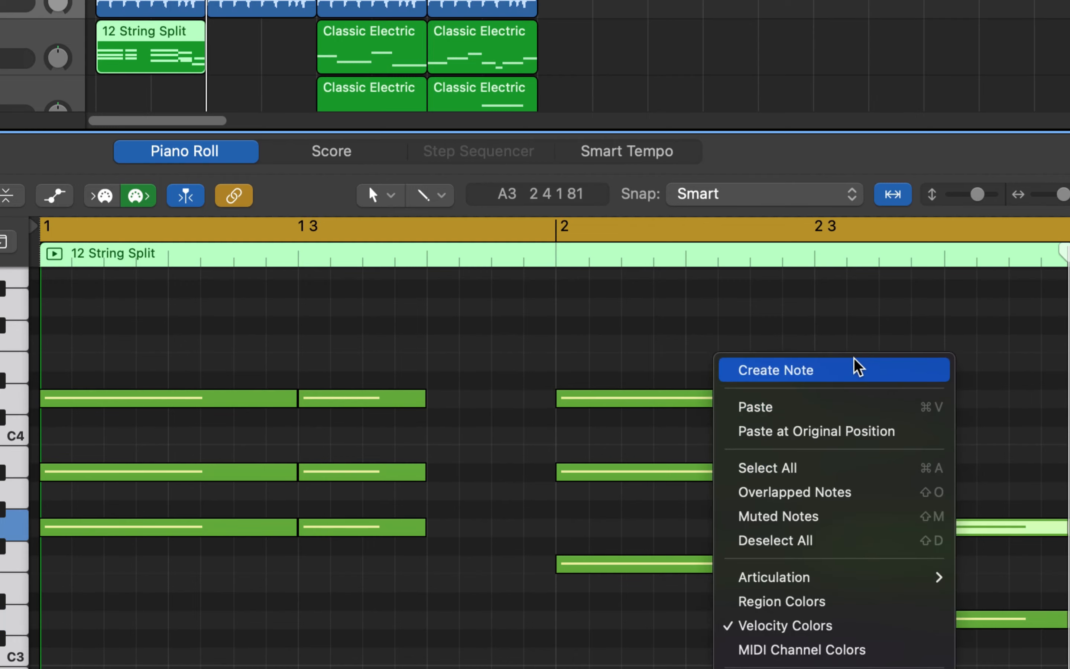
pyautogui.click(857, 373)
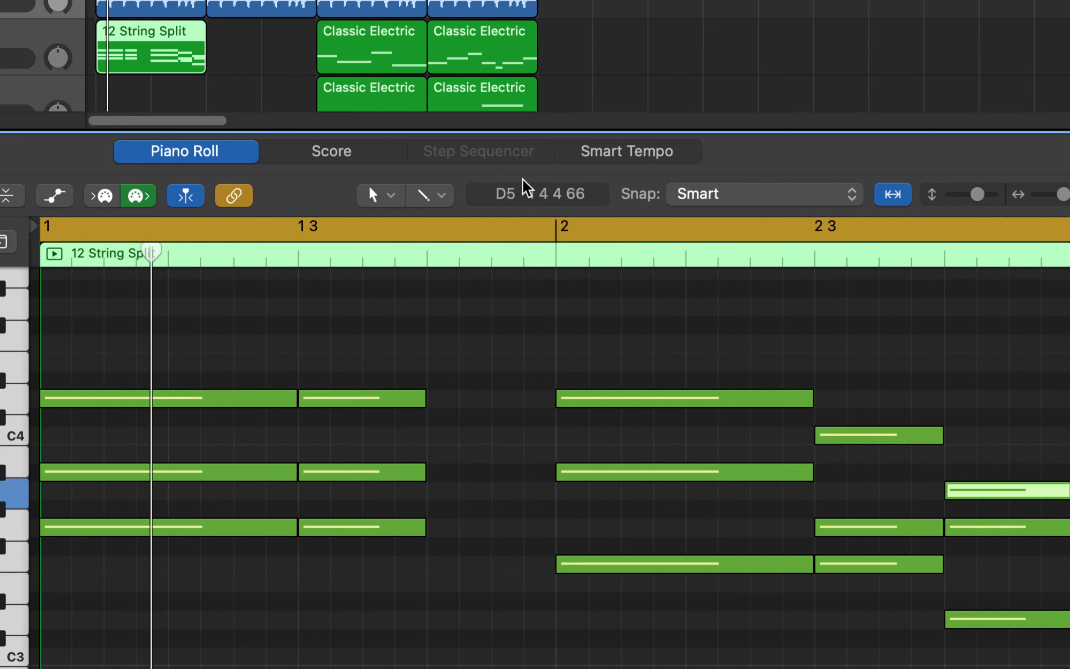
# Create a two-bar MIDI region at bar 3 on the 12 String Split track and shift the cycle range to bars 3–5.
pyautogui.rightClick(218, 48)
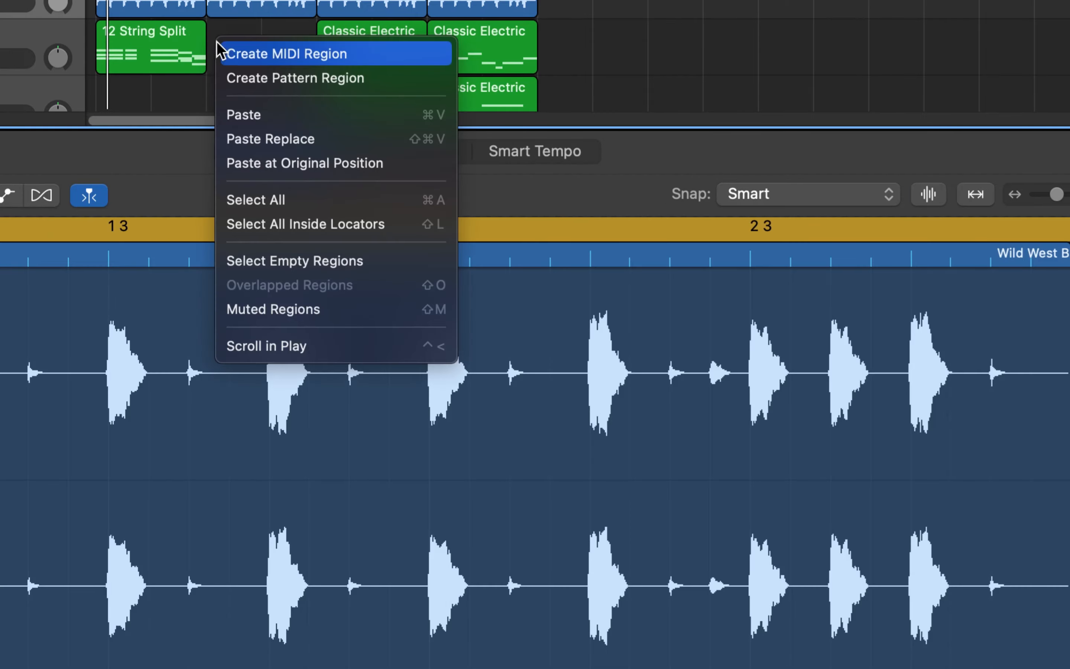
pyautogui.click(241, 57)
pyautogui.moveTo(257, 62); pyautogui.dragTo(313, 66)
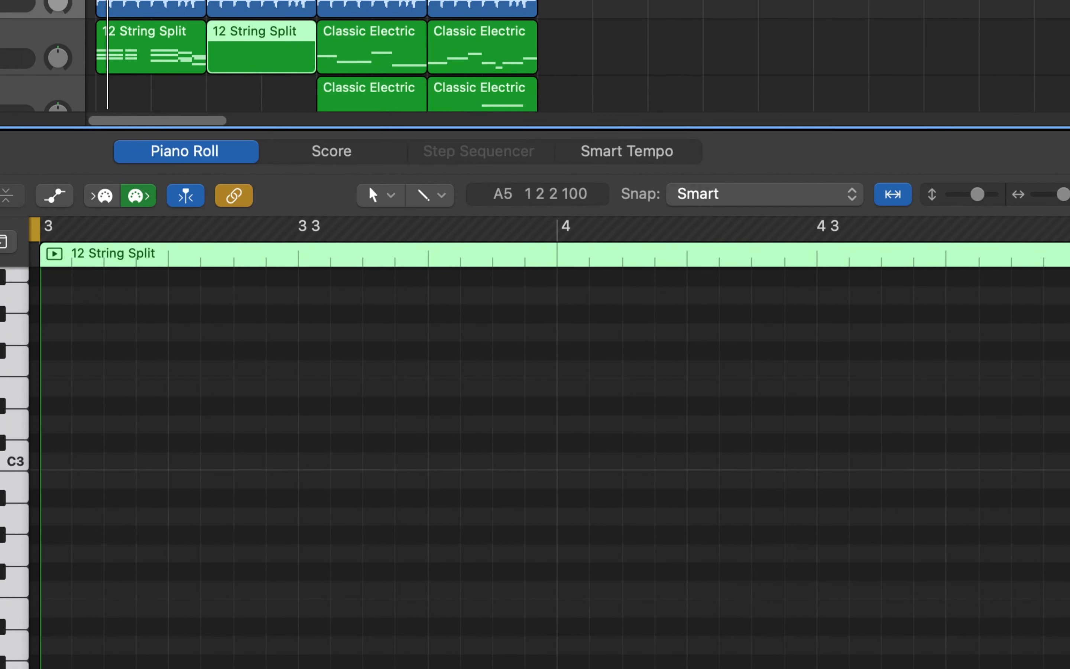
pyautogui.moveTo(170, 1); pyautogui.dragTo(274, 1)
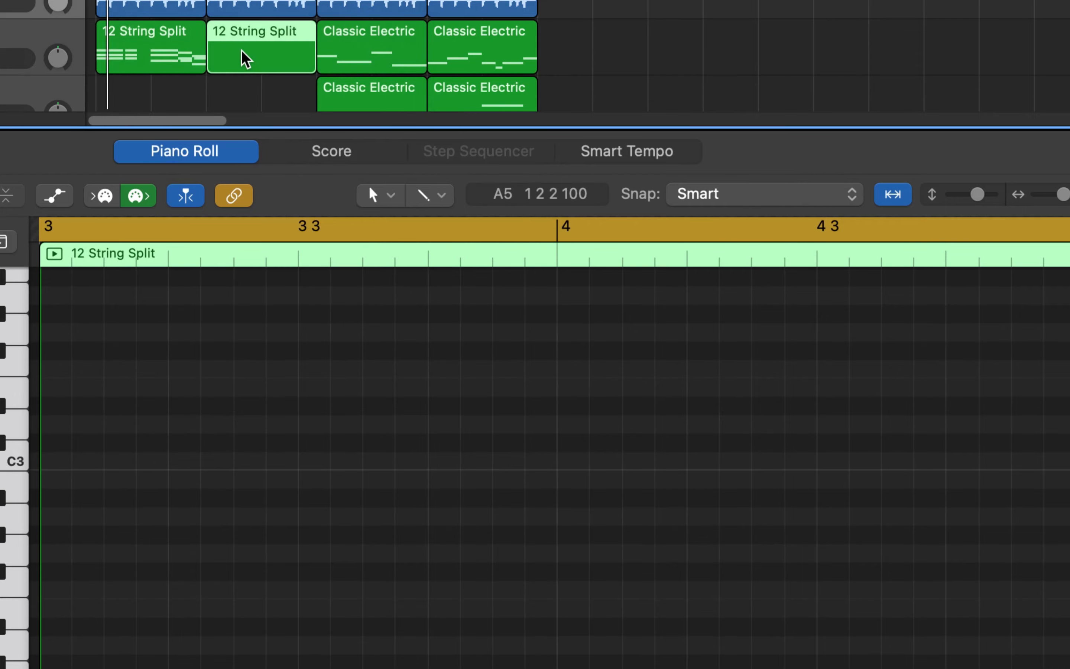
# Review the chord notes in the first 12 String Split region and return to the empty region at bar 3.
pyautogui.click(201, 52)
pyautogui.scroll(-3, 458, 370)
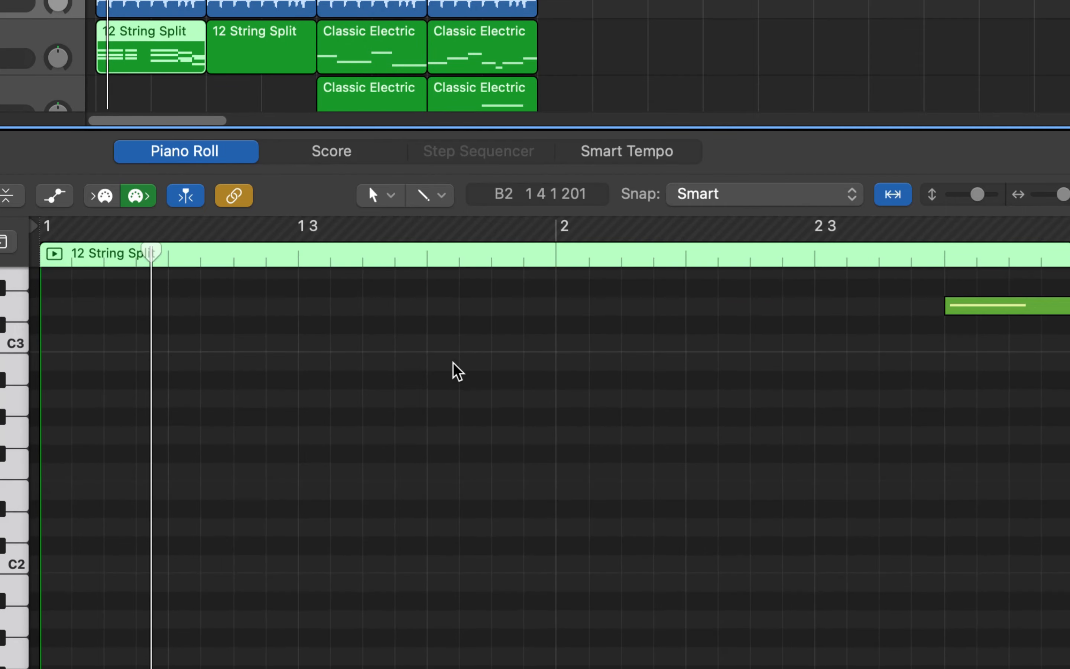
pyautogui.scroll(8, 454, 366)
pyautogui.scroll(-1, 772, 492)
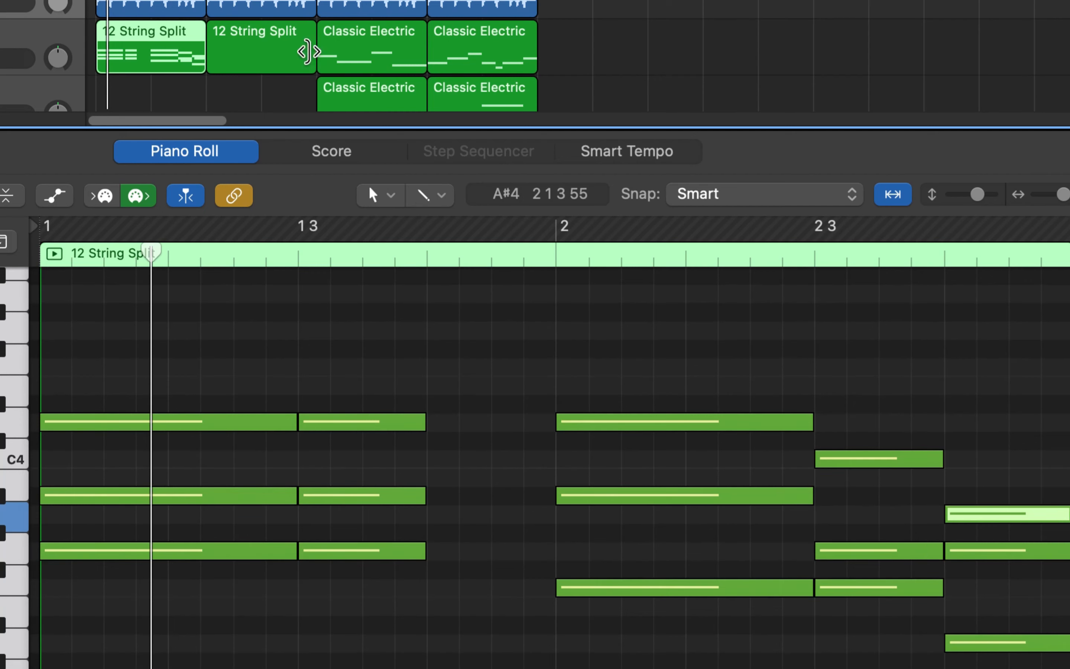
pyautogui.click(239, 62)
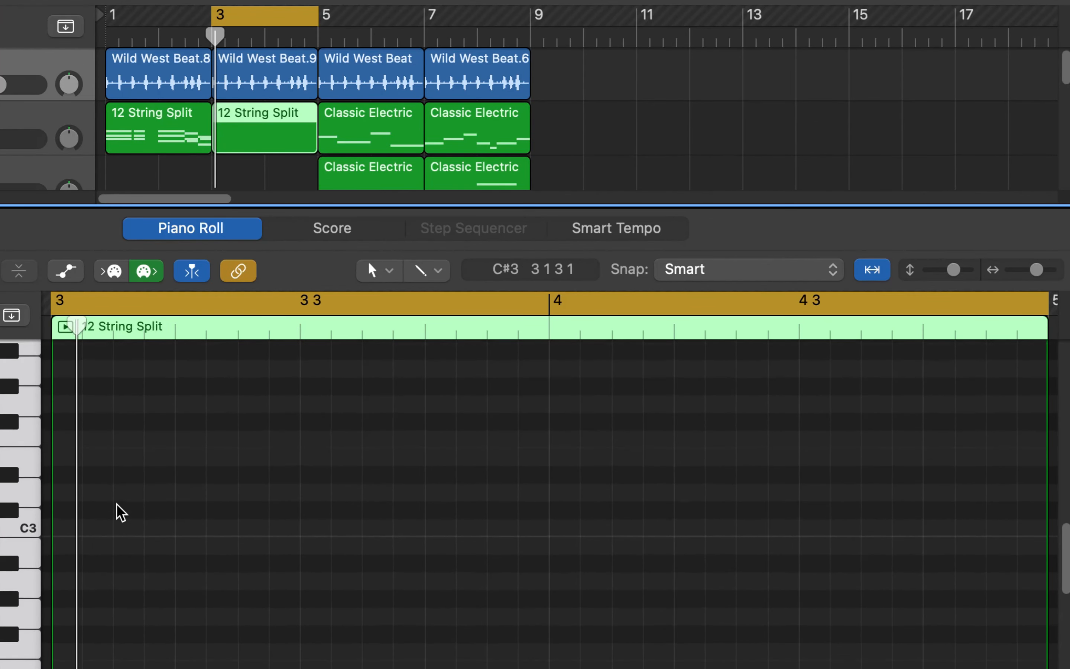
# Create a one-beat chord of A3, D4 and F4 at bar 3 in the second 12 String Split region.
pyautogui.scroll(5, 121, 512)
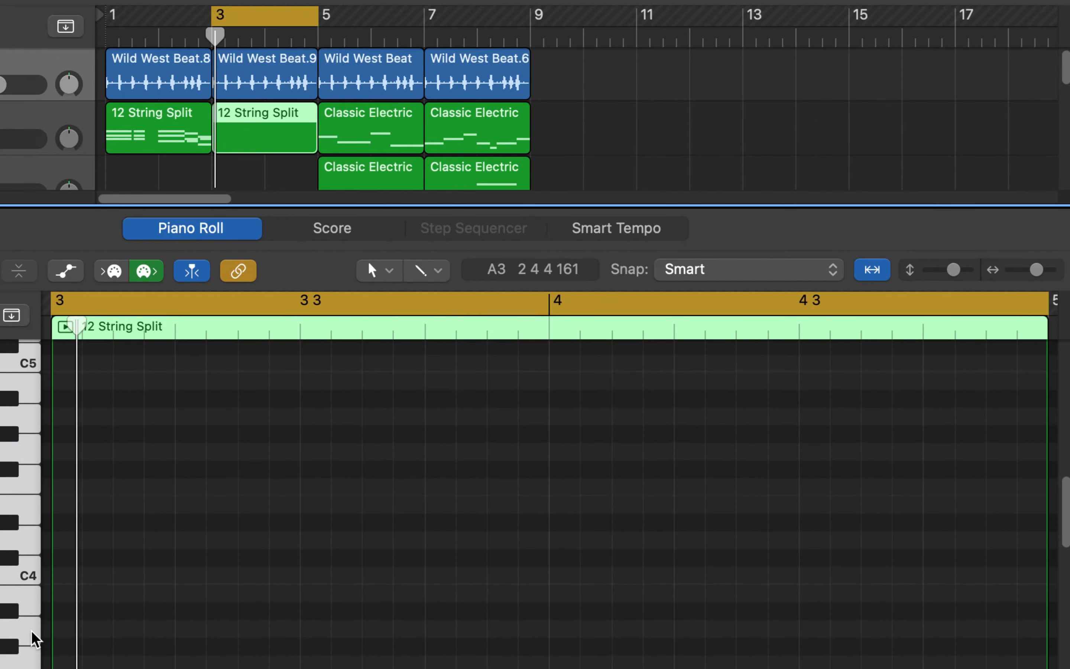
pyautogui.rightClick(62, 631)
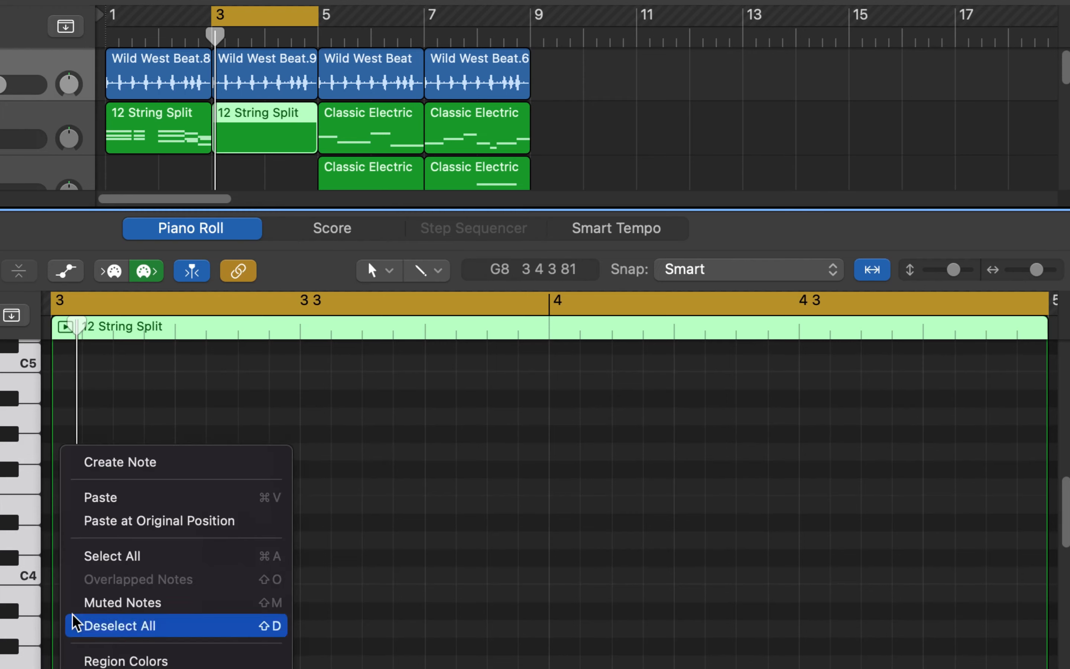
pyautogui.click(128, 464)
pyautogui.press('space')
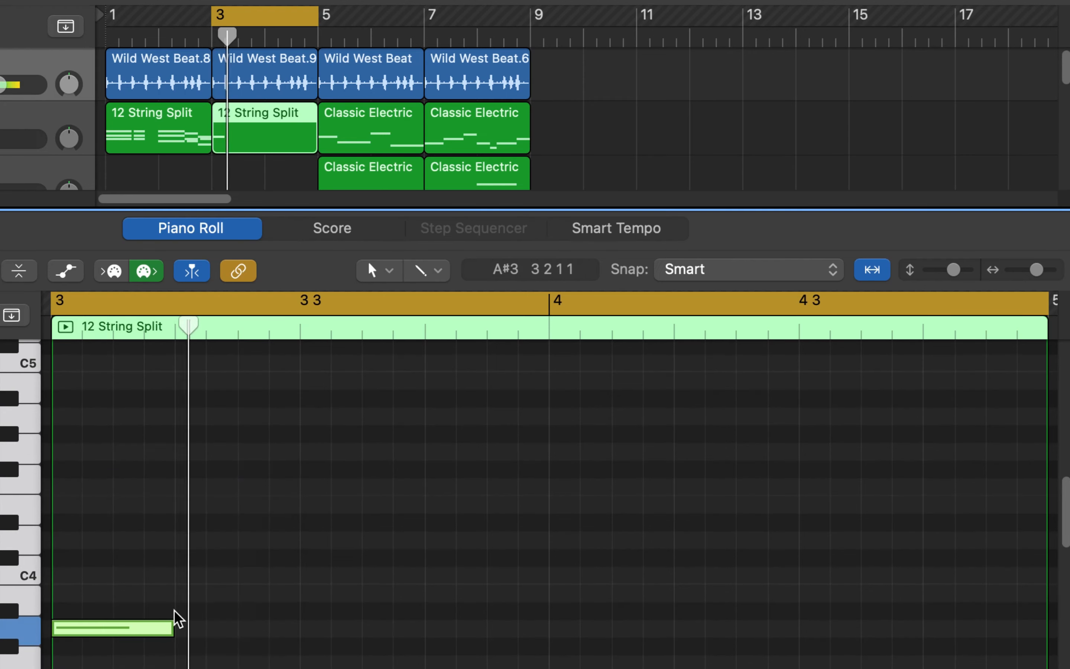
pyautogui.press('space')
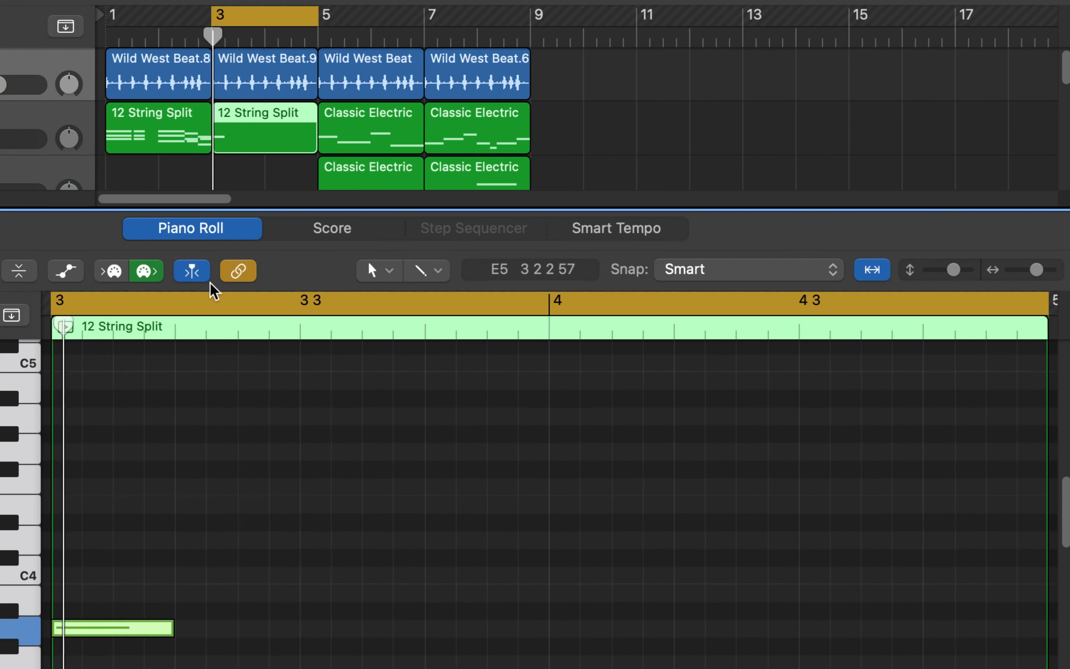
pyautogui.press('space')
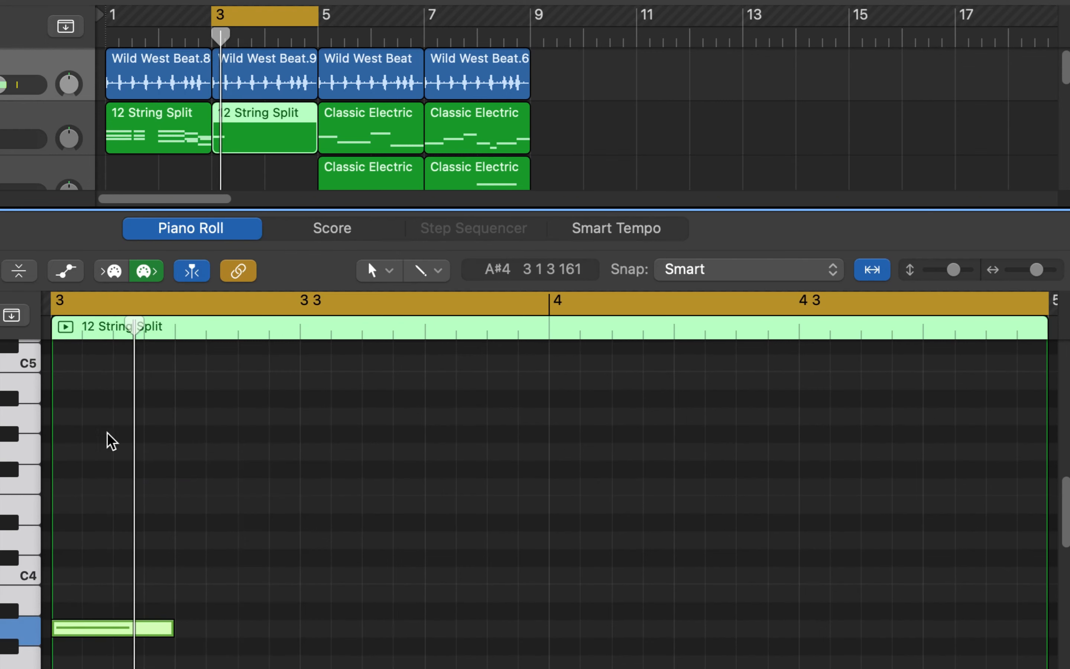
pyautogui.rightClick(62, 548)
pyautogui.click(128, 449)
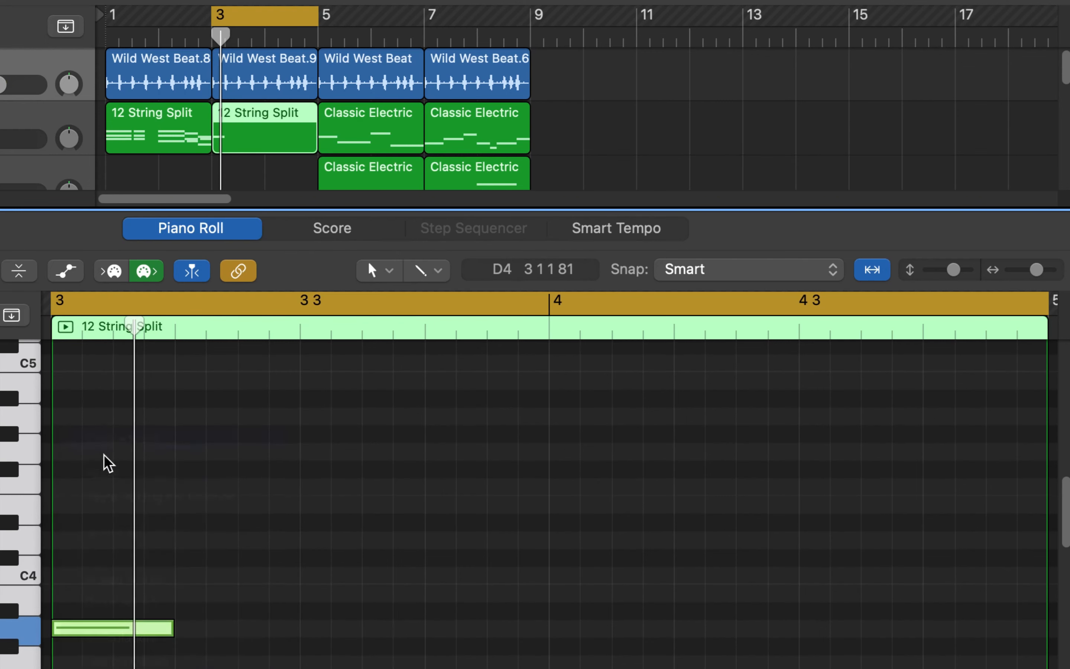
pyautogui.rightClick(60, 488)
pyautogui.click(100, 439)
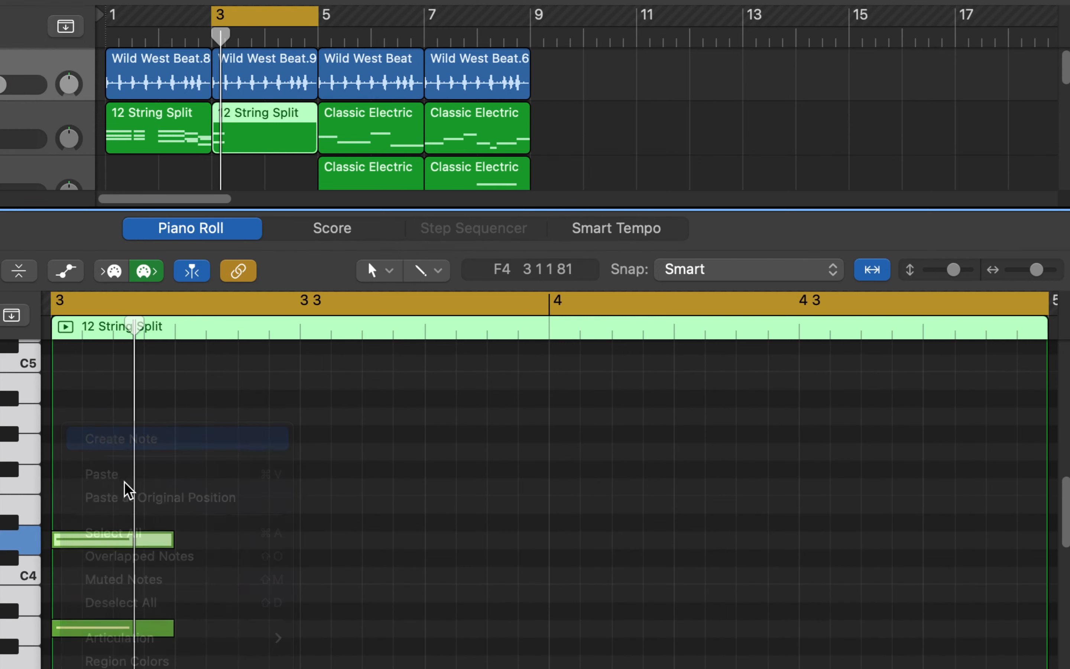
# Play the transition into the bar 3 chord with the cycle range extended back to bar 2, and restore the range to bars 3–5.
pyautogui.press('space')
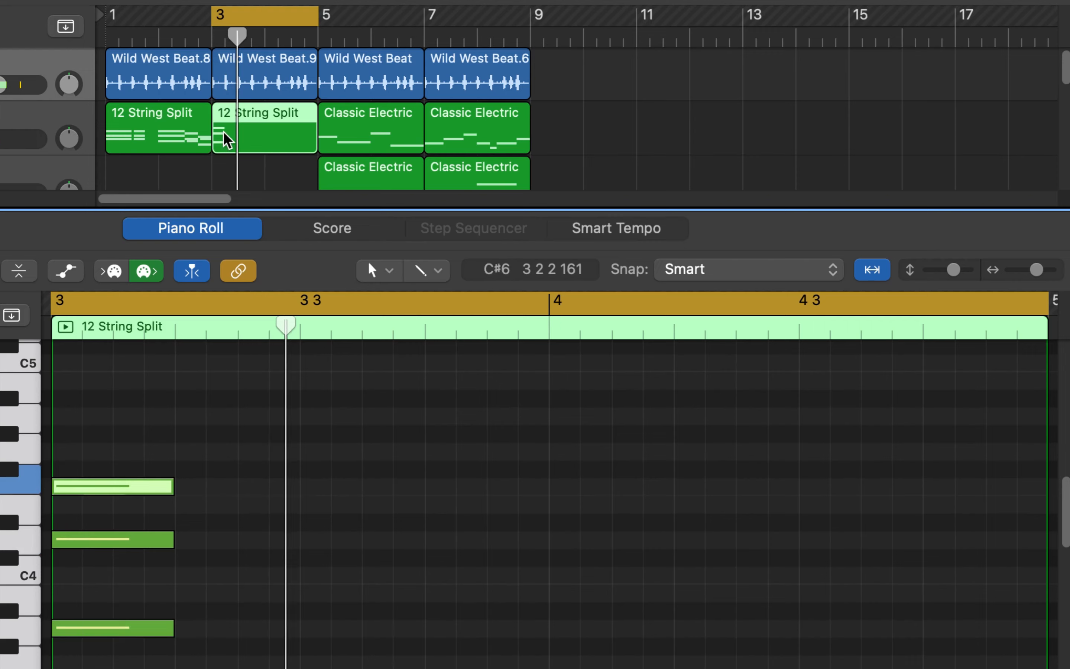
pyautogui.moveTo(212, 14); pyautogui.dragTo(160, 16)
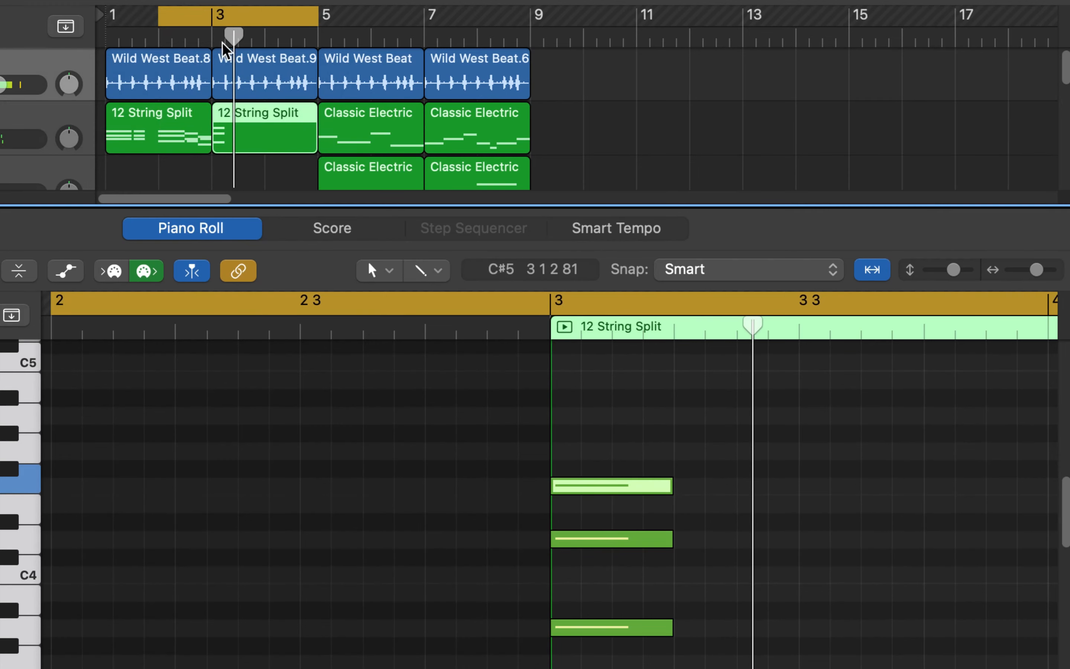
pyautogui.moveTo(158, 17); pyautogui.dragTo(216, 18)
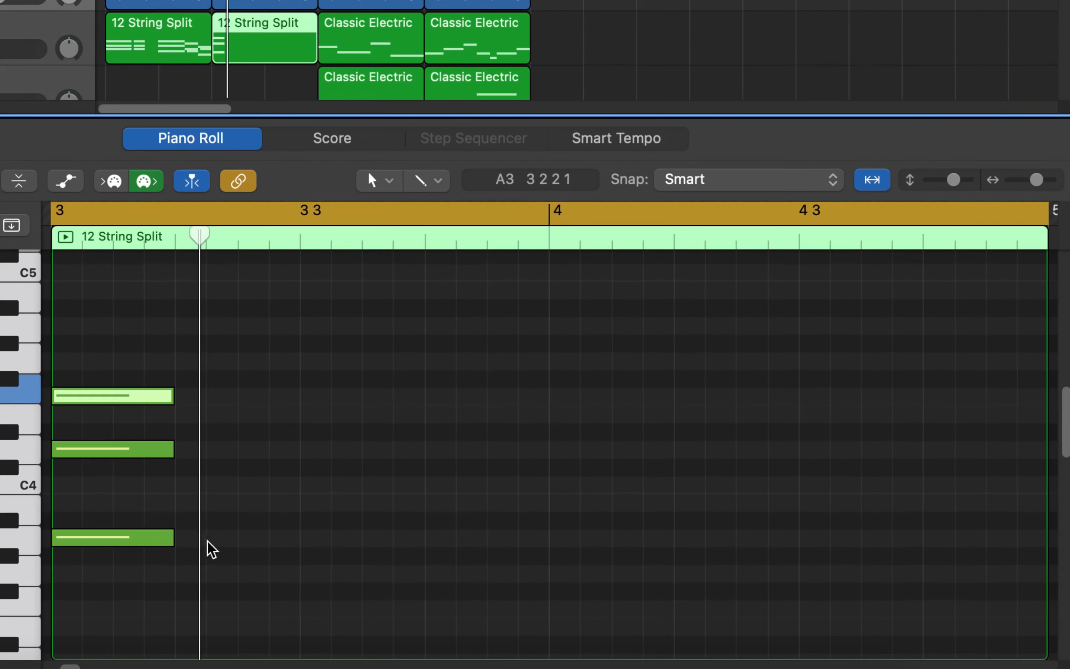
# Create a one-beat chord of A3, D4 and F4 at 3 2, repeating the bar 3 chord.
pyautogui.rightClick(187, 548)
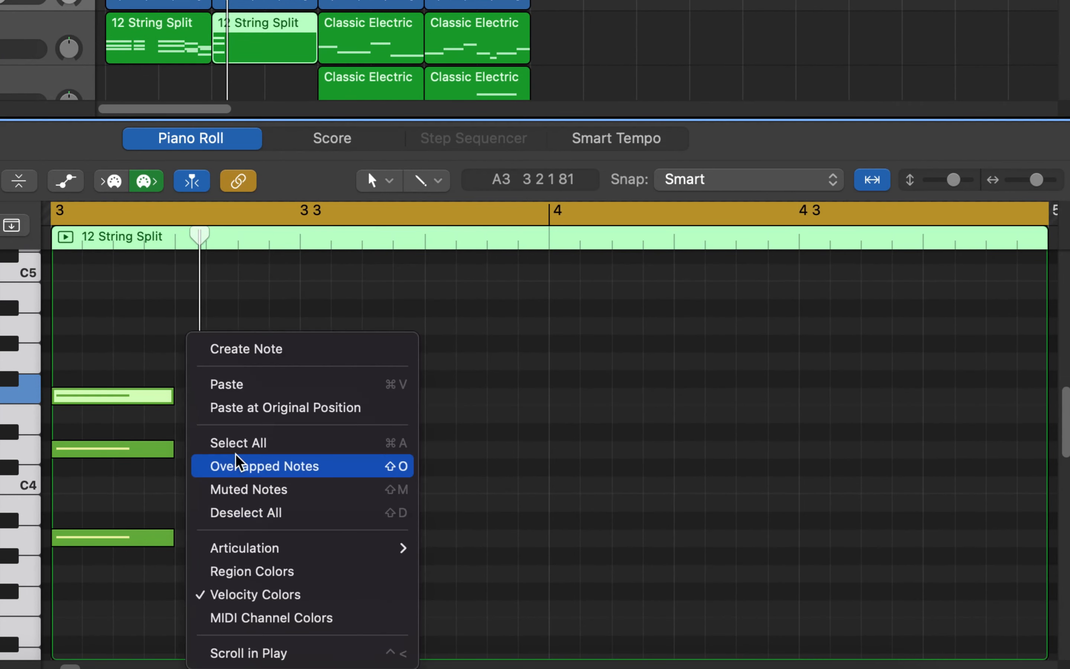
pyautogui.click(244, 350)
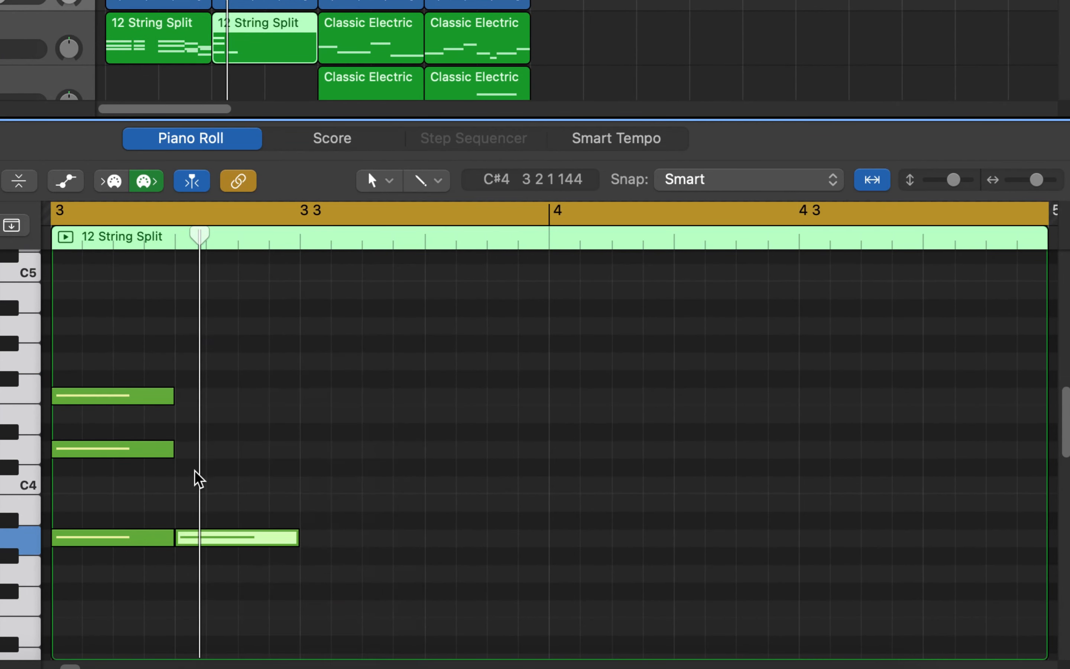
pyautogui.rightClick(186, 458)
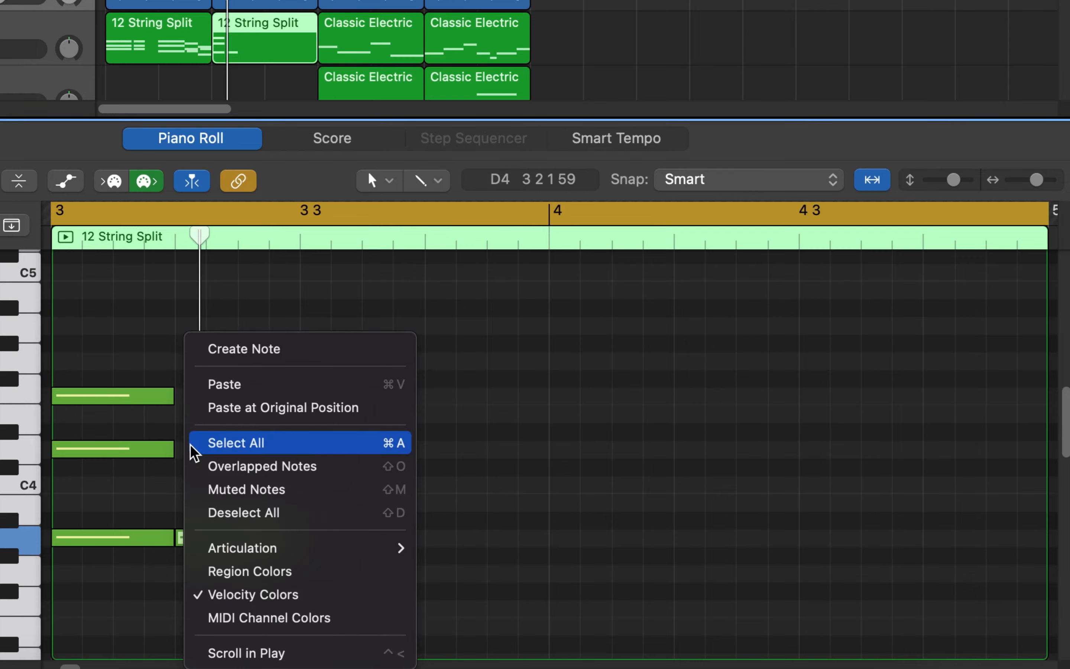
pyautogui.click(247, 343)
pyautogui.rightClick(186, 398)
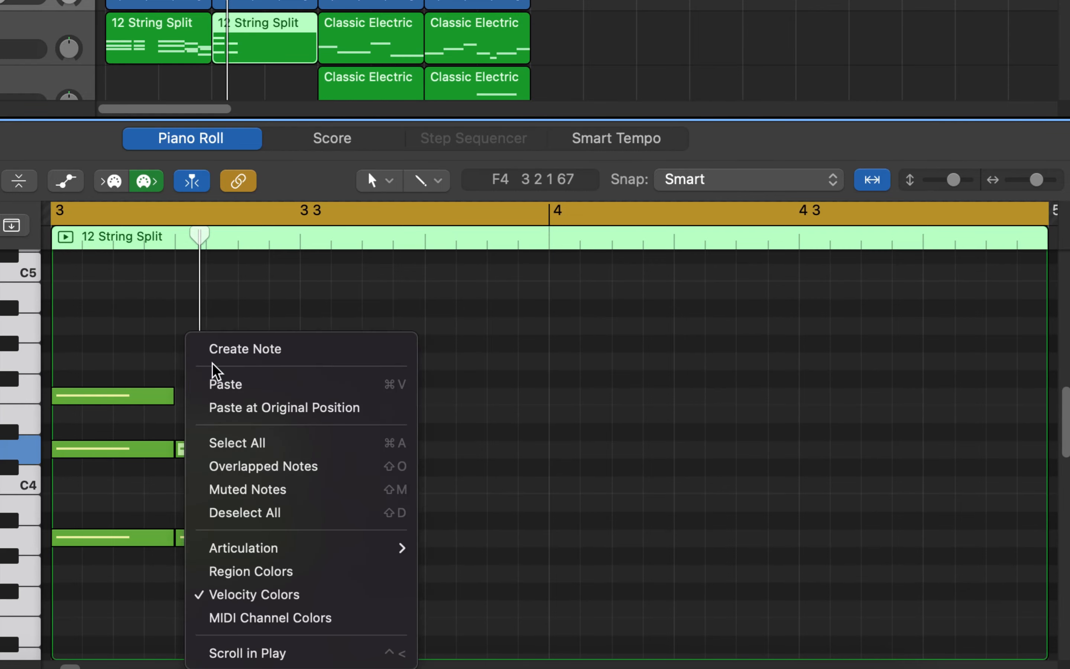
pyautogui.click(226, 353)
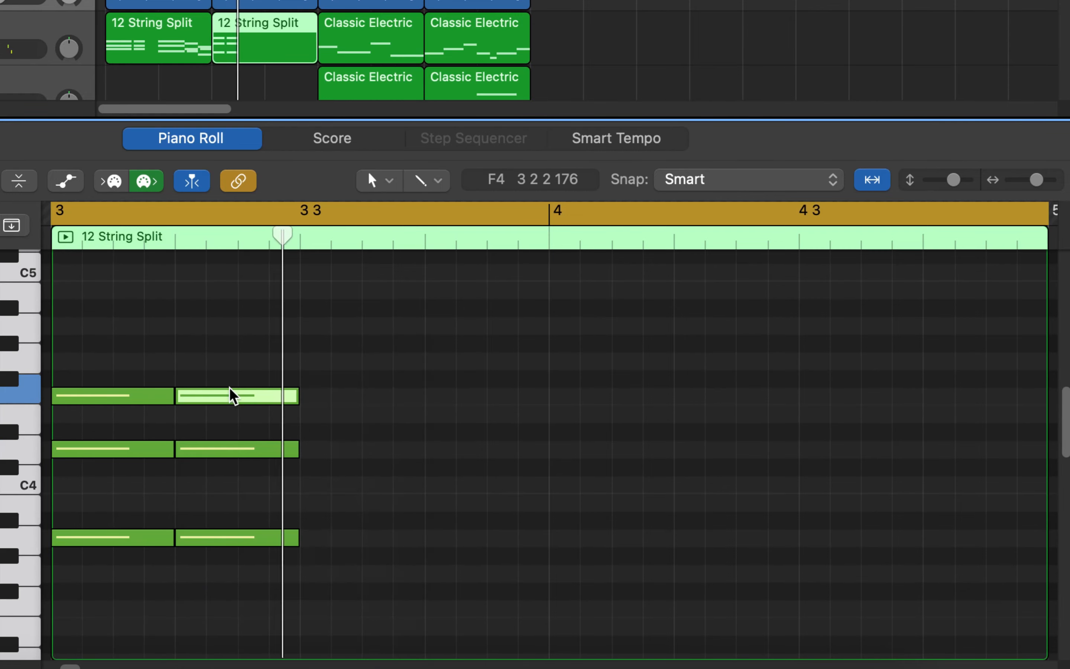
# Lower the middle note of the chord at 3 2 to C4 and play the result.
pyautogui.moveTo(230, 449); pyautogui.dragTo(225, 485)
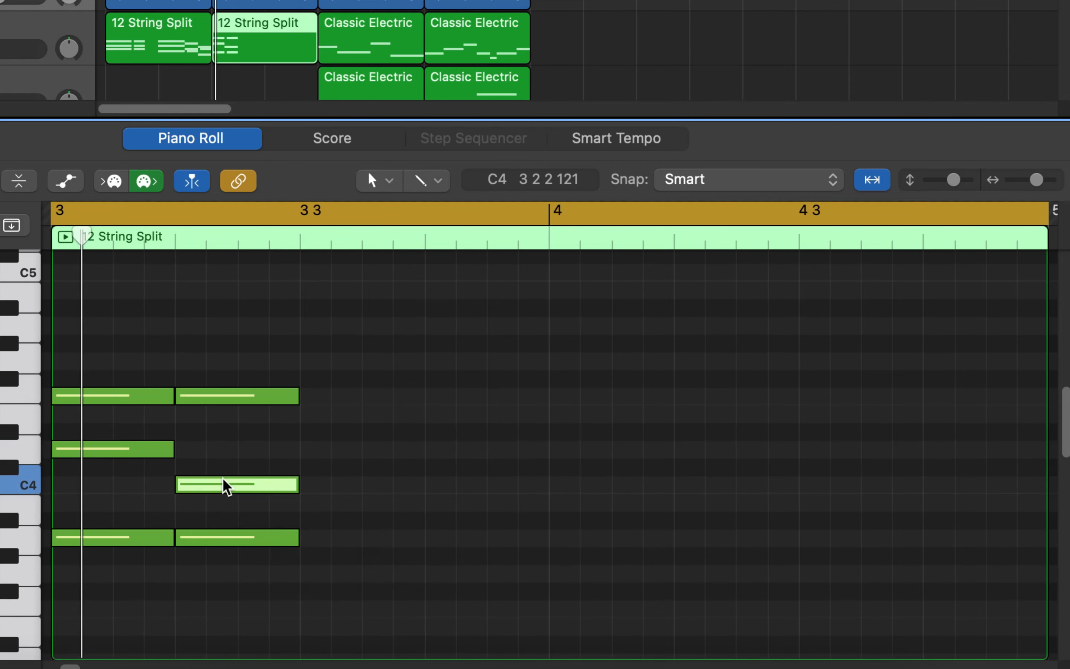
pyautogui.press('space')
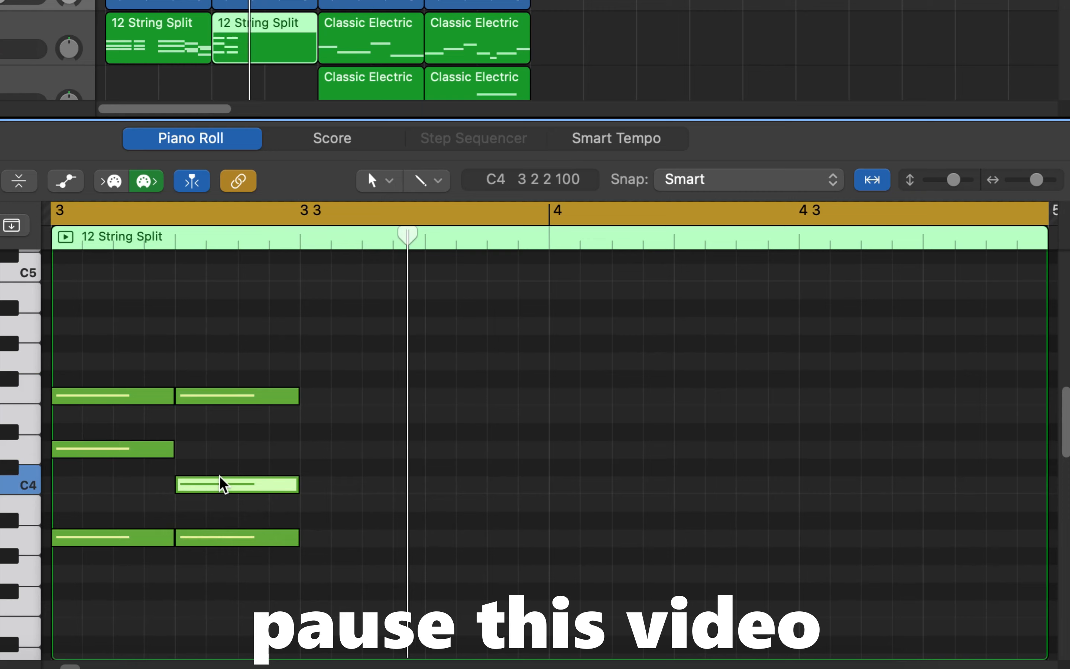
pyautogui.press('space')
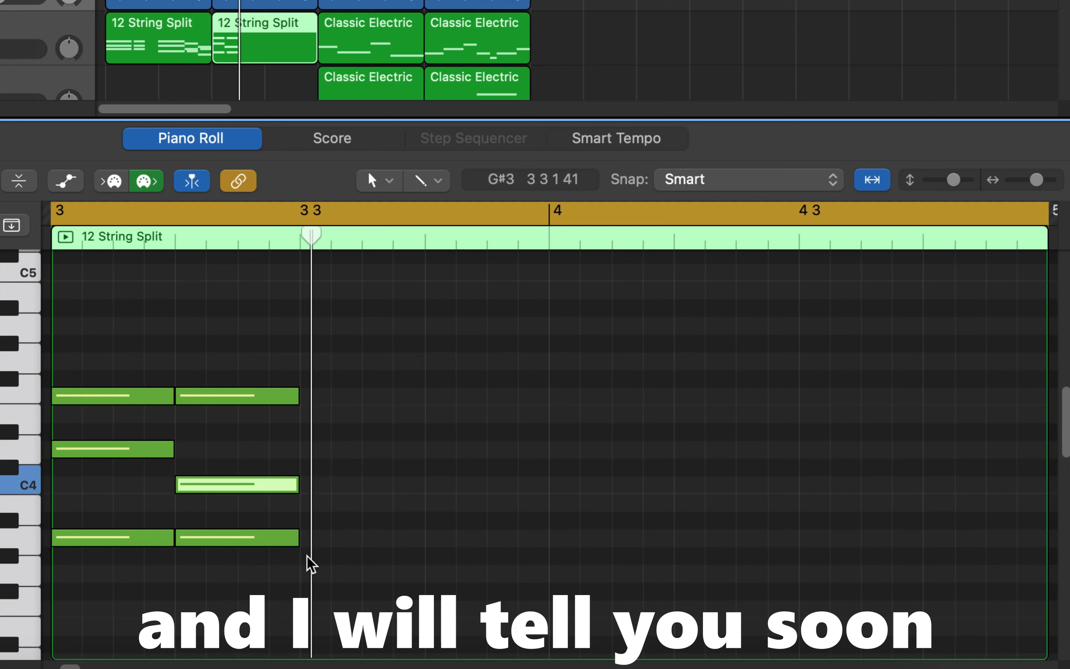
# Create a one-beat chord of F3, A3 and C4 at 3 3 and play the progression.
pyautogui.rightClick(314, 608)
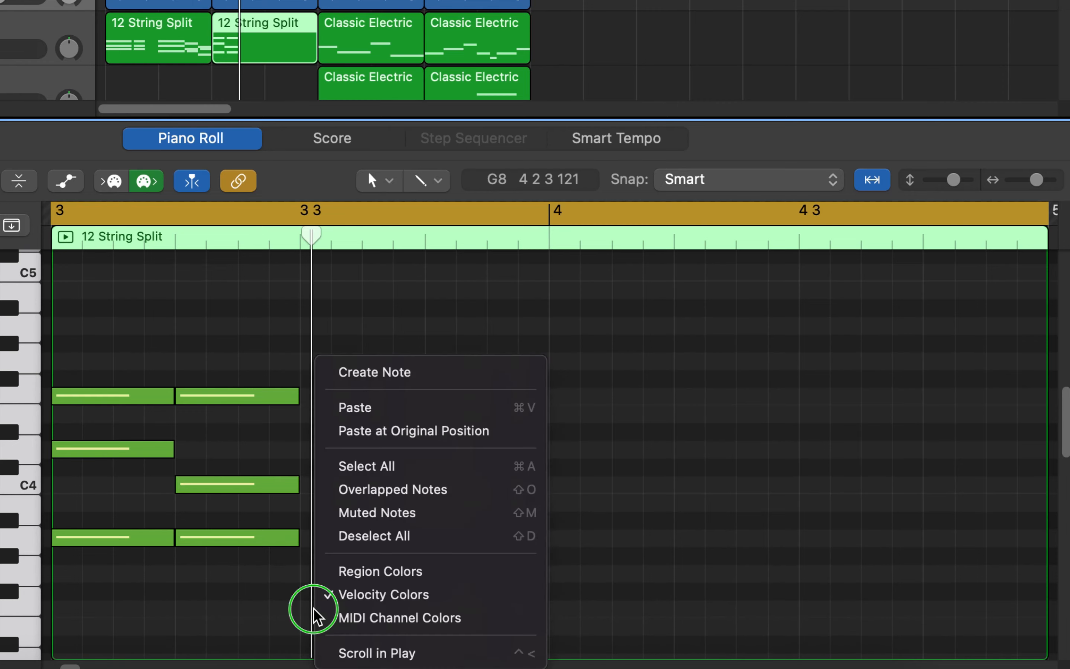
pyautogui.click(388, 373)
pyautogui.press('space')
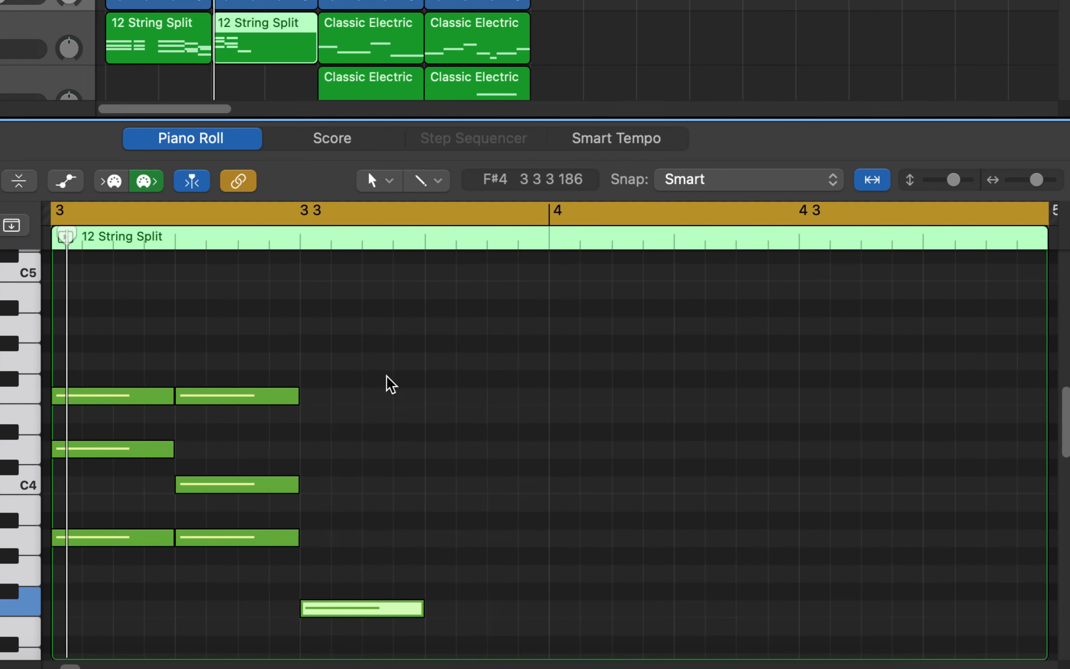
pyautogui.press('space')
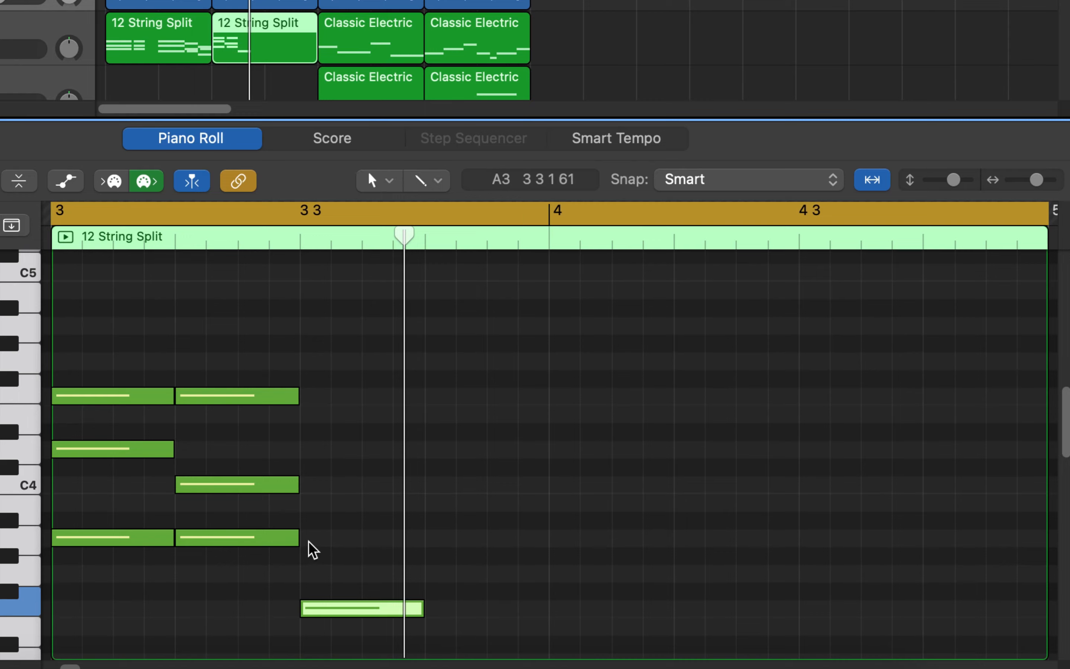
pyautogui.rightClick(309, 550)
pyautogui.click(388, 365)
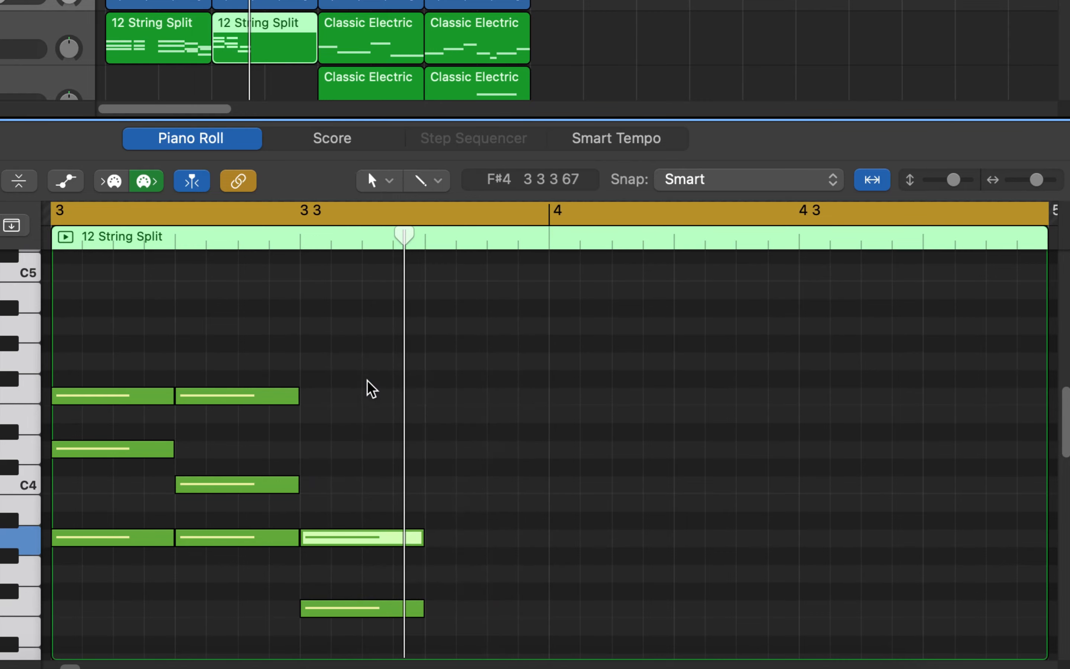
pyautogui.rightClick(310, 492)
pyautogui.click(375, 349)
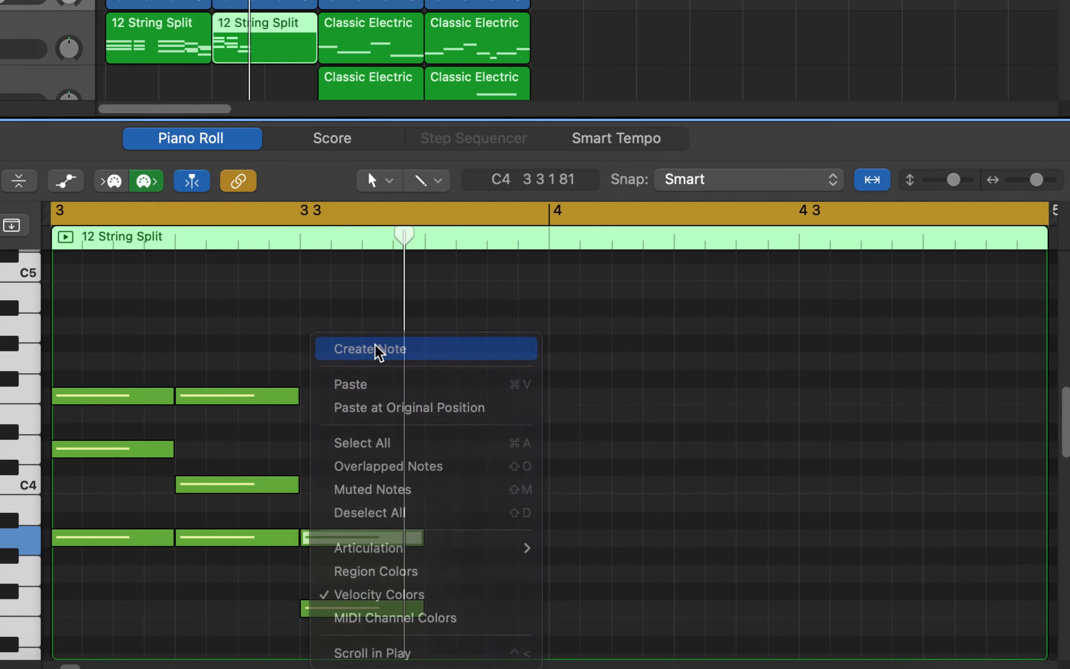
pyautogui.press('space')
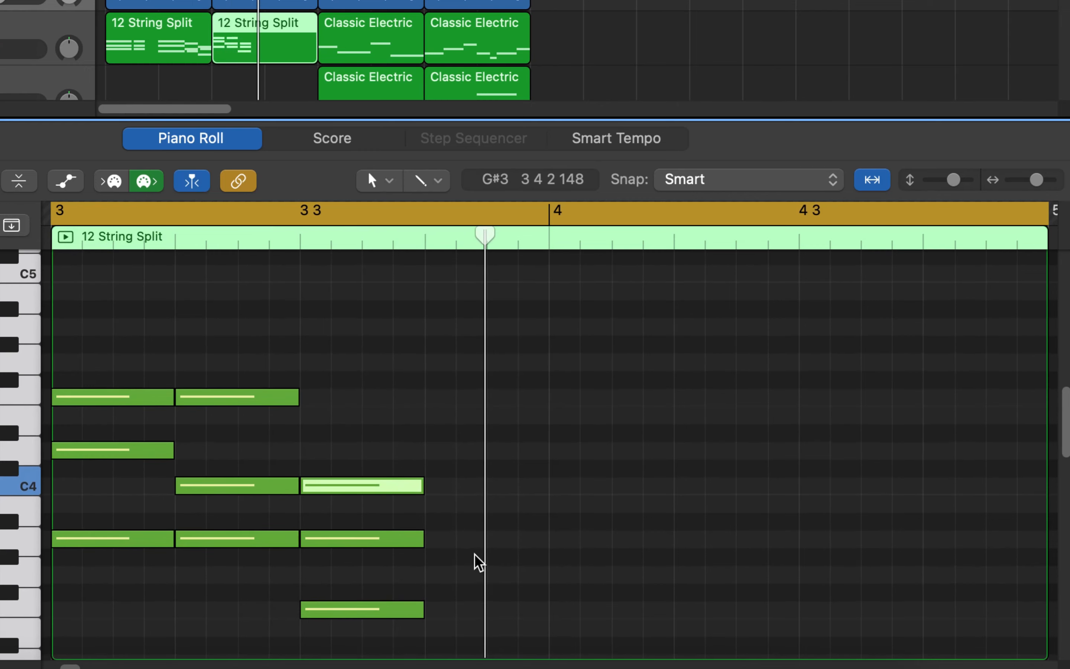
# Create a one-beat chord of D3, F3 and A3 at 3 4.
pyautogui.scroll(-1, 475, 556)
pyautogui.scroll(-1, 475, 548)
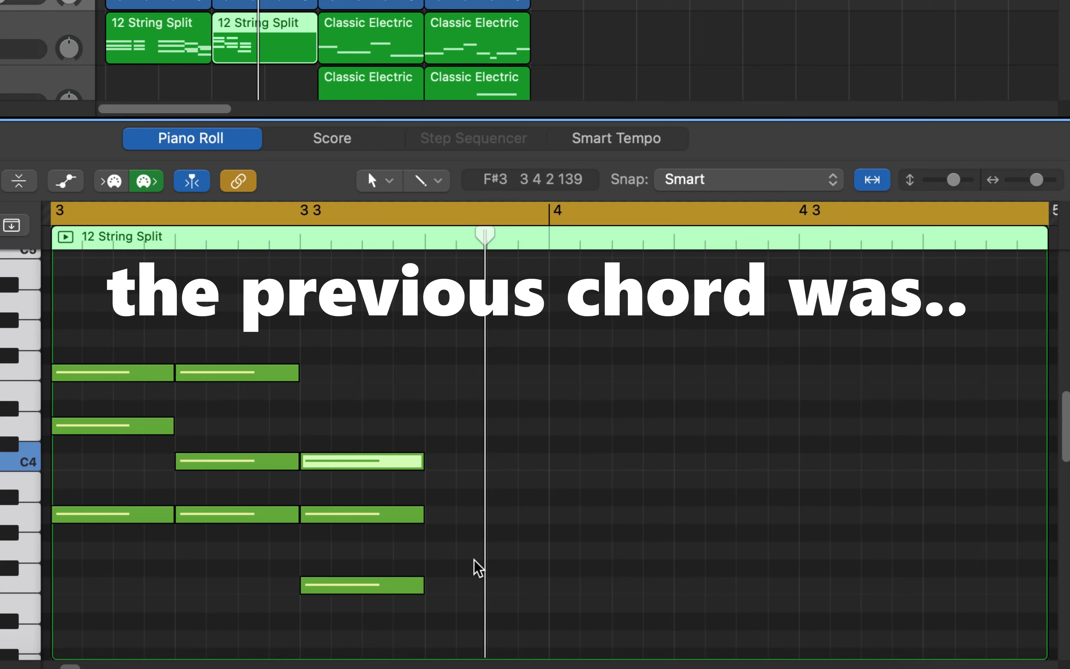
pyautogui.scroll(-1, 473, 575)
pyautogui.rightClick(439, 632)
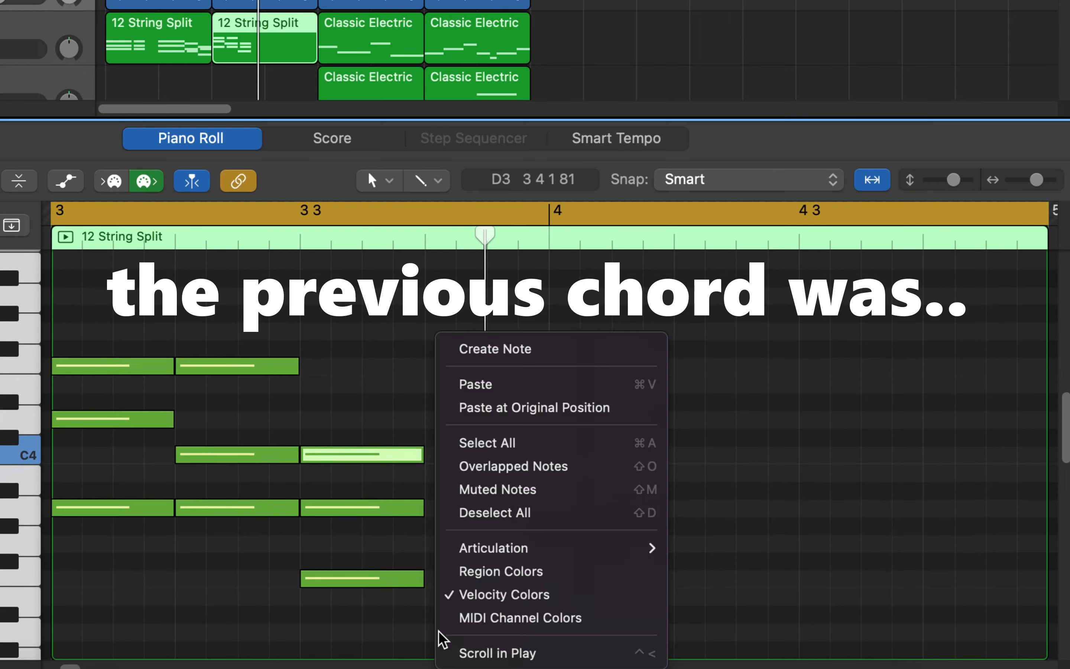
pyautogui.click(515, 351)
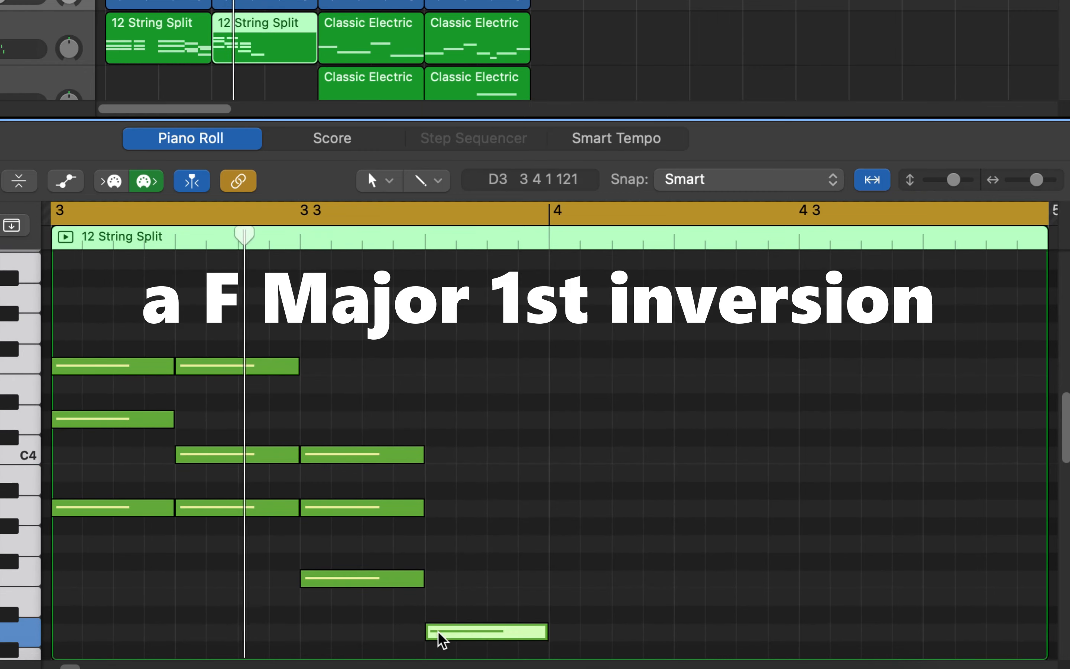
pyautogui.rightClick(437, 585)
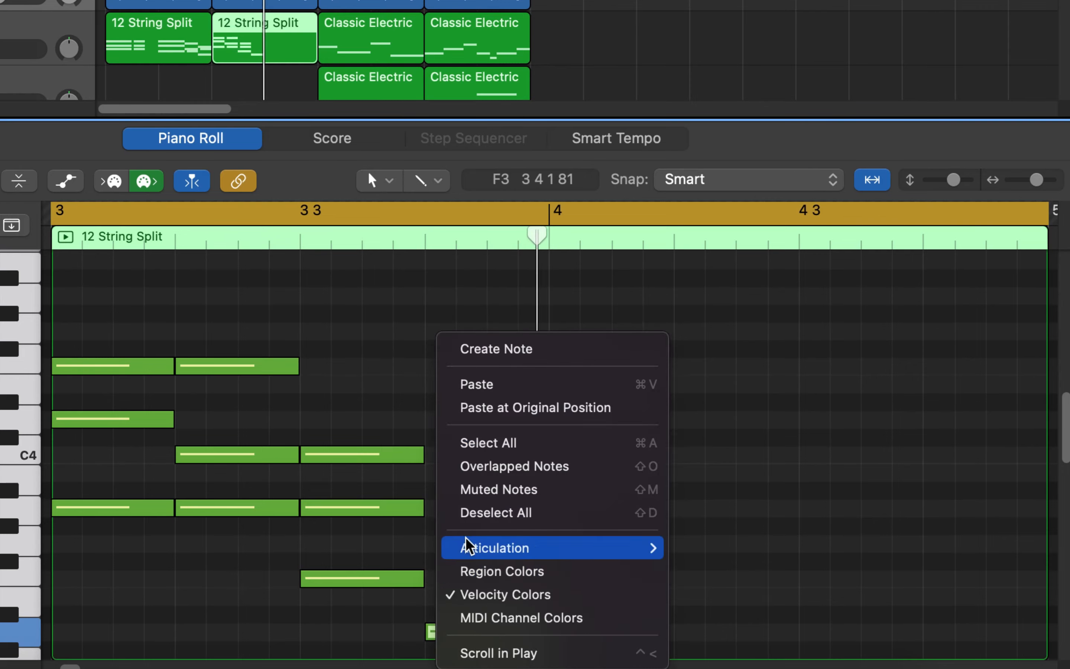
pyautogui.click(511, 351)
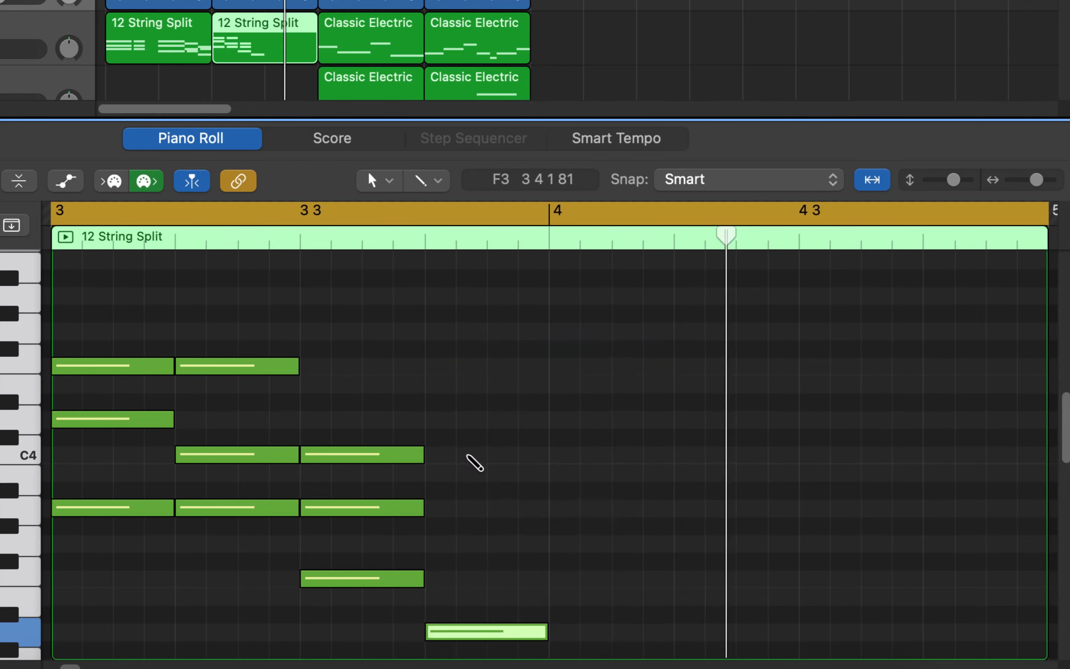
pyautogui.rightClick(436, 511)
pyautogui.click(497, 353)
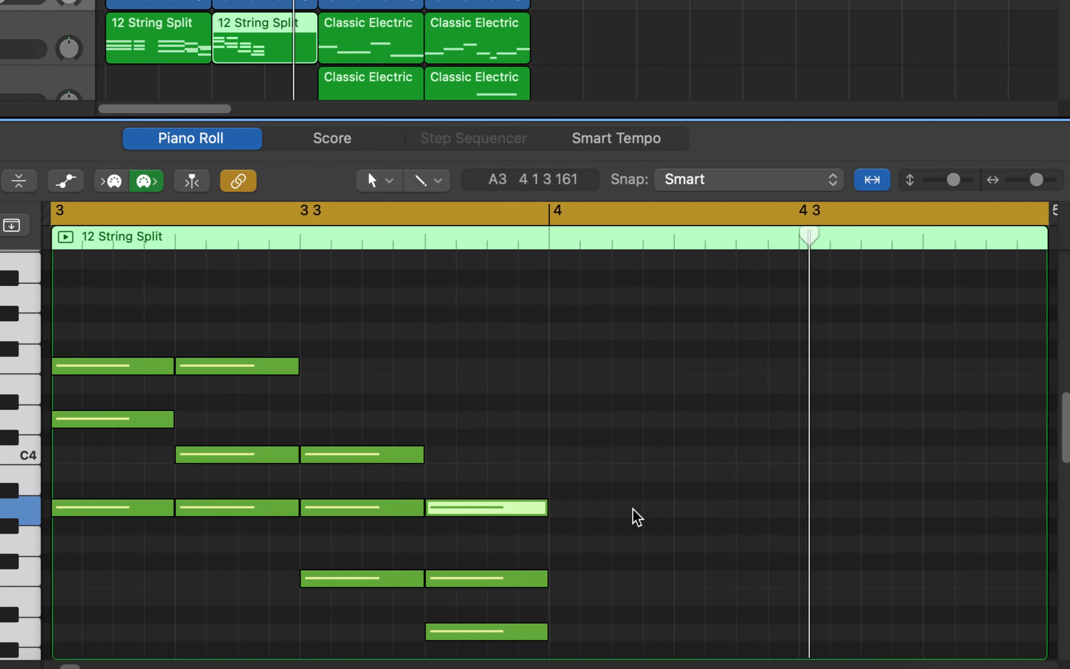
# Create a one-beat chord of G3, A#3 and D4 at the start of bar 4.
pyautogui.rightClick(561, 334)
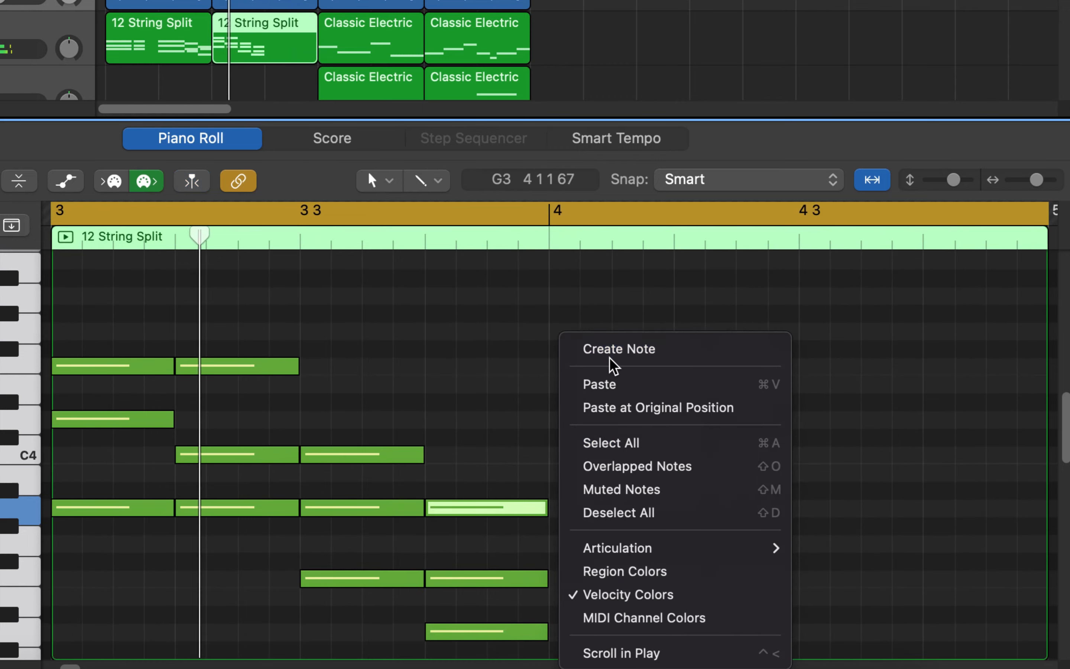
pyautogui.click(611, 381)
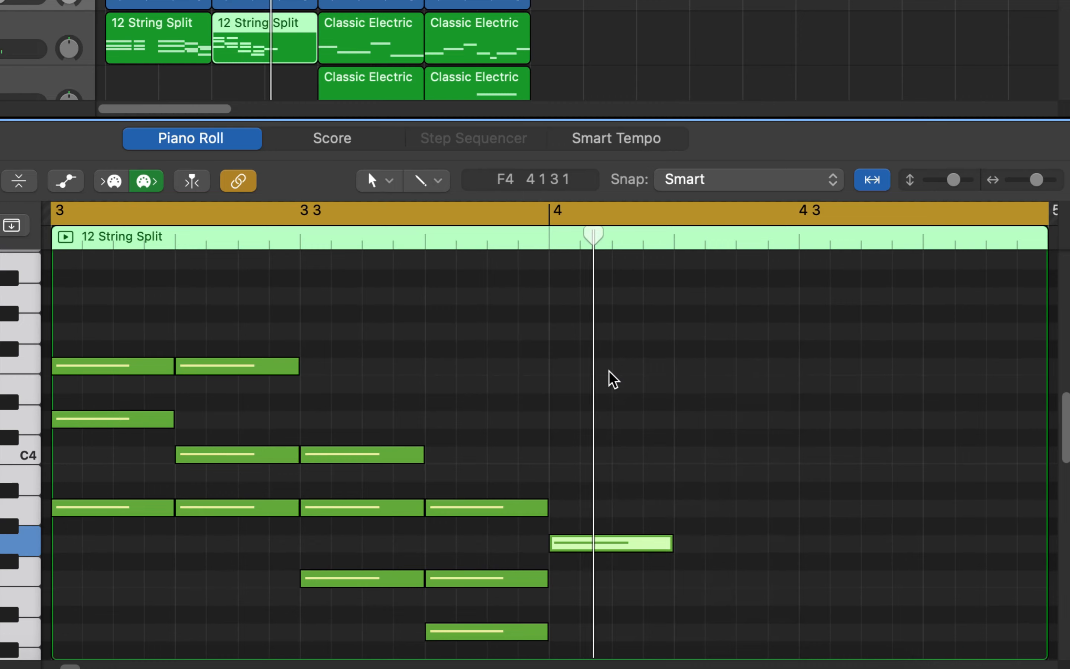
pyautogui.rightClick(556, 478)
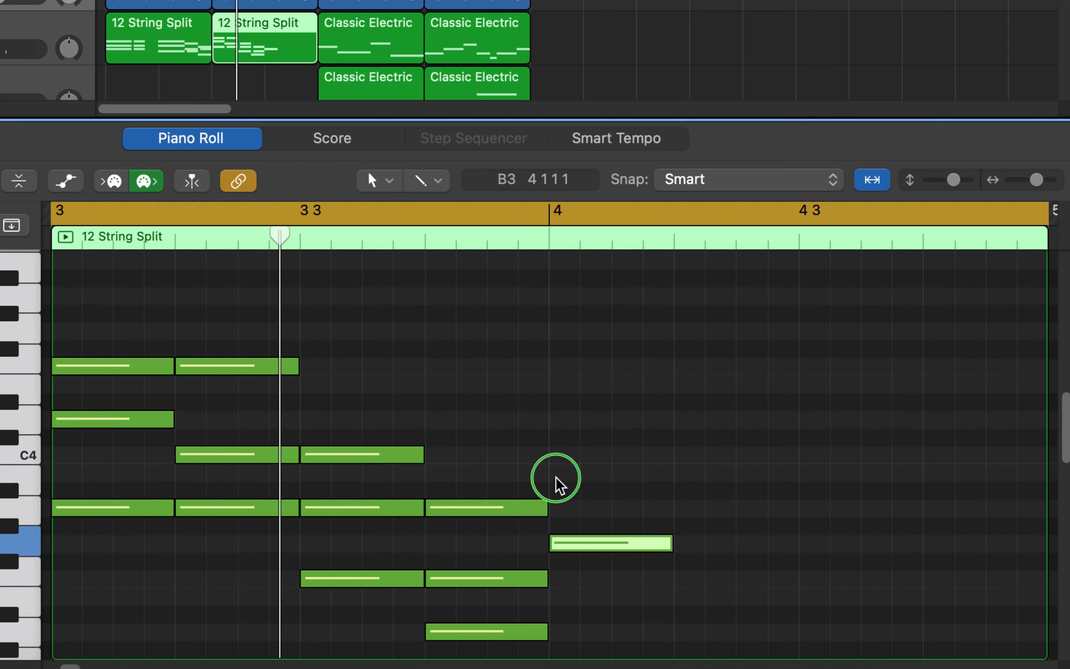
pyautogui.click(547, 494)
pyautogui.rightClick(561, 492)
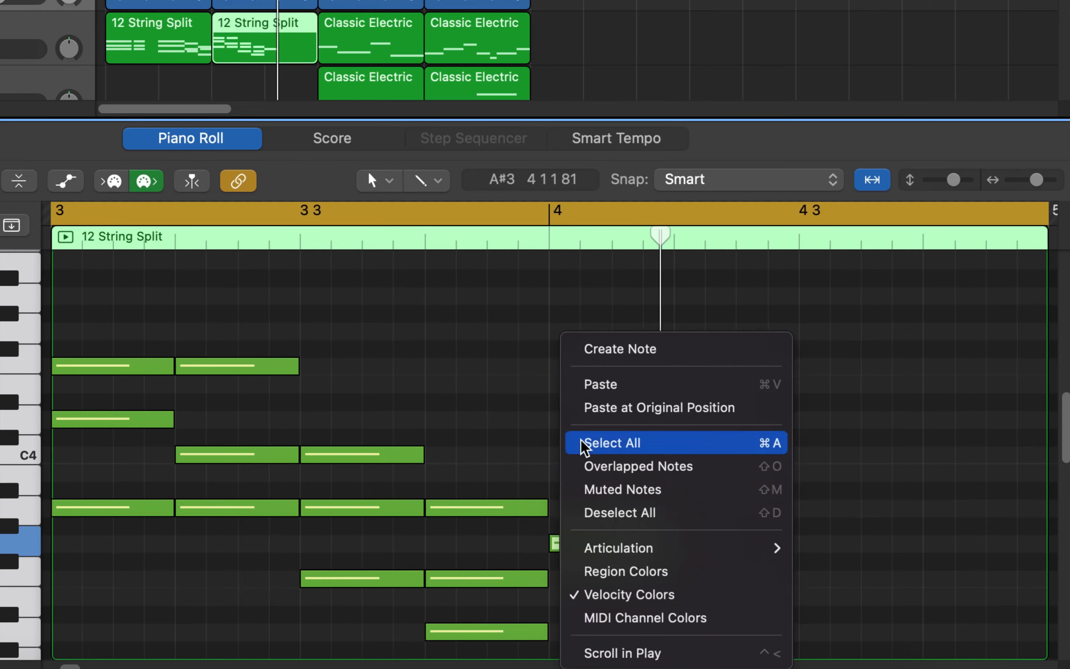
pyautogui.click(617, 352)
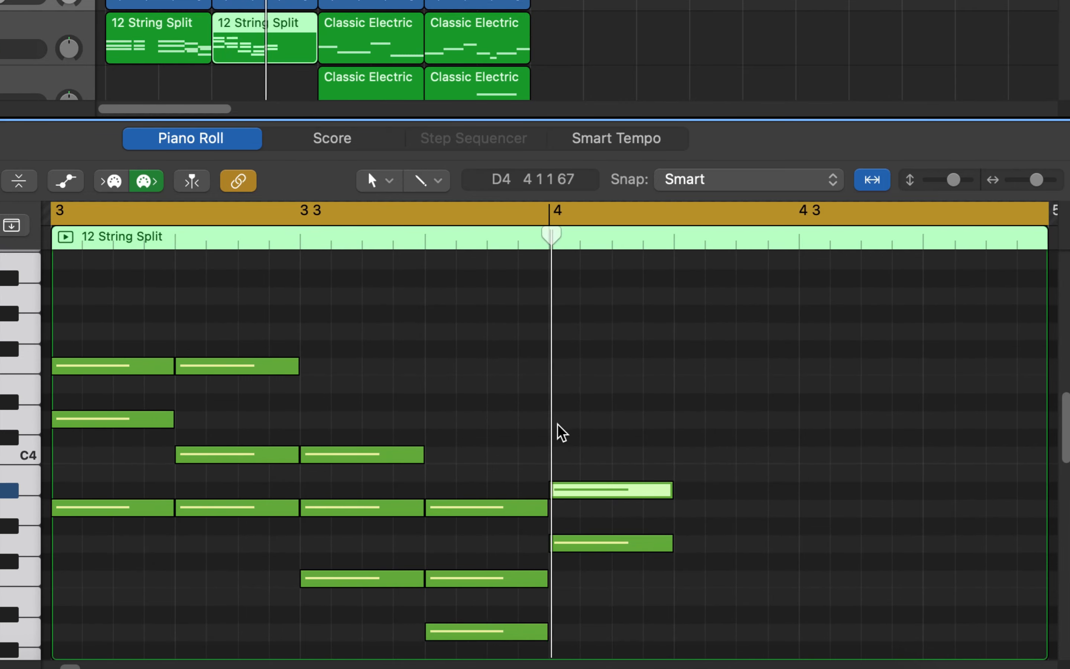
pyautogui.rightClick(560, 334)
pyautogui.click(619, 350)
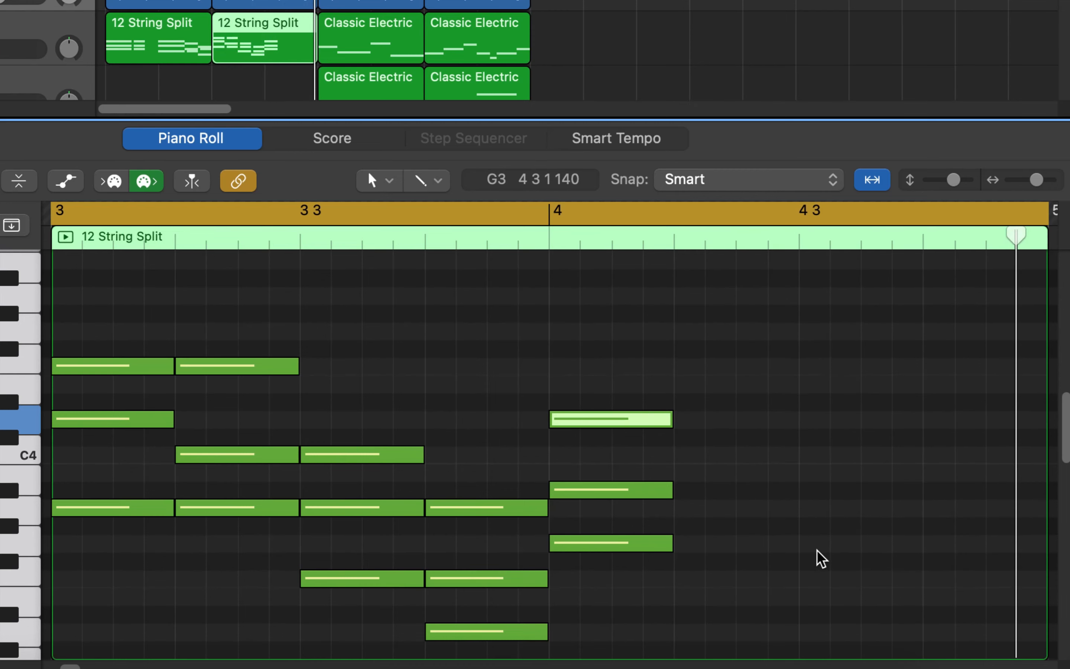
# Create one-beat notes F3 and A3 together at 4 3.
pyautogui.rightClick(812, 572)
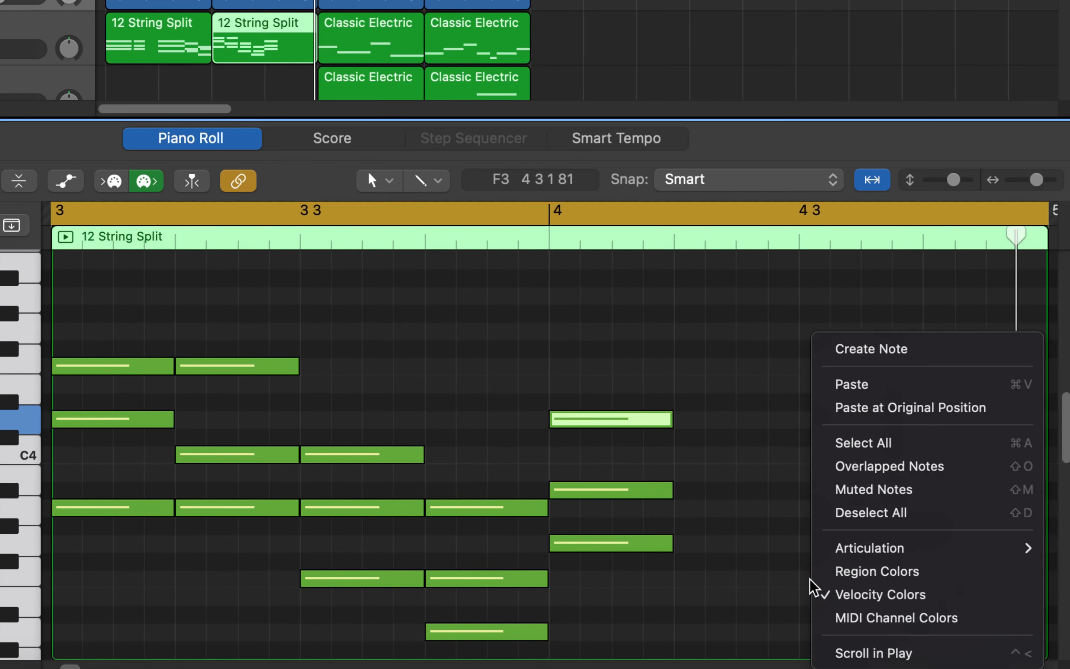
pyautogui.click(884, 354)
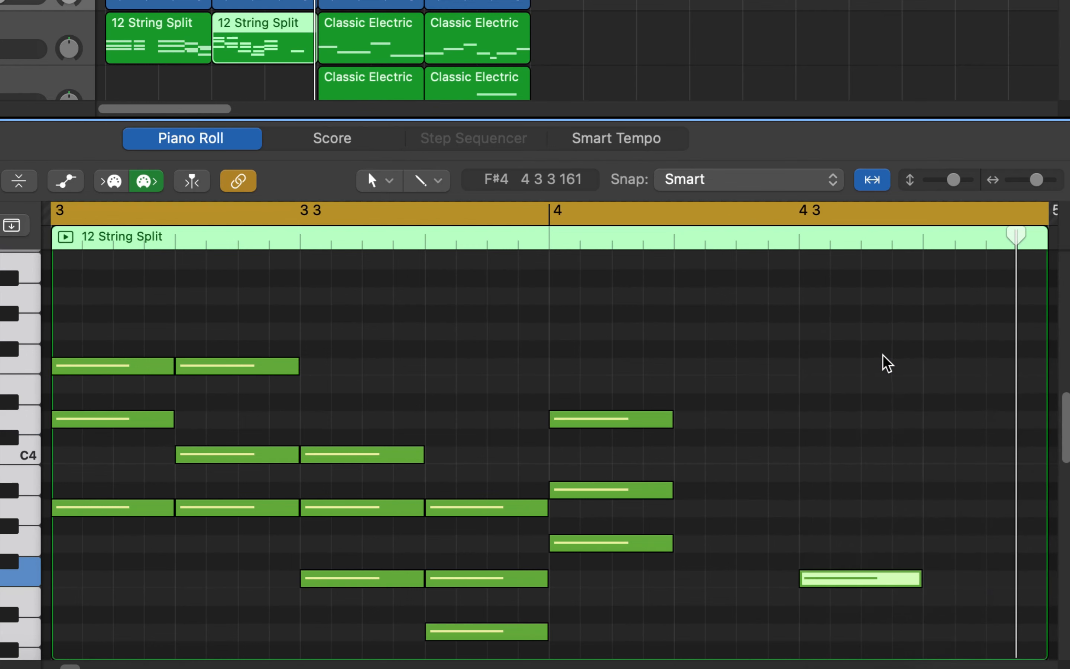
pyautogui.rightClick(809, 518)
pyautogui.click(862, 354)
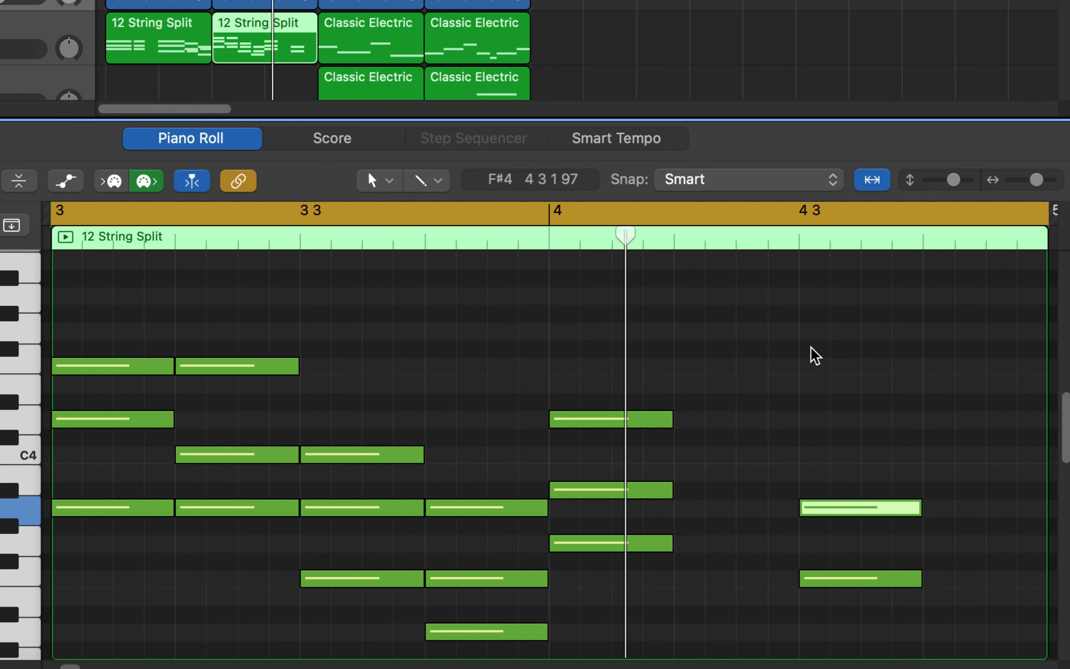
# Add a sixteenth note G4 at 4 3, followed directly by a sixteenth note A4.
pyautogui.rightClick(809, 332)
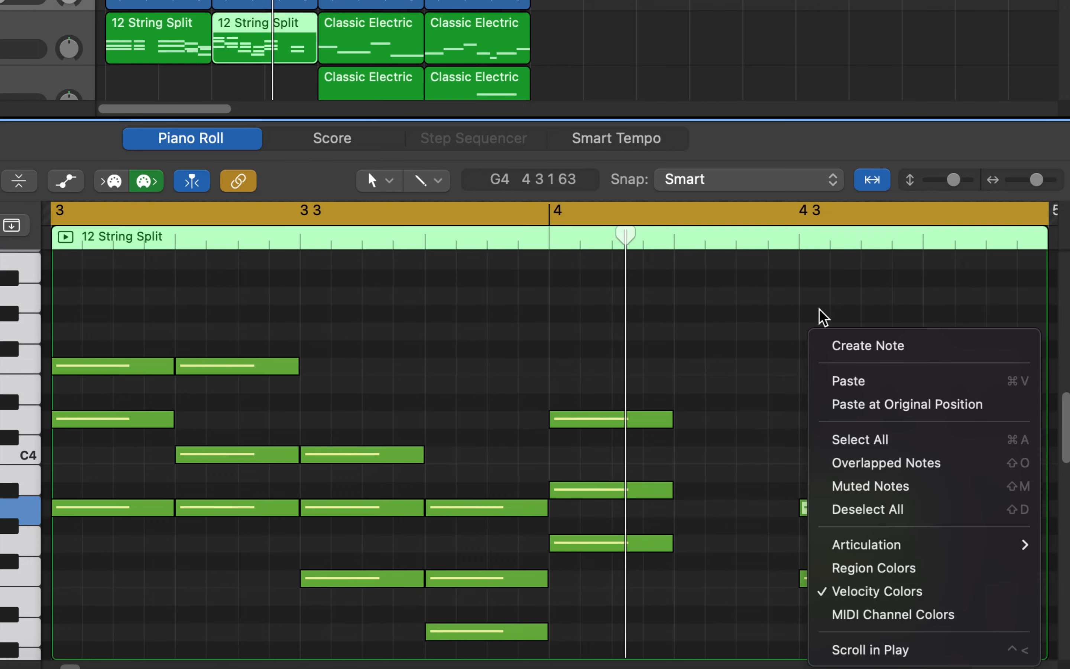
pyautogui.click(856, 346)
pyautogui.moveTo(820, 337); pyautogui.dragTo(825, 333)
pyautogui.press('space')
pyautogui.rightClick(847, 296)
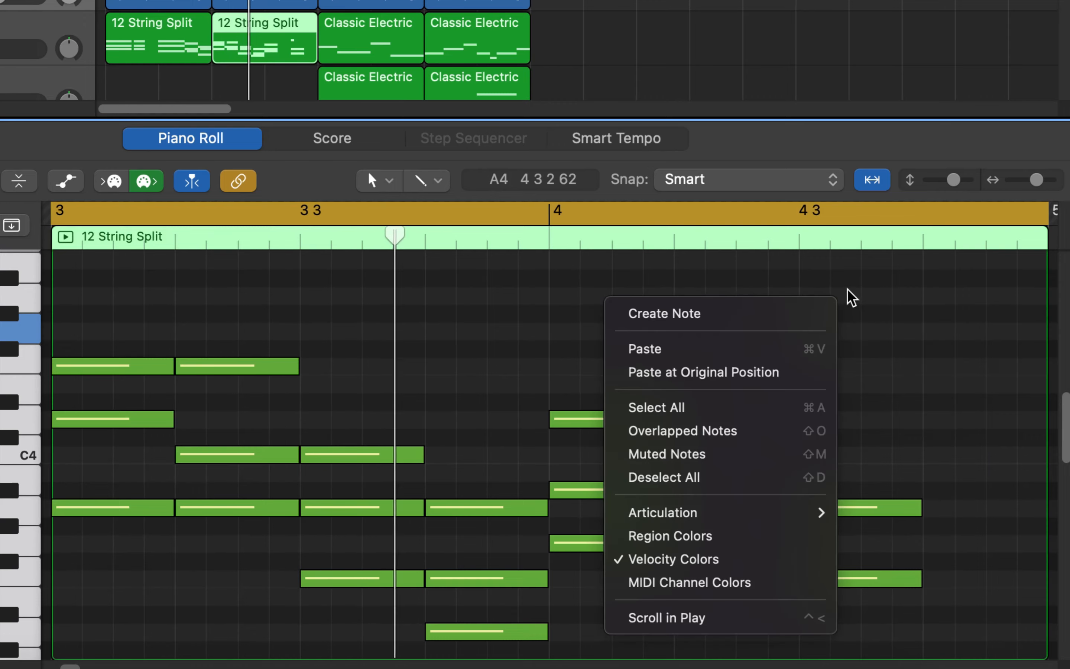
pyautogui.click(734, 312)
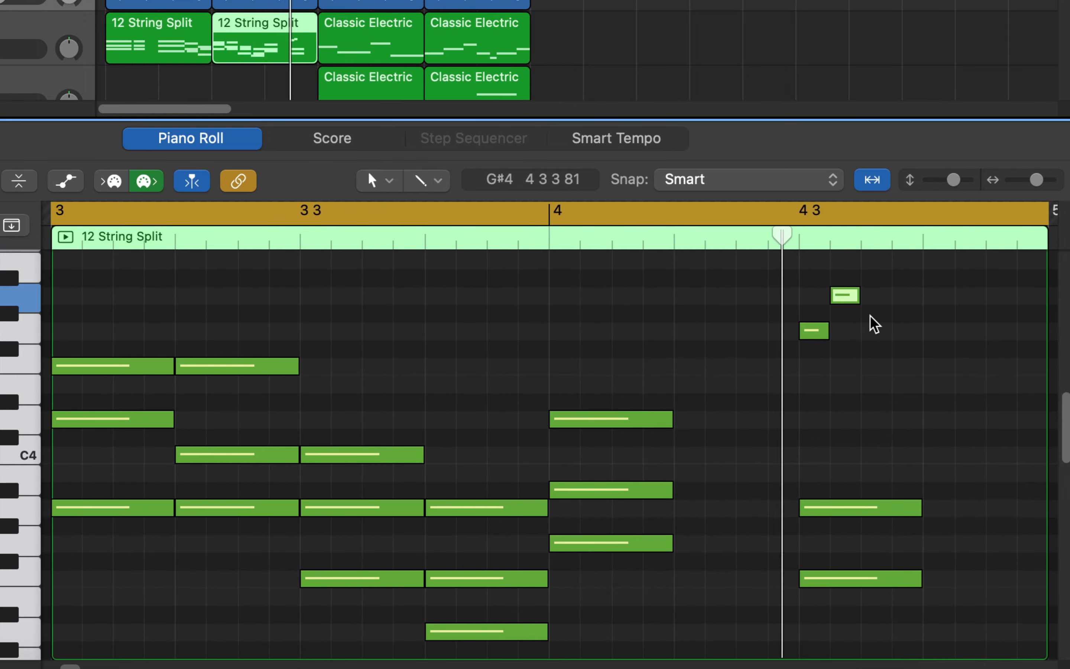
# Add C5 directly after the A4, lengthen it to an eighth note and play the result.
pyautogui.scroll(-1, 887, 342)
pyautogui.scroll(4, 885, 338)
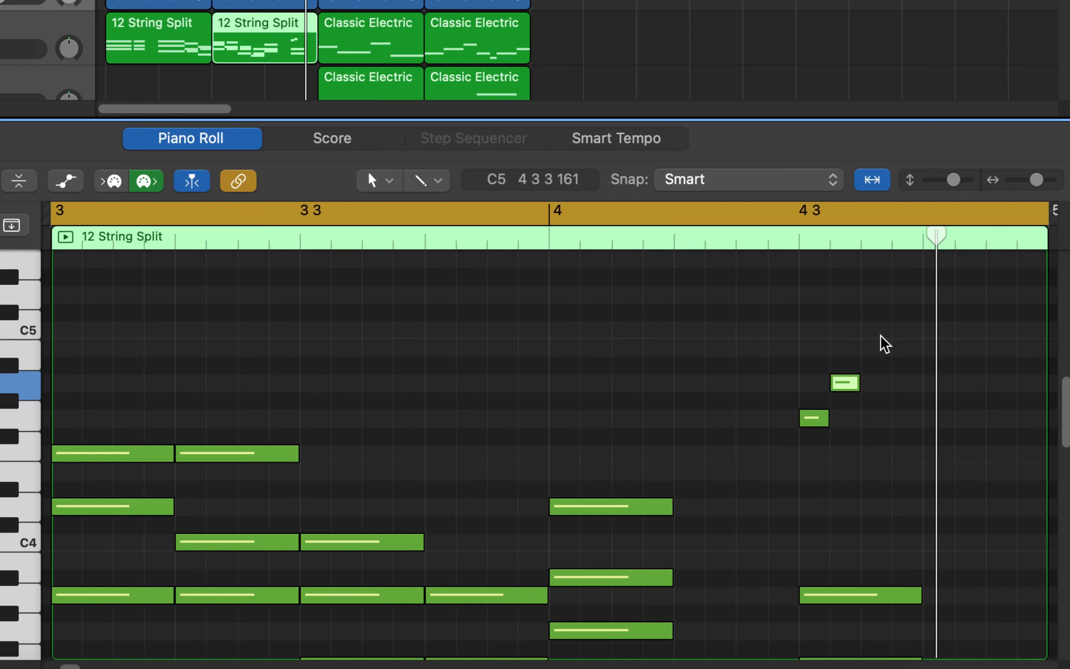
pyautogui.rightClick(868, 332)
pyautogui.click(847, 351)
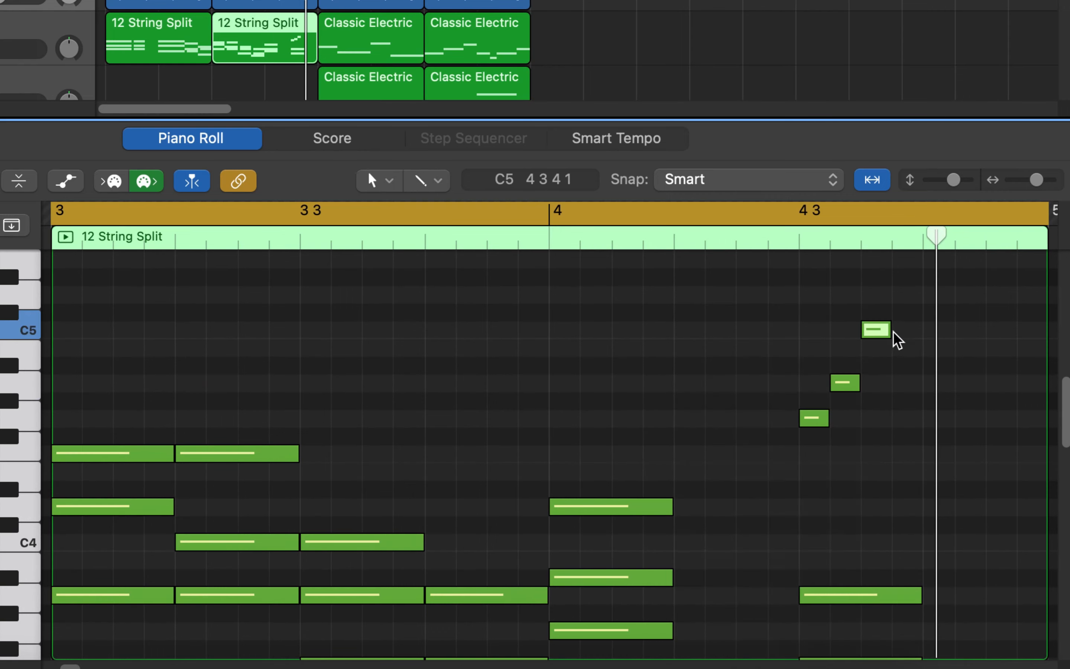
pyautogui.moveTo(885, 328); pyautogui.dragTo(917, 337)
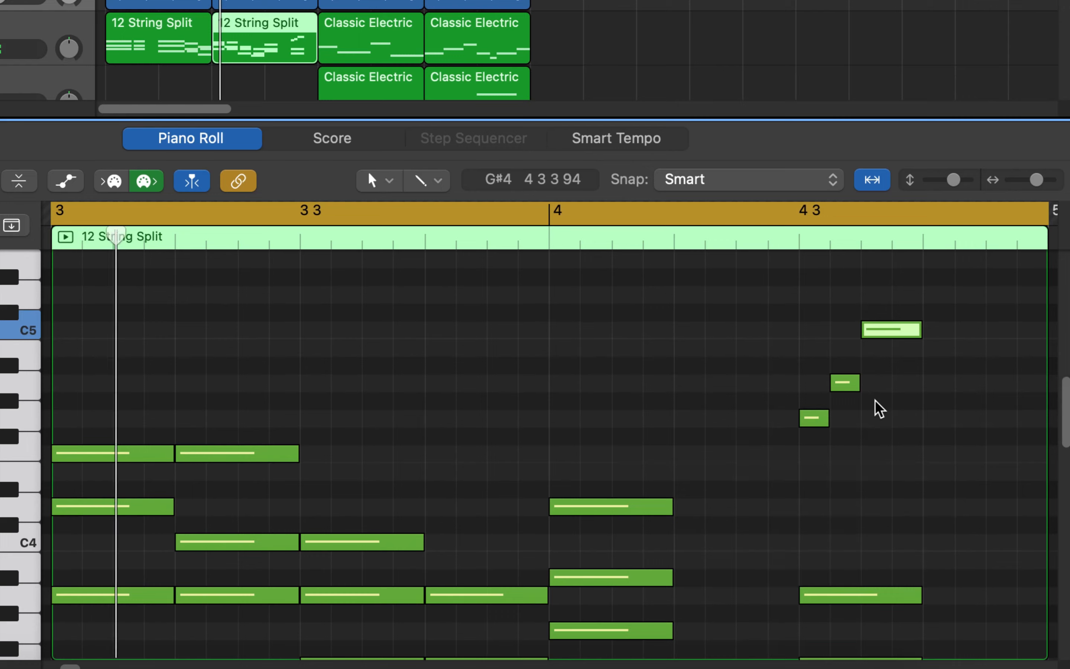
pyautogui.scroll(-1, 884, 421)
pyautogui.scroll(-2, 895, 430)
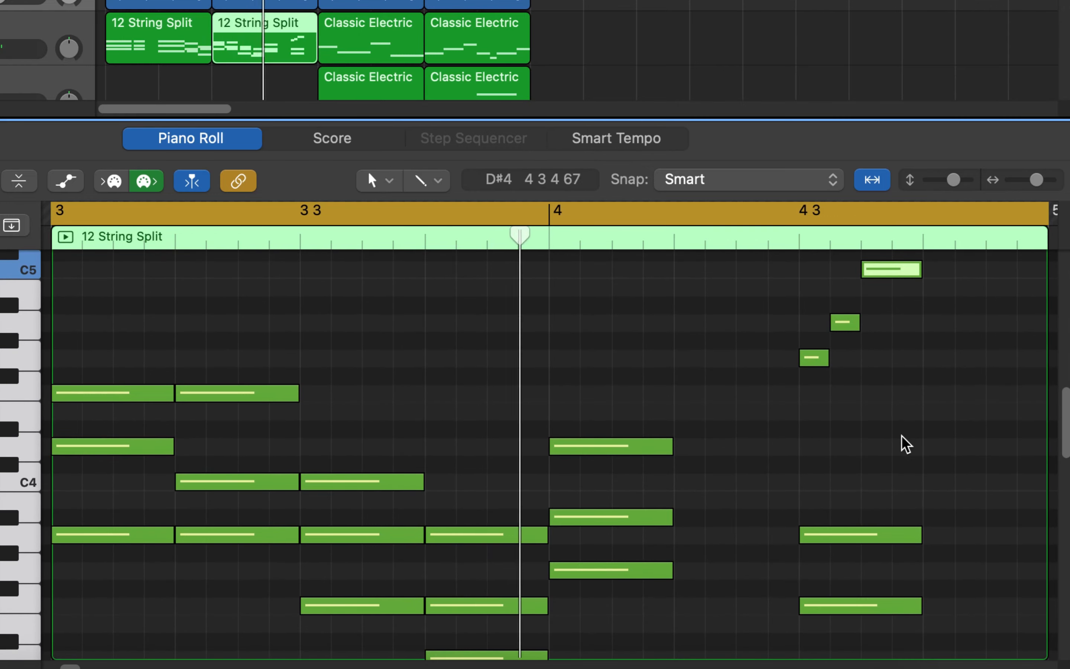
pyautogui.press('space')
# Create a one-beat chord of A3, C4 and F4 at 4 4.
pyautogui.rightClick(934, 535)
pyautogui.click(935, 534)
pyautogui.rightClick(934, 535)
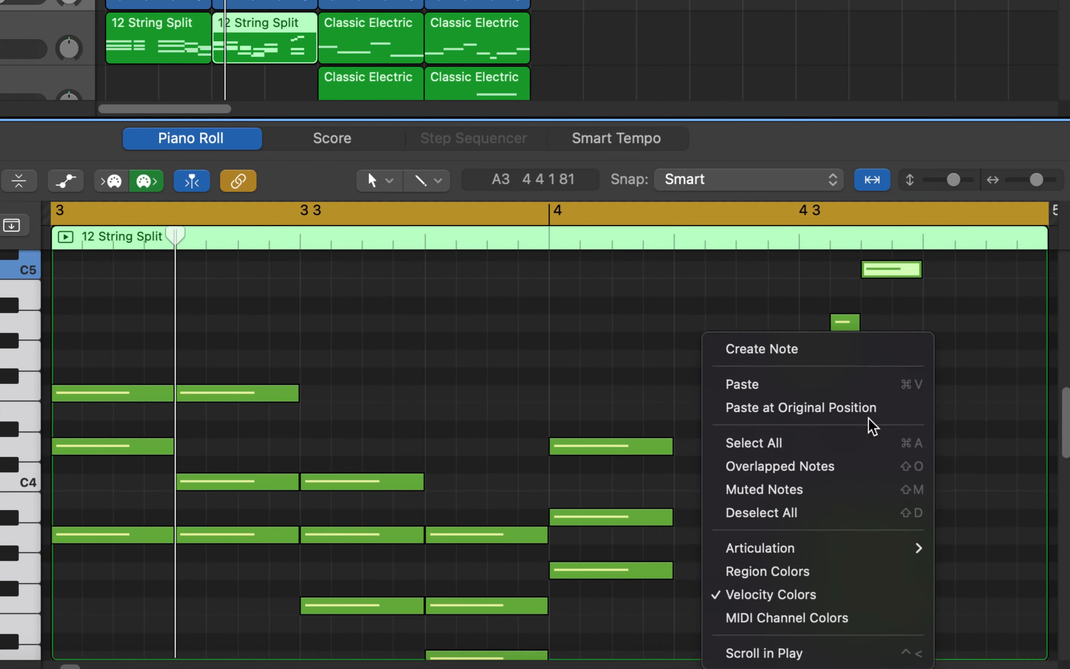
pyautogui.click(812, 352)
pyautogui.moveTo(979, 535); pyautogui.dragTo(951, 530)
pyautogui.press('space')
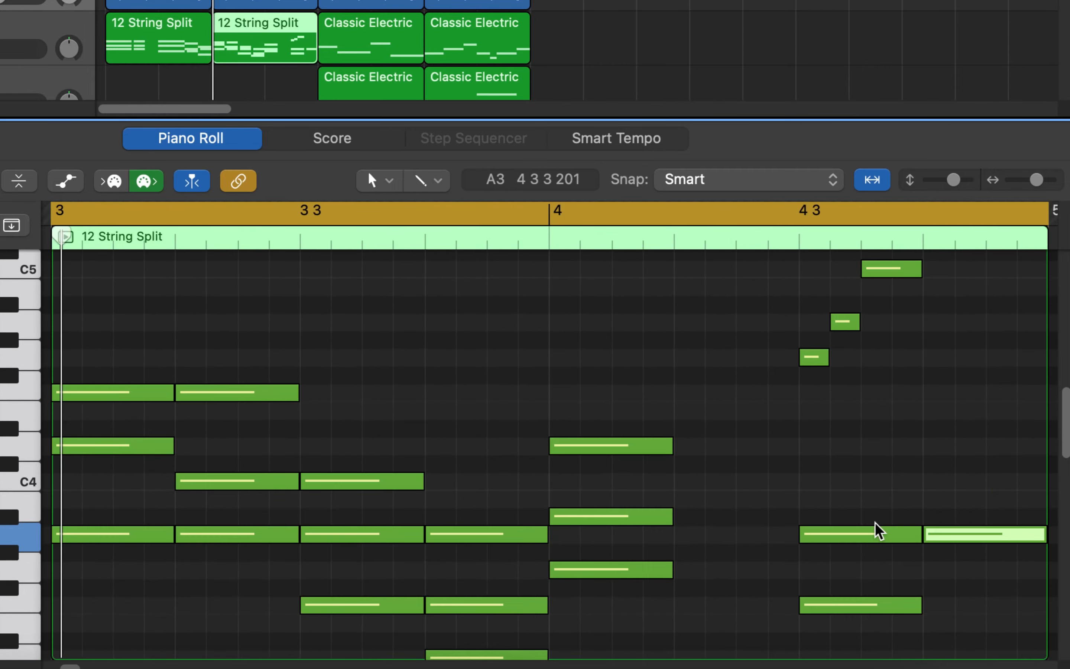
pyautogui.rightClick(927, 487)
pyautogui.click(844, 352)
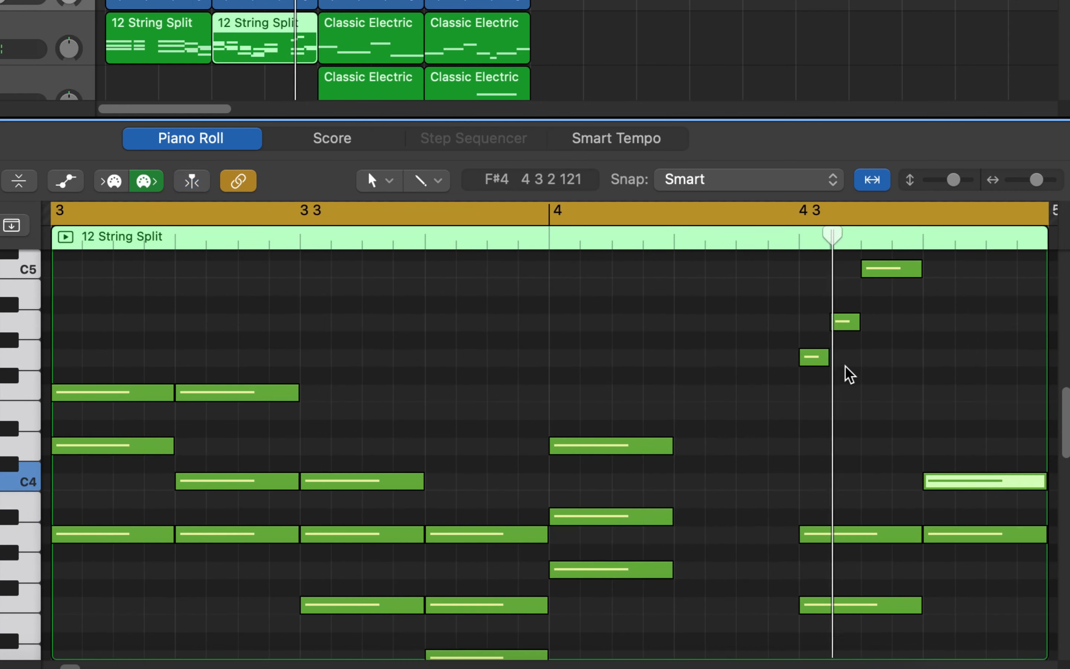
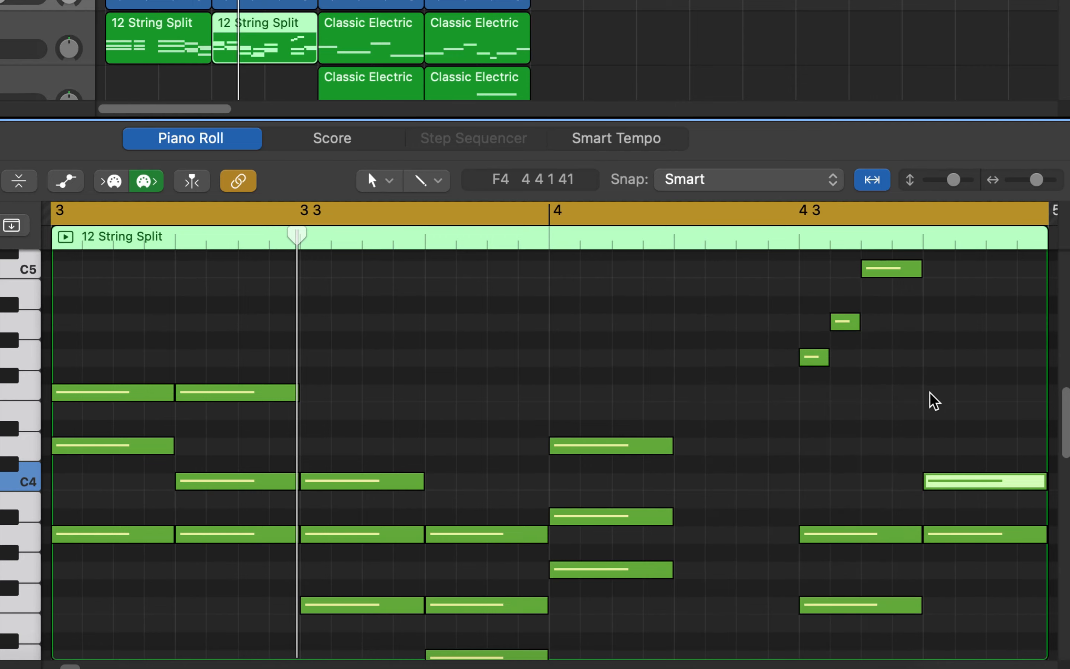
pyautogui.rightClick(931, 402)
pyautogui.click(851, 360)
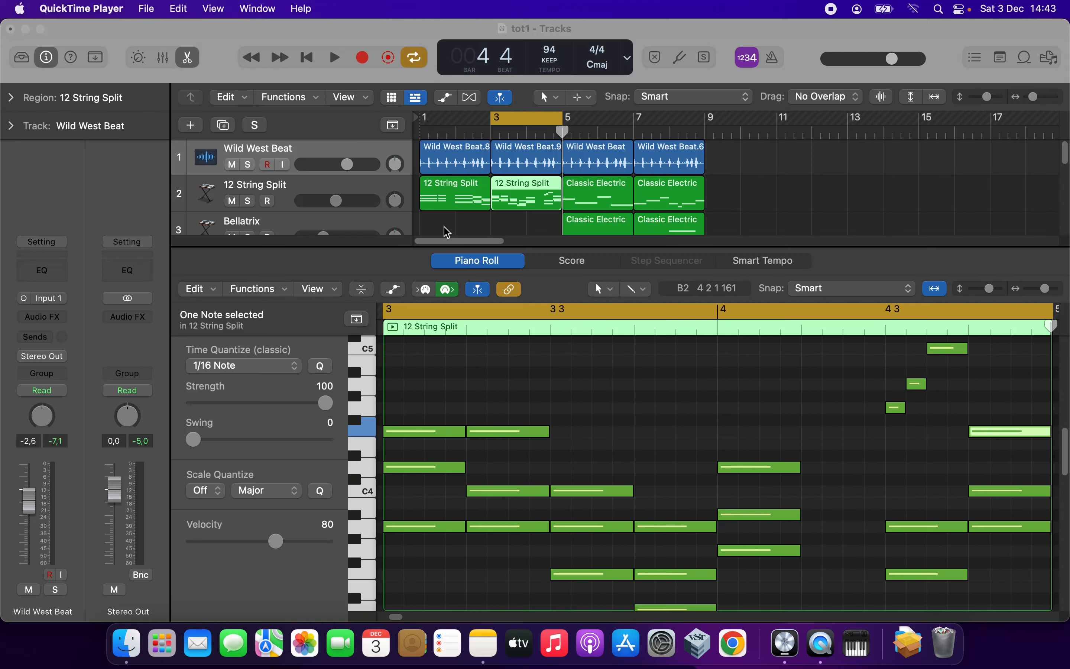
# Extend the cycle range back to bar 1 and play the four-bar intro.
pyautogui.click(444, 228)
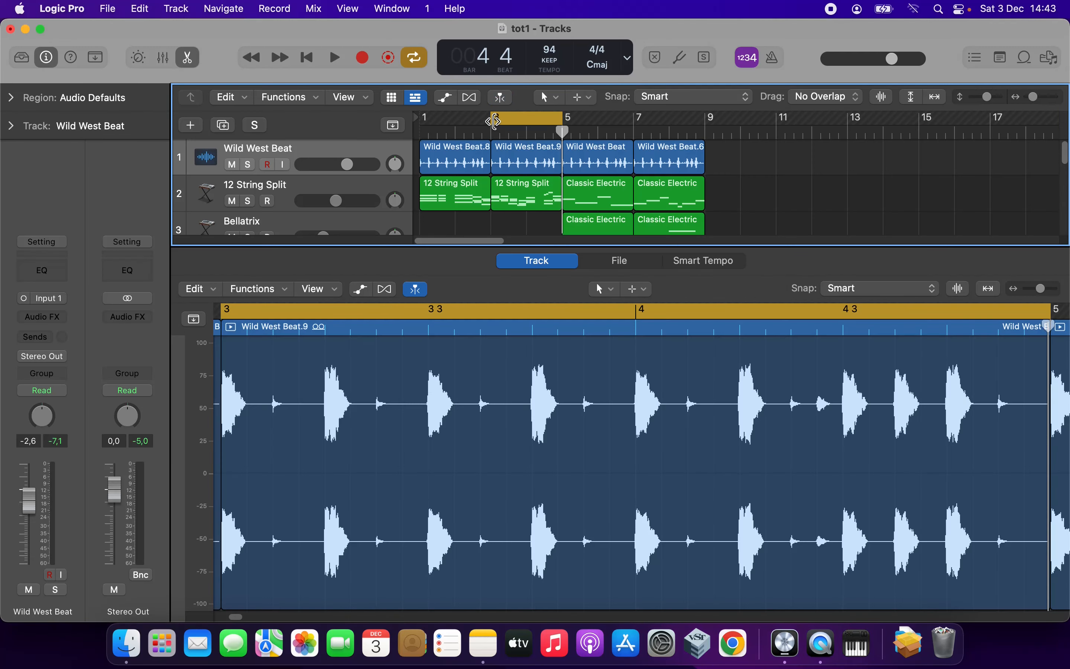
pyautogui.moveTo(494, 121); pyautogui.dragTo(421, 120)
pyautogui.click(467, 200)
pyautogui.press('space')
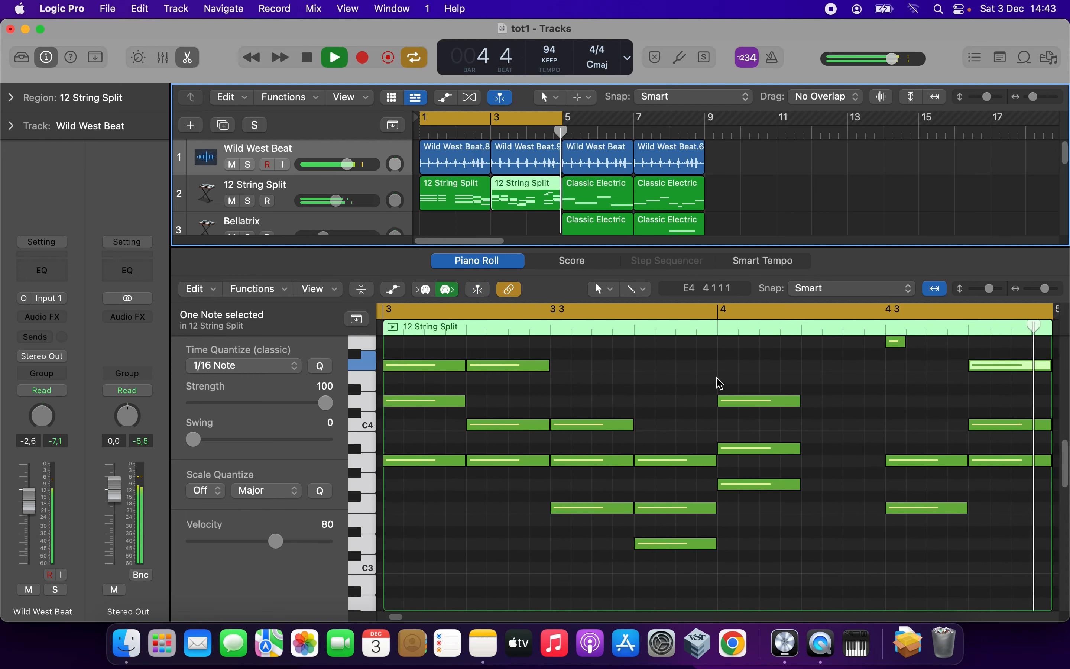
pyautogui.press('space')
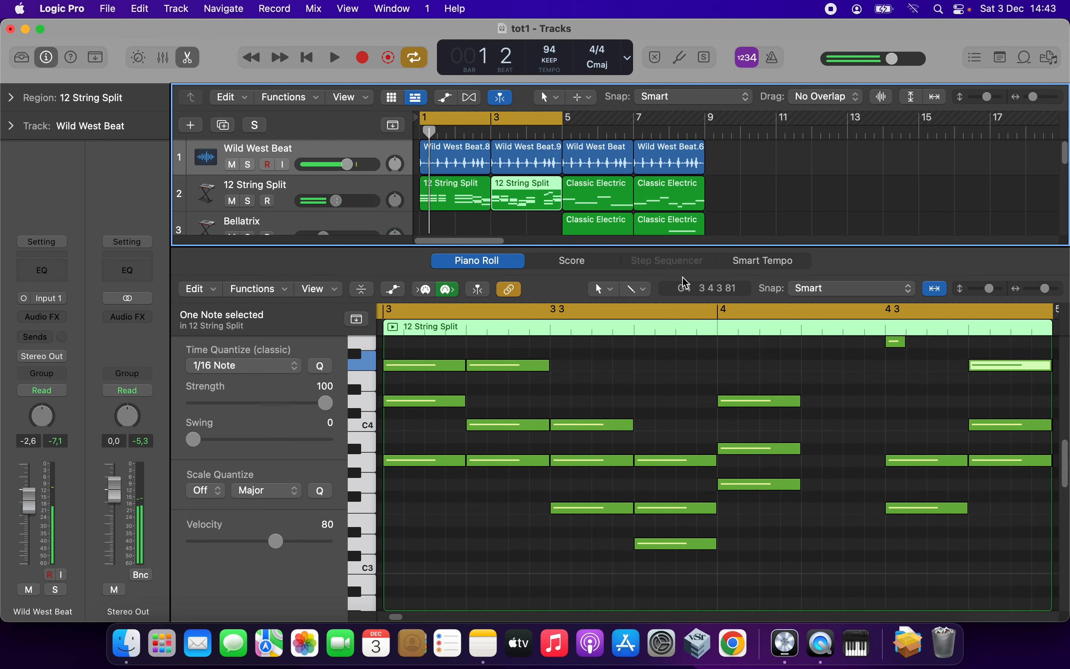
# Shift the cycle range to bars 3 through 7 and play the transition into the main section.
pyautogui.click(507, 126)
pyautogui.moveTo(502, 123); pyautogui.dragTo(633, 123)
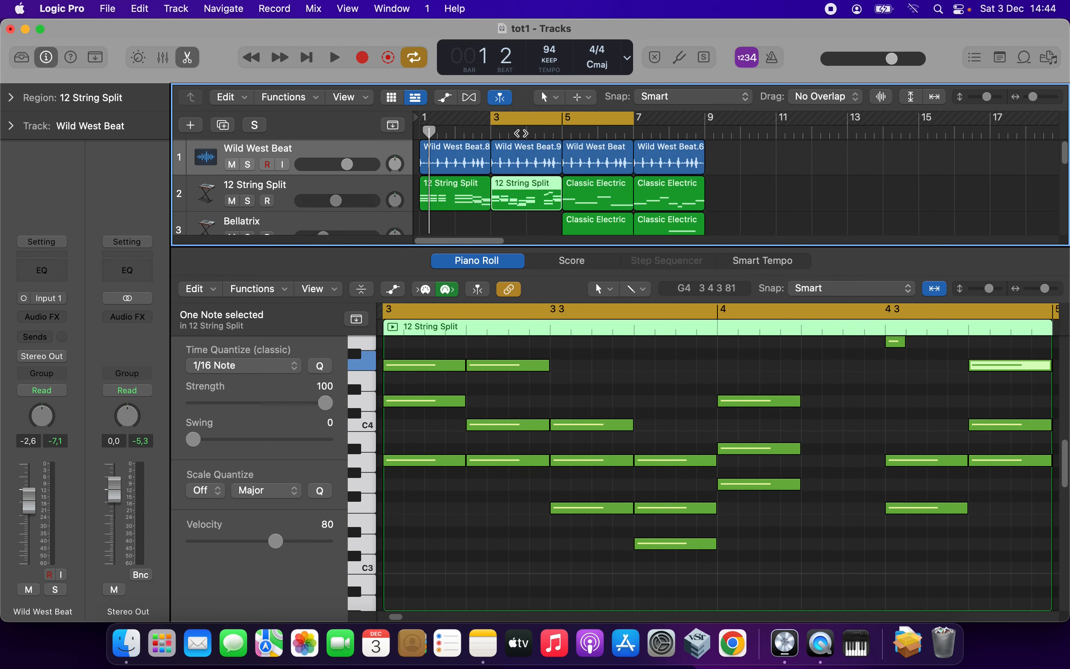
pyautogui.press('space')
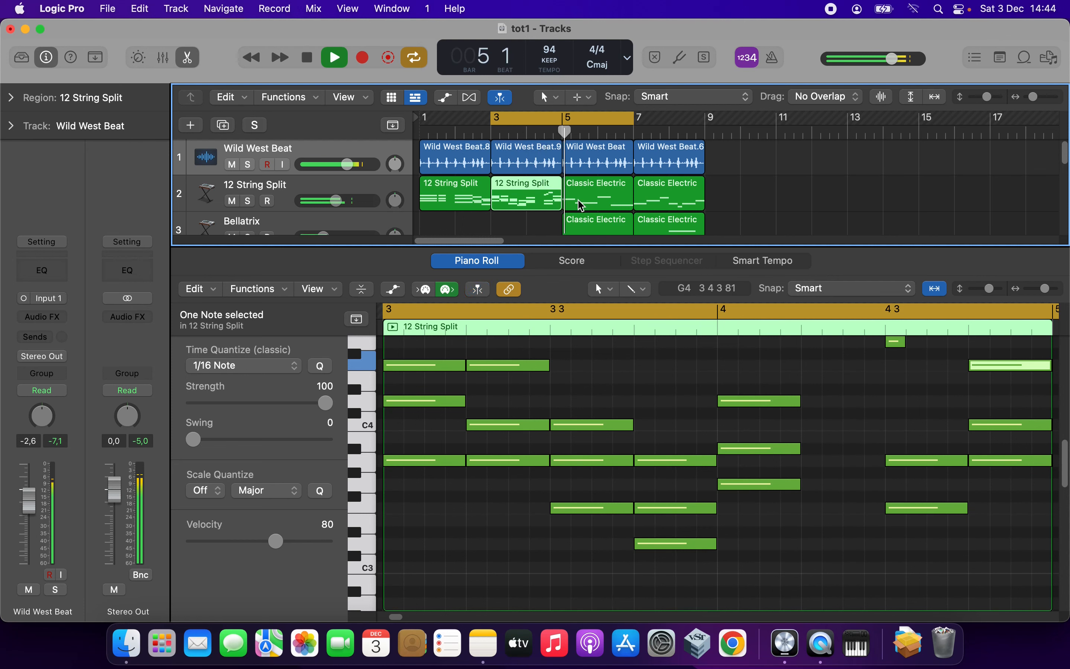
pyautogui.press('space')
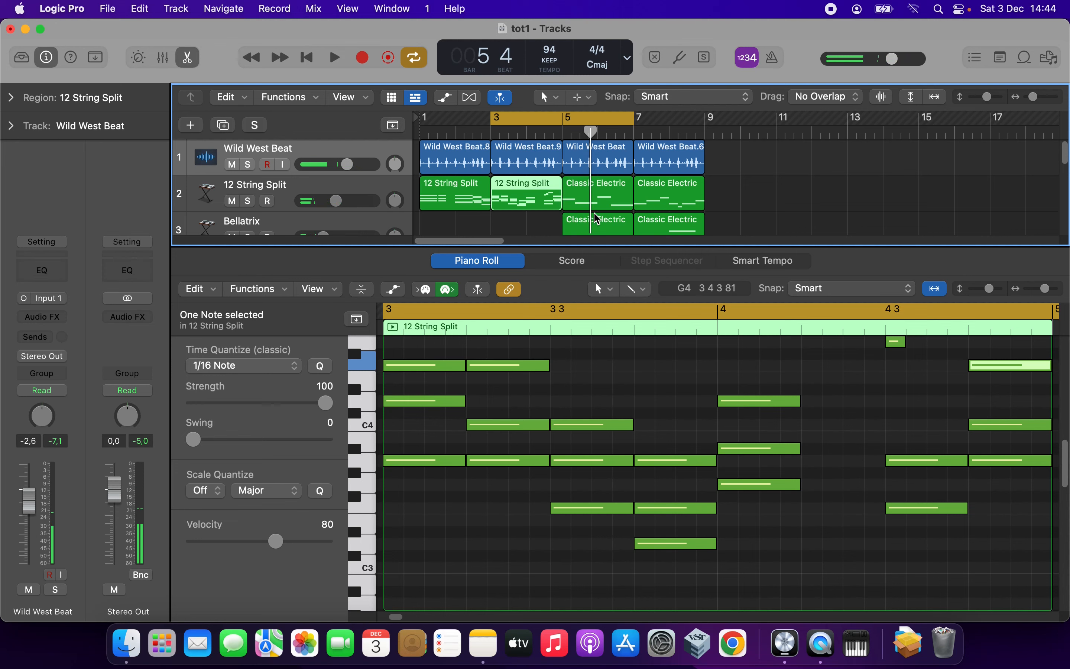
# Enlarge the tracks area and move all regions from bar 5 onward so that they start at bar 7.
pyautogui.moveTo(744, 246); pyautogui.dragTo(747, 464)
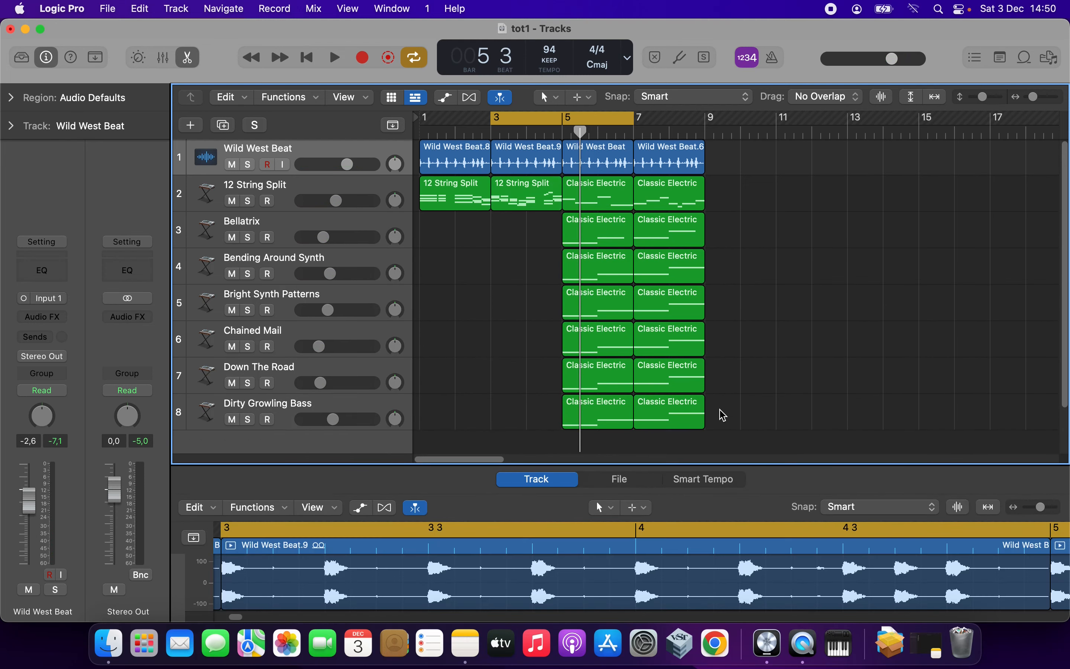
pyautogui.click(733, 441)
pyautogui.moveTo(733, 440); pyautogui.dragTo(655, 158)
# Copy the Wild West Beat region at bar 3 and paste it at bar 5.
pyautogui.click(540, 155)
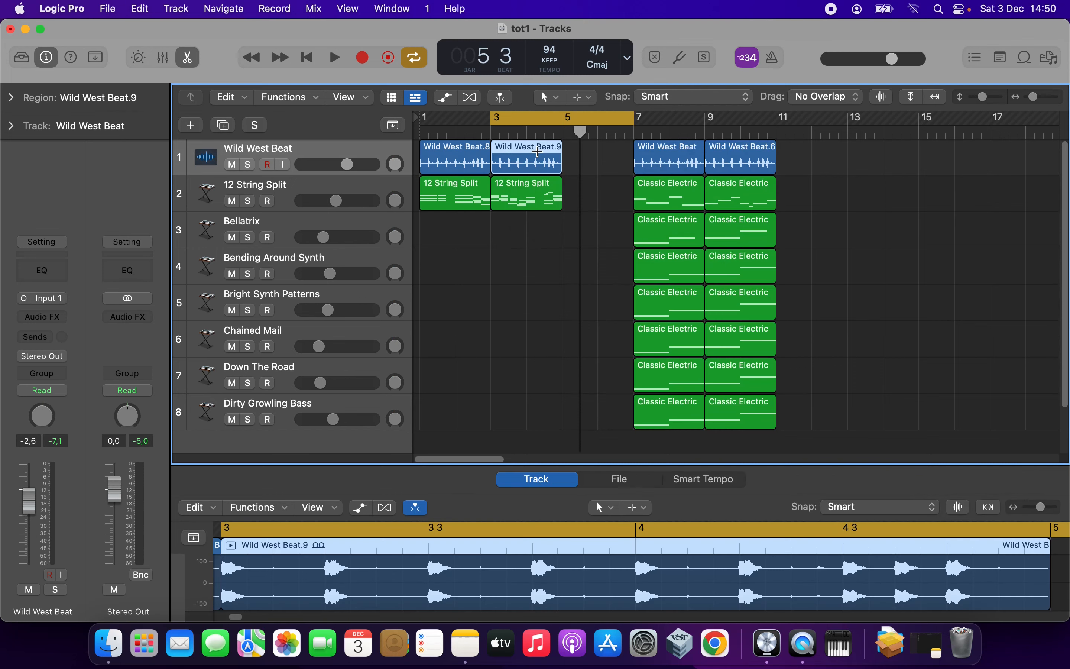
pyautogui.click(563, 134)
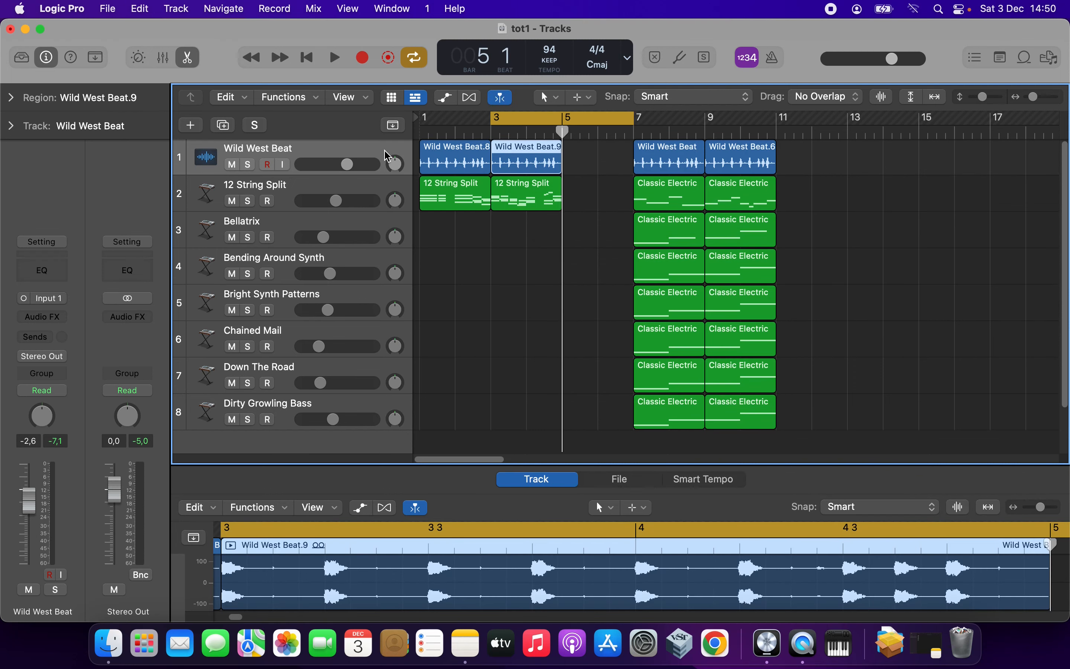
pyautogui.press('super+v')
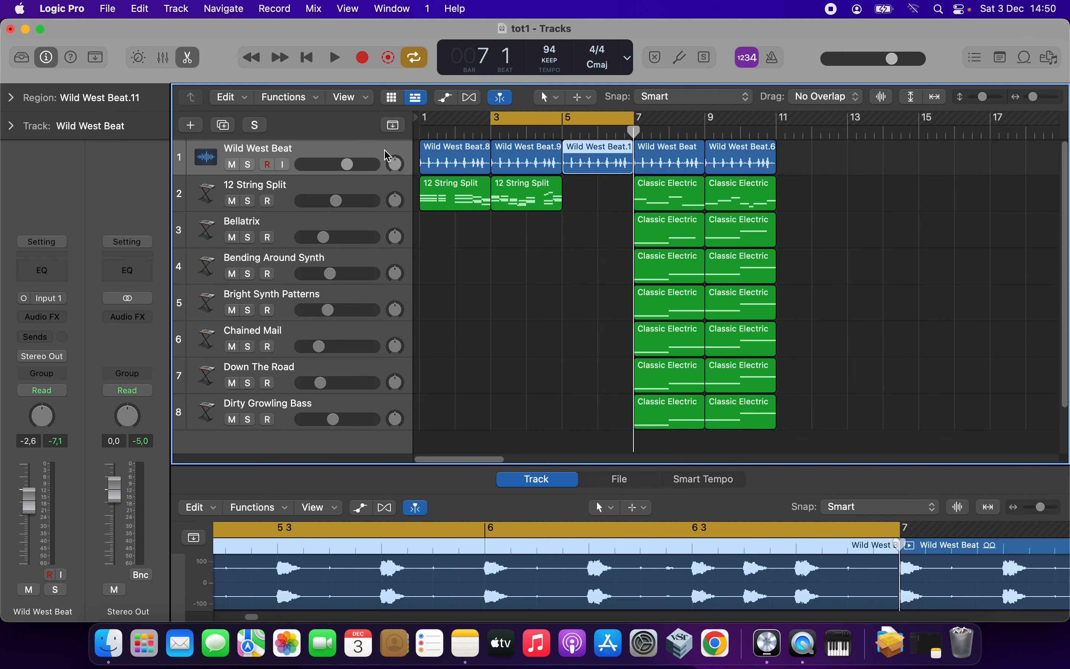
# Create a MIDI region on the 12 String Split track at bar 5, extend it to bar 7 and enlarge its note editor.
pyautogui.click(575, 206)
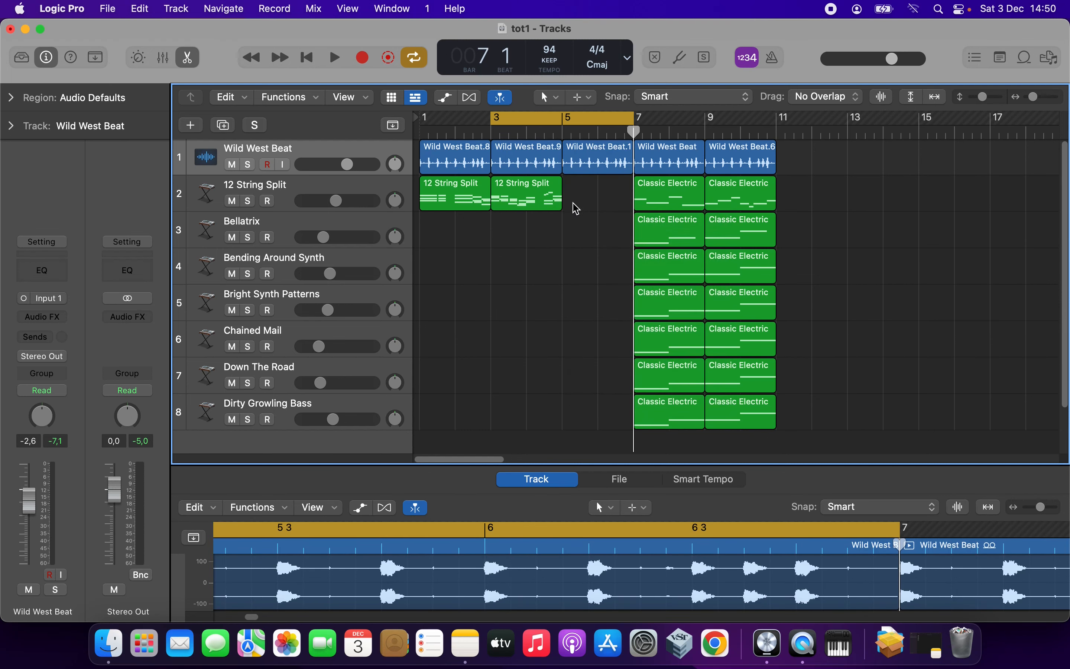
pyautogui.rightClick(575, 206)
pyautogui.click(575, 207)
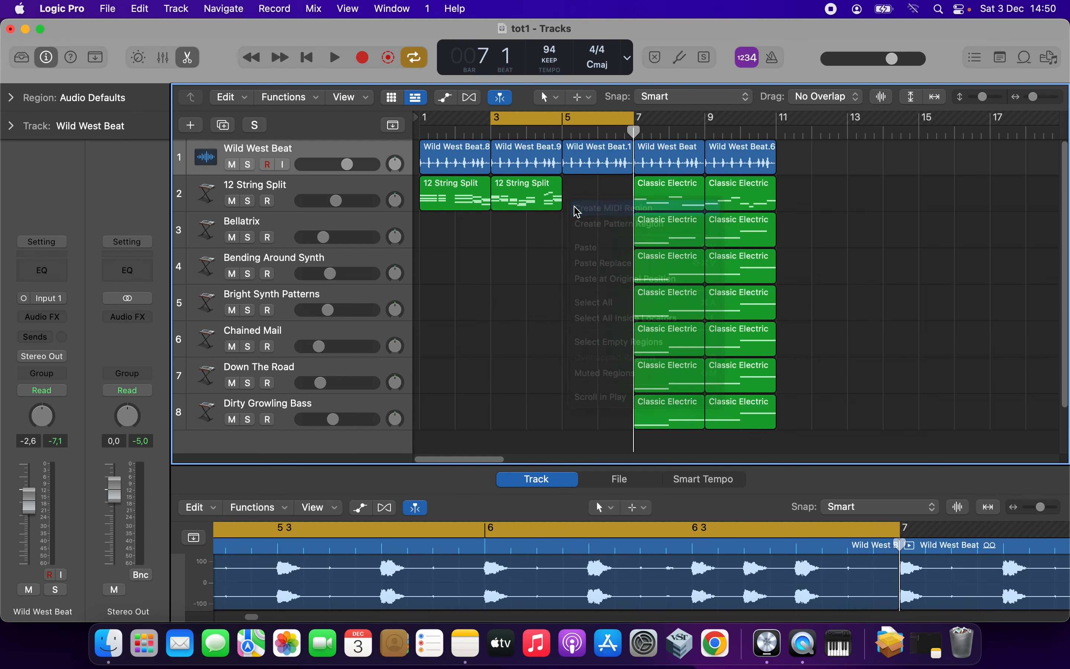
pyautogui.moveTo(595, 202); pyautogui.dragTo(633, 204)
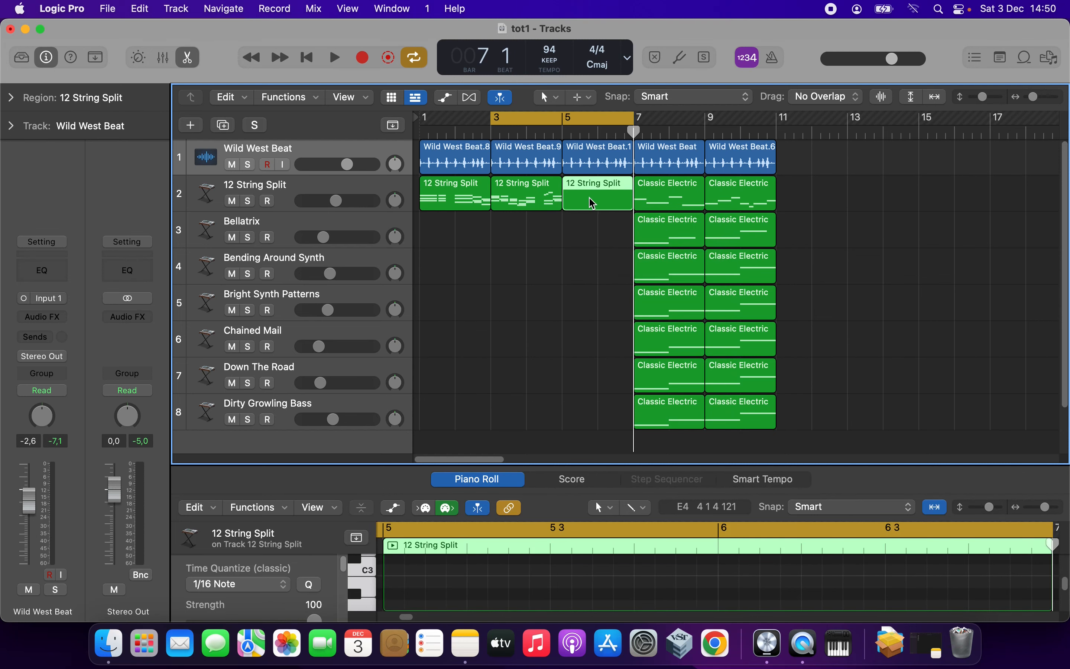
pyautogui.moveTo(585, 465); pyautogui.dragTo(592, 207)
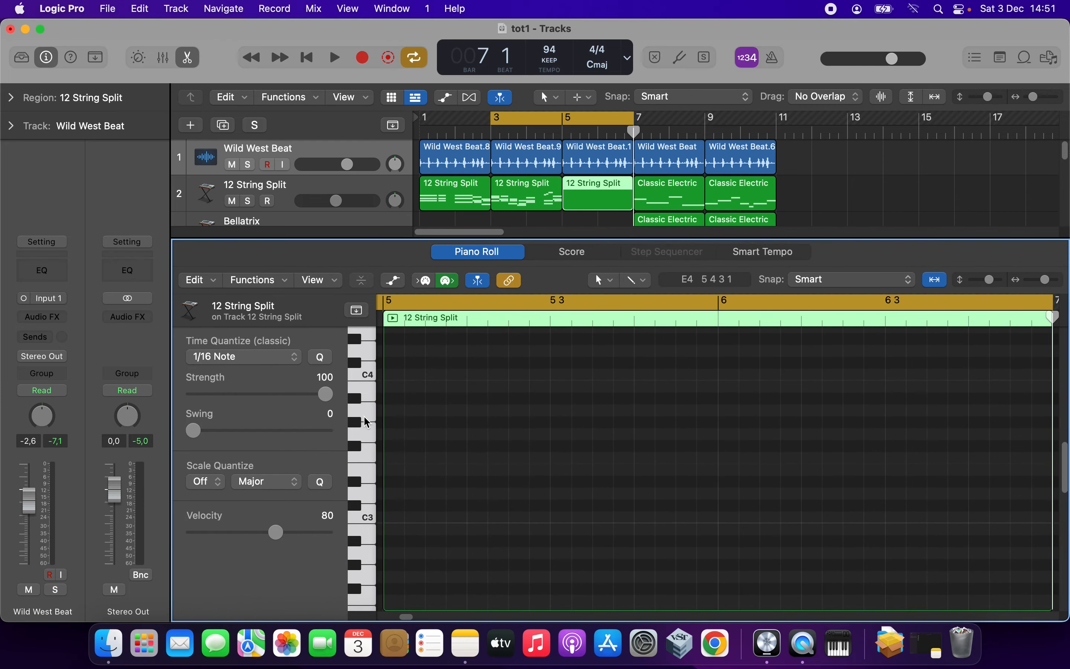
# Examine the notes of the 12 String Split region at bar 3 and the Classic Electric Piano region at bar 7.
pyautogui.click(522, 195)
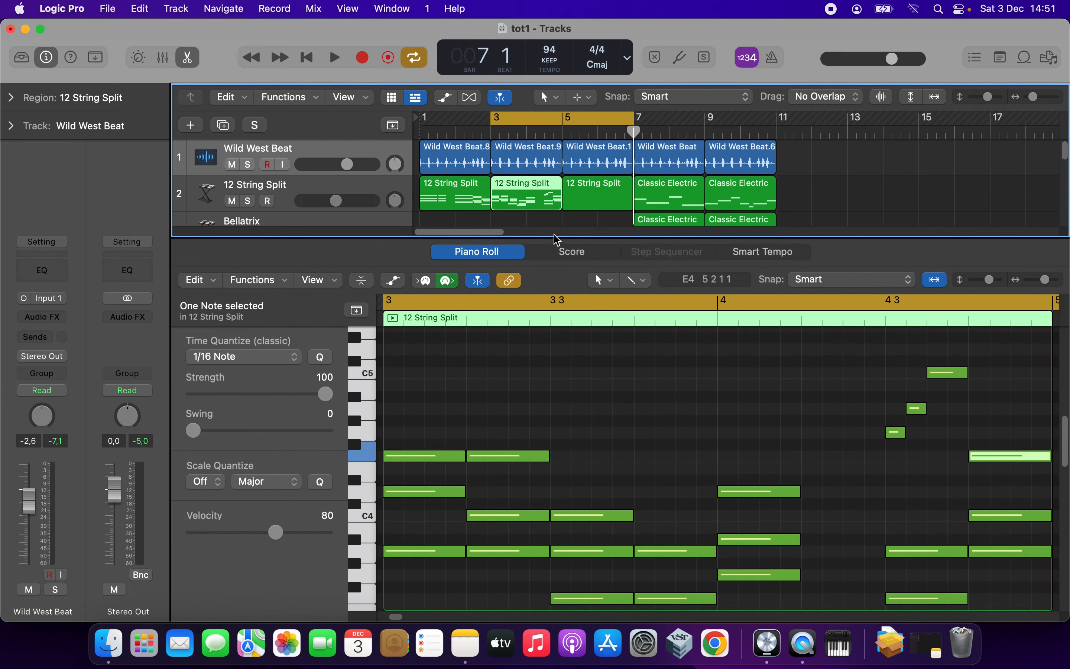
pyautogui.scroll(-3, 852, 446)
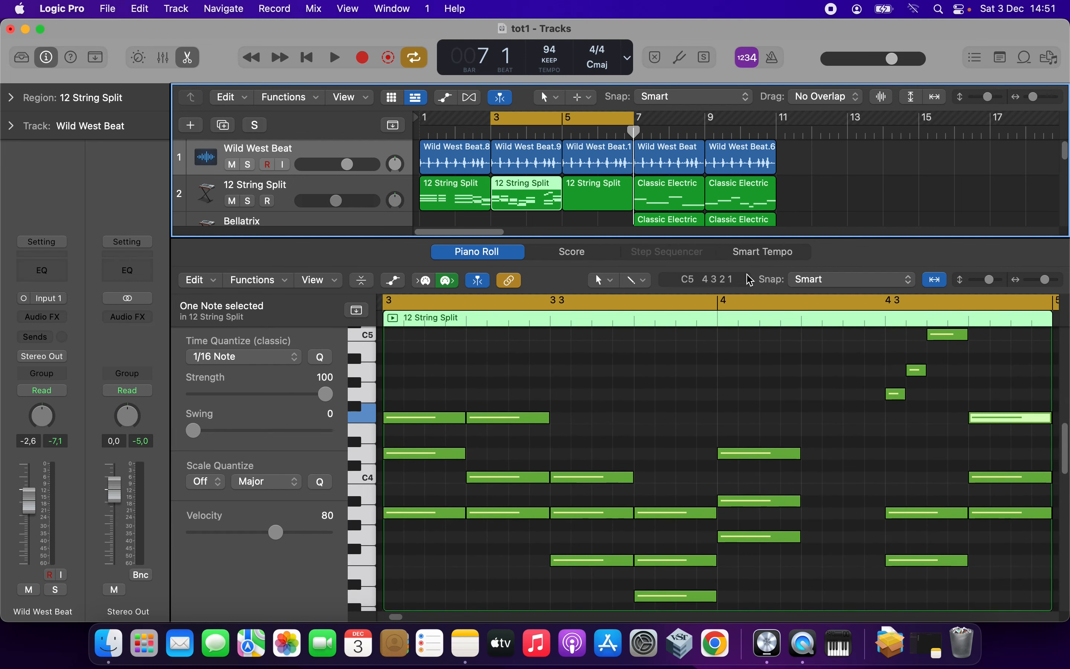
pyautogui.click(640, 206)
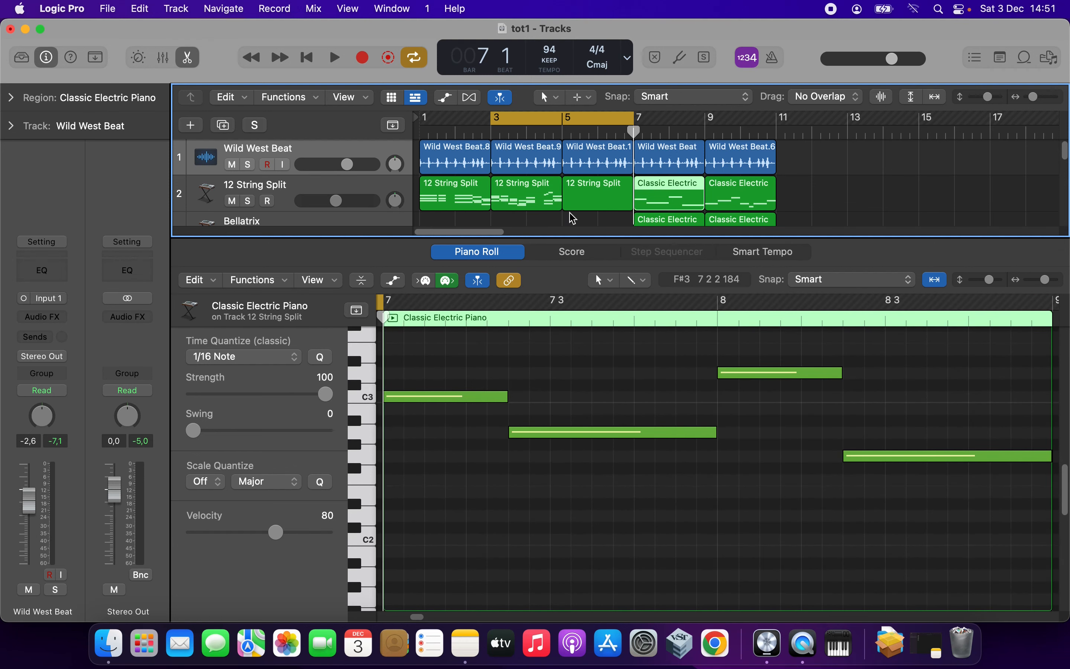
# In the empty 12 String Split region at bar 5, create an F3 note at its start and lengthen it to two beats.
pyautogui.click(611, 194)
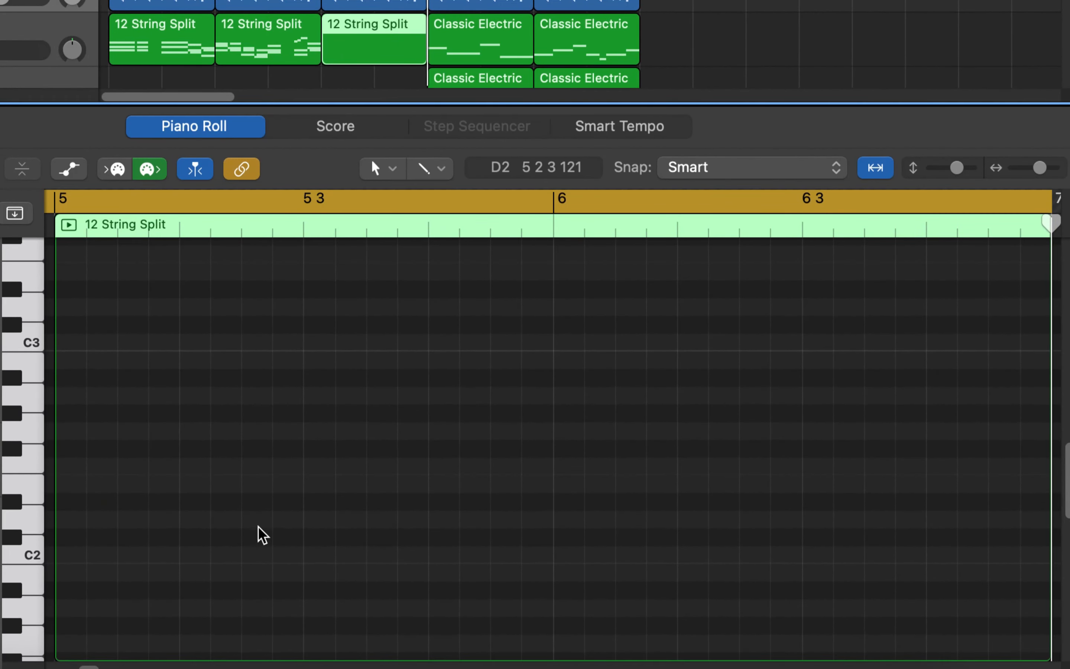
pyautogui.scroll(1, 258, 533)
pyautogui.scroll(-6, 261, 529)
pyautogui.scroll(7, 262, 529)
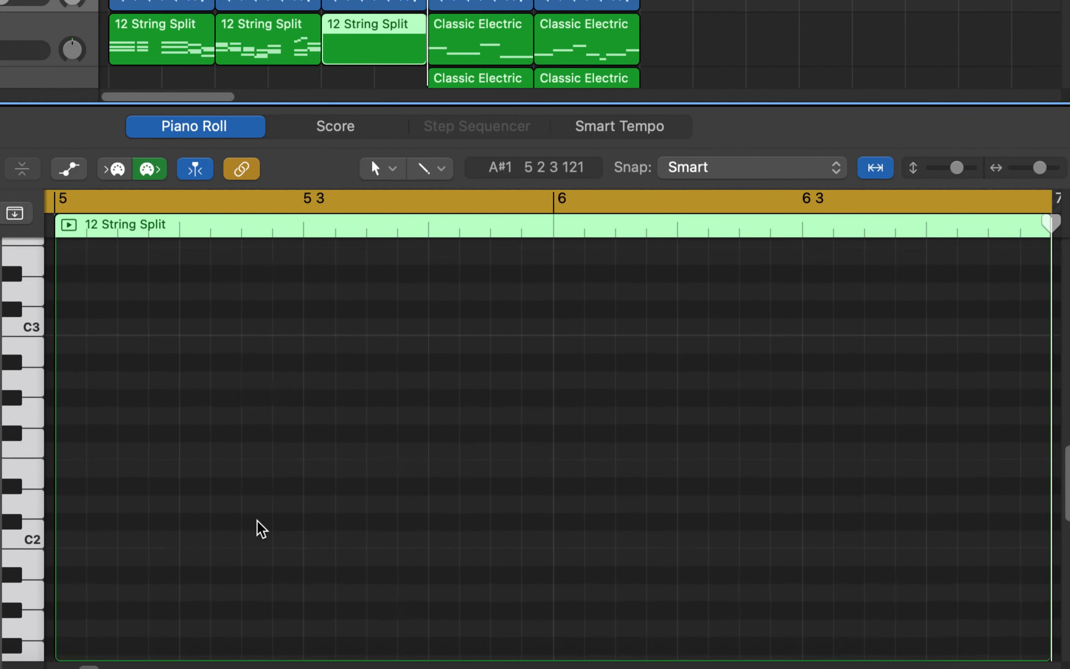
pyautogui.scroll(5, 259, 528)
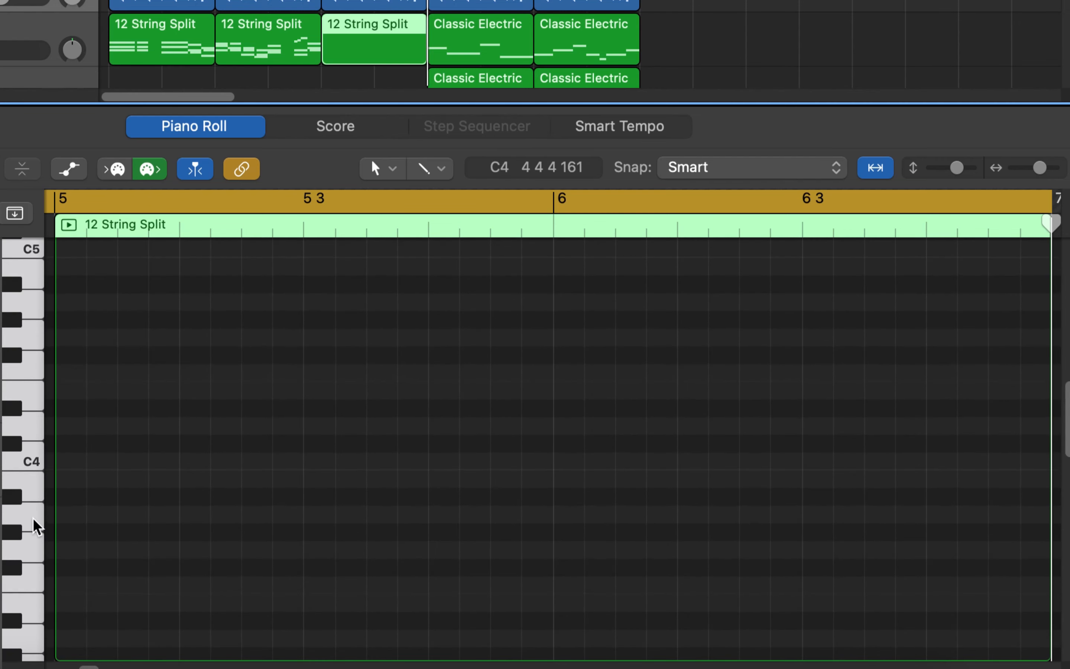
pyautogui.rightClick(63, 586)
pyautogui.click(141, 385)
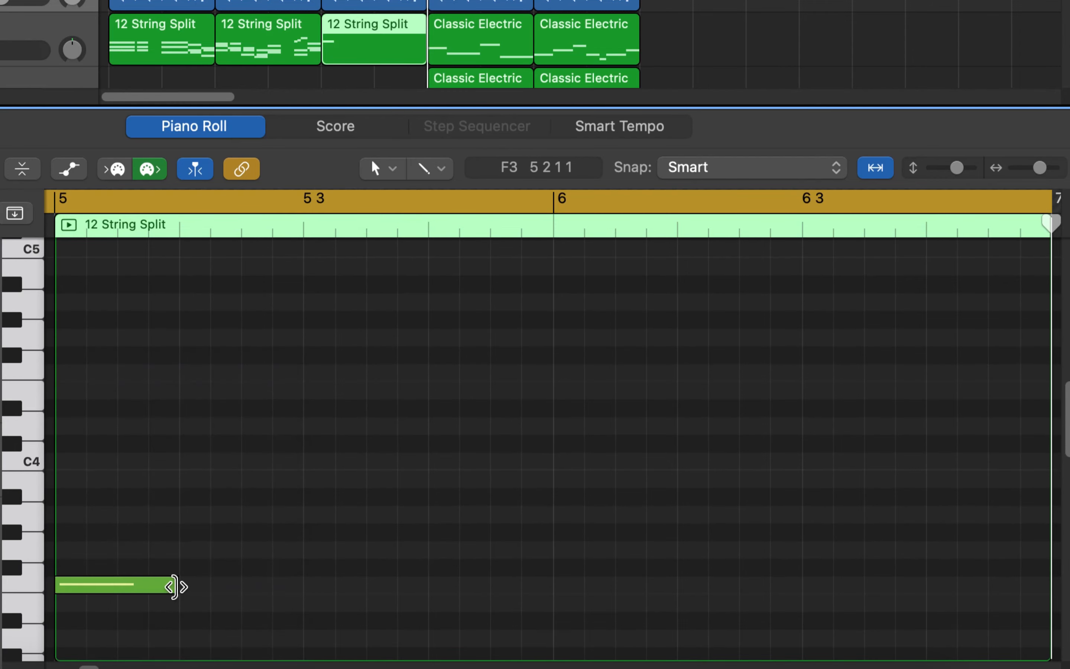
pyautogui.moveTo(177, 586); pyautogui.dragTo(300, 586)
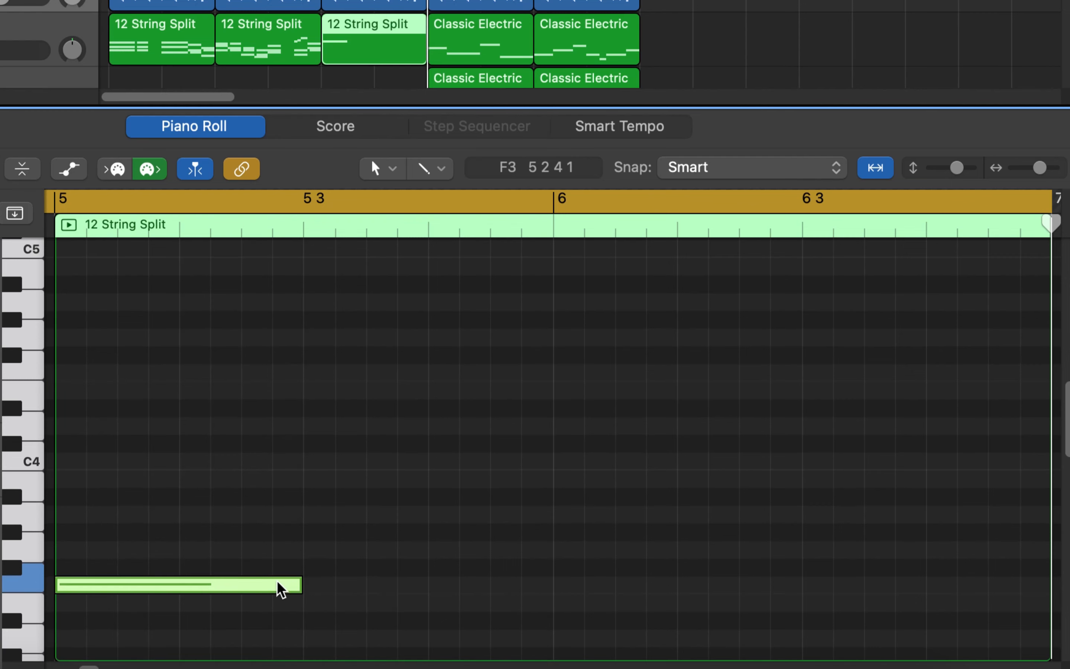
# Add two-beat A3 and C4 notes above the F3 note at the start of bar 5 to complete the chord.
pyautogui.rightClick(71, 522)
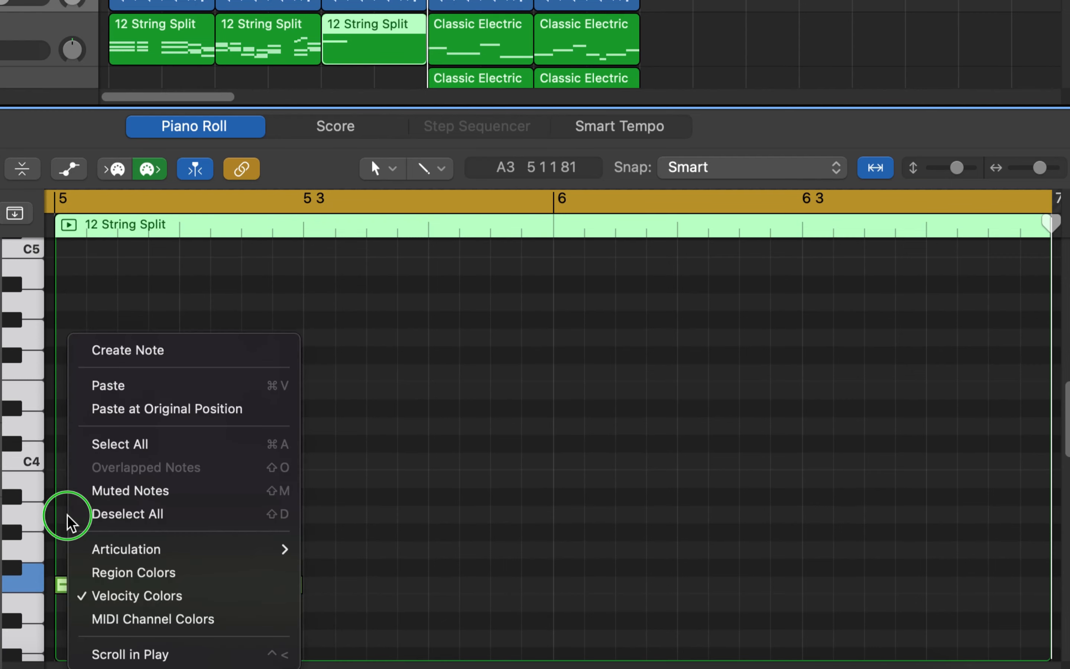
pyautogui.click(127, 353)
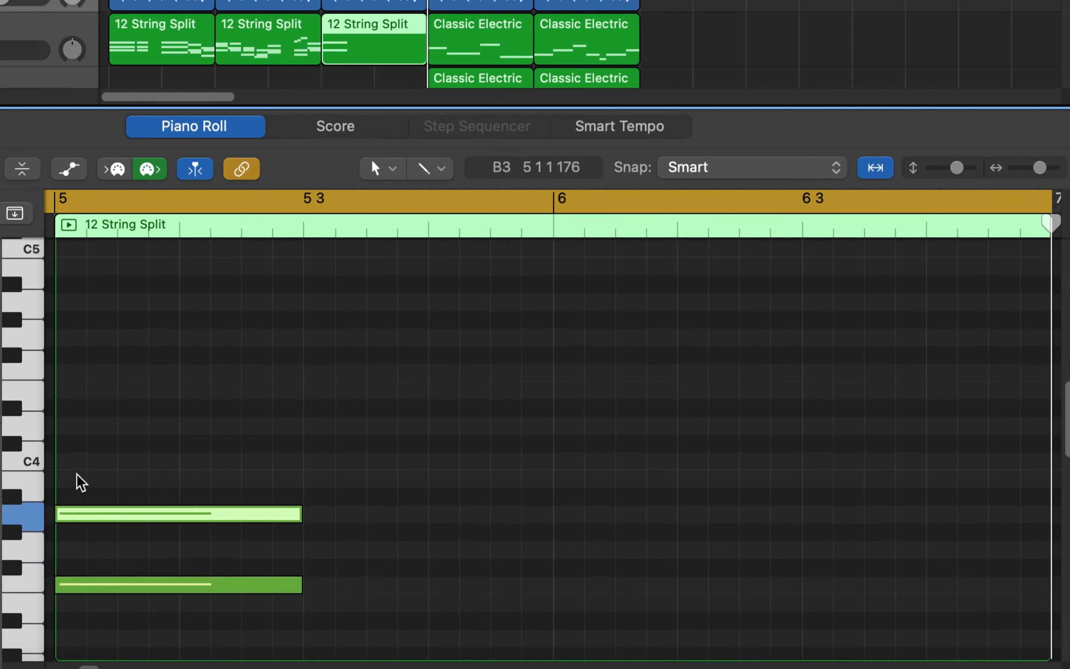
pyautogui.rightClick(65, 468)
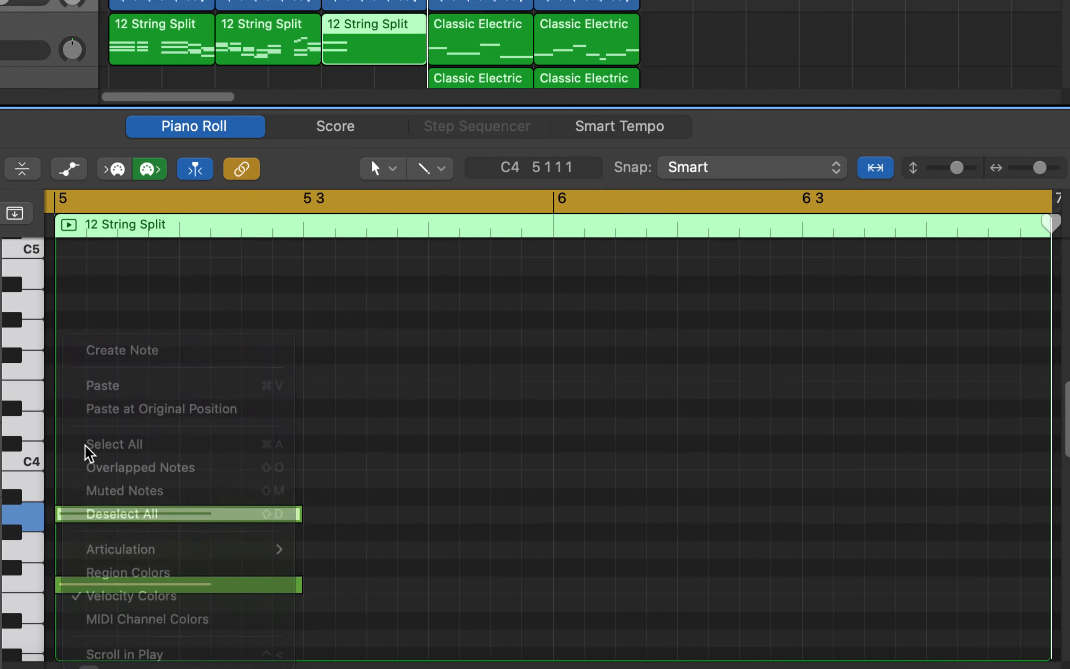
pyautogui.rightClick(61, 464)
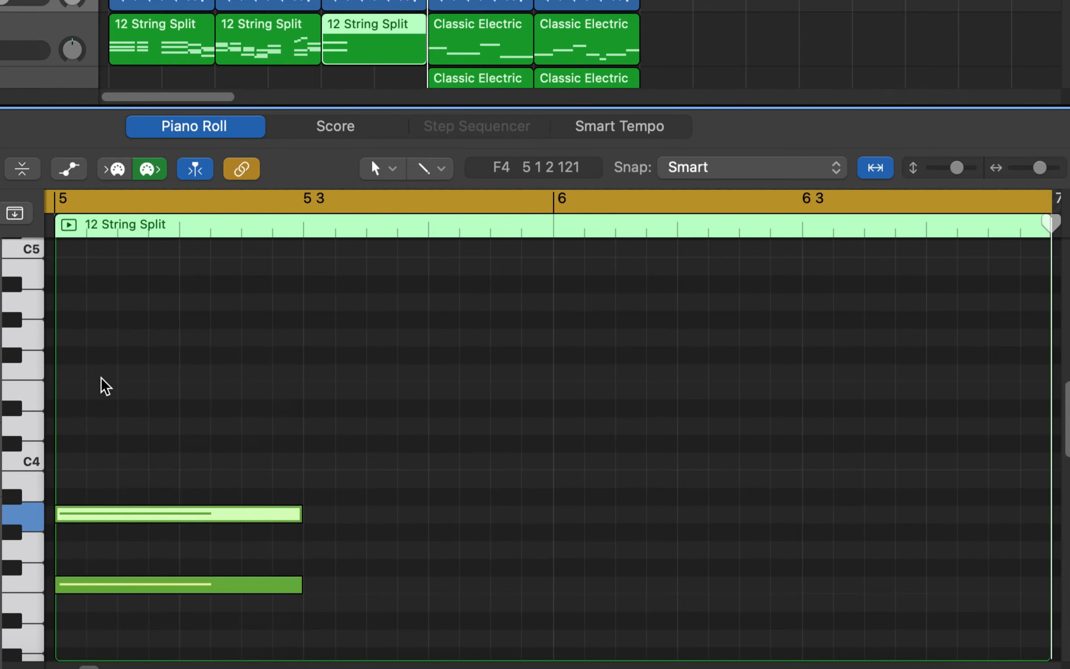
pyautogui.rightClick(68, 469)
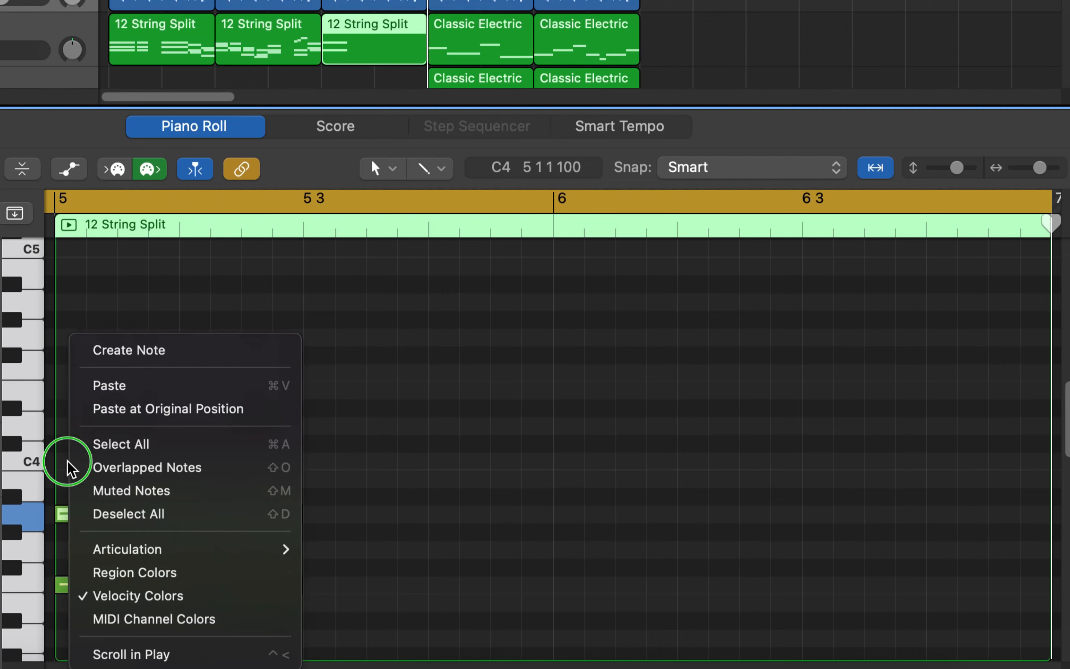
pyautogui.click(125, 354)
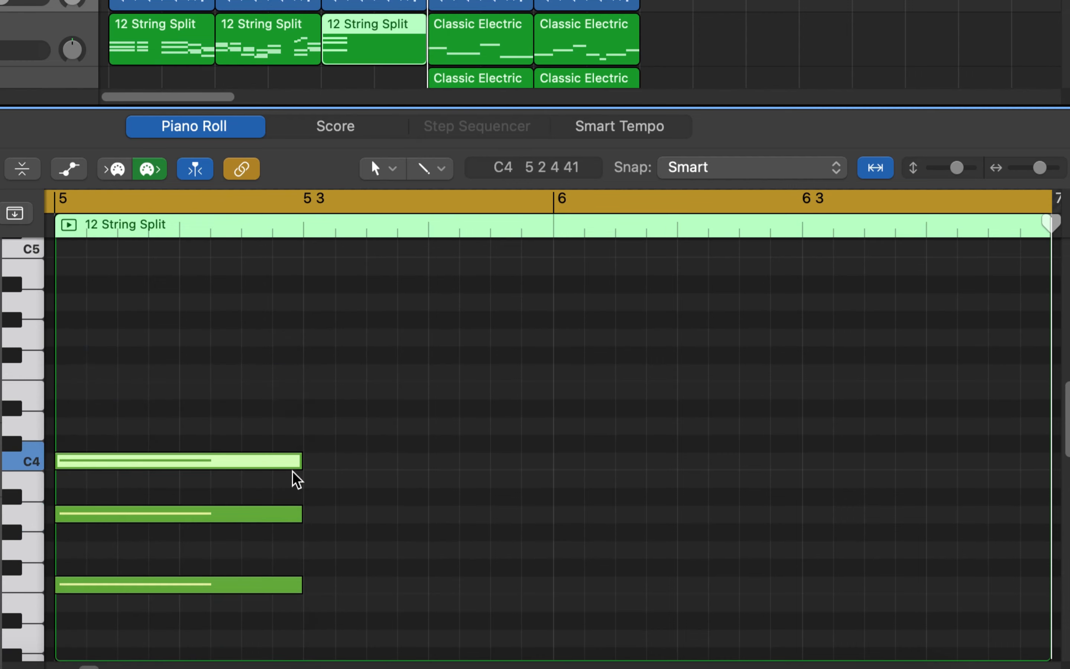
# Repeat the chord on beat 3 of bar 5 with two-beat F3, A3 and C4 notes.
pyautogui.rightClick(312, 588)
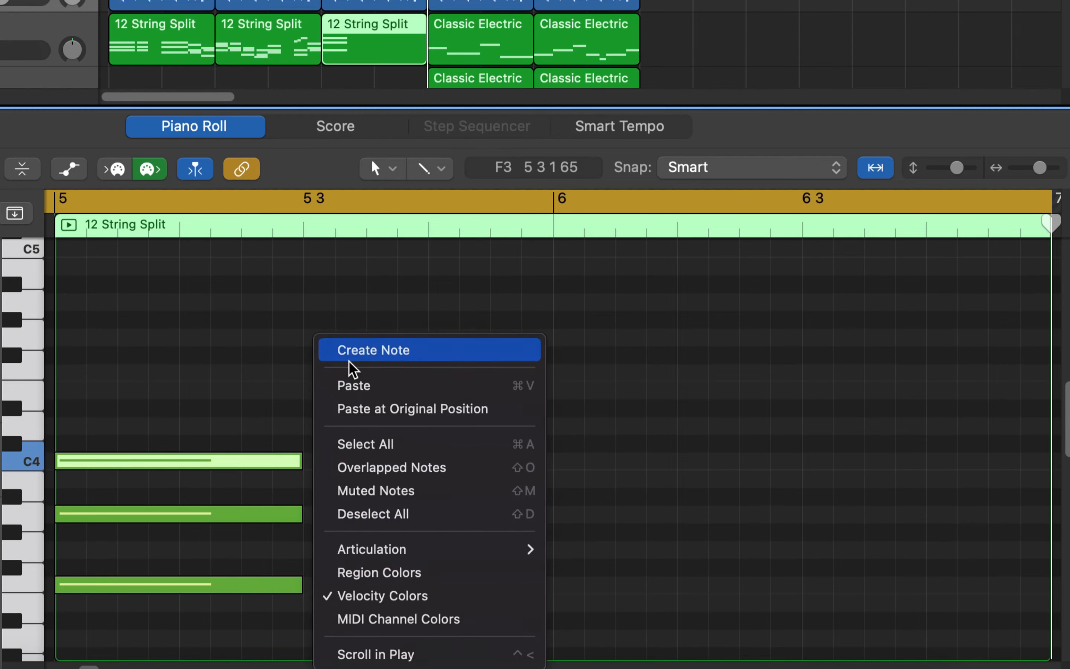
pyautogui.click(356, 363)
pyautogui.rightClick(317, 525)
pyautogui.click(354, 354)
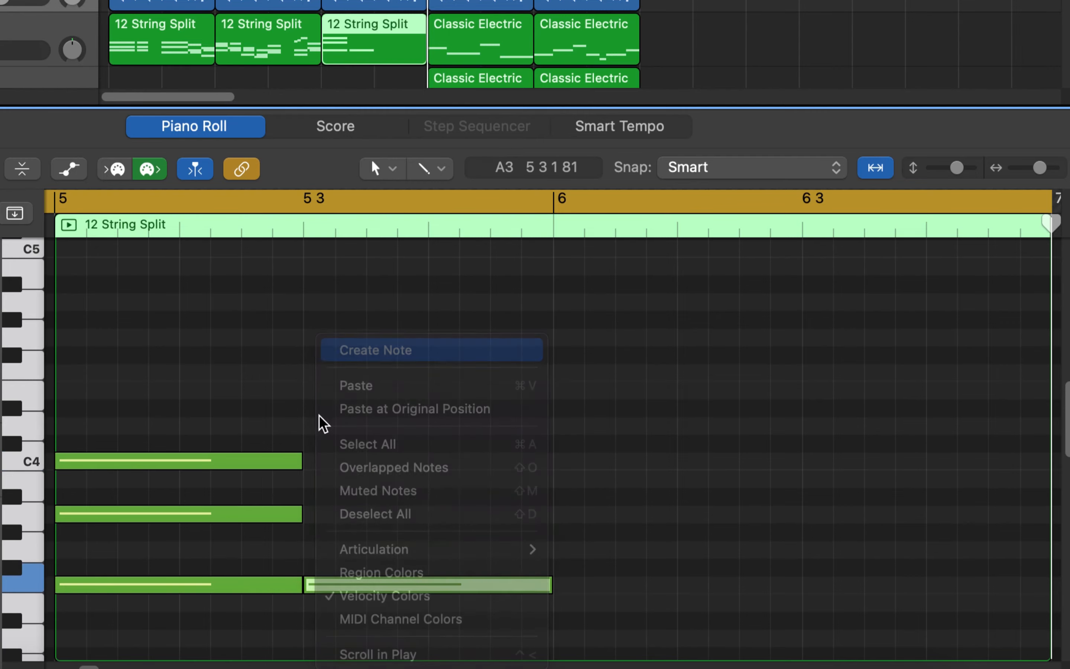
pyautogui.rightClick(317, 470)
pyautogui.click(349, 354)
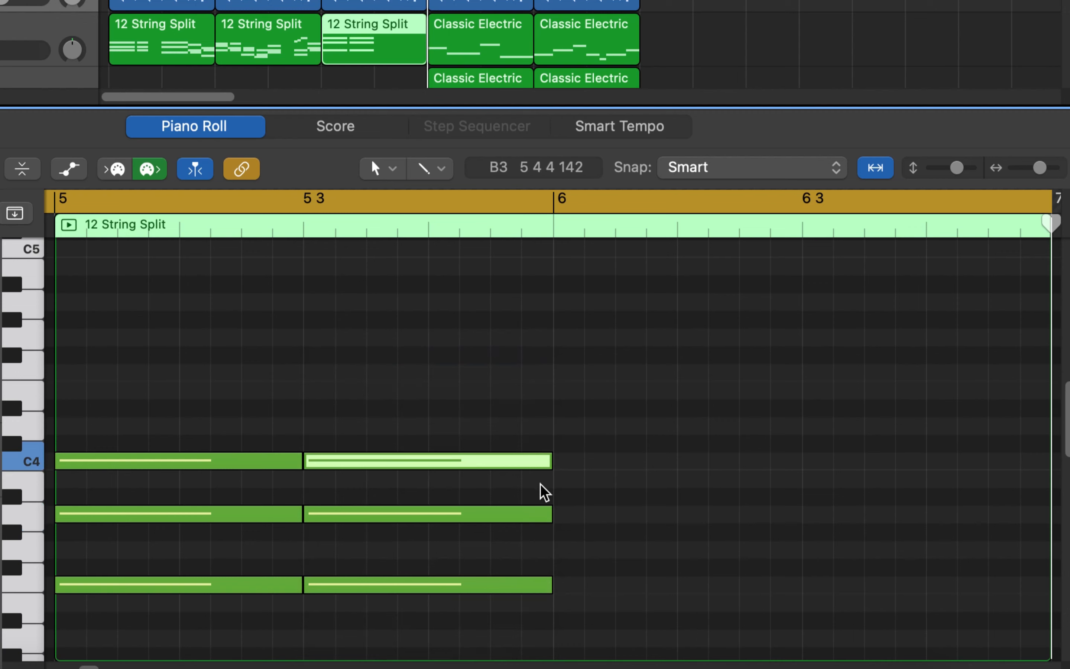
# Create G3, A3 and D4 notes at the start of bar 6 and play the 12 String Split region back.
pyautogui.rightClick(564, 553)
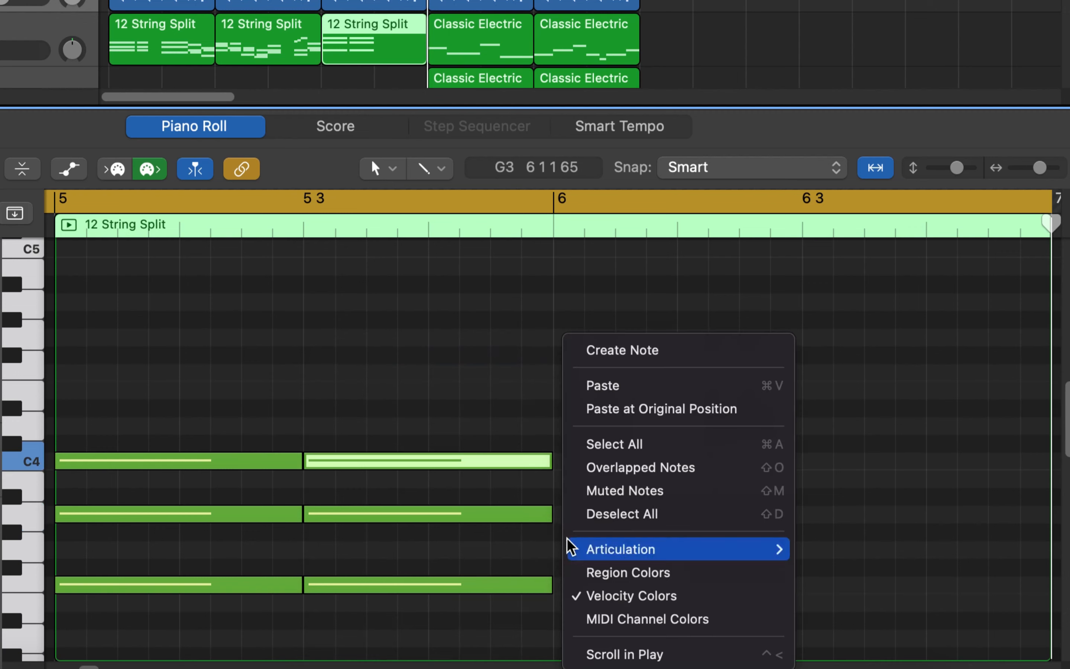
pyautogui.click(624, 363)
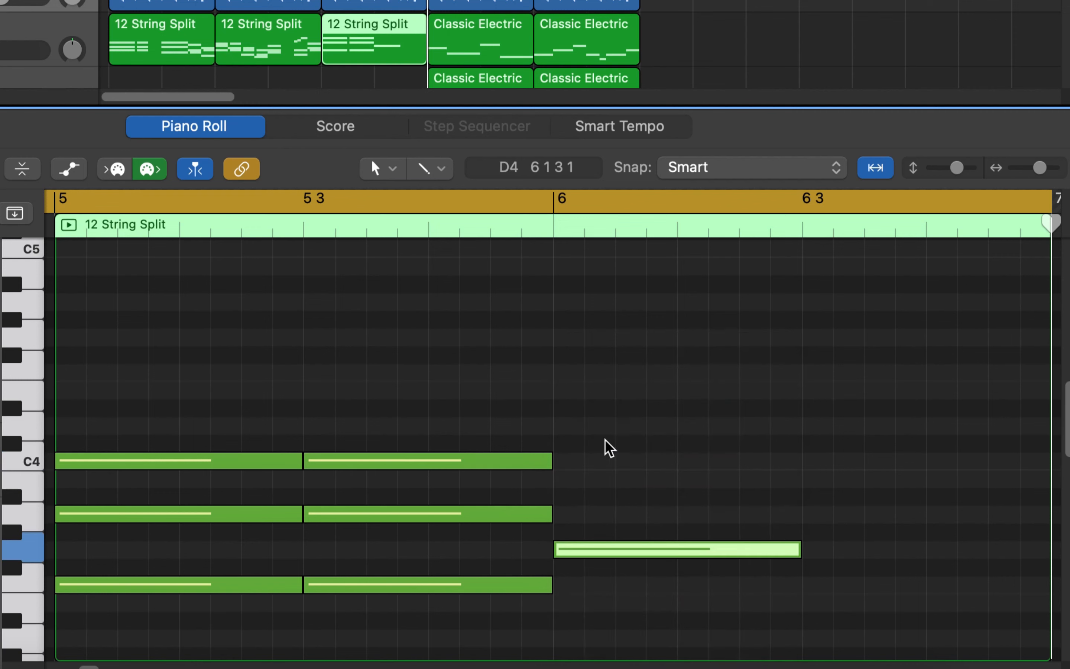
pyautogui.rightClick(566, 521)
pyautogui.click(629, 352)
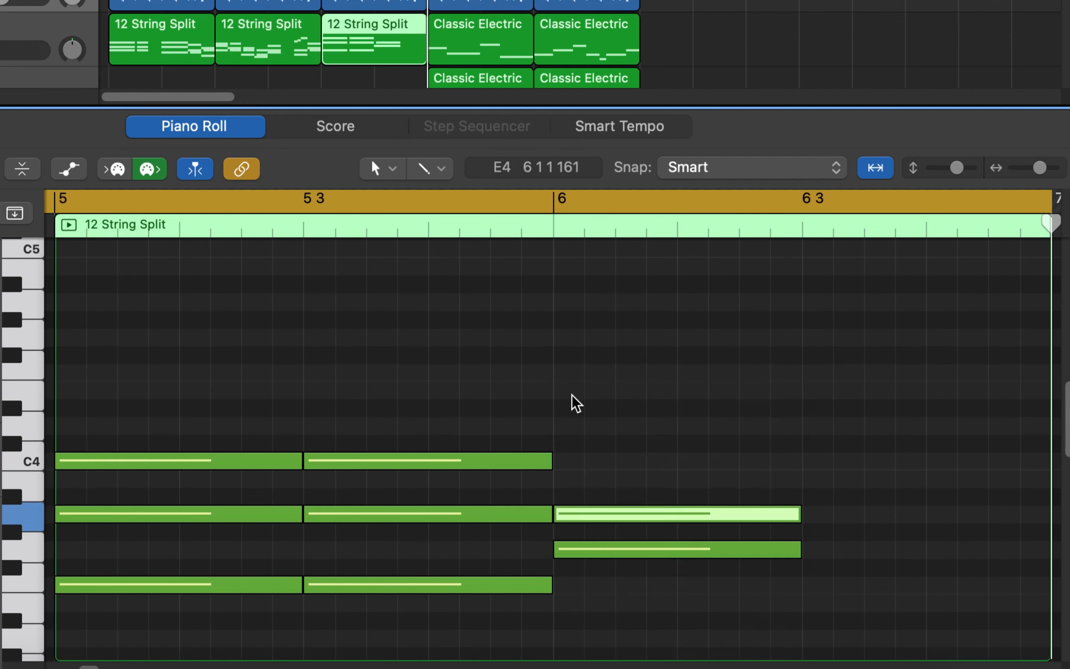
pyautogui.rightClick(564, 436)
pyautogui.click(614, 351)
pyautogui.press('space')
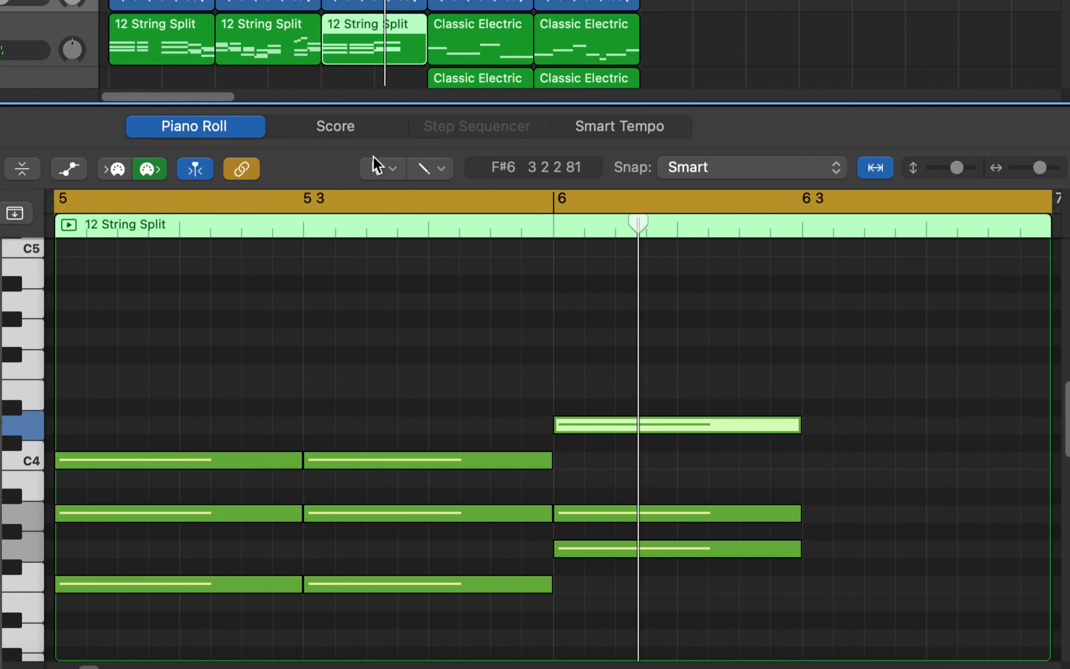
pyautogui.press('space')
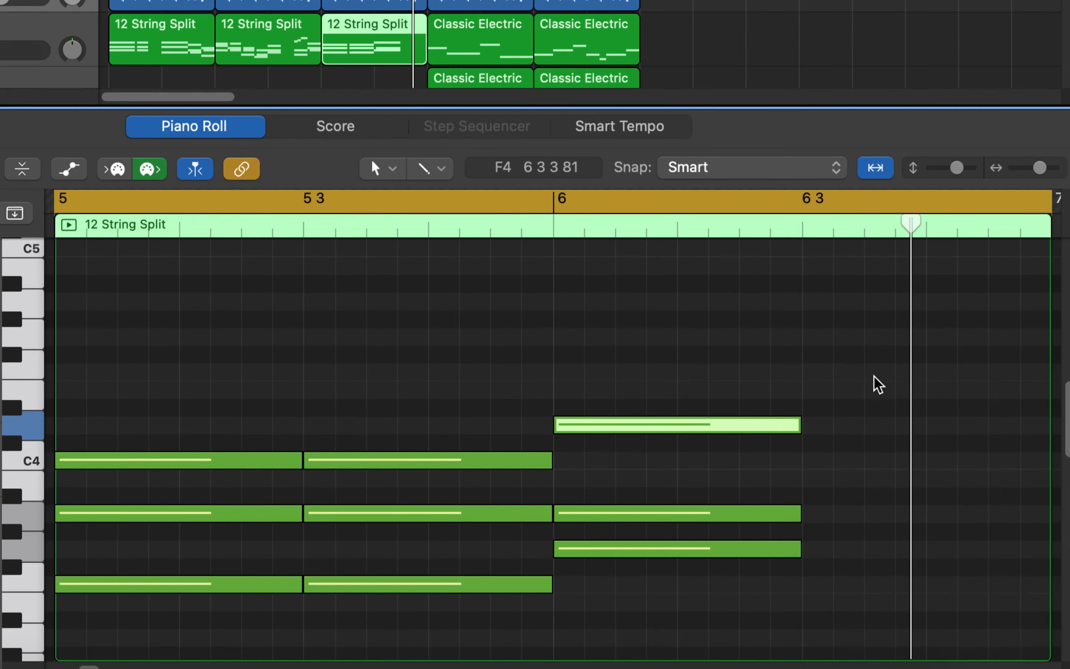
# Create D3, F3 and A3 notes on beat 3 of bar 6 and play back the completed chords.
pyautogui.rightClick(814, 640)
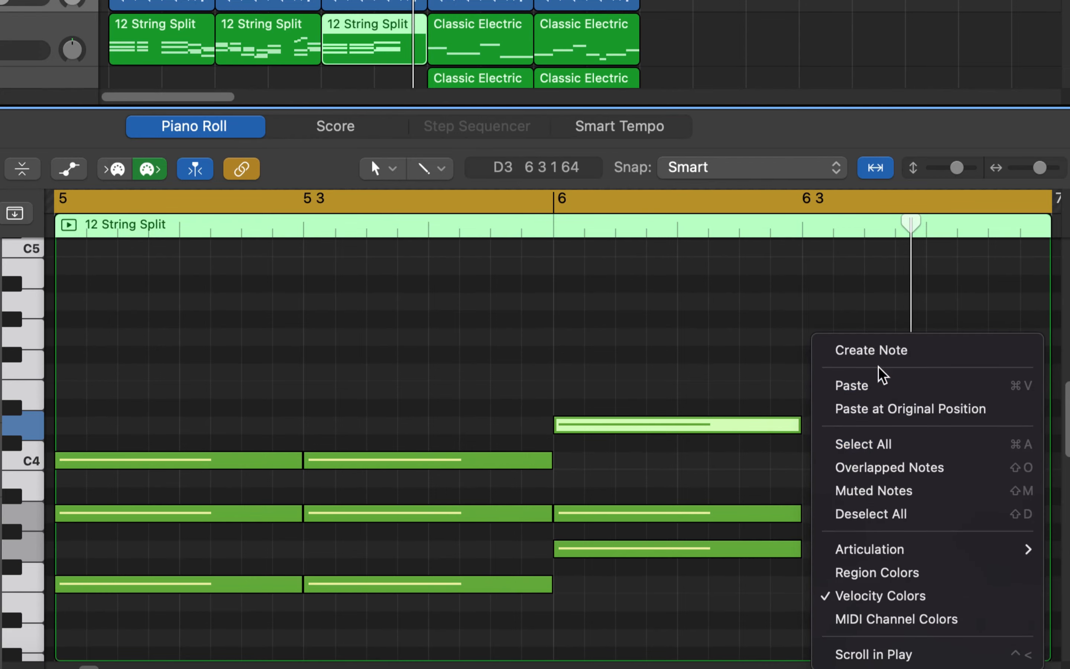
pyautogui.click(863, 368)
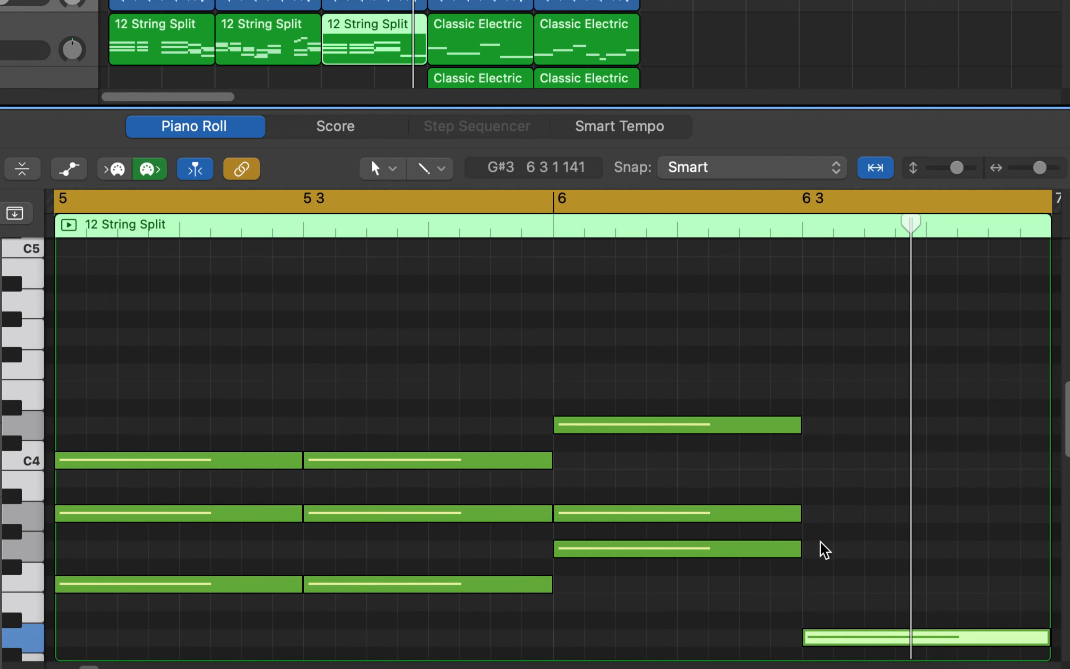
pyautogui.rightClick(815, 593)
pyautogui.click(879, 363)
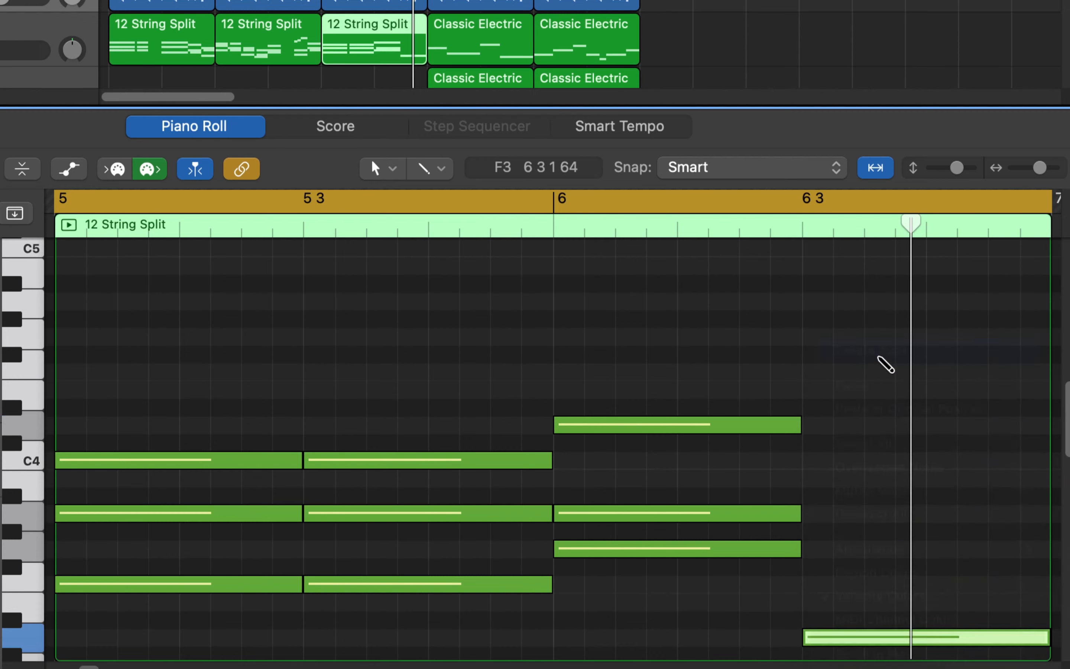
pyautogui.rightClick(811, 515)
pyautogui.click(889, 351)
pyautogui.press('space')
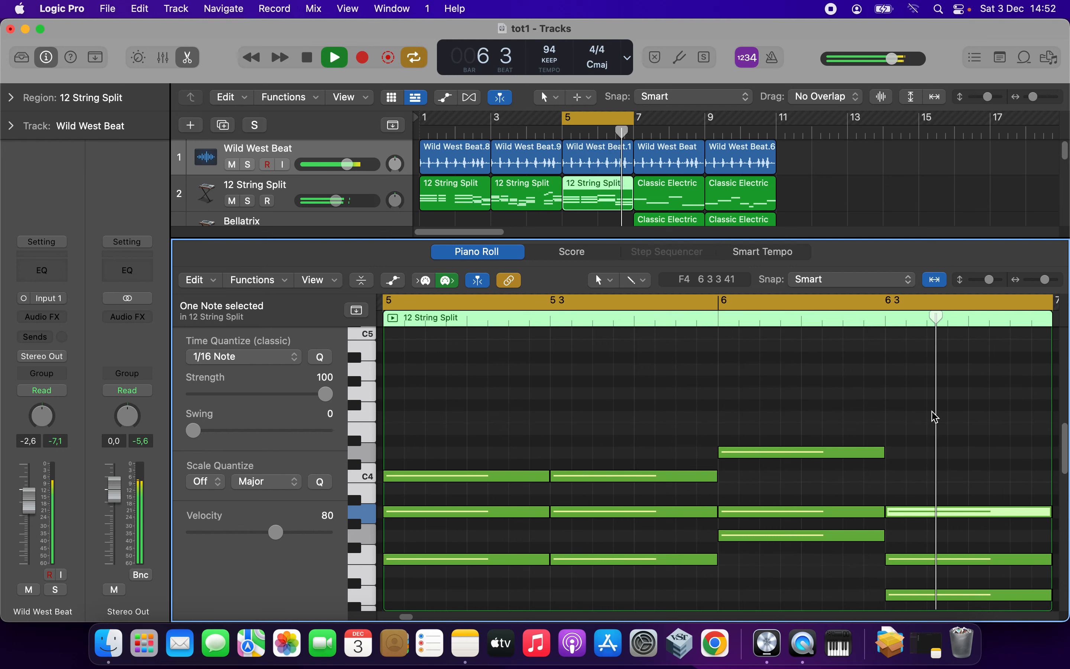
pyautogui.press('space')
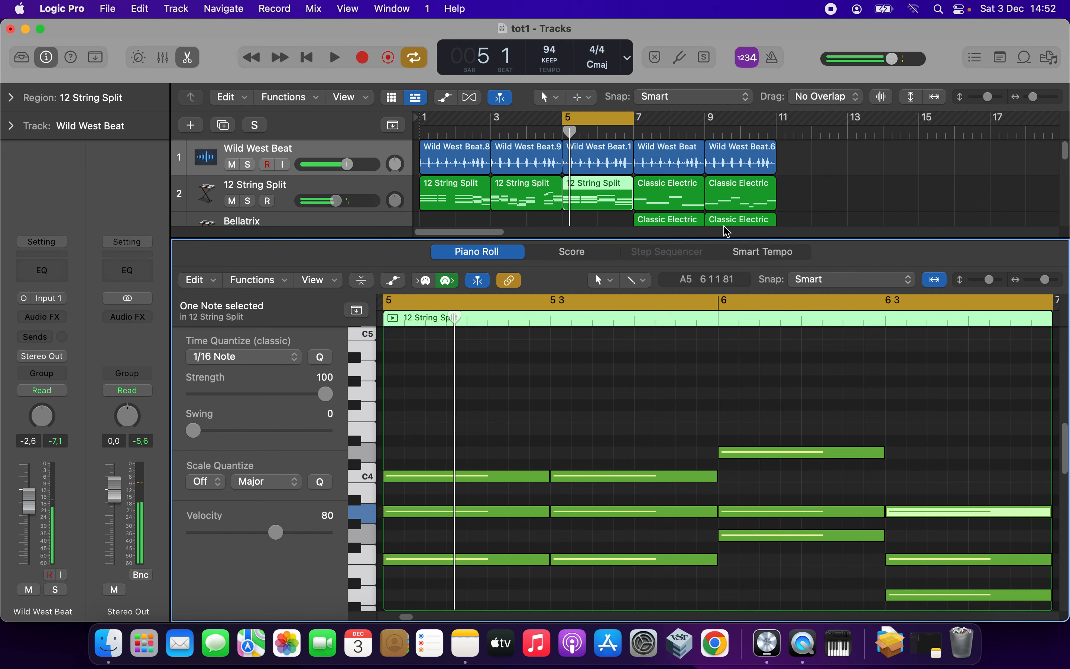
# Set the cycle range to span bars 4 to 8 and briefly play it.
pyautogui.click(665, 123)
pyautogui.moveTo(666, 123); pyautogui.dragTo(526, 122)
pyautogui.press('space')
pyautogui.press('space')
# Solo the Wild West Beat and 12 String Split tracks and listen to the transition between the regions.
pyautogui.click(247, 164)
pyautogui.click(249, 201)
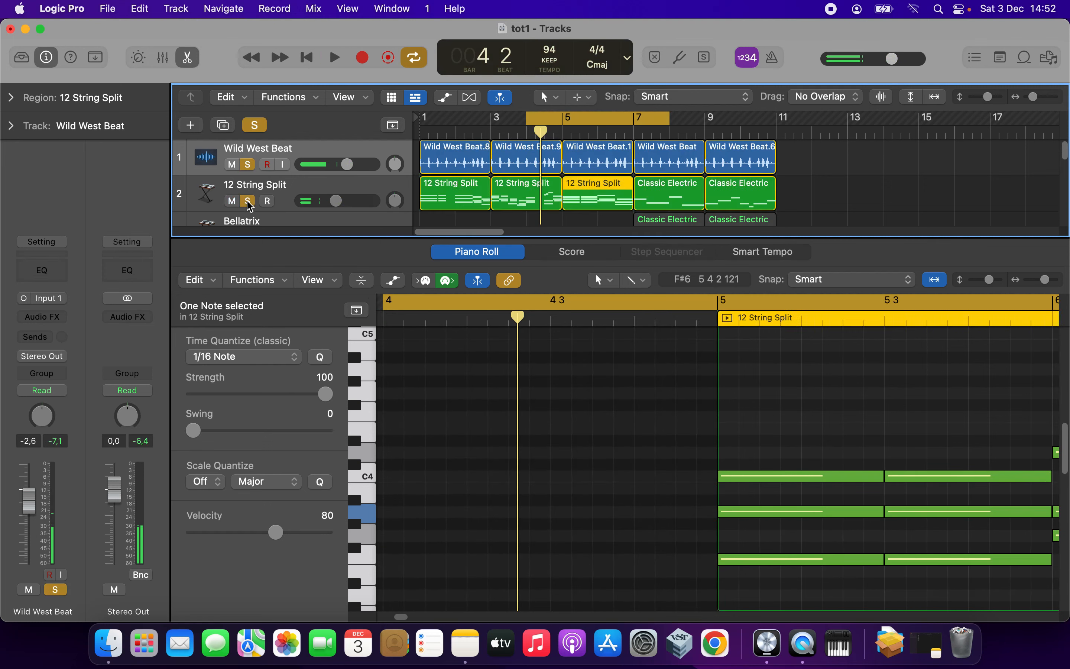
pyautogui.press('space')
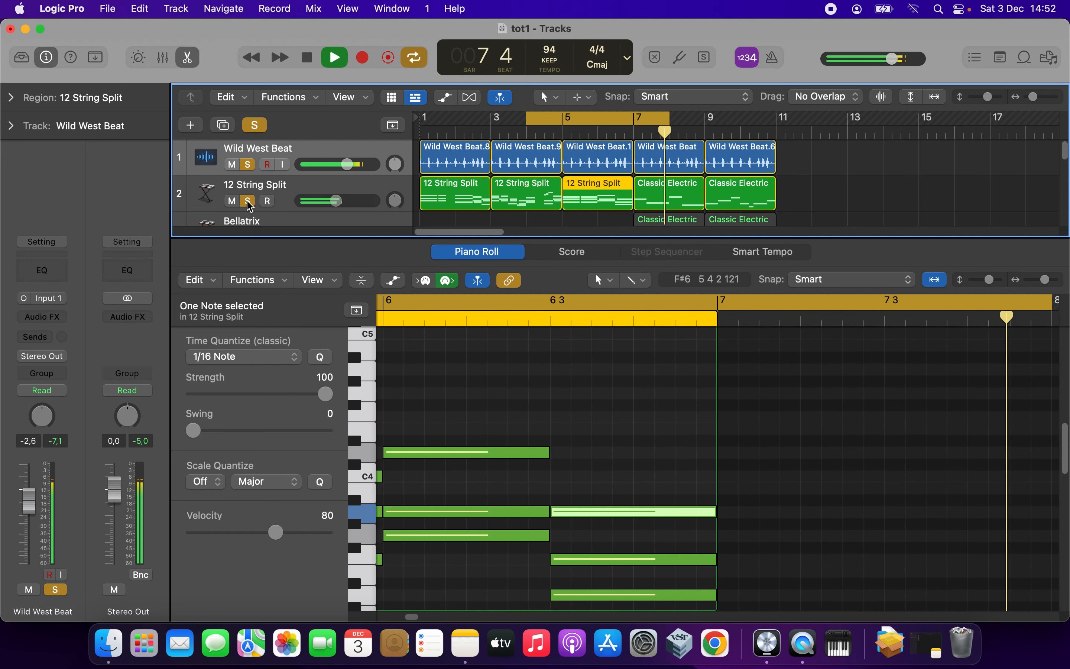
pyautogui.press('space')
# Turn off solo on both tracks and play the cycle range with the full mix.
pyautogui.click(249, 201)
pyautogui.press('space')
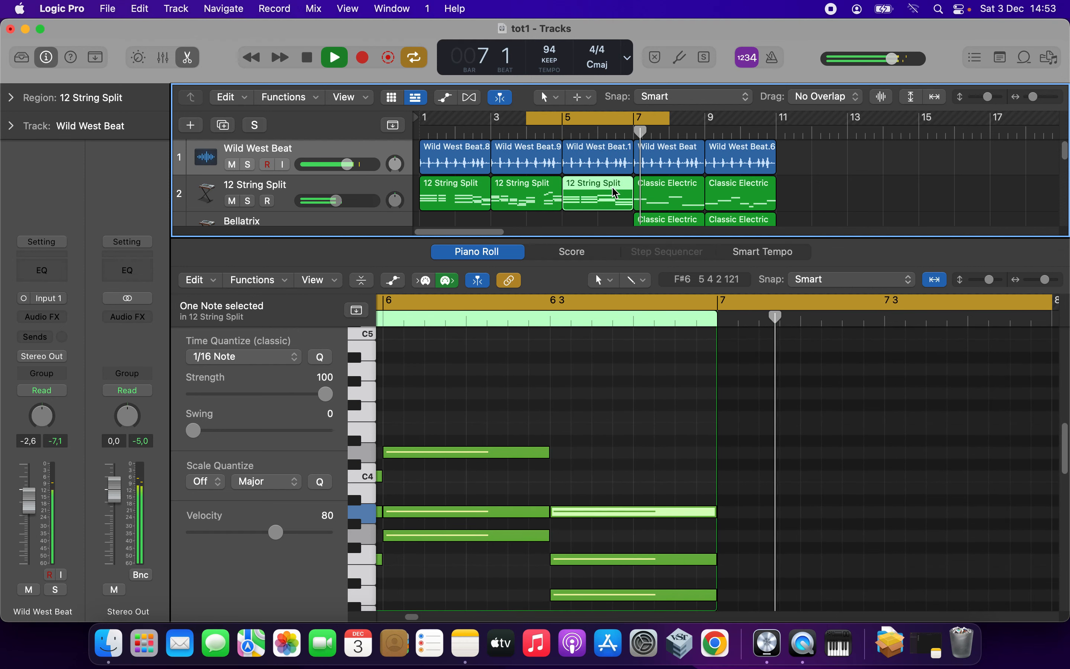
pyautogui.press('space')
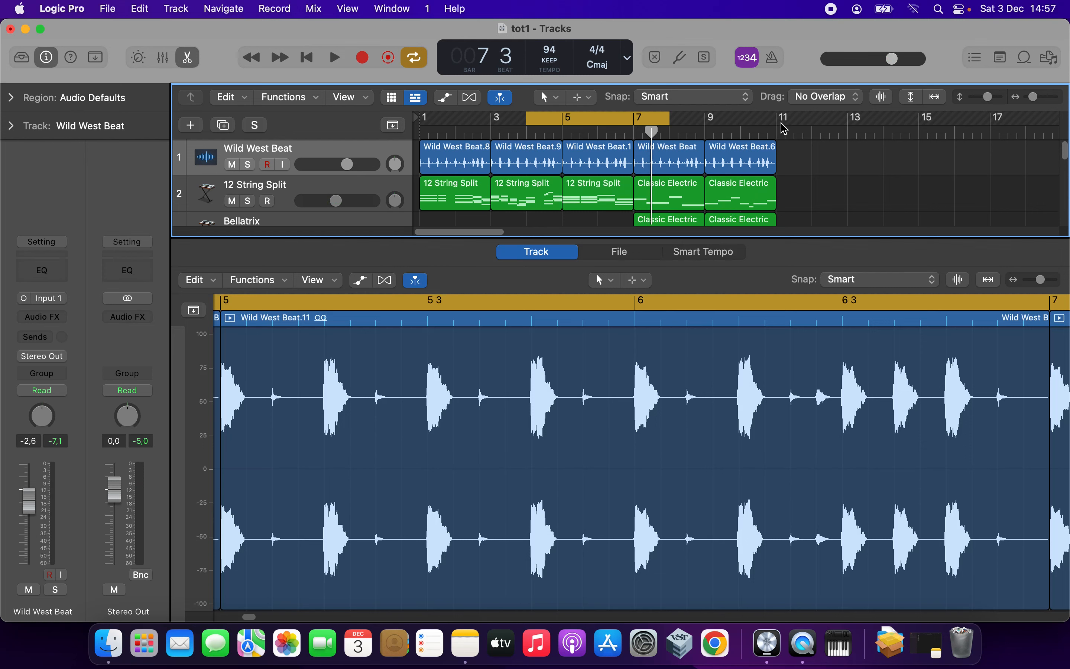
# Set the cycle range to bars 11 to 13 and copy the Wild West Beat.6 region to bar 11.
pyautogui.moveTo(781, 120); pyautogui.dragTo(848, 119)
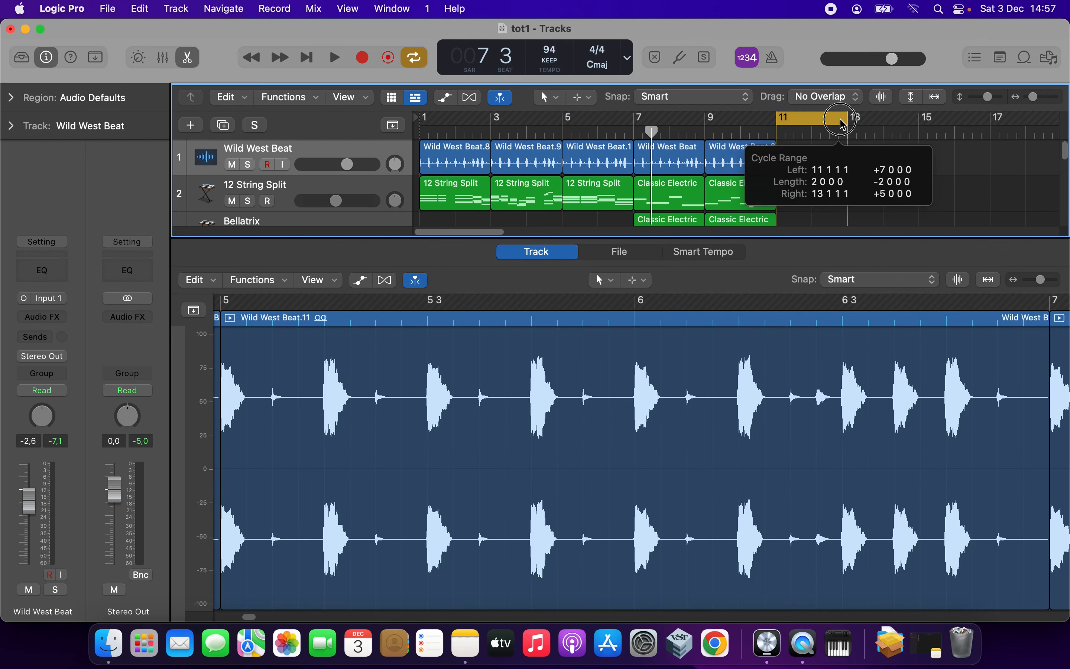
pyautogui.click(737, 154)
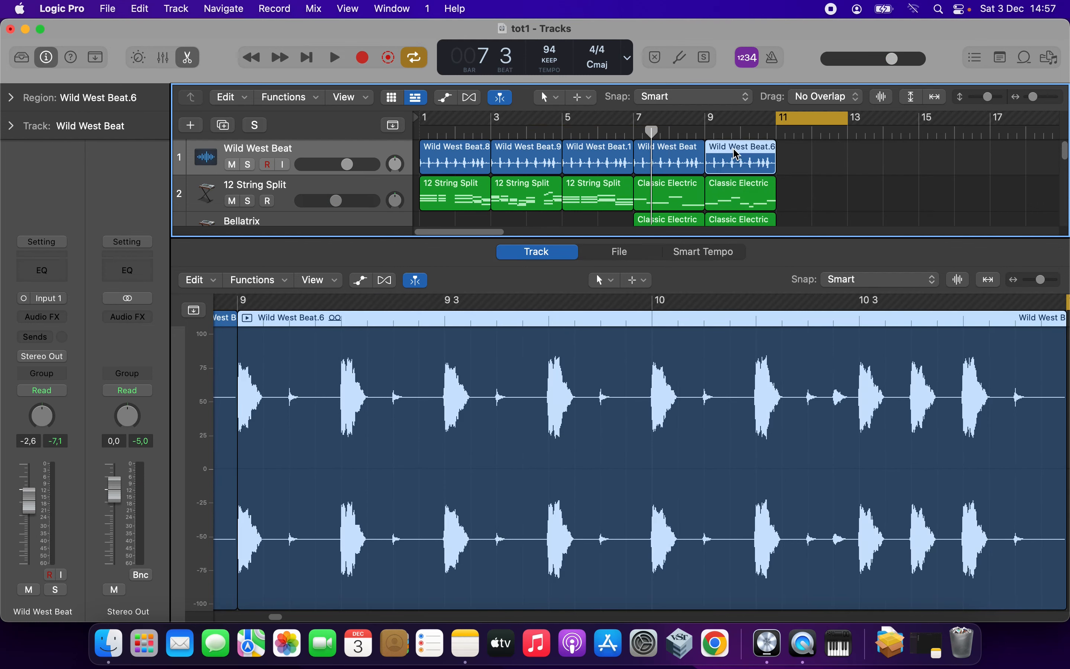
pyautogui.click(779, 133)
pyautogui.press('super+v')
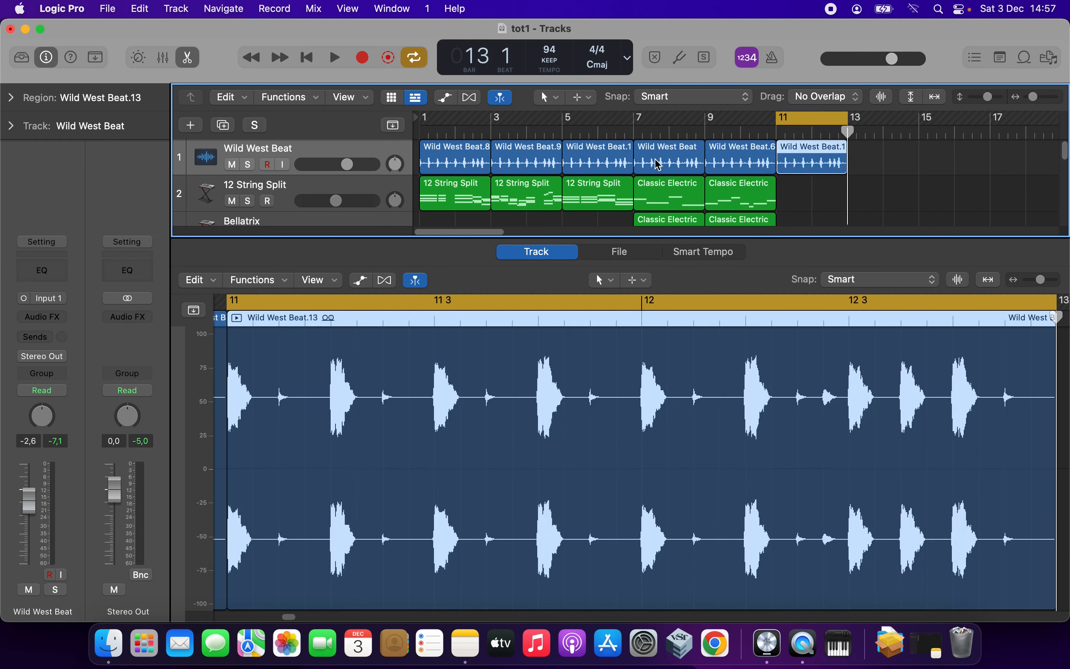
# Create an empty MIDI region on the 12 String Split track spanning bars 11 to 13.
pyautogui.click(783, 197)
pyautogui.rightClick(783, 197)
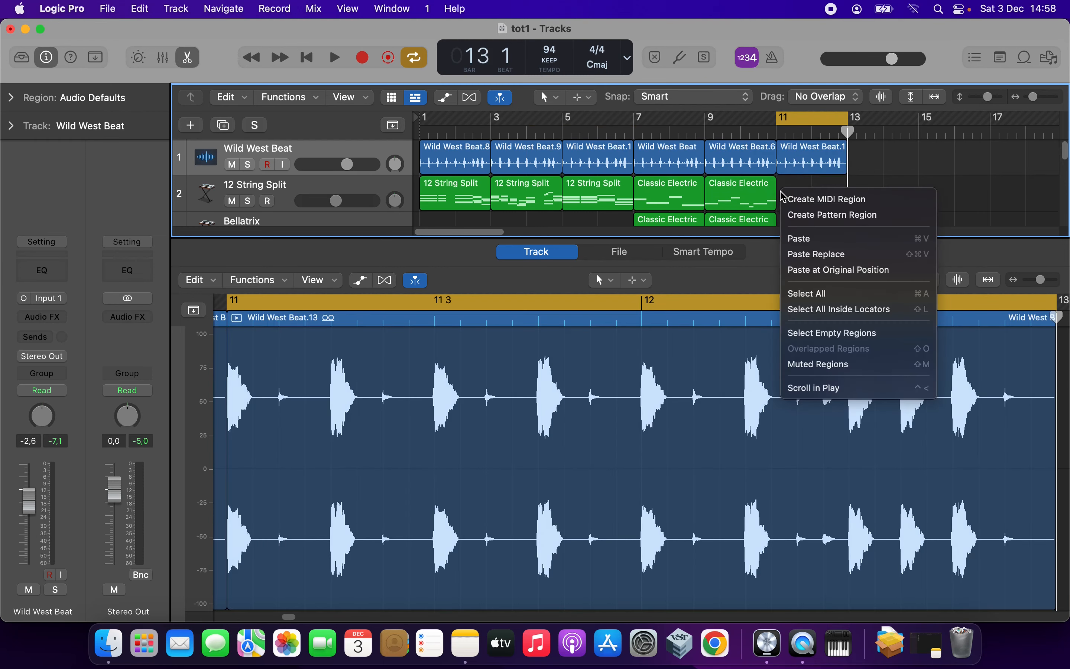
pyautogui.press('Escape')
pyautogui.doubleClick(793, 203)
pyautogui.moveTo(807, 203); pyautogui.dragTo(848, 202)
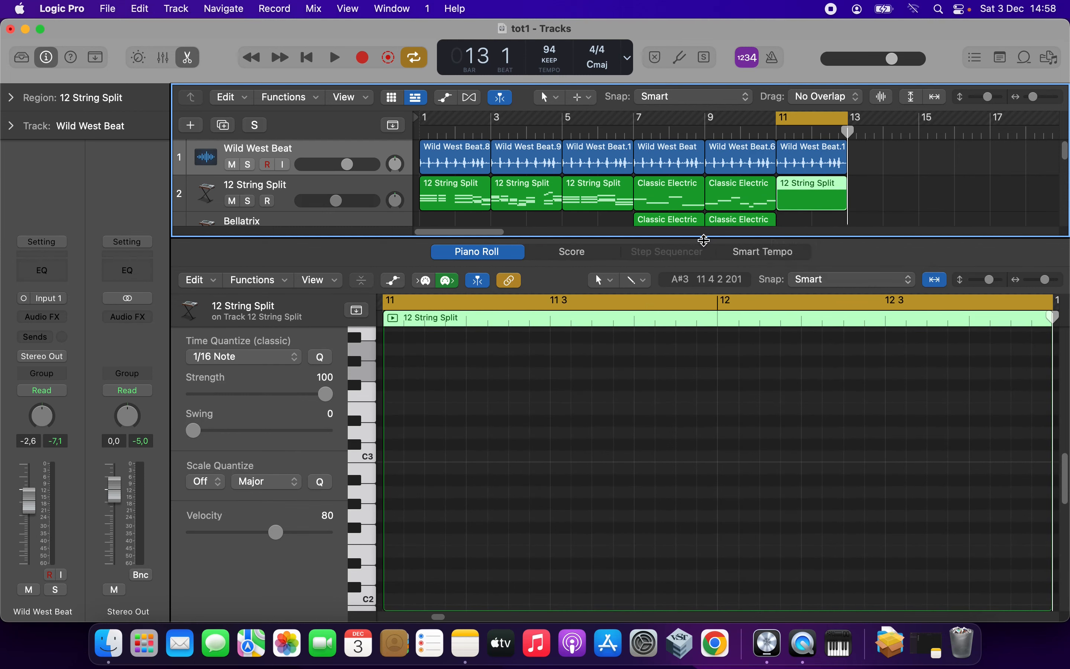
# Examine the notes of the Classic Electric Piano region at bar 9 and the first 12 String Split region.
pyautogui.click(725, 204)
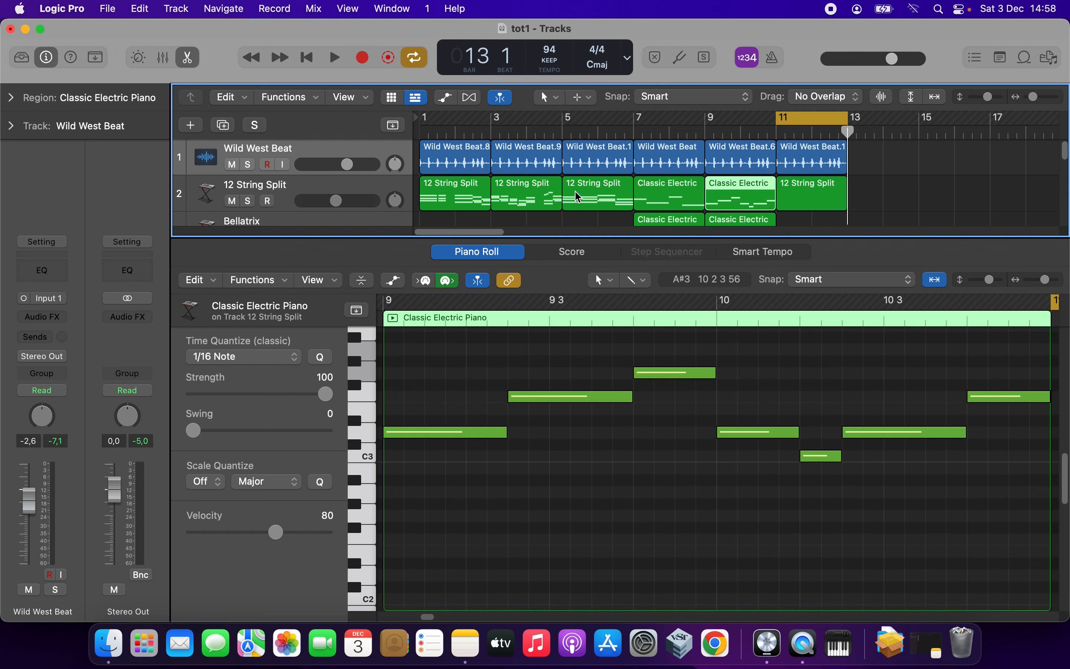
pyautogui.click(449, 198)
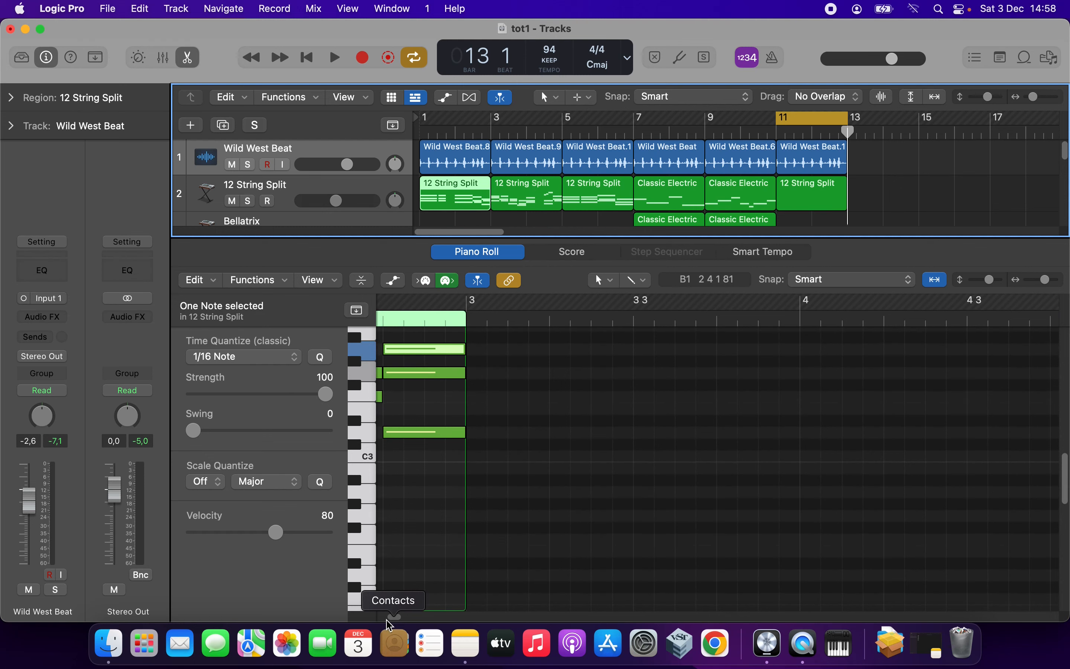
pyautogui.moveTo(376, 617); pyautogui.dragTo(371, 618)
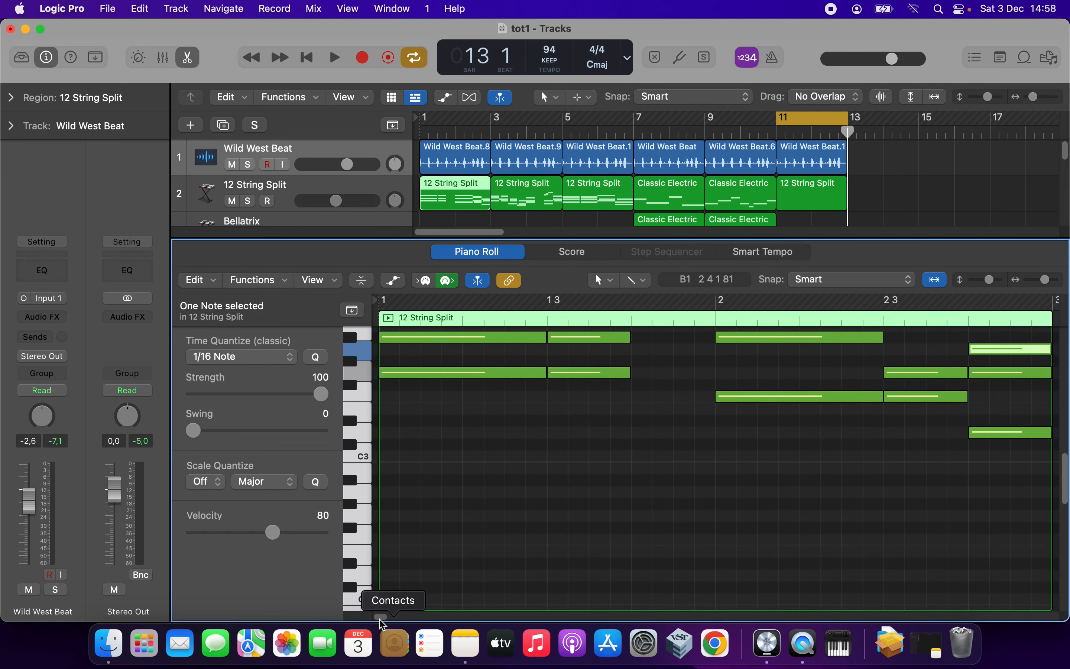
pyautogui.scroll(2, 438, 454)
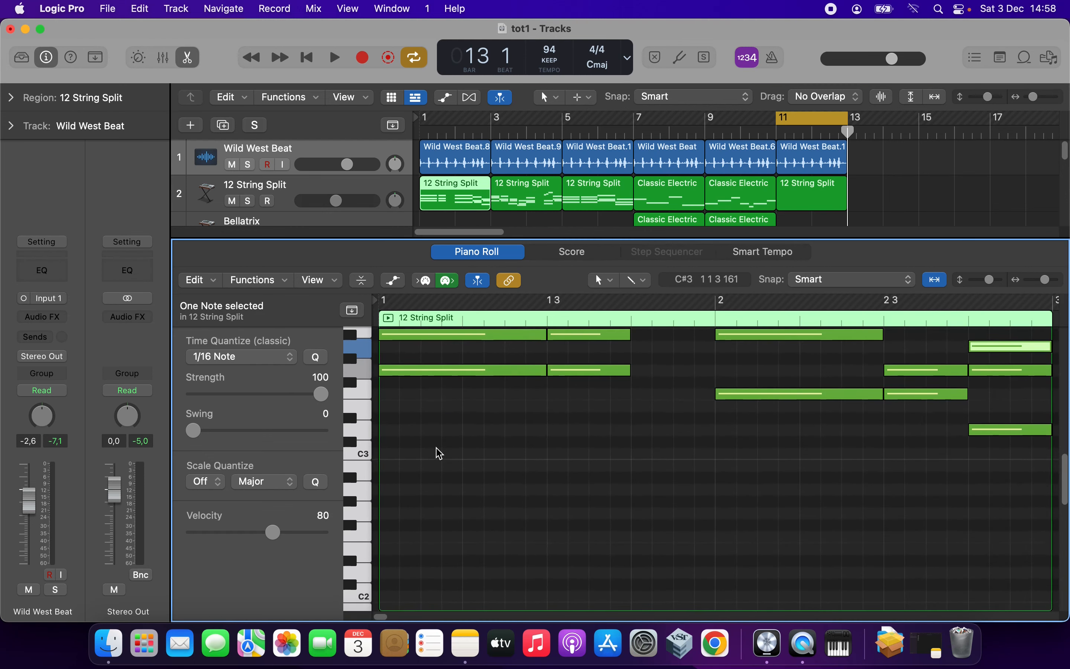
pyautogui.scroll(5, 438, 451)
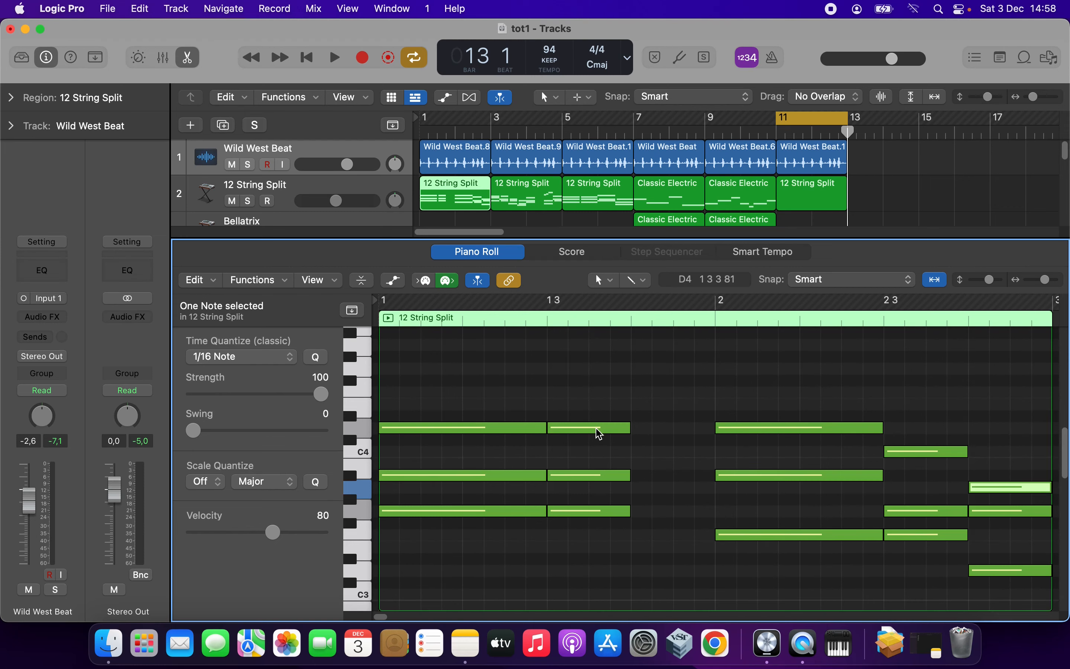
# In the empty 12 String Split region, create a D4 note at the start of bar 11, one beat long.
pyautogui.click(807, 202)
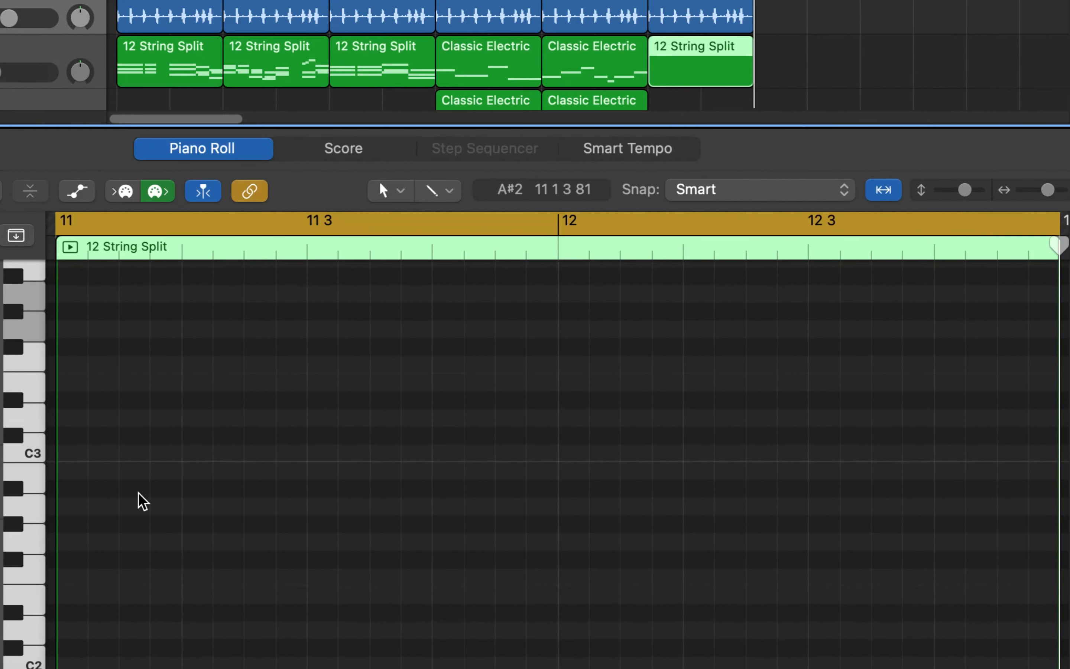
pyautogui.scroll(-2, 140, 500)
pyautogui.scroll(8, 140, 492)
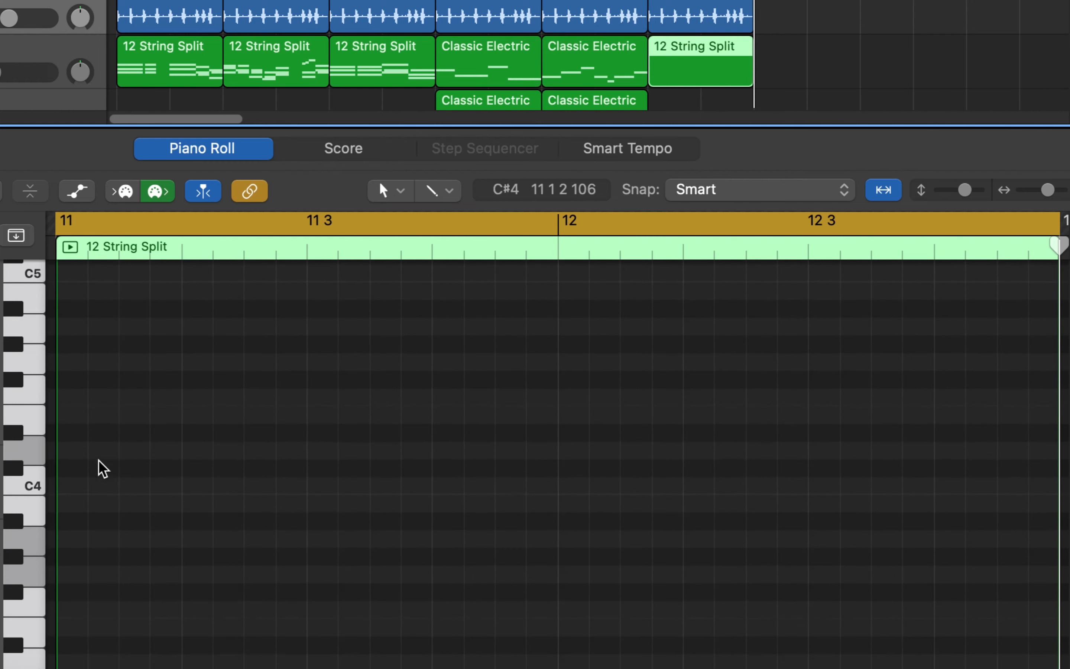
pyautogui.rightClick(66, 457)
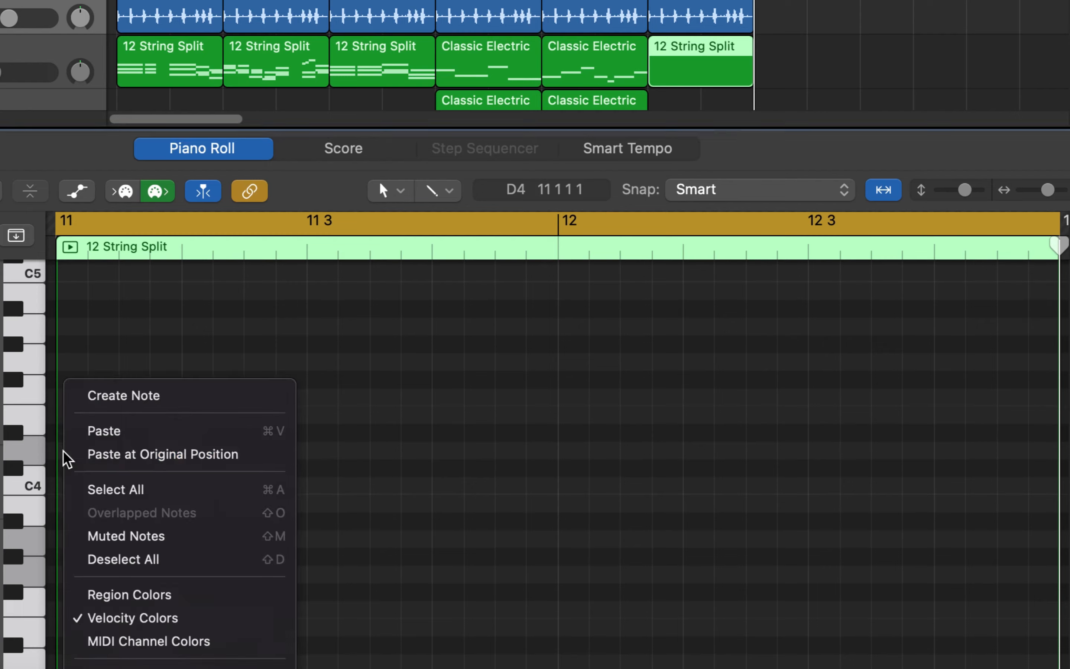
pyautogui.click(135, 401)
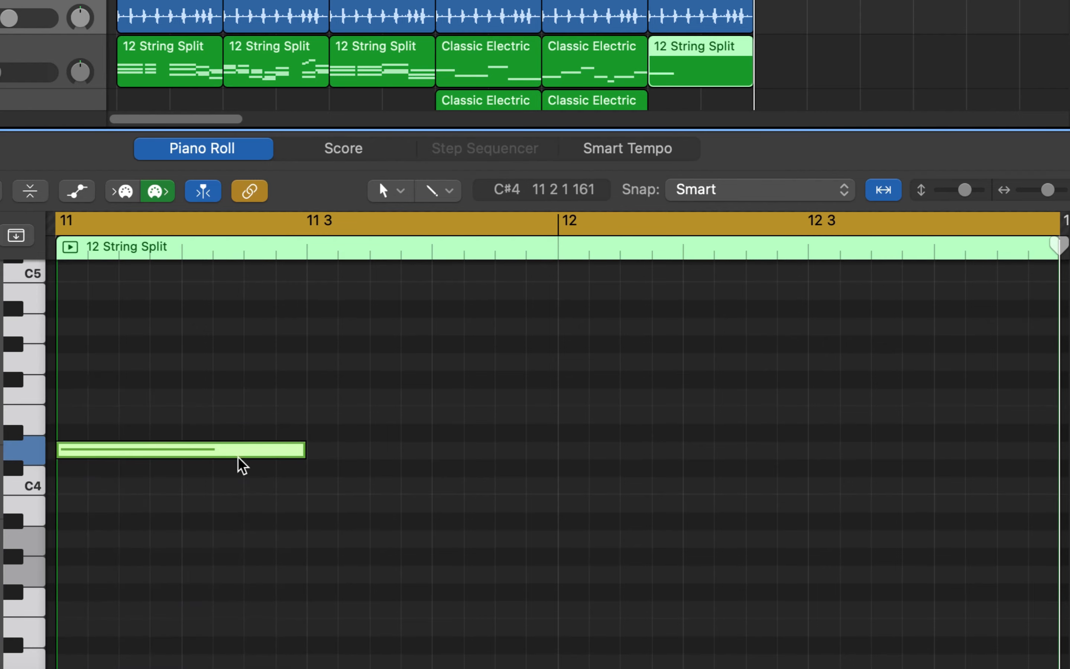
pyautogui.moveTo(303, 451); pyautogui.dragTo(182, 455)
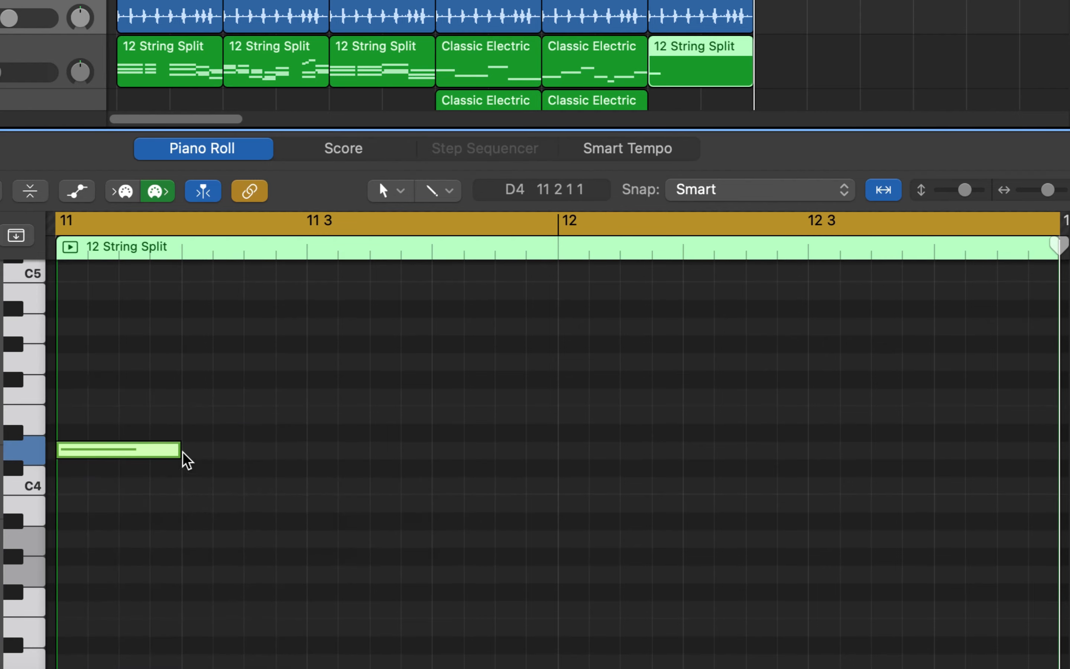
# Add one-beat C4 and A3 notes on beats 2 and 3 of bar 11 and play the melody back.
pyautogui.rightClick(193, 497)
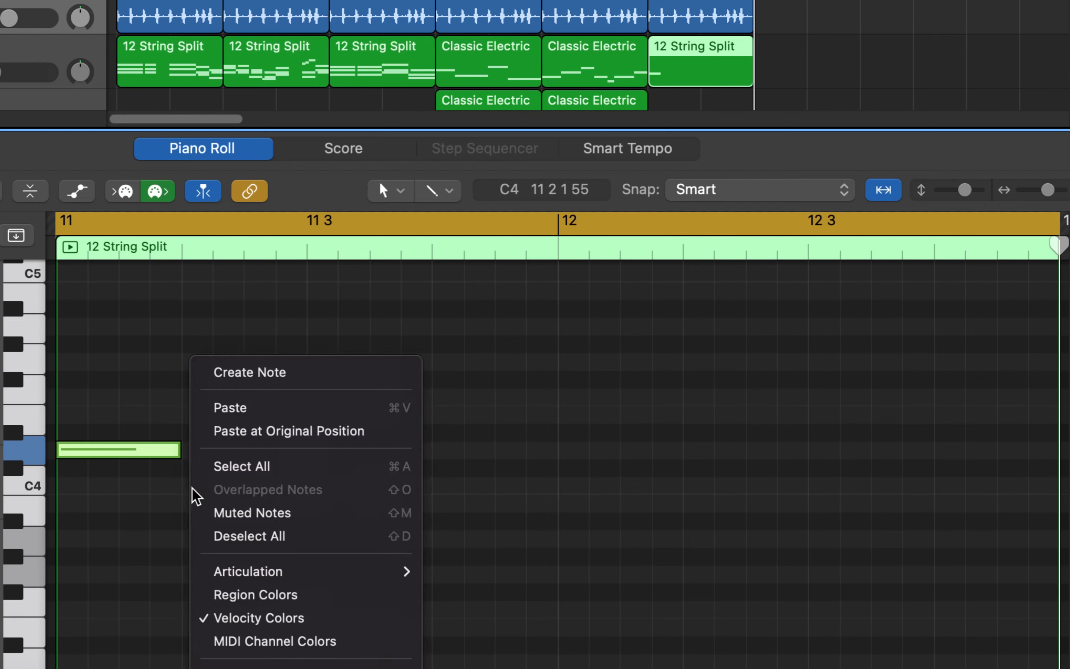
pyautogui.click(239, 379)
pyautogui.rightClick(313, 545)
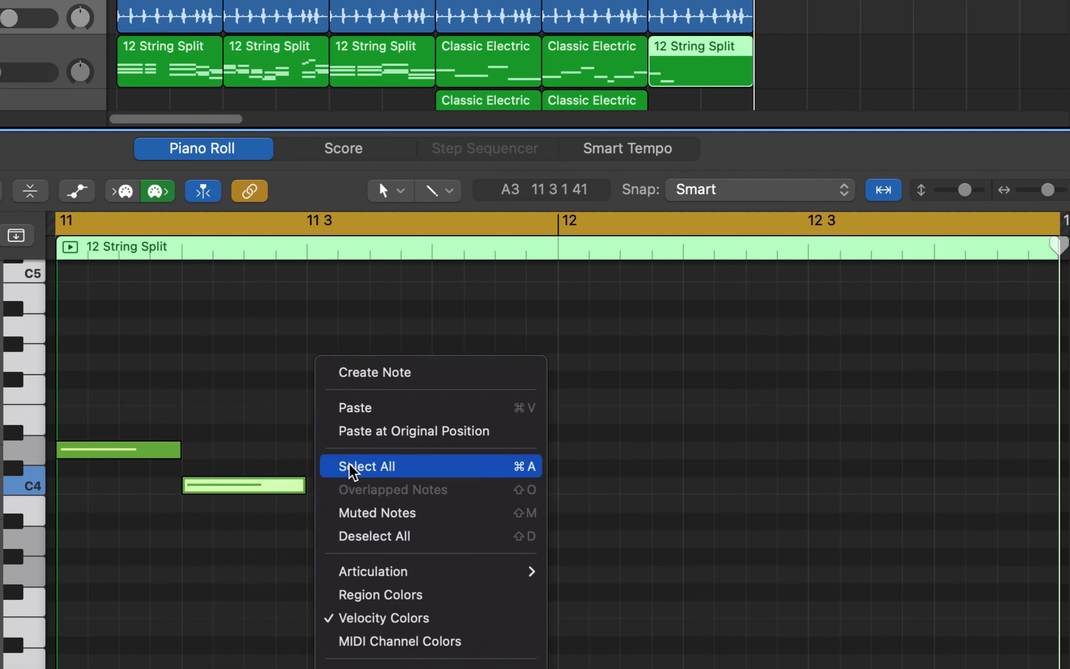
pyautogui.click(386, 386)
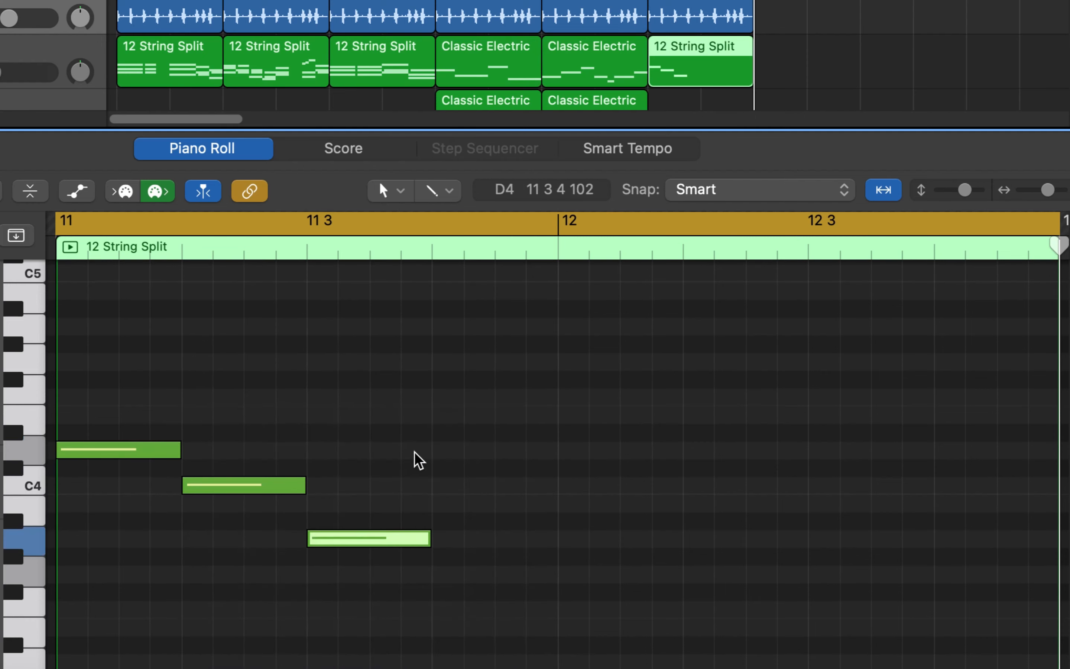
pyautogui.press('space')
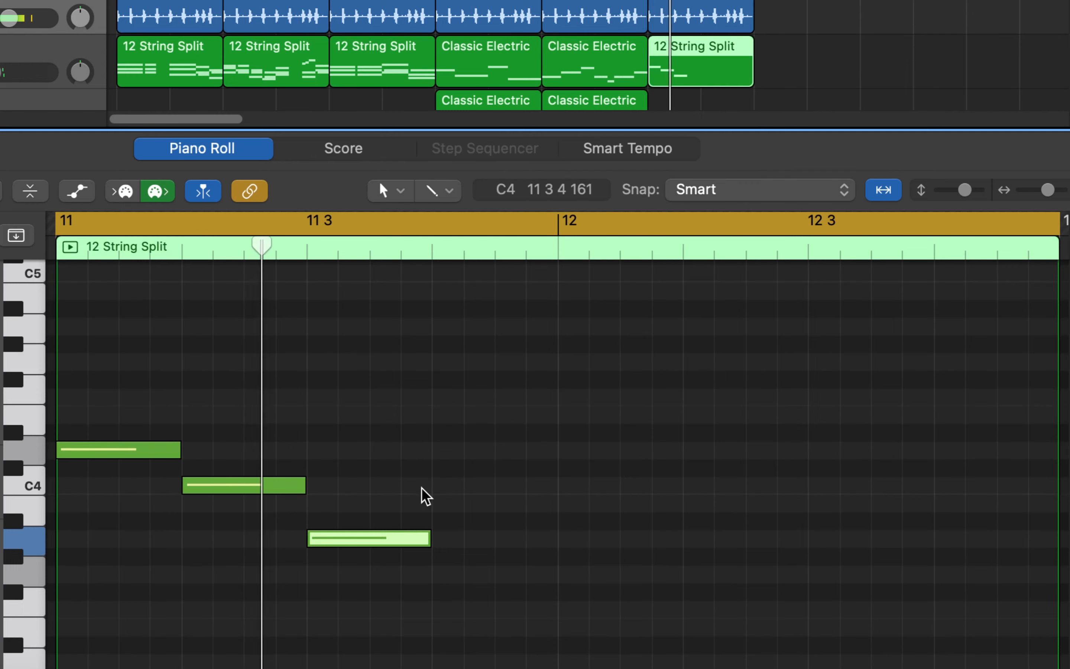
pyautogui.press('space')
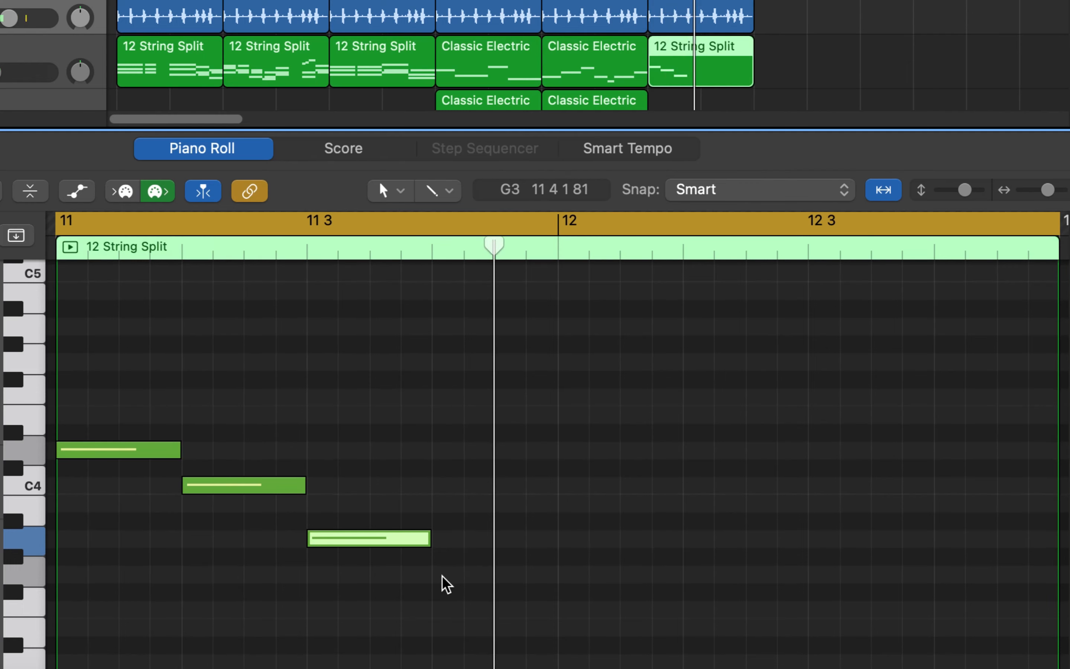
# Add half-beat G3 and F3 notes in succession on beat 4 of bar 11 and play the melody back.
pyautogui.rightClick(444, 580)
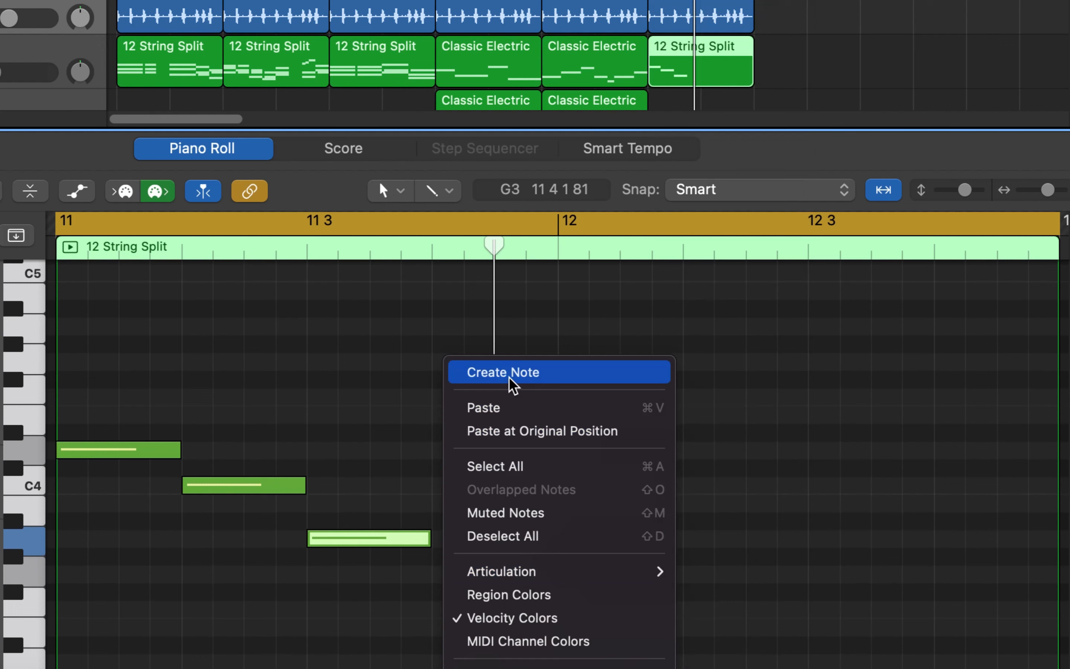
pyautogui.click(477, 382)
pyautogui.moveTo(553, 573); pyautogui.dragTo(487, 573)
pyautogui.press('space')
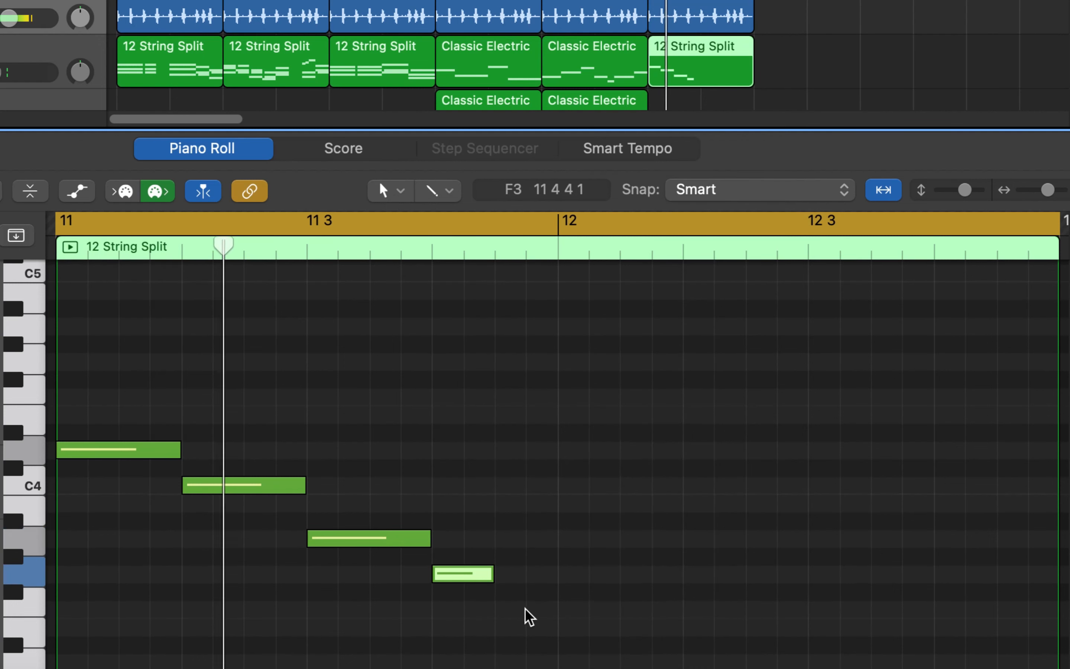
pyautogui.rightClick(505, 616)
pyautogui.click(552, 376)
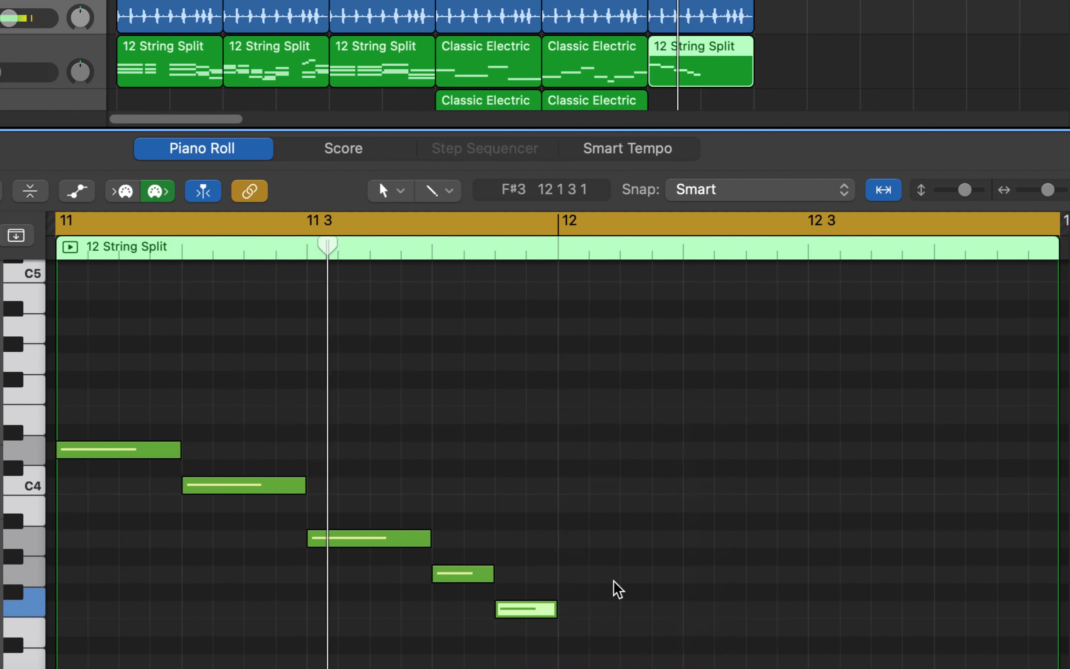
pyautogui.press('space')
# Add a one-beat G3 note at the start of bar 12 and play the melody back.
pyautogui.rightClick(567, 583)
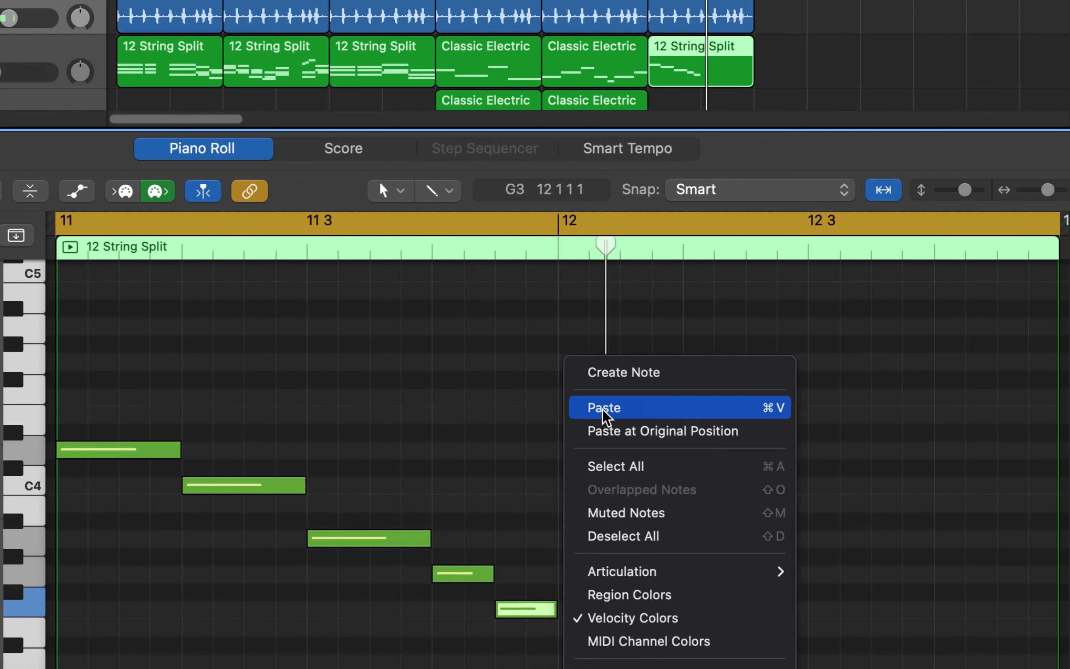
pyautogui.click(606, 374)
pyautogui.moveTo(619, 573); pyautogui.dragTo(707, 576)
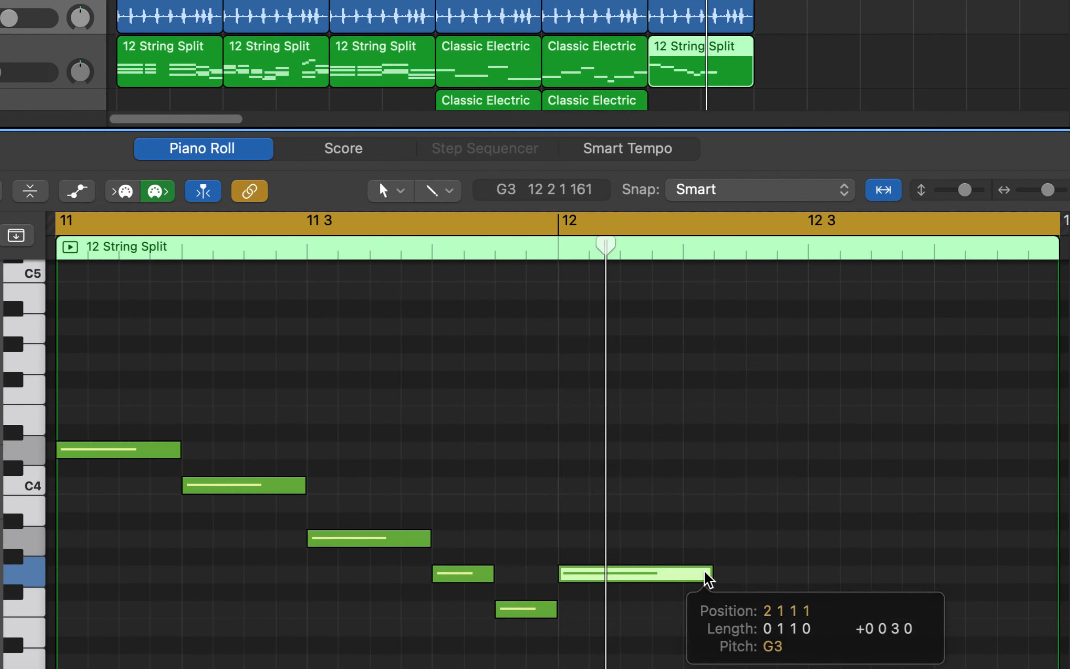
pyautogui.press('space')
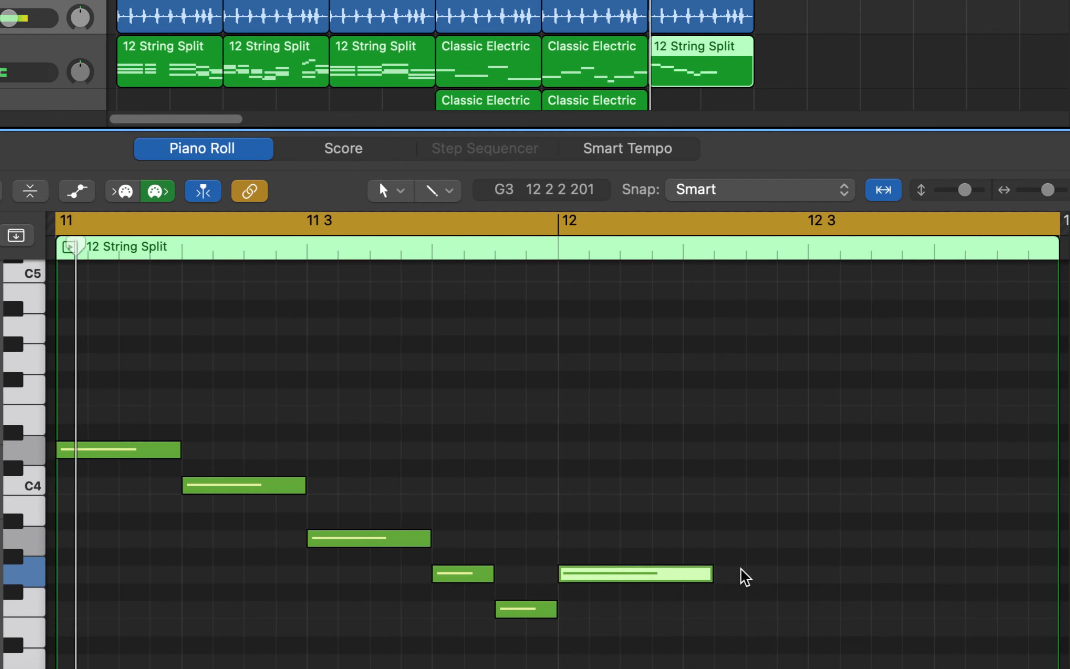
pyautogui.press('space')
pyautogui.moveTo(709, 575); pyautogui.dragTo(684, 578)
pyautogui.press('space')
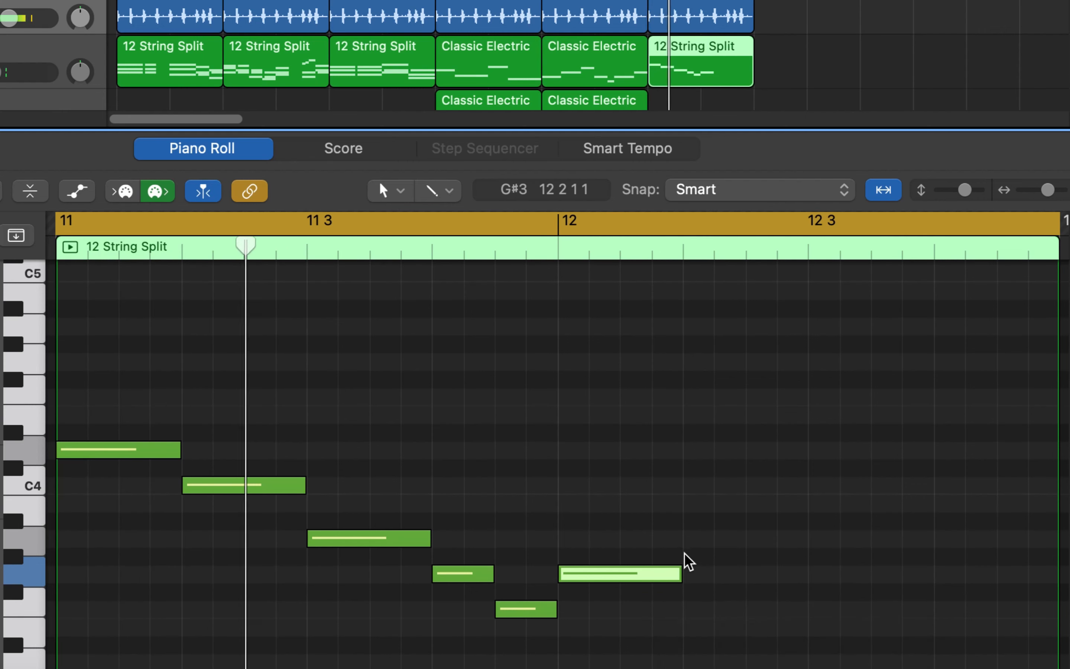
# Add an A3 note about half a beat long on beat 2 of bar 12, followed by a one-and-a-half-beat G3 note.
pyautogui.rightClick(689, 539)
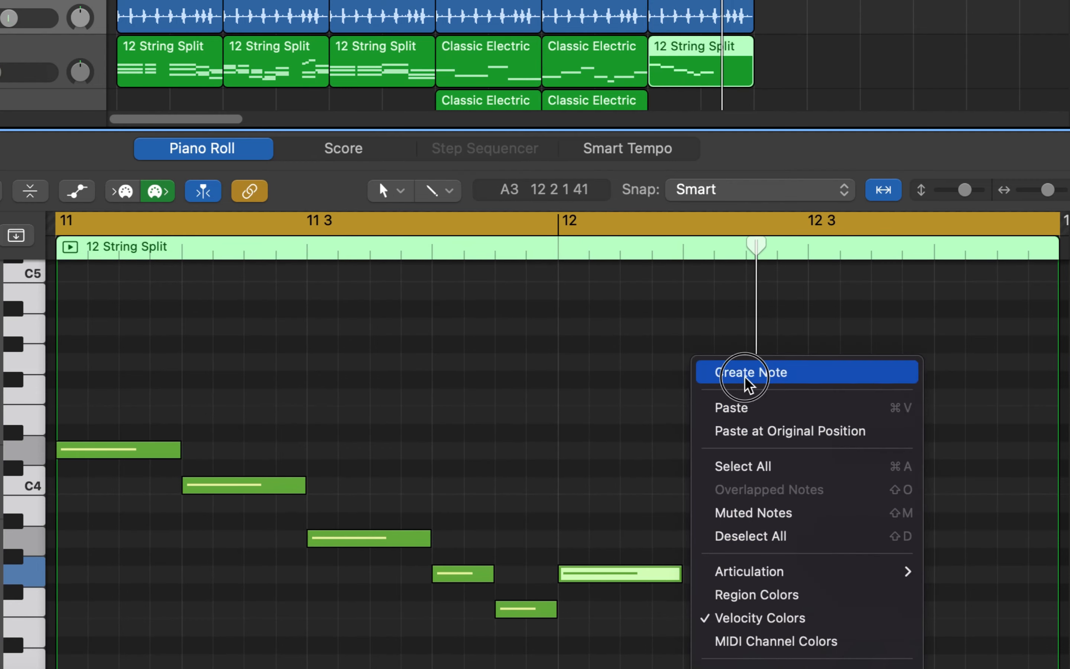
pyautogui.click(719, 377)
pyautogui.moveTo(804, 539); pyautogui.dragTo(746, 537)
pyautogui.rightClick(756, 576)
pyautogui.click(807, 379)
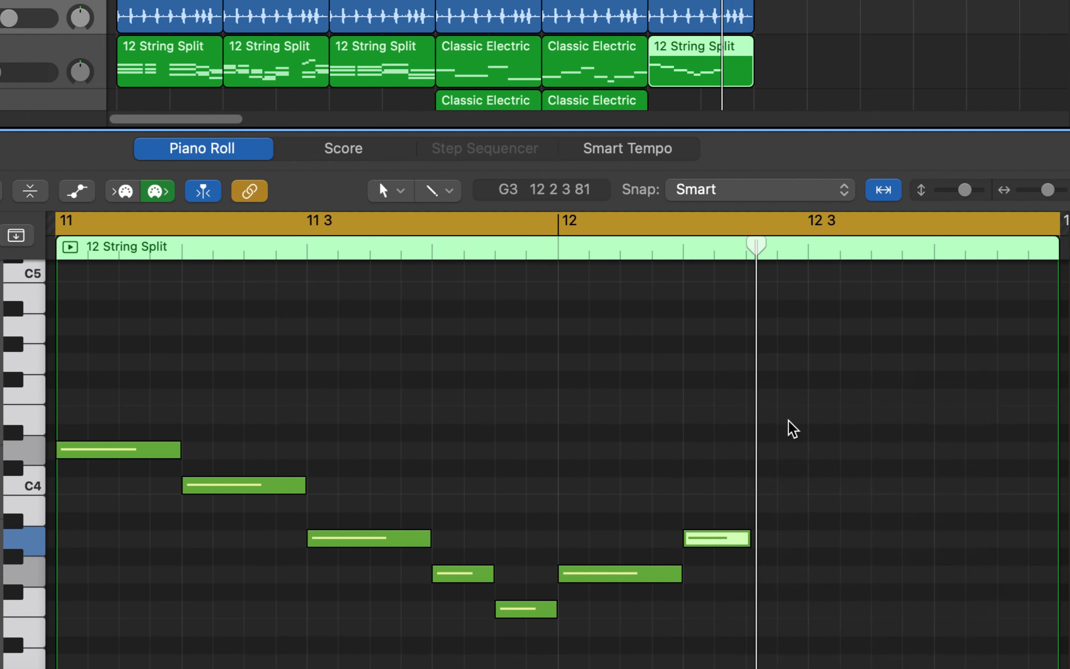
pyautogui.moveTo(812, 574); pyautogui.dragTo(932, 571)
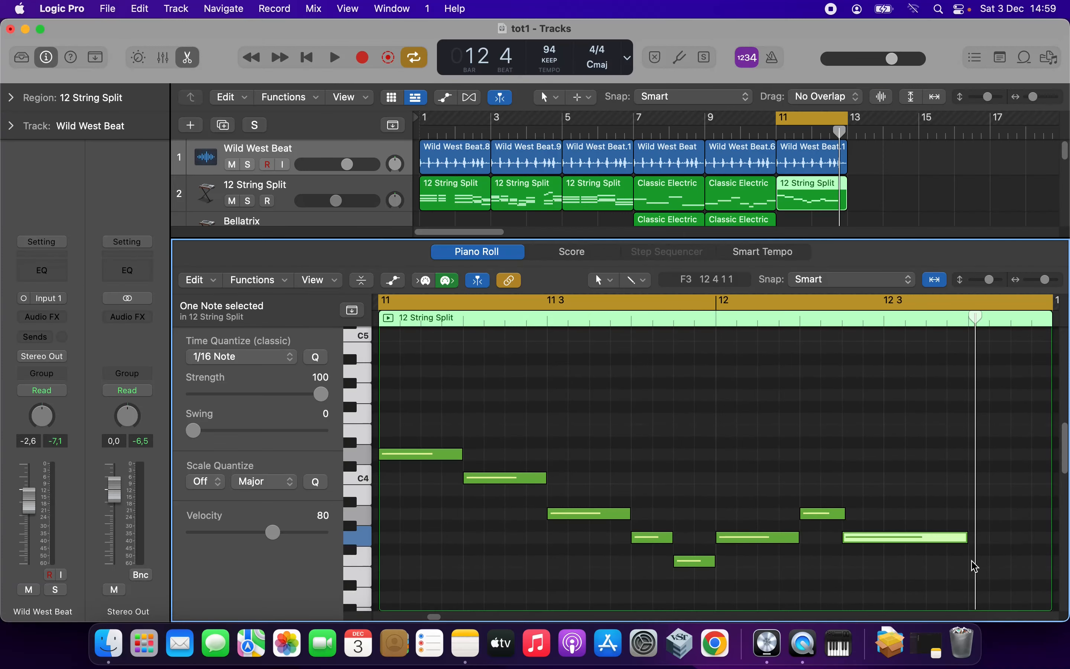
# Add an F3 note on beat 4 of bar 12, trim it to the region's end at bar 13, and play the melody back.
pyautogui.click(971, 564)
pyautogui.rightClick(970, 564)
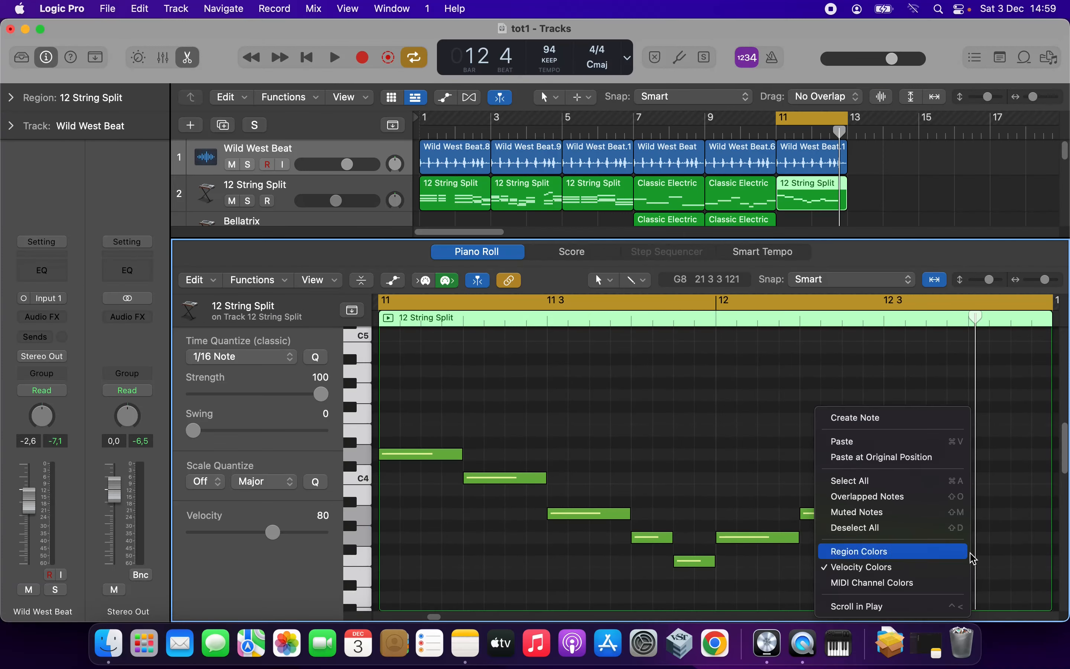
pyautogui.click(924, 418)
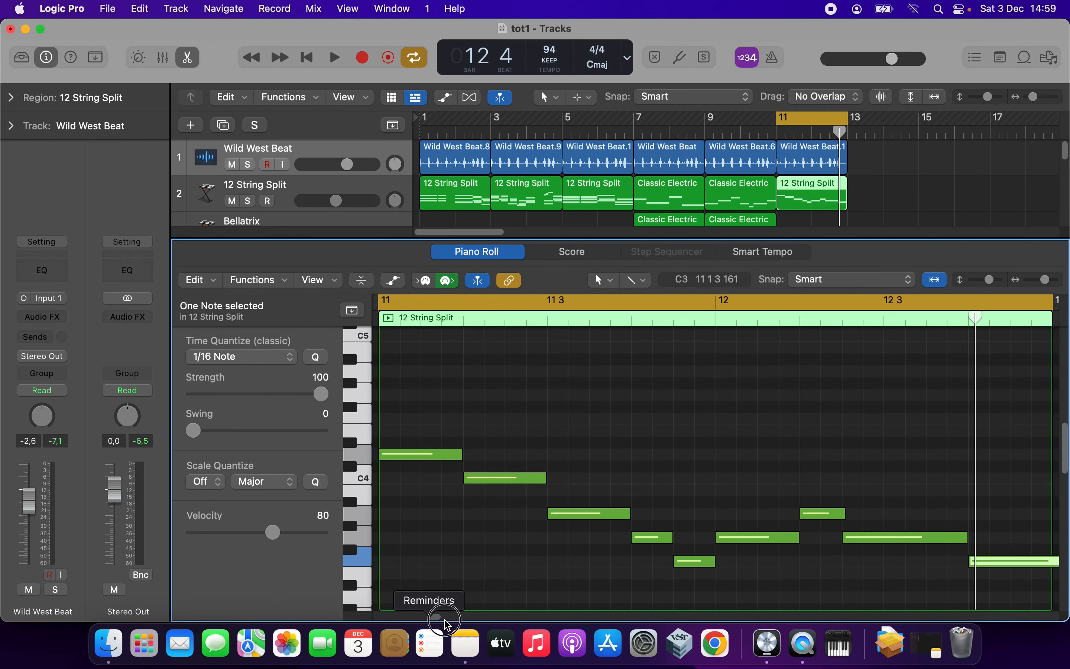
pyautogui.moveTo(433, 616); pyautogui.dragTo(440, 618)
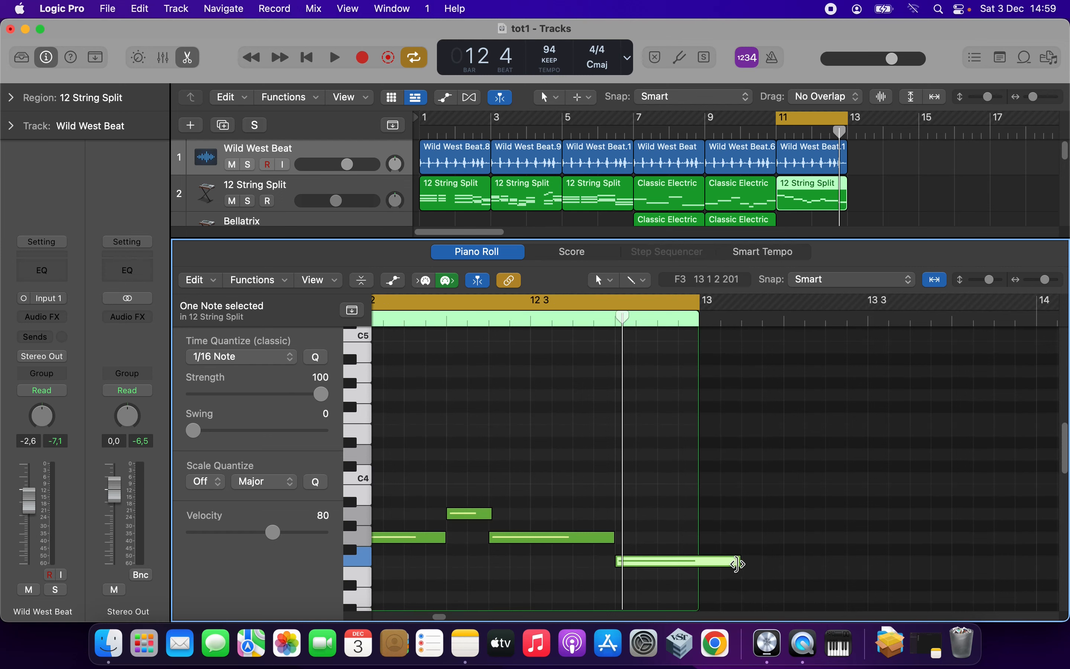
pyautogui.moveTo(738, 561); pyautogui.dragTo(689, 561)
pyautogui.press('space')
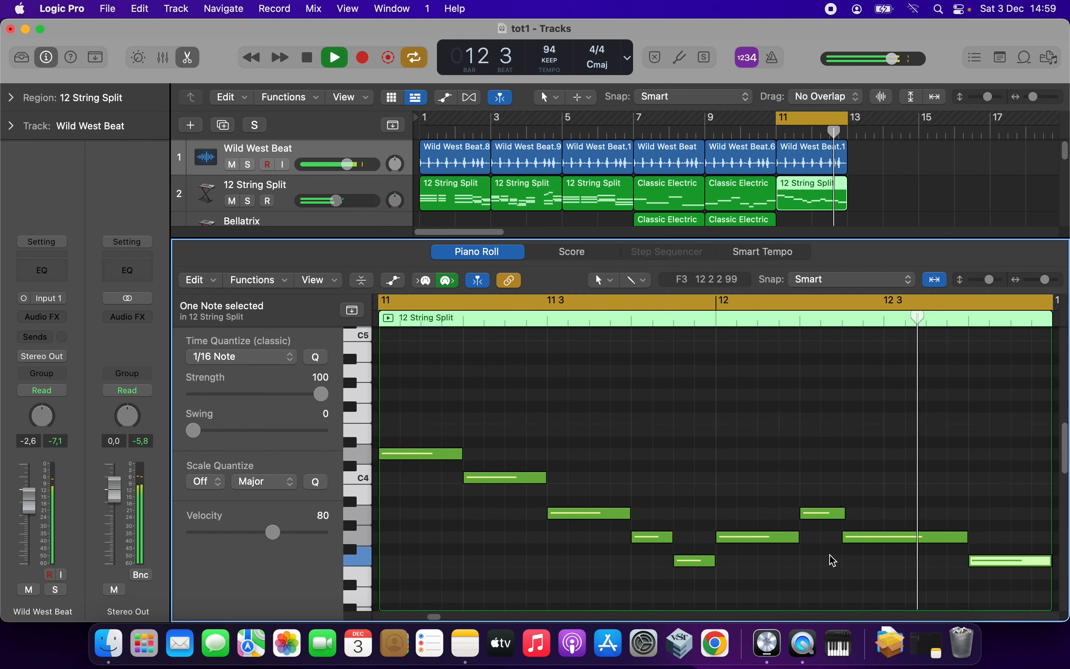
pyautogui.press('space')
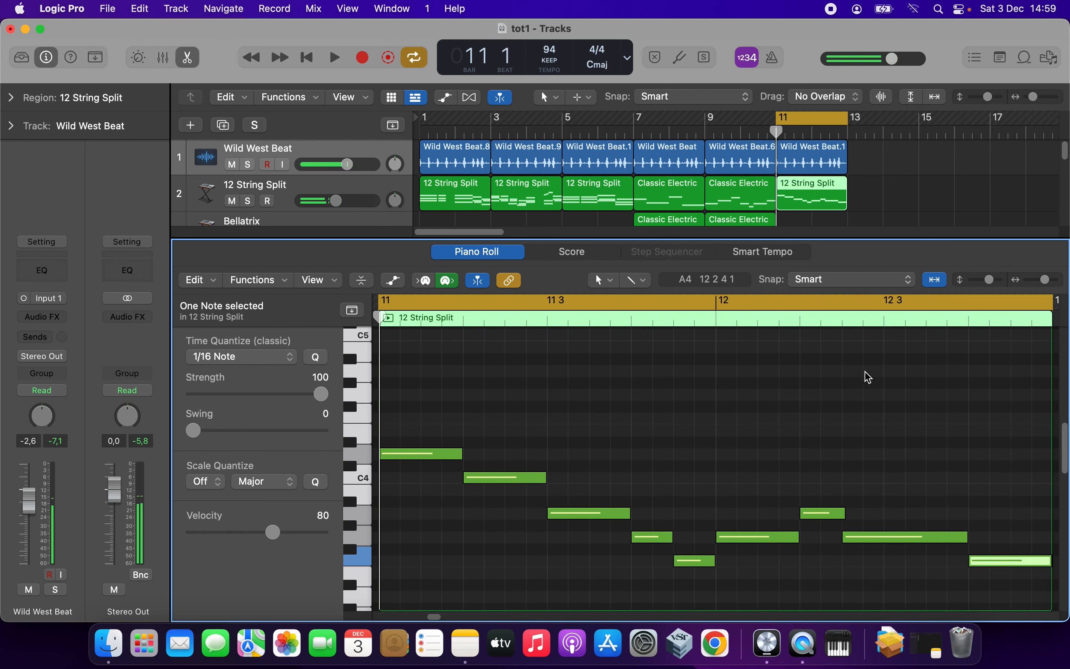
# Enlarge the tracks area to show all tracks and move every region from bar 5 onward to start at bar 9.
pyautogui.click(835, 189)
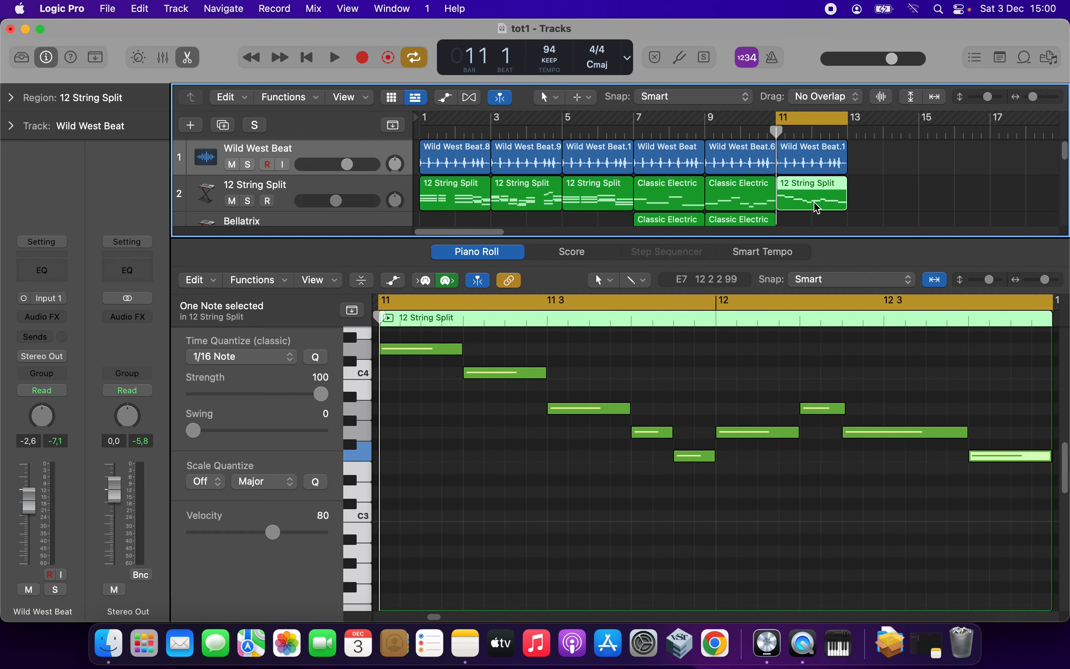
pyautogui.moveTo(800, 237); pyautogui.dragTo(816, 487)
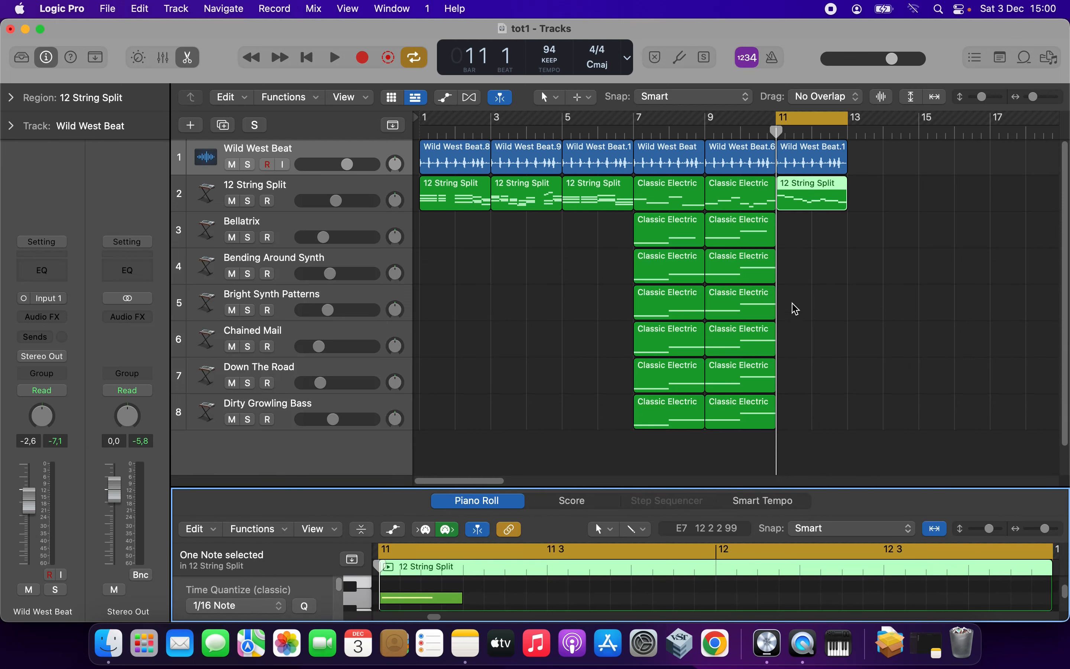
pyautogui.click(890, 465)
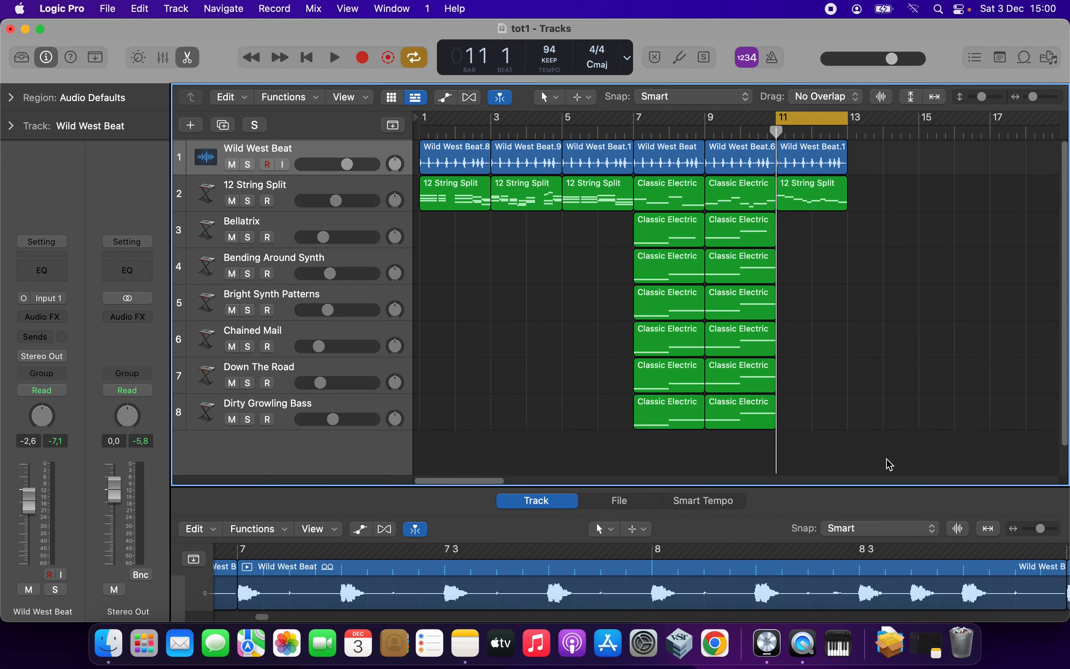
pyautogui.moveTo(890, 464); pyautogui.dragTo(732, 153)
# Copy the four Wild West Beat and 12 String Split regions in bars 1 to 5 and paste them at bar 5.
pyautogui.click(579, 297)
pyautogui.moveTo(595, 316); pyautogui.dragTo(470, 153)
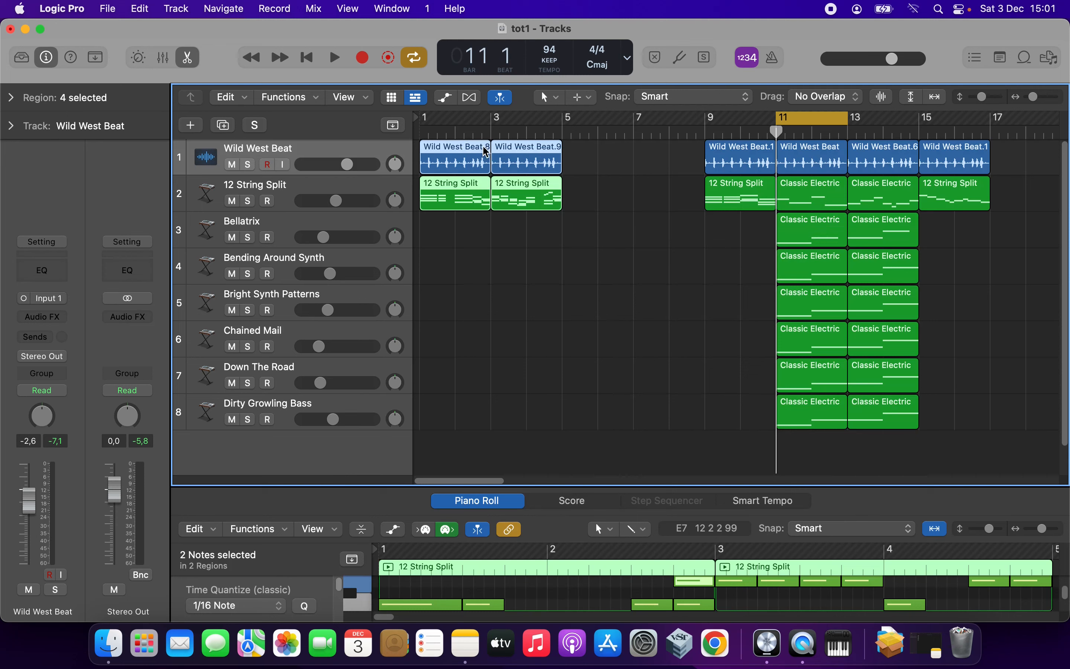
pyautogui.click(560, 130)
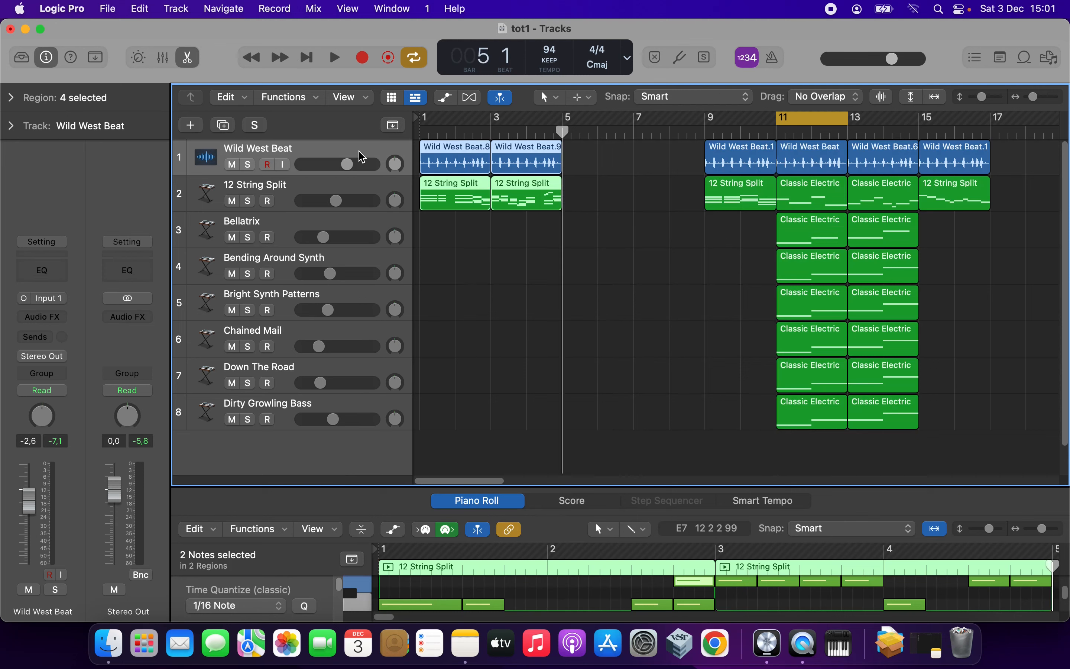
pyautogui.press('super+v')
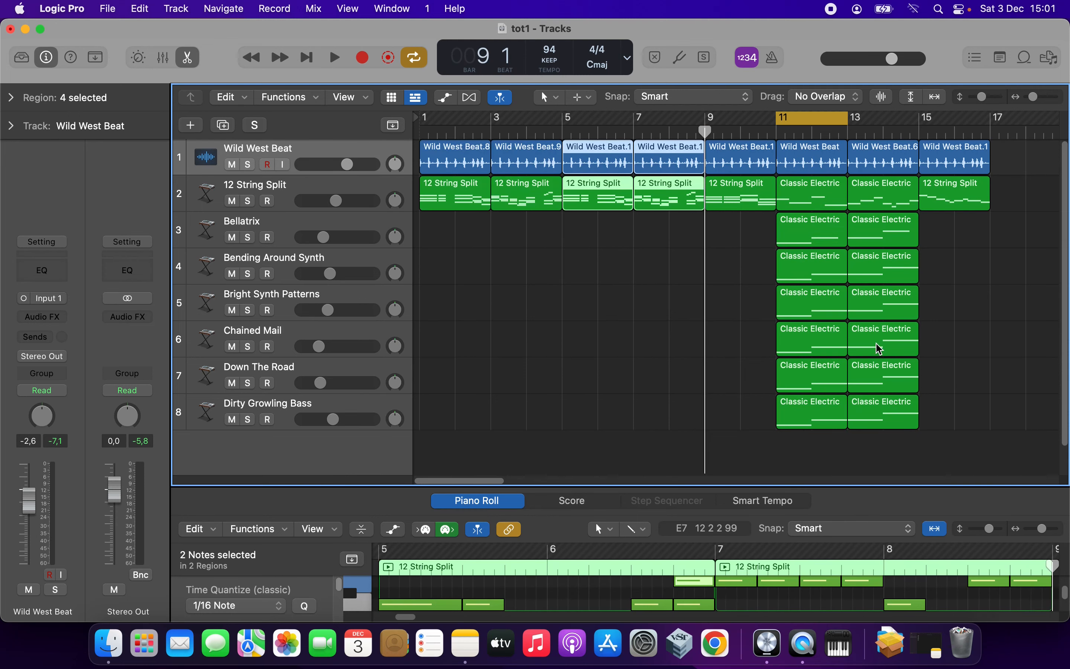
# Move all regions from bar 11 onward to bar 15, paste a copy of the four-bar Classic Electric section at bar 11, and return to the project start.
pyautogui.moveTo(1021, 462); pyautogui.dragTo(927, 162)
pyautogui.moveTo(1035, 427); pyautogui.dragTo(949, 170)
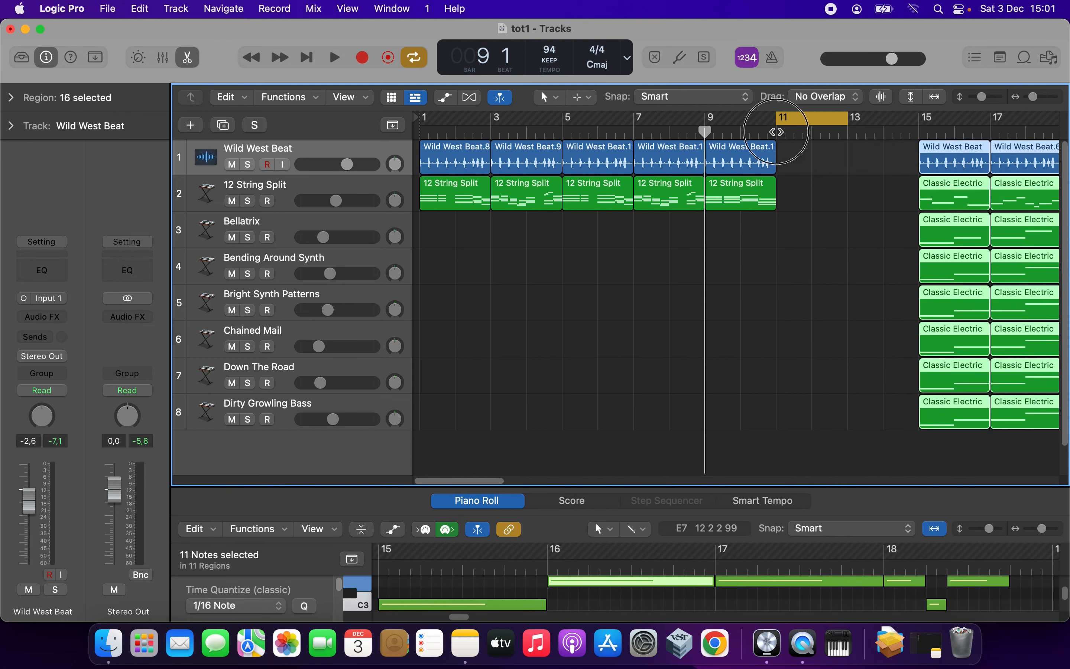
pyautogui.click(773, 132)
pyautogui.press('super+v')
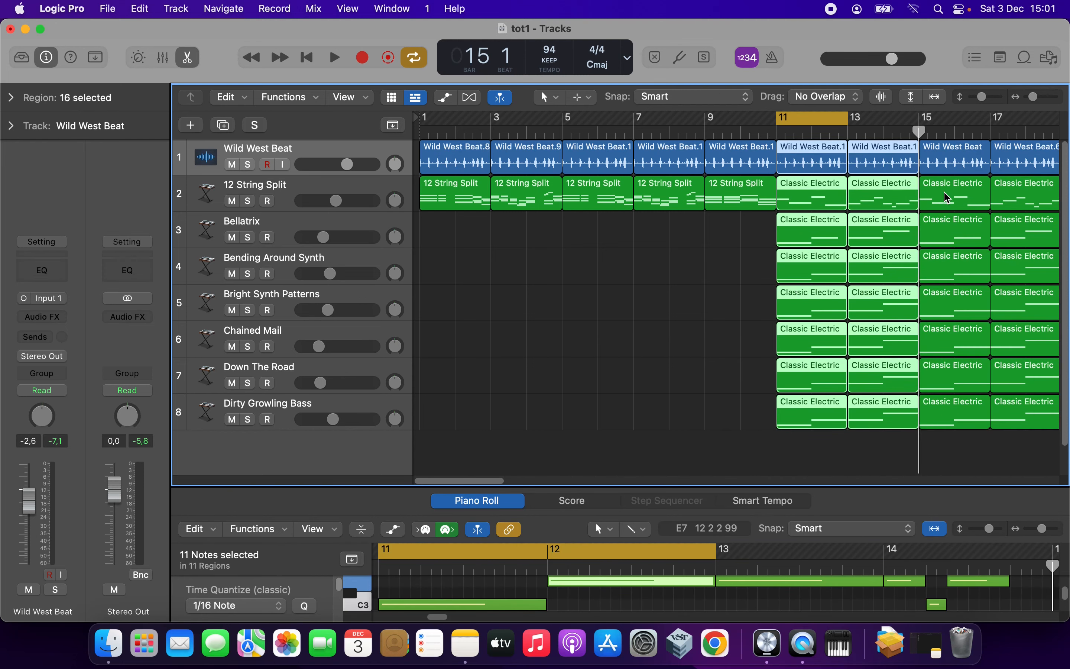
pyautogui.moveTo(1035, 98); pyautogui.dragTo(1033, 98)
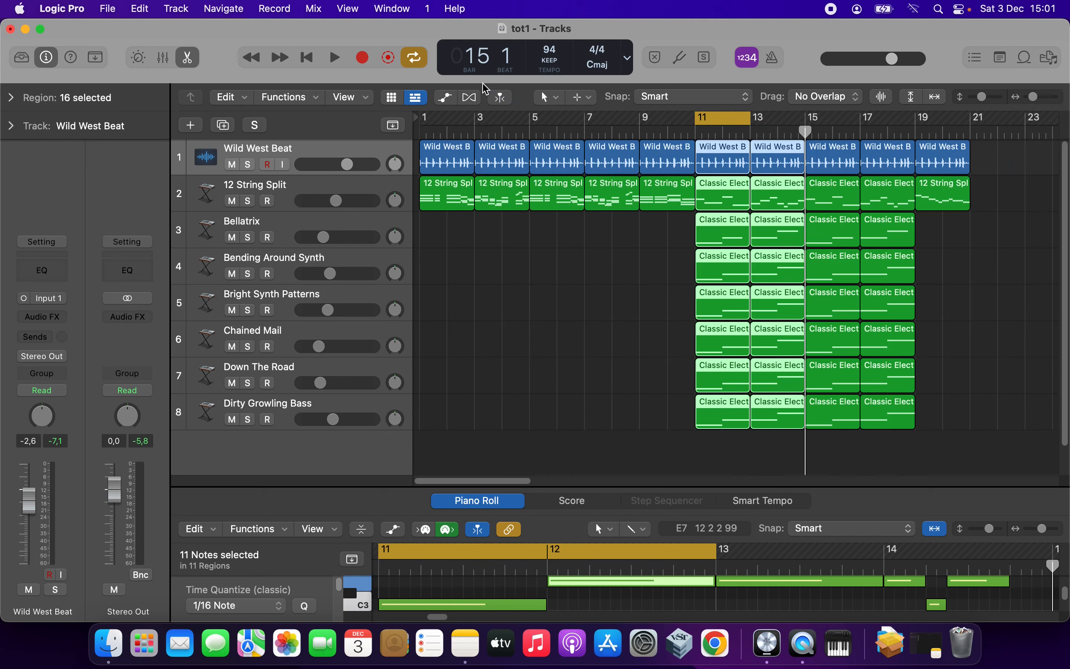
pyautogui.click(306, 58)
pyautogui.click(307, 58)
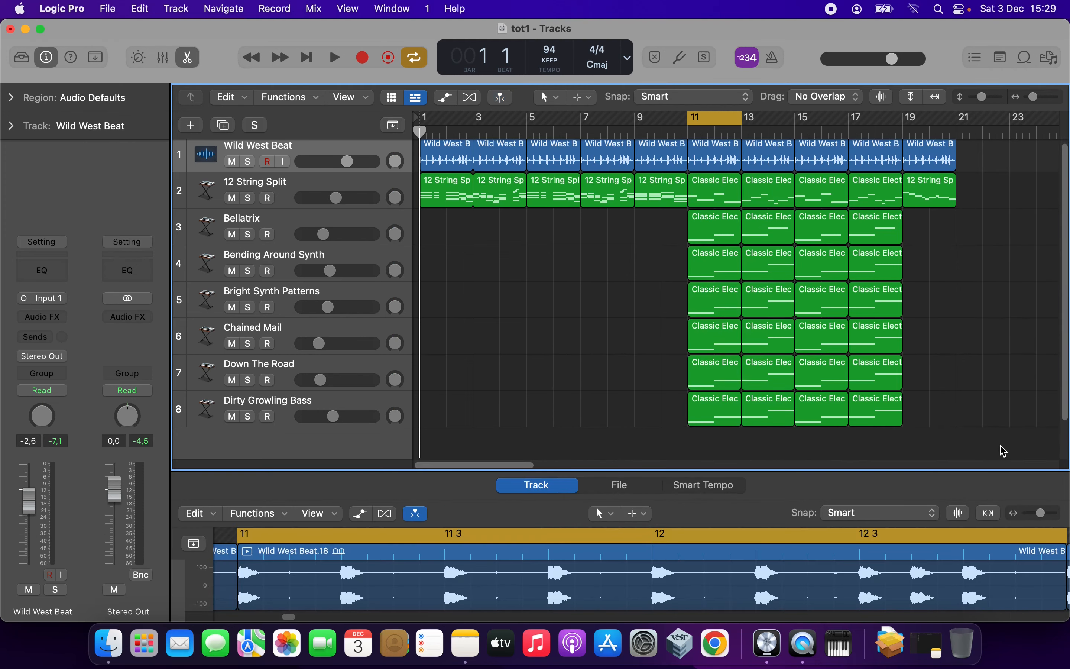
# Copy all regions of the arrangement and paste them at bar 21.
pyautogui.moveTo(1001, 442); pyautogui.dragTo(460, 162)
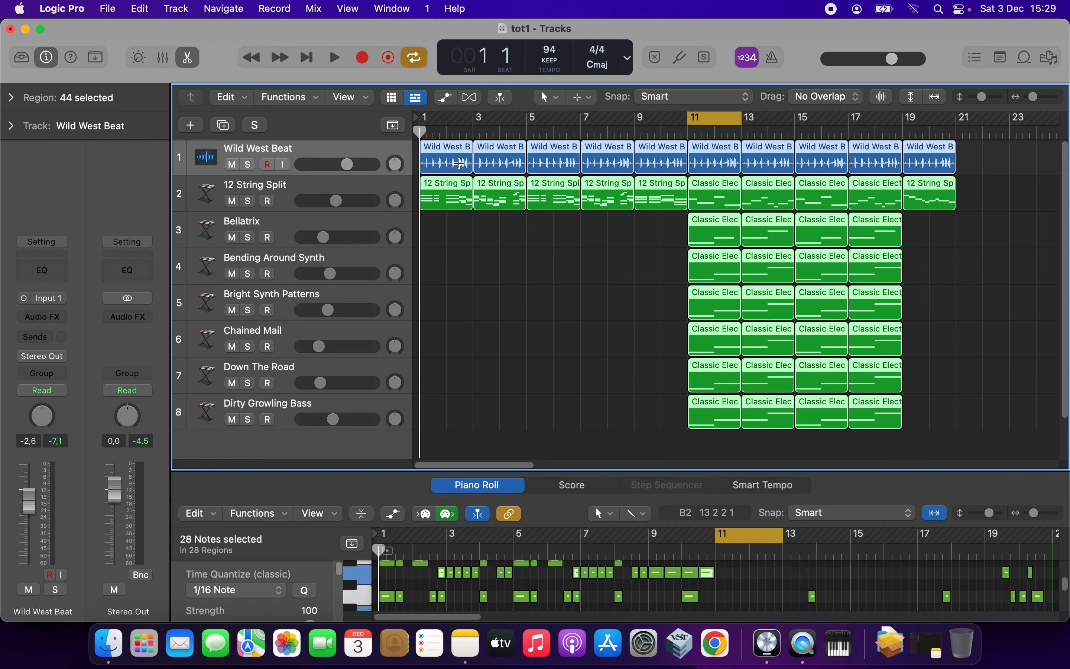
pyautogui.click(956, 130)
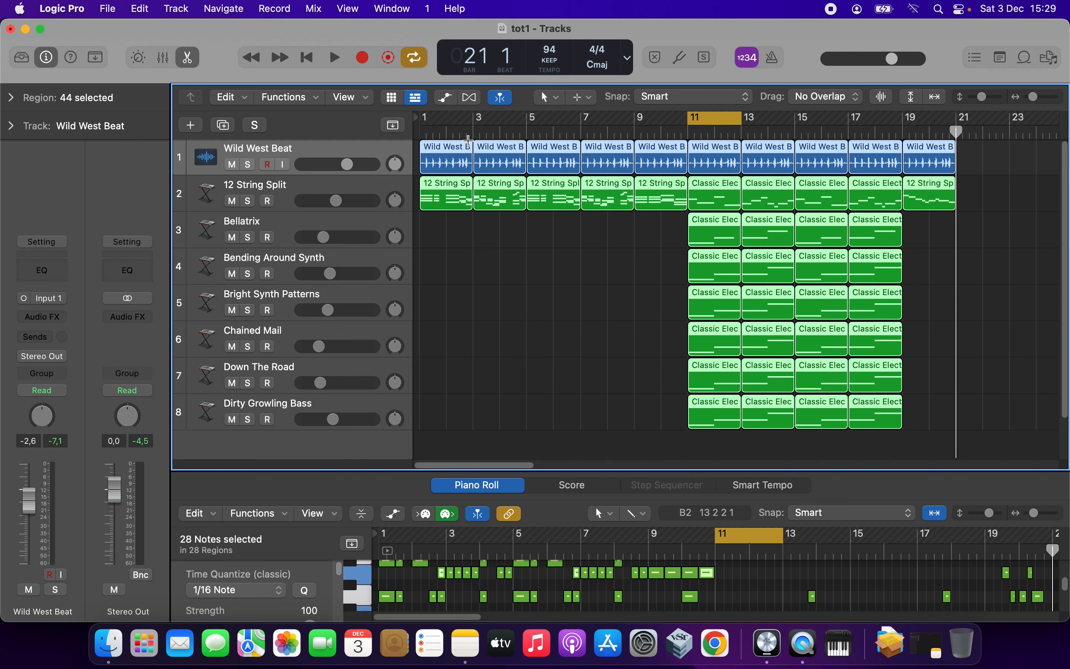
pyautogui.press('super+v')
pyautogui.moveTo(1034, 101); pyautogui.dragTo(1031, 100)
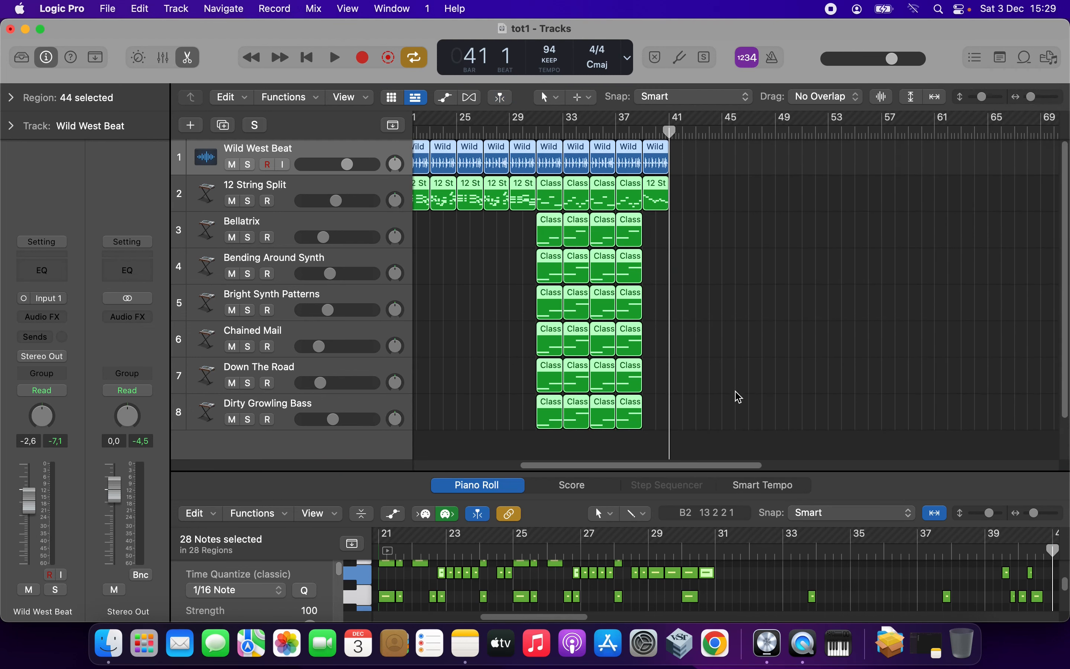
pyautogui.moveTo(701, 466); pyautogui.dragTo(550, 461)
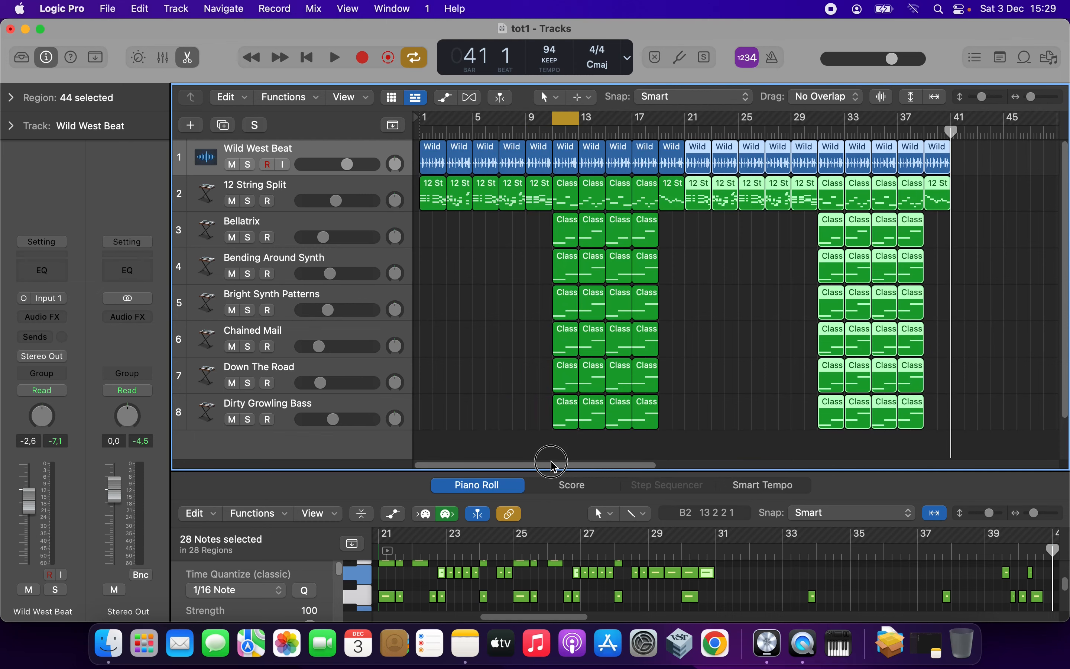
# Move the whole arrangement four bars later so that it starts at bar 5.
pyautogui.click(460, 231)
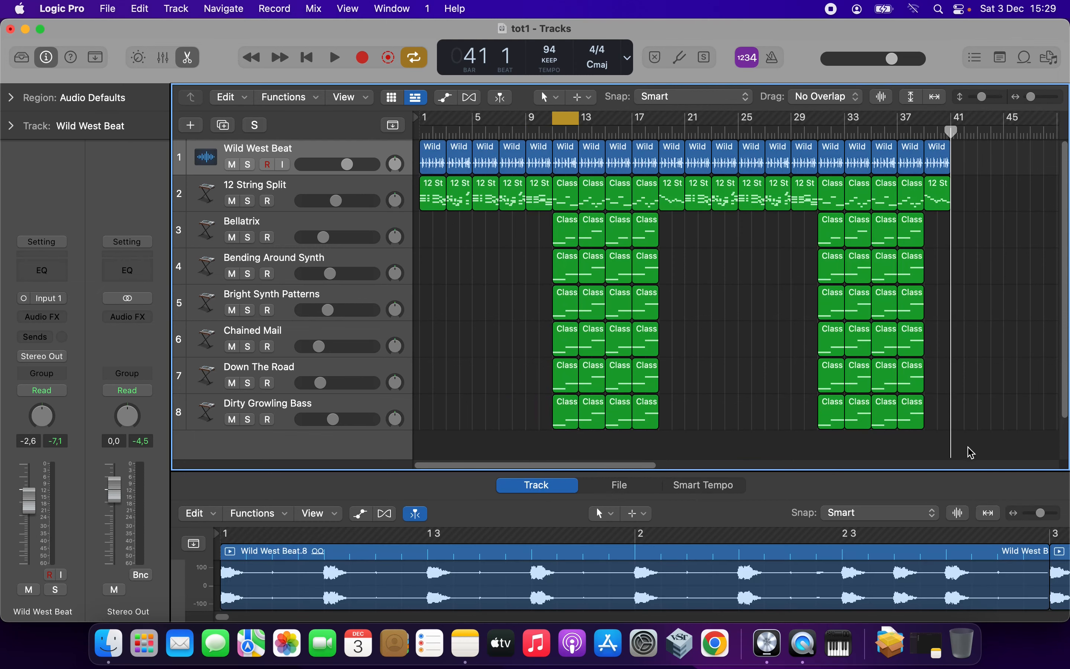
pyautogui.moveTo(981, 453); pyautogui.dragTo(489, 156)
pyautogui.click(451, 153)
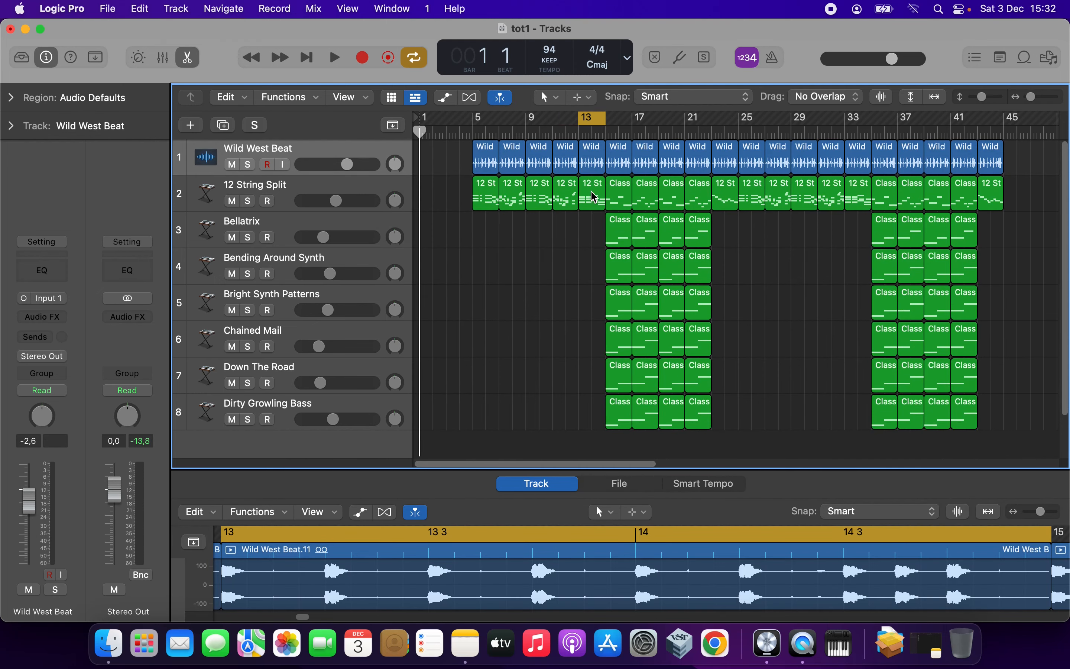
# Copy the 12 String Split region at bar 13 and paste it twice on its track, at bars 1 and 3.
pyautogui.click(594, 197)
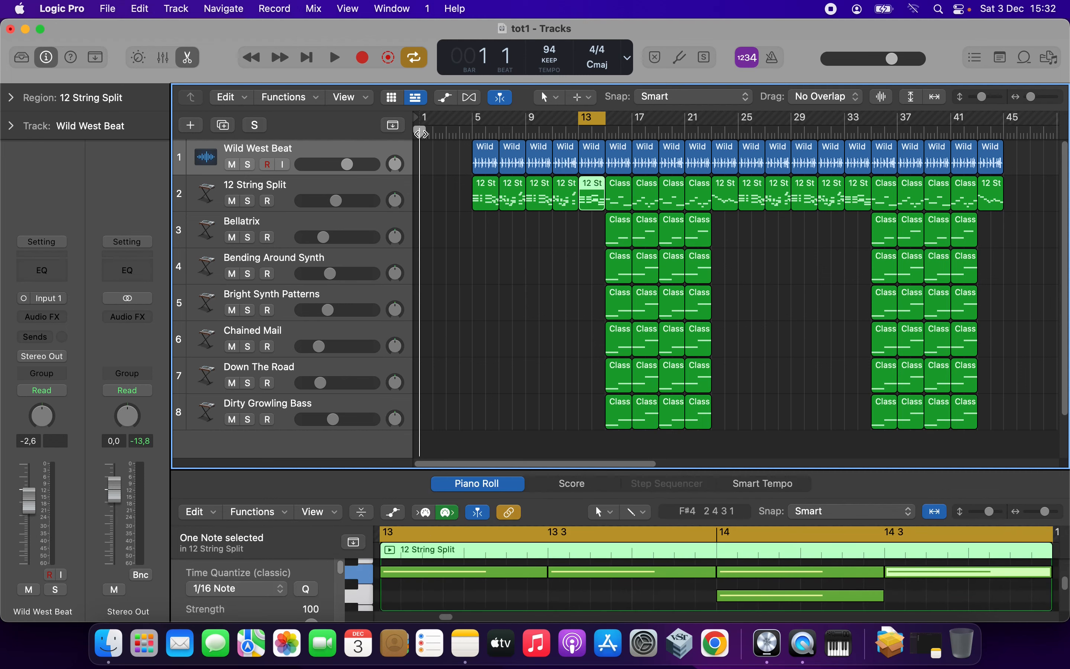
pyautogui.click(373, 185)
pyautogui.press('super+v')
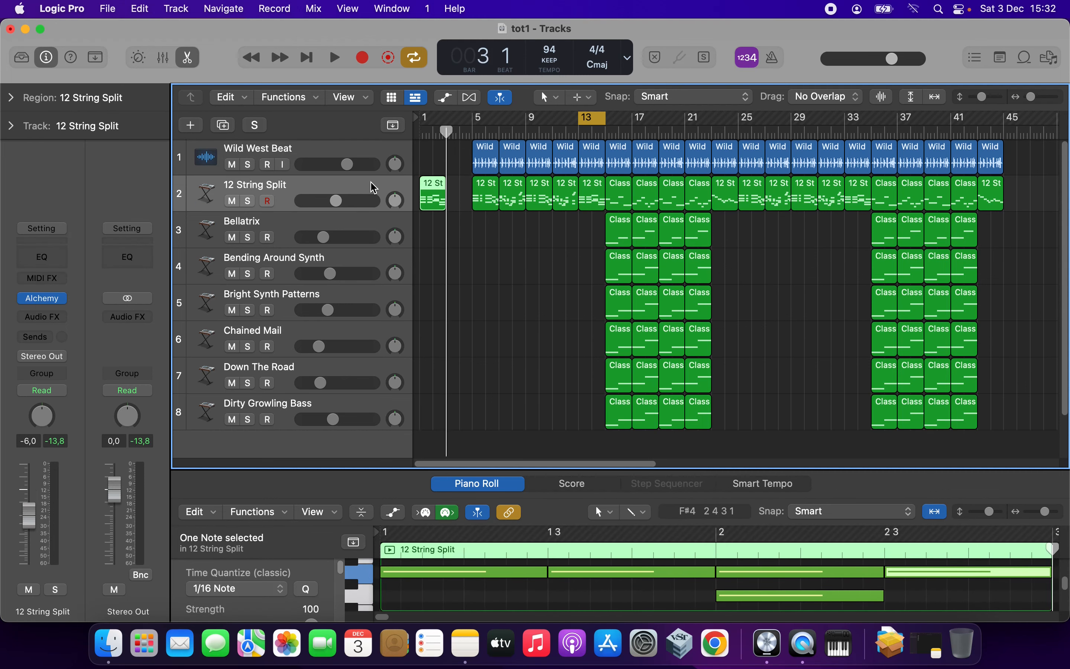
pyautogui.press('super+v')
# Set the cycle range to bars 3–5, enlarge the note editor, and play the 12 String Split region at bar 3.
pyautogui.moveTo(577, 122); pyautogui.dragTo(460, 118)
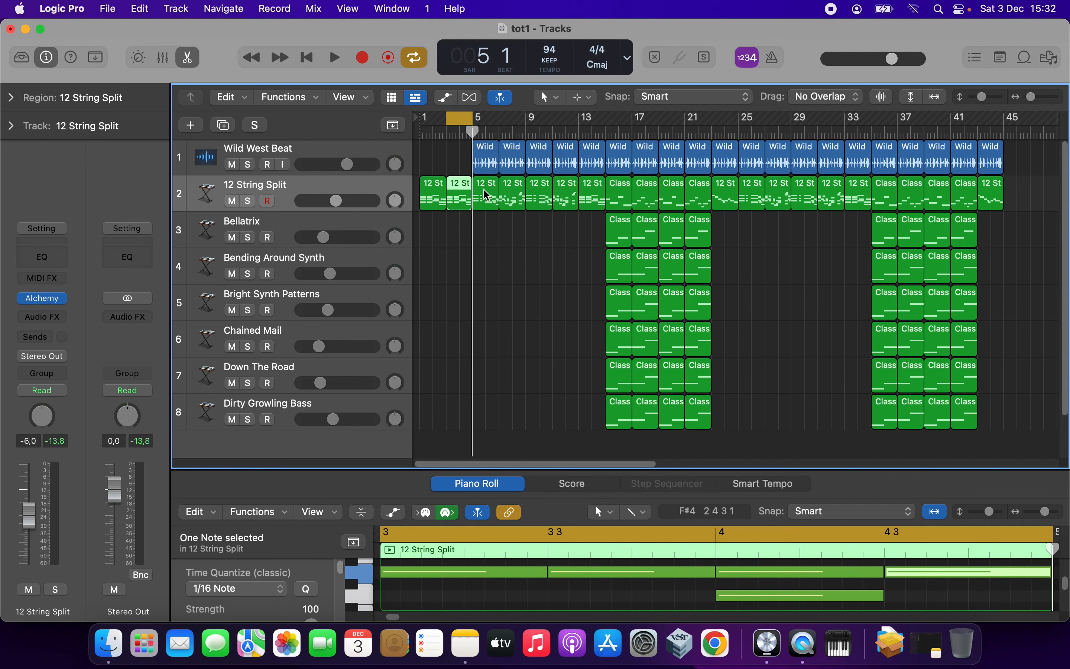
pyautogui.click(486, 198)
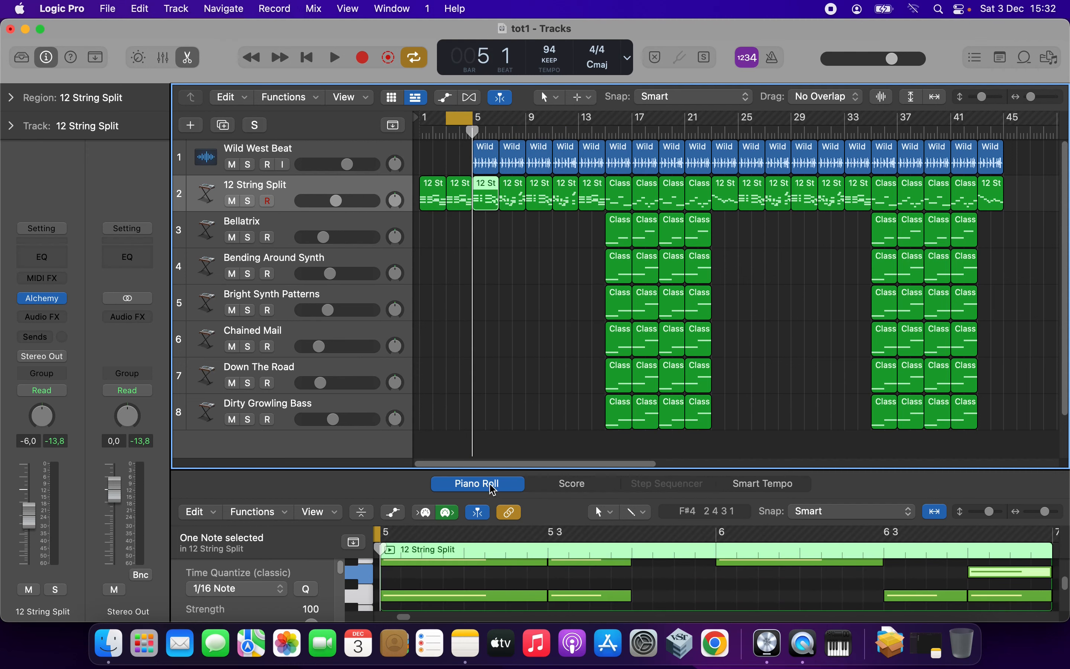
pyautogui.moveTo(491, 470); pyautogui.dragTo(495, 286)
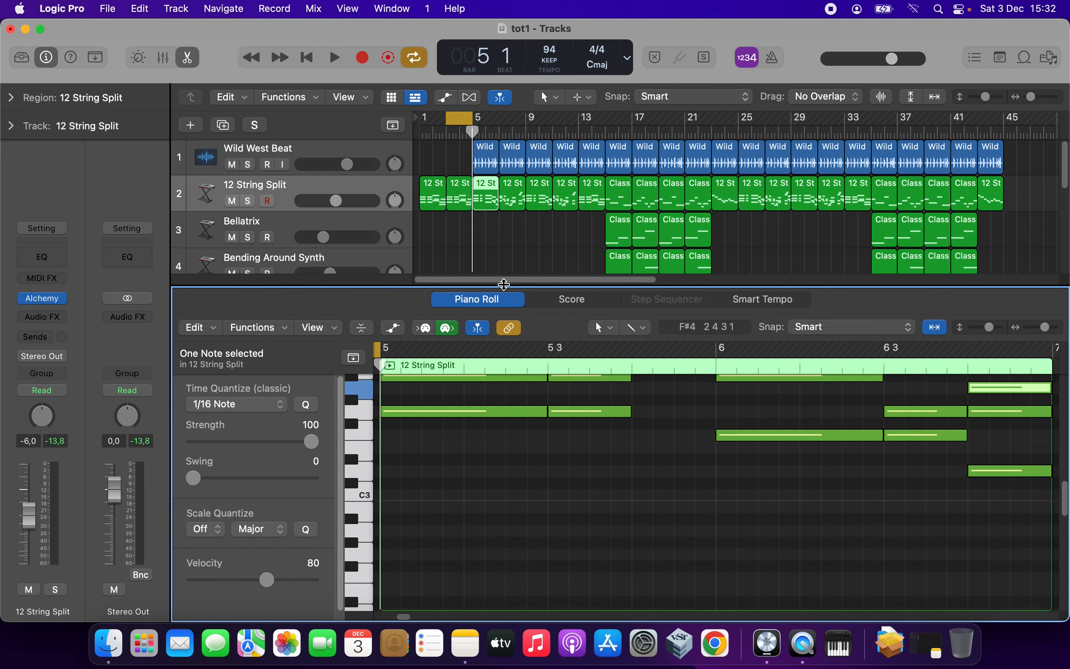
pyautogui.scroll(5, 508, 443)
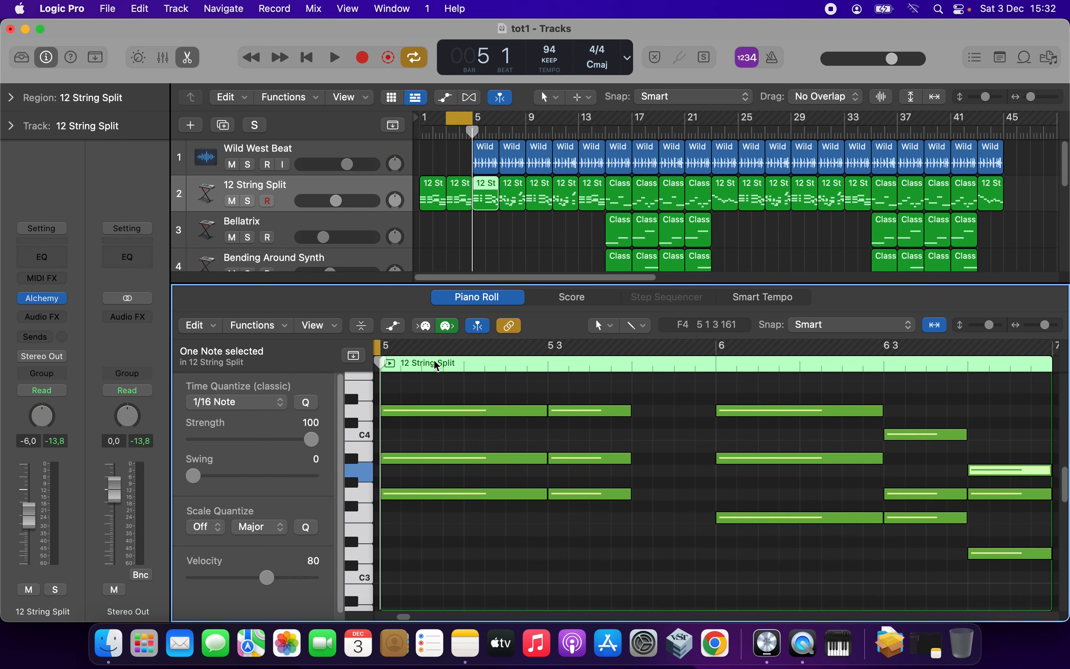
pyautogui.click(463, 198)
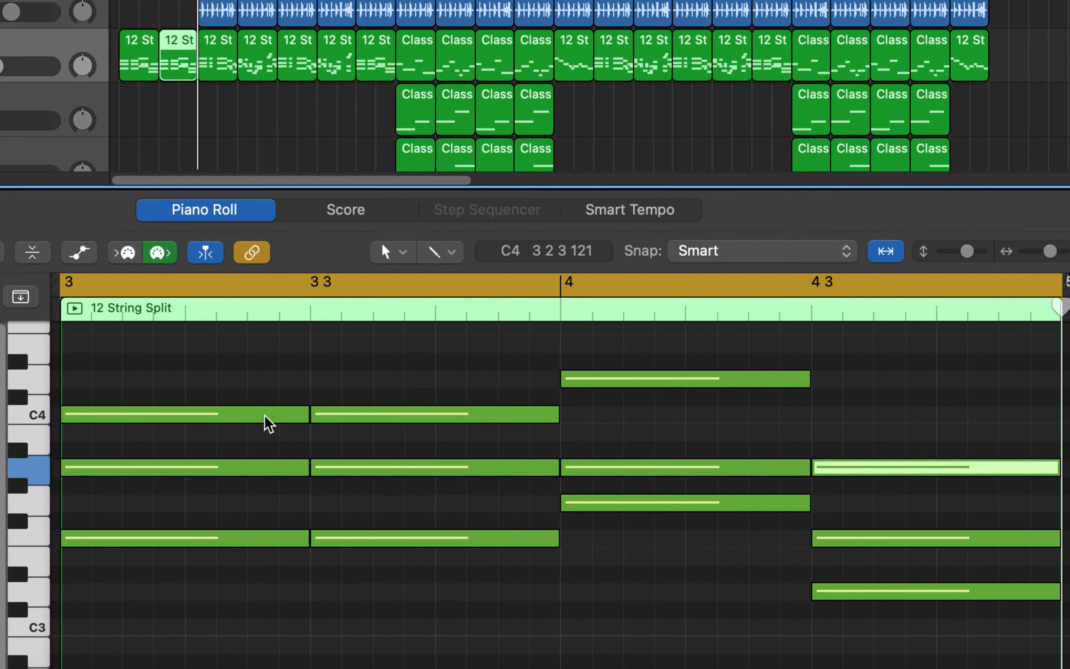
pyautogui.press('space')
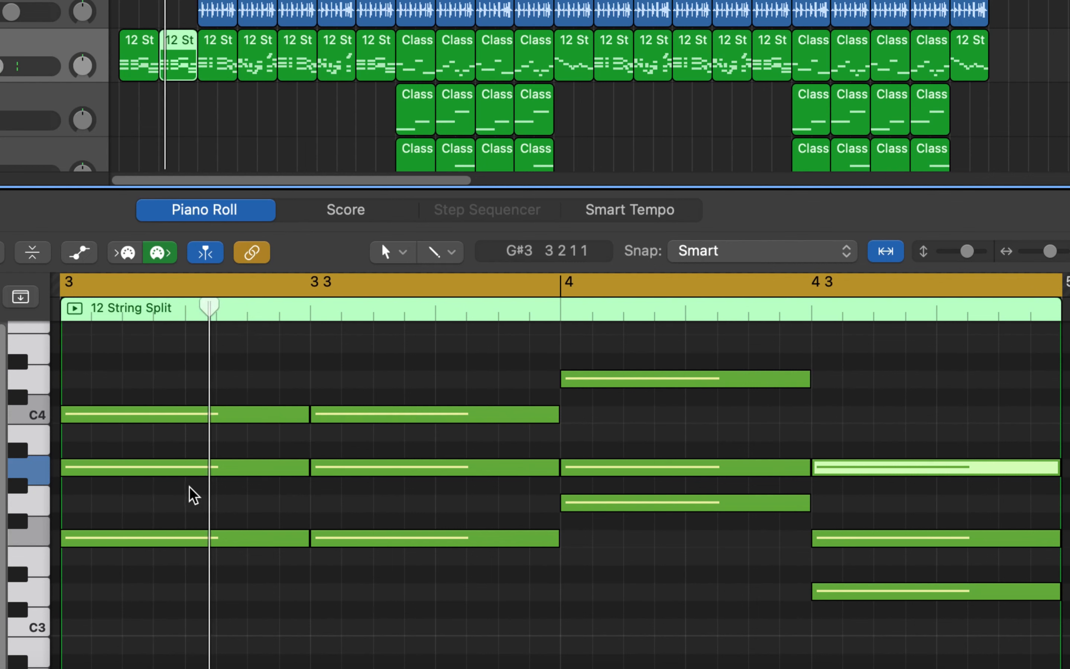
# Lower the first A3 note in bar 3 to G3 and reshape the chord at 4 3 into G3, C4 and D4.
pyautogui.click(175, 480)
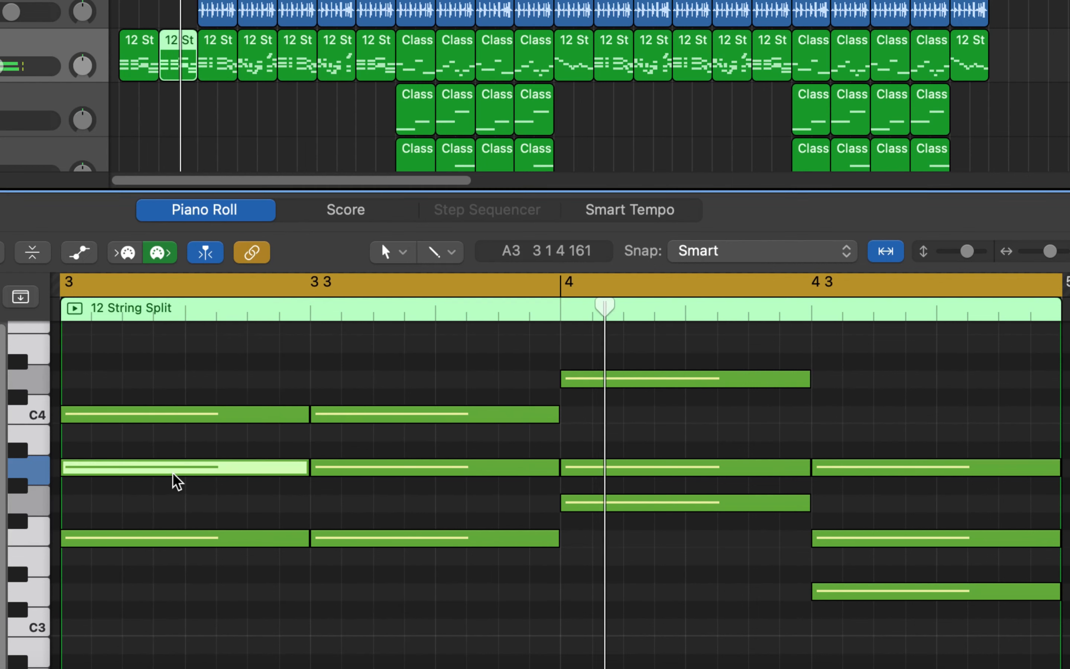
pyautogui.moveTo(173, 472); pyautogui.dragTo(184, 507)
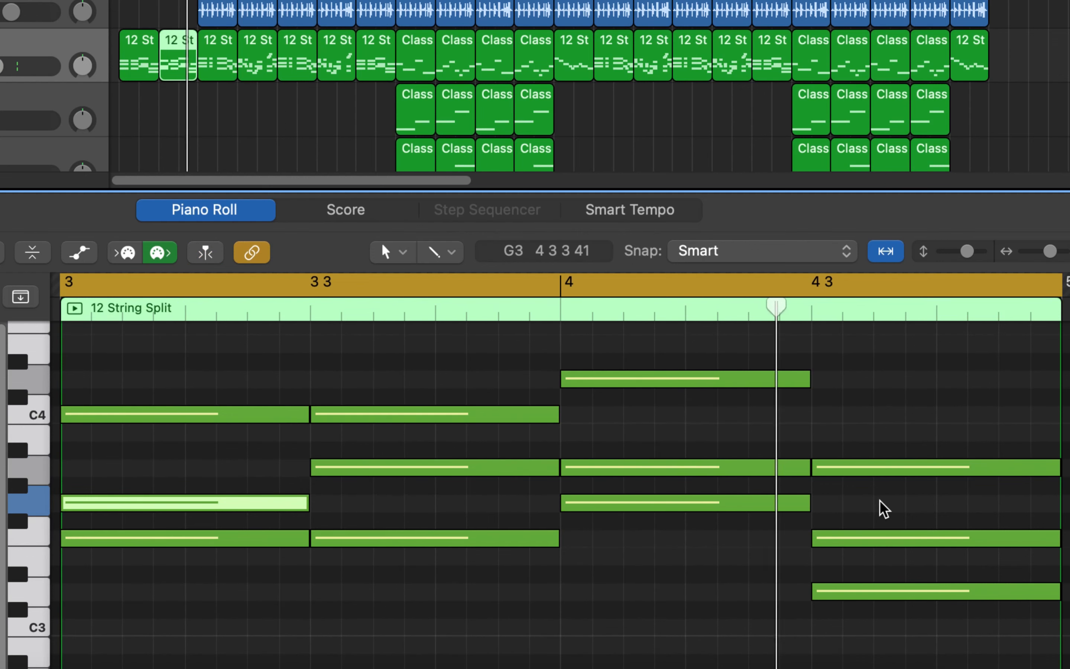
pyautogui.moveTo(872, 426); pyautogui.dragTo(926, 506)
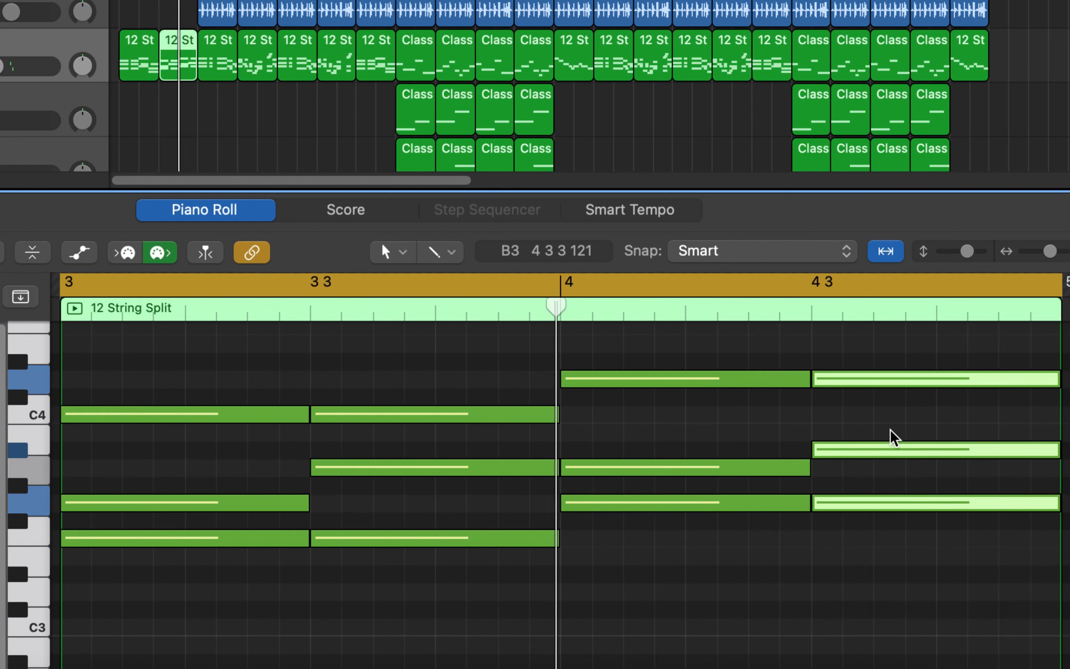
pyautogui.click(891, 448)
pyautogui.moveTo(891, 453); pyautogui.dragTo(891, 423)
pyautogui.press('space')
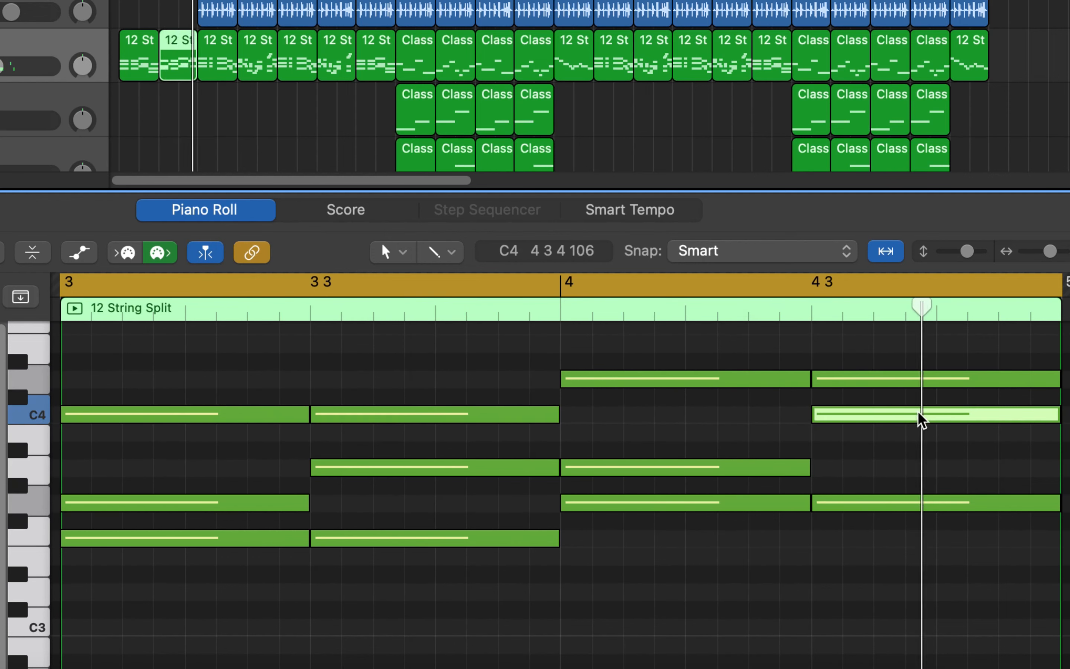
pyautogui.press('space')
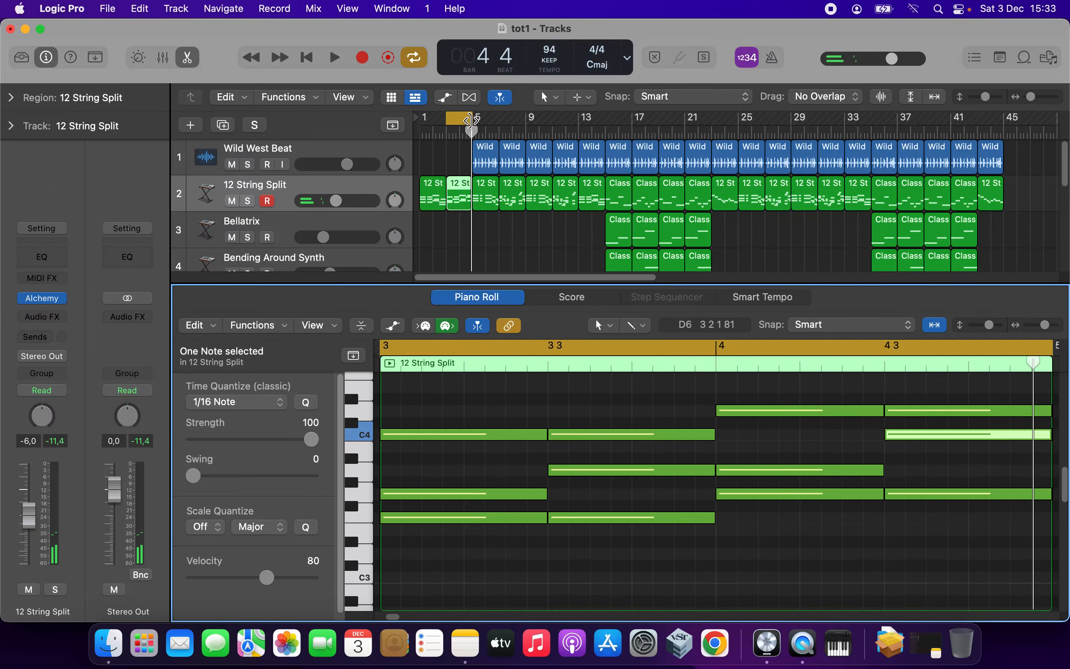
# Extend the cycle range to bar 6 and play the transition from the intro into bar 5.
pyautogui.moveTo(471, 118); pyautogui.dragTo(485, 119)
pyautogui.press('space')
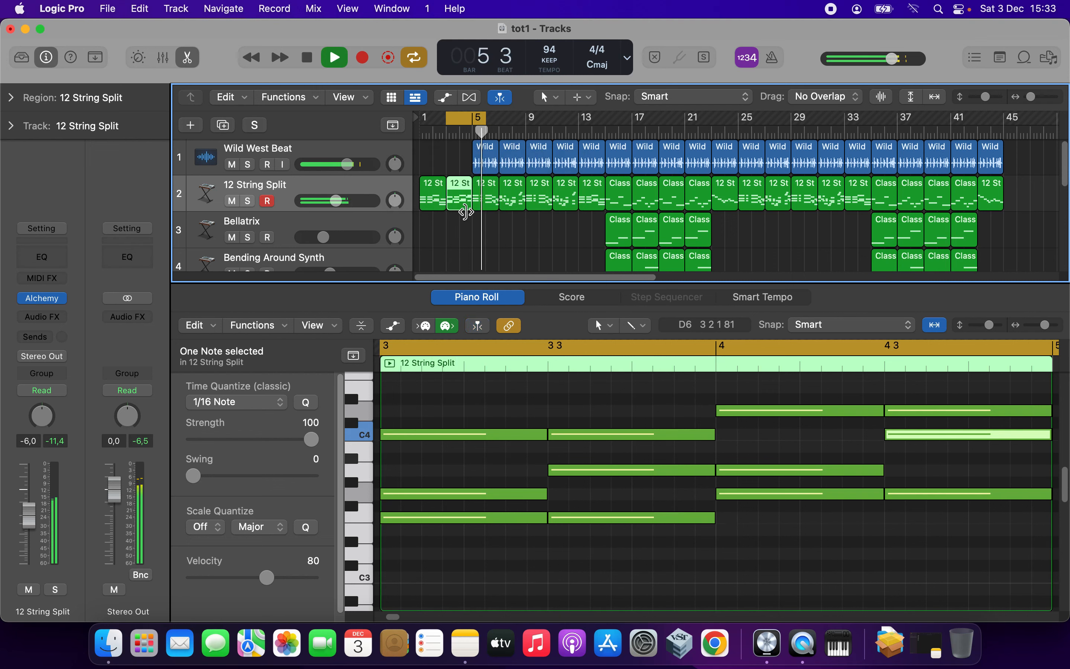
pyautogui.press('space')
# Copy the two 12 String Split intro regions and paste them twice in succession from bar 45.
pyautogui.moveTo(462, 228); pyautogui.dragTo(429, 171)
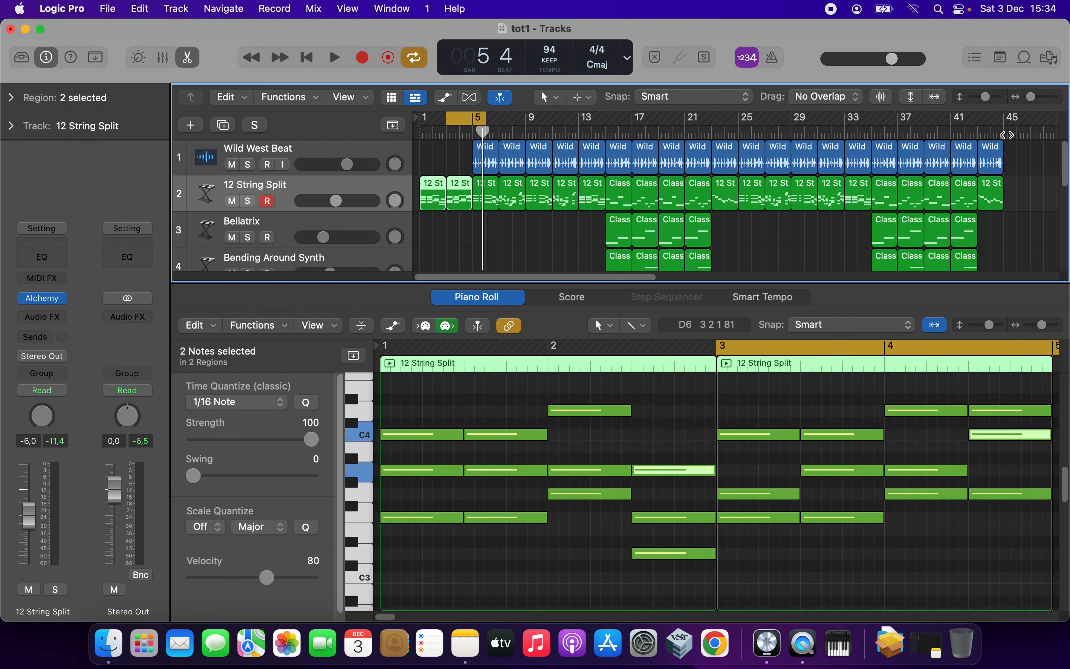
pyautogui.click(1004, 132)
pyautogui.moveTo(609, 280); pyautogui.dragTo(742, 284)
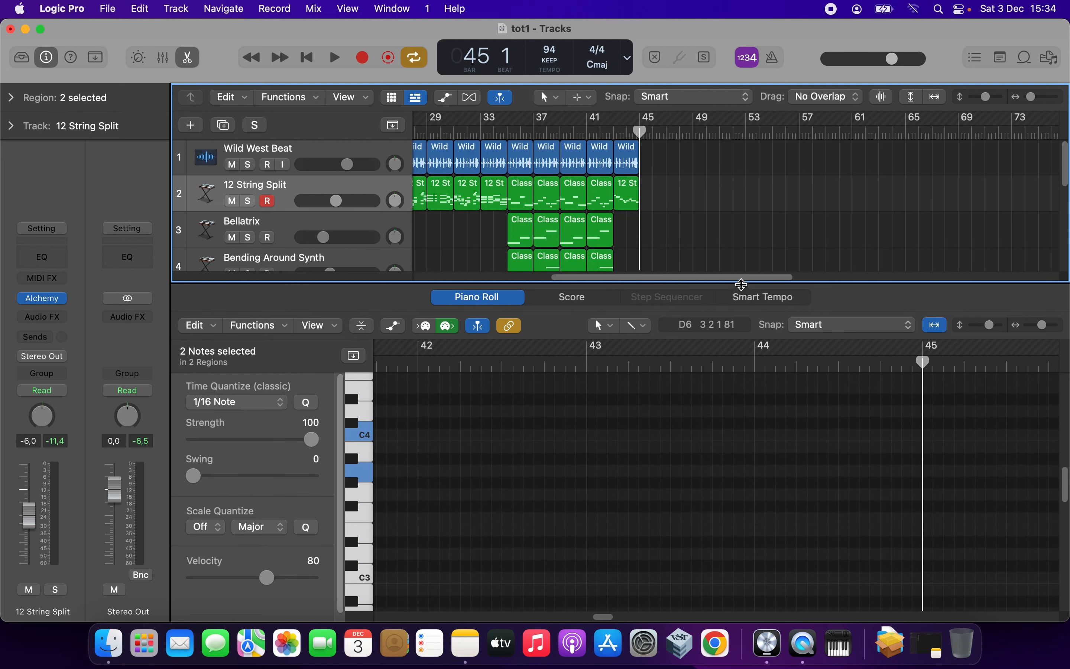
pyautogui.press('super+v')
pyautogui.press('super+v')
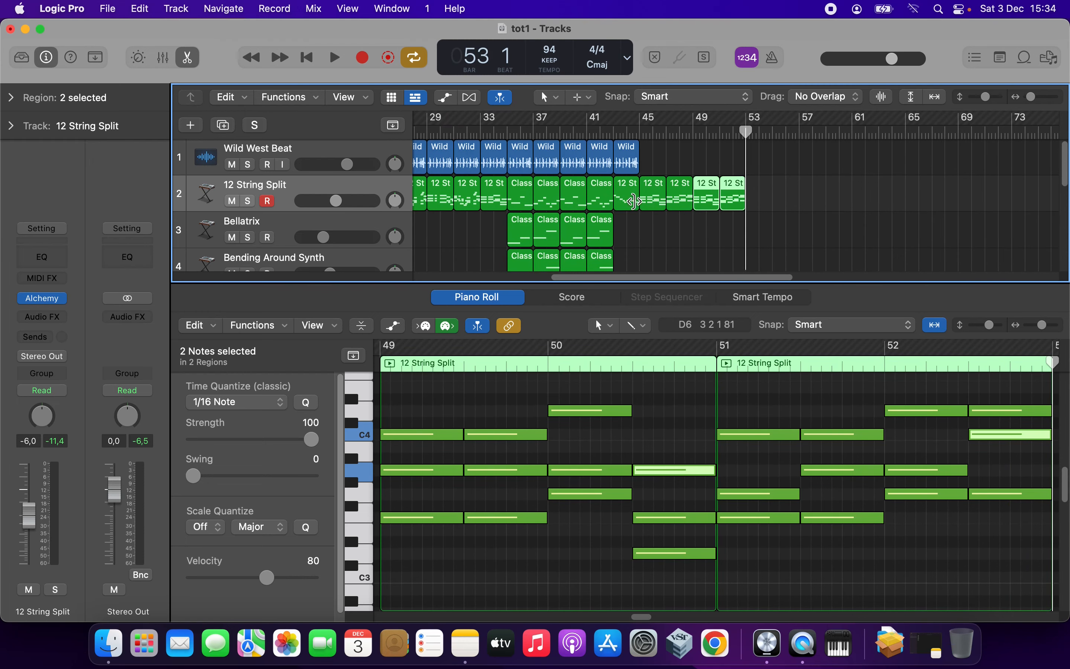
# Copy the 12 String Split region at bar 45 and paste it at bar 53.
pyautogui.click(651, 182)
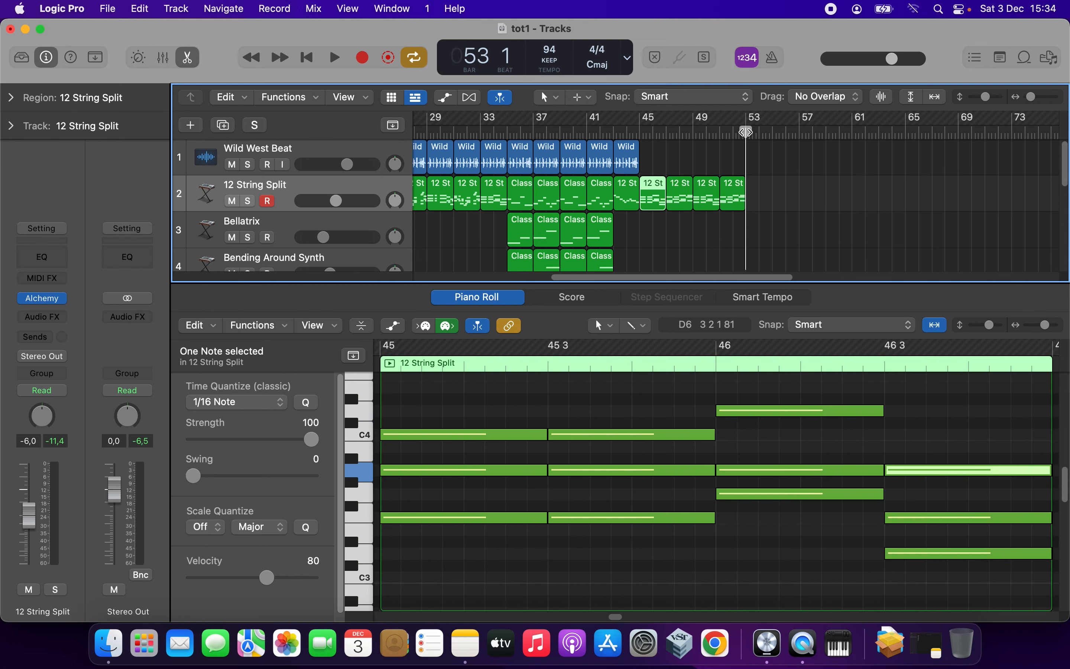
pyautogui.click(745, 132)
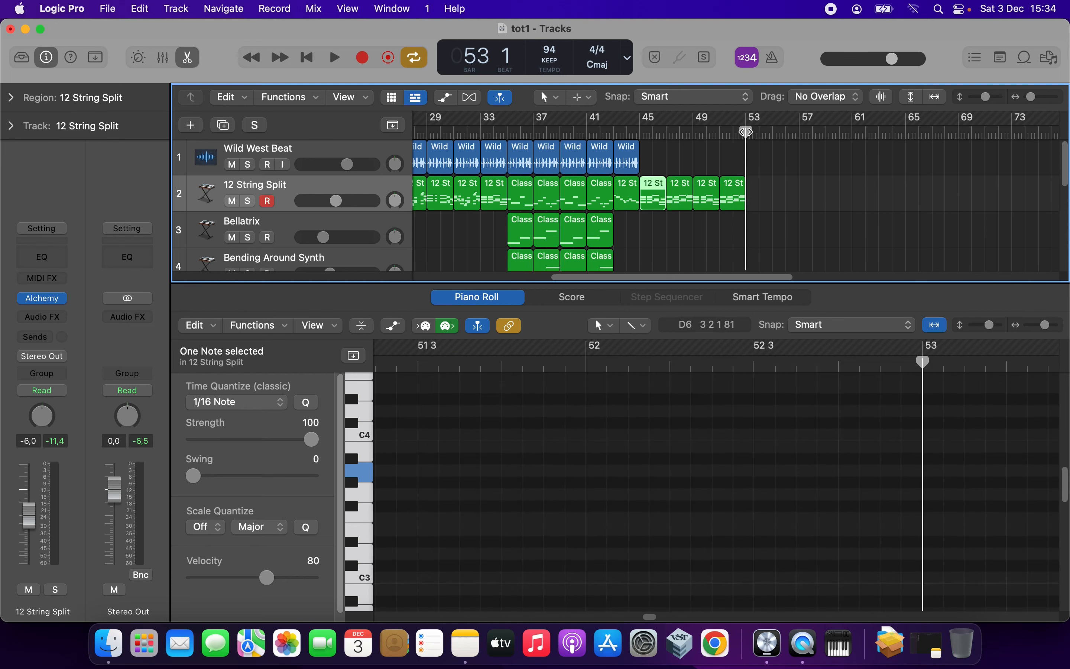
pyautogui.press('super+v')
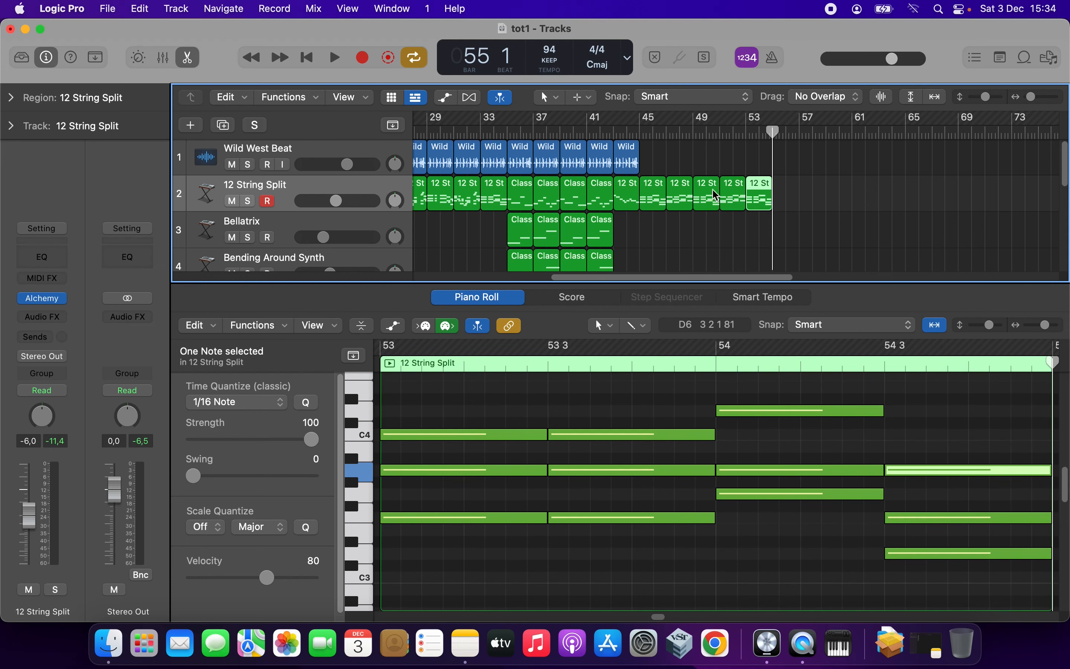
# Copy all regions between bars 35 and 45 on all eight tracks and paste them at bar 55.
pyautogui.scroll(-2, 691, 250)
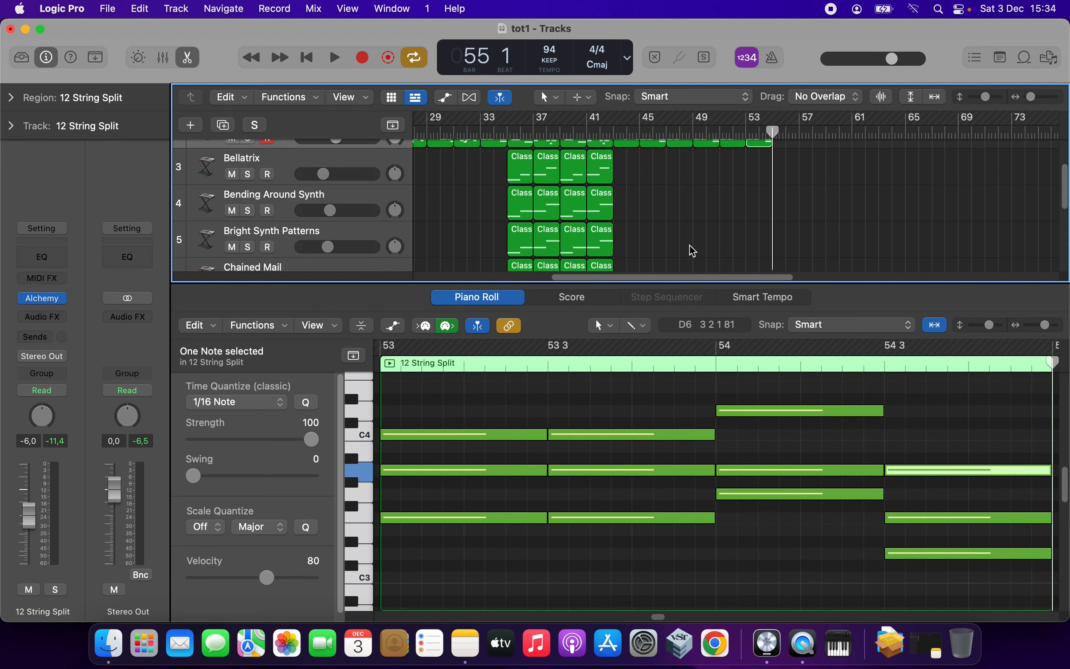
pyautogui.moveTo(689, 281); pyautogui.dragTo(734, 491)
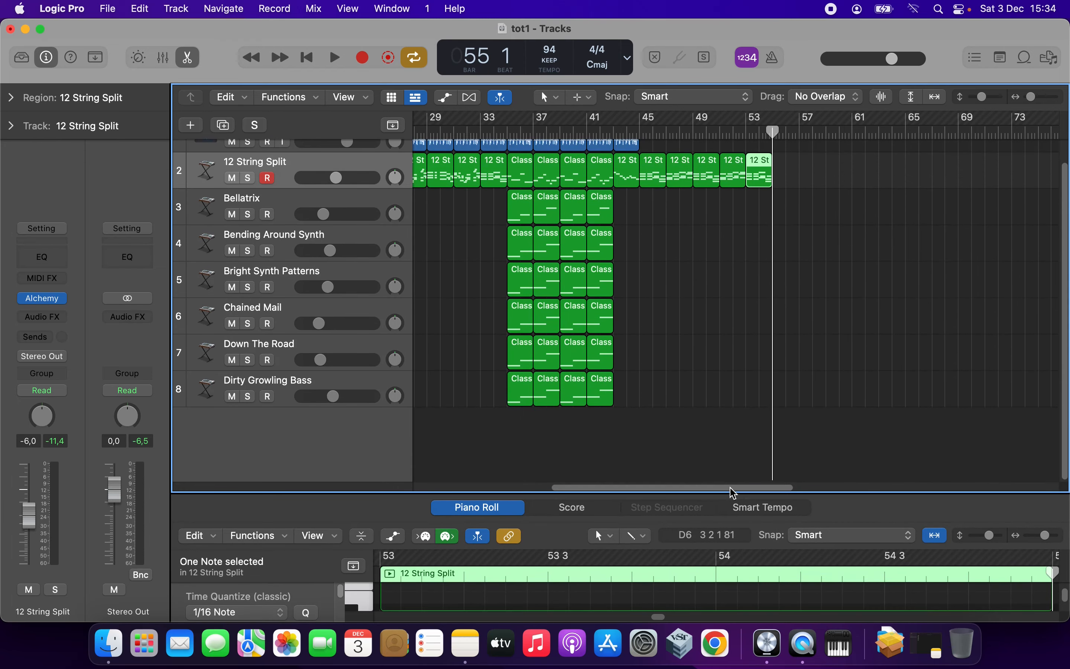
pyautogui.moveTo(597, 434); pyautogui.dragTo(560, 297)
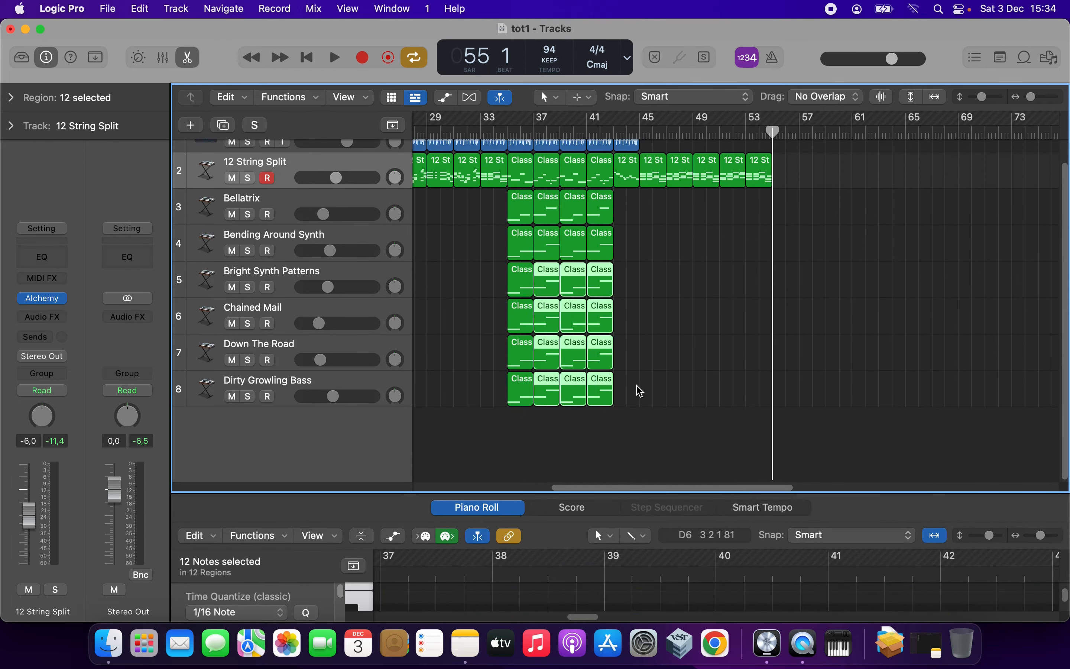
pyautogui.click(632, 432)
pyautogui.moveTo(632, 432); pyautogui.dragTo(519, 113)
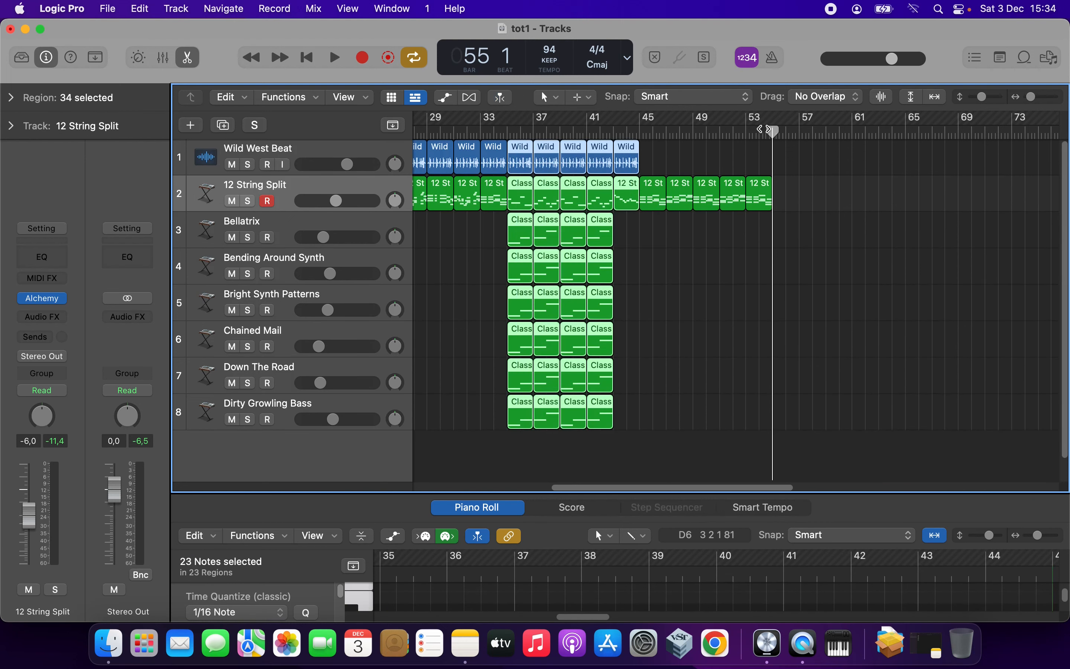
pyautogui.click(774, 131)
pyautogui.click(327, 155)
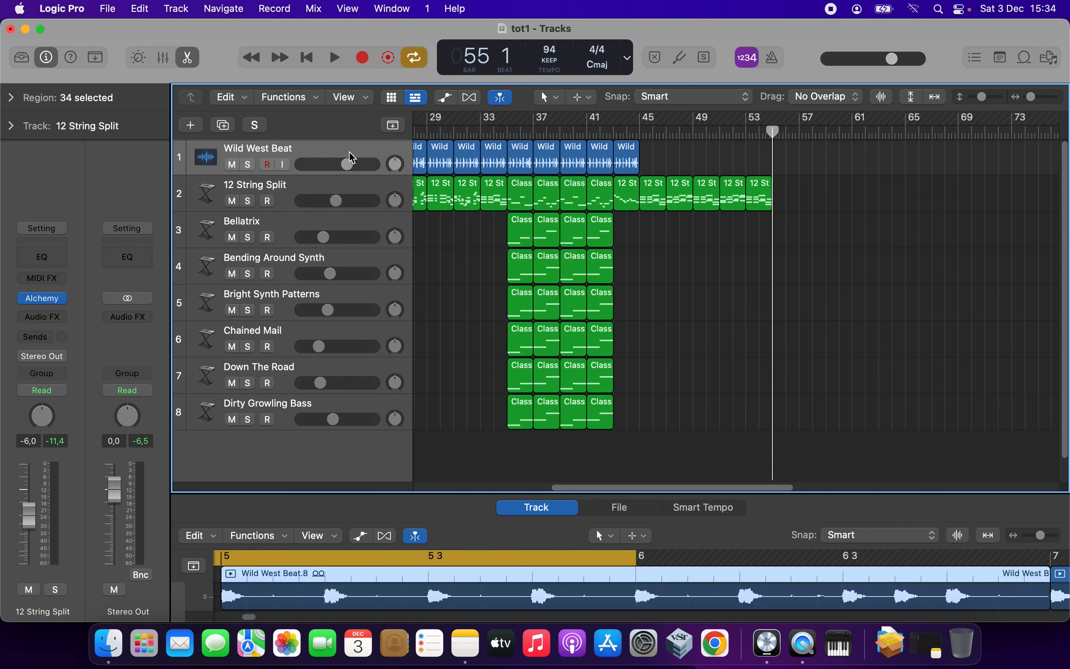
pyautogui.press('super+v')
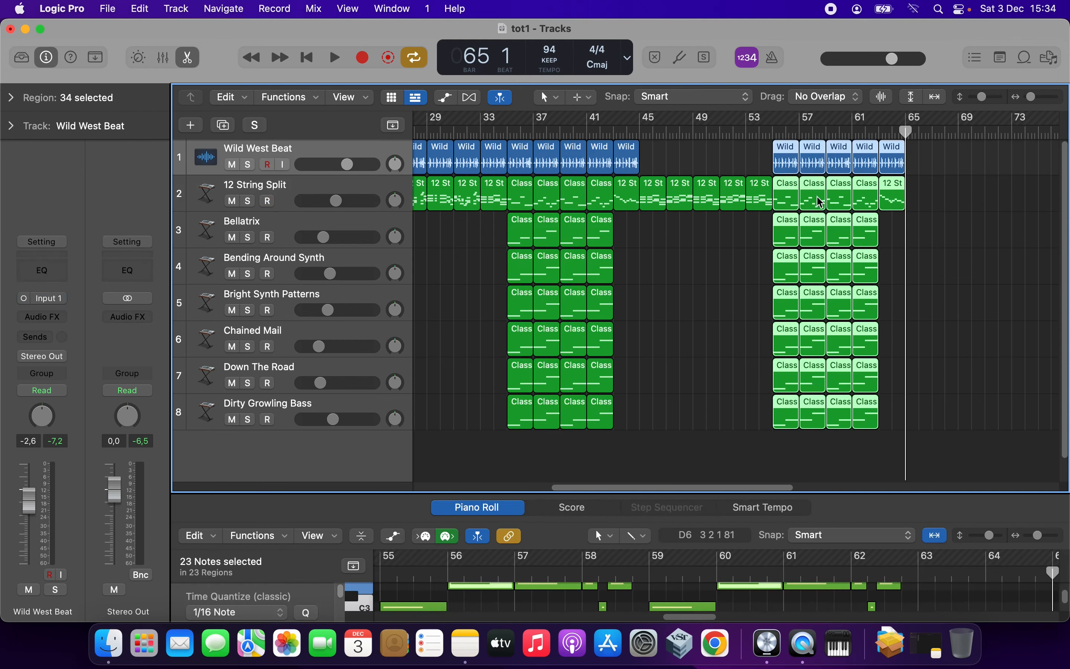
pyautogui.moveTo(1027, 100); pyautogui.dragTo(1025, 99)
pyautogui.moveTo(557, 488); pyautogui.dragTo(456, 494)
pyautogui.click(432, 230)
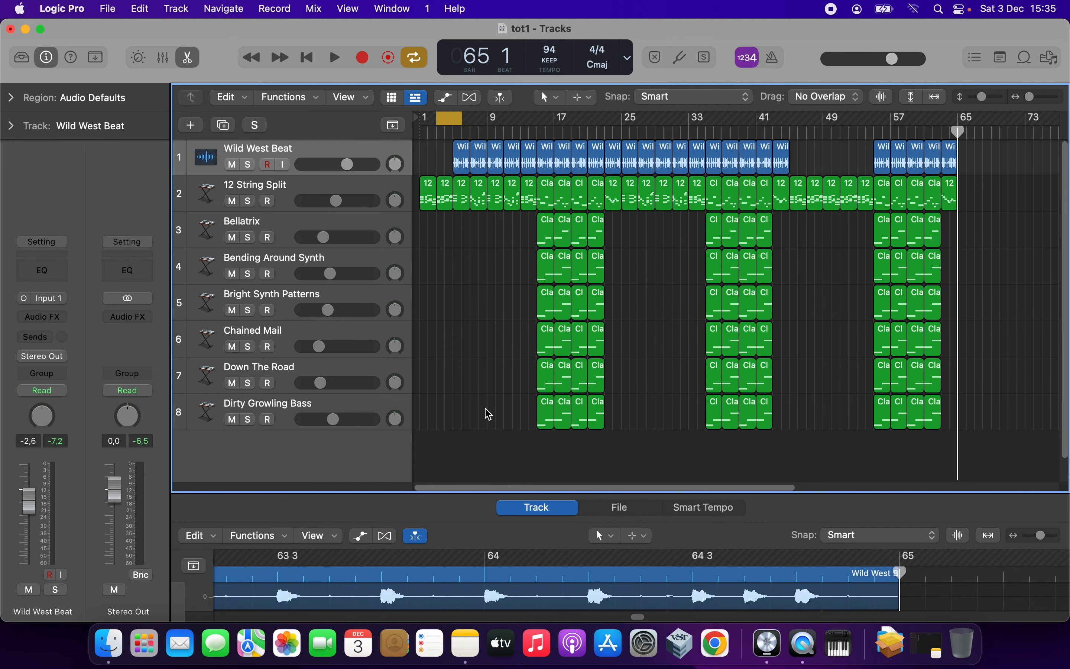
# Move the cycle range to bars 5–7 and create an empty two-bar region there on the Dirty Growling Bass track.
pyautogui.moveTo(448, 118); pyautogui.dragTo(470, 119)
pyautogui.click(457, 118)
pyautogui.rightClick(460, 423)
pyautogui.click(463, 414)
pyautogui.moveTo(461, 416); pyautogui.dragTo(468, 416)
pyautogui.moveTo(479, 493); pyautogui.dragTo(485, 239)
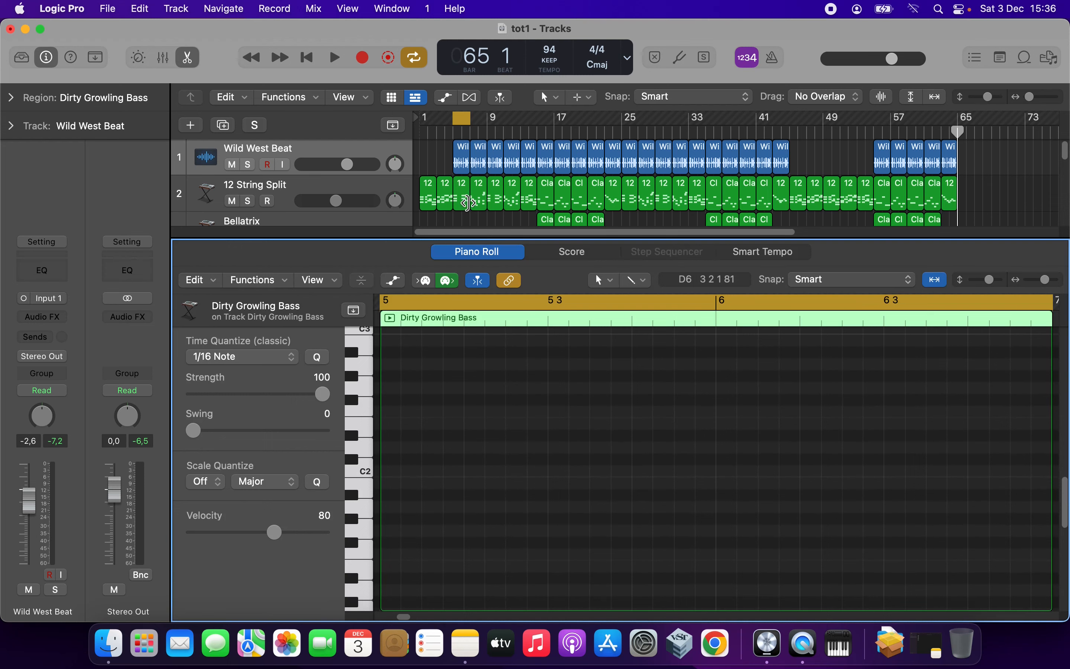
# Check the chord notes of the 12 String Split region at bar 5 and reopen the empty Dirty Growling Bass region.
pyautogui.click(462, 197)
pyautogui.scroll(3, 691, 485)
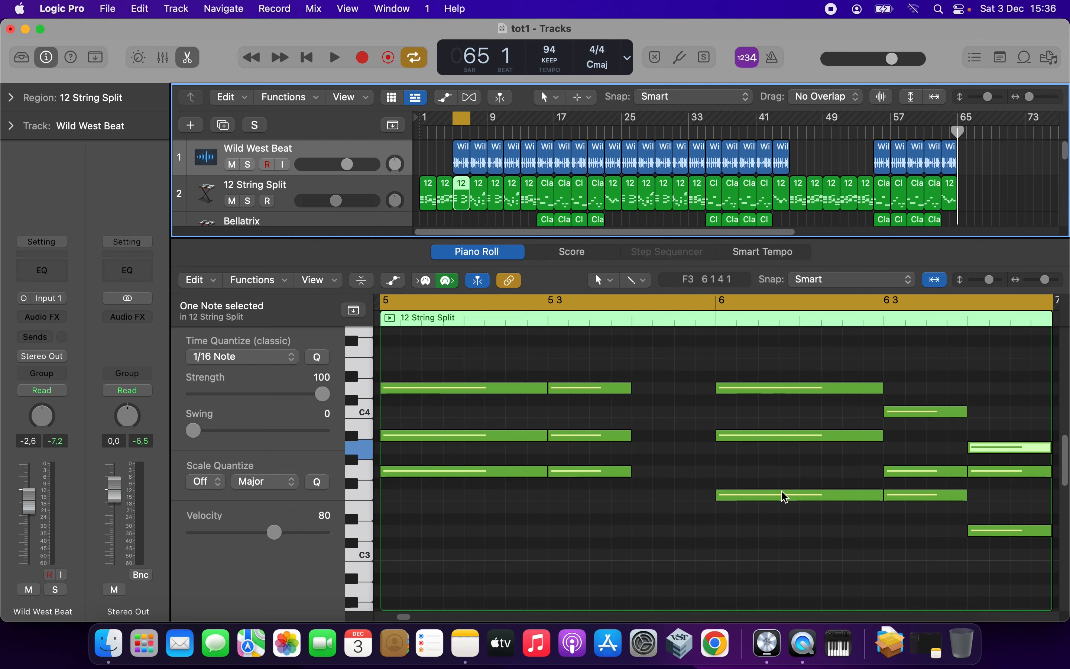
pyautogui.scroll(-5, 448, 203)
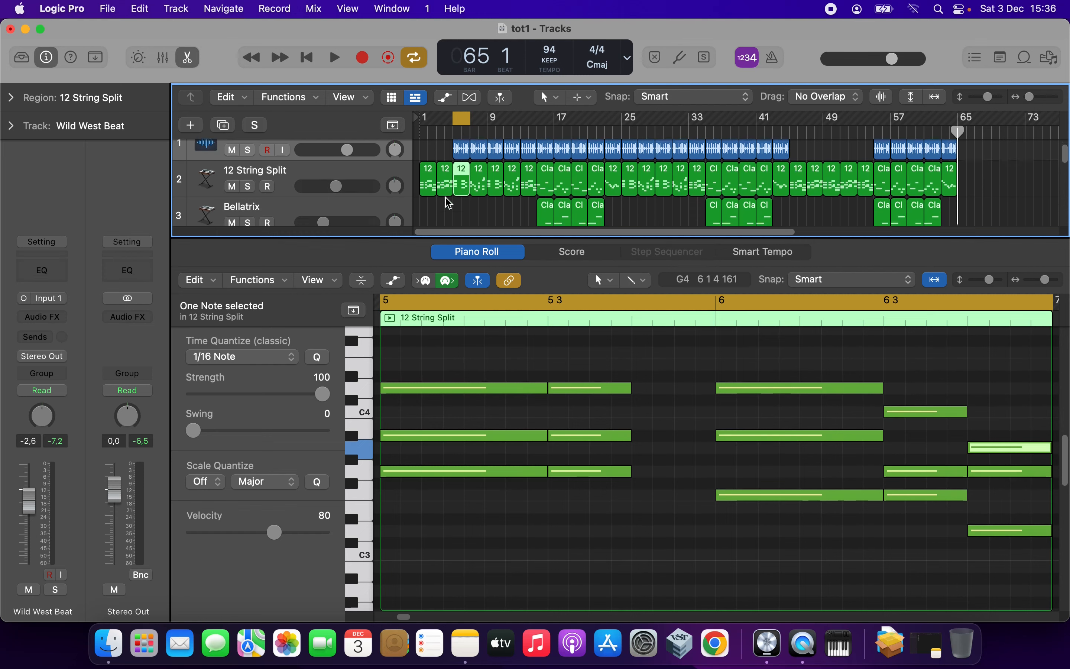
pyautogui.scroll(-1, 447, 202)
pyautogui.click(462, 195)
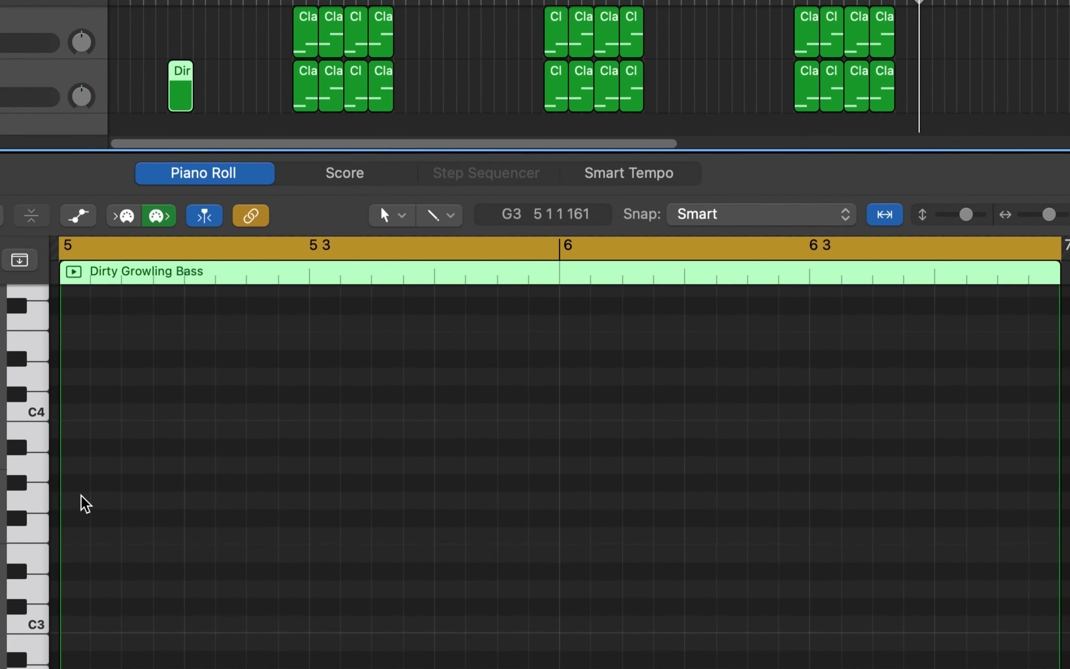
# Add one-beat G2 notes on beats 1 and 3 of bar 5 in the Dirty Growling Bass region.
pyautogui.scroll(2, 235, 560)
pyautogui.scroll(-2, 234, 560)
pyautogui.scroll(1, 235, 559)
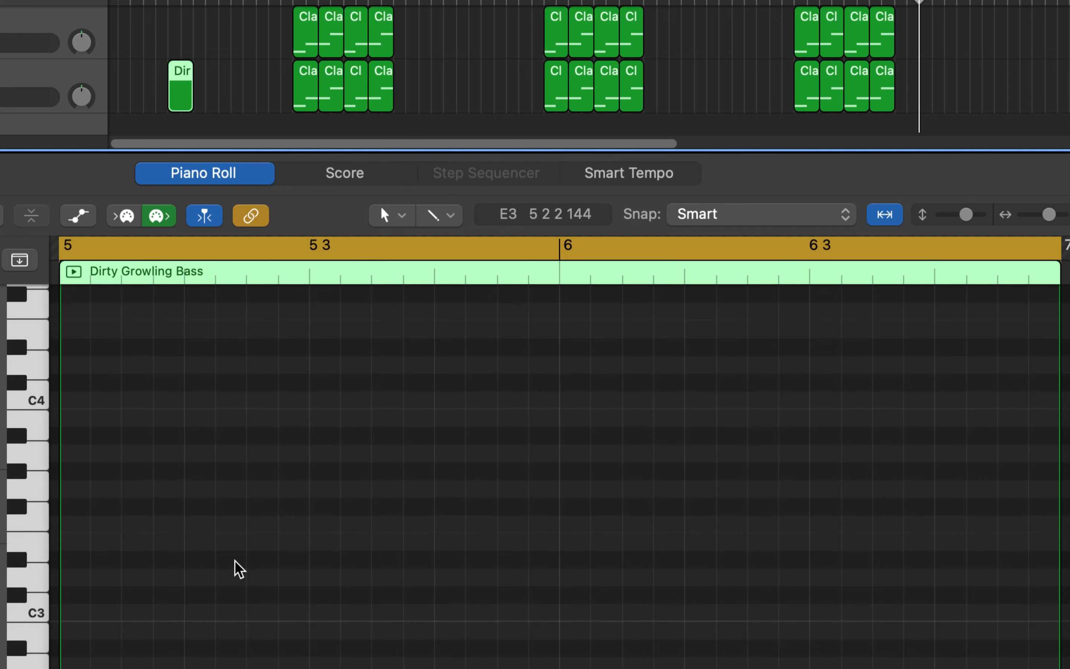
pyautogui.scroll(-5, 234, 561)
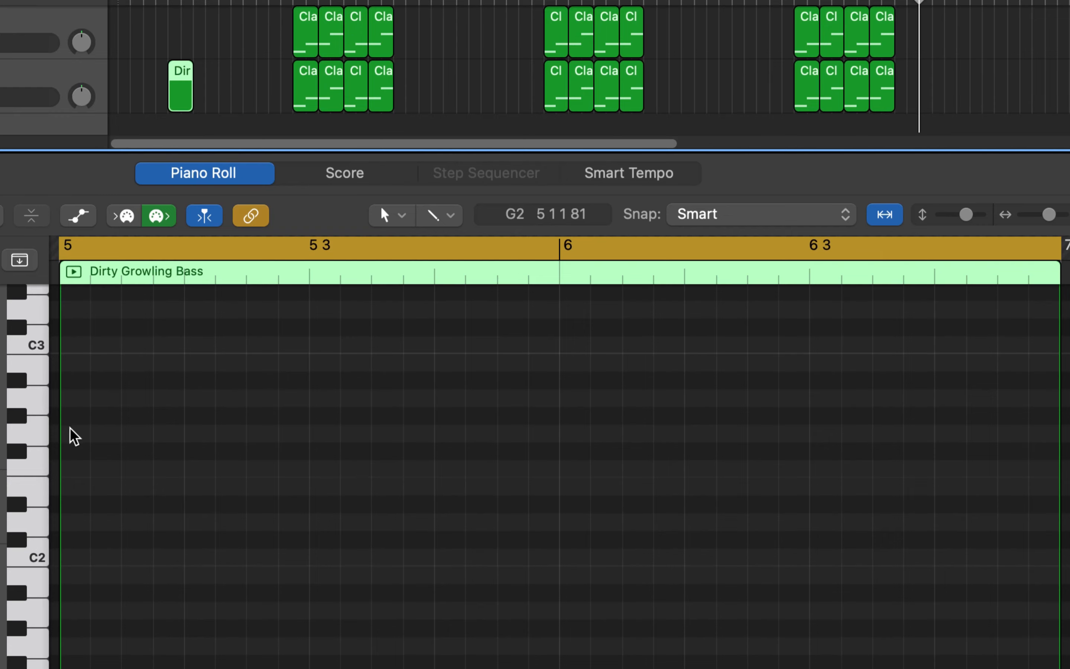
pyautogui.rightClick(73, 443)
pyautogui.click(96, 422)
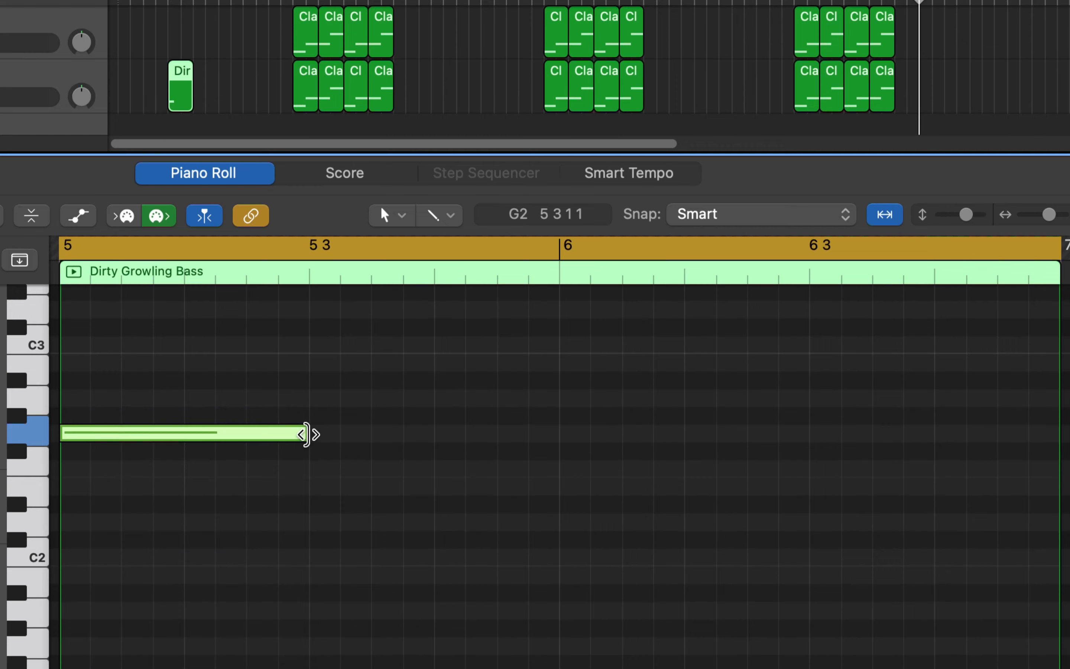
pyautogui.moveTo(306, 431); pyautogui.dragTo(182, 431)
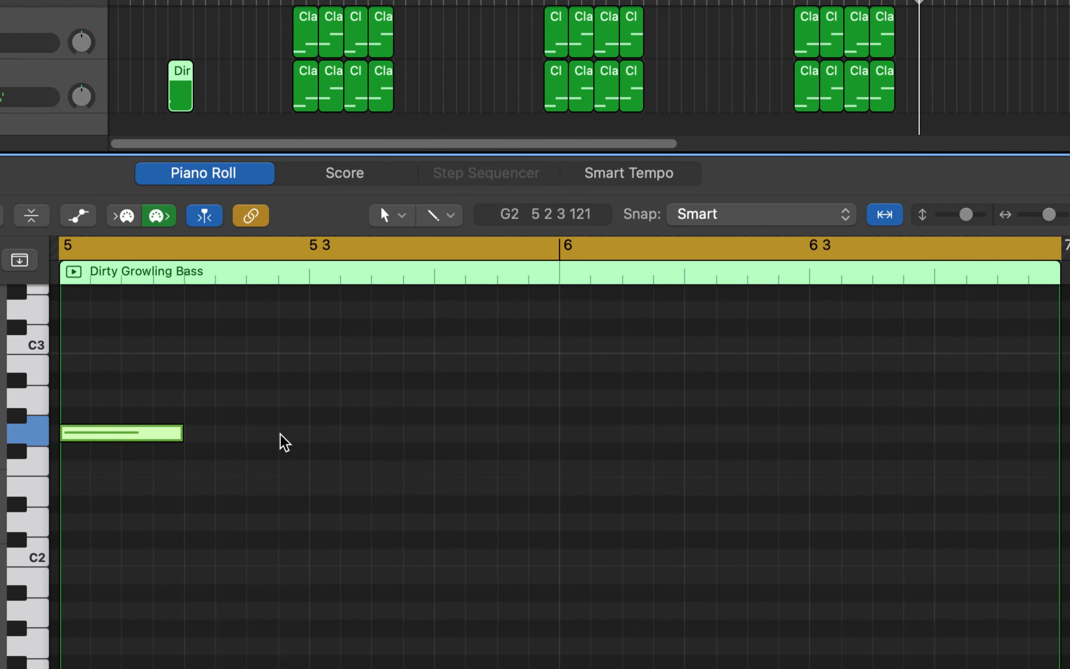
pyautogui.rightClick(325, 440)
pyautogui.click(370, 402)
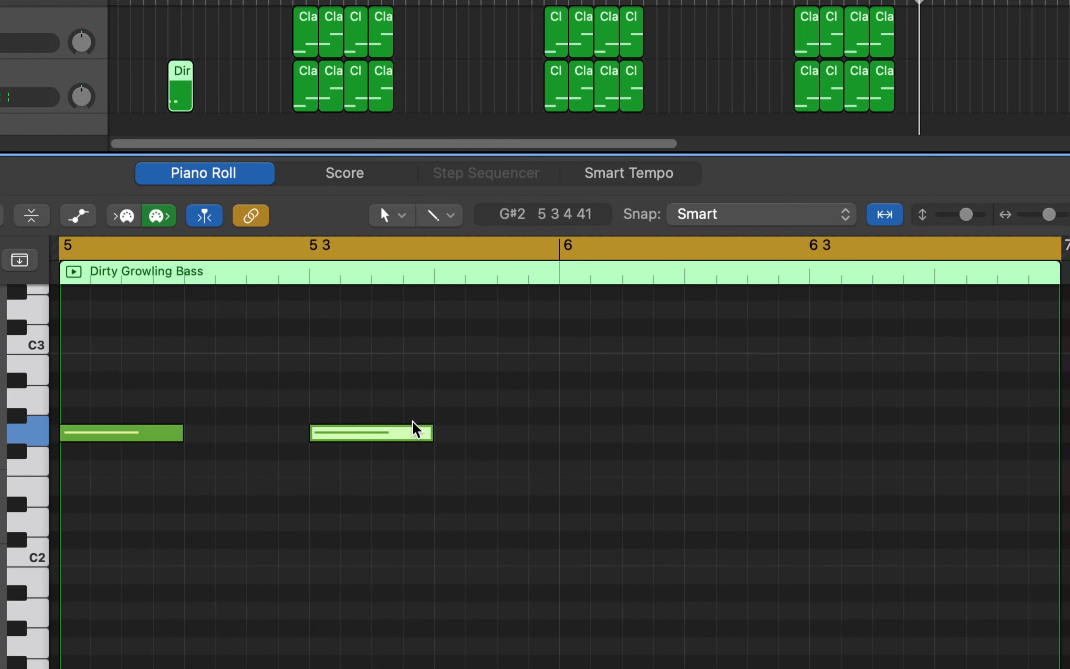
# Add one-beat F2 notes on beats 1, 3 and 4 of bar 6 and play the bass region.
pyautogui.rightClick(565, 468)
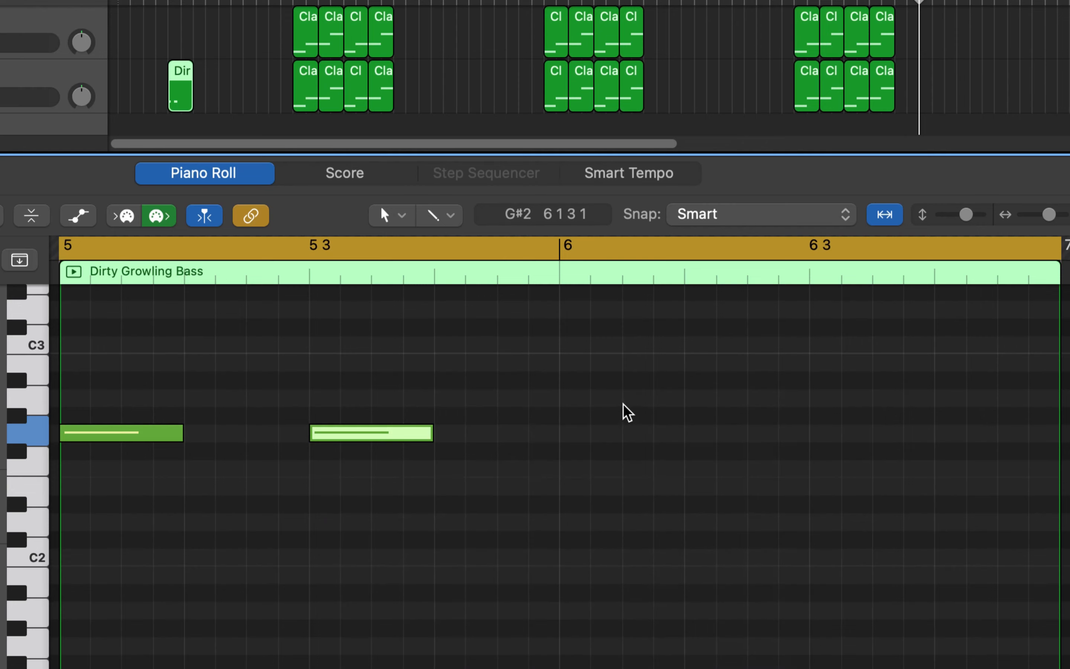
pyautogui.rightClick(582, 464)
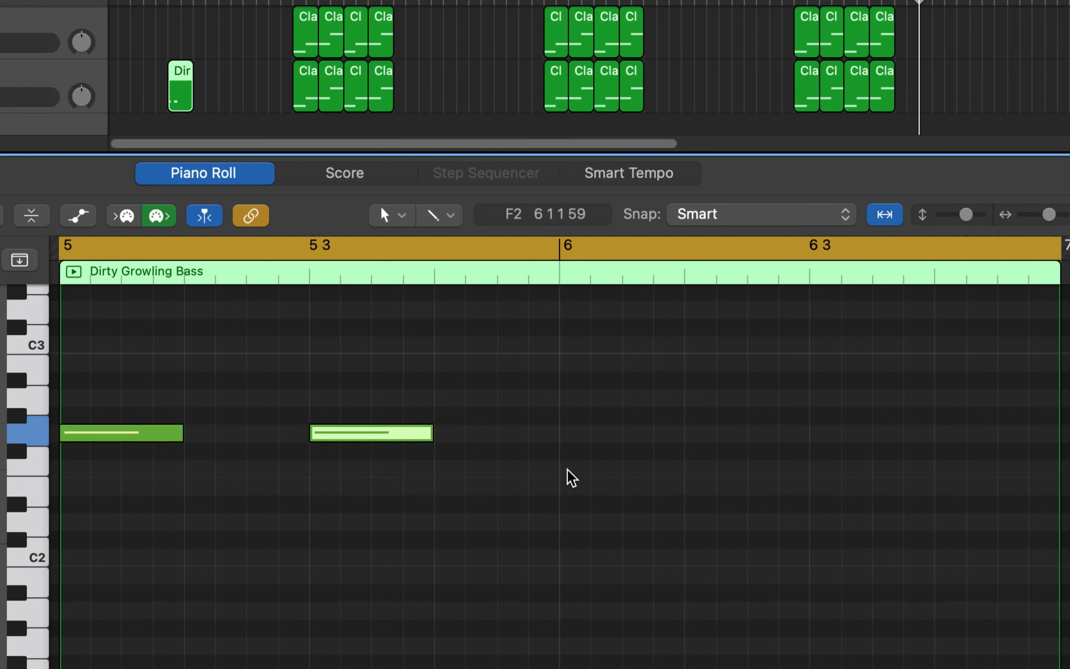
pyautogui.rightClick(568, 470)
pyautogui.click(595, 397)
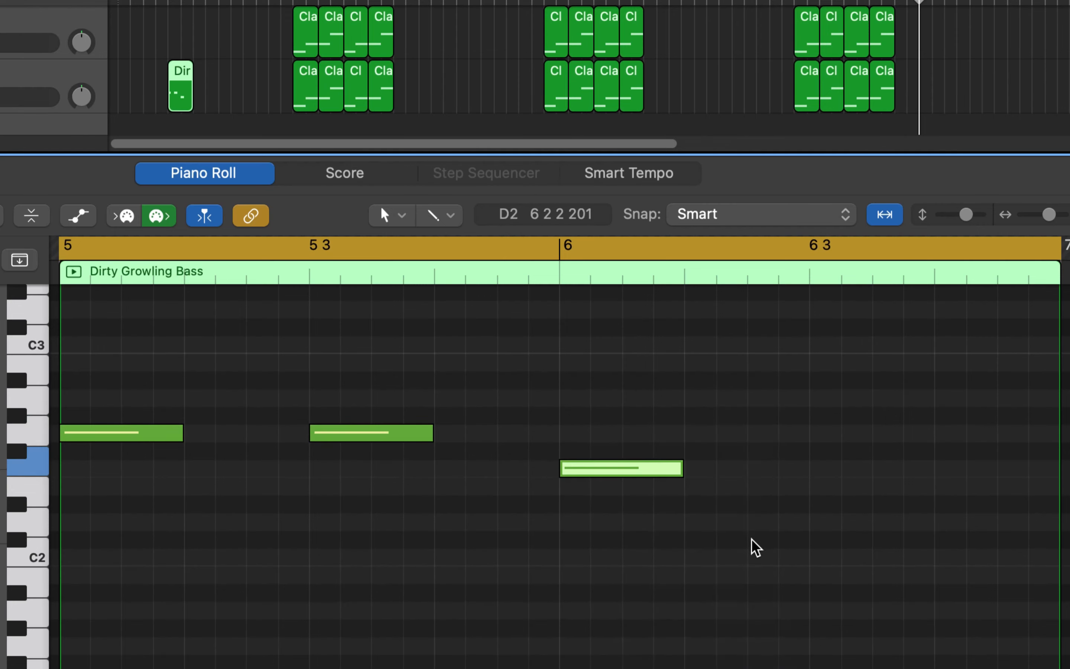
pyautogui.rightClick(818, 471)
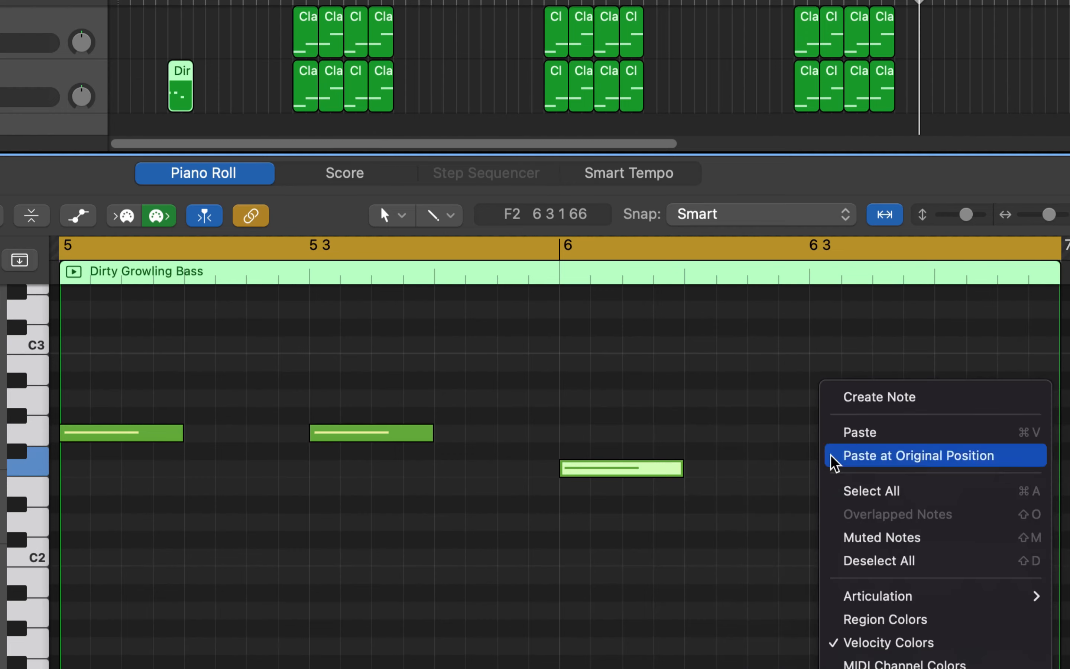
pyautogui.click(861, 403)
pyautogui.press('space')
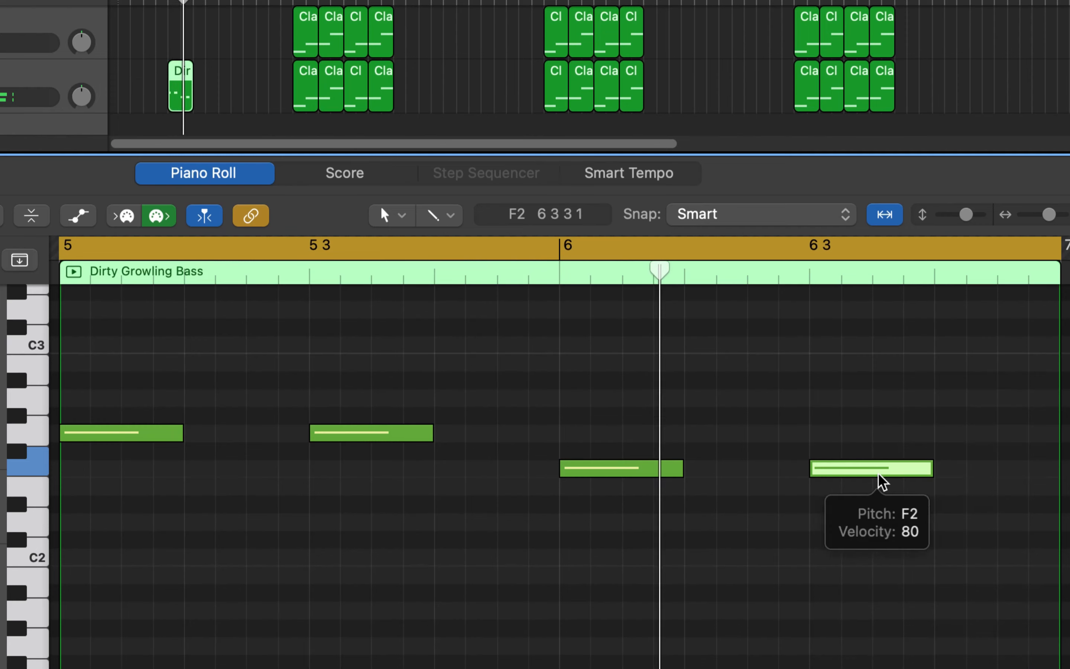
pyautogui.rightClick(936, 475)
pyautogui.click(833, 405)
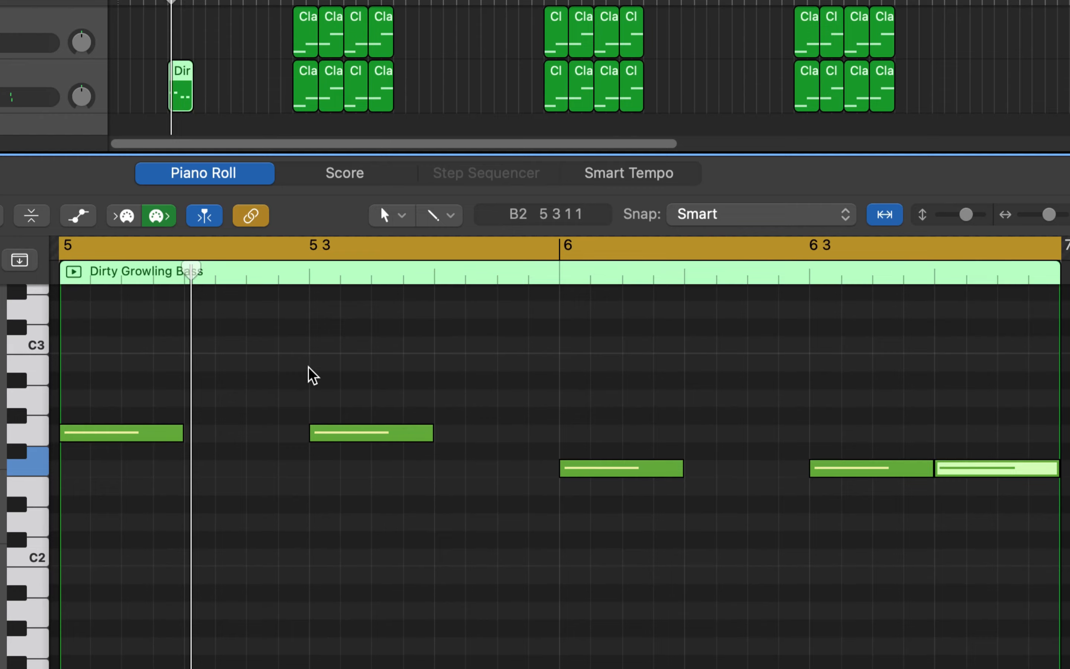
# Create an empty two-bar region at bar 7 on the Dirty Growling Bass track and set the cycle range to it.
pyautogui.rightClick(199, 87)
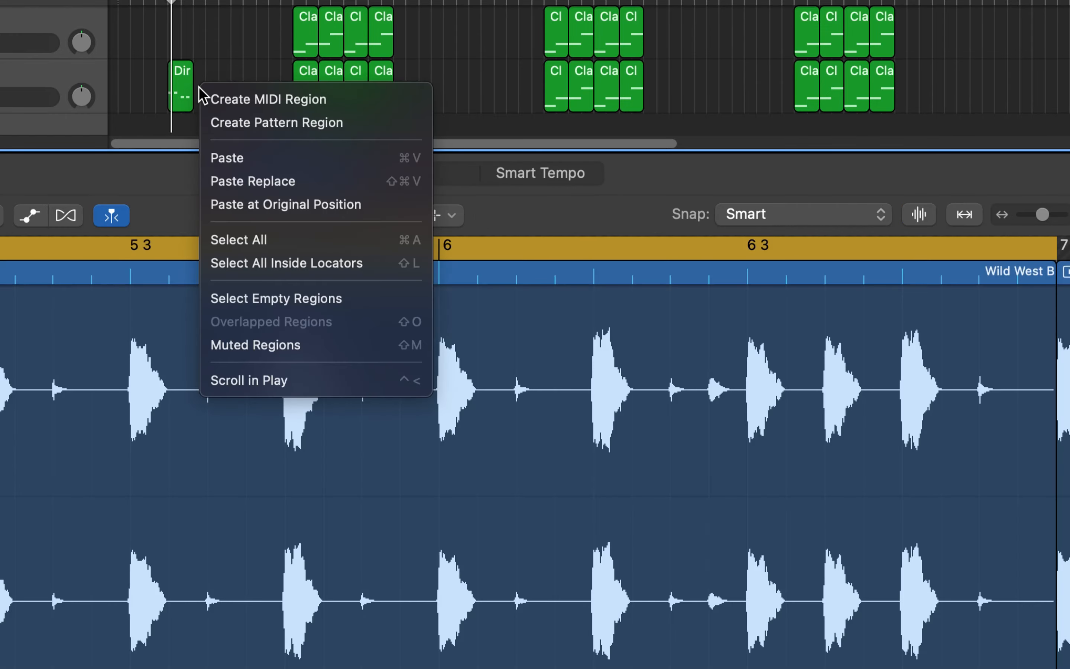
pyautogui.click(218, 95)
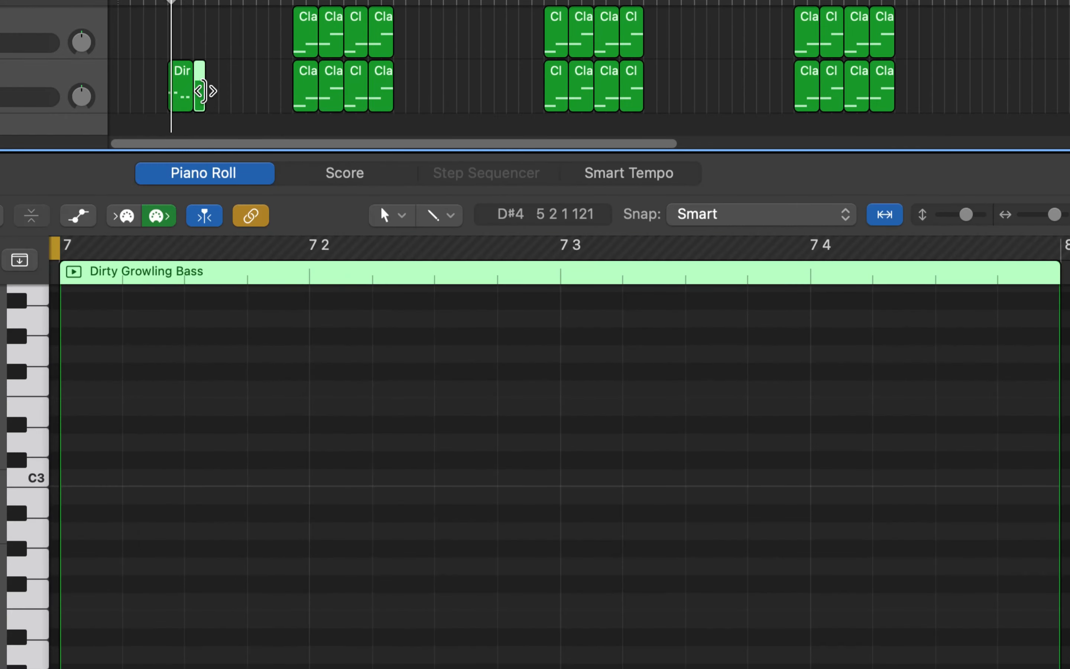
pyautogui.moveTo(207, 92); pyautogui.dragTo(218, 92)
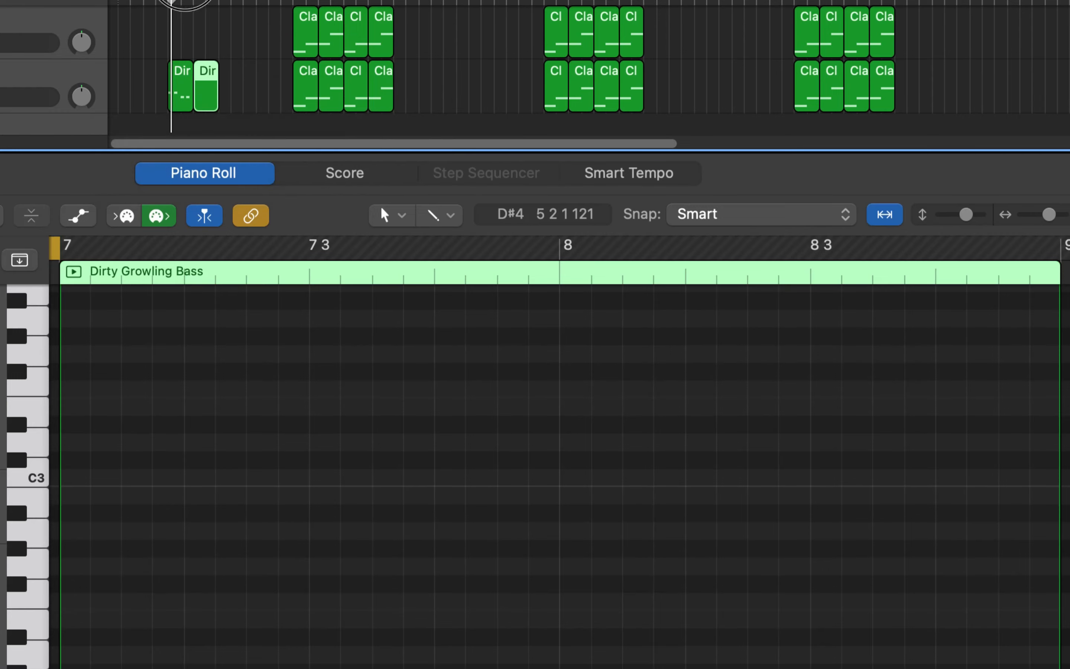
pyautogui.press('super+u')
# Check the chord notes of the 12 String Split region at bar 7 and reopen the empty Dirty Growling Bass region there.
pyautogui.scroll(3, 241, 60)
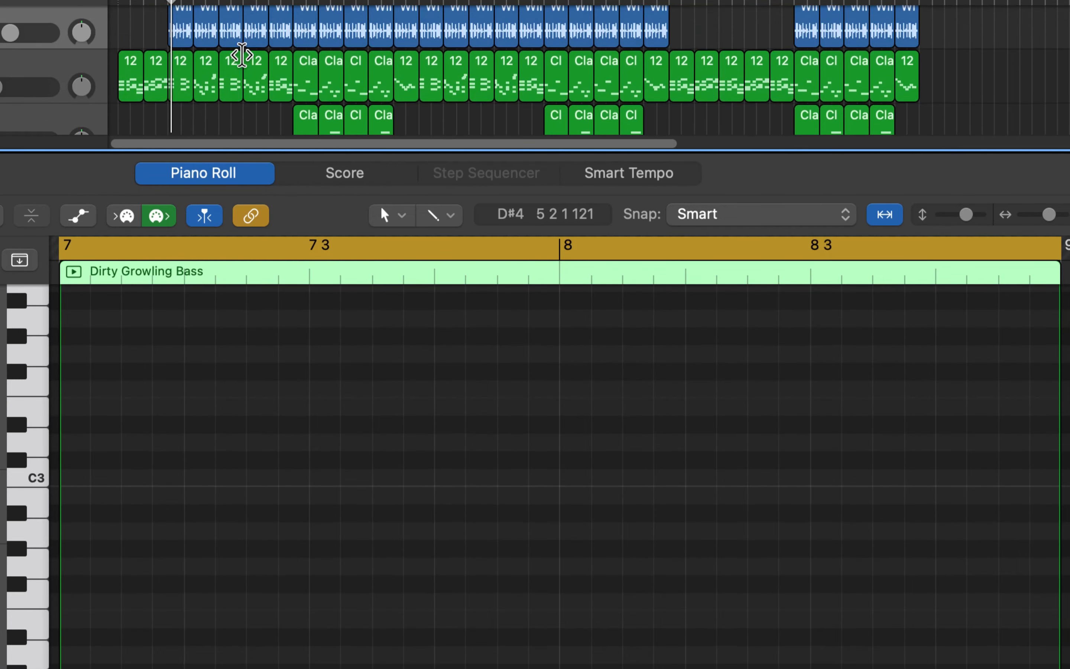
pyautogui.click(209, 95)
pyautogui.scroll(-5, 566, 477)
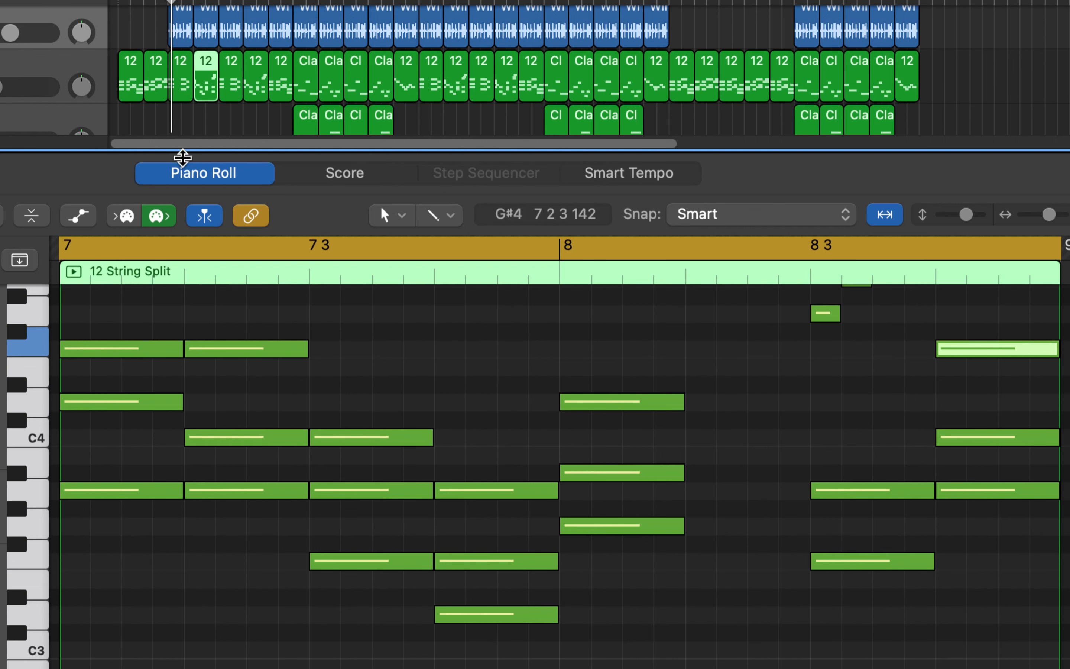
pyautogui.scroll(-3, 181, 112)
pyautogui.scroll(-4, 180, 107)
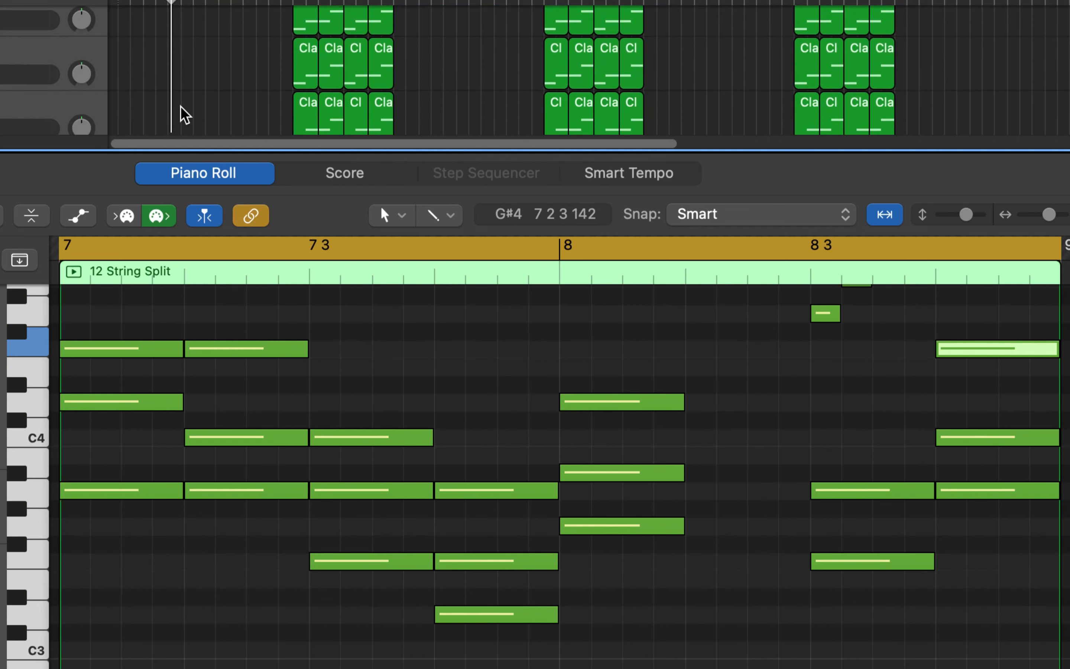
pyautogui.click(207, 107)
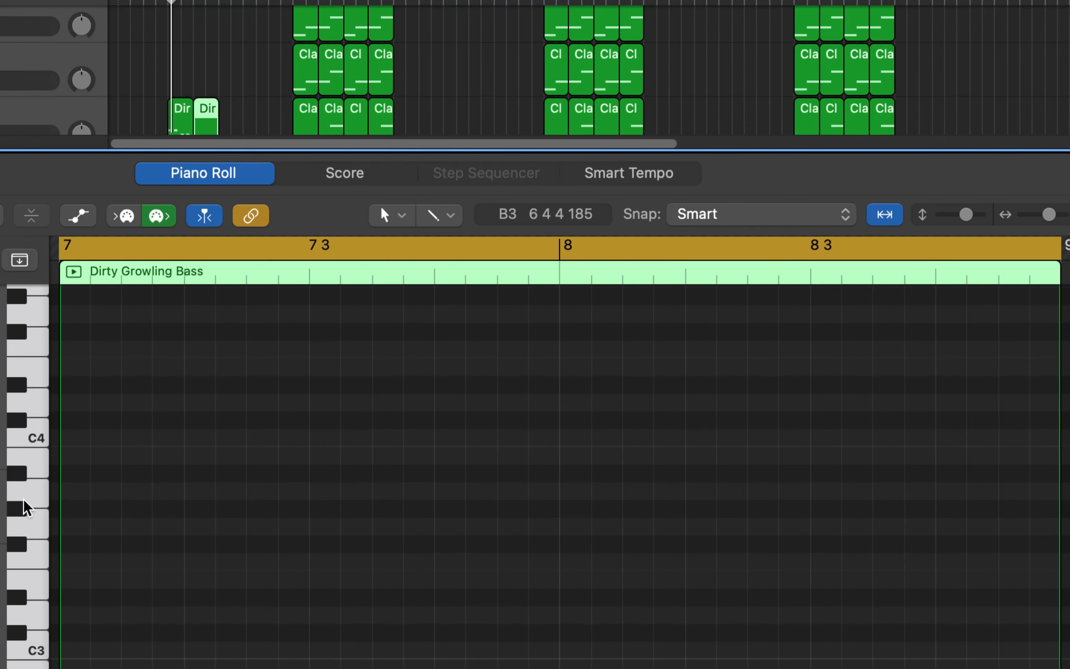
# Add one-beat A2 notes on all four beats of bar 7 in the Dirty Growling Bass region.
pyautogui.scroll(-2, 26, 506)
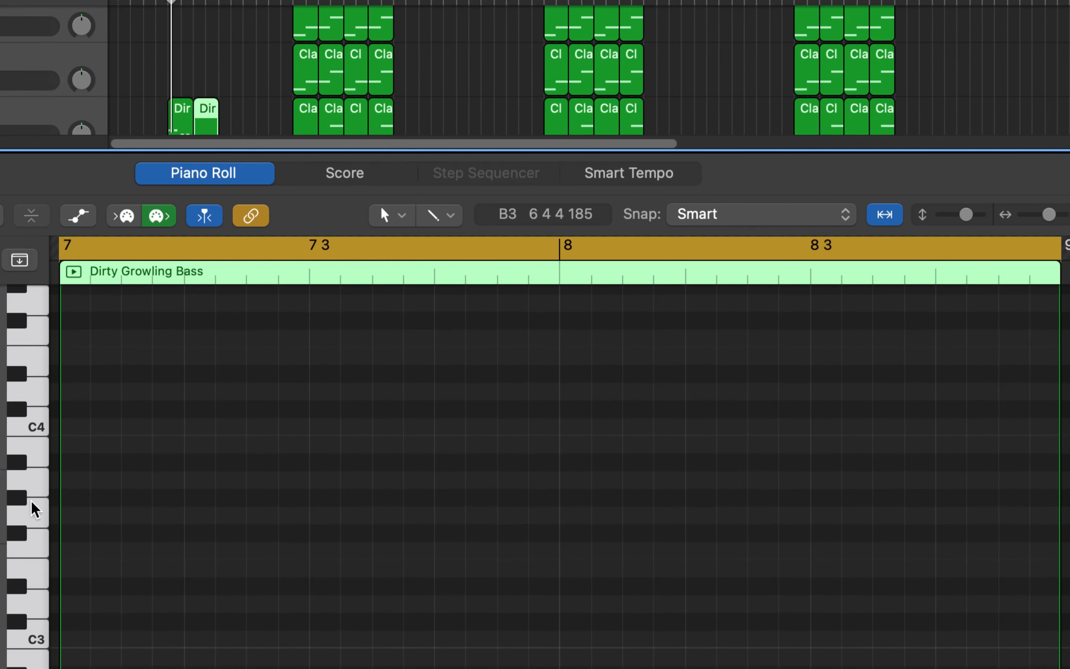
pyautogui.scroll(-5, 33, 509)
pyautogui.scroll(-6, 33, 506)
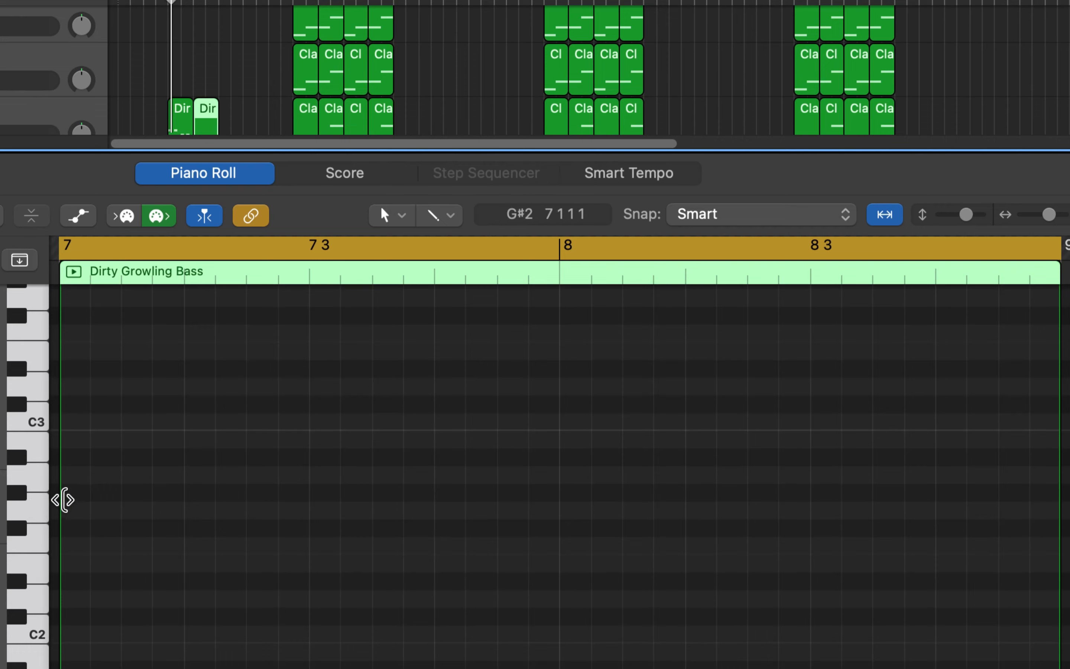
pyautogui.rightClick(68, 478)
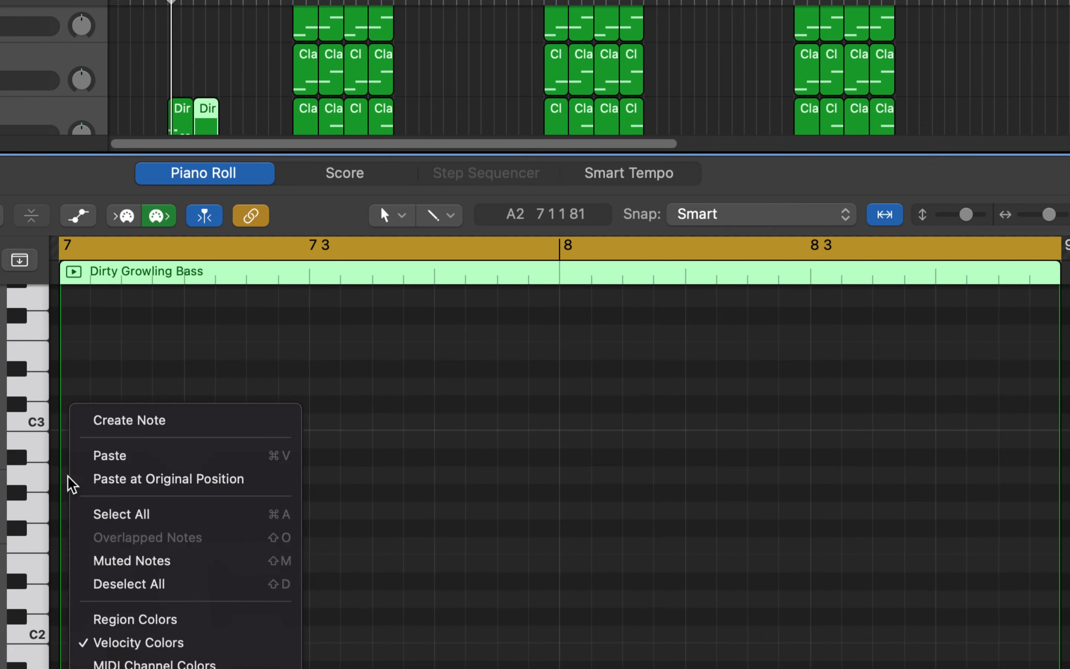
pyautogui.click(116, 422)
pyautogui.rightClick(201, 485)
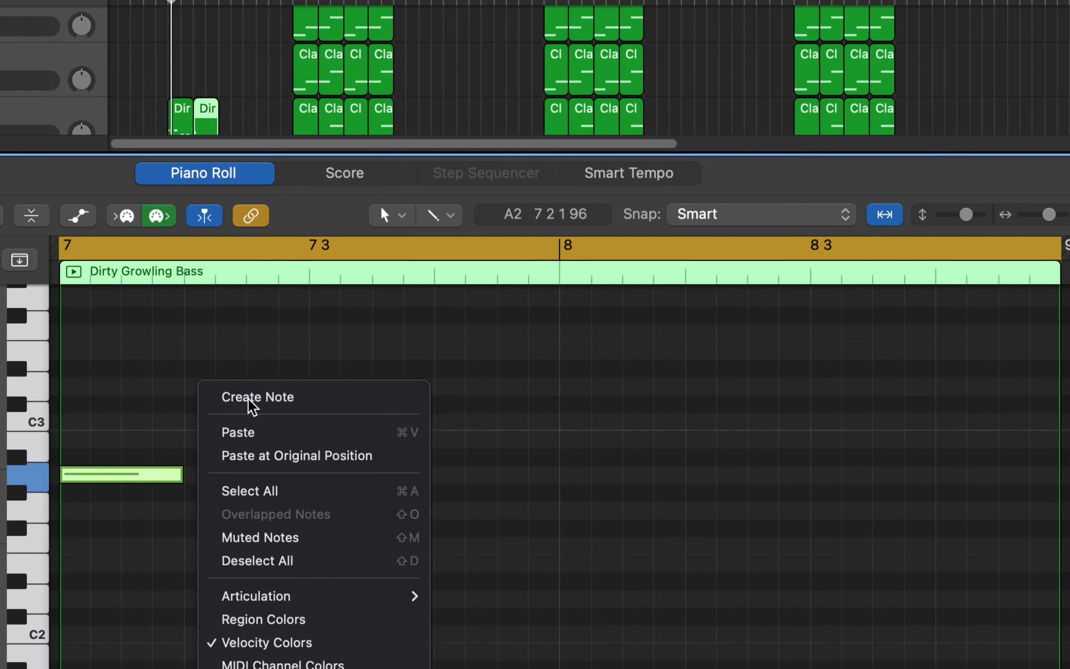
pyautogui.click(248, 406)
pyautogui.rightClick(323, 485)
pyautogui.click(354, 406)
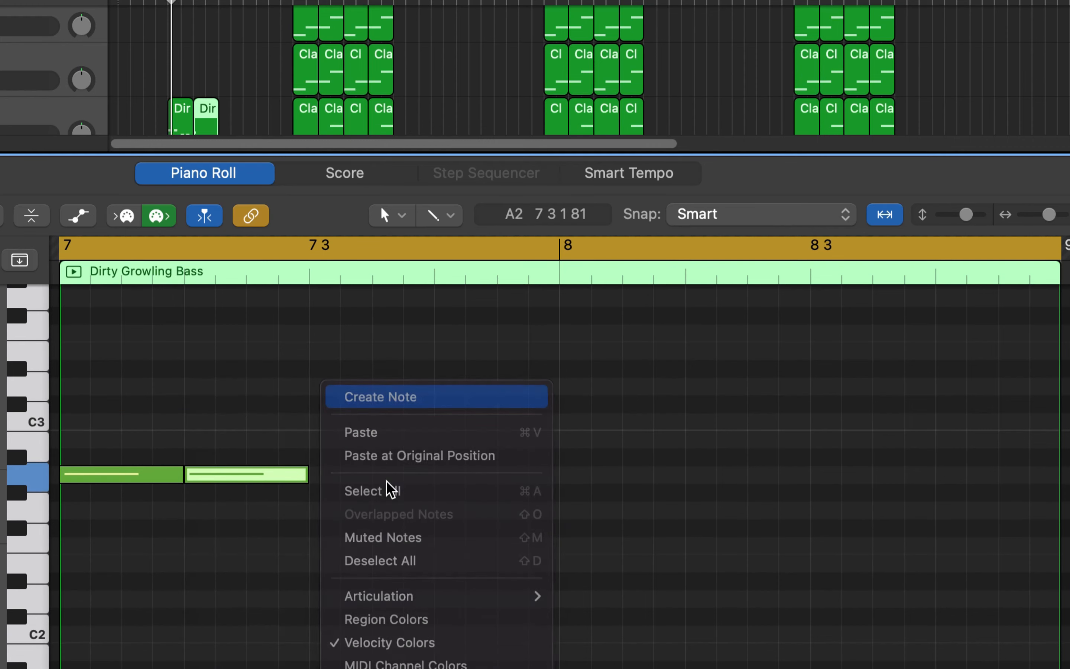
pyautogui.rightClick(444, 485)
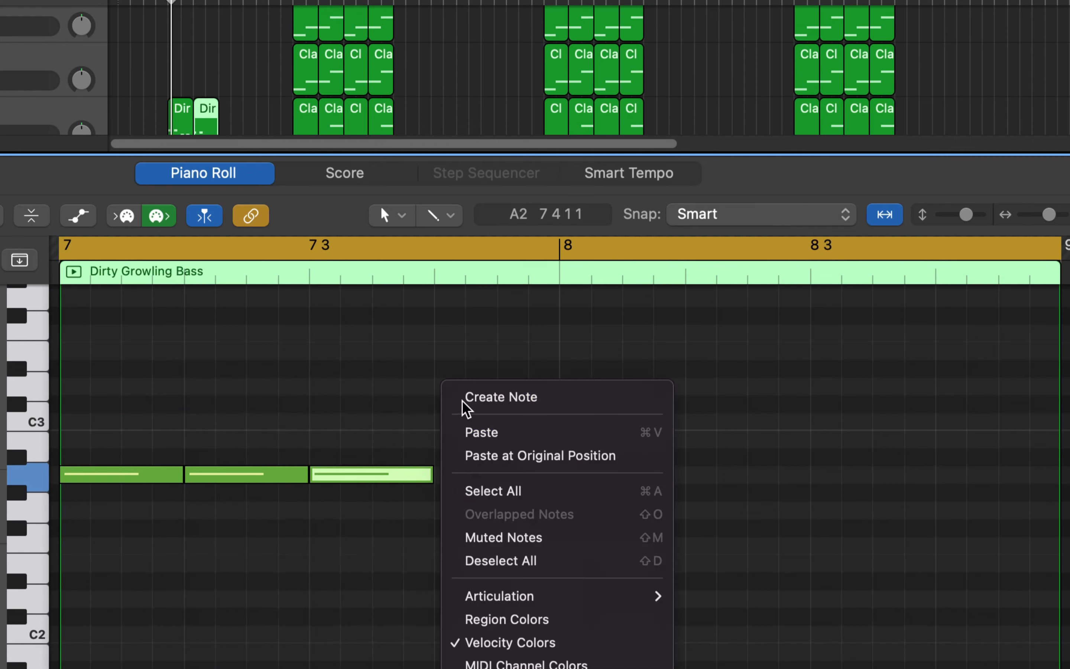
pyautogui.click(461, 409)
# Add a one-beat A#2 note on beat 1 of bar 8 and play the cycled bass region.
pyautogui.rightClick(568, 458)
pyautogui.click(620, 400)
pyautogui.rightClick(580, 464)
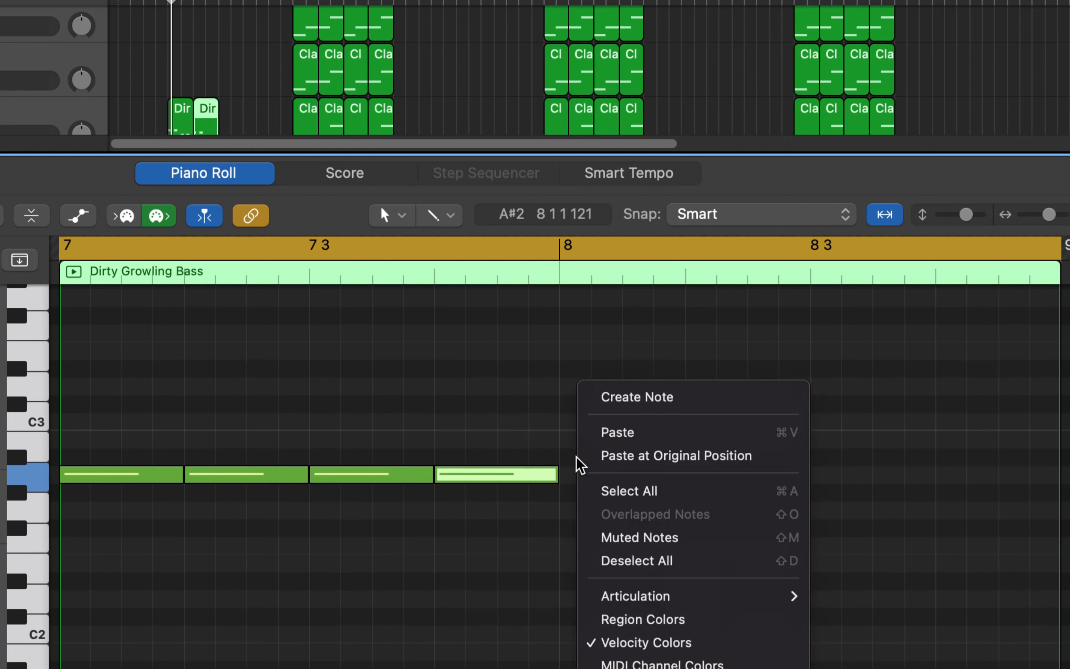
pyautogui.click(597, 403)
pyautogui.press('space')
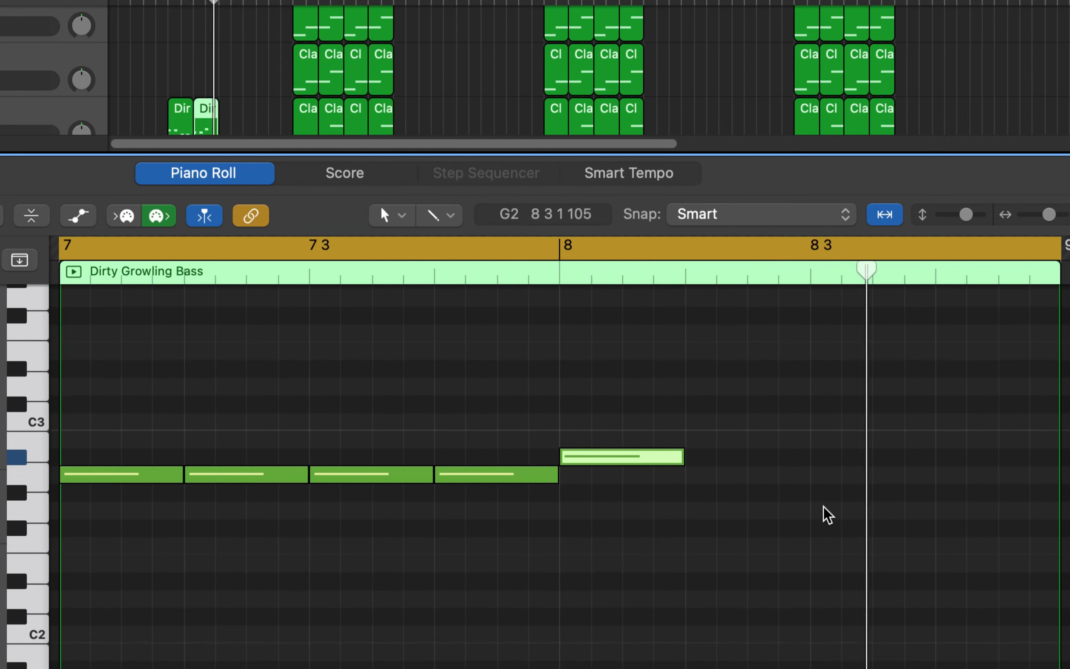
# Complete bar 8 of the bass with an F2 note on beat 3 and an A2 note on beat 4, playing the cycle.
pyautogui.rightClick(817, 544)
pyautogui.click(789, 548)
pyautogui.rightClick(821, 543)
pyautogui.click(819, 544)
pyautogui.rightClick(823, 553)
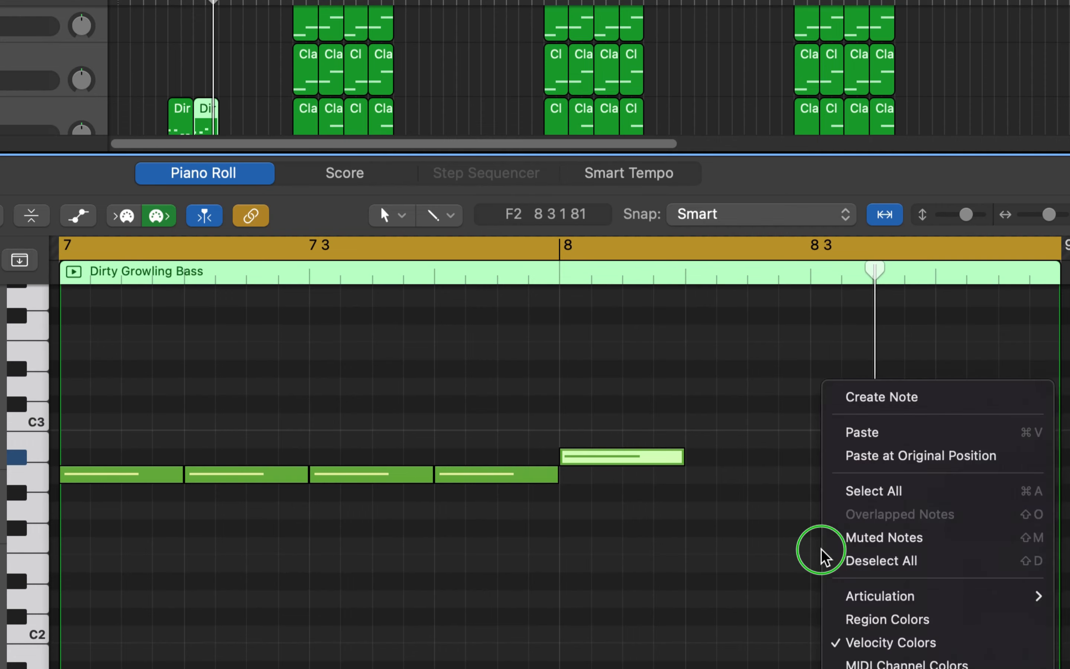
pyautogui.click(868, 400)
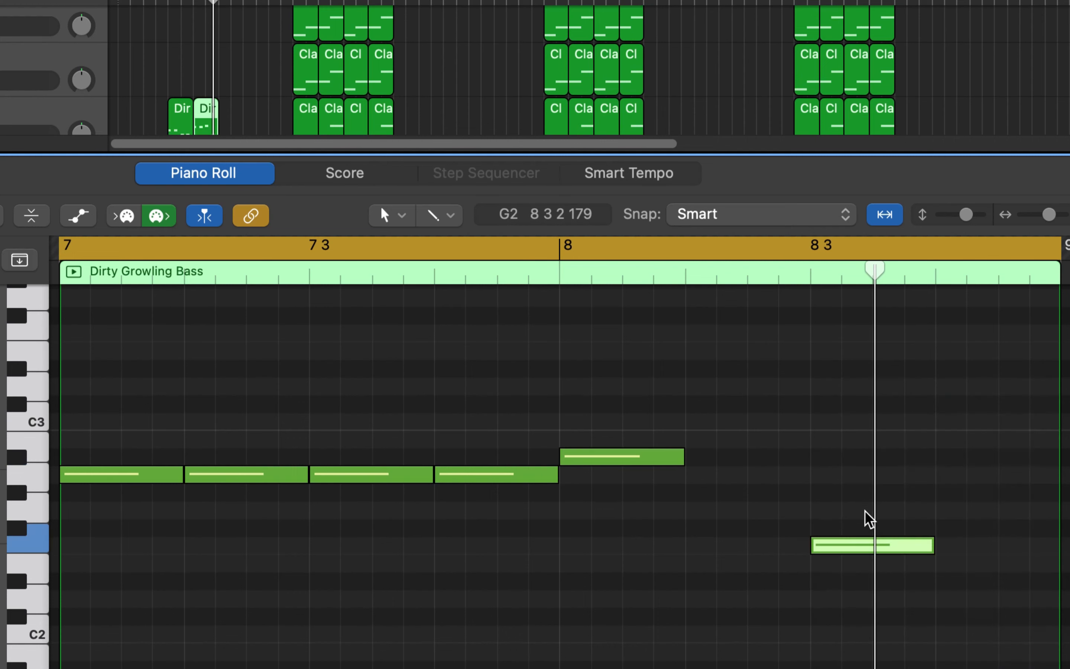
pyautogui.press('space')
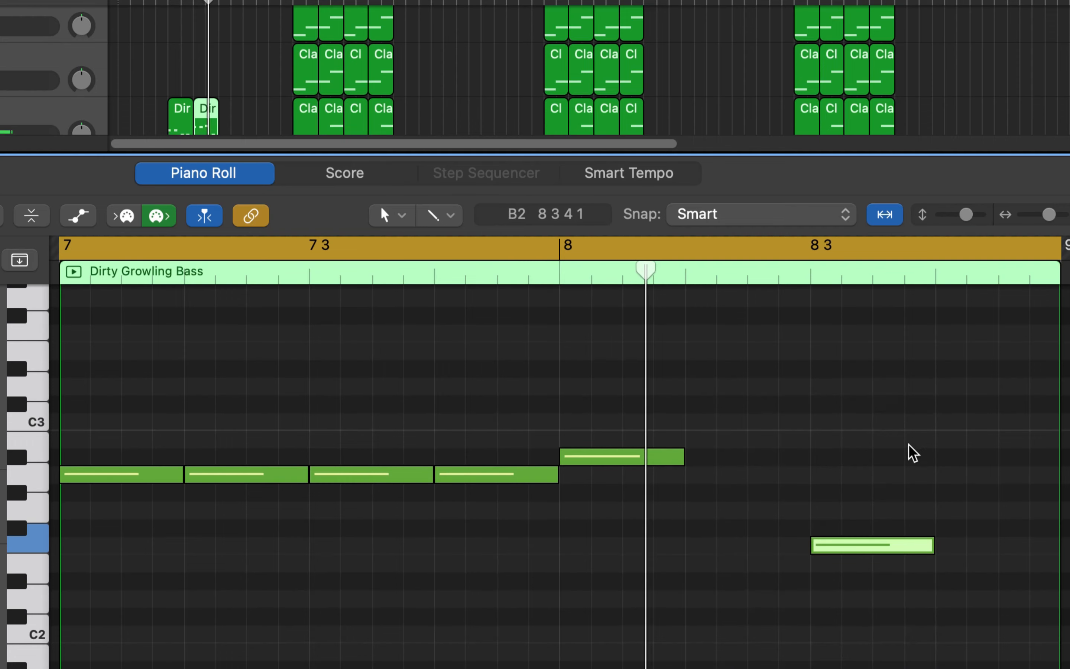
pyautogui.rightClick(940, 478)
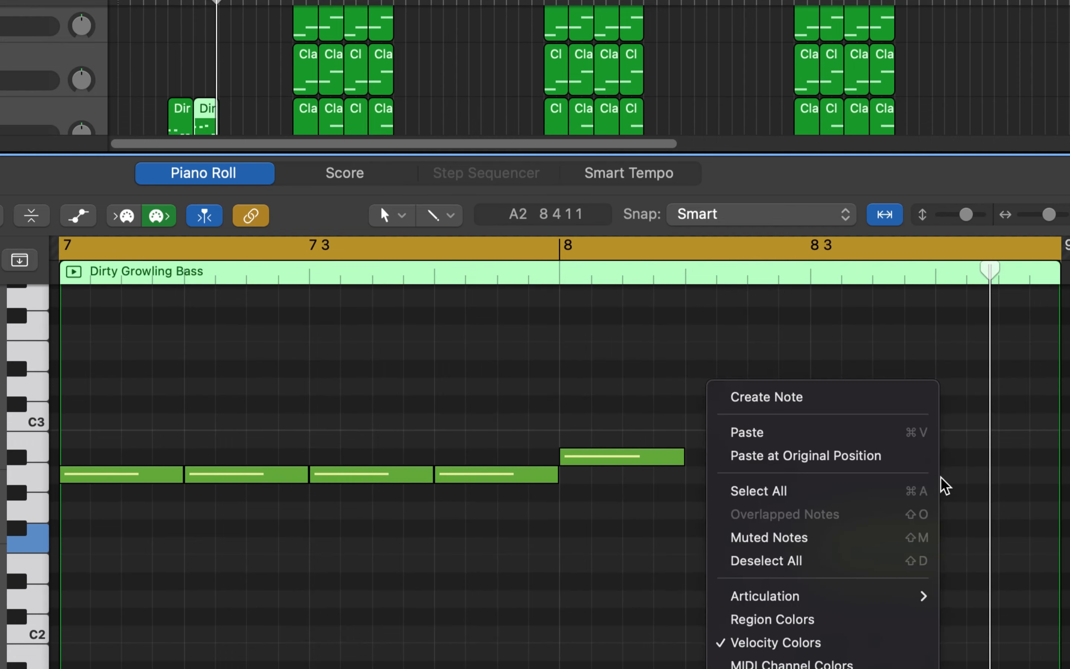
pyautogui.click(858, 398)
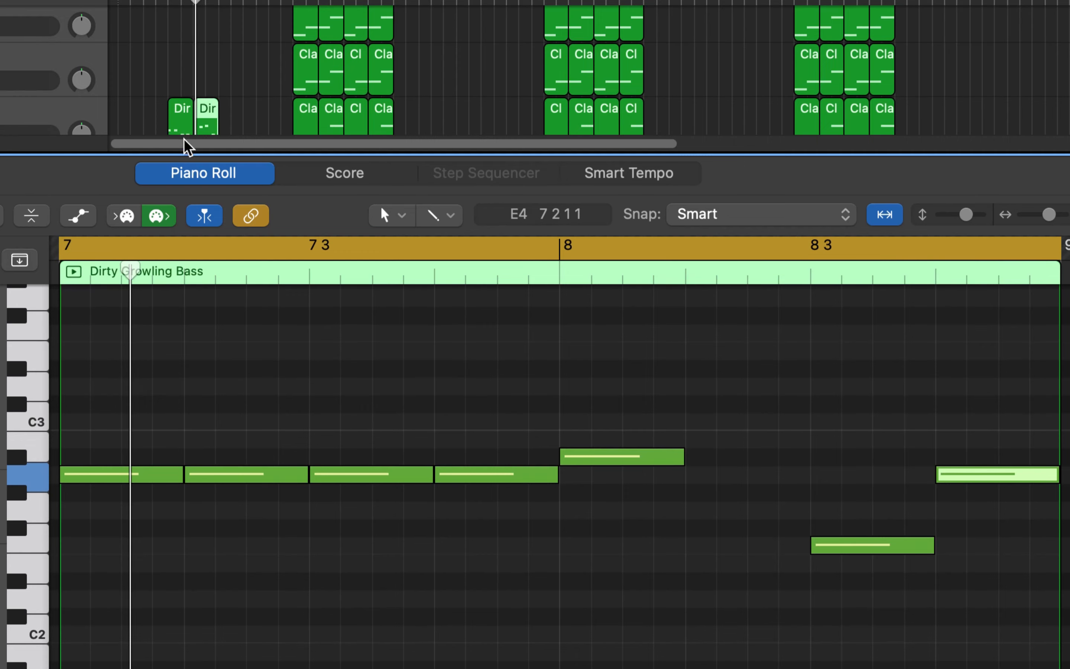
# Enlarge the track area and repeat both Dirty Growling Bass regions from bars 5–9 so the copies start at bar 9.
pyautogui.moveTo(179, 152); pyautogui.dragTo(179, 233)
pyautogui.moveTo(164, 82); pyautogui.dragTo(223, 163)
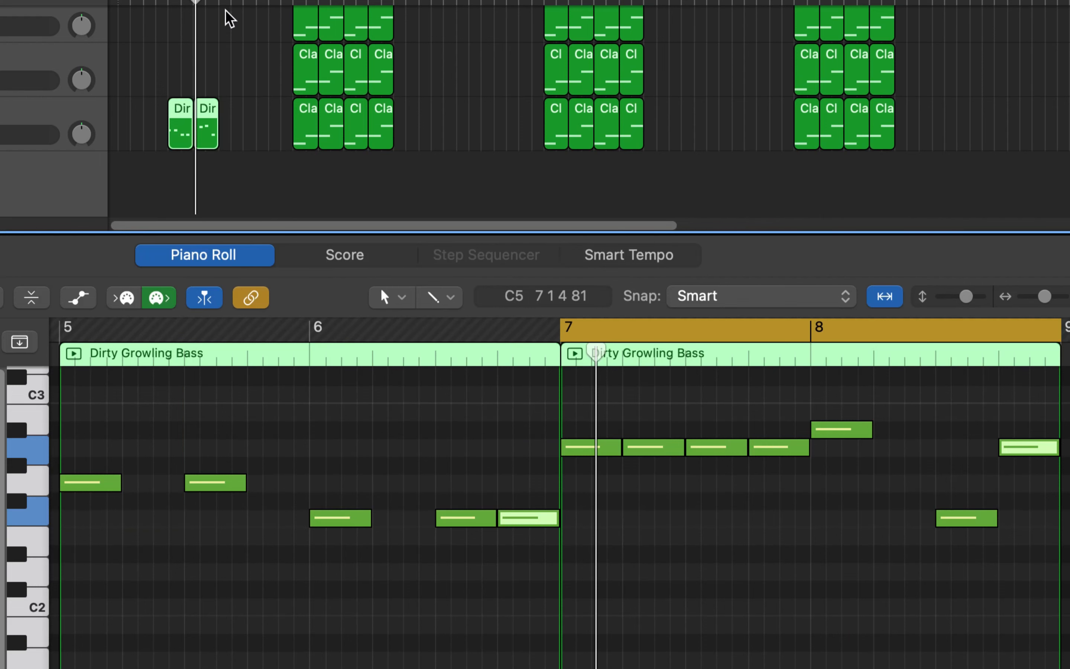
pyautogui.click(18, 119)
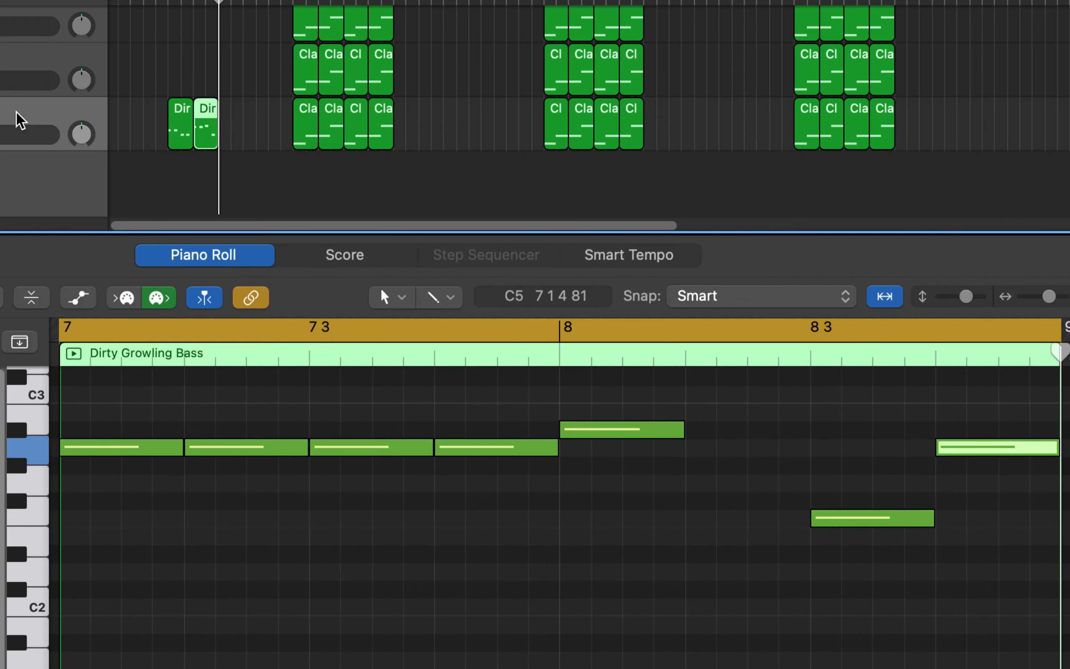
pyautogui.press('super+r')
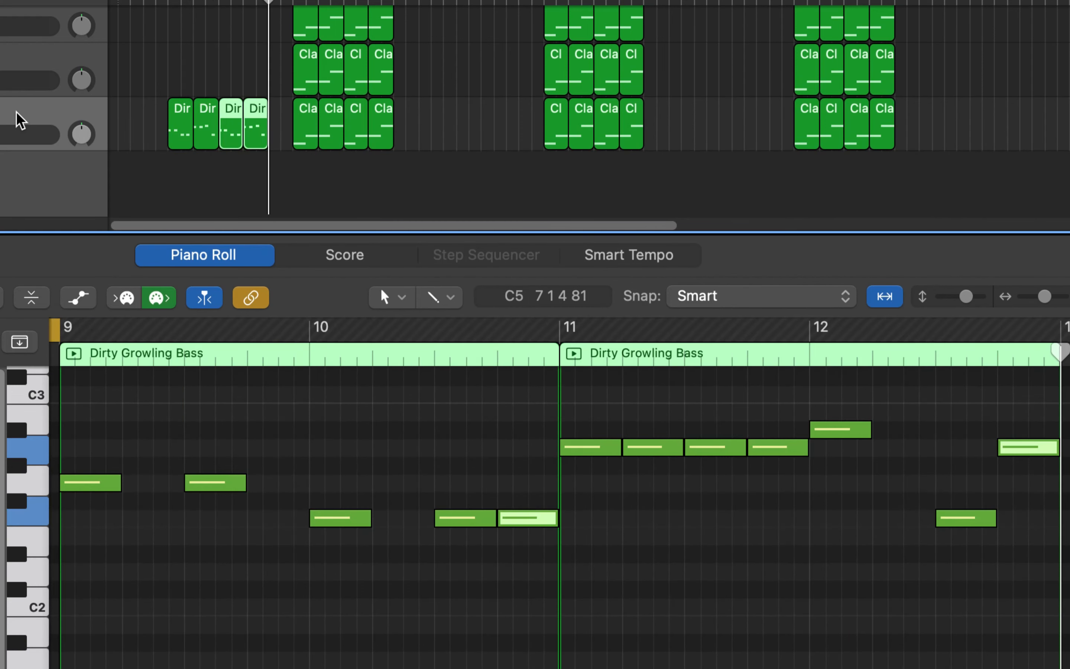
# Create an empty two-bar Dirty Growling Bass region at bar 13 and set the cycle range to bars 13–15.
pyautogui.rightClick(273, 119)
pyautogui.click(297, 133)
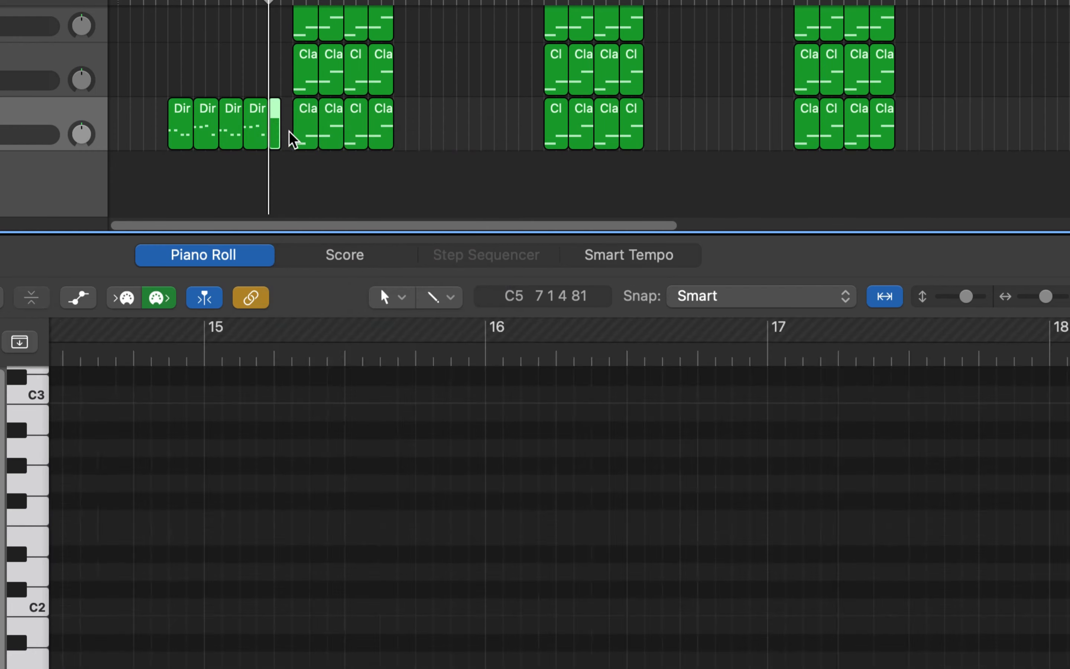
pyautogui.moveTo(288, 130); pyautogui.dragTo(283, 133)
pyautogui.moveTo(201, 1); pyautogui.dragTo(276, 1)
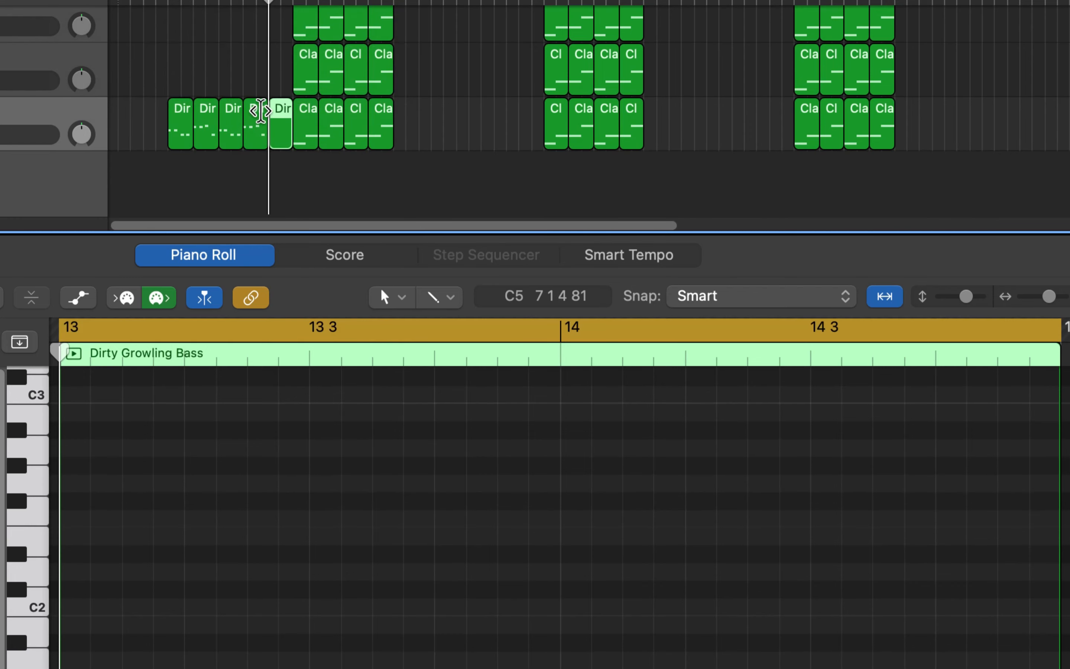
# Check the 12 String Split chords at bar 13 and add a one-beat F2 note on beat 1 of the bass region there.
pyautogui.scroll(3, 262, 113)
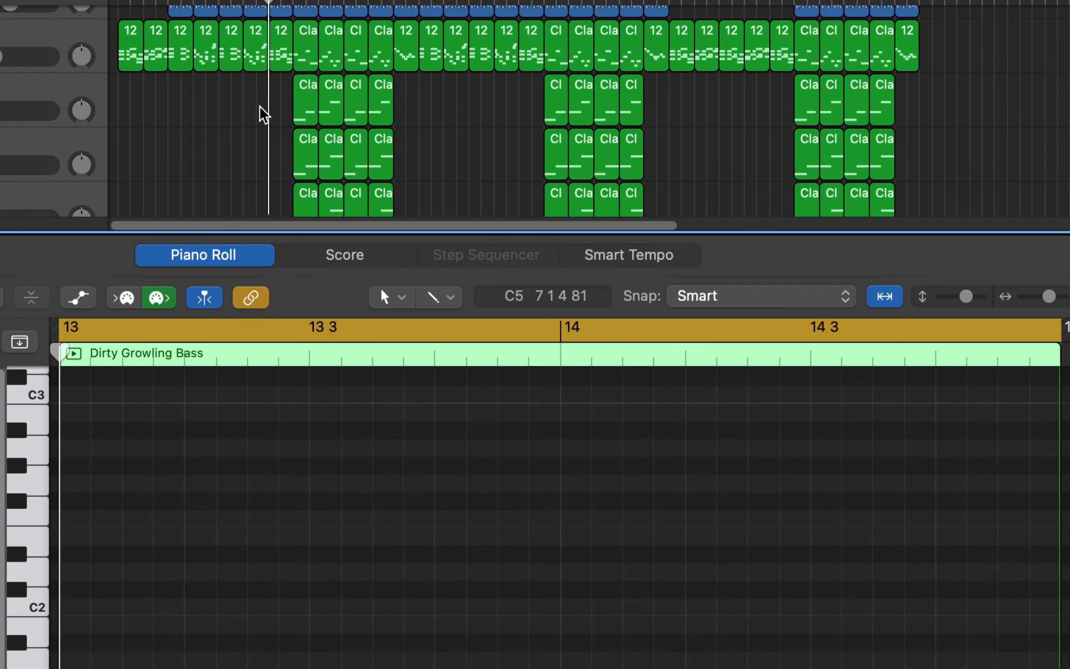
pyautogui.click(283, 52)
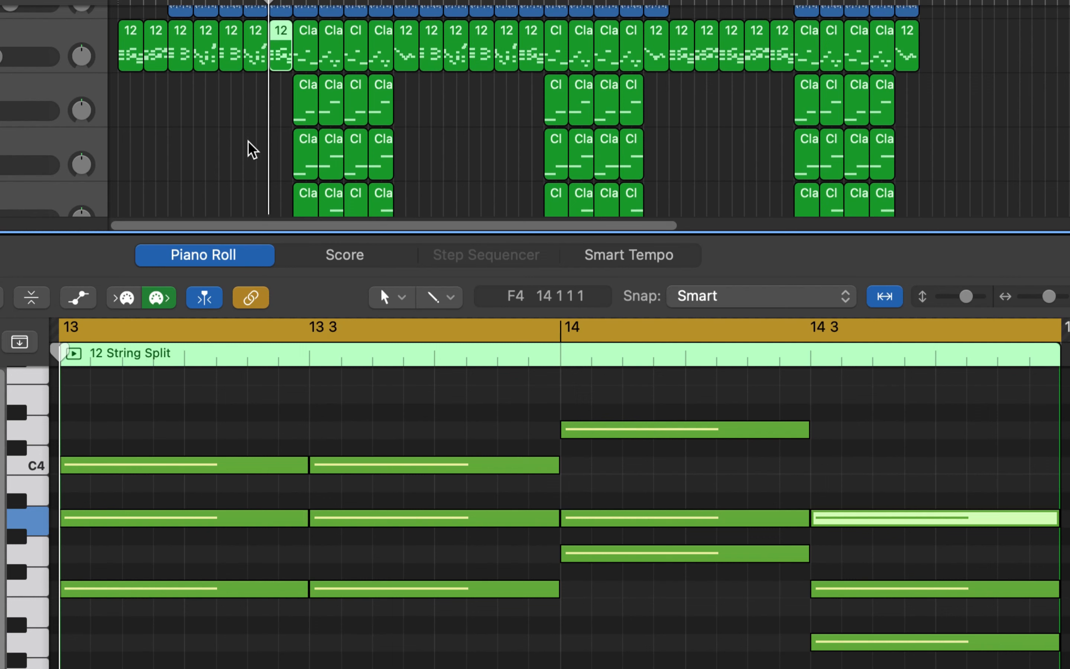
pyautogui.scroll(2, 254, 146)
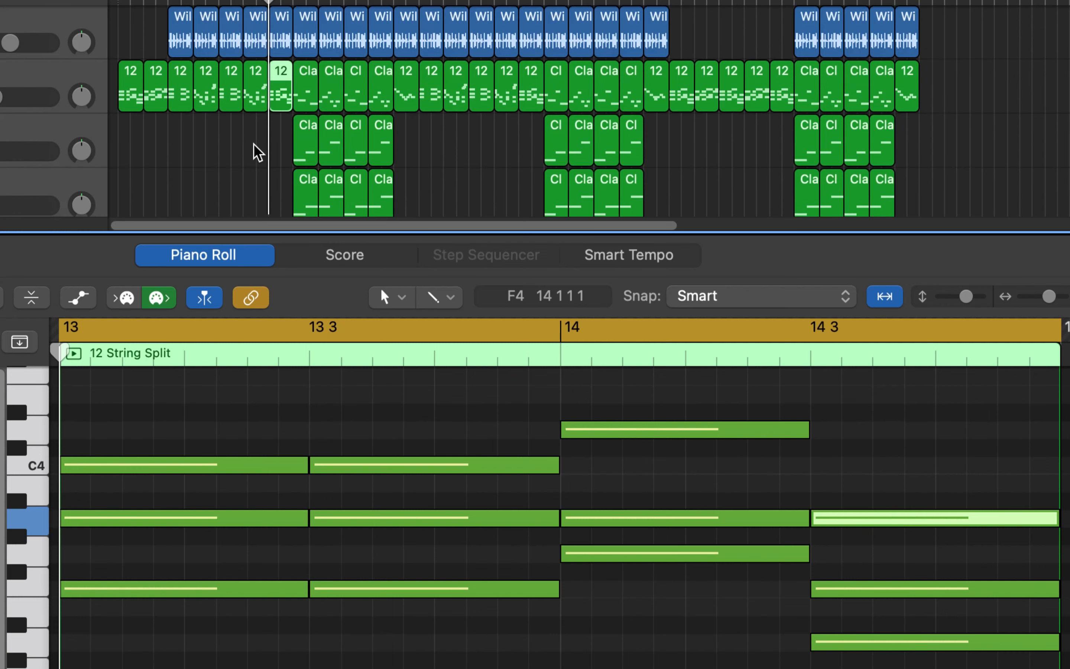
pyautogui.scroll(-5, 255, 146)
pyautogui.click(283, 188)
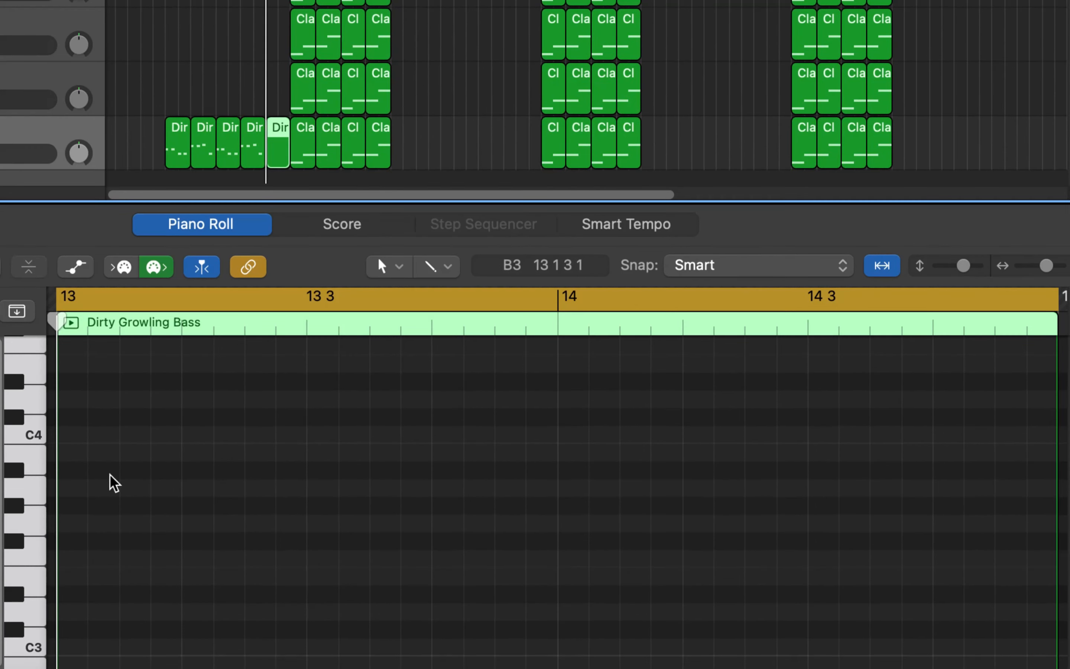
pyautogui.scroll(-10, 139, 546)
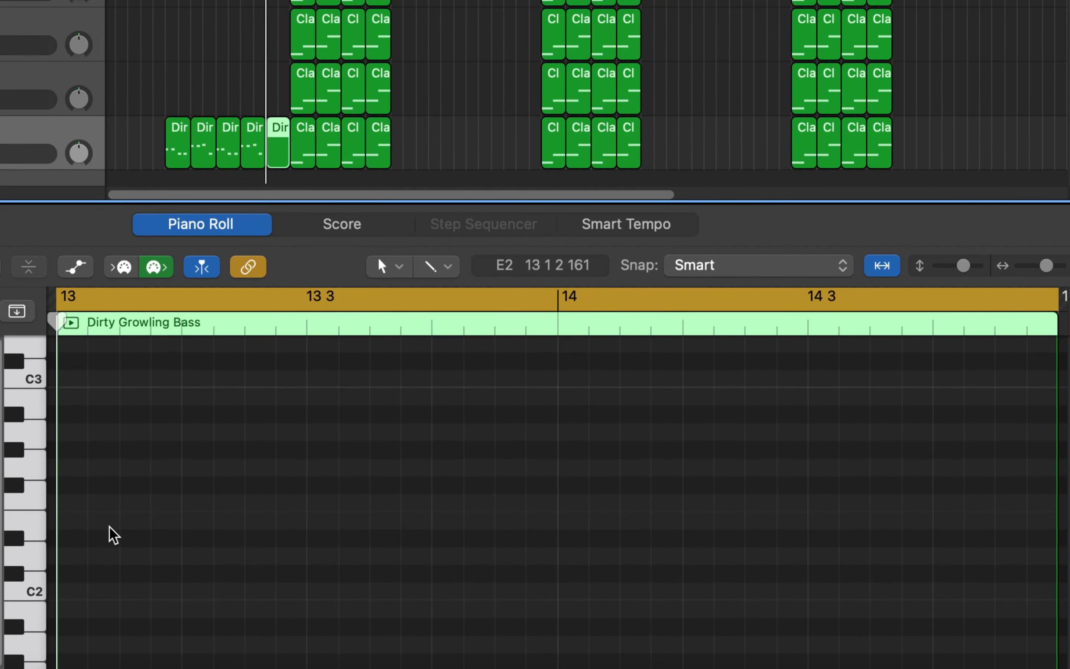
pyautogui.rightClick(66, 502)
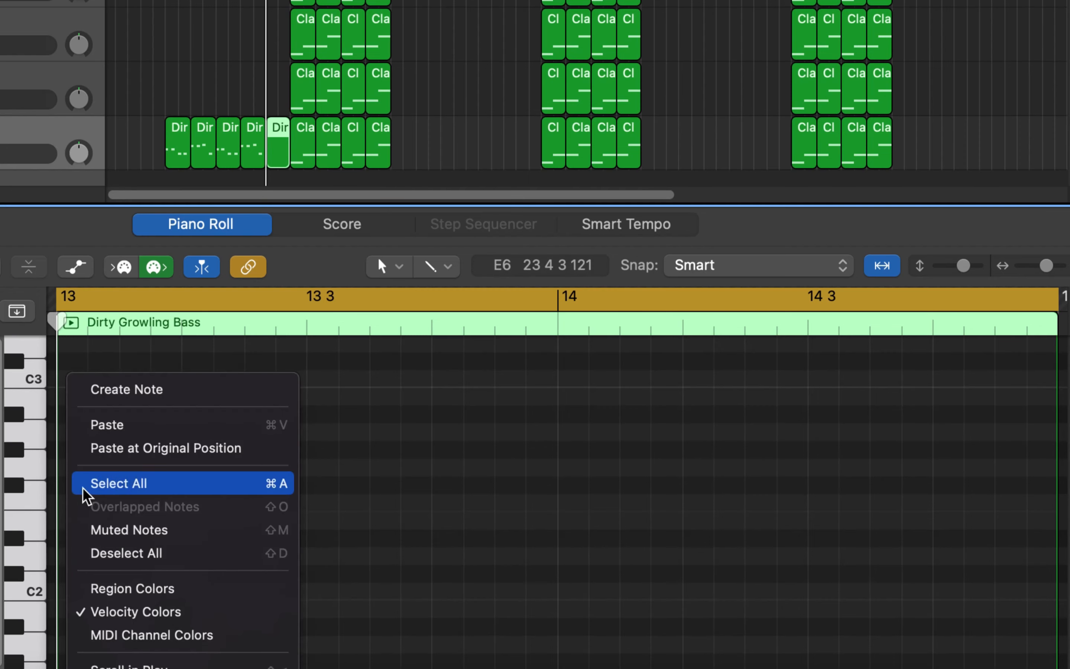
pyautogui.click(115, 388)
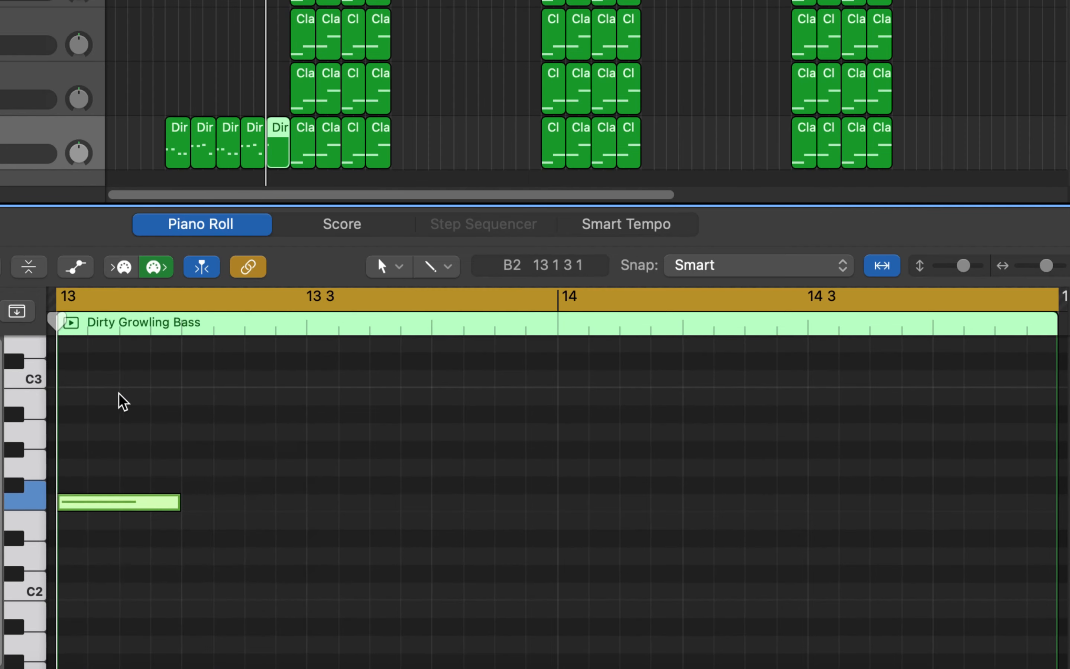
pyautogui.press('space')
pyautogui.press('space')
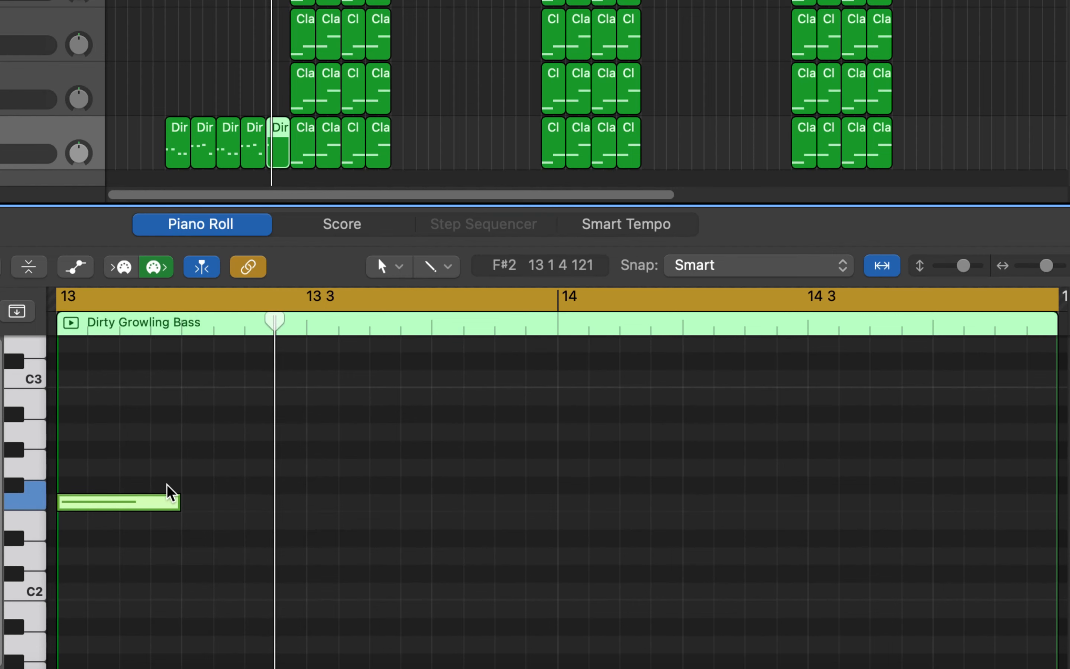
# Add one-beat F2 notes on beats 2, 3 and 4 of bar 13 in the bass region.
pyautogui.rightClick(186, 502)
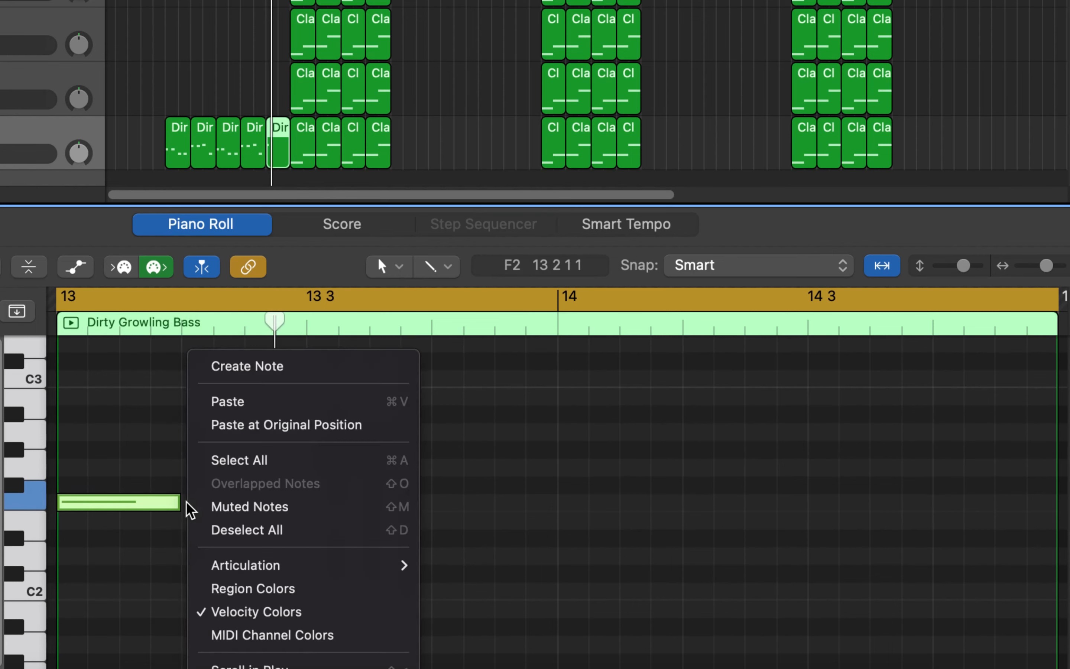
pyautogui.click(237, 367)
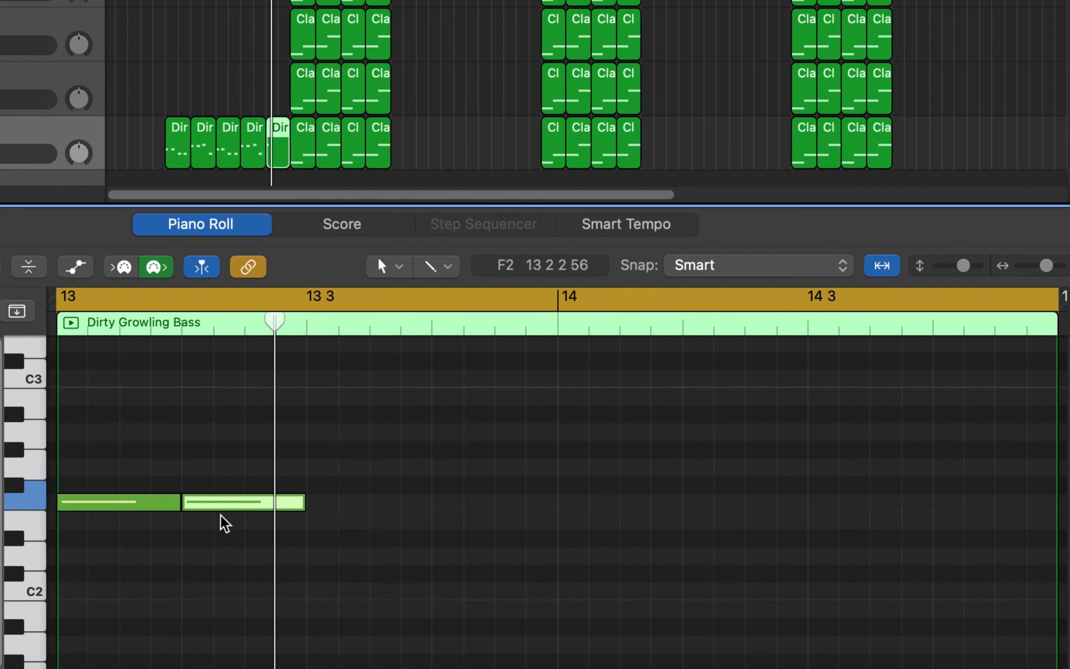
pyautogui.rightClick(314, 506)
pyautogui.click(380, 371)
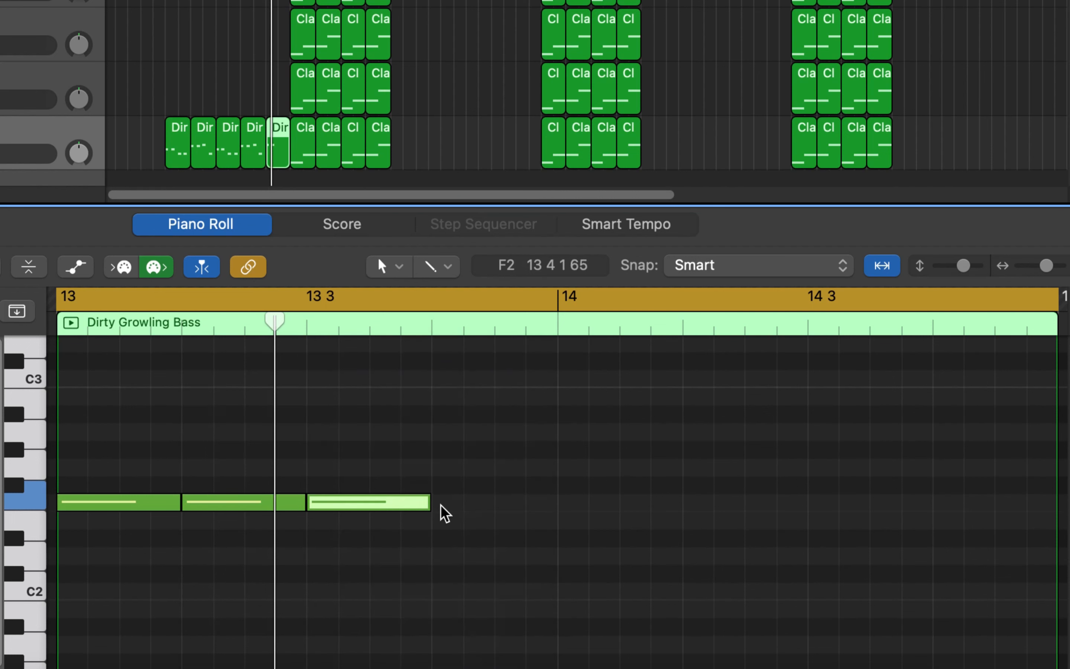
pyautogui.rightClick(439, 505)
pyautogui.click(491, 373)
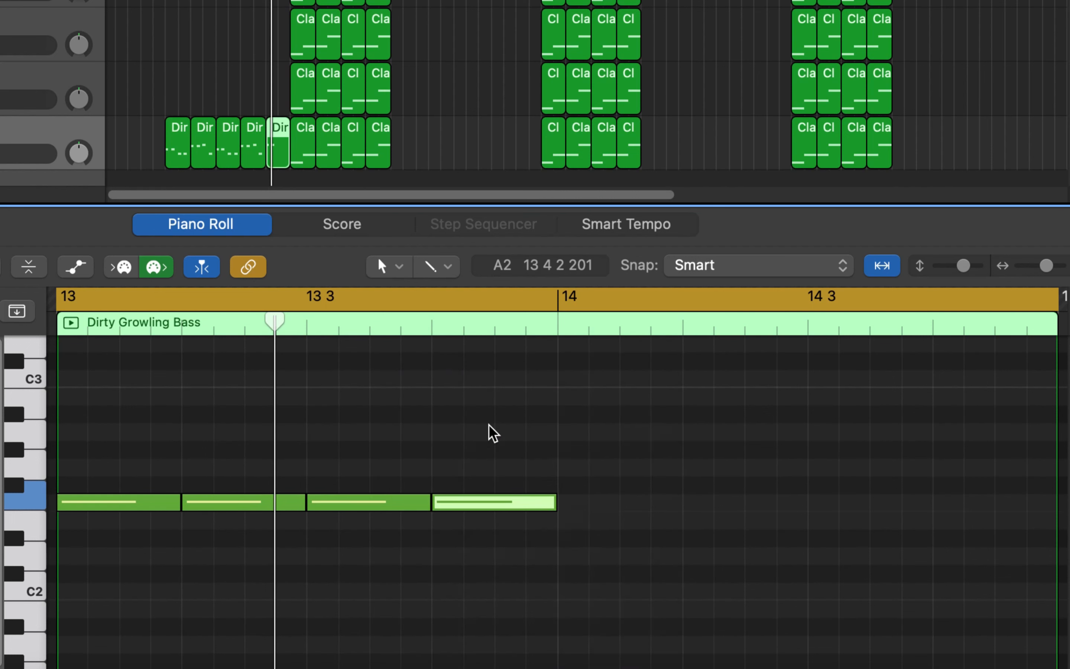
# Add one-beat G2 notes on beats 1 and 2 of bar 14 in the bass region.
pyautogui.rightClick(565, 465)
pyautogui.click(610, 378)
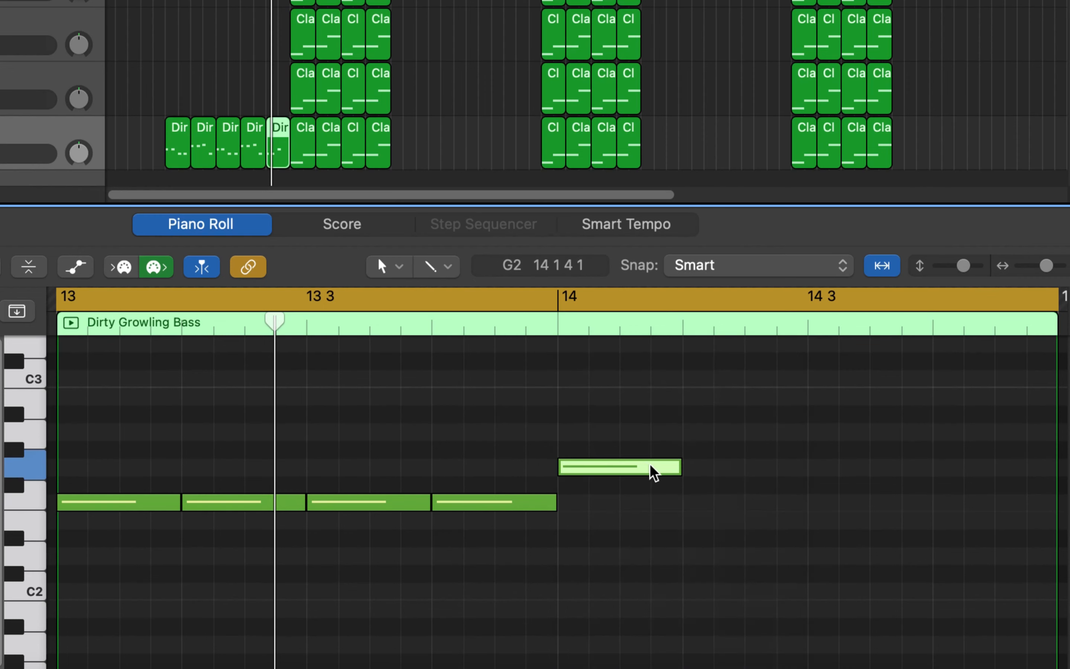
pyautogui.rightClick(694, 470)
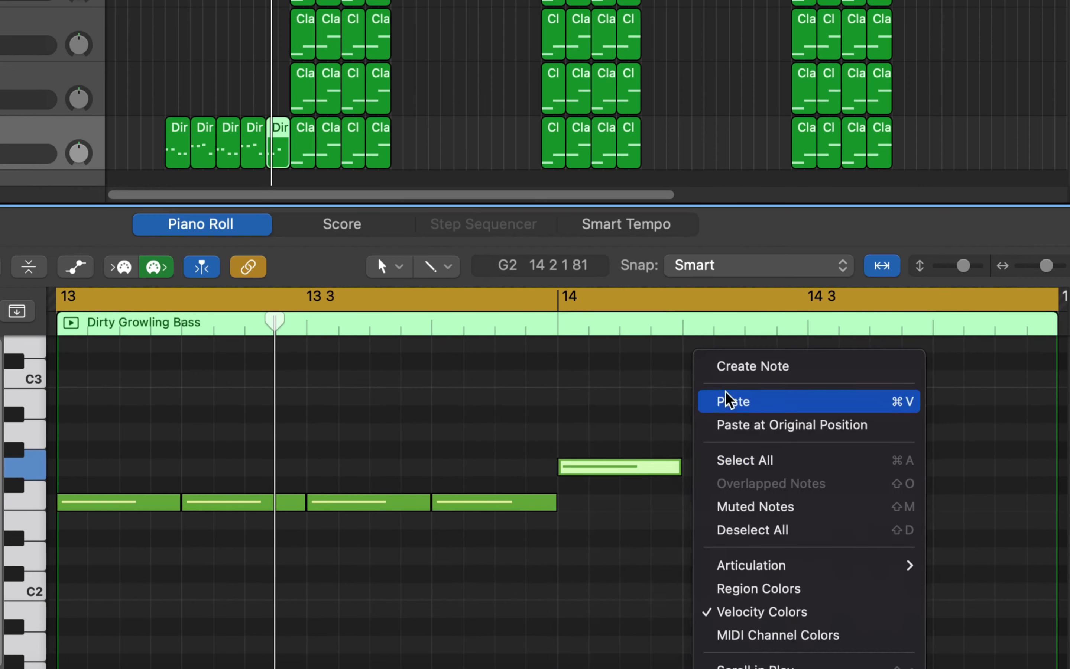
pyautogui.click(737, 363)
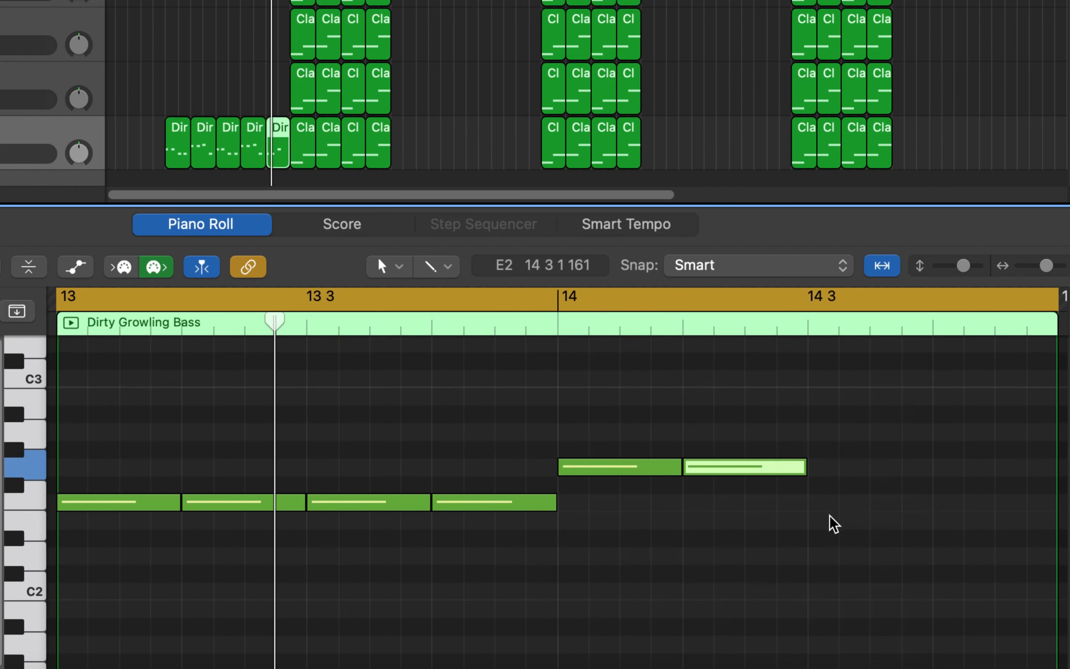
# Add one-beat D2 notes on beats 3 and 4 of bar 14, play the cycle, and lower bar 13's beat-4 note to C2.
pyautogui.rightClick(819, 564)
pyautogui.click(882, 367)
pyautogui.rightClick(946, 569)
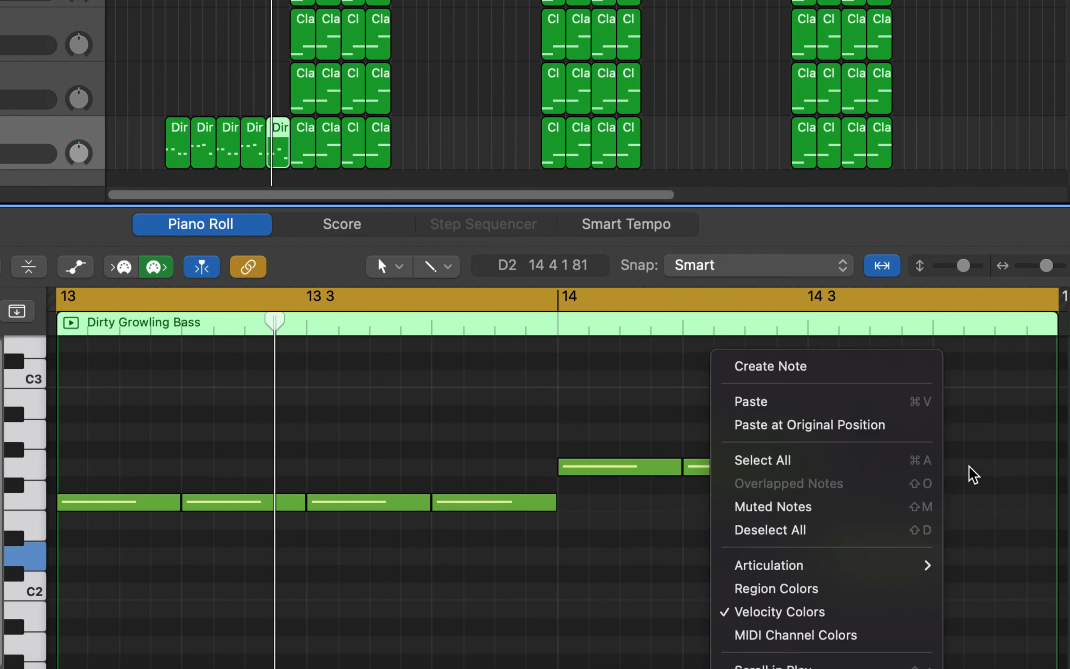
pyautogui.click(840, 370)
pyautogui.press('space')
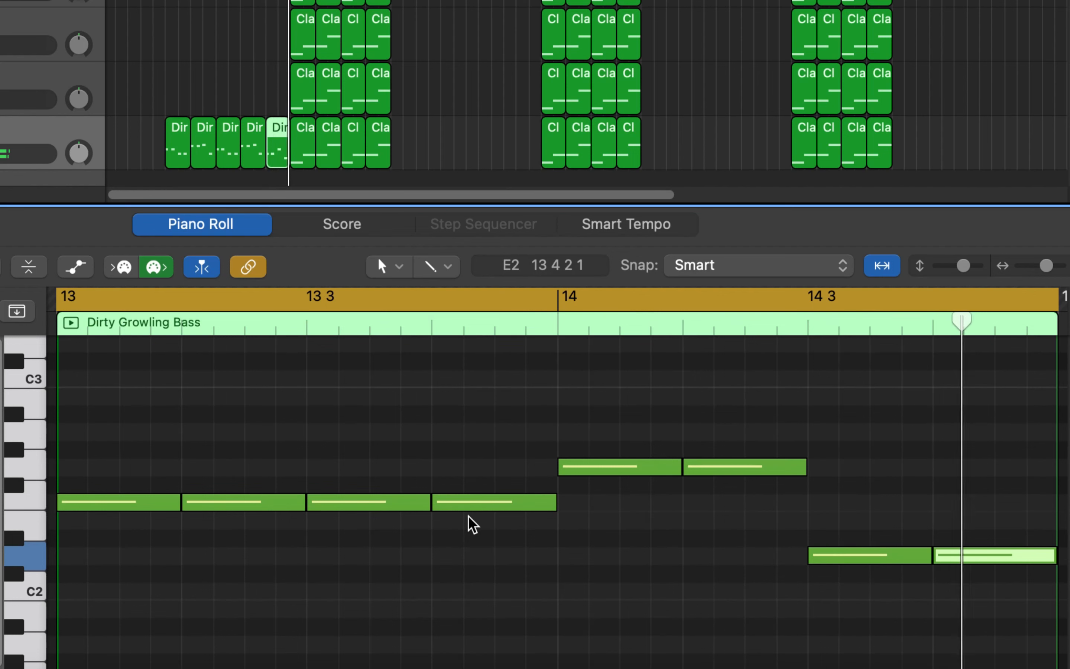
pyautogui.moveTo(466, 509); pyautogui.dragTo(463, 583)
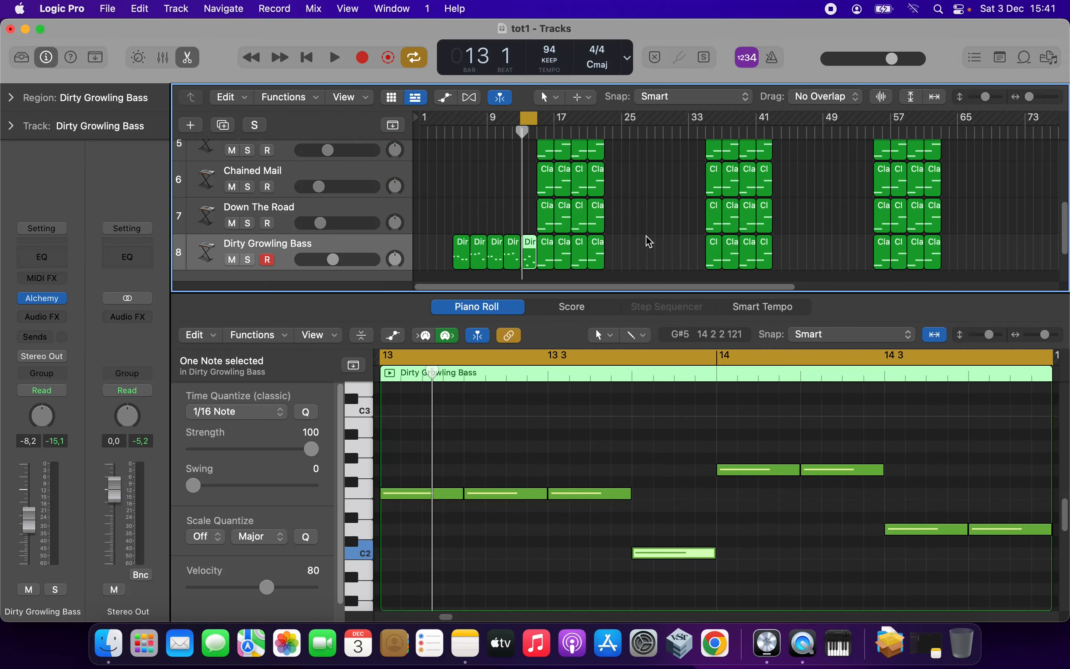
# Copy the 12 String Split region at bar 23 onto the Dirty Growling Bass track at bar 23.
pyautogui.scroll(-2, 455, 127)
pyautogui.scroll(5, 648, 241)
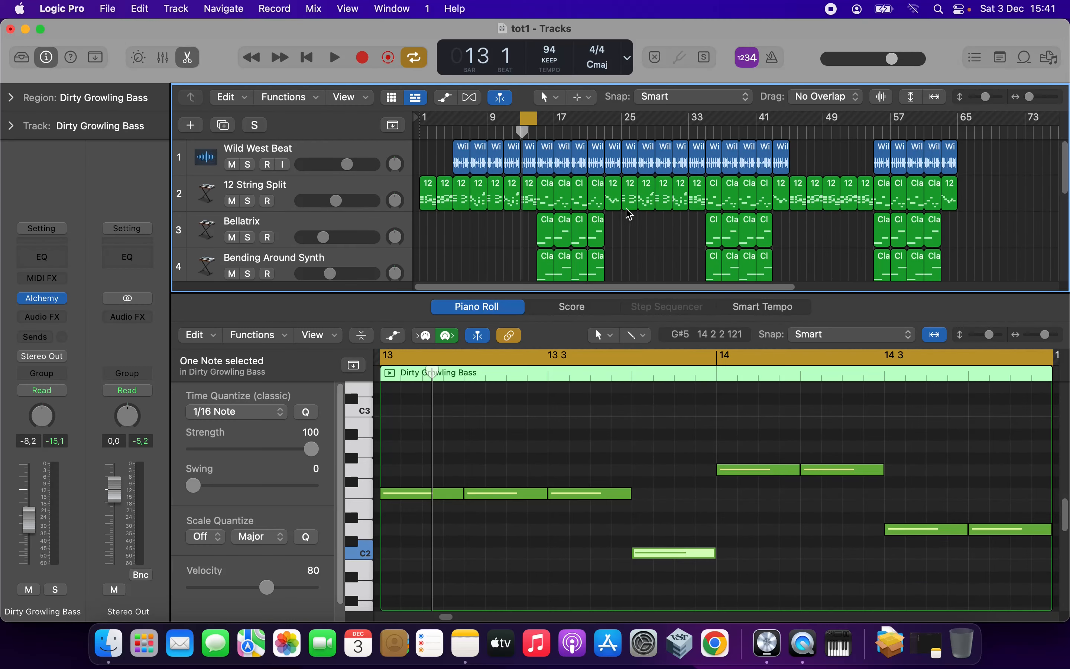
pyautogui.click(614, 188)
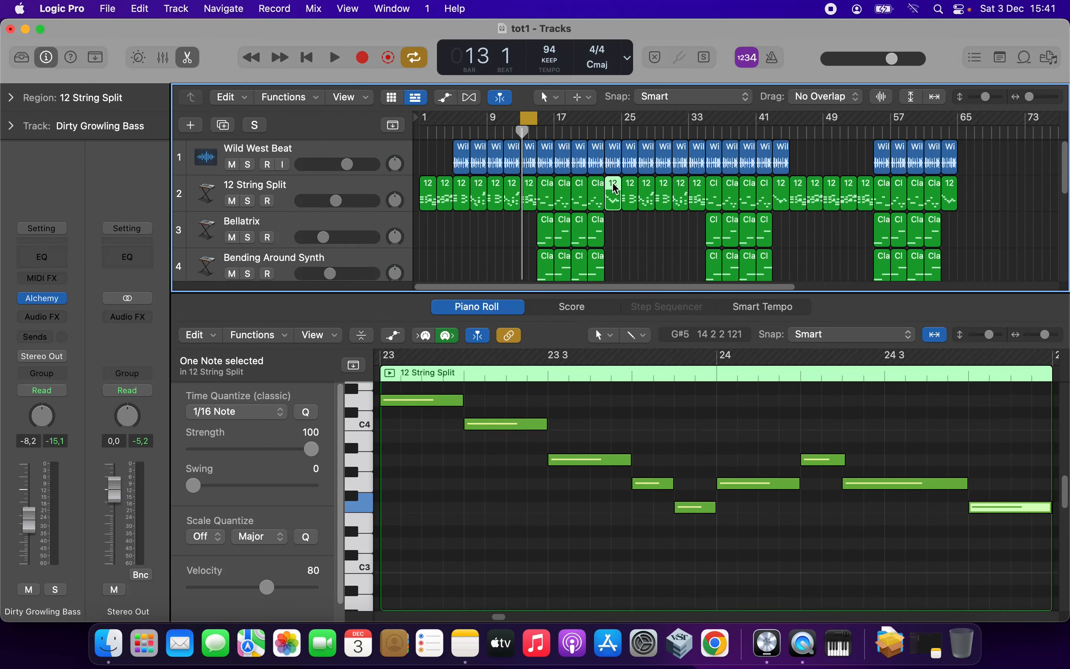
pyautogui.scroll(-2, 637, 244)
pyautogui.scroll(-3, 635, 241)
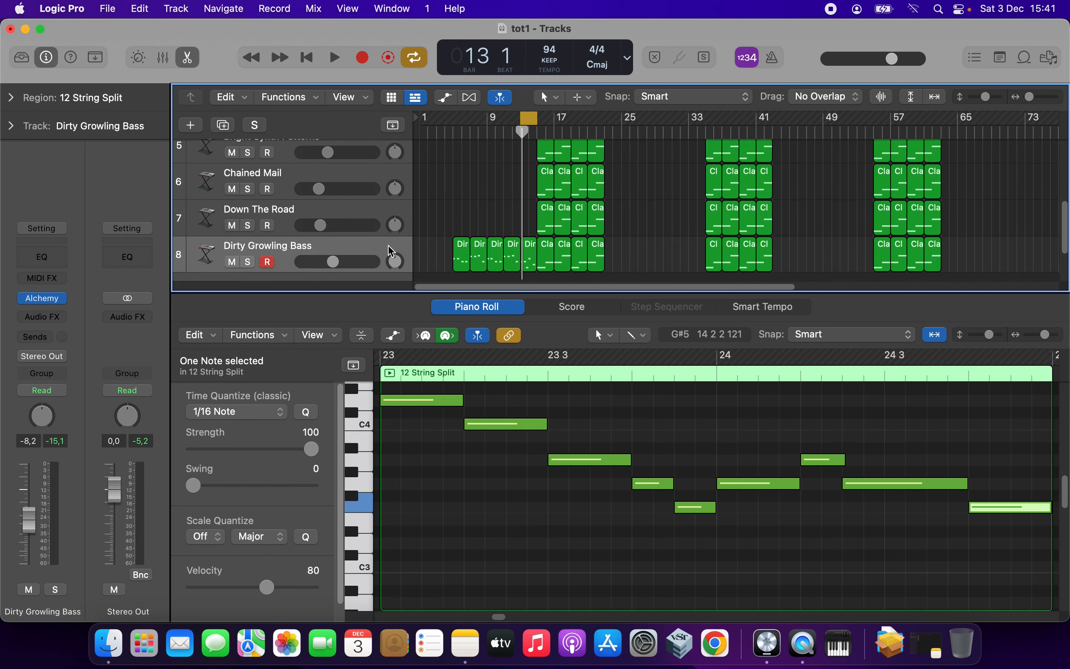
pyautogui.click(604, 128)
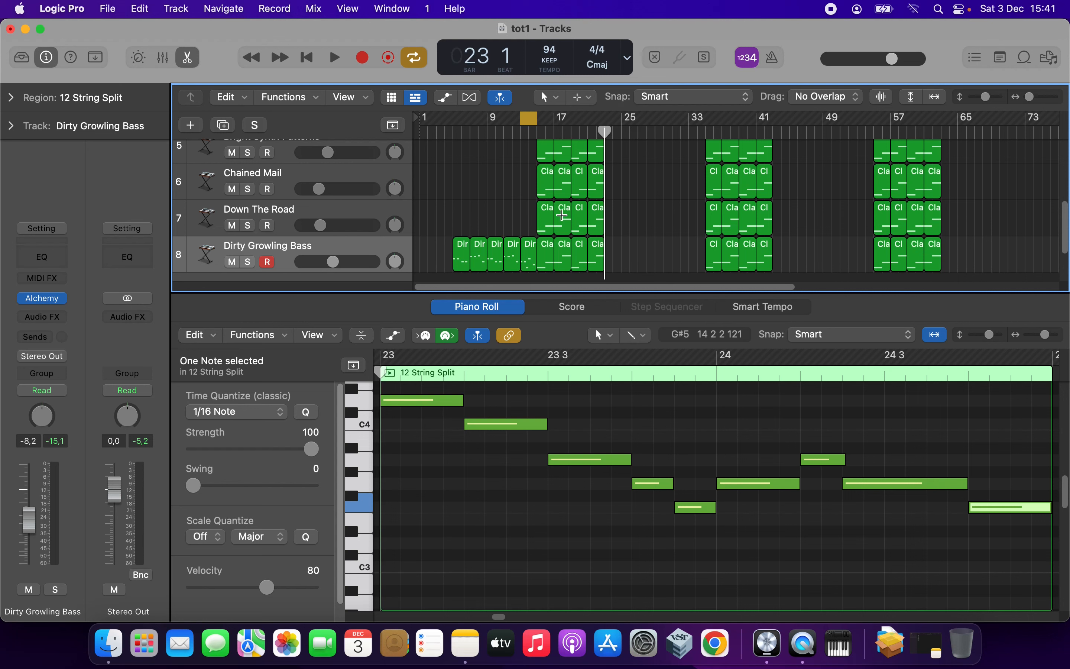
pyautogui.press('super+v')
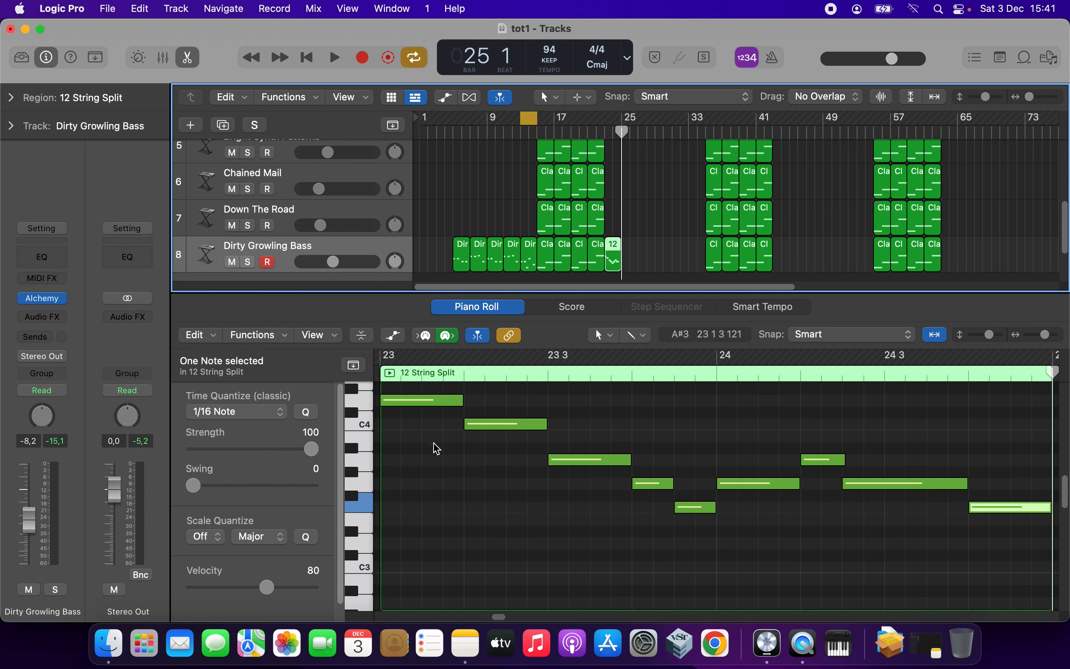
# Transpose all notes of the copied bar 23 region down one octave and play it with the cycle on bars 23–25.
pyautogui.moveTo(1028, 545); pyautogui.dragTo(394, 545)
pyautogui.scroll(-3, 486, 513)
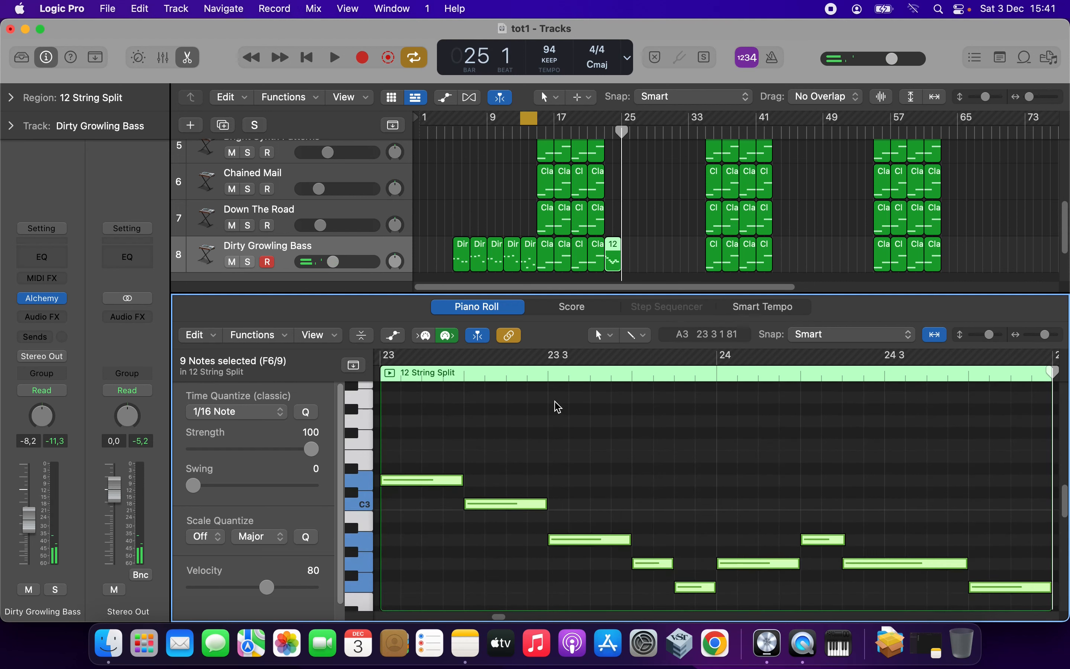
pyautogui.moveTo(530, 119); pyautogui.dragTo(614, 117)
pyautogui.press('space')
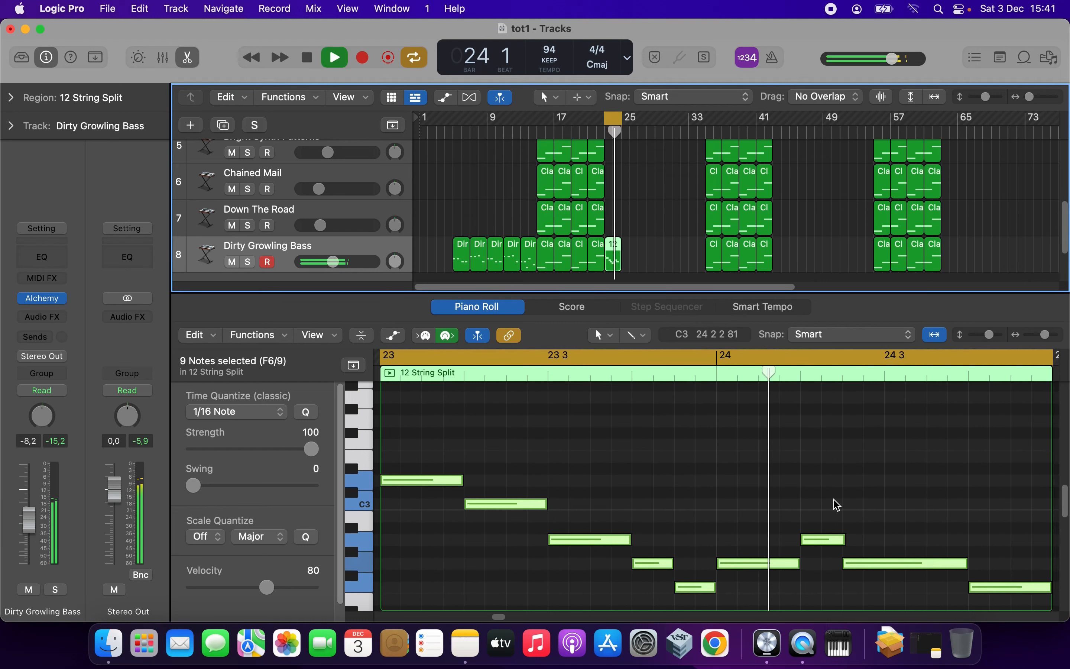
pyautogui.press('space')
# Delete the short A2 note in bar 24, extend the following G2 note back to beat 2, and play the cycle.
pyautogui.click(819, 520)
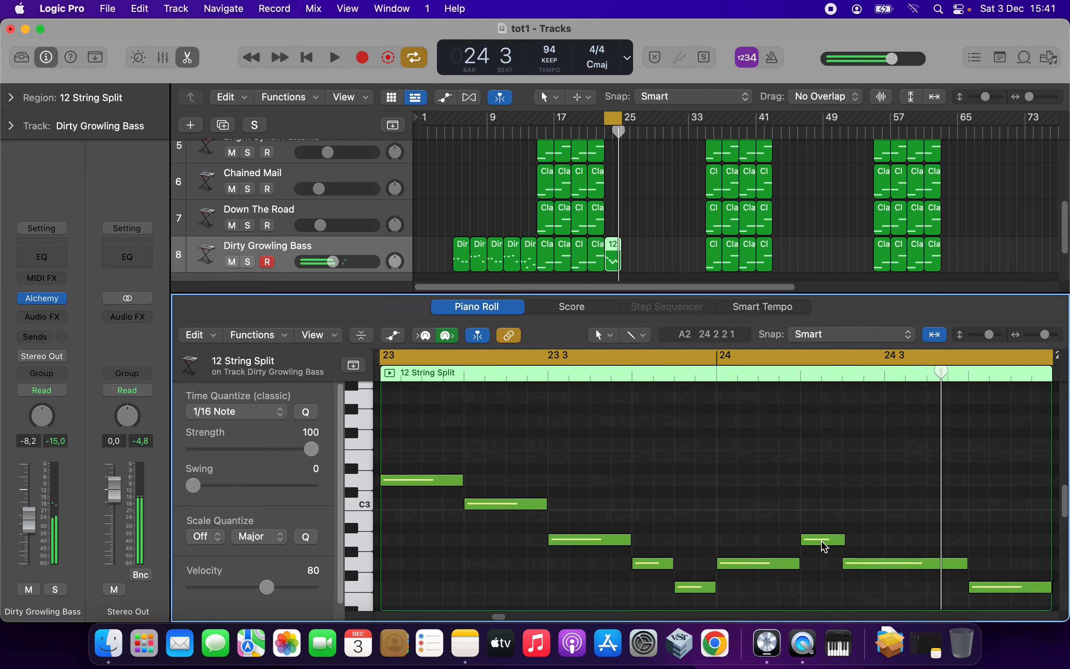
pyautogui.click(823, 540)
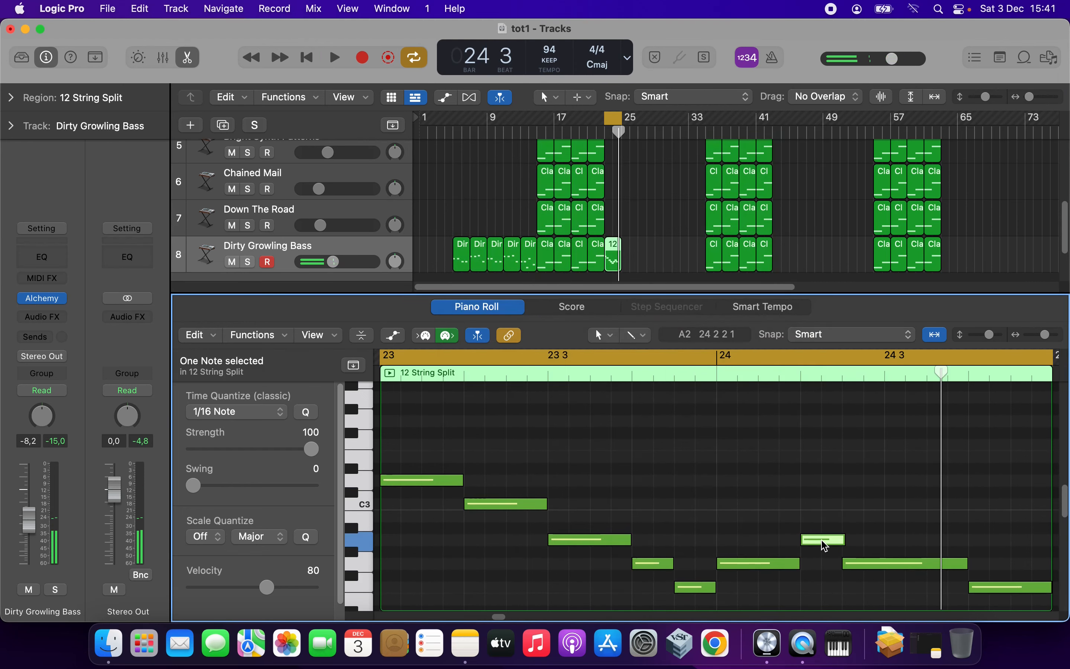
pyautogui.rightClick(823, 545)
pyautogui.click(549, 207)
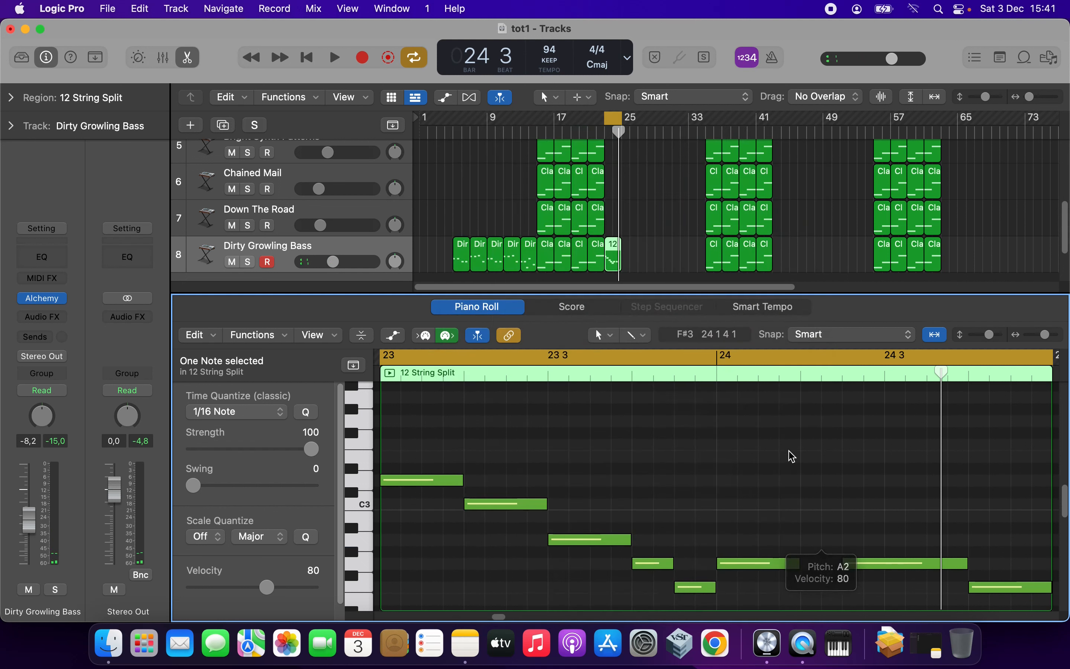
pyautogui.moveTo(844, 564); pyautogui.dragTo(802, 563)
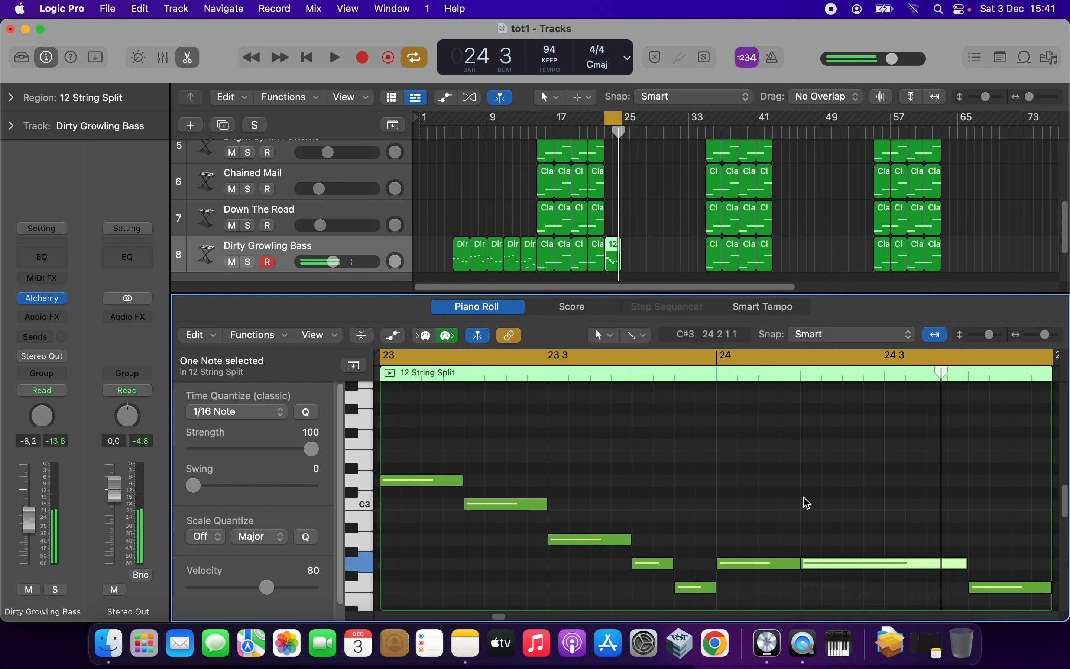
pyautogui.press('space')
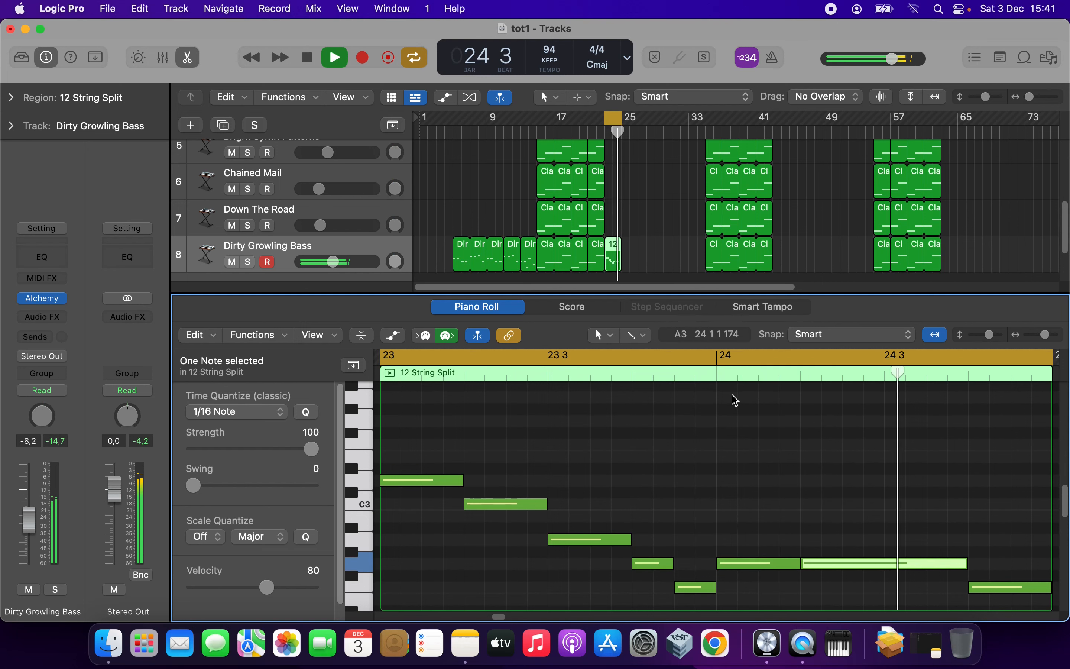
pyautogui.press('space')
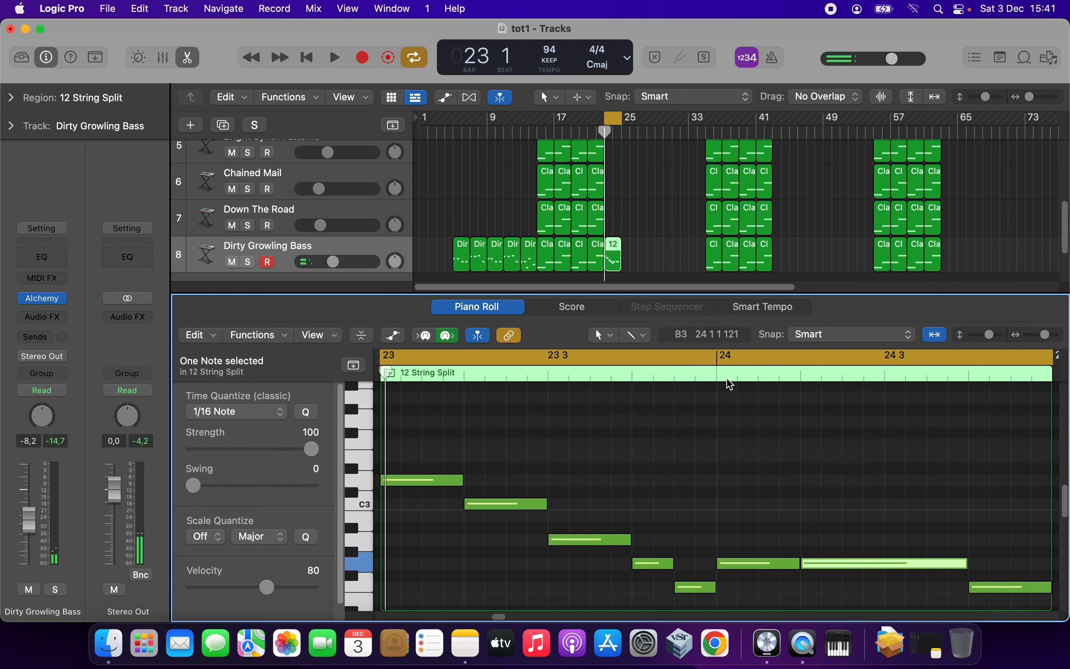
# Copy the five Dirty Growling Bass regions from bars 5–14 to bar 25 on the same track.
pyautogui.moveTo(460, 228); pyautogui.dragTo(532, 270)
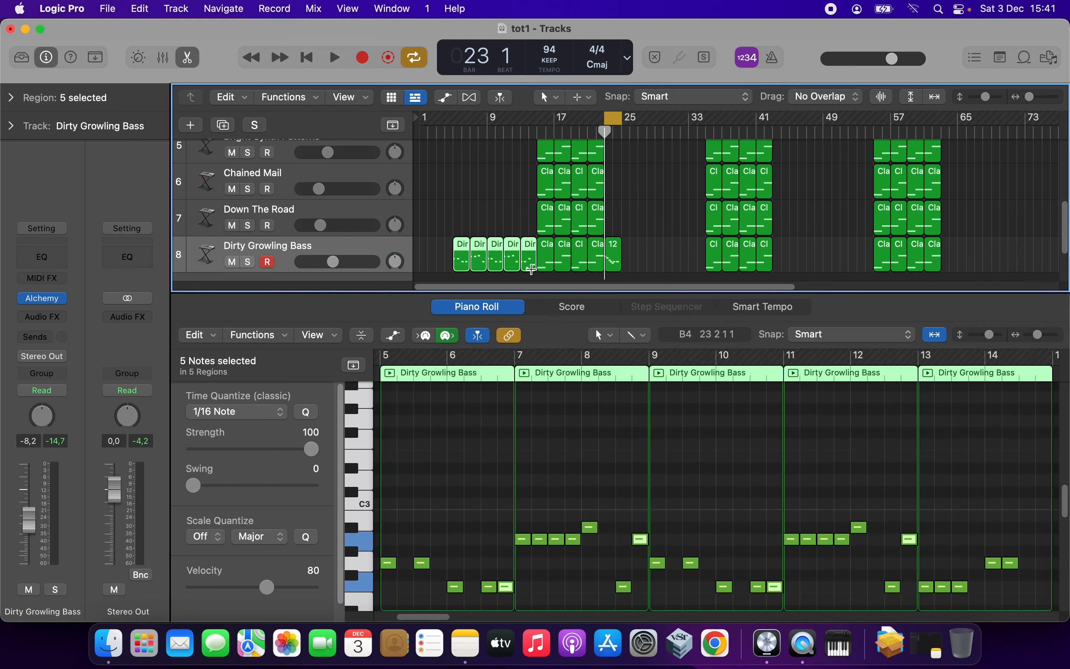
pyautogui.click(629, 128)
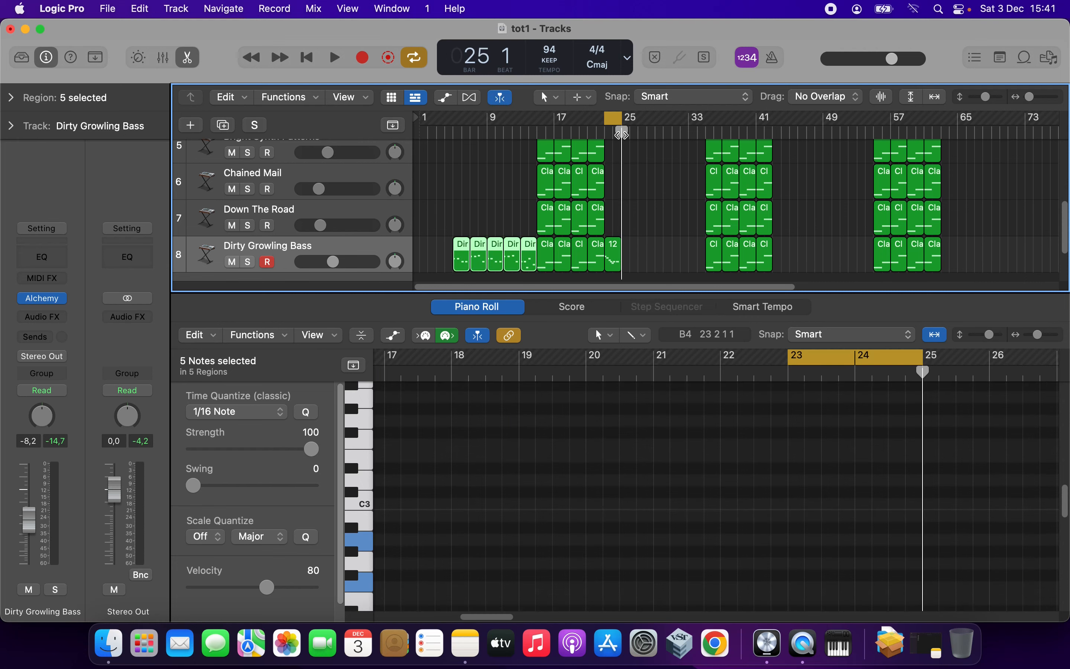
pyautogui.press('super+v')
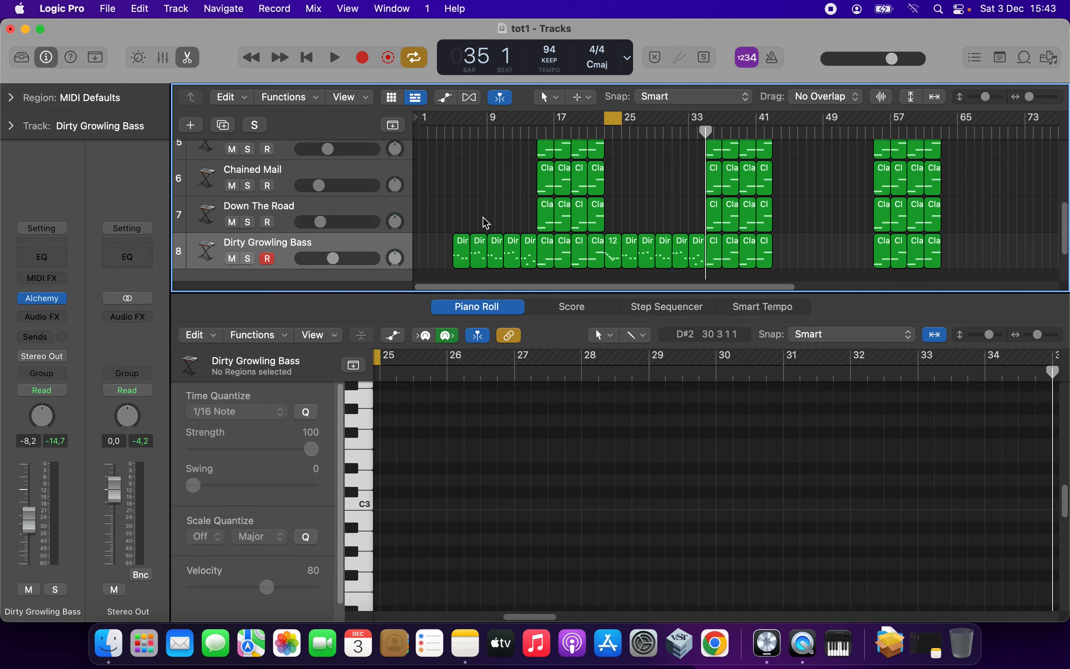
# Copy the five Dirty Growling Bass regions from bars 5–14 onto the Down The Road track at bar 5.
pyautogui.moveTo(449, 226); pyautogui.dragTo(529, 262)
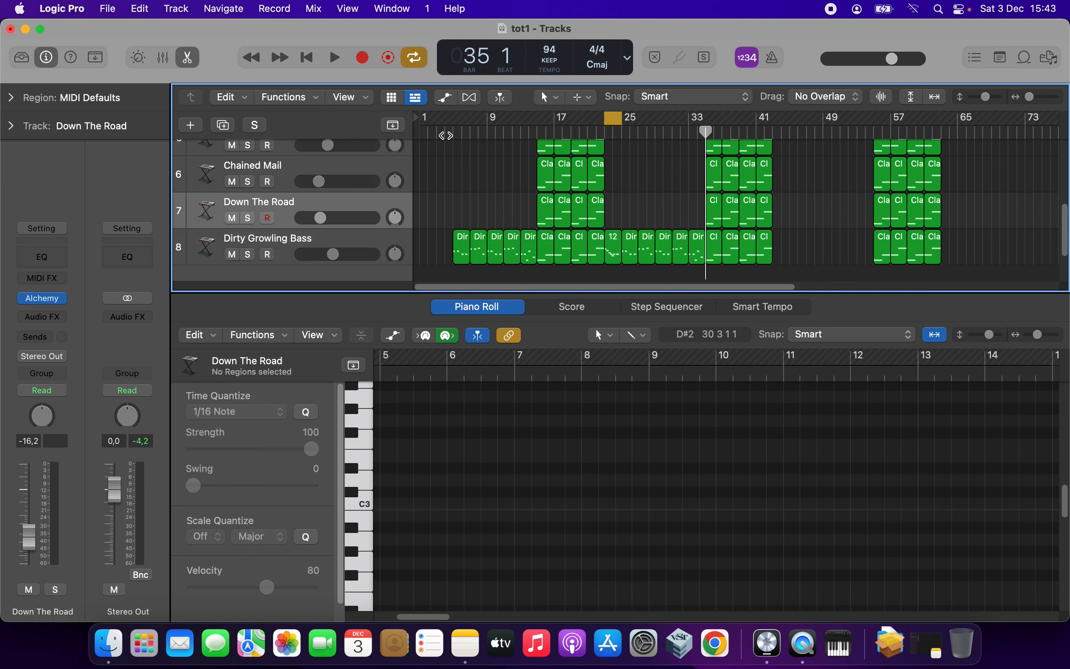
pyautogui.click(444, 134)
pyautogui.click(453, 134)
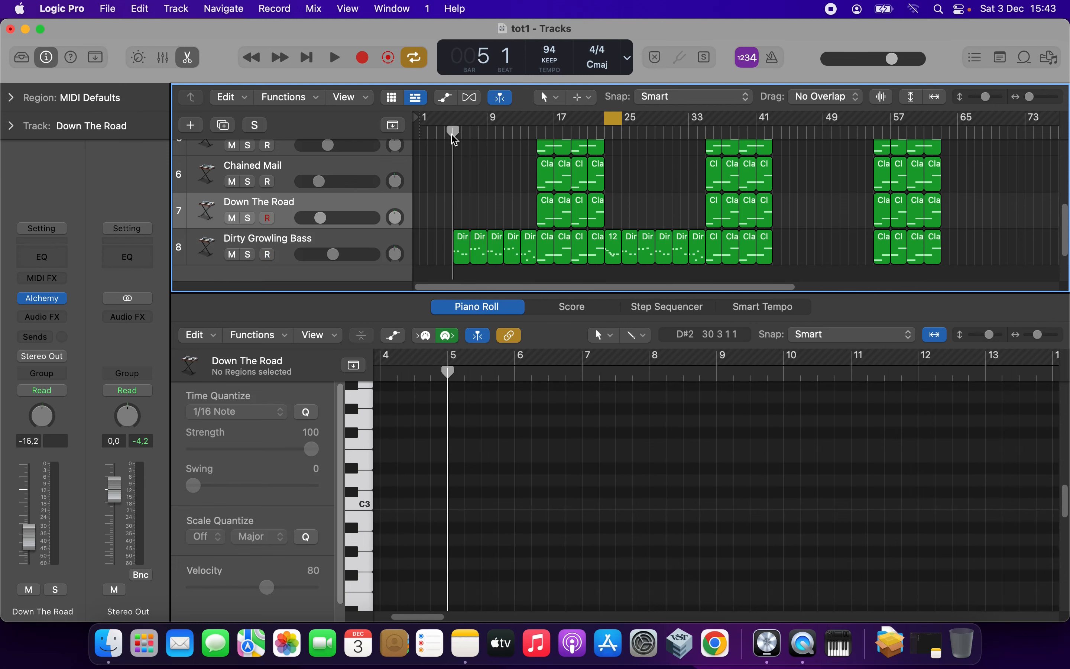
pyautogui.press('super+v')
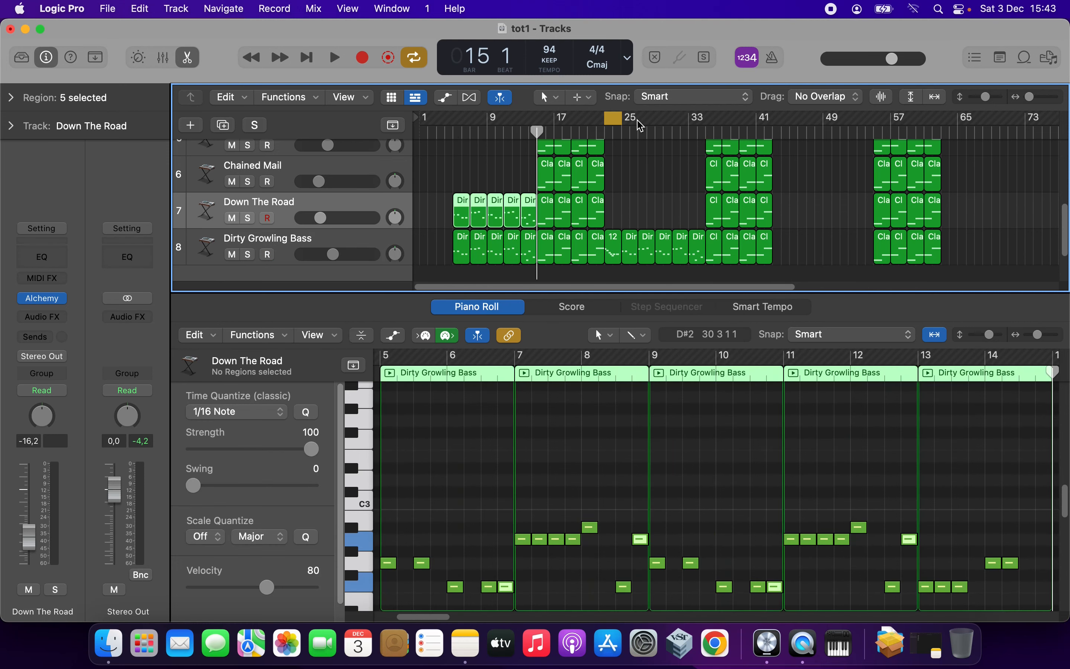
# Move the cycle to bars 5–7 and play it, comparing Down The Road soloed and unsoloed.
pyautogui.moveTo(616, 121); pyautogui.dragTo(459, 119)
pyautogui.press('space')
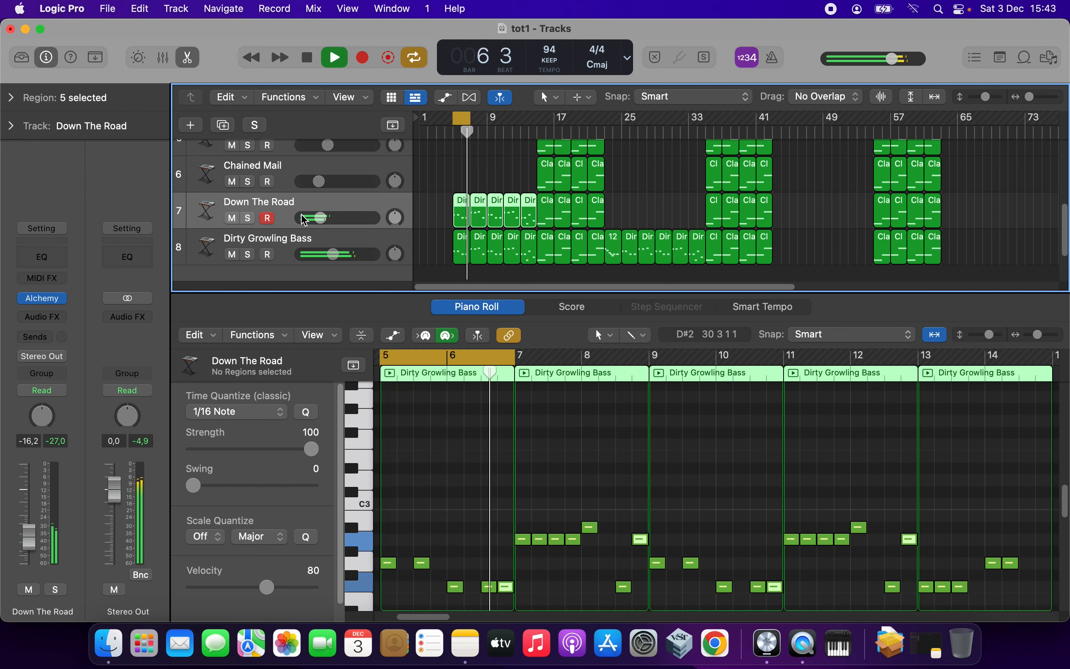
pyautogui.click(253, 220)
pyautogui.click(253, 220)
pyautogui.press('space')
pyautogui.click(267, 218)
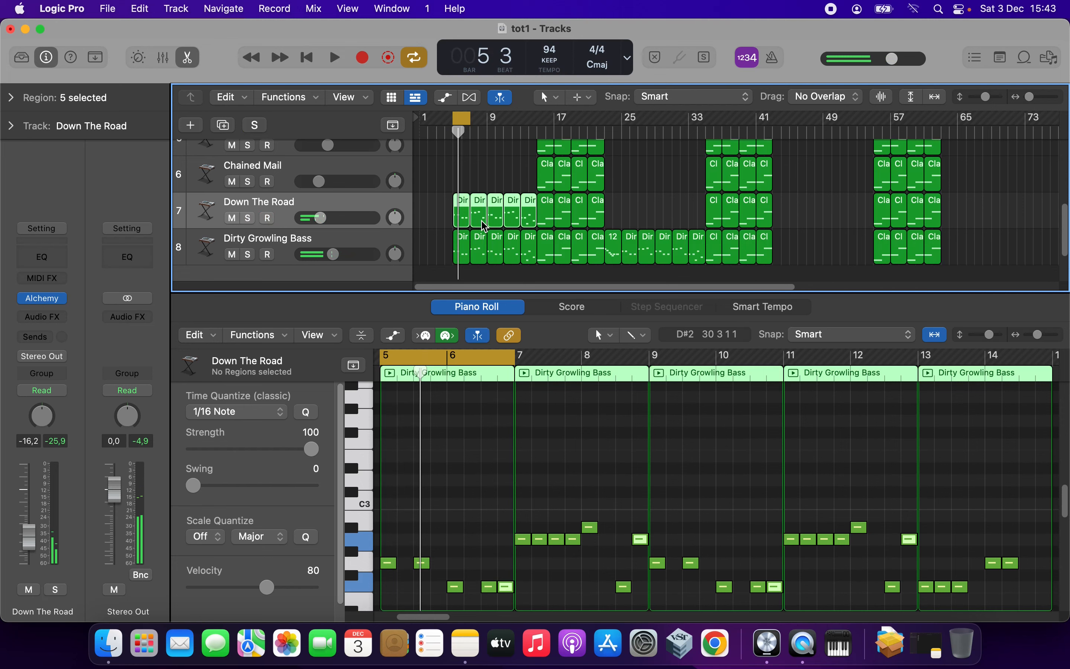
# Copy the five bass regions on the Down The Road track from bars 5–14 to bar 25.
pyautogui.click(459, 190)
pyautogui.click(622, 131)
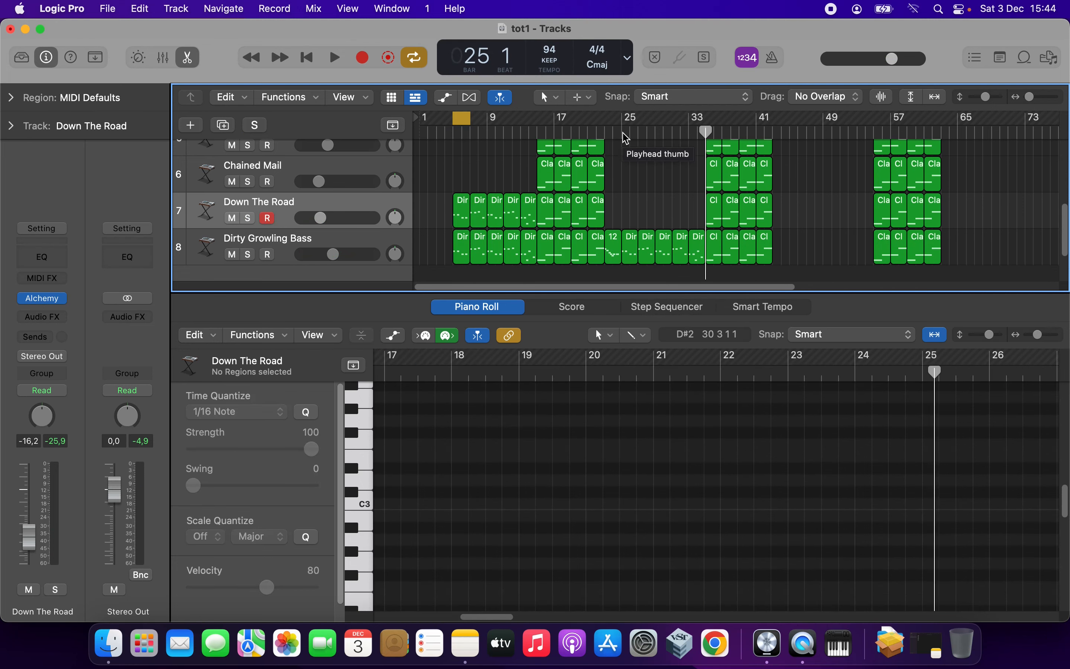
pyautogui.press('super+v')
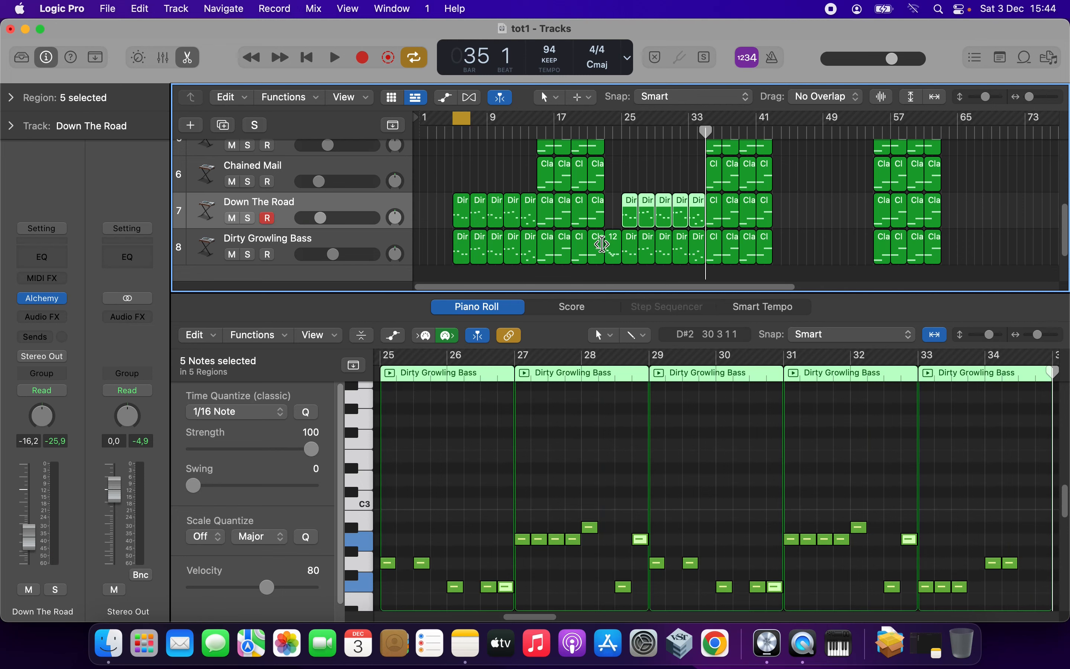
# Copy the bar 23 12 String Split region from Dirty Growling Bass onto Chained Mail at bar 23 and play with the cycle on bars 22–25.
pyautogui.click(615, 250)
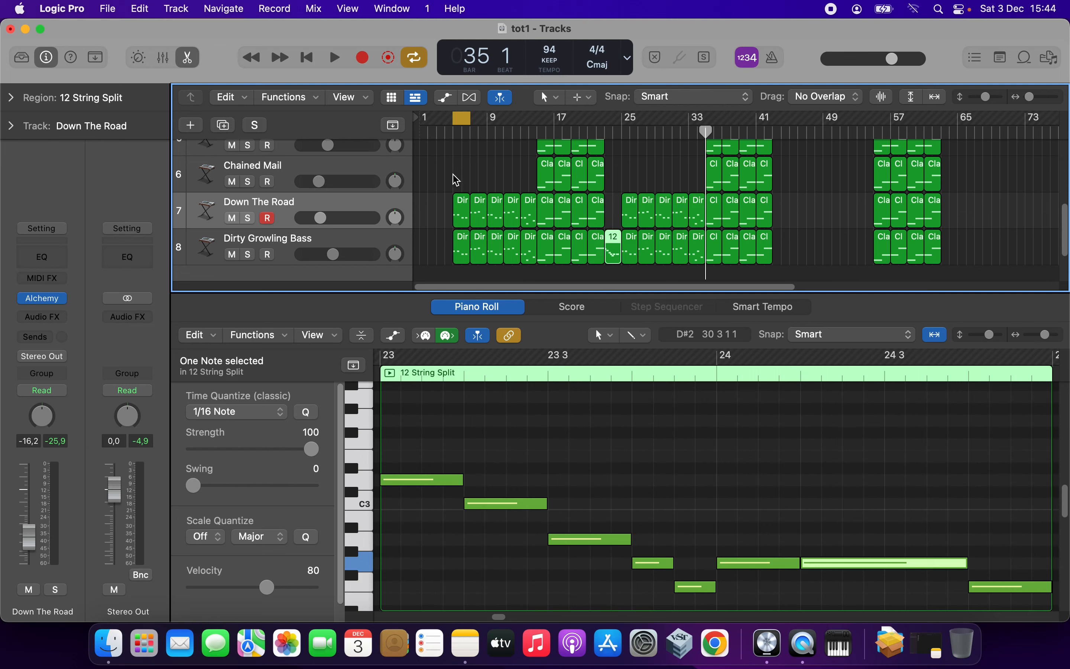
pyautogui.click(366, 170)
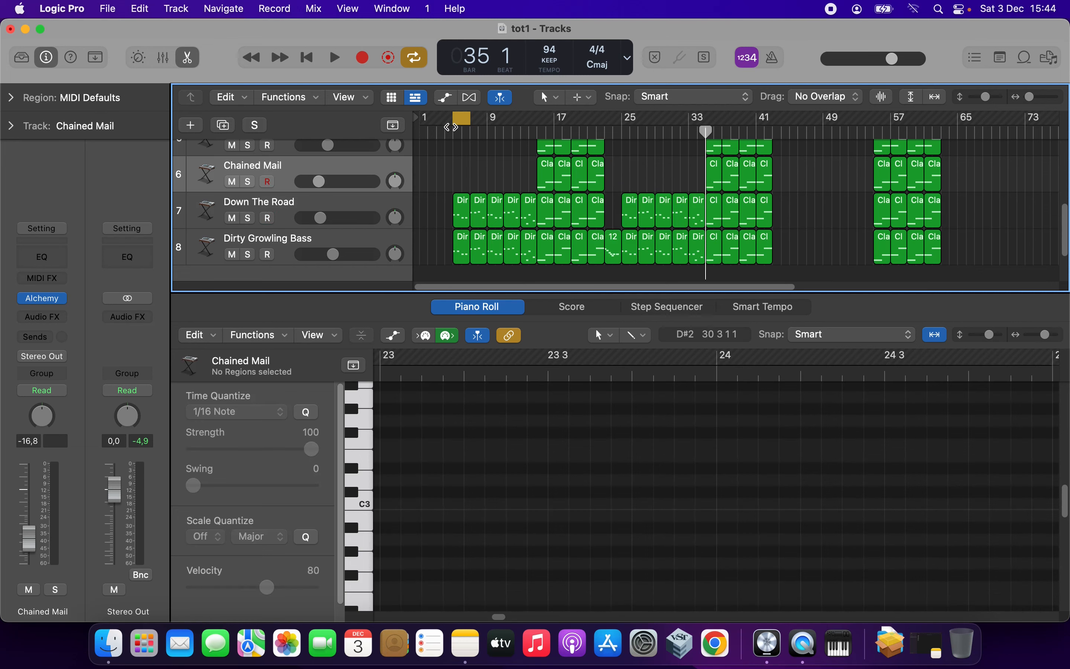
pyautogui.moveTo(463, 127); pyautogui.dragTo(624, 121)
pyautogui.click(602, 131)
pyautogui.press('space')
pyautogui.click(267, 182)
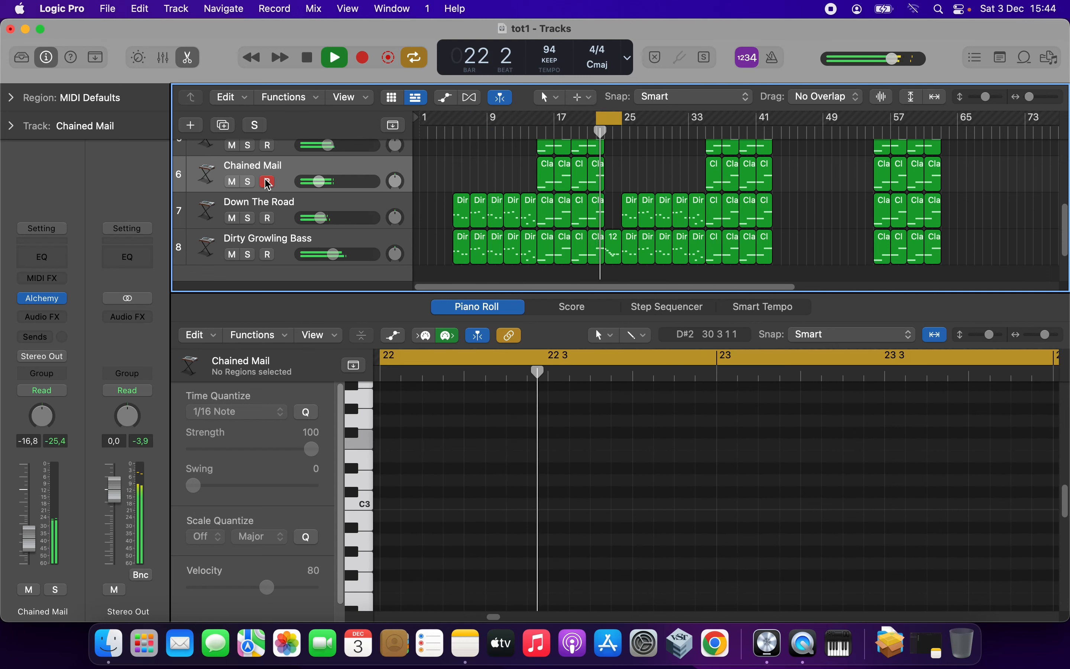
pyautogui.click(248, 181)
pyautogui.click(248, 182)
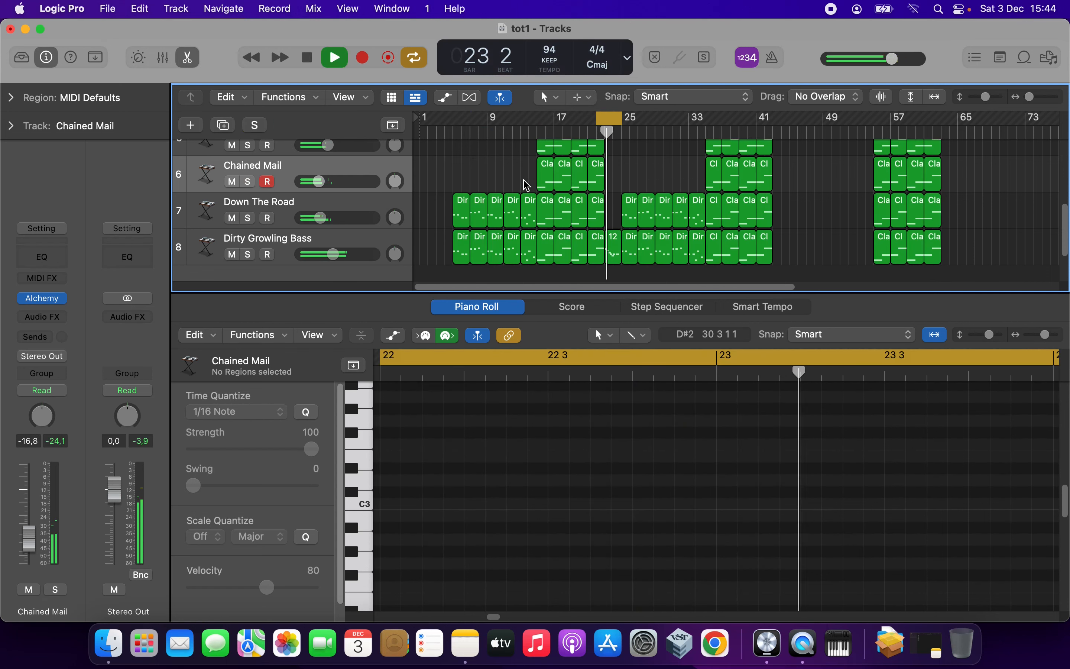
pyautogui.press('space')
pyautogui.click(604, 133)
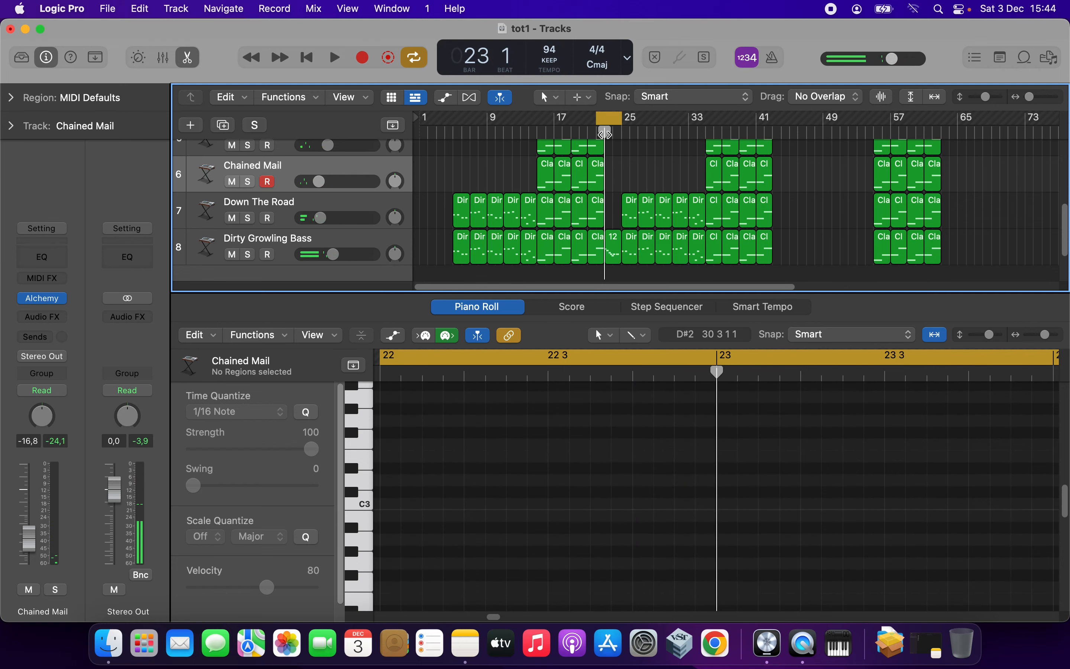
pyautogui.press('cmd+v')
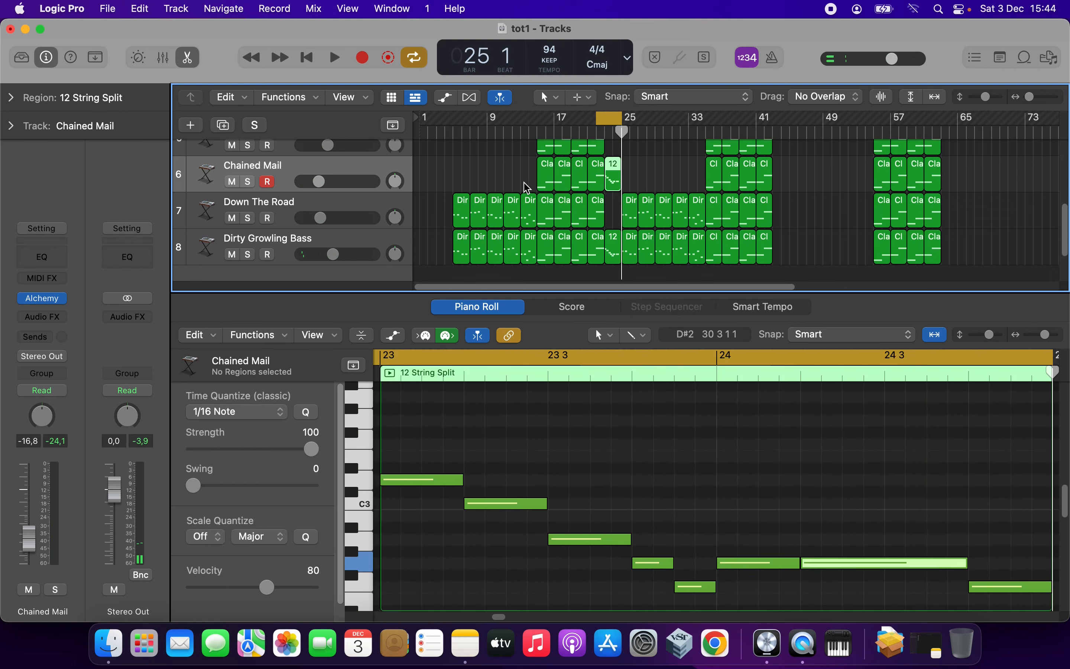
pyautogui.press('space')
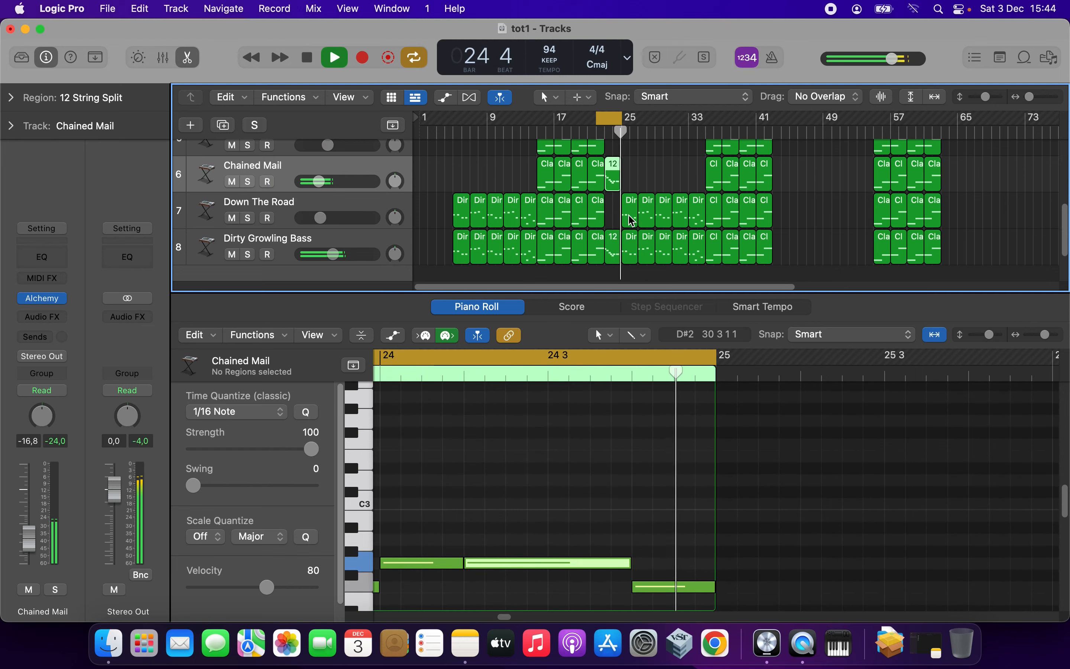
pyautogui.press('space')
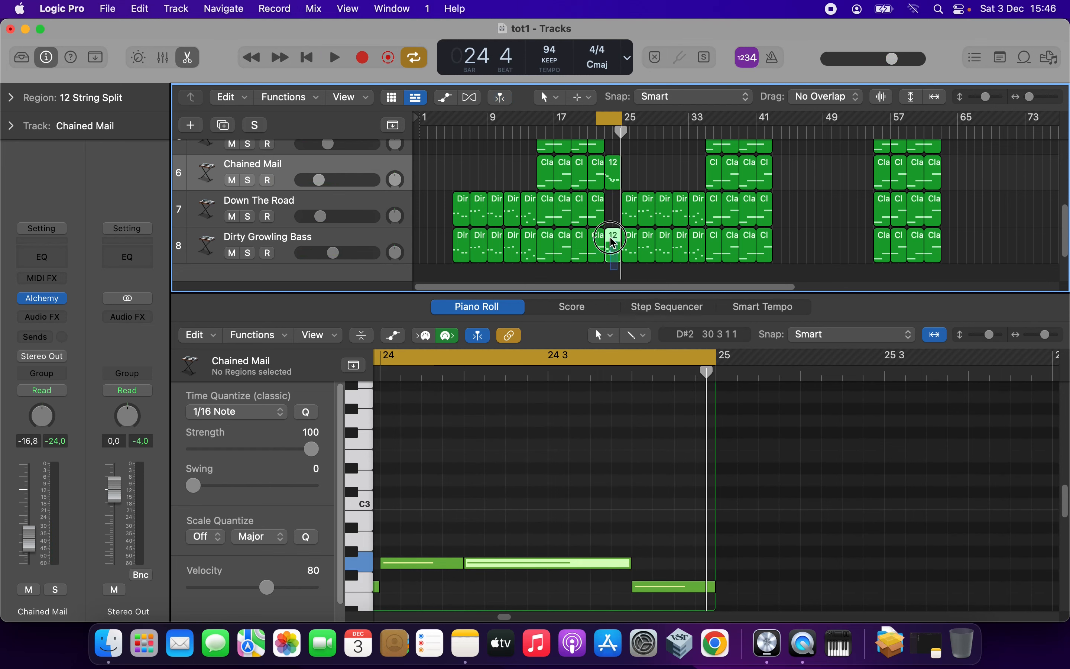
# Copy the bar 23 12 String Split regions on Chained Mail and Dirty Growling Bass together to bar 43.
pyautogui.keyDown('shift'); pyautogui.click(614, 168); pyautogui.keyUp('shift')
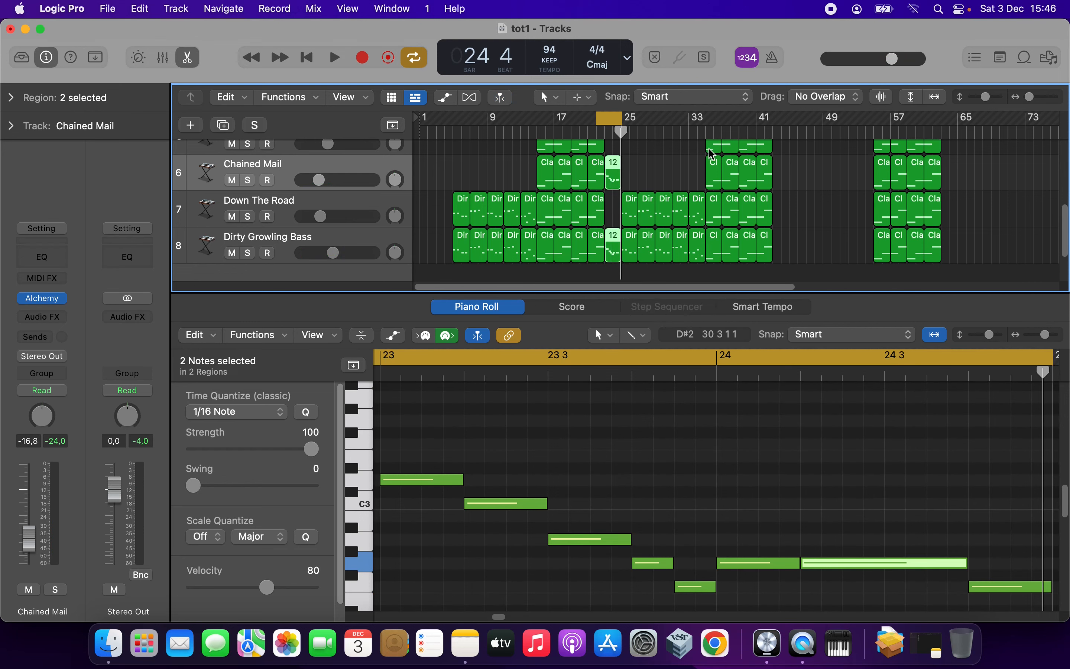
pyautogui.click(773, 133)
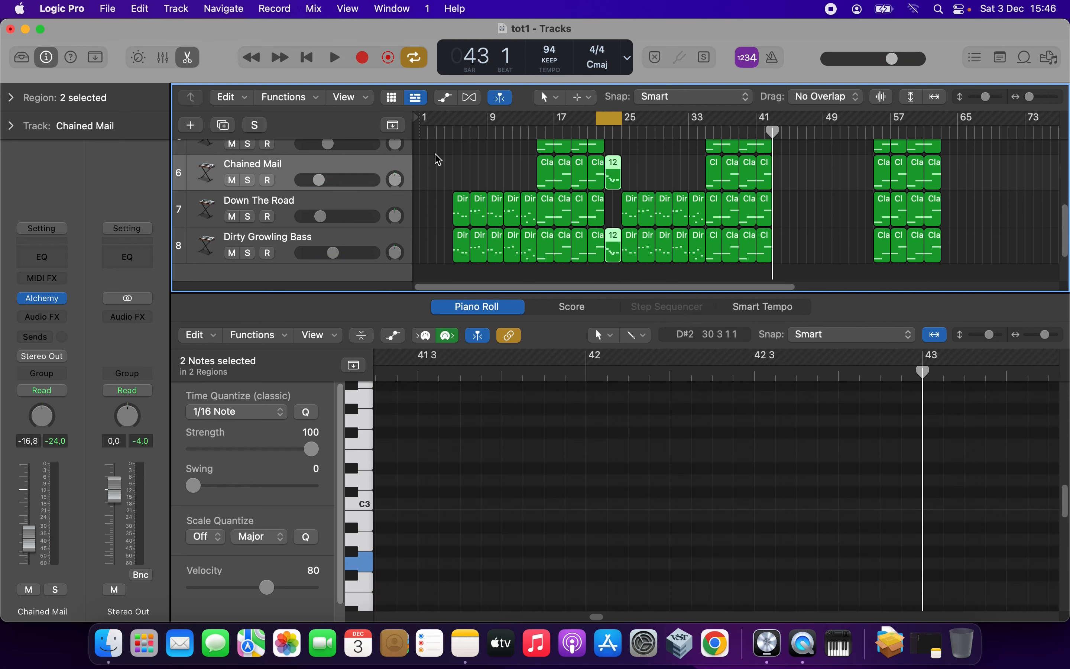
pyautogui.press('super+v')
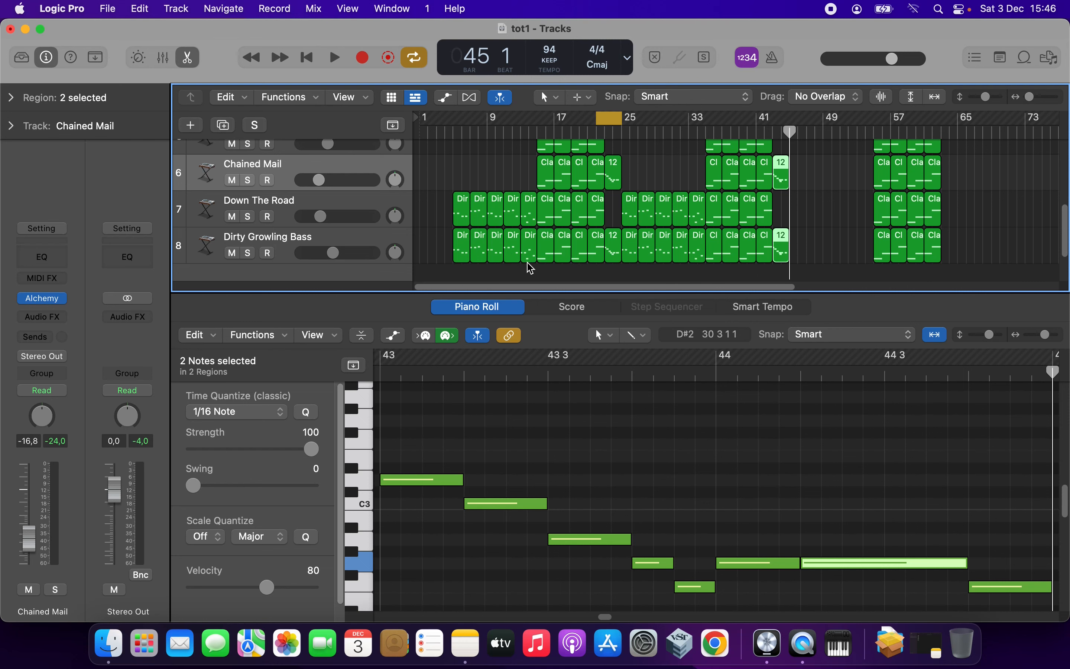
# Copy the bar 13 Dirty Growling Bass region five times in a row on its track, filling bars 45–54.
pyautogui.click(531, 241)
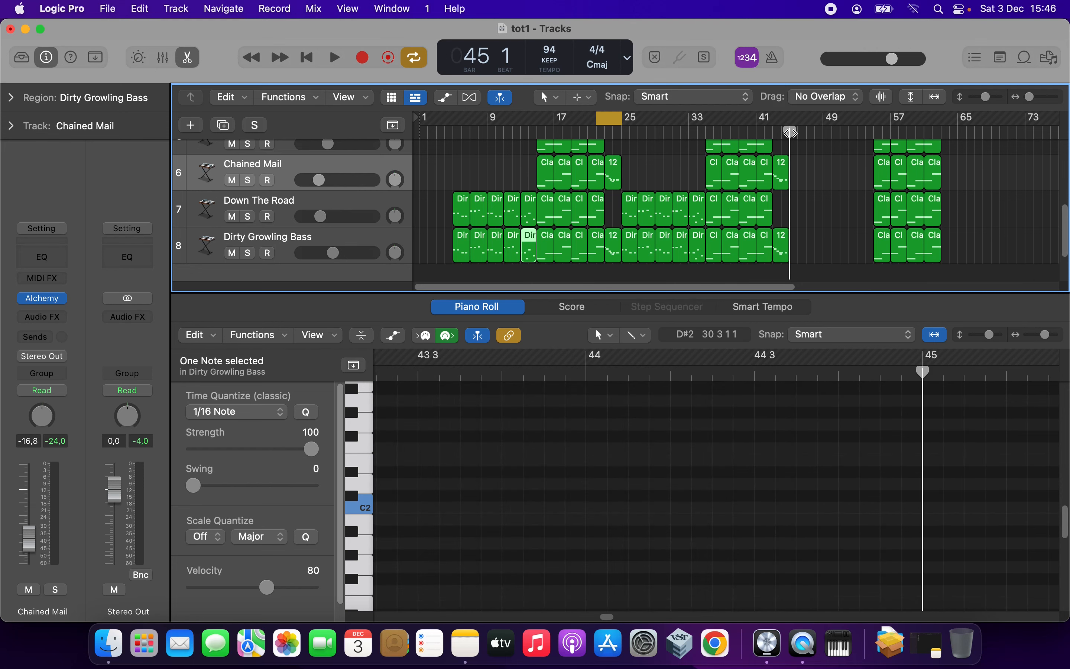
pyautogui.click(367, 244)
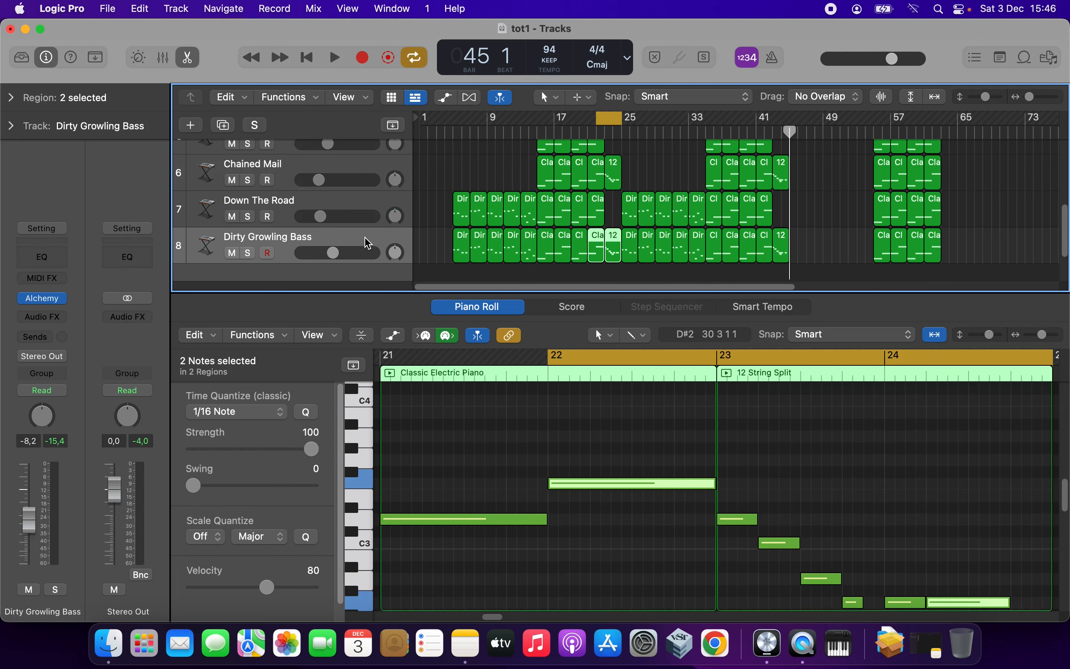
pyautogui.press('super+v')
pyautogui.press('super+v')
pyautogui.press('super+v')
pyautogui.press('super+v')
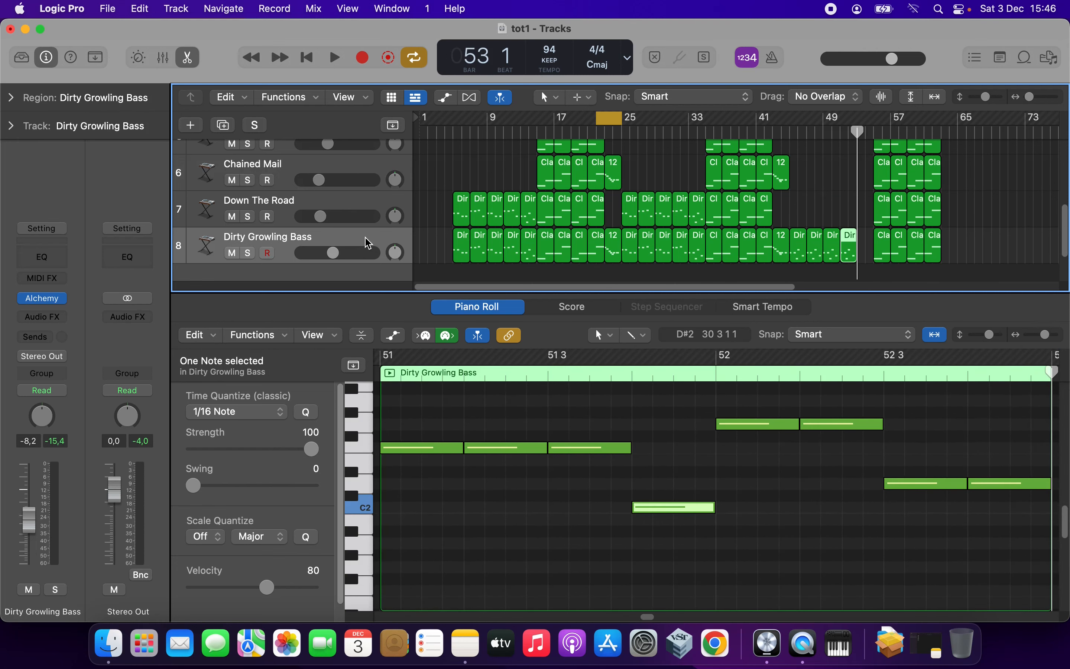
pyautogui.press('super+v')
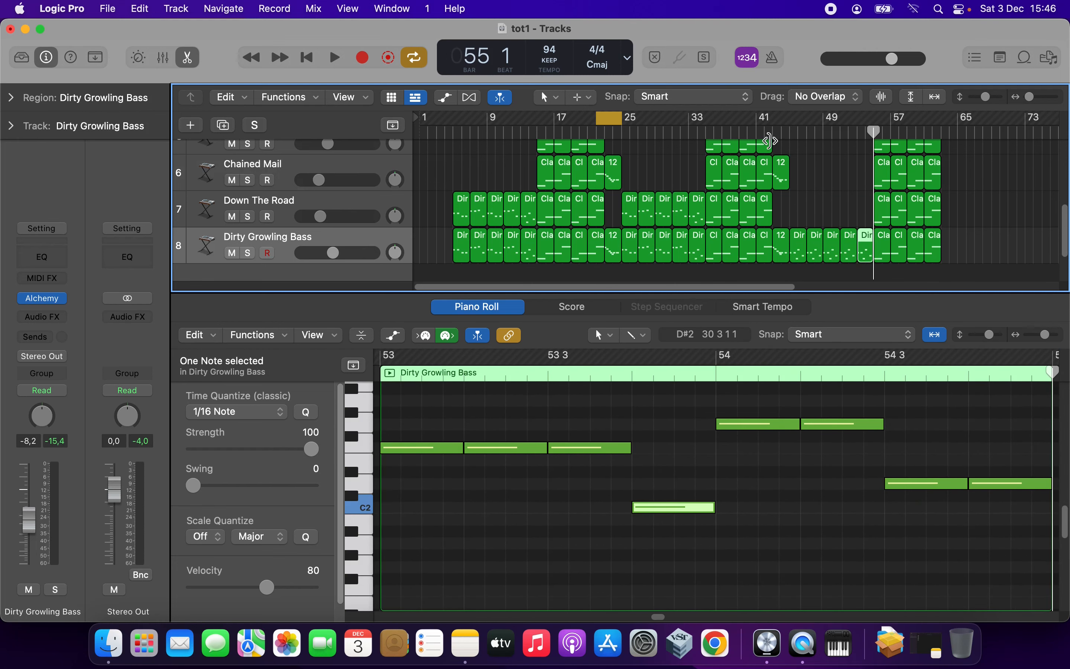
# Turn off the cycle and play the arrangement from bar 42 into bar 45, checking the upper tracks.
pyautogui.click(610, 118)
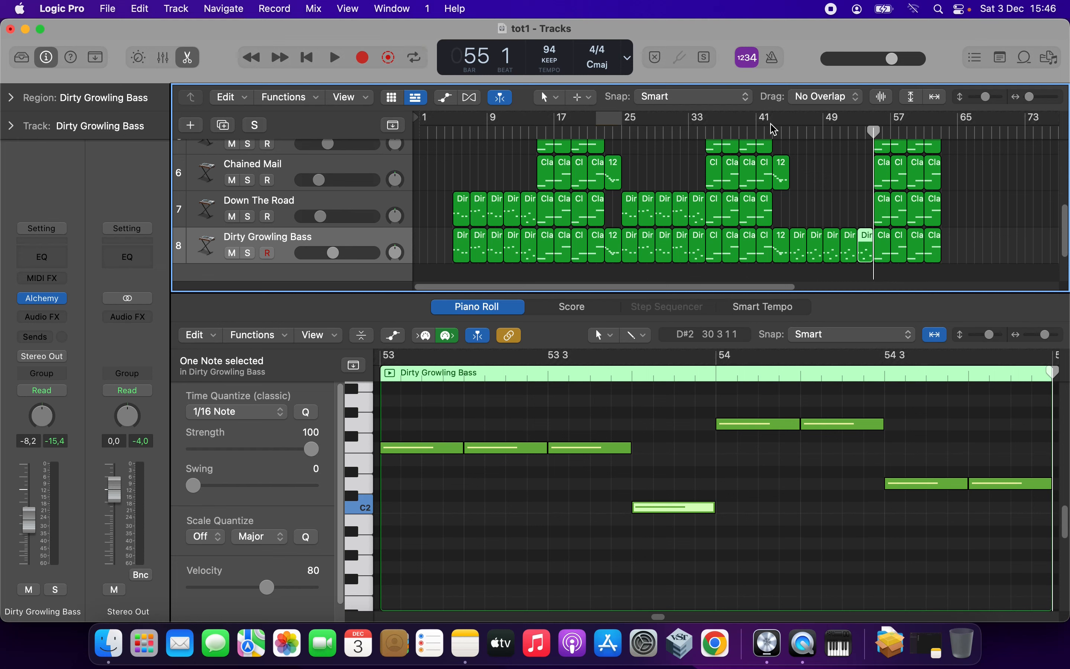
pyautogui.doubleClick(768, 130)
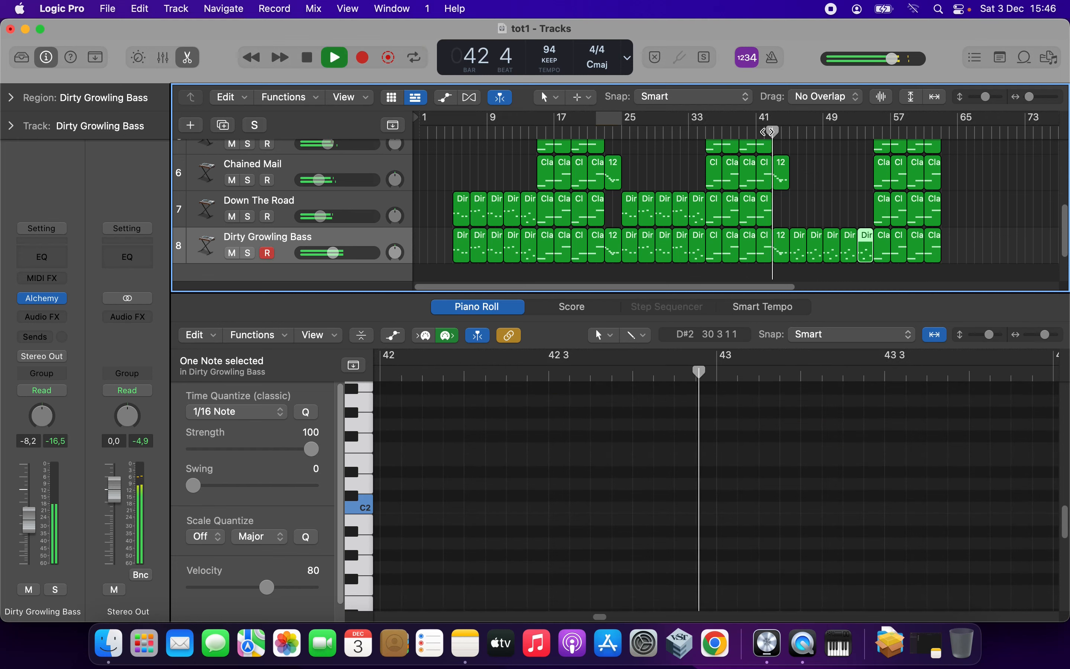
pyautogui.scroll(6, 849, 190)
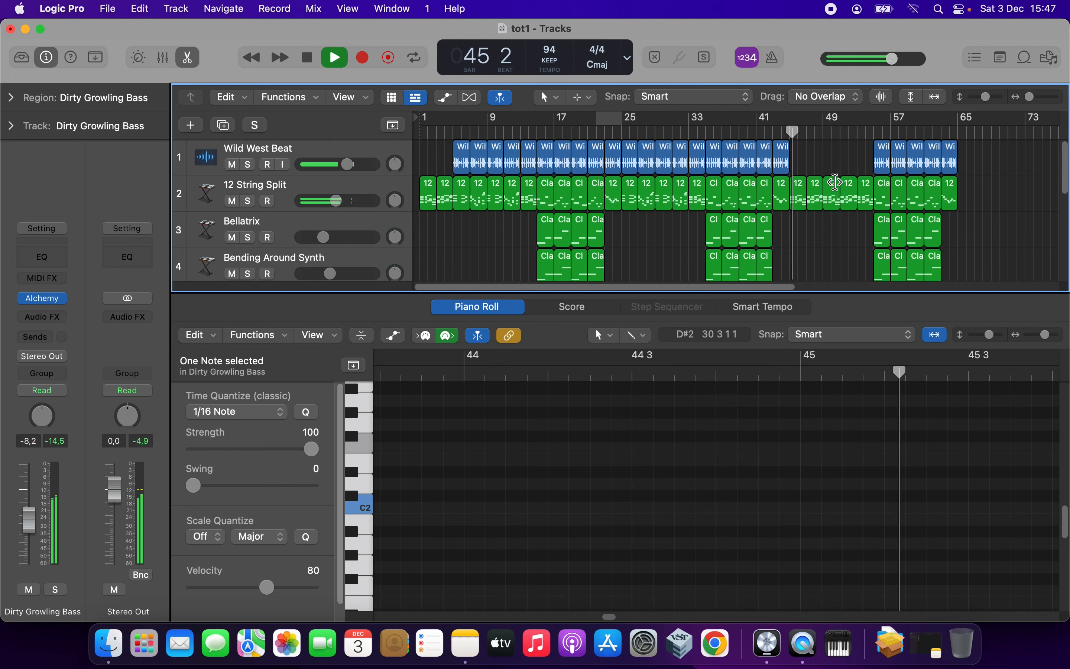
pyautogui.press('space')
# Copy the five Wild West Beat regions from bars 35–44 to bar 45 and play the arrangement from bar 43.
pyautogui.moveTo(804, 153); pyautogui.dragTo(717, 157)
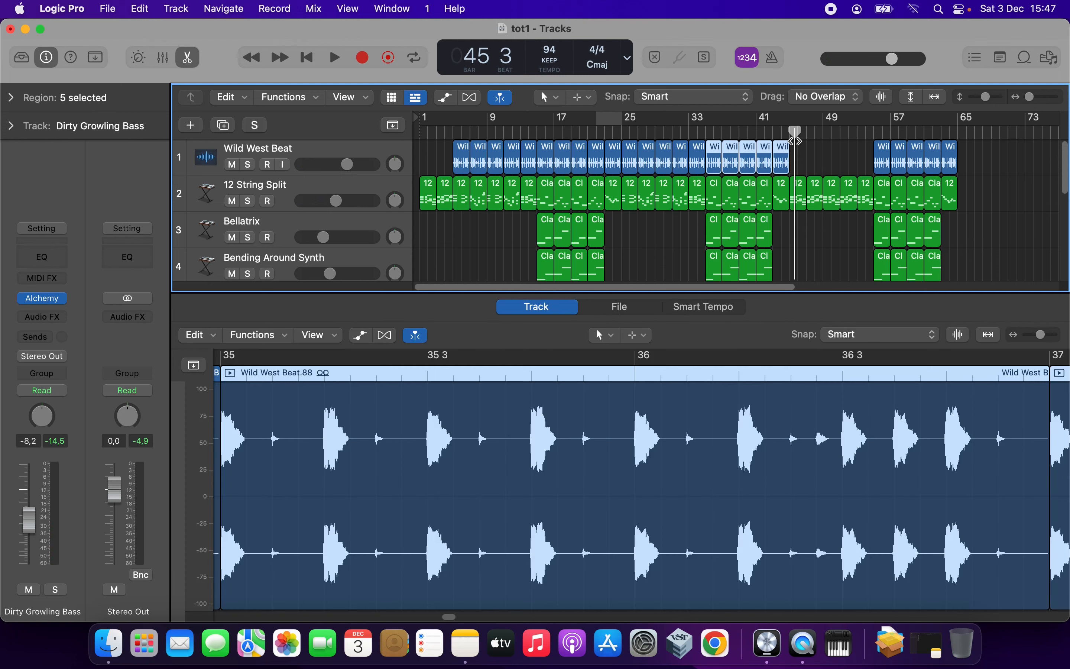
pyautogui.click(790, 131)
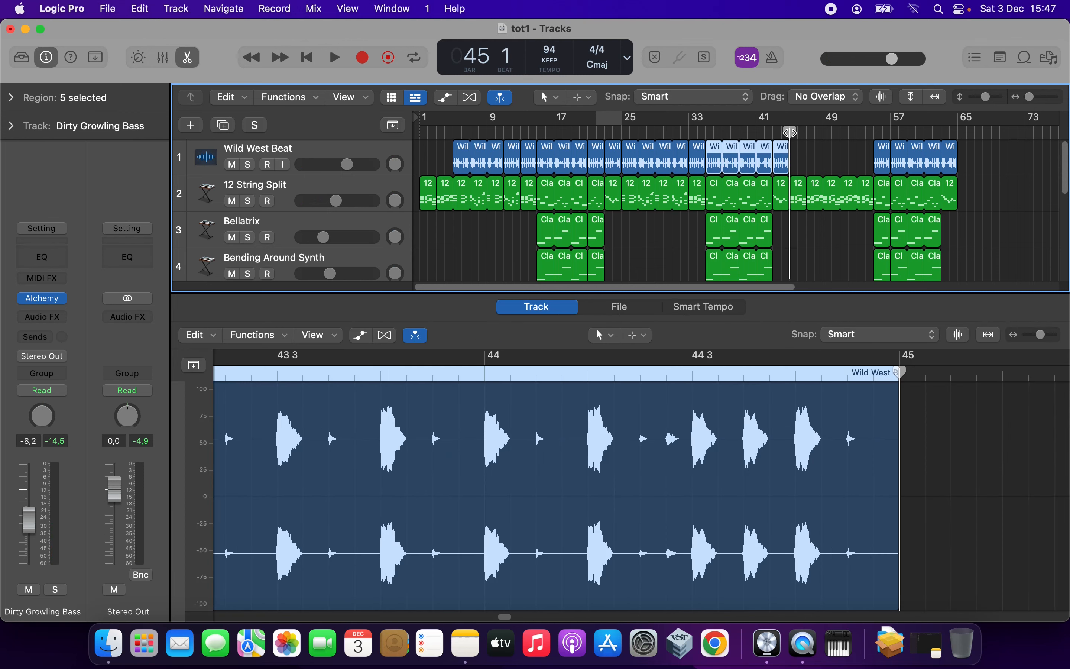
pyautogui.click(392, 156)
pyautogui.press('super+v')
pyautogui.click(771, 128)
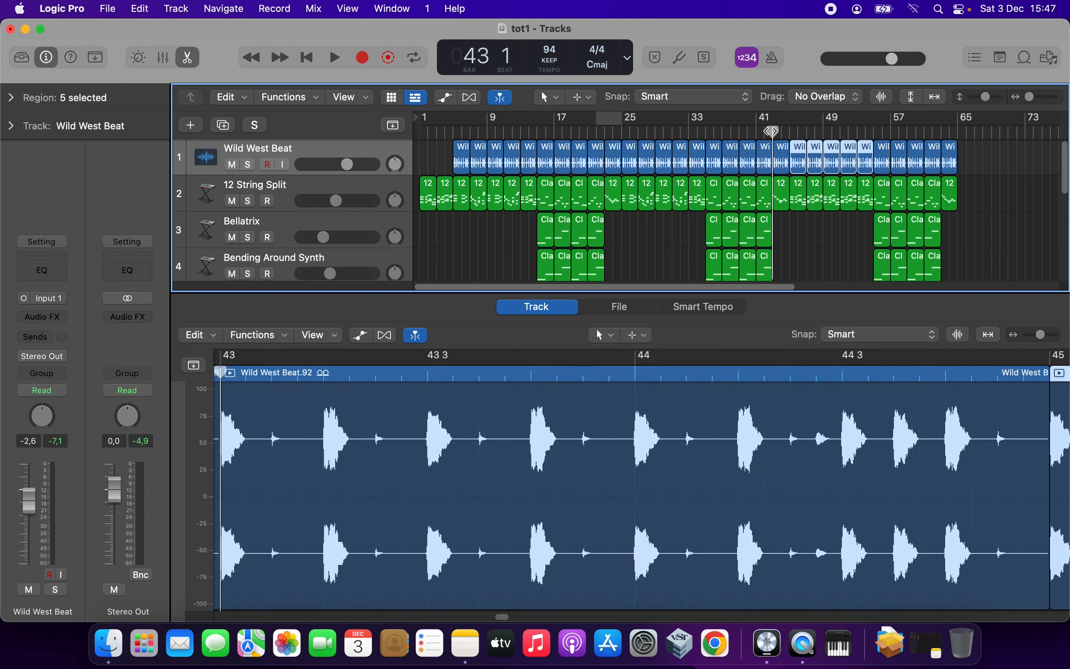
pyautogui.press('space')
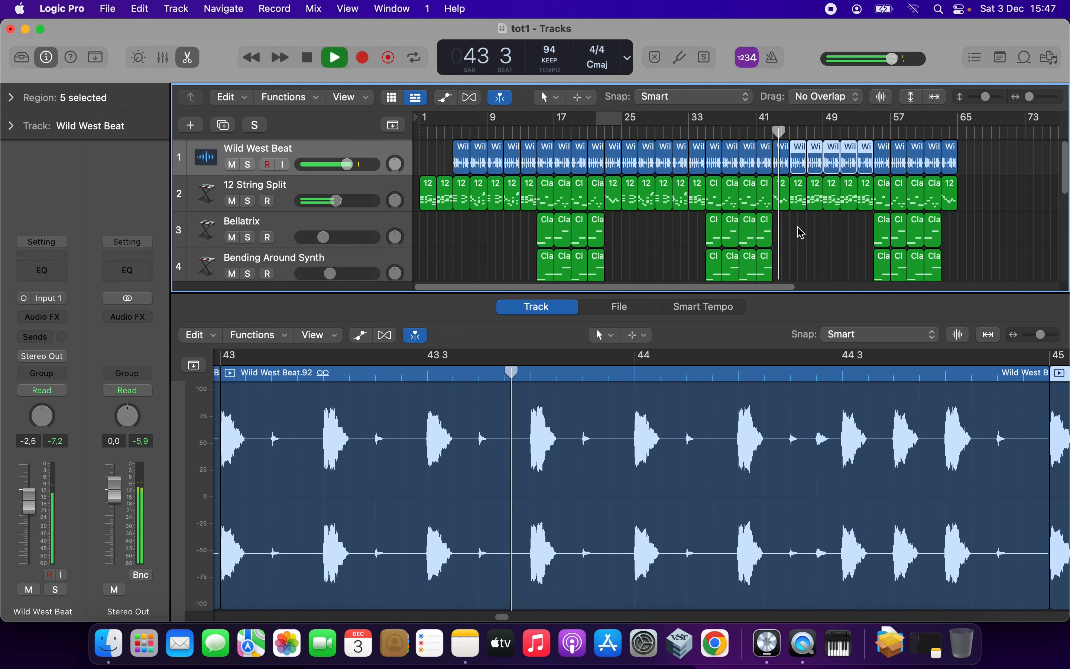
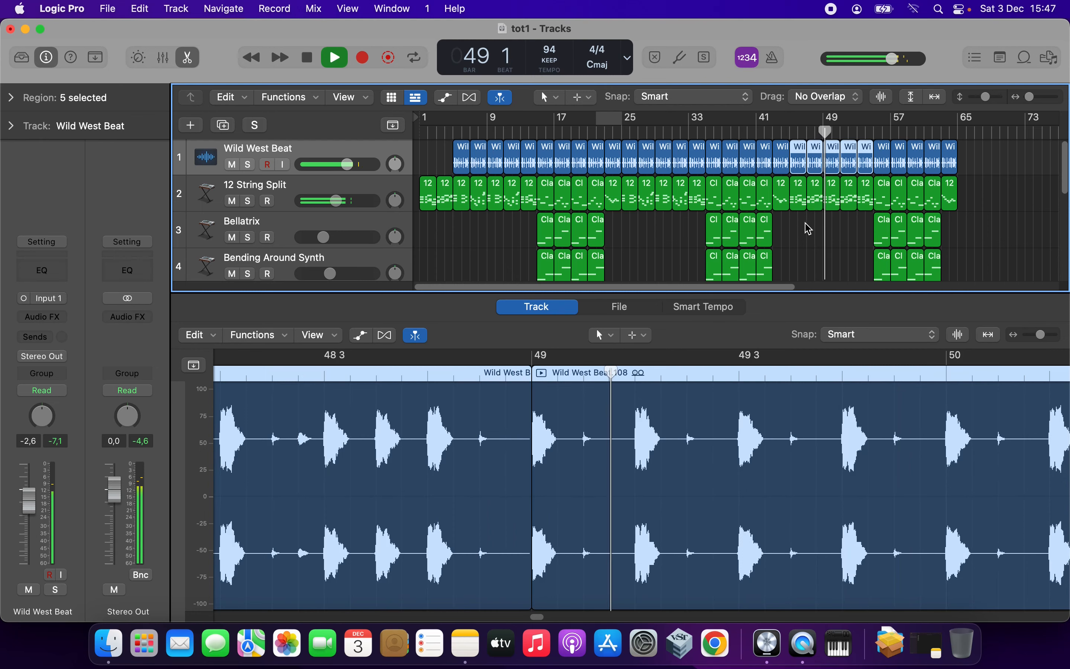
pyautogui.press('space')
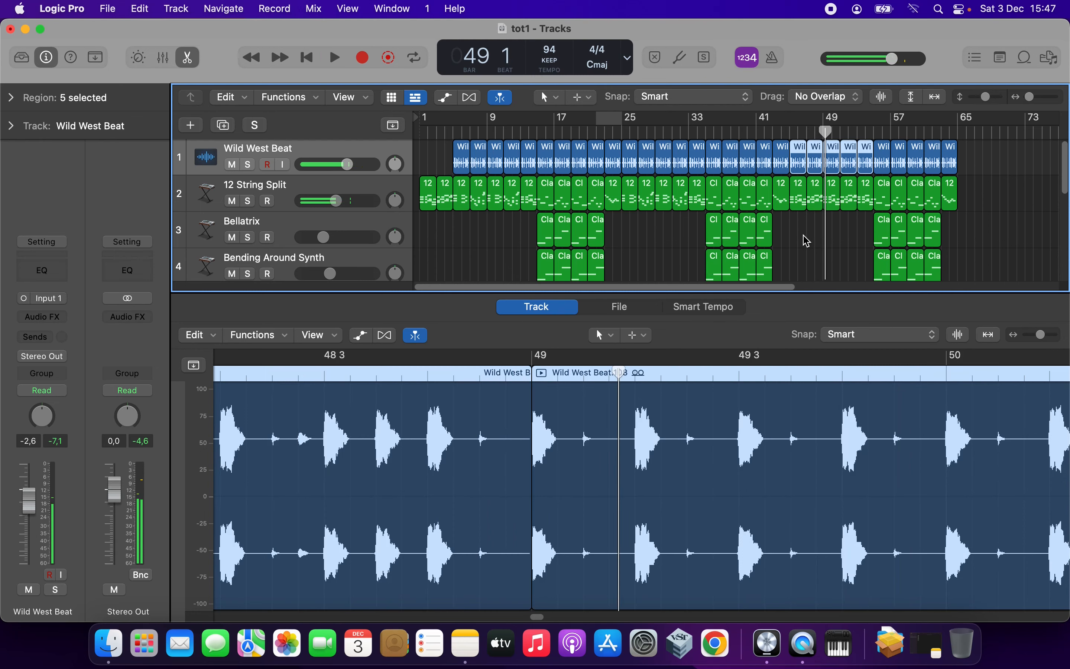
pyautogui.click(519, 230)
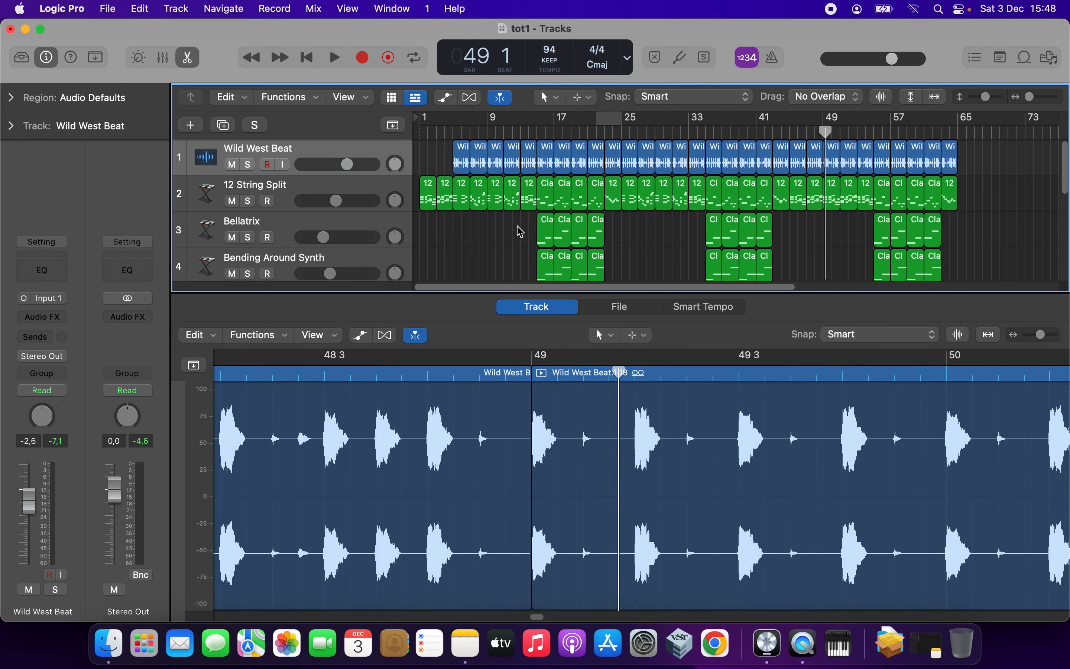
# Delete the Wild West Beat region at bar 13.
pyautogui.click(531, 152)
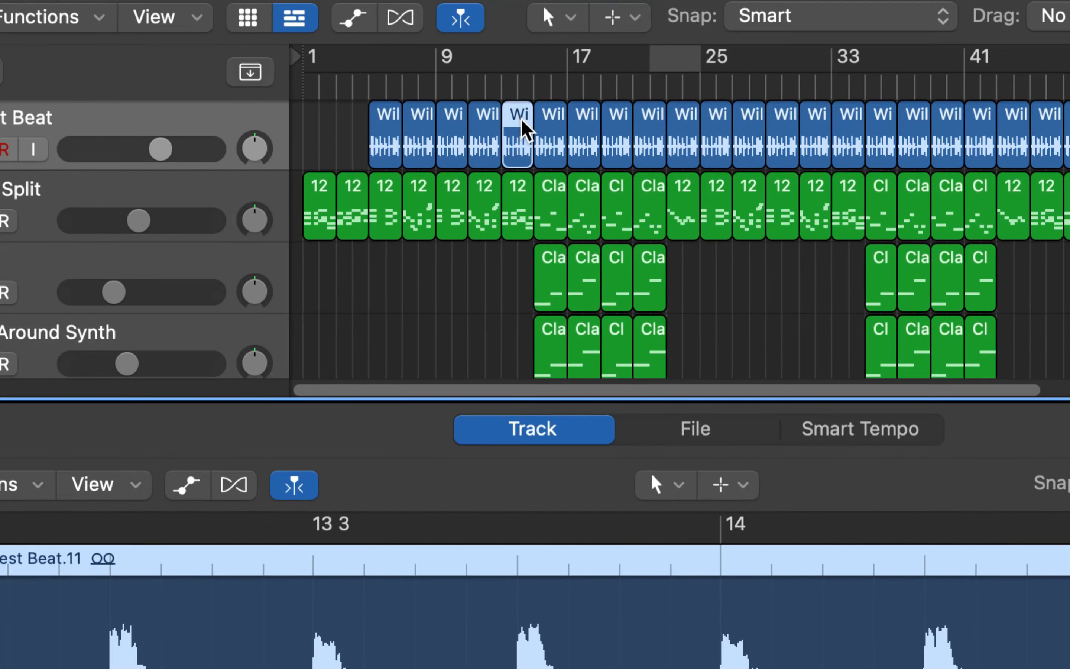
pyautogui.rightClick(522, 116)
pyautogui.click(524, 115)
pyautogui.rightClick(525, 123)
pyautogui.click(539, 130)
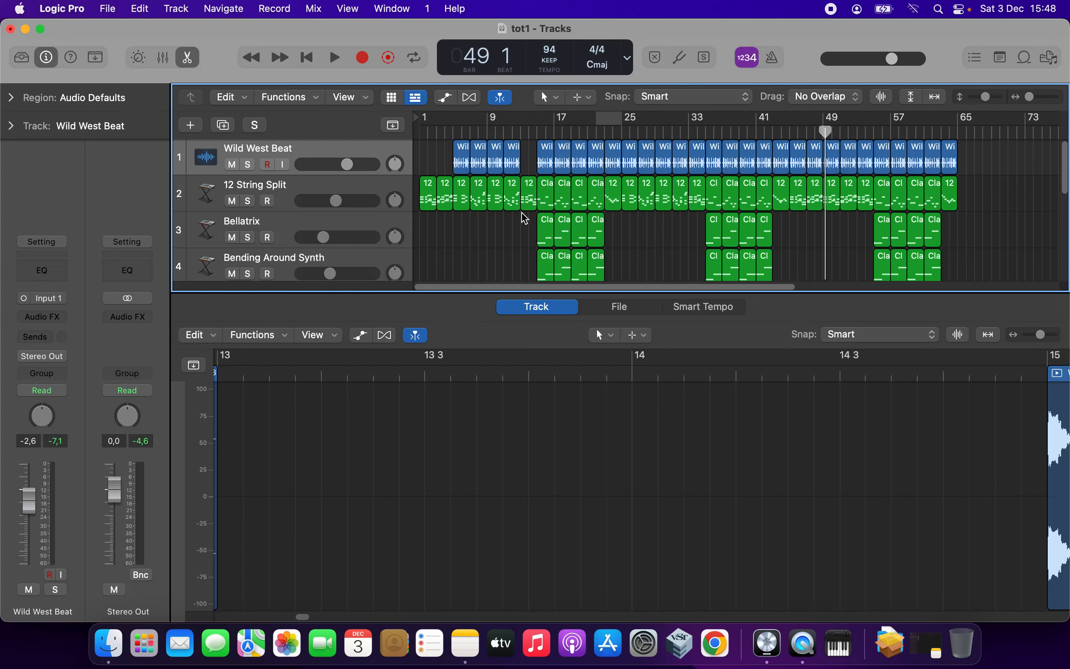
# Enlarge the Tracks area so that all eight tracks from Wild West Beat to Dirty Growling Bass are shown.
pyautogui.scroll(-3, 526, 221)
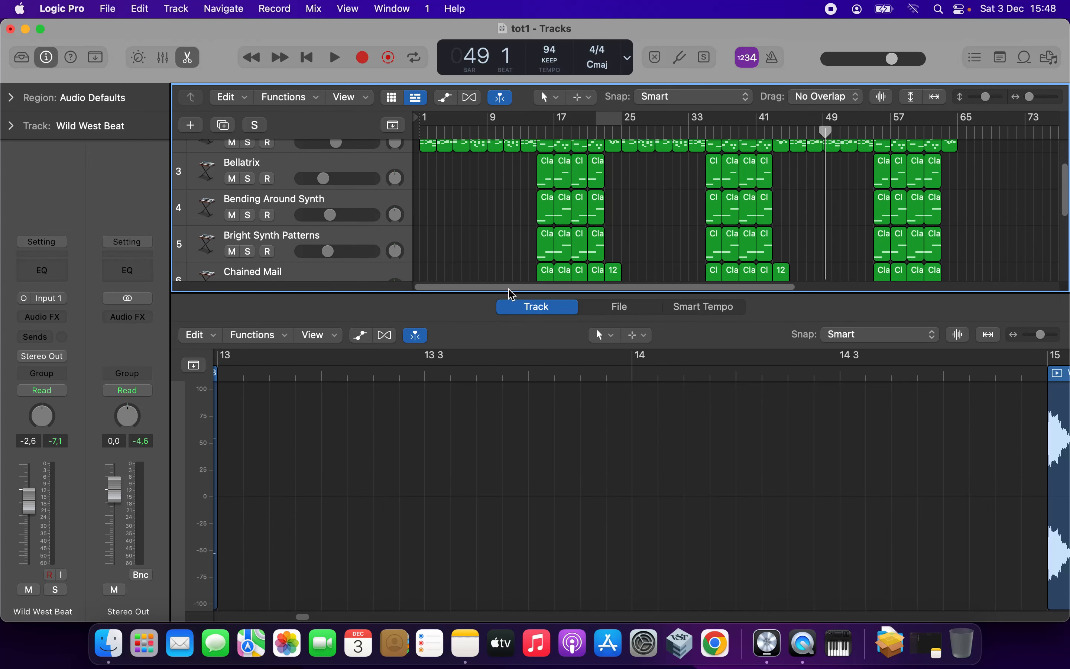
pyautogui.moveTo(504, 289); pyautogui.dragTo(526, 536)
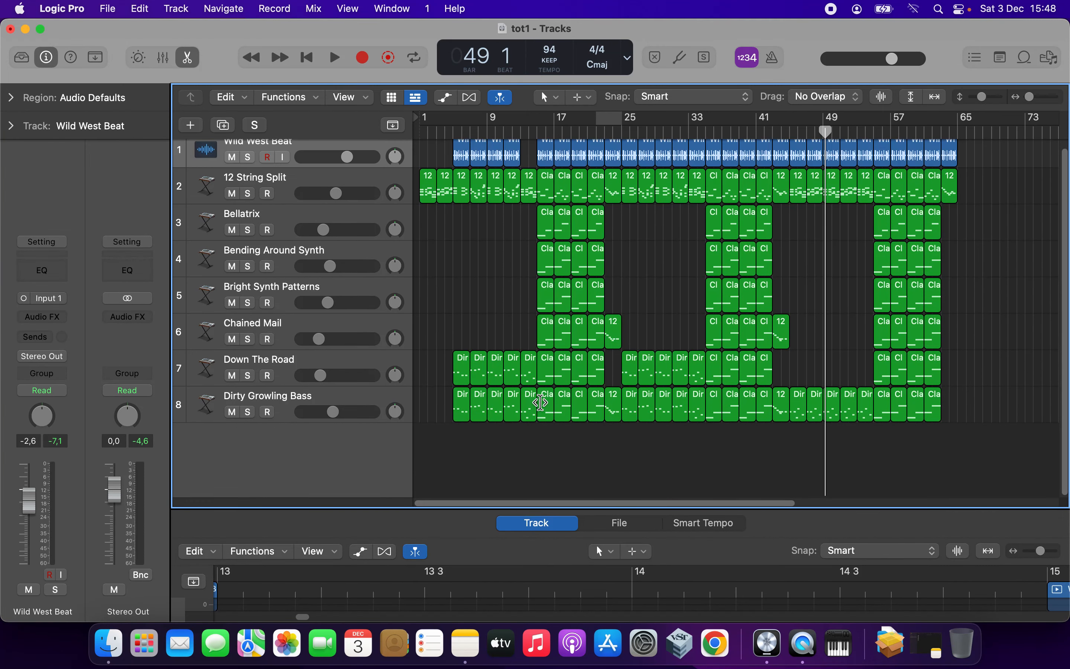
pyautogui.scroll(1, 540, 401)
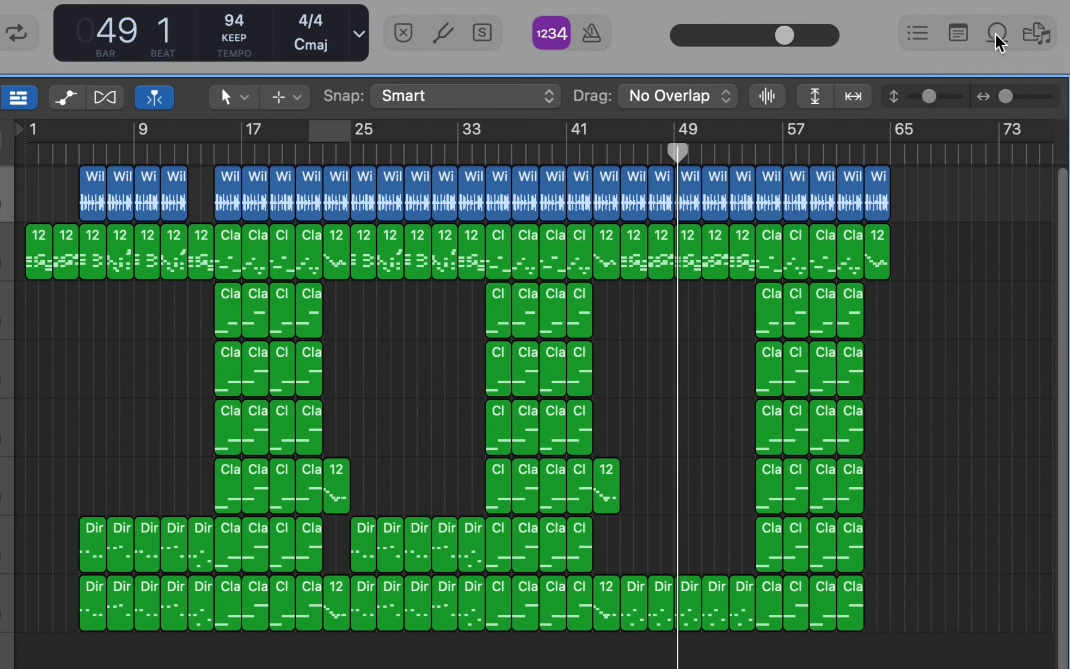
# Open the Loop Browser and look through the All Drums loops from the start of the list, auditioning Chronograph Set and Clock Sync beats.
pyautogui.click(1024, 57)
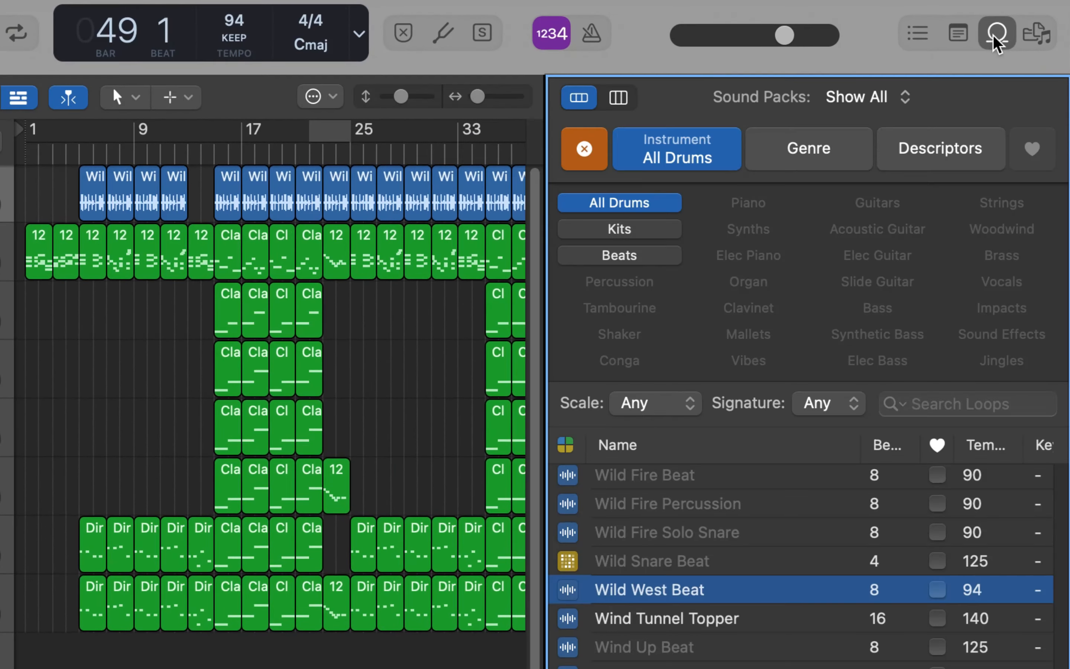
pyautogui.scroll(2, 713, 654)
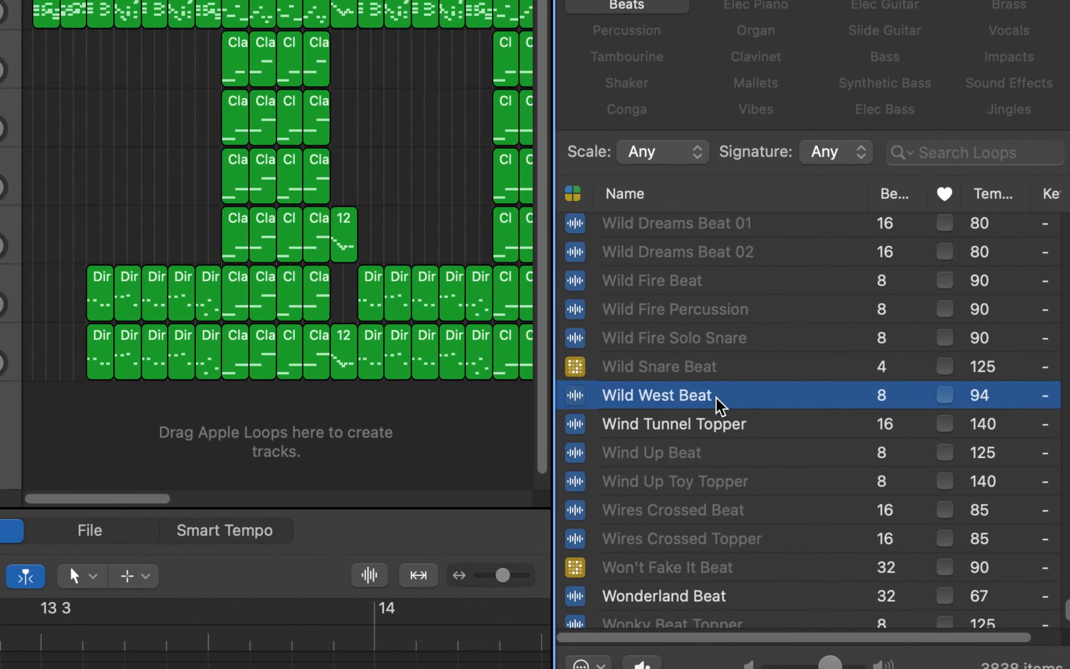
pyautogui.moveTo(1066, 611); pyautogui.dragTo(1061, 204)
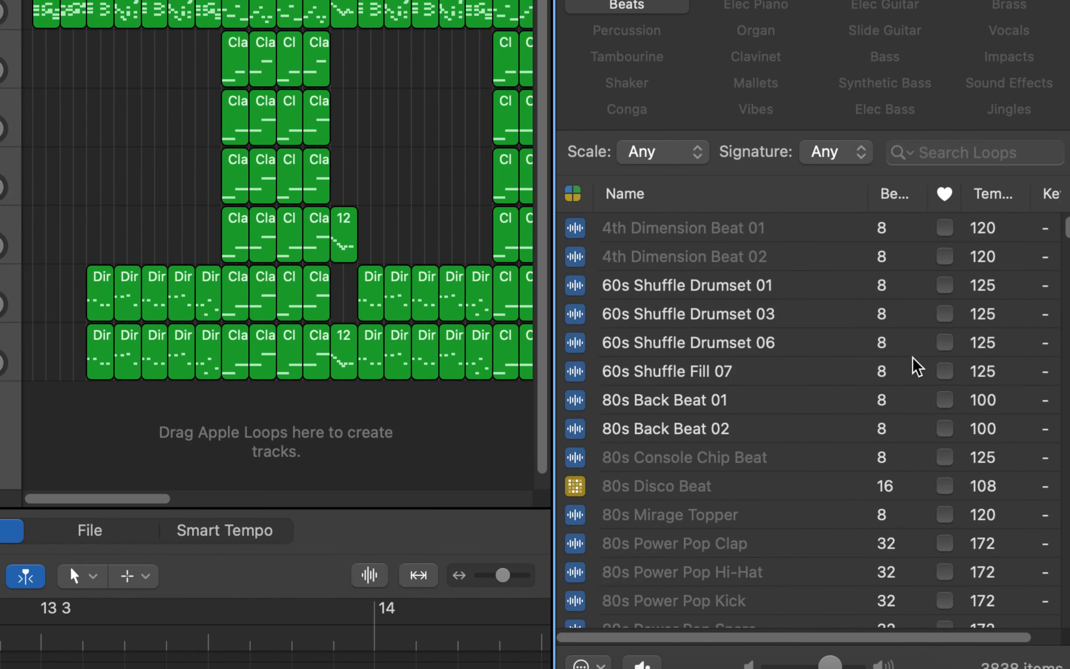
pyautogui.scroll(-20, 913, 357)
pyautogui.scroll(-20, 913, 360)
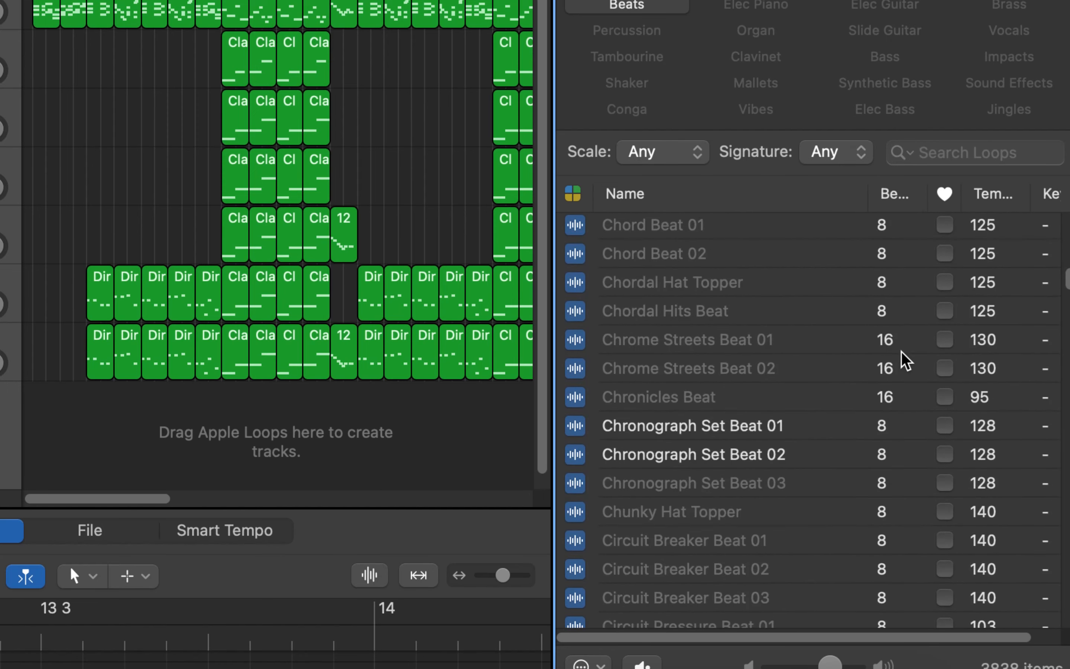
pyautogui.click(778, 414)
pyautogui.scroll(-20, 796, 478)
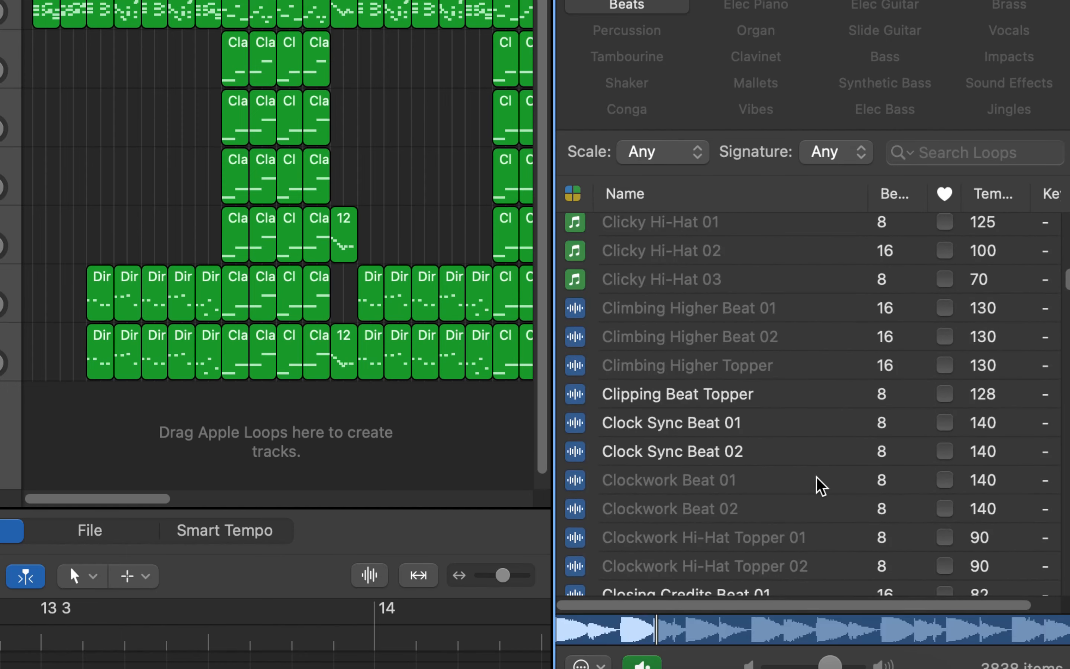
pyautogui.click(671, 449)
pyautogui.scroll(-10, 754, 478)
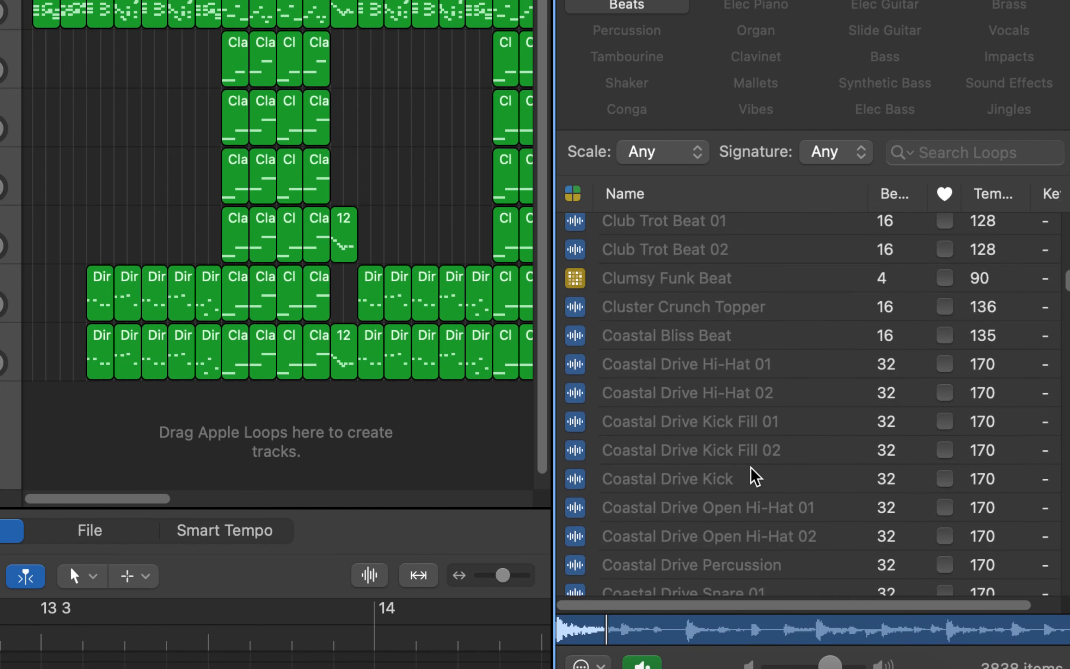
pyautogui.scroll(2, 710, 327)
pyautogui.scroll(-8, 706, 323)
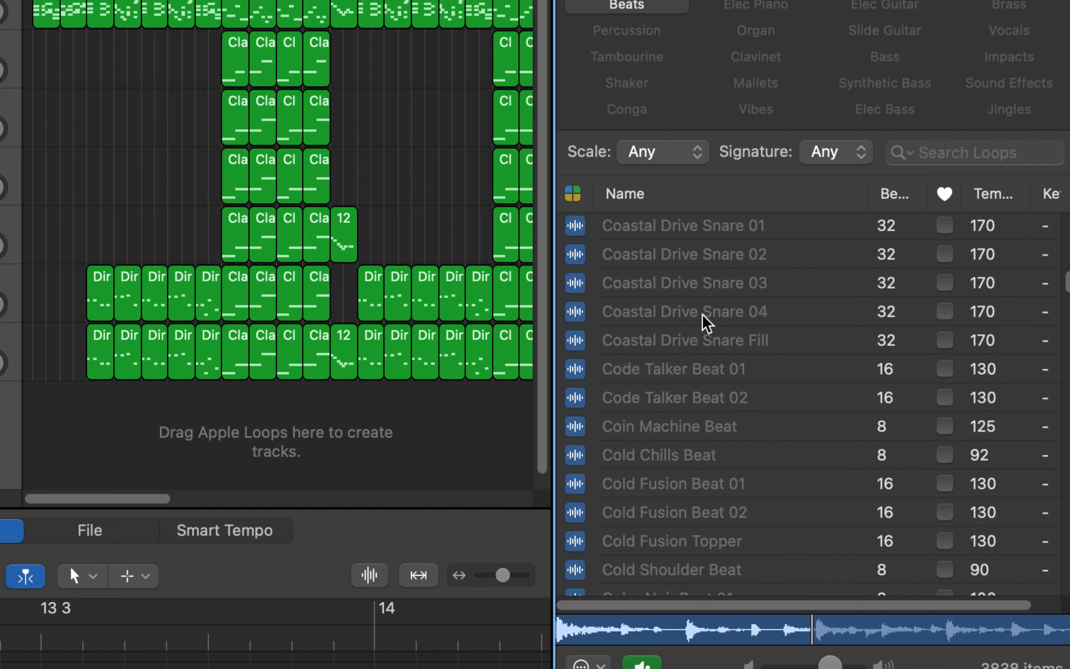
pyautogui.scroll(-20, 706, 323)
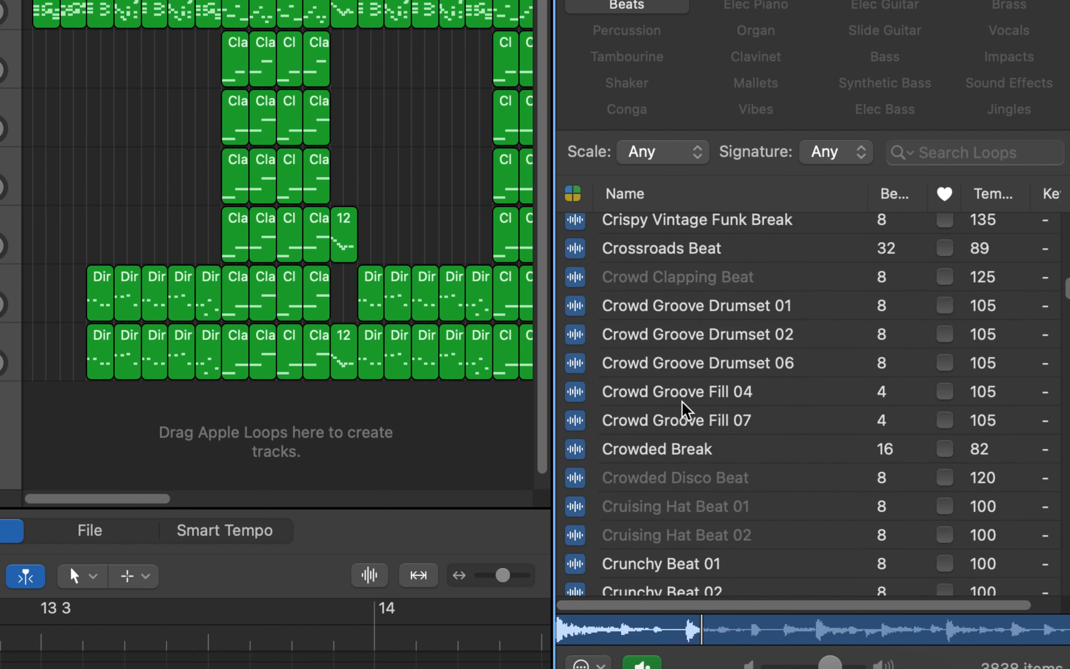
# Audition Crowded Break, add it at bar 13 on a new track below Dirty Growling Bass and shorten it to two bars.
pyautogui.click(668, 449)
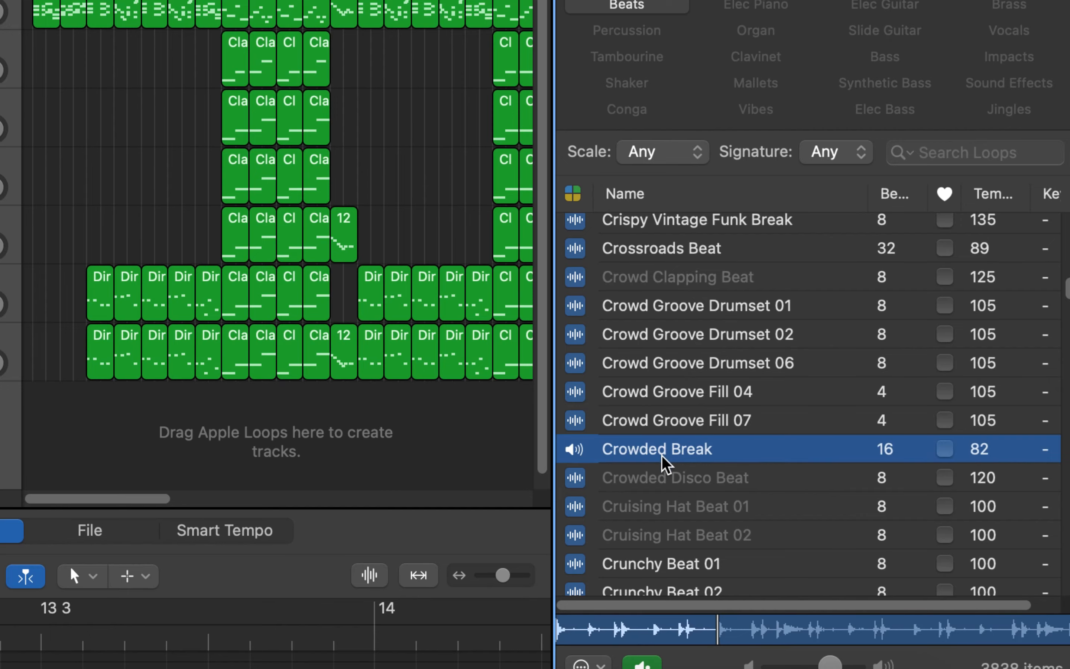
pyautogui.moveTo(666, 458); pyautogui.dragTo(196, 437)
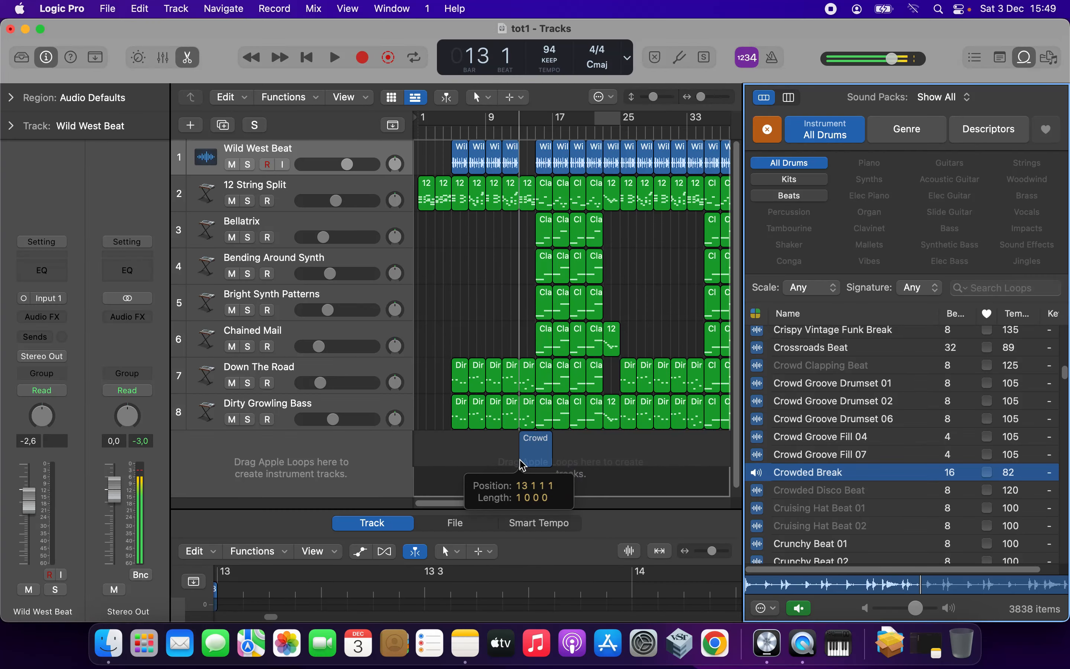
pyautogui.moveTo(521, 464)
pyautogui.mouseDown()
pyautogui.moveTo(527, 444)
pyautogui.moveTo(538, 455)
pyautogui.moveTo(528, 442)
pyautogui.mouseUp()
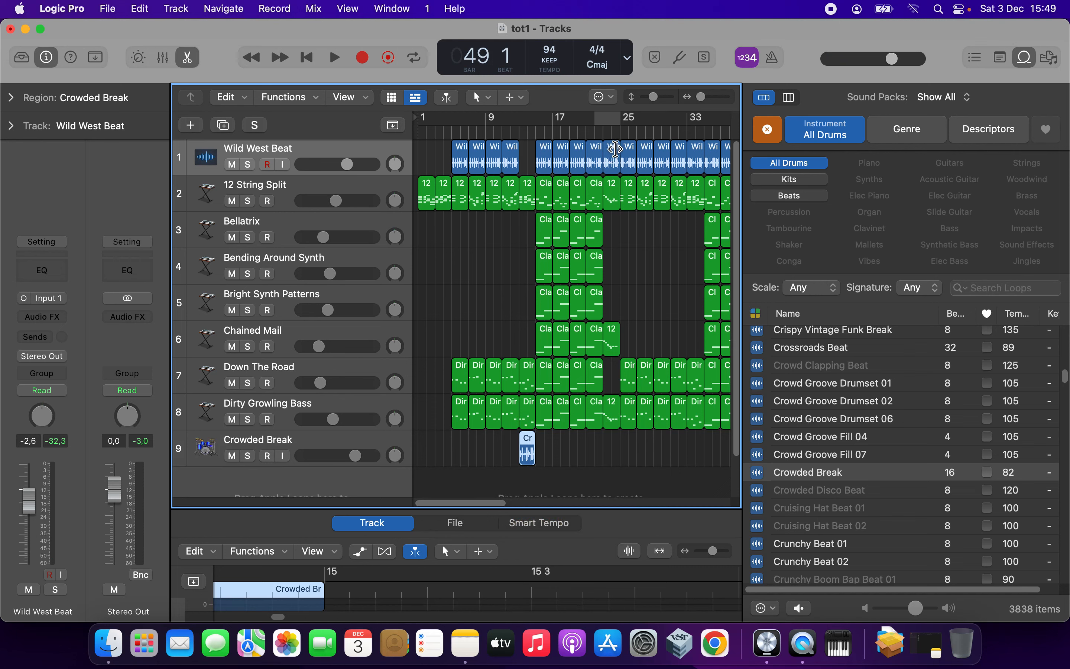
# Delete the Wild West Beat region at bar 23.
pyautogui.click(613, 152)
pyautogui.rightClick(612, 153)
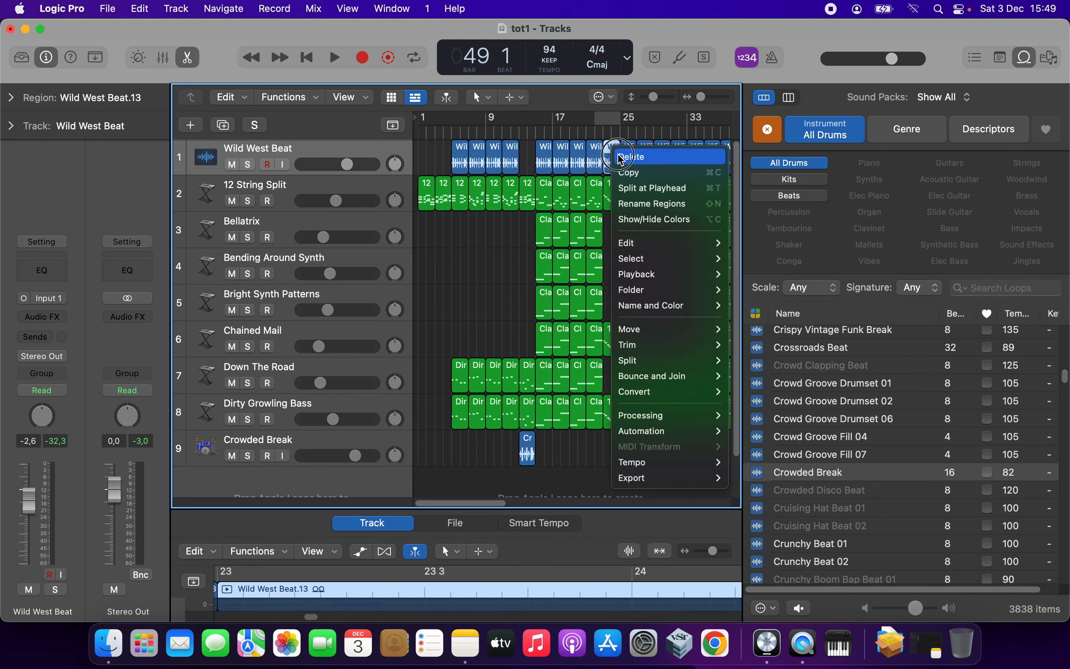
pyautogui.click(619, 158)
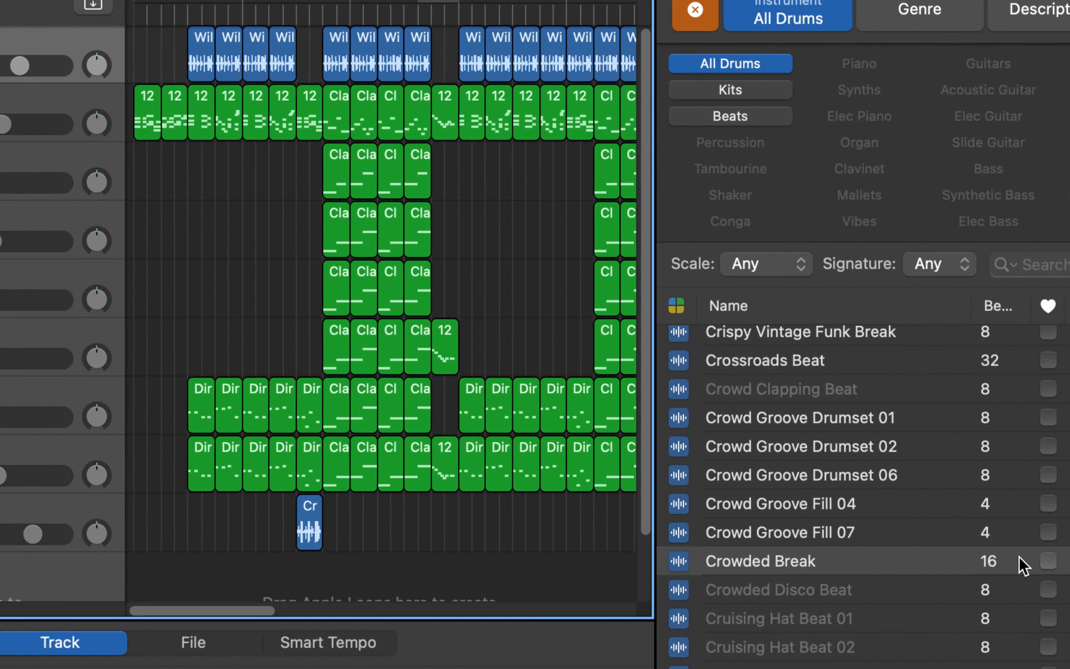
# Look through the drum loops from Crowded Break back towards the Big Room loops, auditioning Brush Train Drumset 15.
pyautogui.scroll(10, 862, 561)
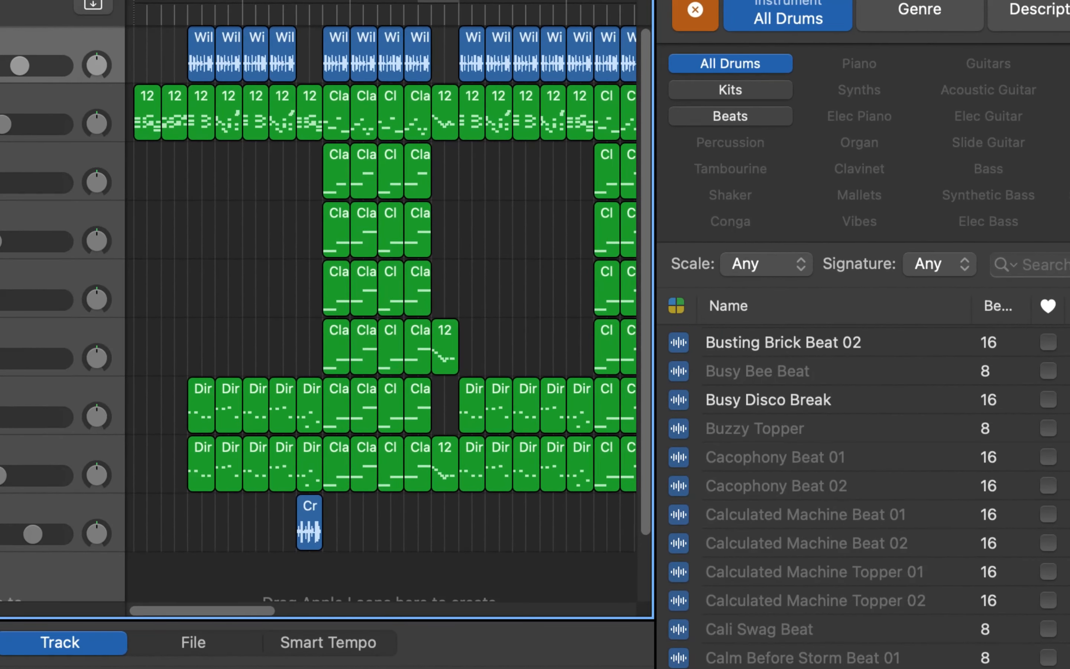
pyautogui.click(807, 458)
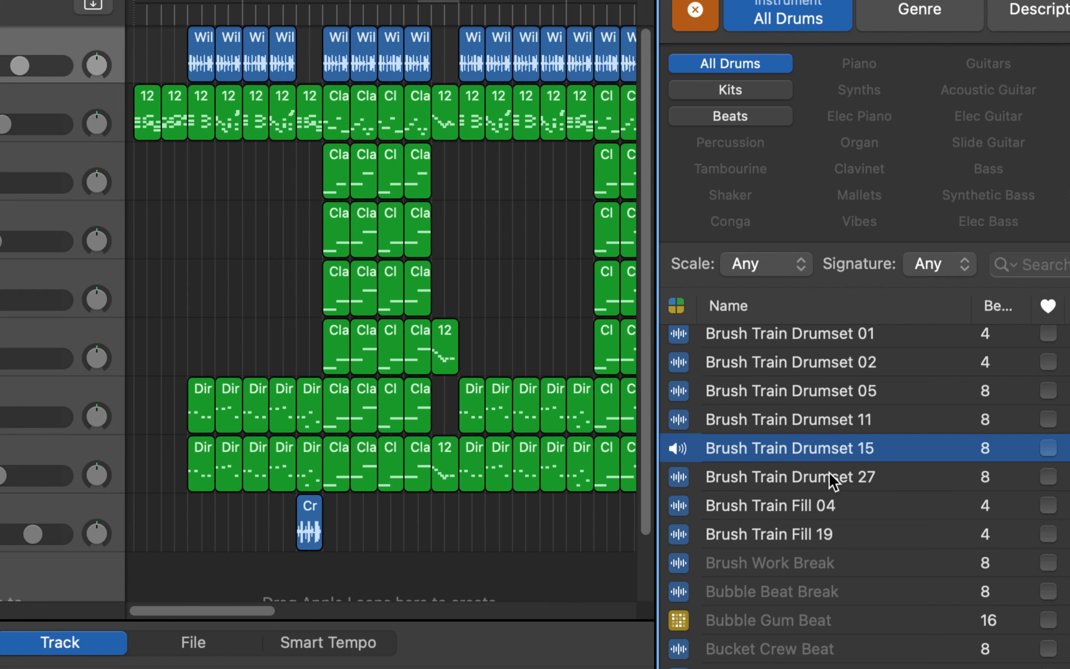
pyautogui.scroll(5, 833, 477)
pyautogui.scroll(-5, 838, 487)
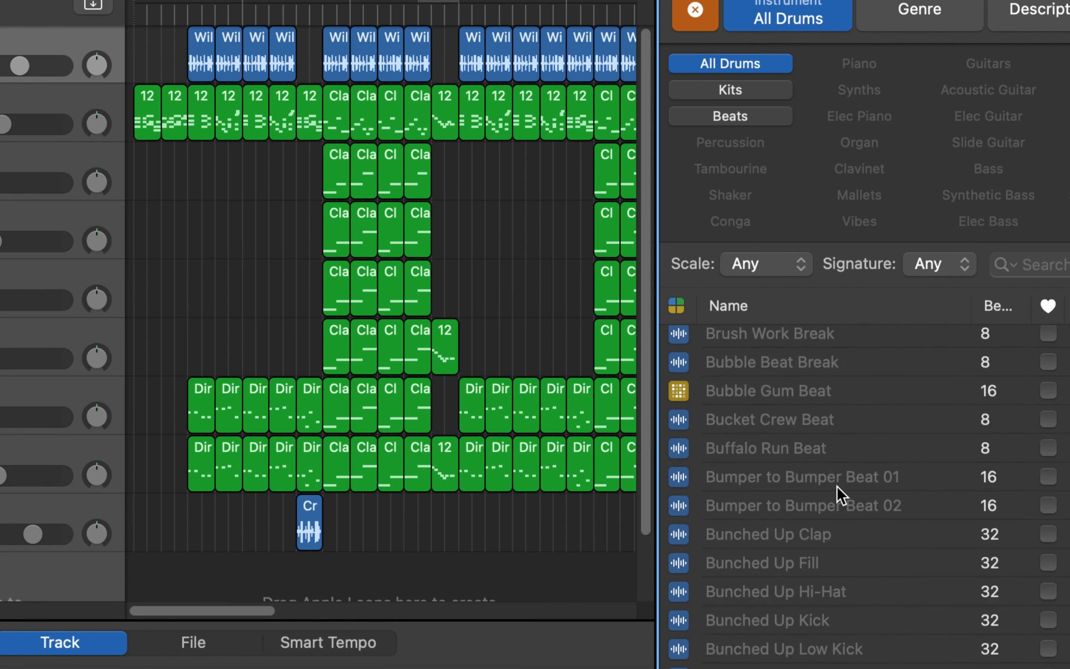
pyautogui.scroll(3, 837, 486)
pyautogui.scroll(5, 837, 486)
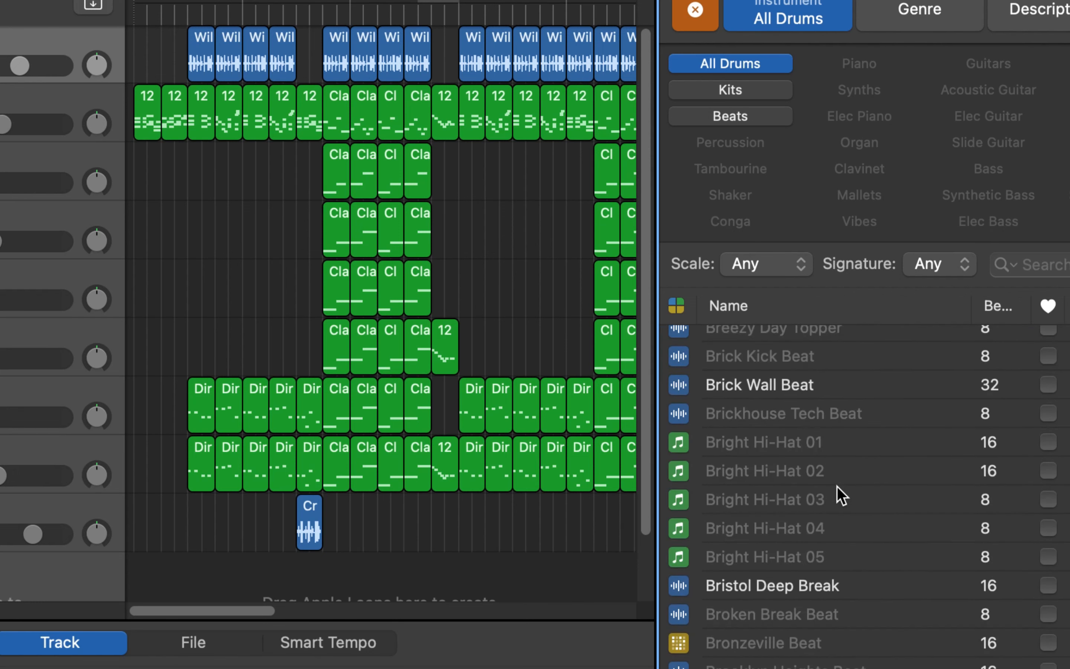
pyautogui.scroll(3, 837, 486)
pyautogui.scroll(-1, 837, 486)
pyautogui.scroll(-3, 837, 487)
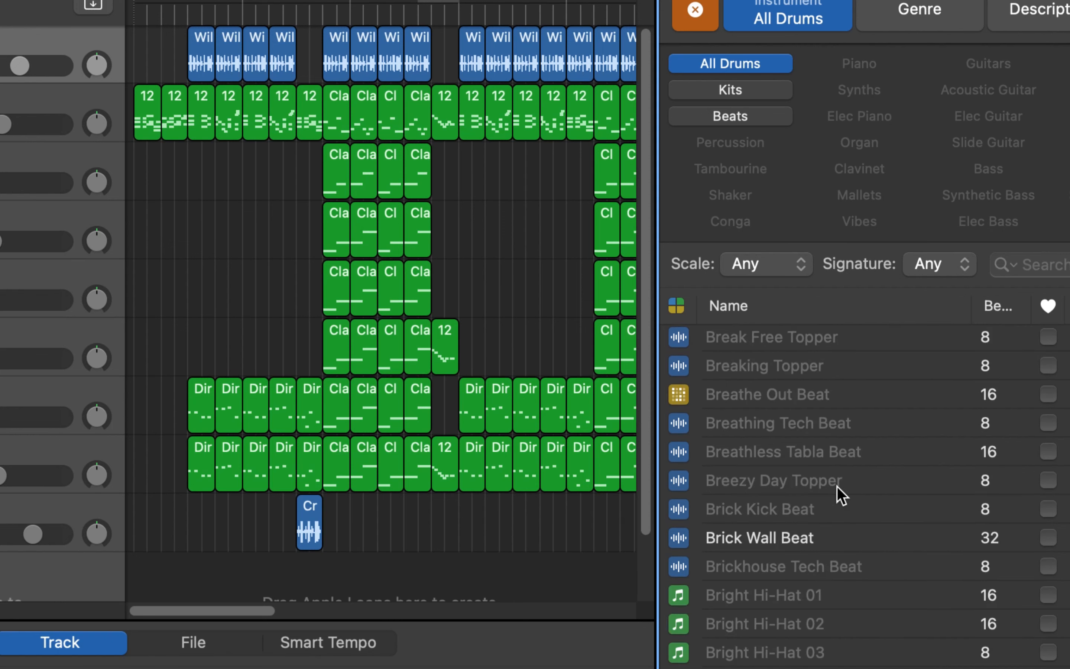
pyautogui.scroll(10, 837, 487)
pyautogui.scroll(15, 837, 487)
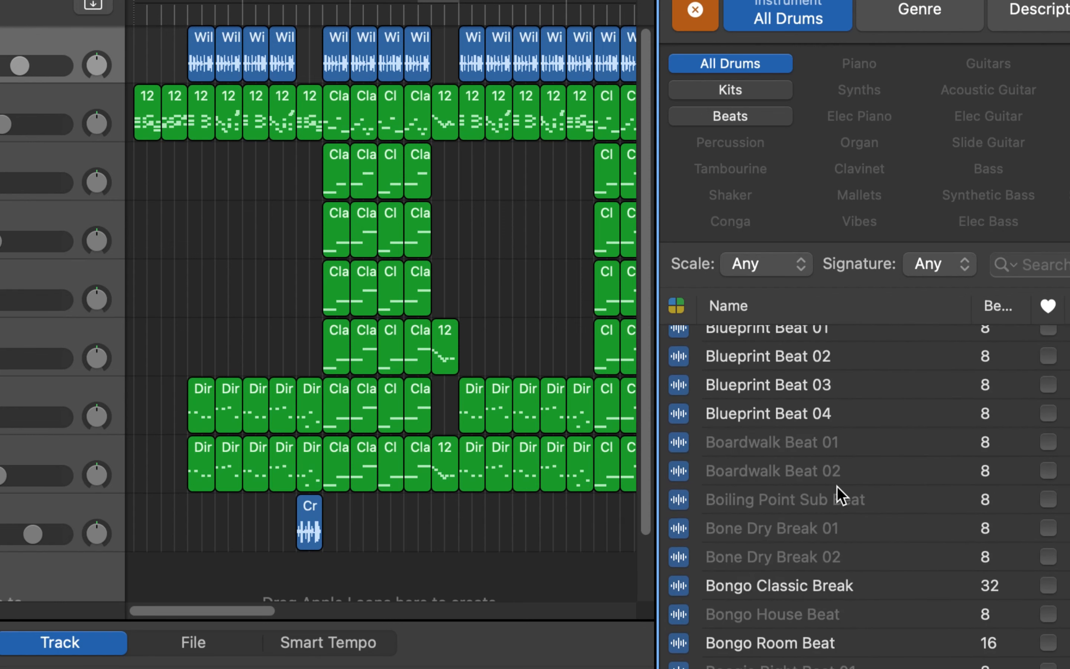
pyautogui.scroll(-4, 824, 488)
pyautogui.scroll(12, 843, 551)
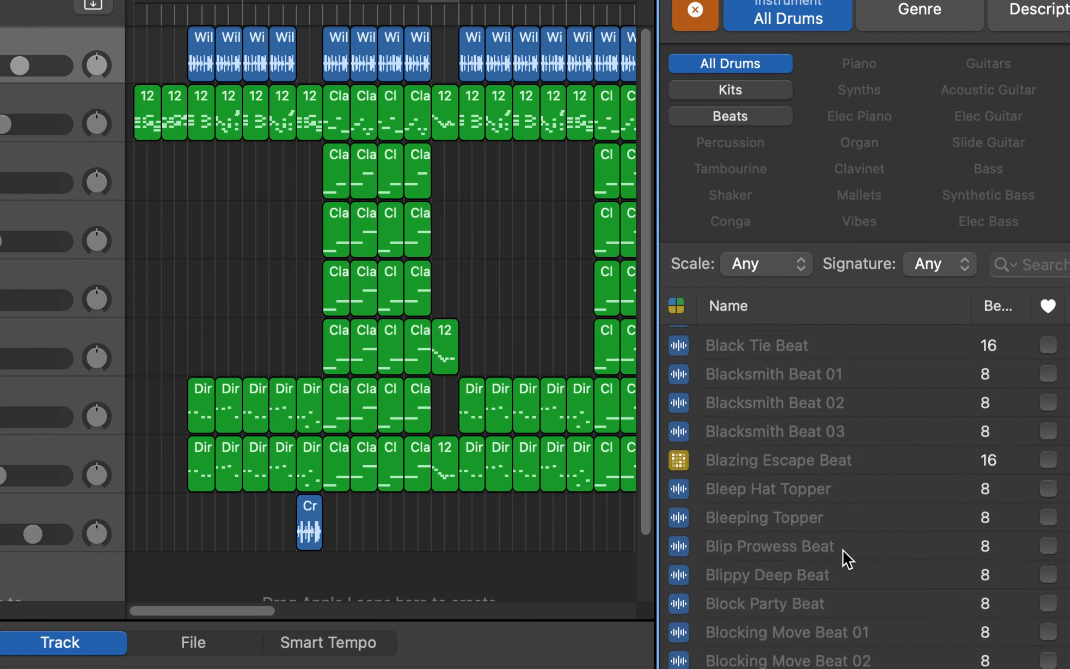
pyautogui.scroll(-3, 843, 549)
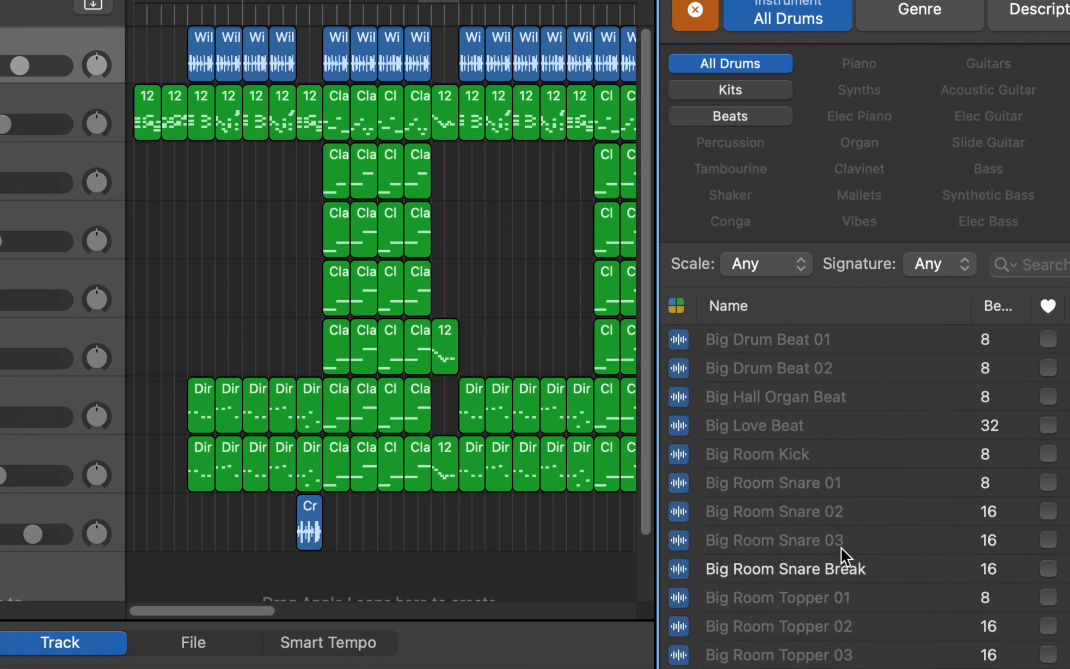
# Place the Big Room Snare Break loop at bar 23 on the Crowded Break track, close the Loop Browser and shorten the region to two bars.
pyautogui.click(816, 567)
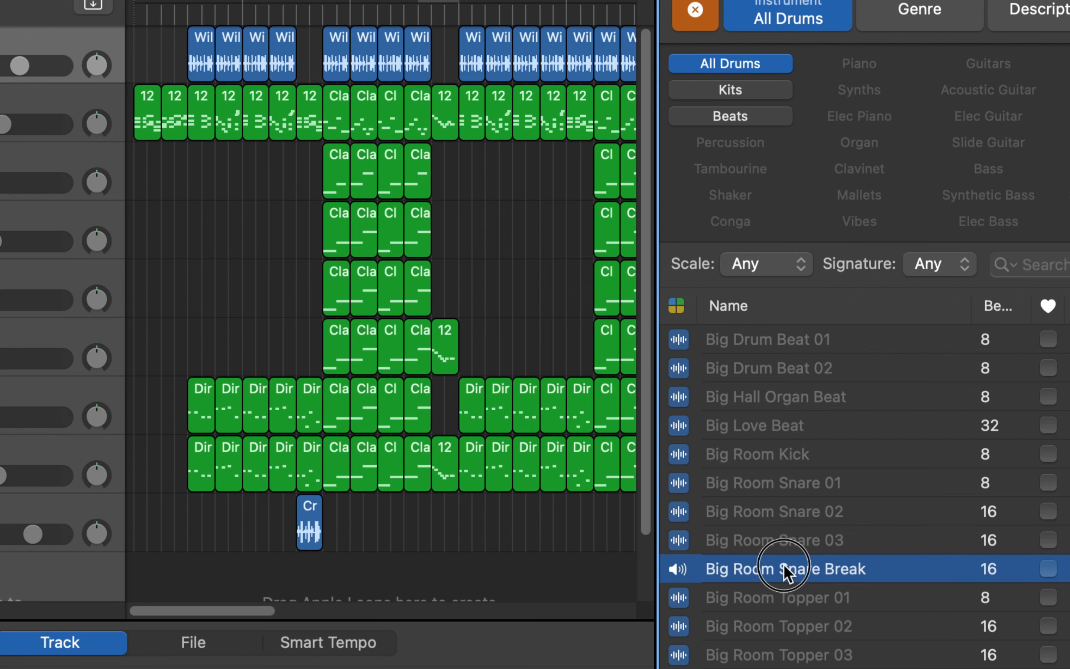
pyautogui.moveTo(784, 565); pyautogui.dragTo(435, 535)
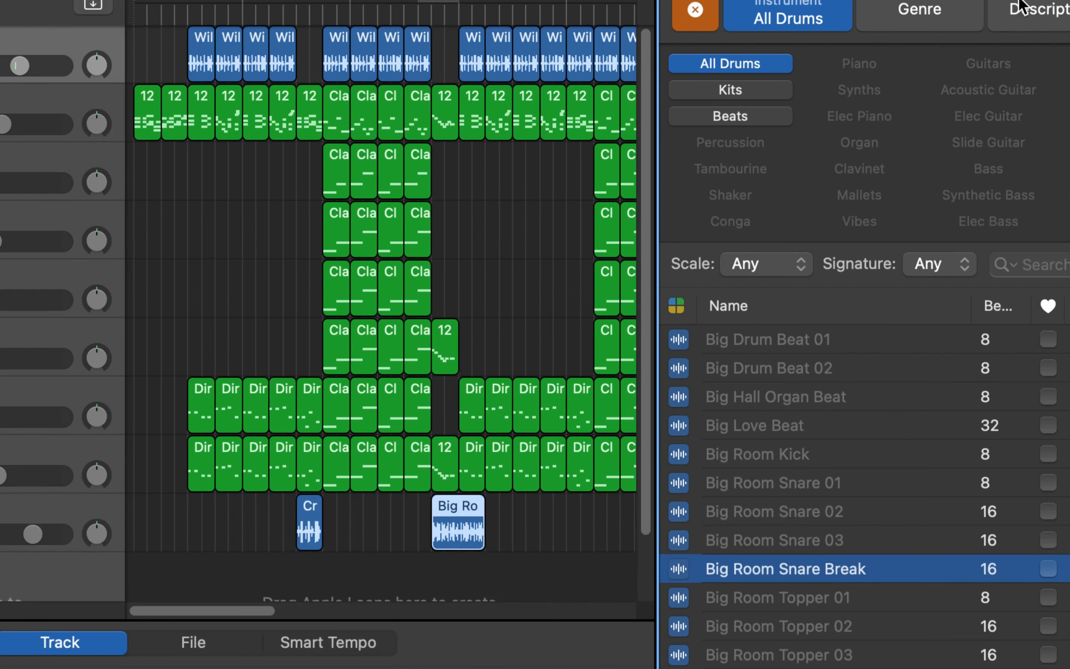
pyautogui.press('o')
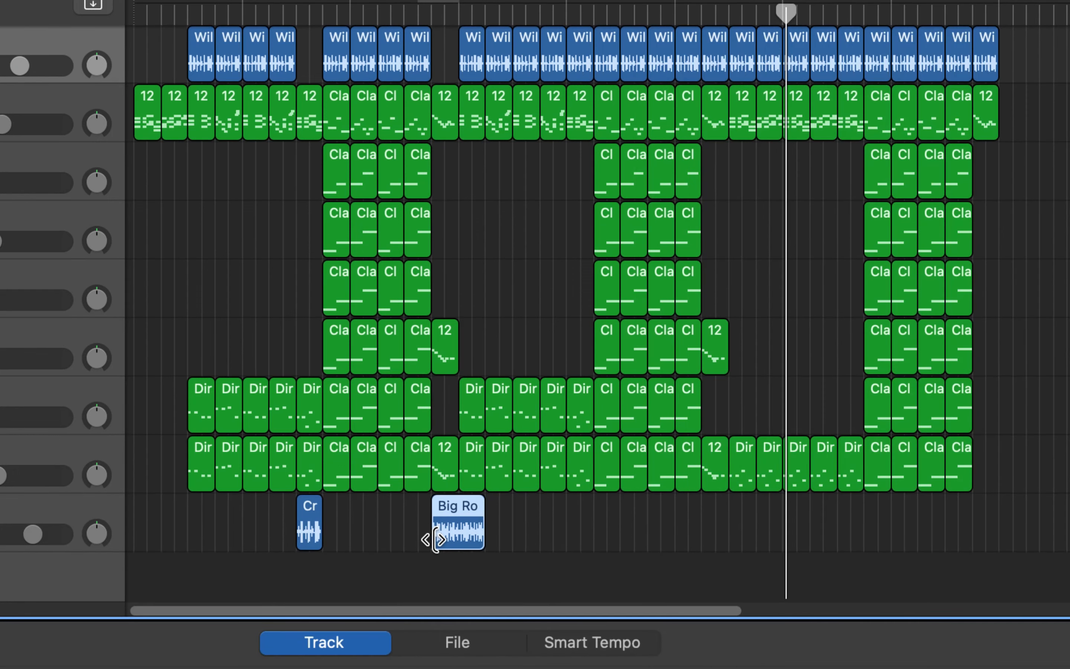
pyautogui.moveTo(436, 538); pyautogui.dragTo(445, 509)
pyautogui.click(471, 509)
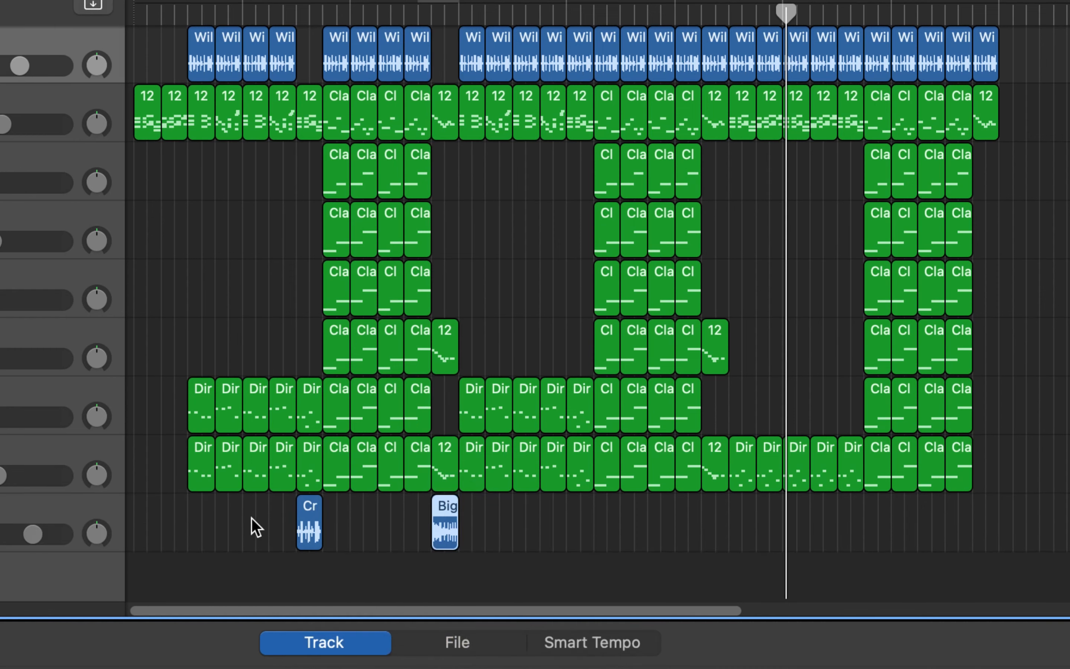
# Lower the Crowded Break track's volume to about -5.2 dB and play the passages leading into bars 15 and 25.
pyautogui.moveTo(356, 455); pyautogui.dragTo(326, 462)
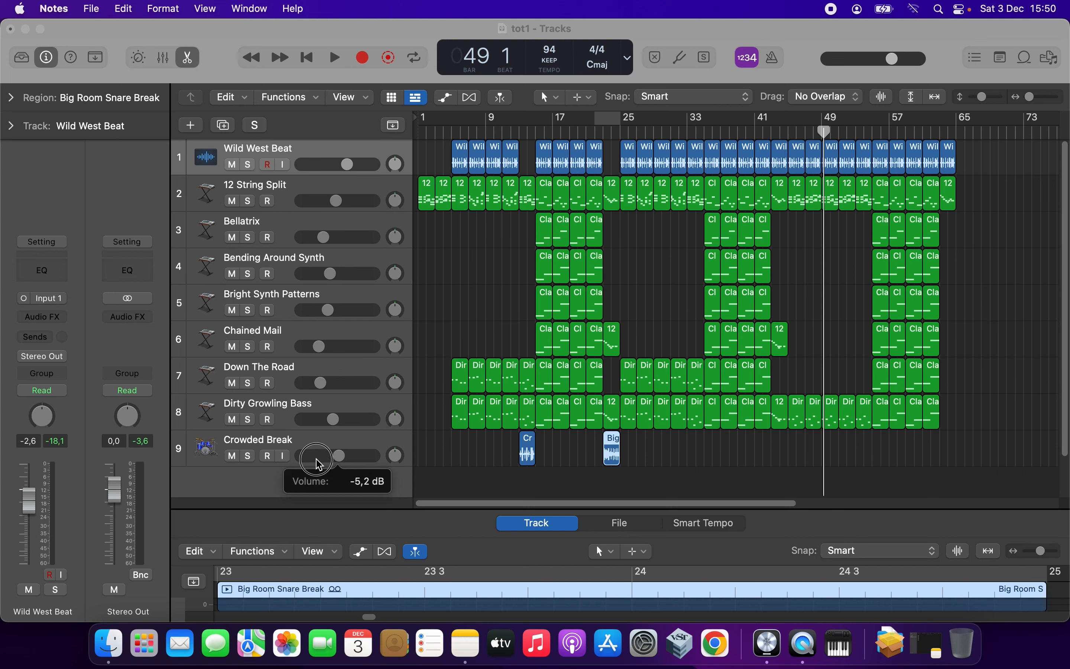
pyautogui.click(317, 462)
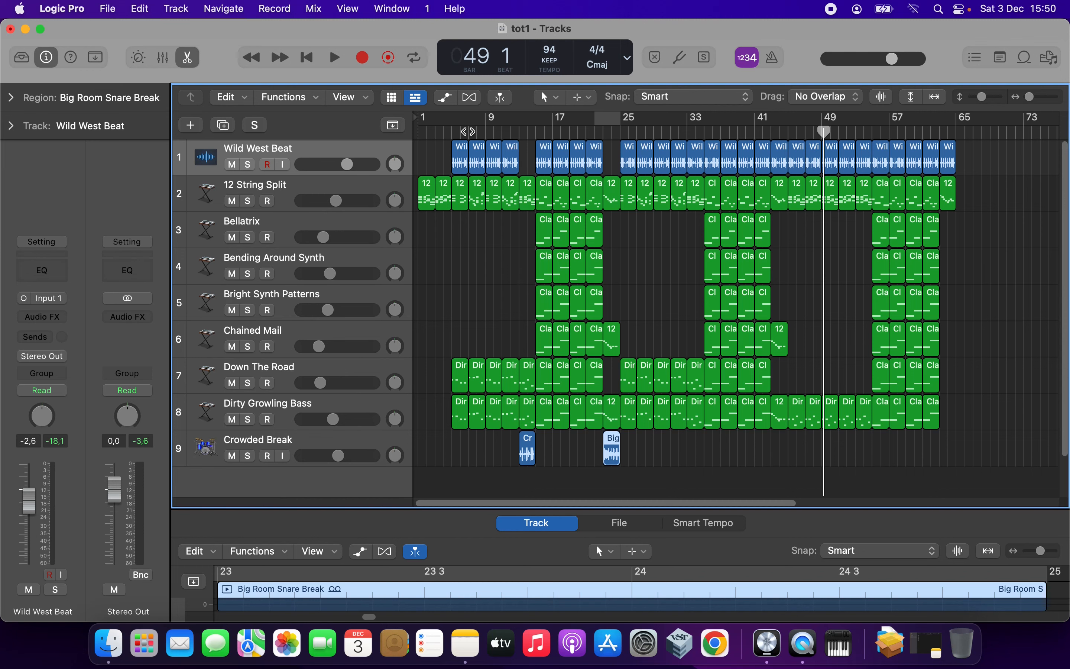
pyautogui.click(514, 134)
pyautogui.press('space')
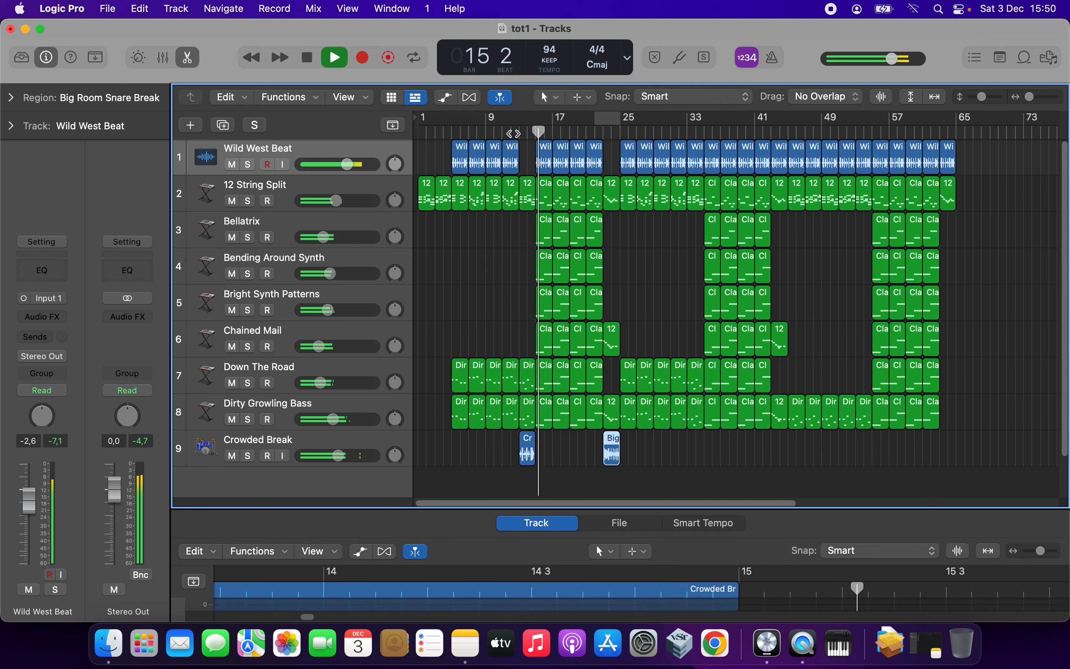
pyautogui.press('space')
pyautogui.click(585, 132)
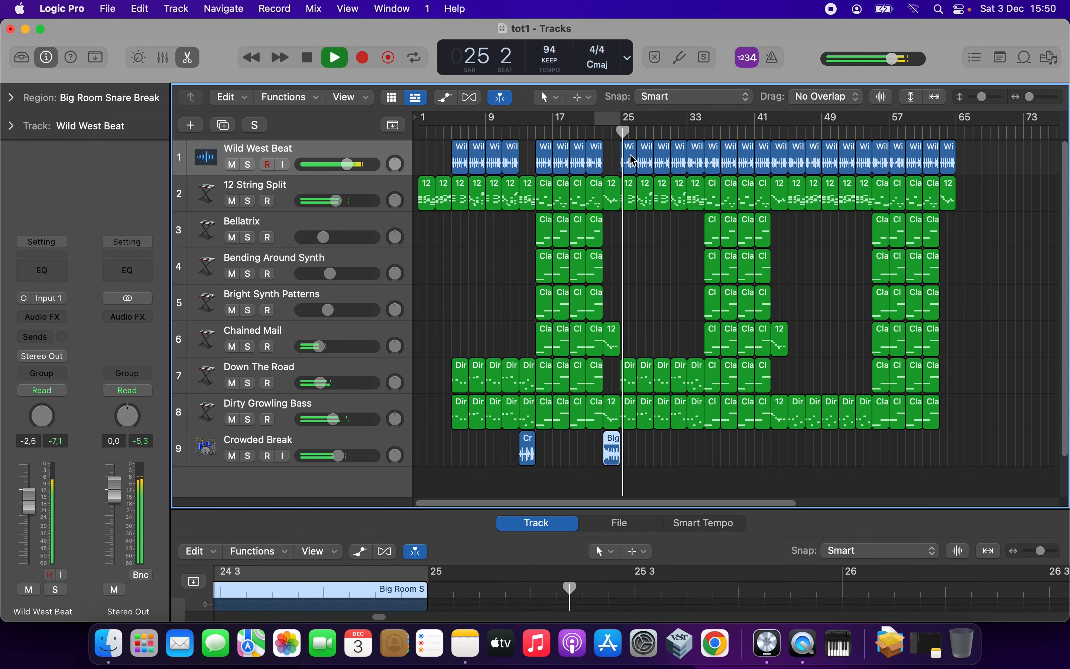
pyautogui.press('space')
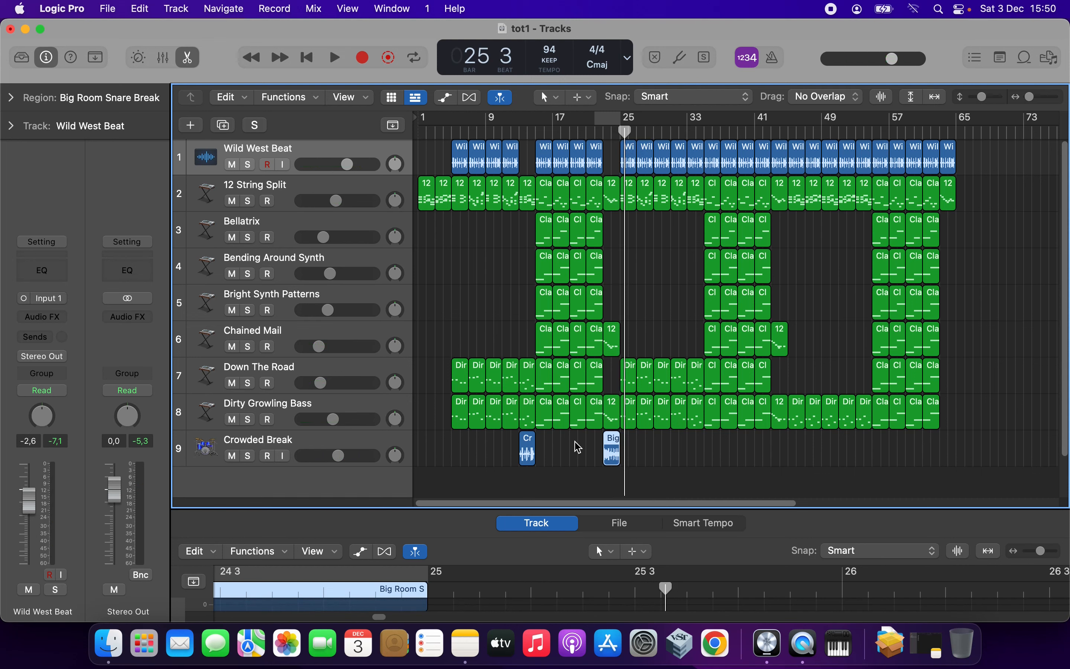
# Copy both drum break regions on the Crowded Break track and paste the pair at bars 33 and 53.
pyautogui.moveTo(491, 444); pyautogui.dragTo(652, 462)
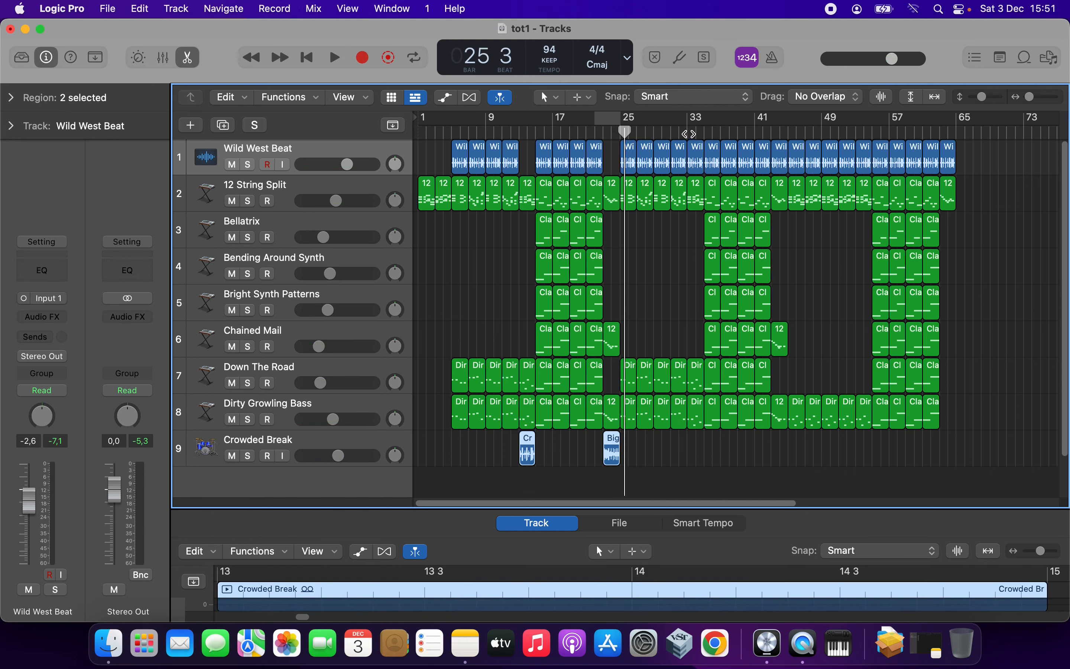
pyautogui.click(687, 131)
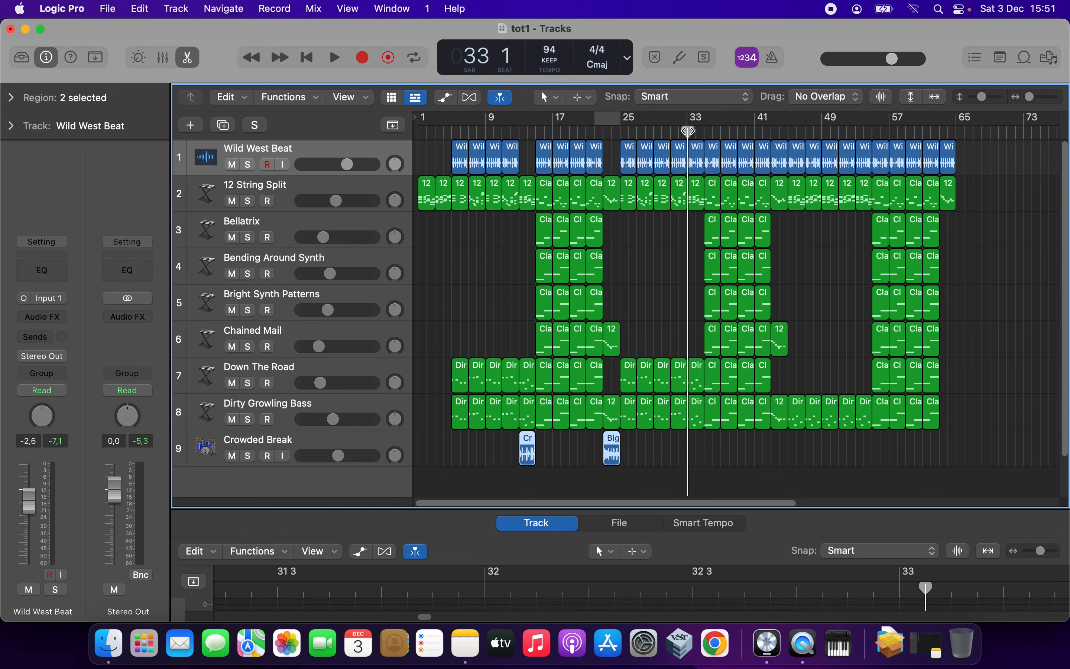
pyautogui.click(364, 448)
pyautogui.press('super+v')
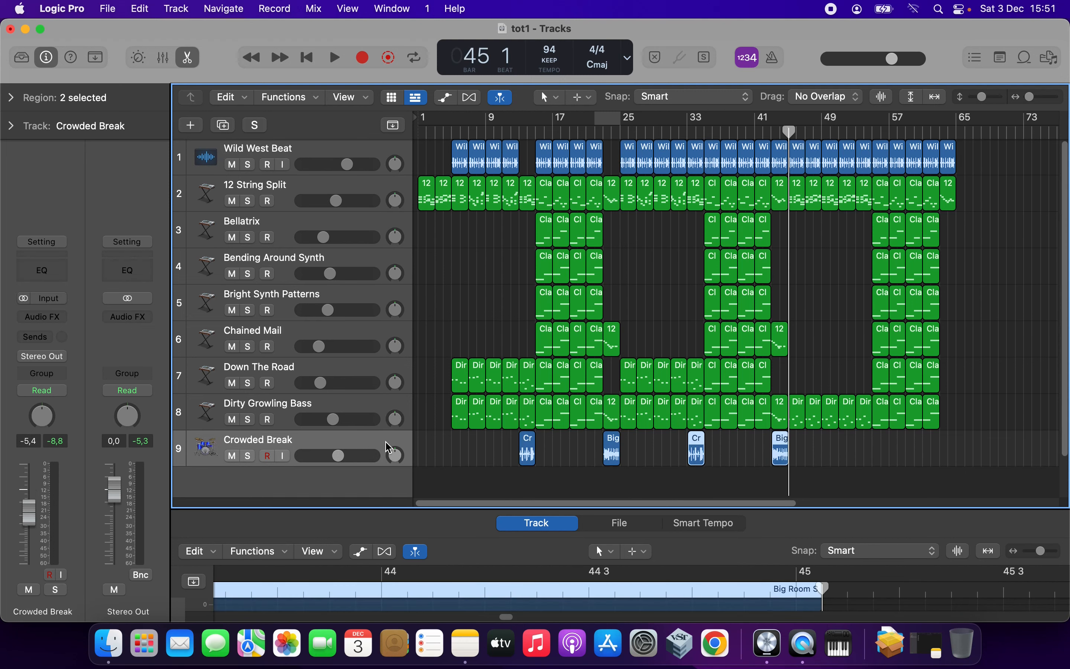
pyautogui.click(856, 133)
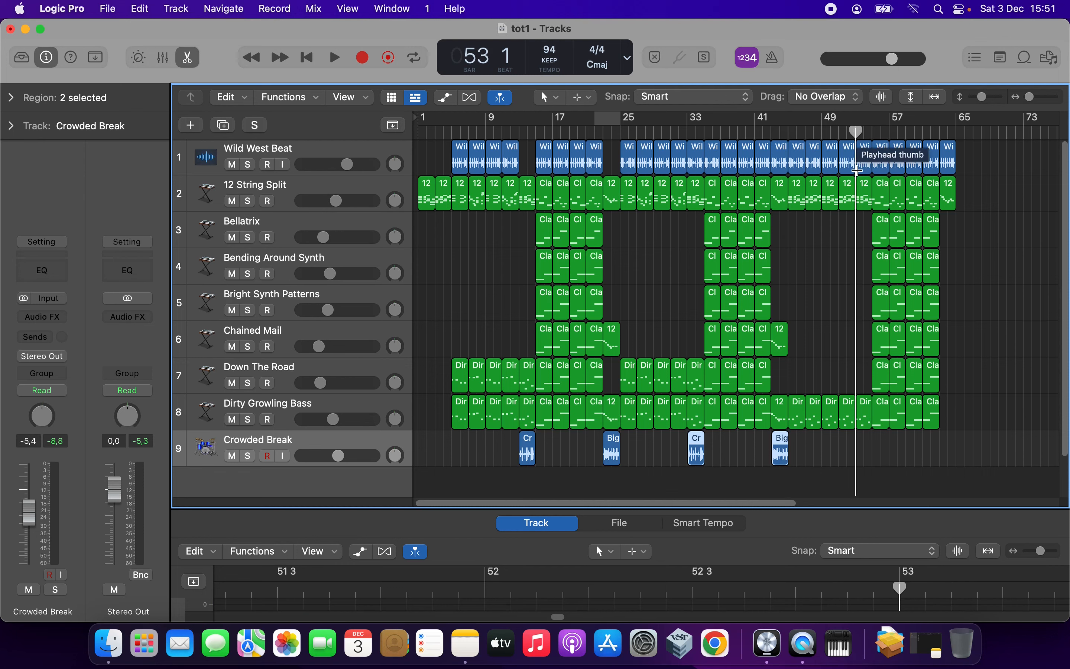
pyautogui.press('super+v')
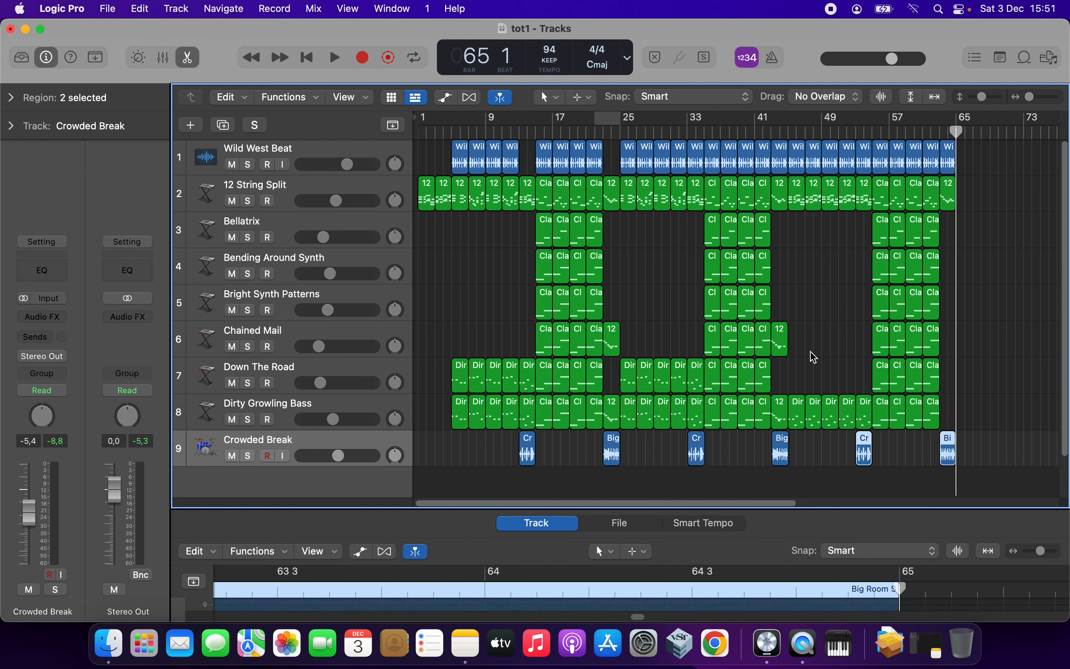
pyautogui.click(808, 451)
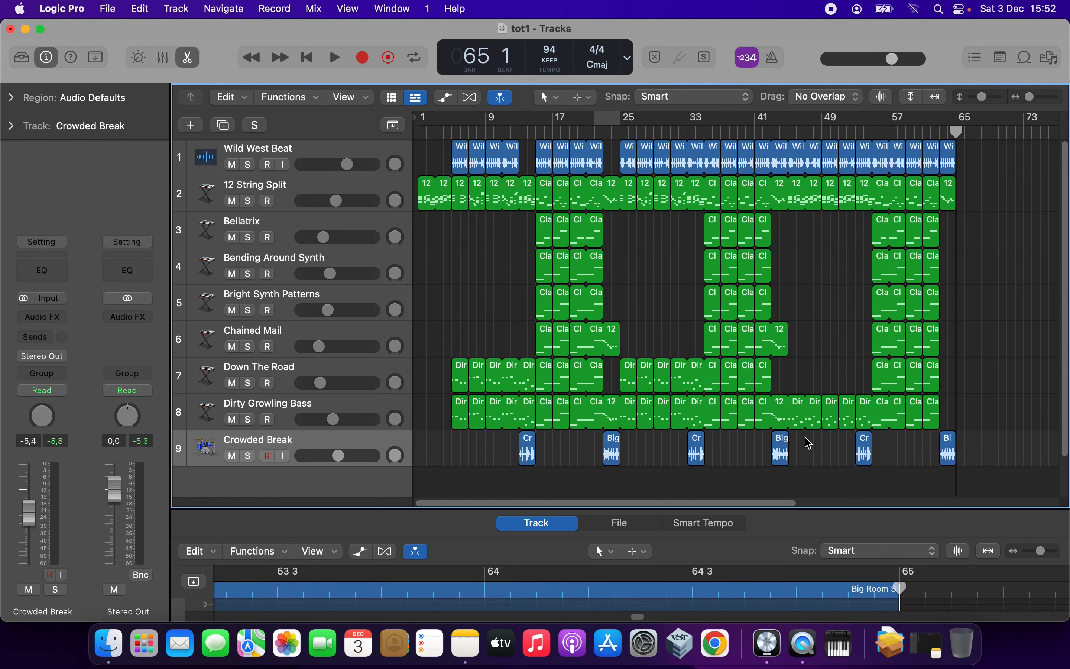
# Copy the 12 String Split regions at bar 43 on Chained Mail and Dirty Growling Bass to bar 63 on the same tracks.
pyautogui.moveTo(779, 305); pyautogui.dragTo(783, 425)
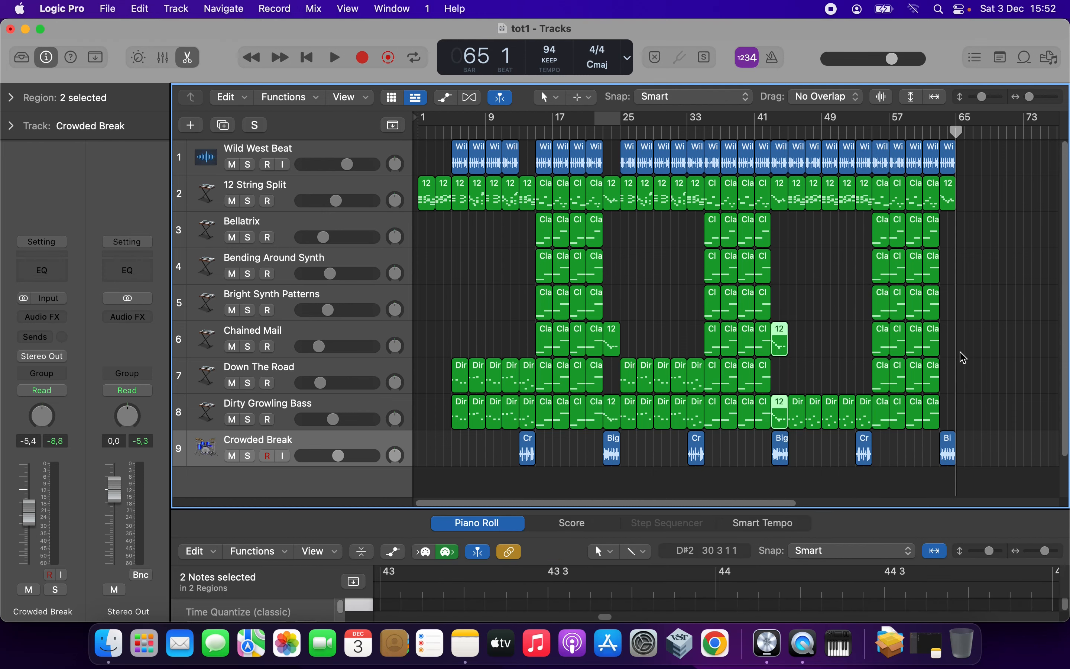
pyautogui.click(940, 135)
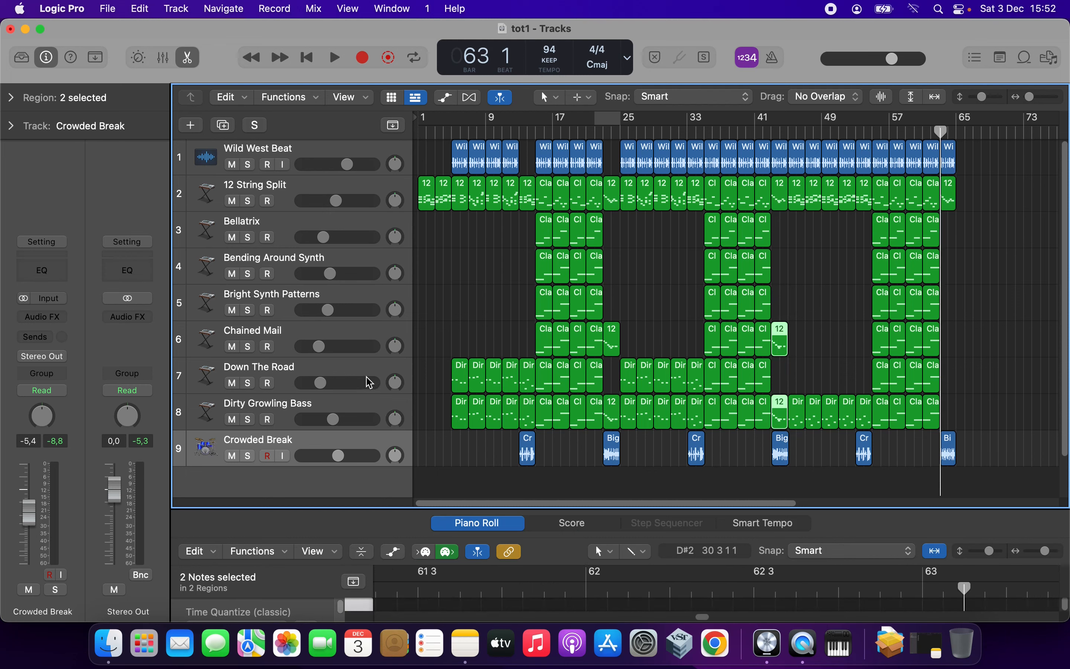
pyautogui.click(366, 337)
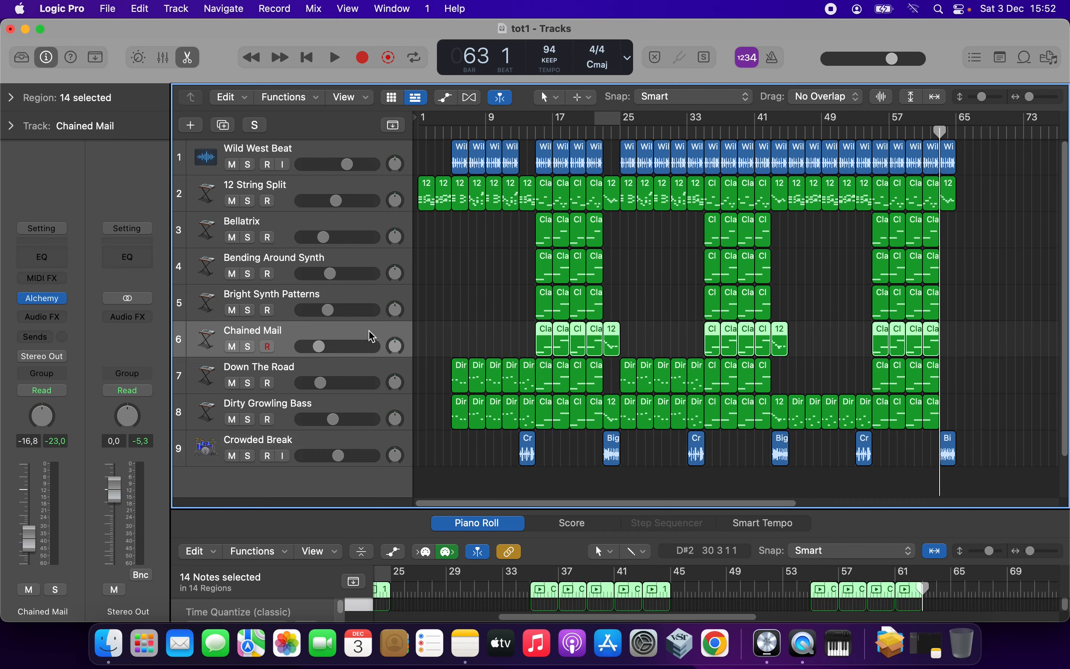
pyautogui.press('super+v')
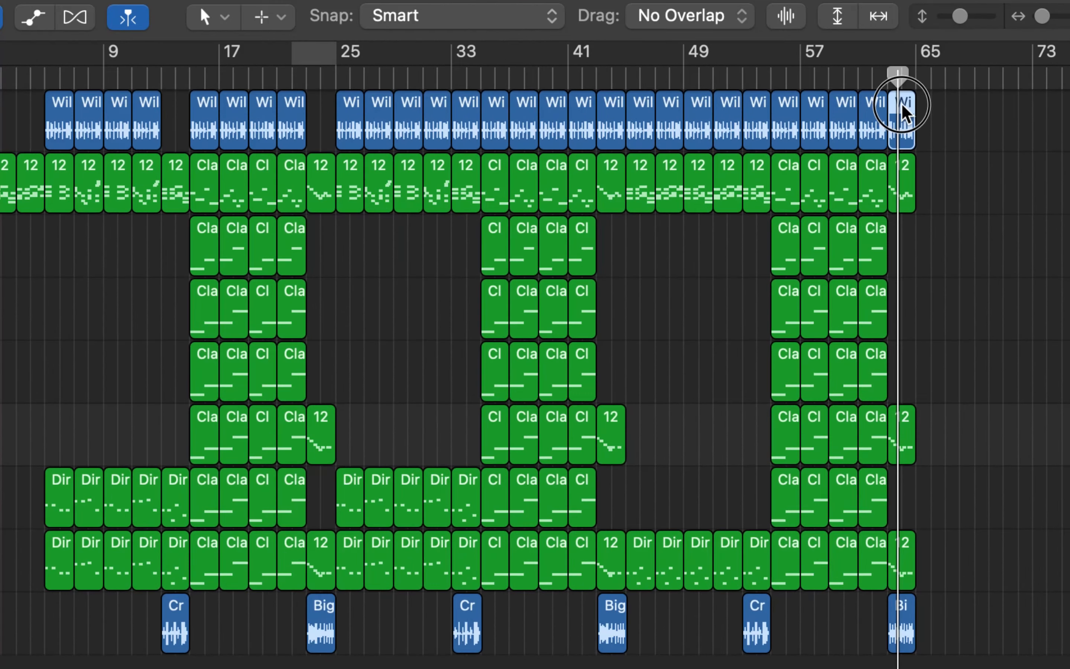
# Move the last Wild West Beat region to bar 65, shorten it to about half a beat and play the ending from bar 62.
pyautogui.moveTo(950, 146); pyautogui.dragTo(964, 152)
pyautogui.click(911, 79)
pyautogui.moveTo(1047, 19); pyautogui.dragTo(1053, 19)
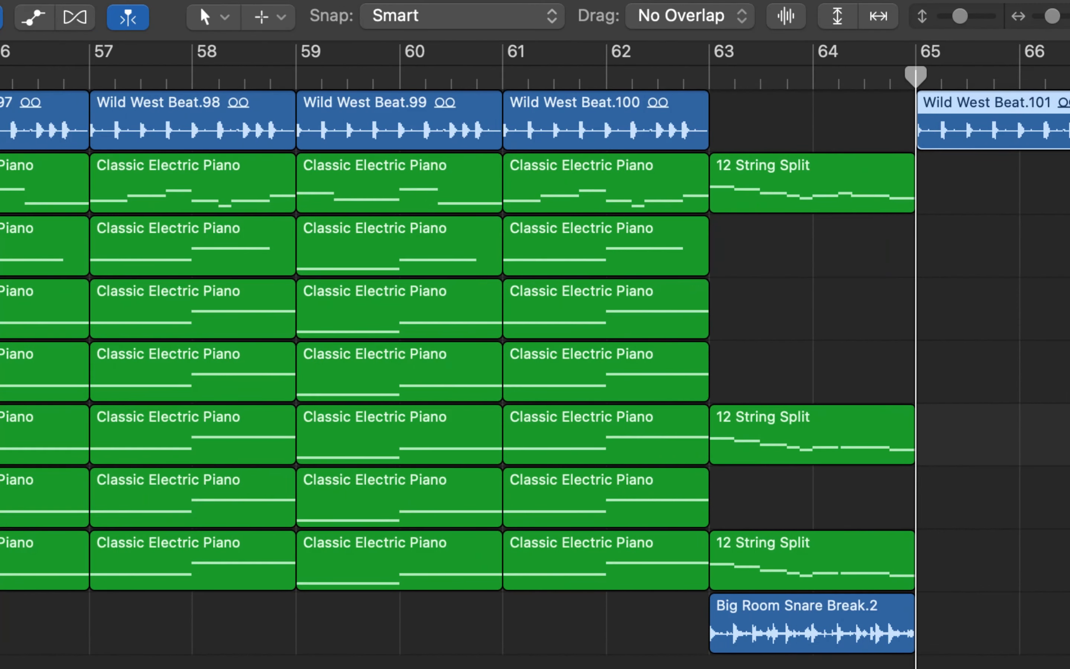
pyautogui.hscroll(10, 535, 354)
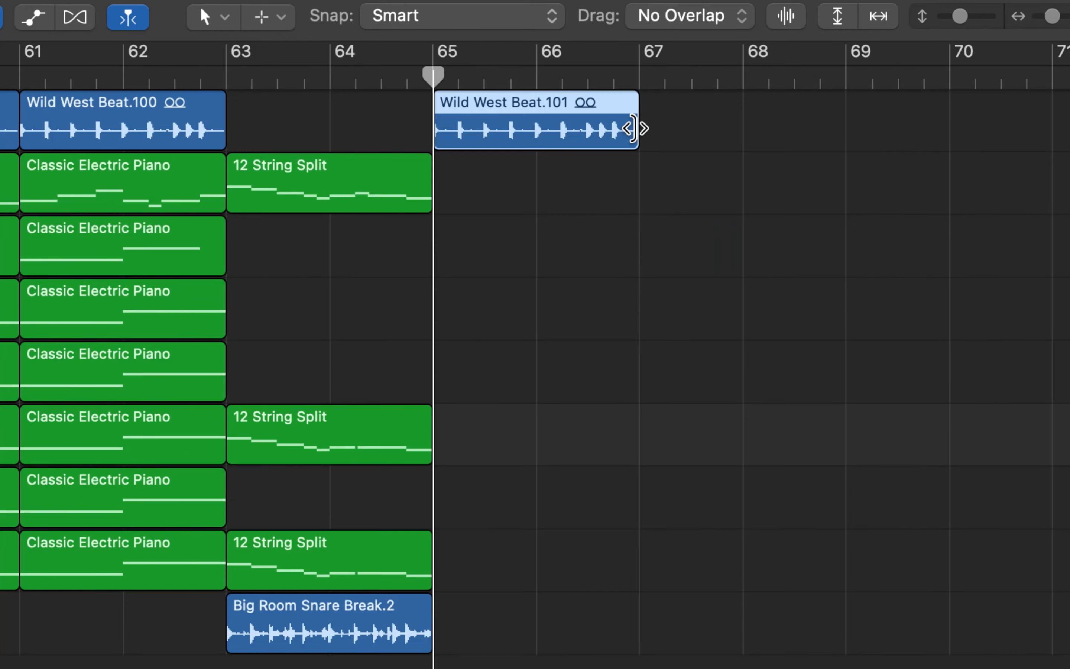
pyautogui.moveTo(633, 128); pyautogui.dragTo(435, 157)
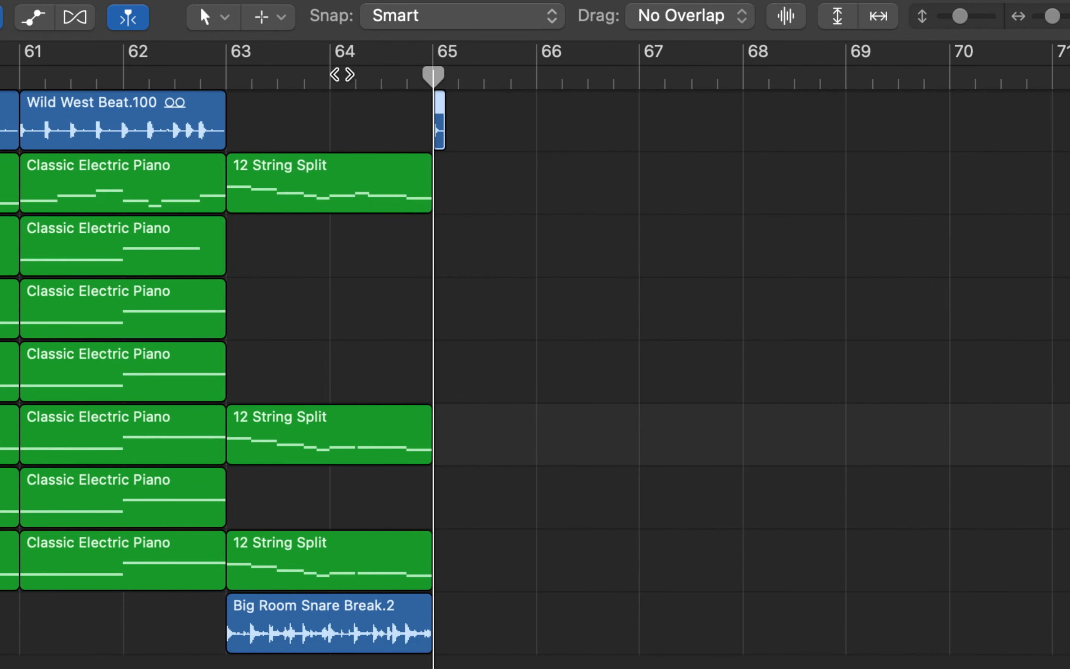
pyautogui.click(138, 76)
pyautogui.click(186, 84)
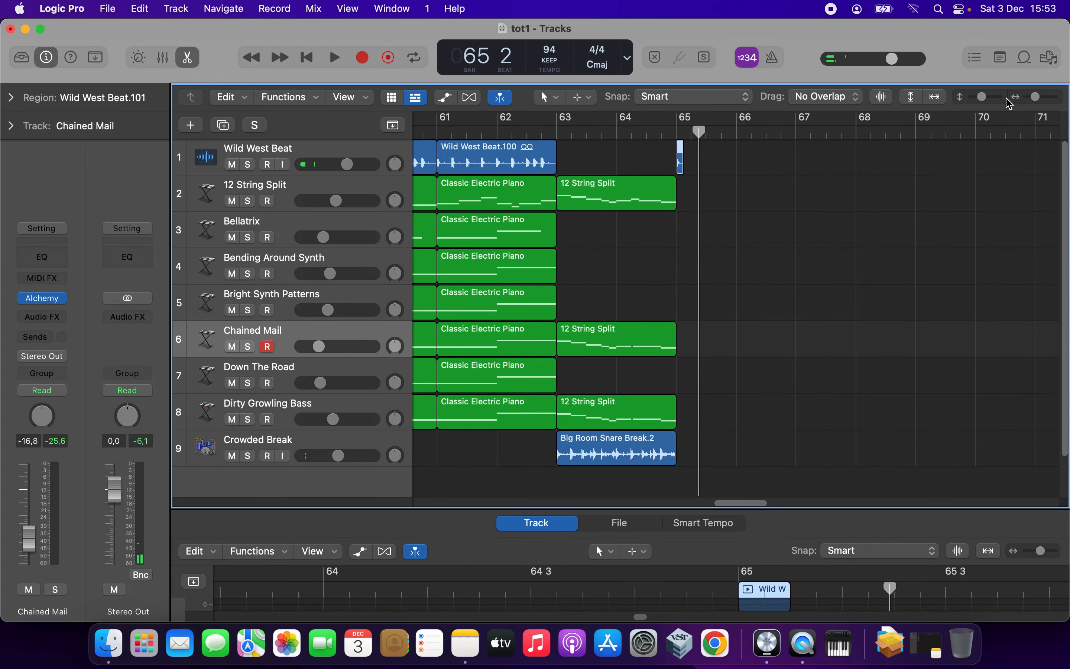
# Add a new software instrument track below the Crowded Break track.
pyautogui.moveTo(1035, 97); pyautogui.dragTo(1024, 102)
pyautogui.click(618, 506)
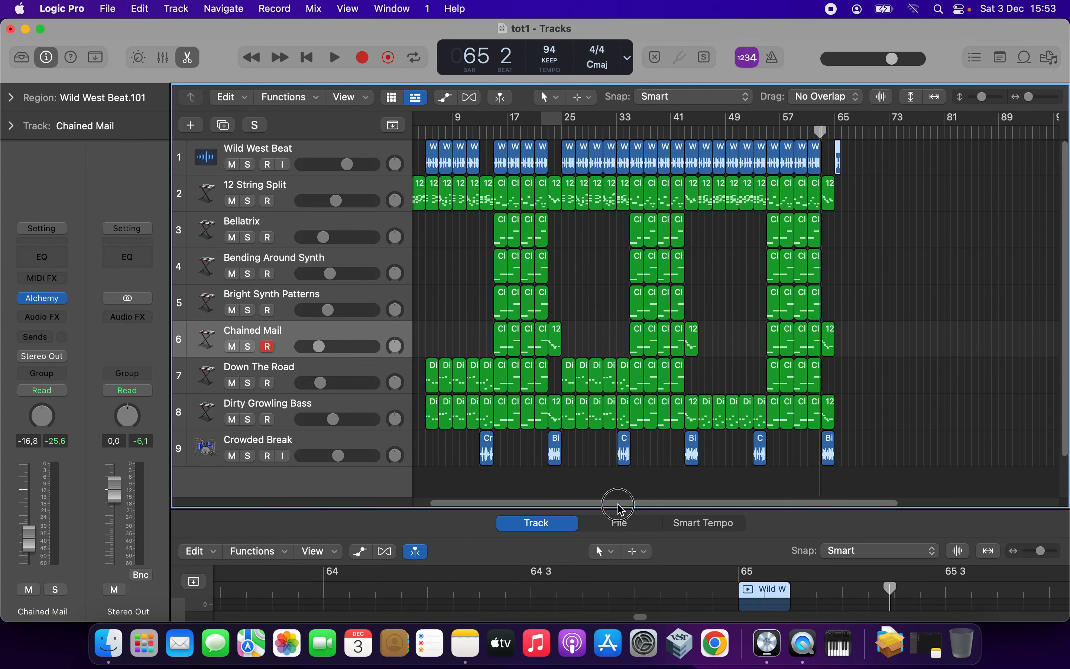
pyautogui.moveTo(1030, 98); pyautogui.dragTo(1032, 99)
pyautogui.click(610, 504)
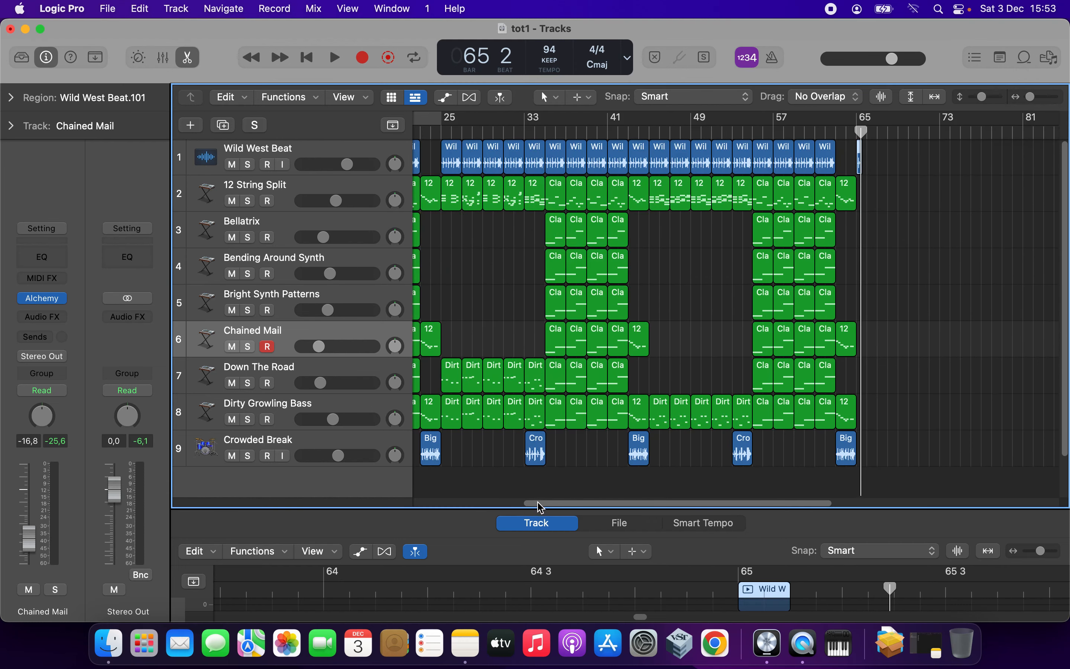
pyautogui.moveTo(539, 506); pyautogui.dragTo(377, 502)
pyautogui.moveTo(1029, 98); pyautogui.dragTo(1032, 102)
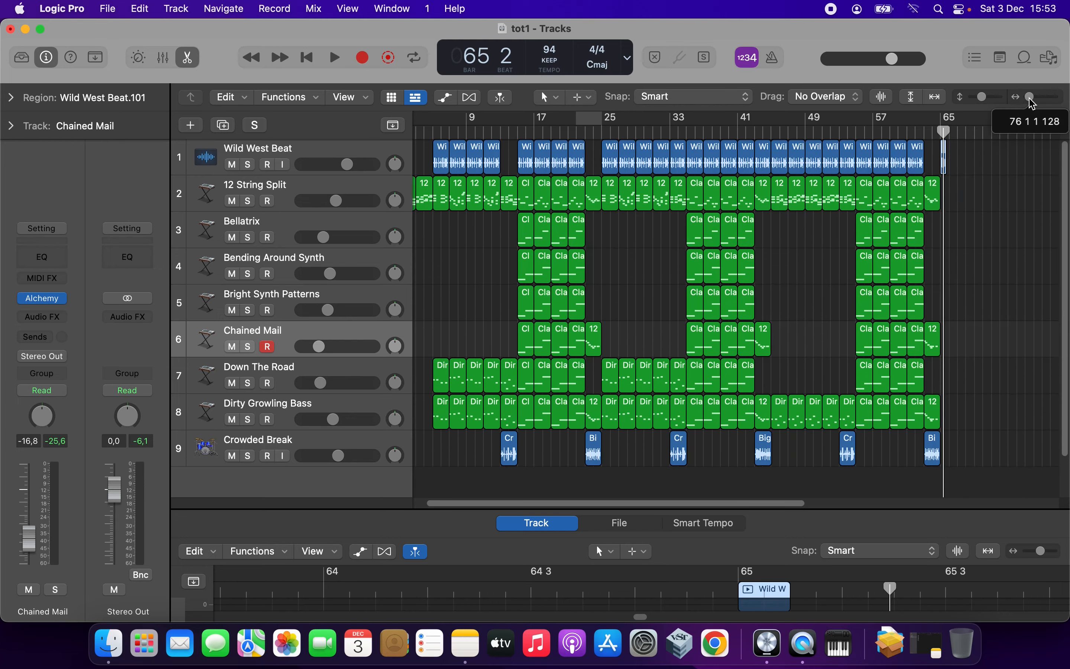
pyautogui.moveTo(563, 504); pyautogui.dragTo(535, 501)
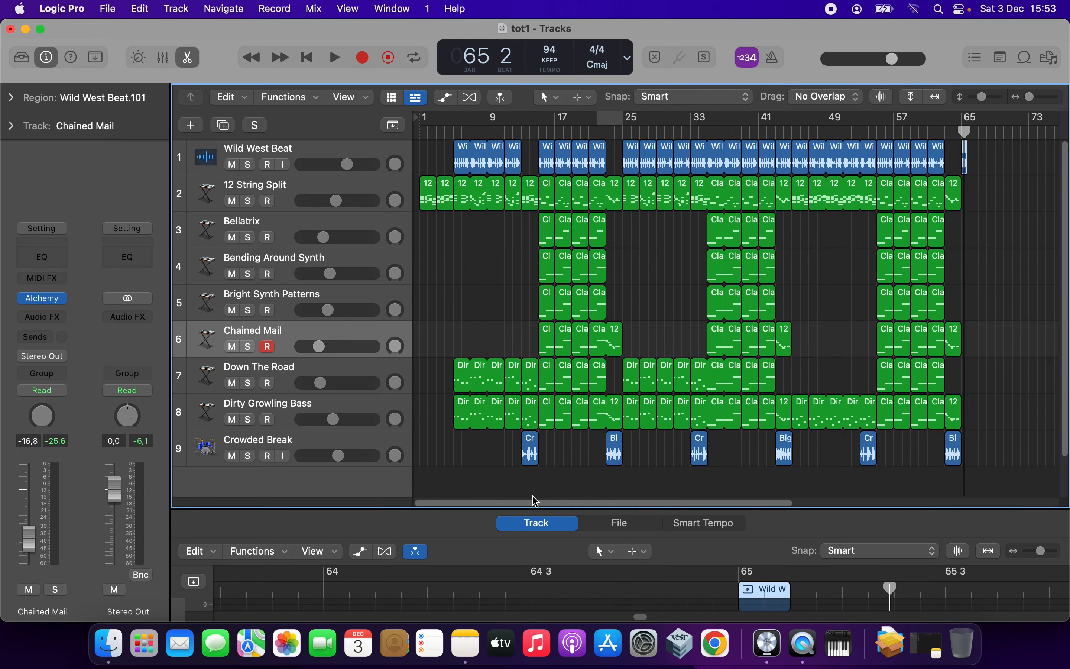
pyautogui.click(465, 273)
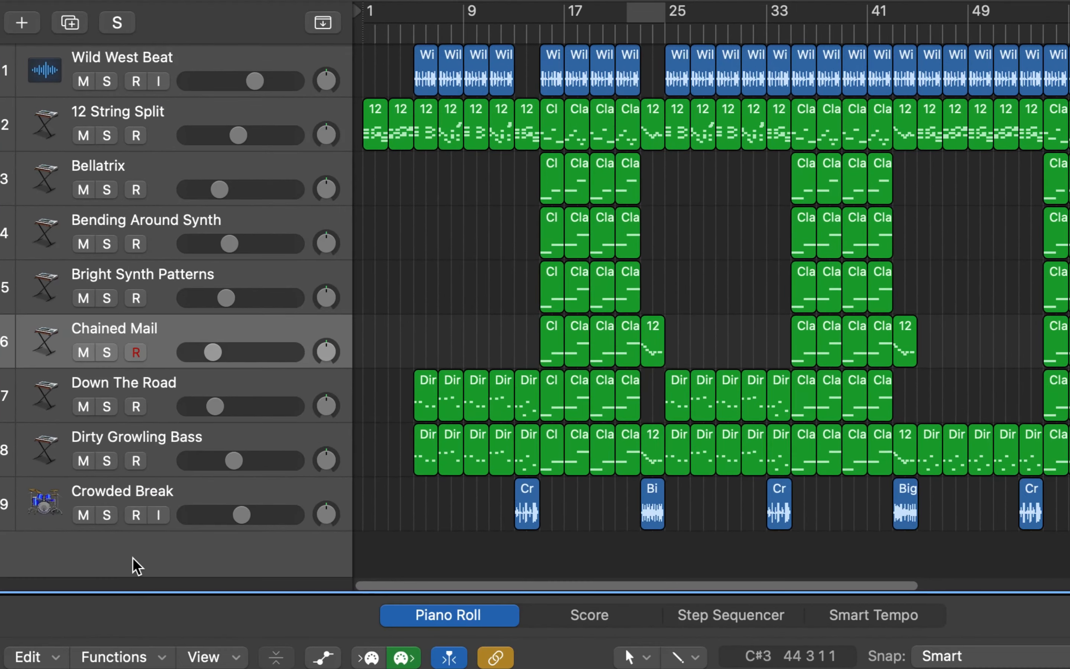
pyautogui.rightClick(267, 489)
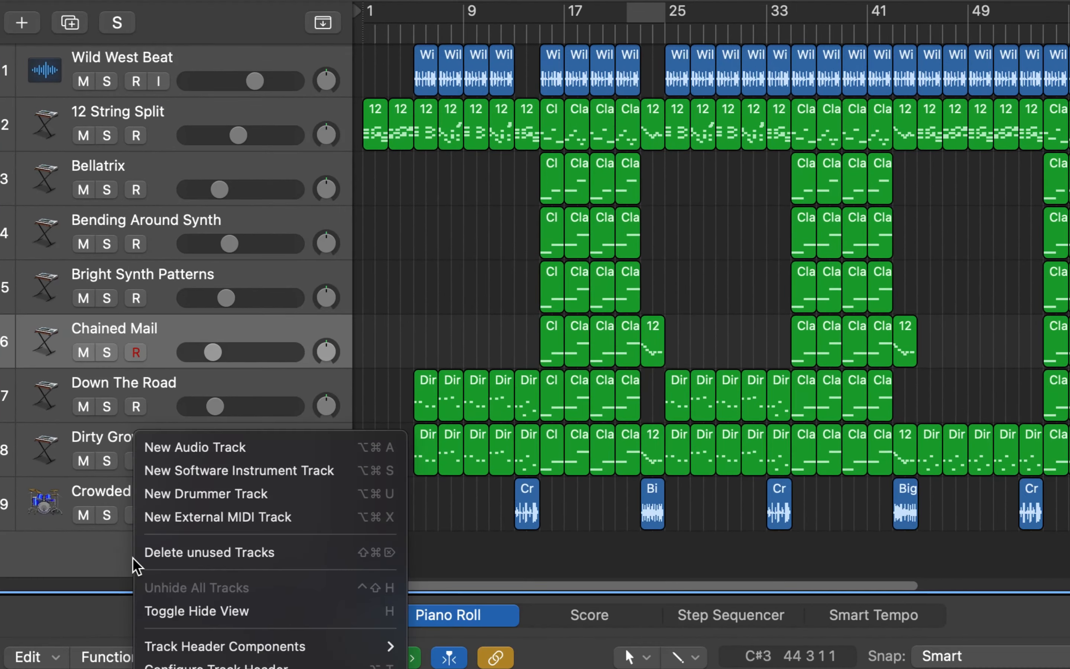
pyautogui.click(188, 471)
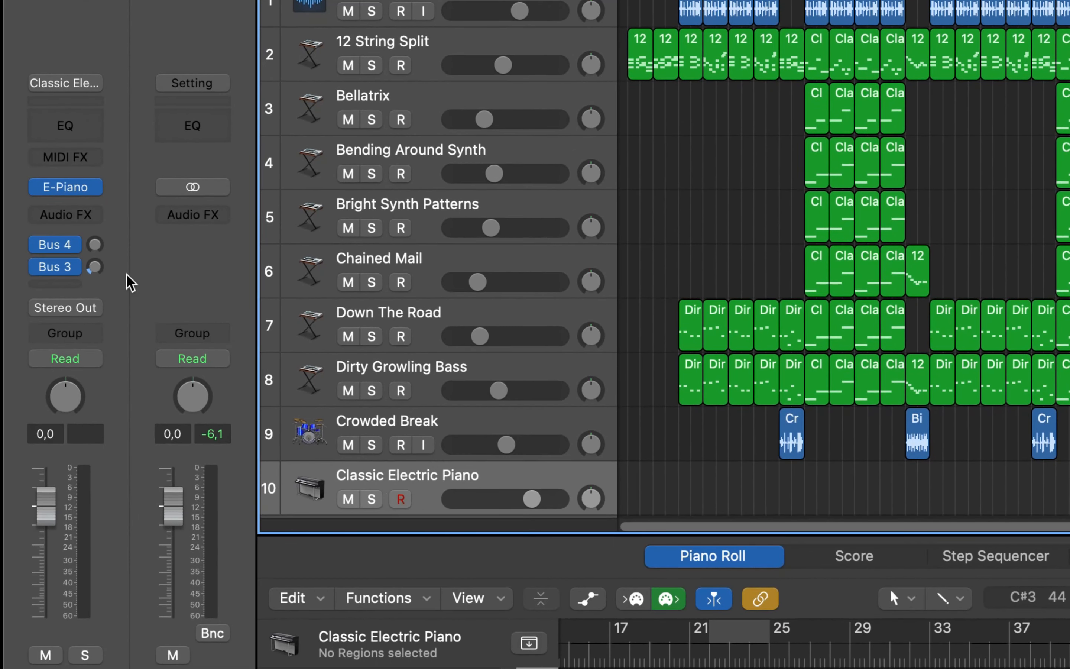
# Remove the Bus 4 and Bus 3 sends from the Classic Electric Piano track.
pyautogui.click(71, 252)
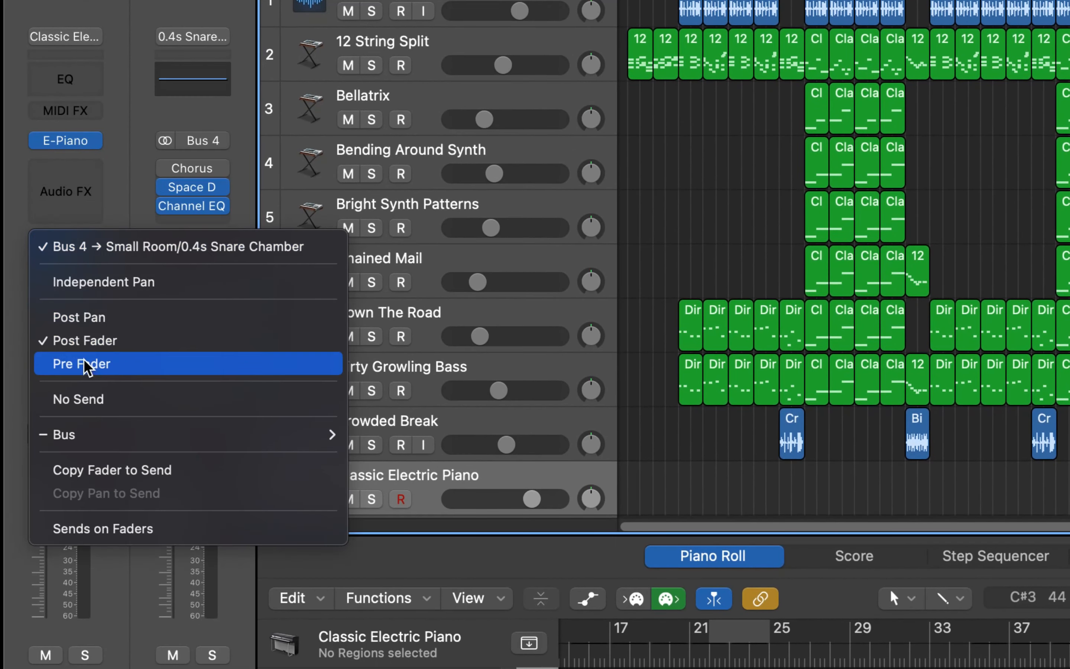
pyautogui.click(89, 400)
pyautogui.click(80, 271)
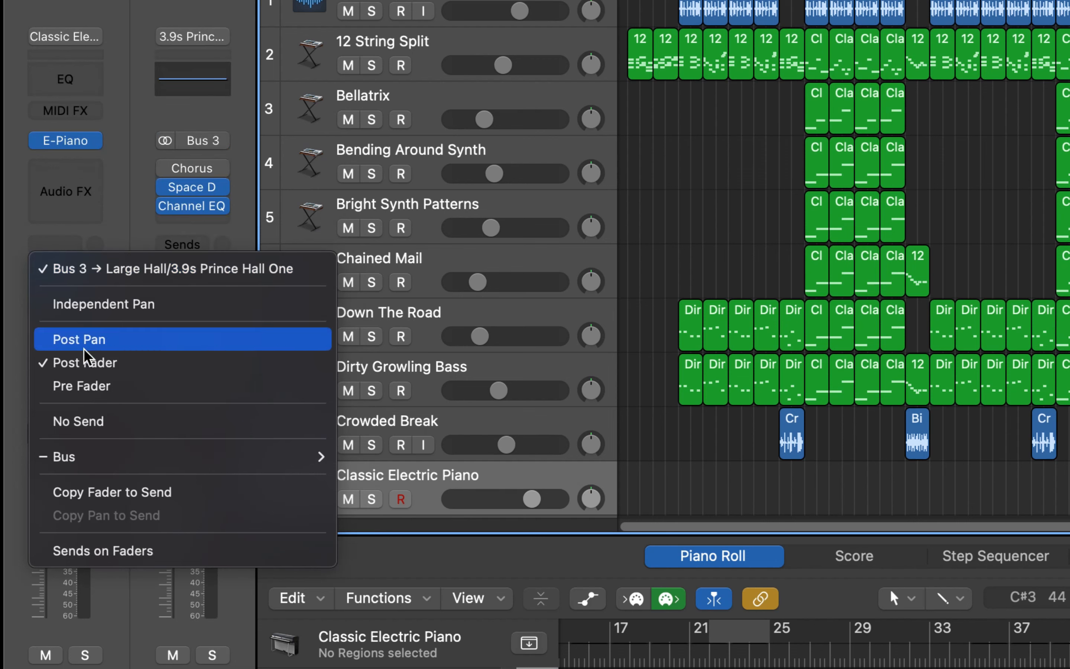
pyautogui.click(102, 425)
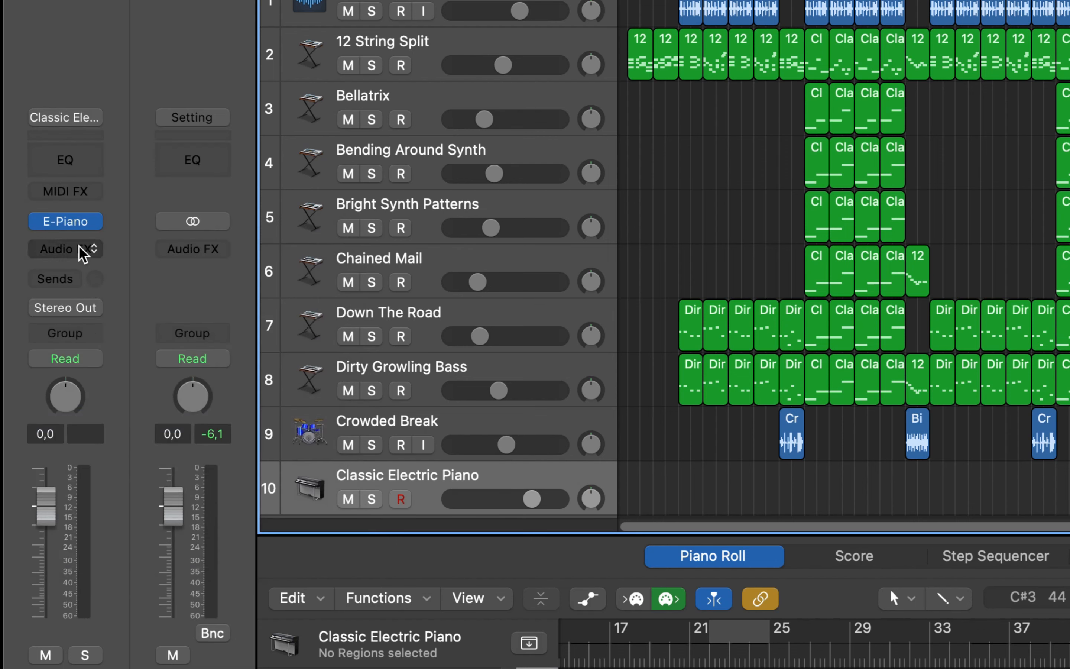
# Replace the Classic Electric Piano track's instrument with the XLN Audio plug-in Addictive Drums 2.
pyautogui.click(98, 221)
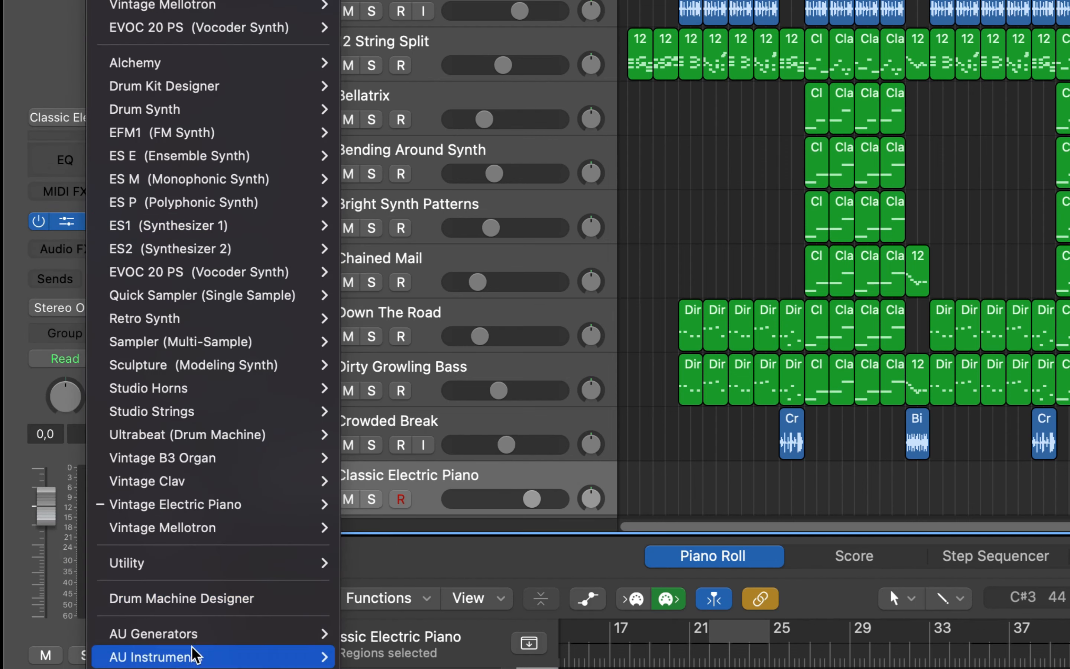
pyautogui.moveTo(207, 657)
pyautogui.moveTo(353, 659)
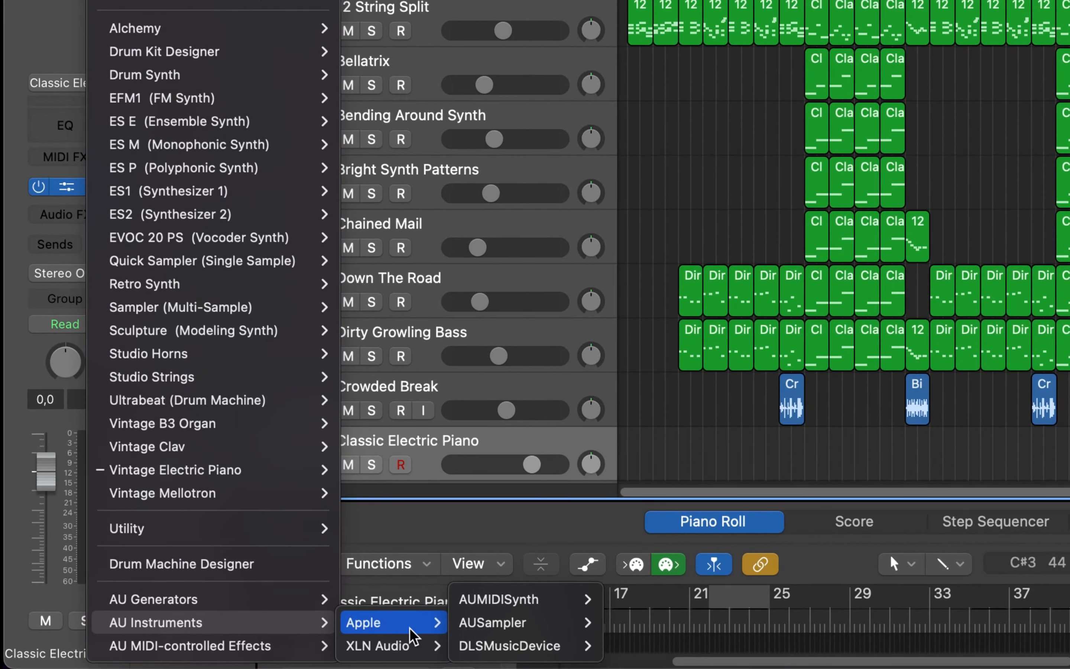
pyautogui.moveTo(398, 647)
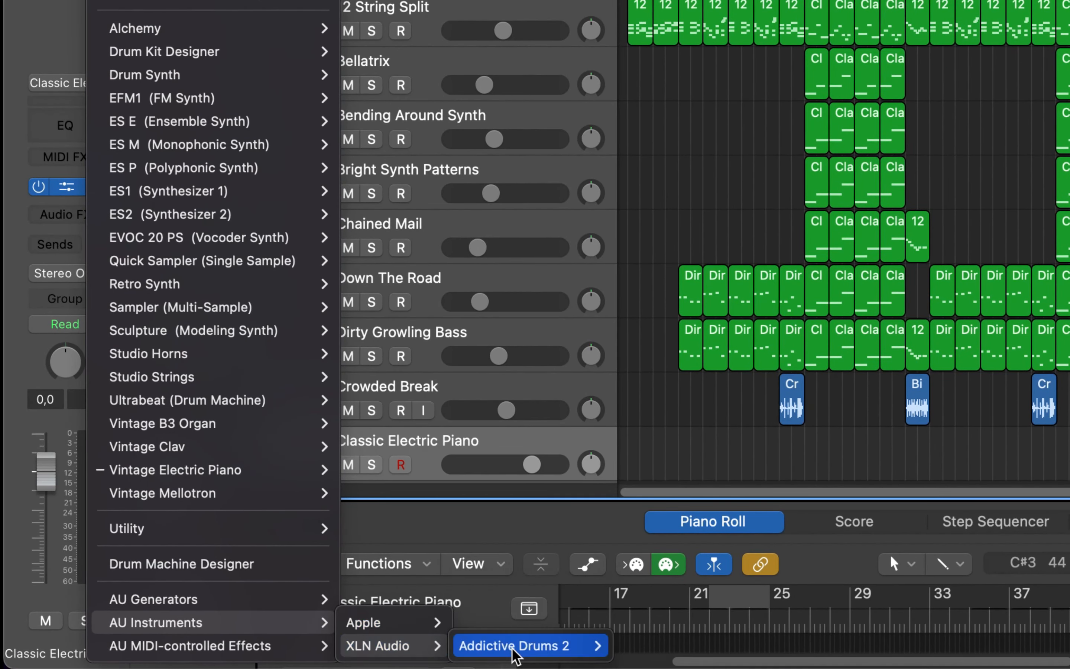
pyautogui.moveTo(512, 648)
pyautogui.click(662, 627)
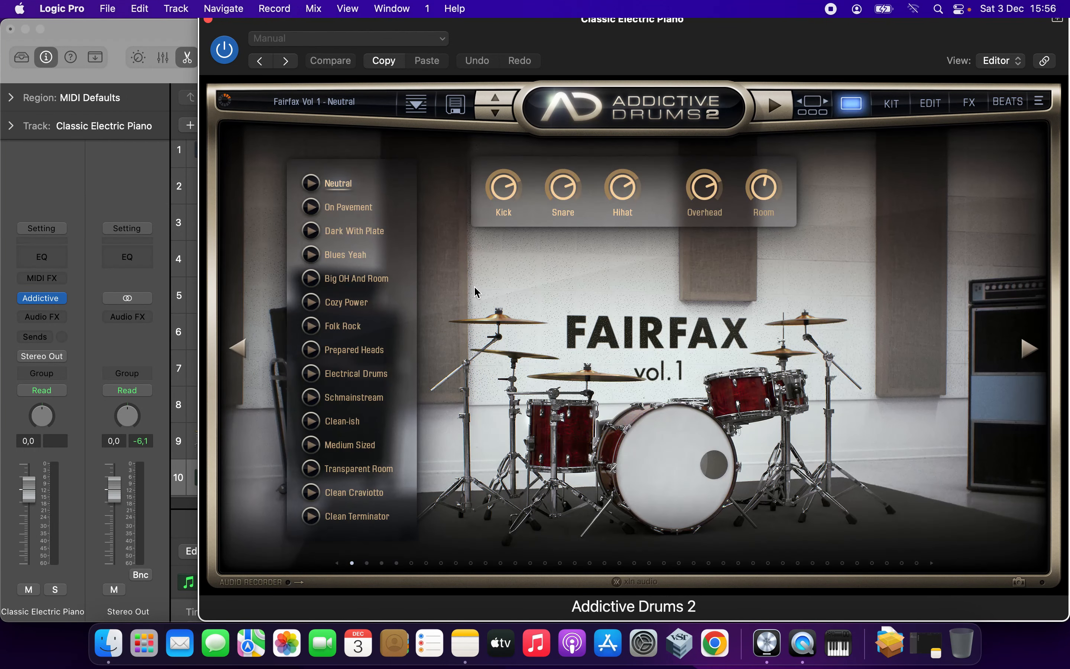
# Show the drum plug-in's kit page, audition the 18" crash in the CYM 1 slot and close the plug-in.
pyautogui.click(891, 104)
pyautogui.click(321, 178)
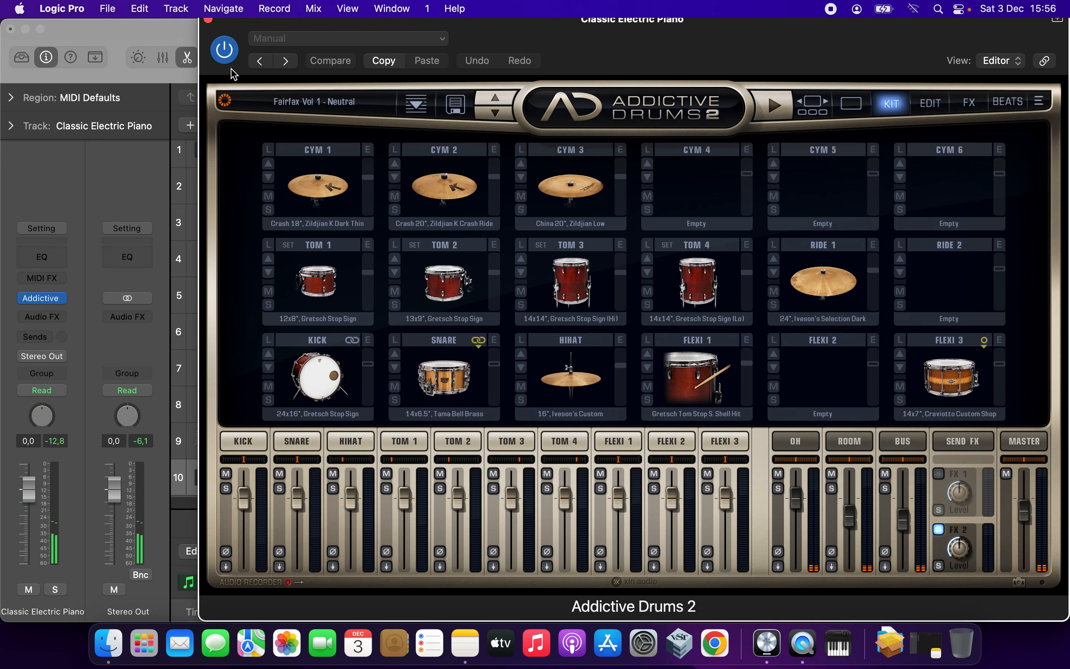
pyautogui.click(208, 21)
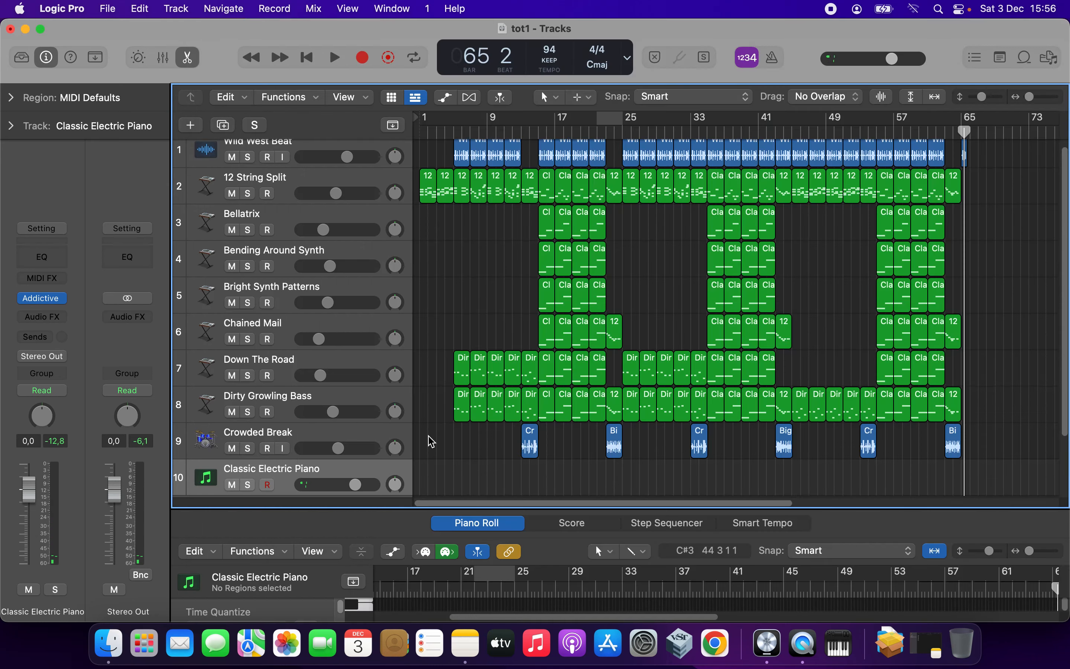
# Create a MIDI region at bar 13 on the Classic Electric Piano track, lengthen it to three bars and place the playhead at its start.
pyautogui.rightClick(520, 474)
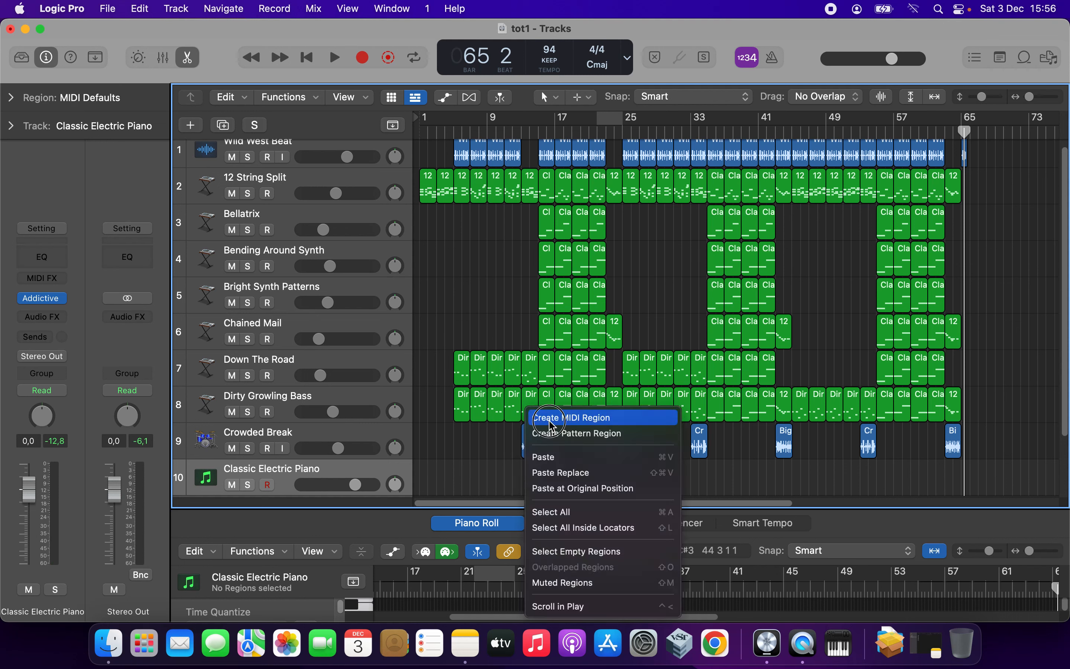
pyautogui.click(551, 424)
pyautogui.moveTo(526, 479); pyautogui.dragTo(547, 479)
pyautogui.moveTo(1028, 97); pyautogui.dragTo(1032, 99)
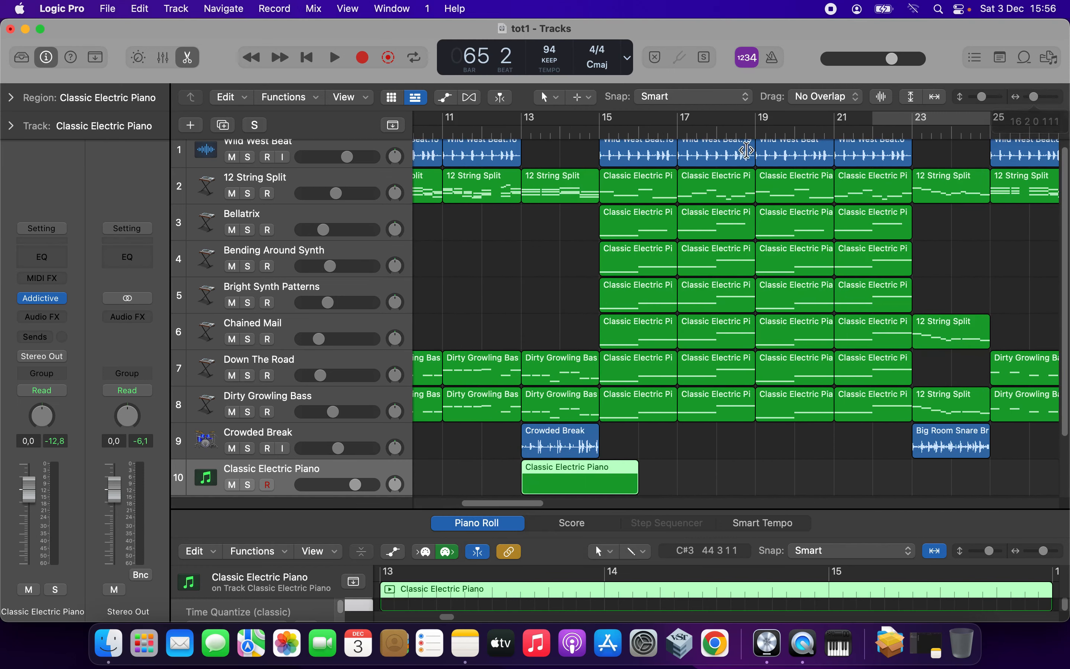
pyautogui.click(525, 130)
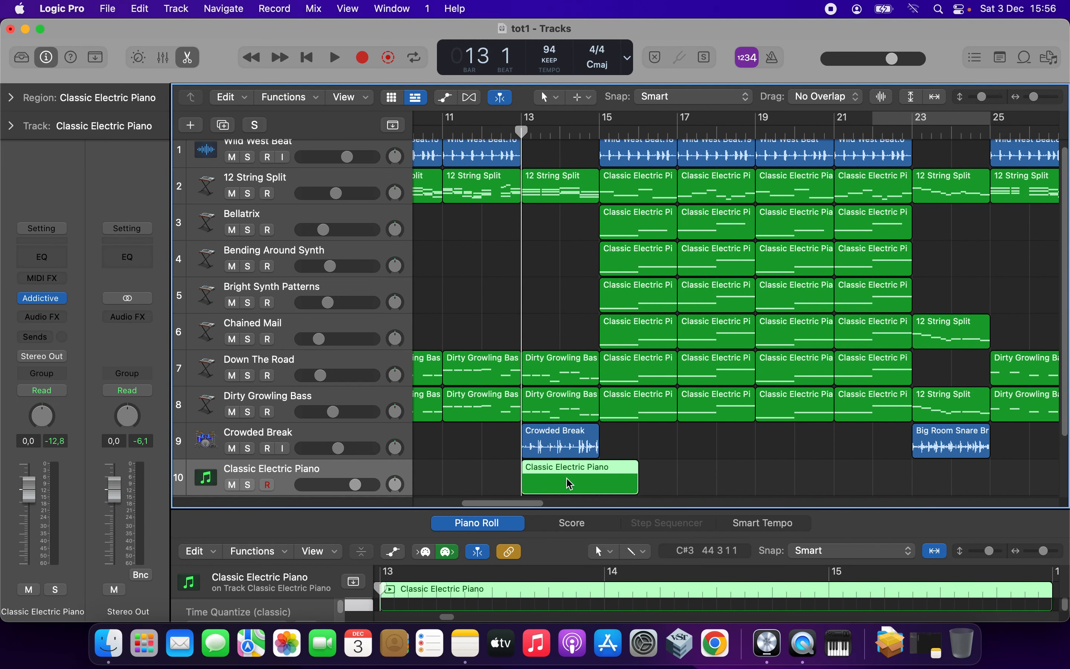
# Enlarge the Piano Roll editor and audition the drum sounds across several octaves of its keyboard.
pyautogui.moveTo(489, 507); pyautogui.dragTo(526, 206)
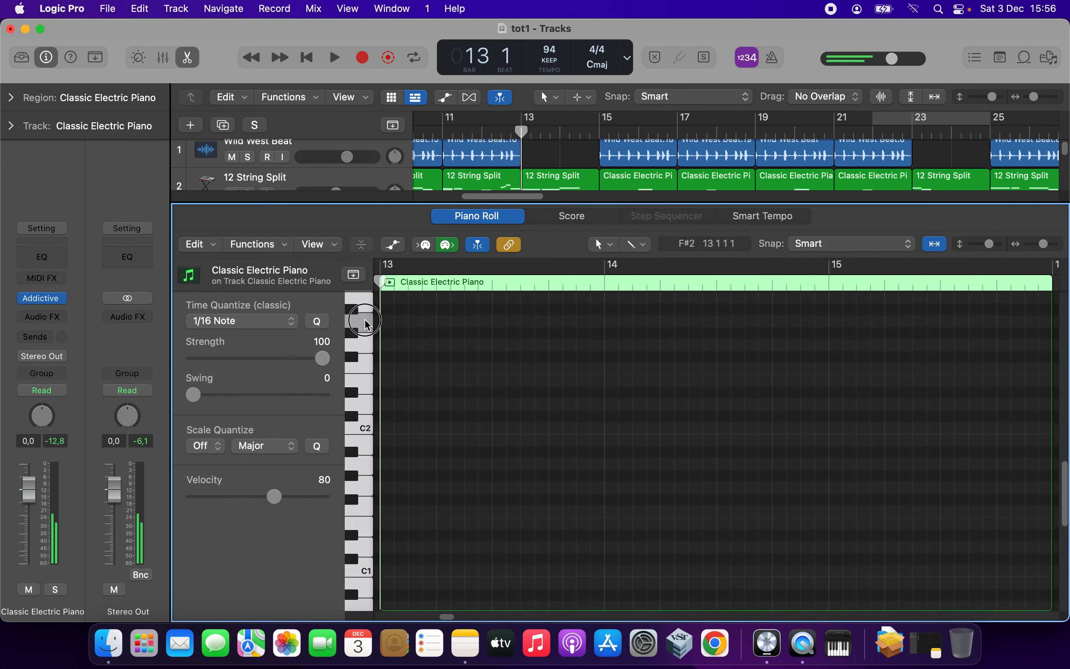
pyautogui.moveTo(363, 354); pyautogui.dragTo(363, 302)
pyautogui.scroll(-1, 372, 354)
pyautogui.scroll(5, 371, 354)
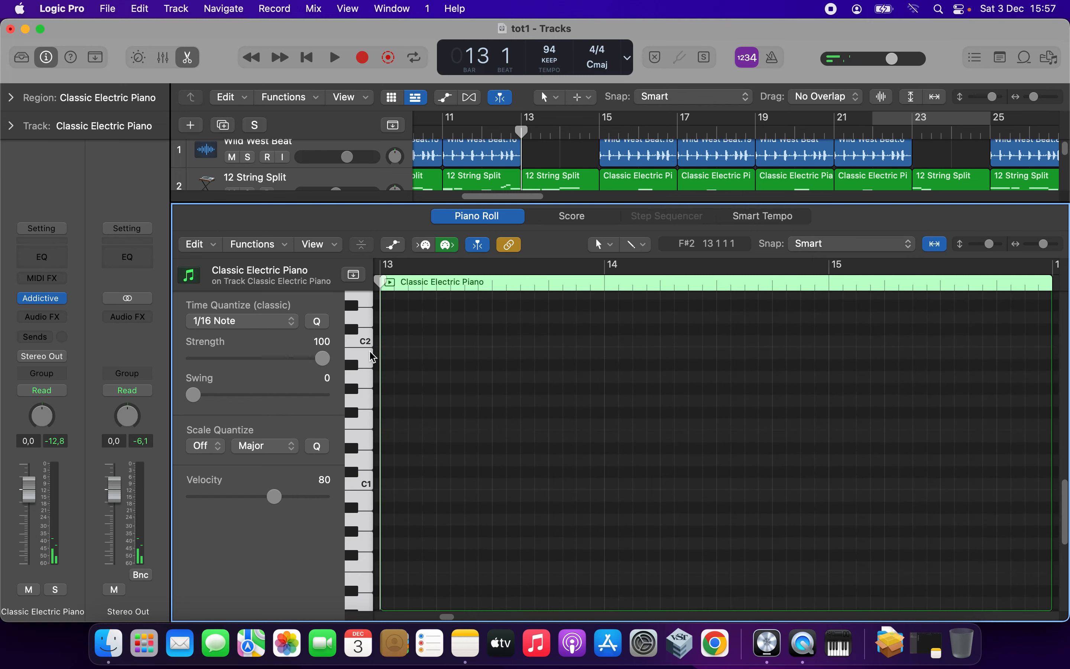
pyautogui.scroll(6, 368, 351)
pyautogui.moveTo(364, 351)
pyautogui.mouseDown()
pyautogui.moveTo(360, 478)
pyautogui.moveTo(361, 312)
pyautogui.moveTo(362, 336)
pyautogui.mouseUp()
pyautogui.scroll(3, 362, 337)
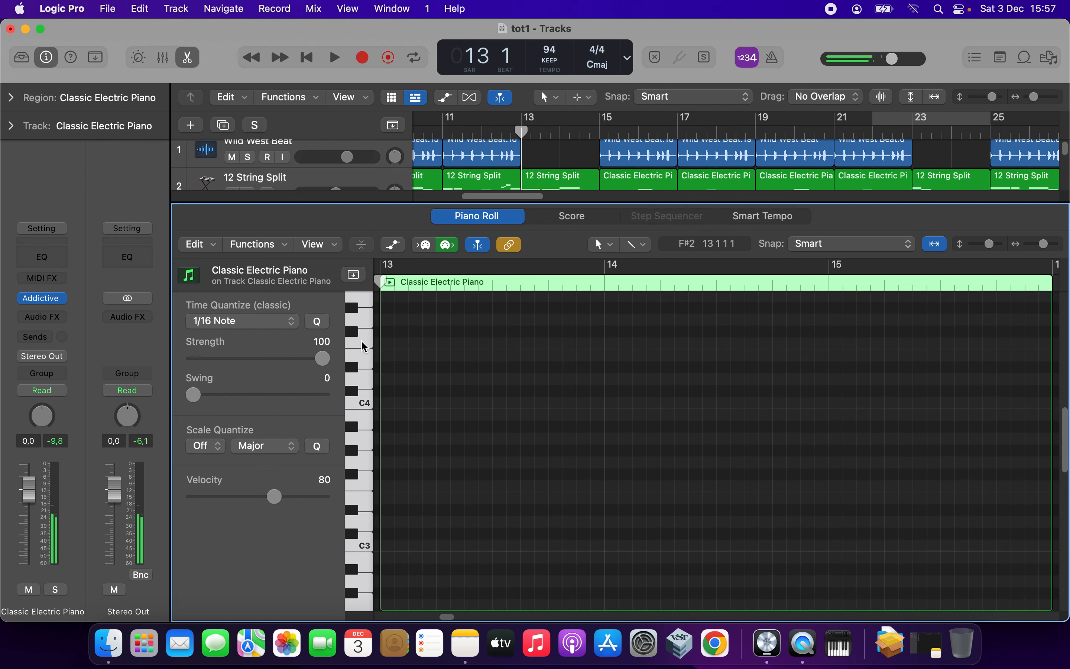
# Create an A4 note at the start of bar 13 and shorten it to less than one beat.
pyautogui.rightClick(389, 303)
pyautogui.click(389, 304)
pyautogui.rightClick(390, 304)
pyautogui.click(406, 307)
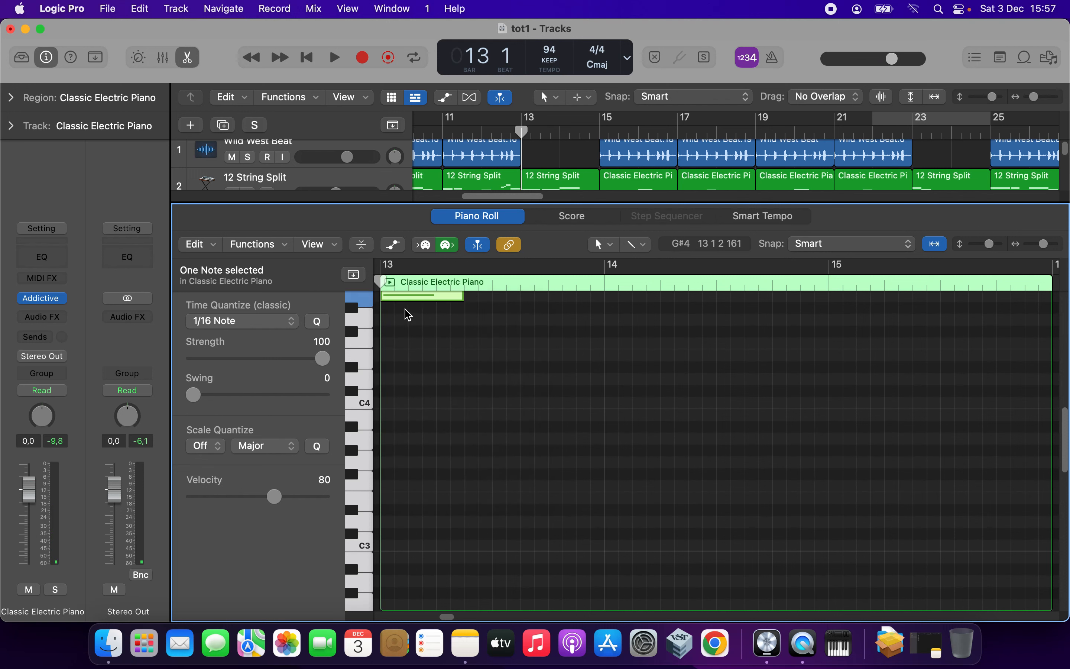
pyautogui.moveTo(463, 297); pyautogui.dragTo(416, 297)
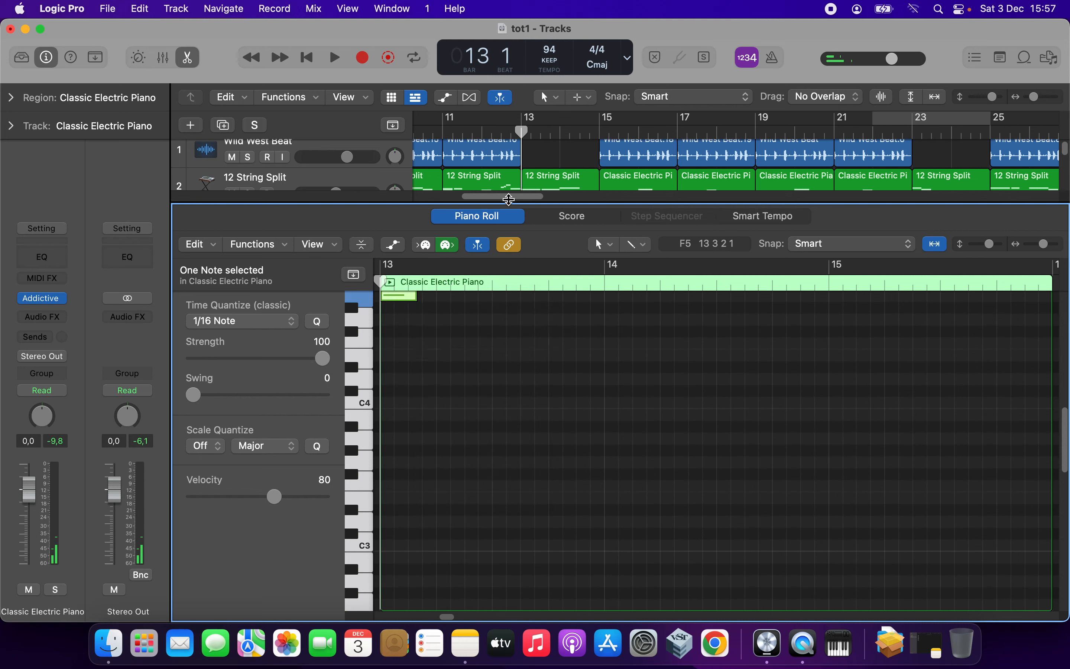
# Set a three-bar cycle range at bar 13, move it to begin slightly before that bar and play the passage.
pyautogui.click(520, 125)
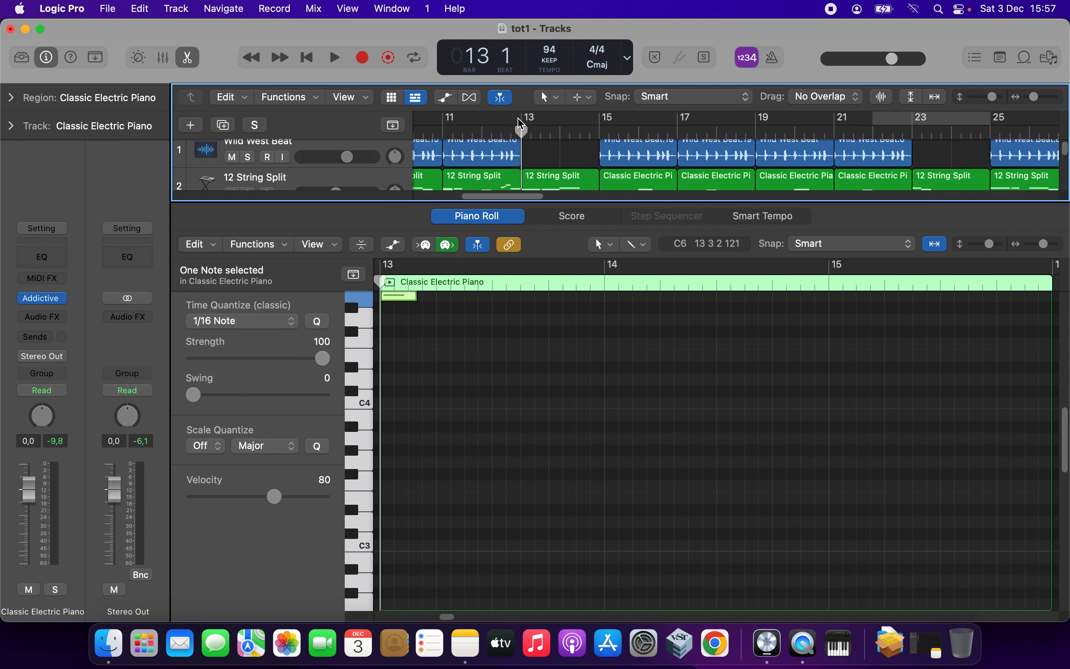
pyautogui.moveTo(522, 119); pyautogui.dragTo(638, 125)
pyautogui.press('space')
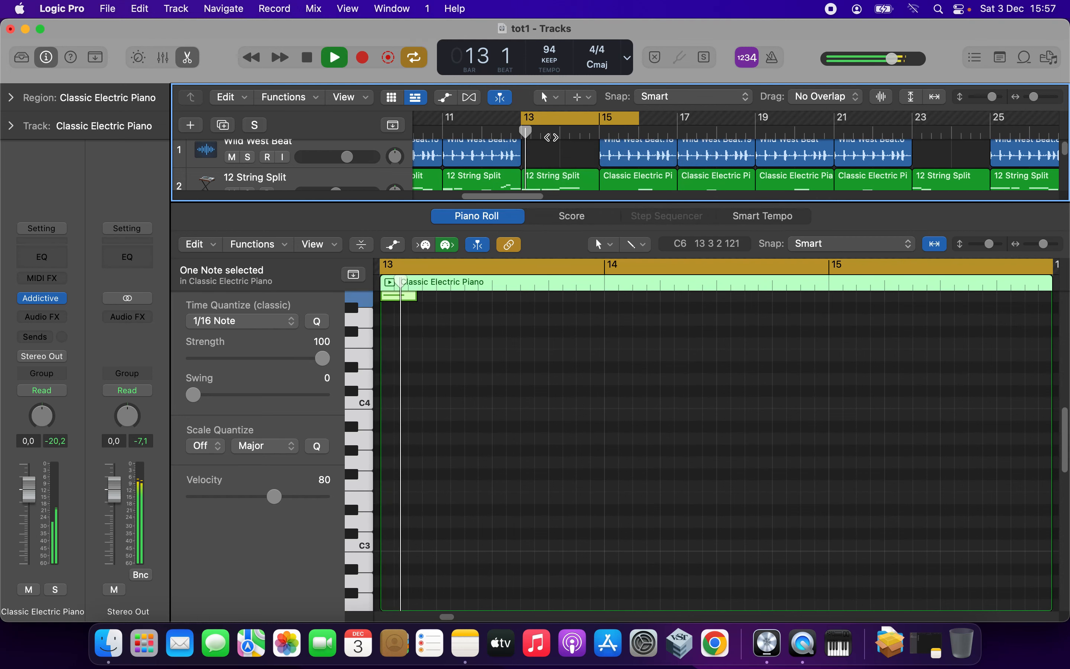
pyautogui.press('space')
pyautogui.moveTo(550, 122); pyautogui.dragTo(535, 120)
pyautogui.press('space')
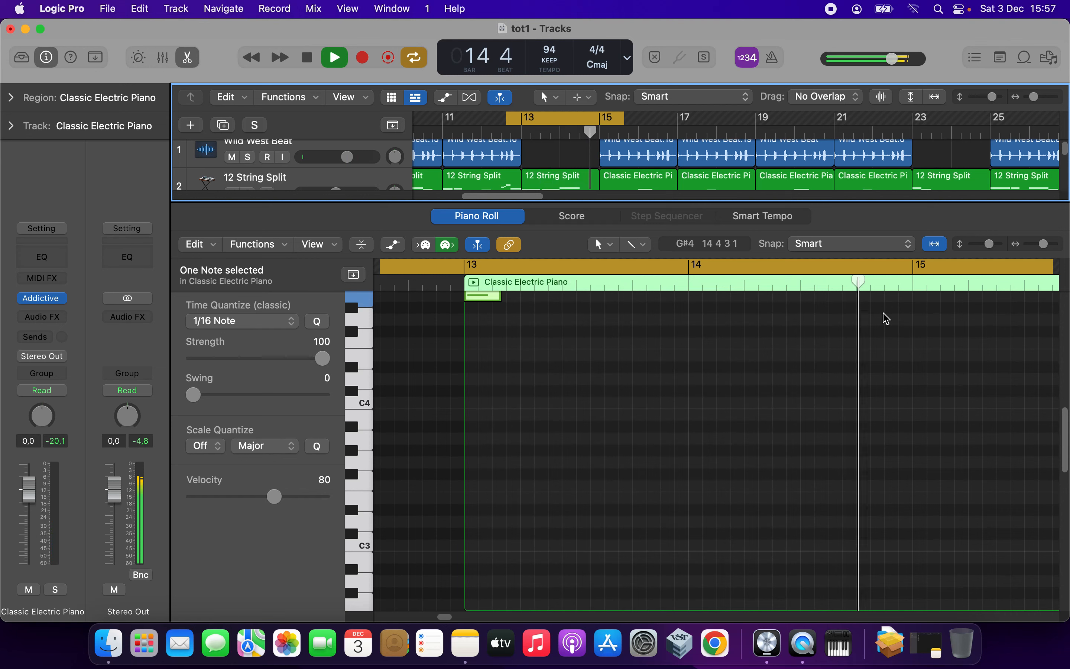
pyautogui.press('space')
# Add A4 notes at the start of bar 15 and on beats 4 and 3 of bar 14, and play the pattern.
pyautogui.rightClick(916, 299)
pyautogui.rightClick(917, 298)
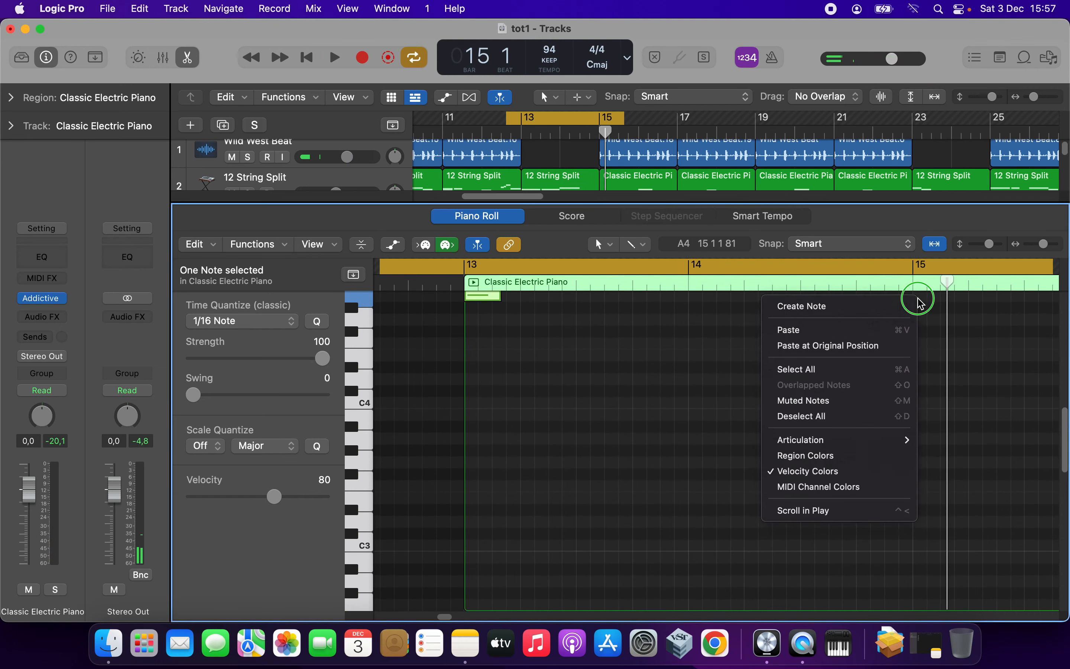
pyautogui.click(801, 306)
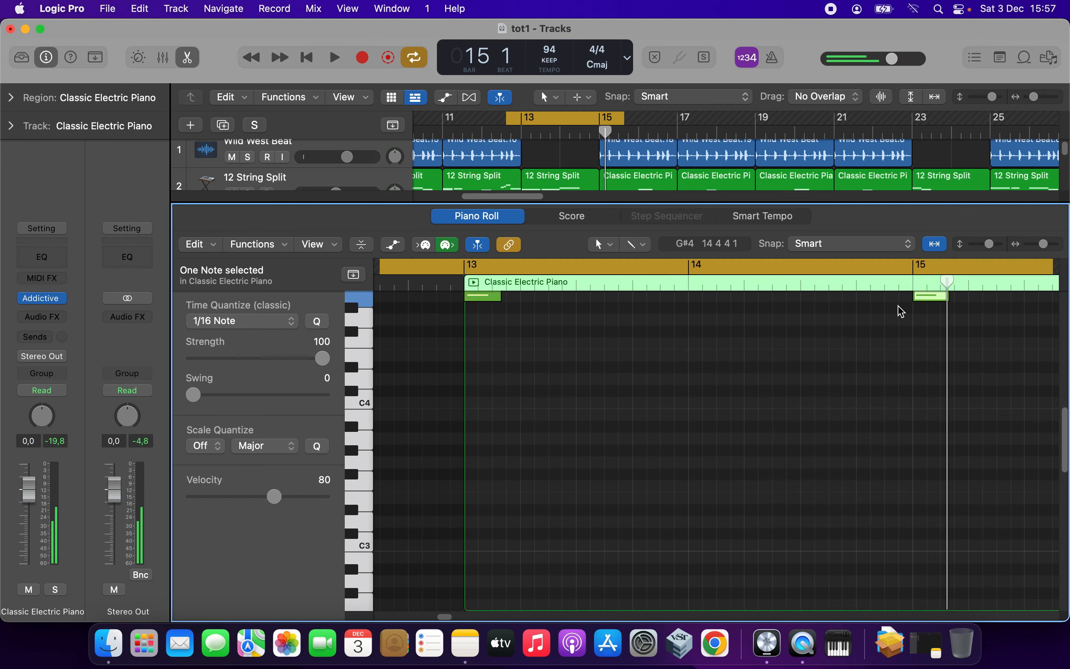
pyautogui.rightClick(864, 304)
pyautogui.click(865, 306)
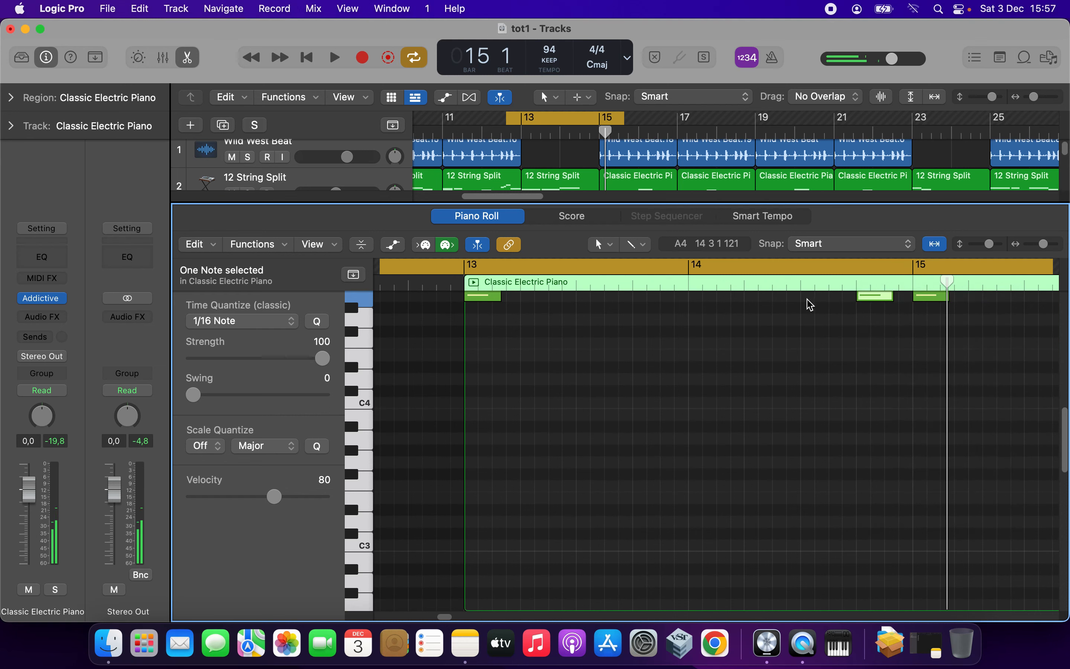
pyautogui.rightClick(807, 299)
pyautogui.click(806, 298)
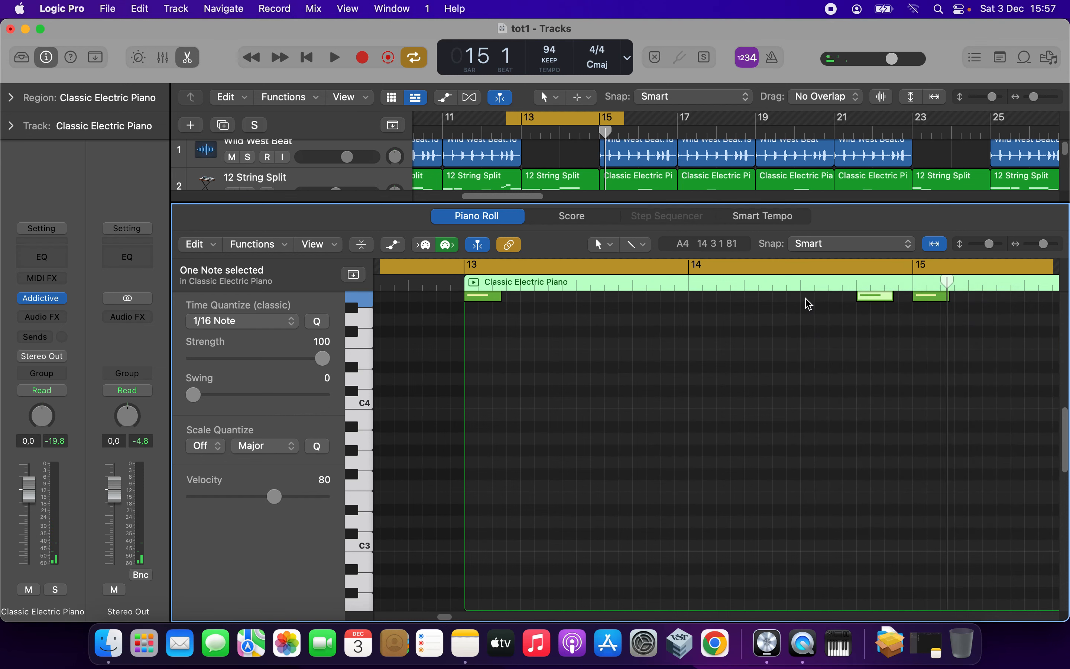
pyautogui.rightClick(808, 304)
pyautogui.click(822, 305)
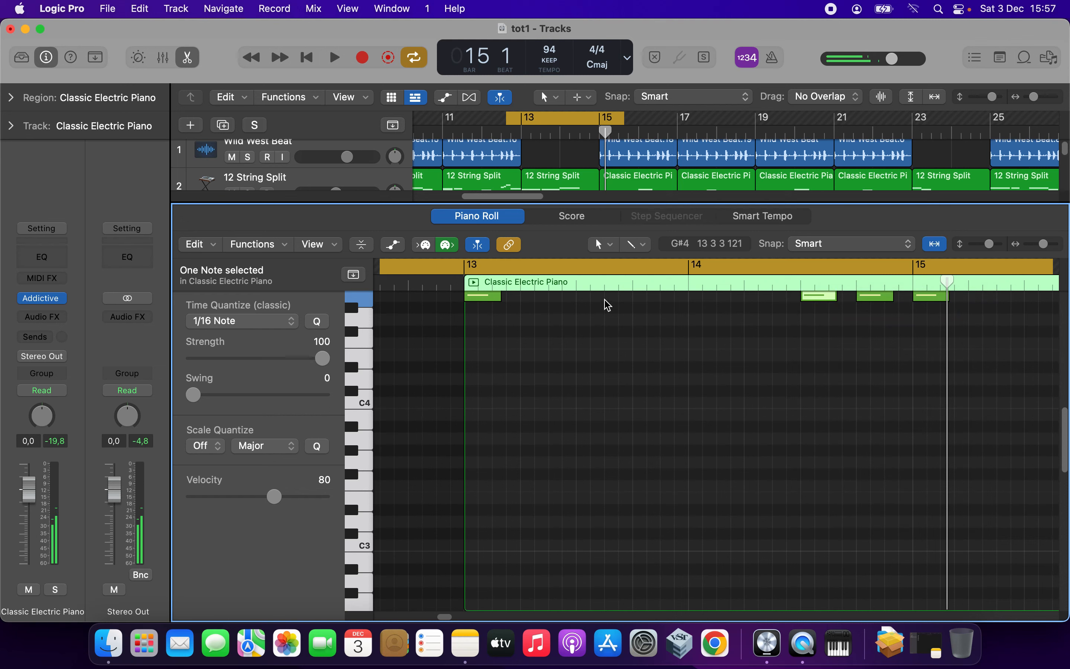
pyautogui.press('space')
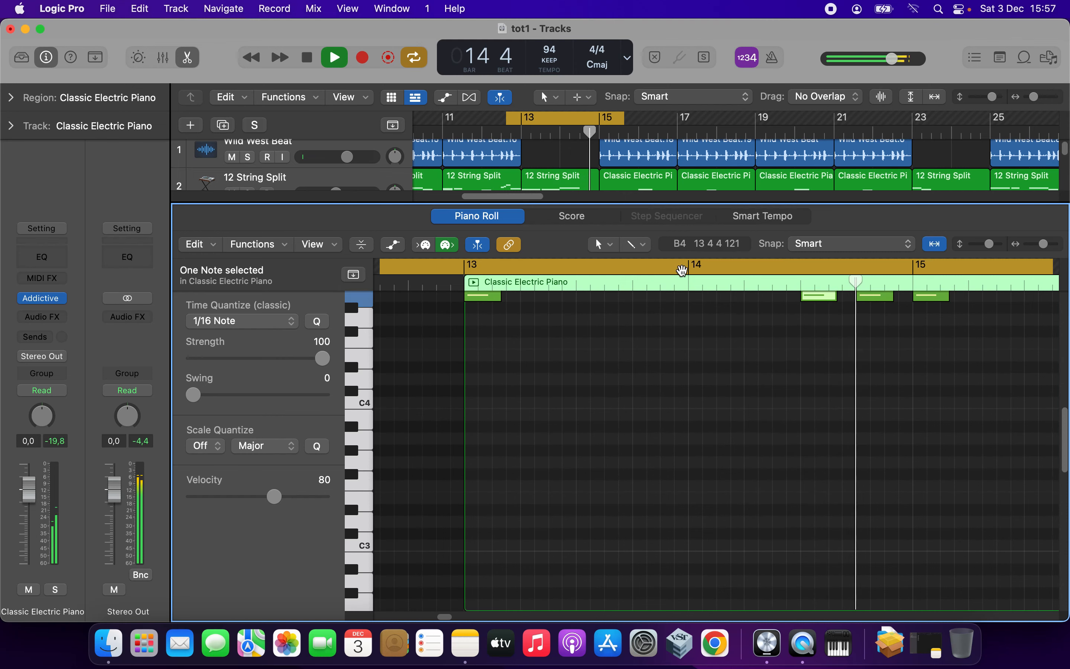
pyautogui.press('space')
# Shrink the Piano Roll and copy the bar 13 drum region to bar 23 on the Classic Electric Piano track.
pyautogui.moveTo(631, 205); pyautogui.dragTo(605, 553)
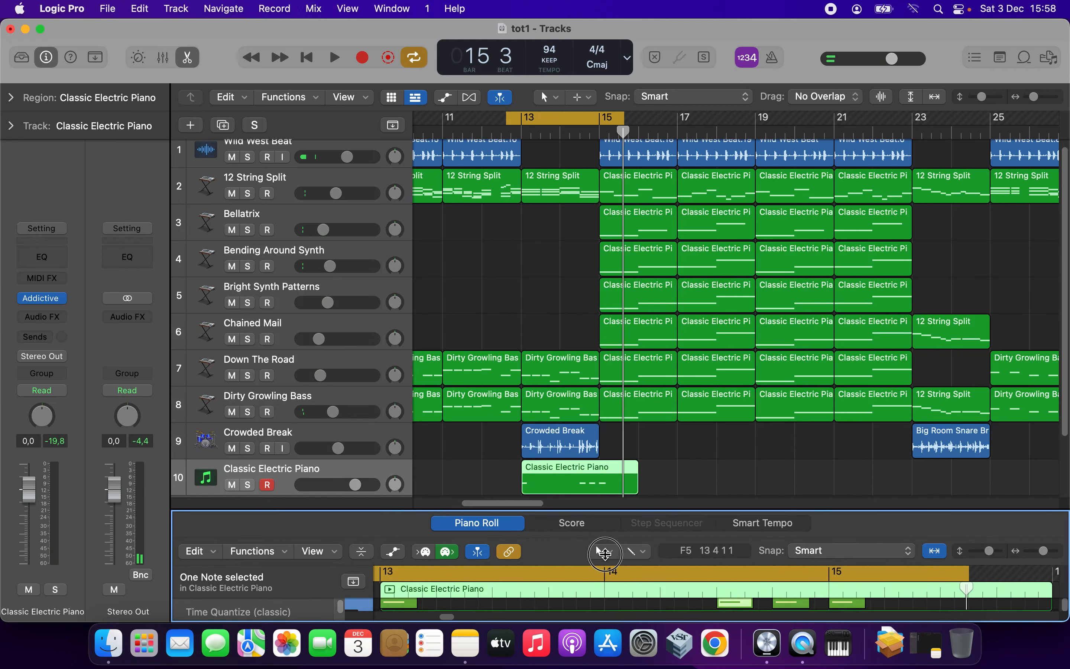
pyautogui.click(618, 486)
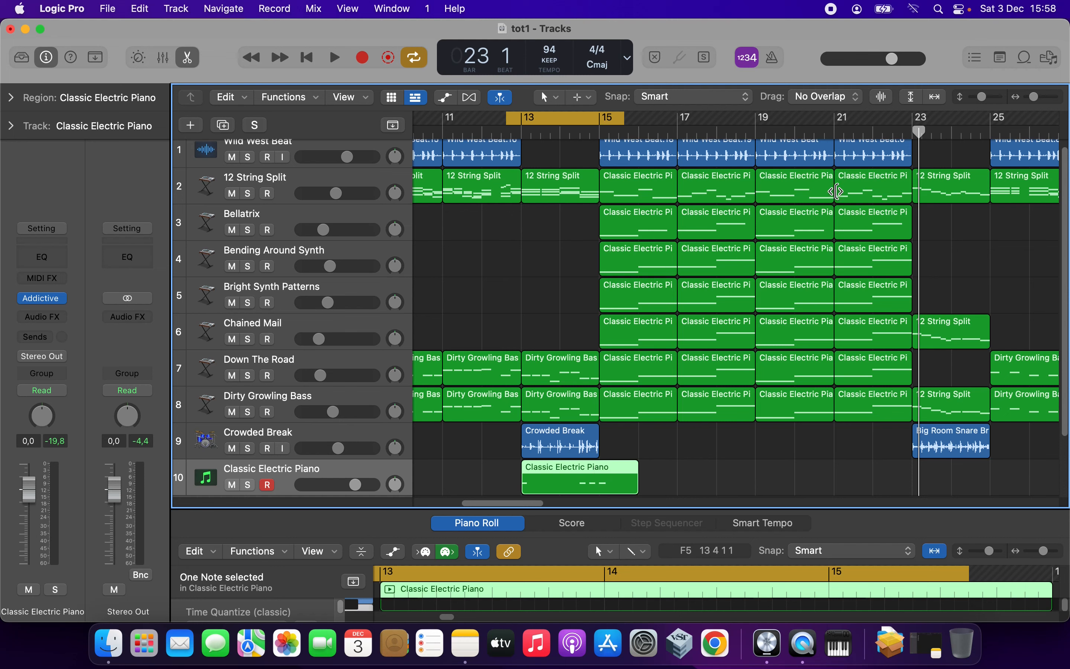
pyautogui.click(912, 132)
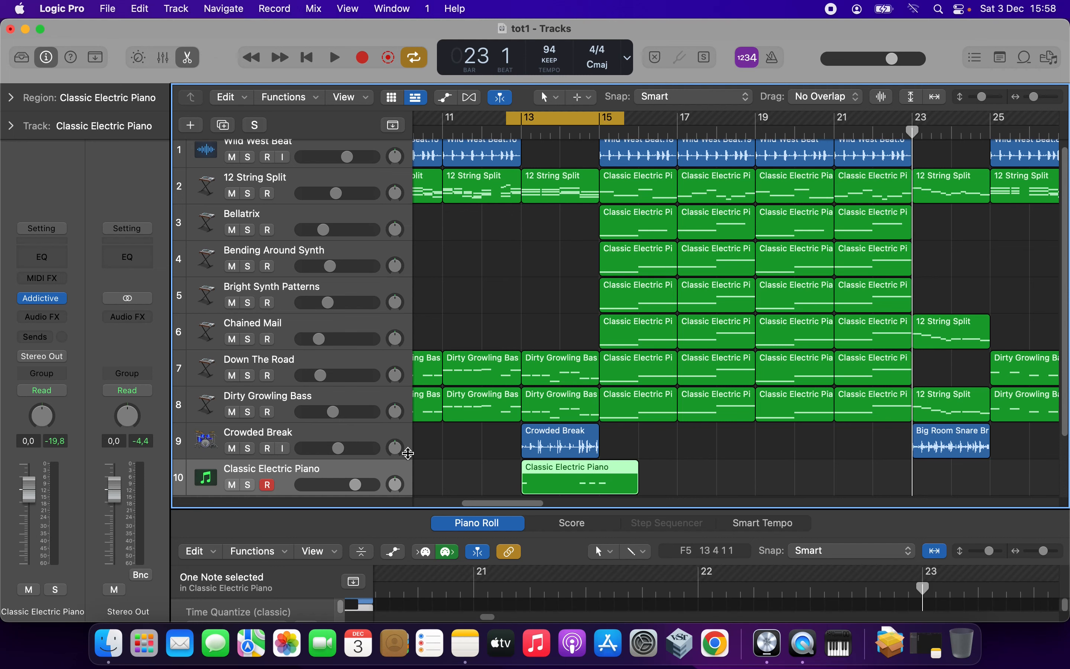
pyautogui.press('super+v')
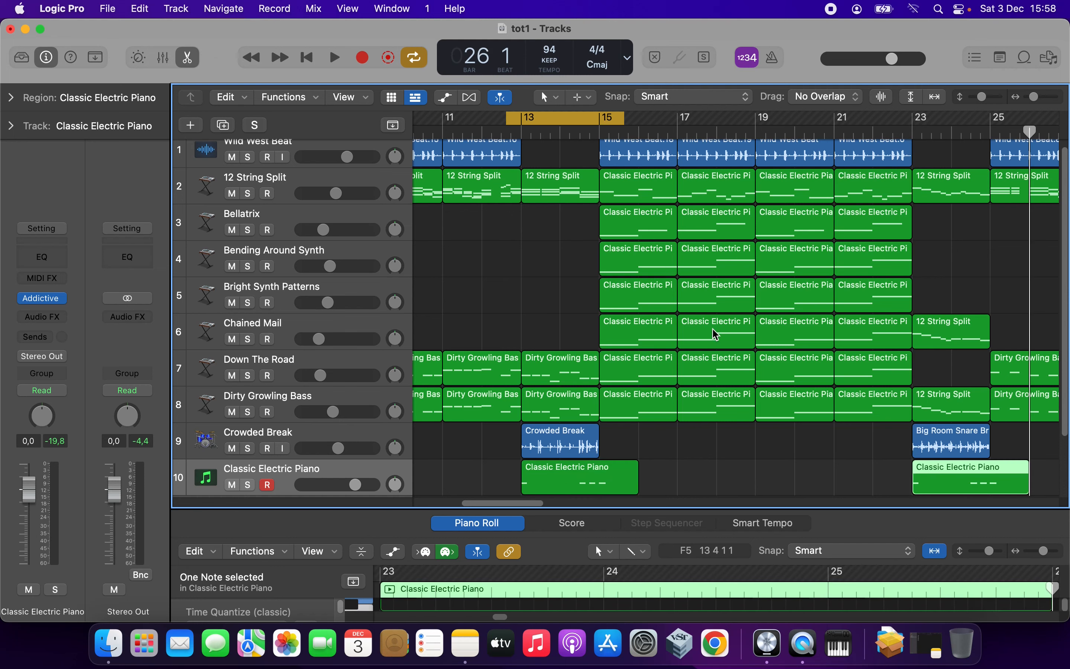
# Turn off cycle mode and play the transition from just before bar 23 into bar 25.
pyautogui.click(579, 120)
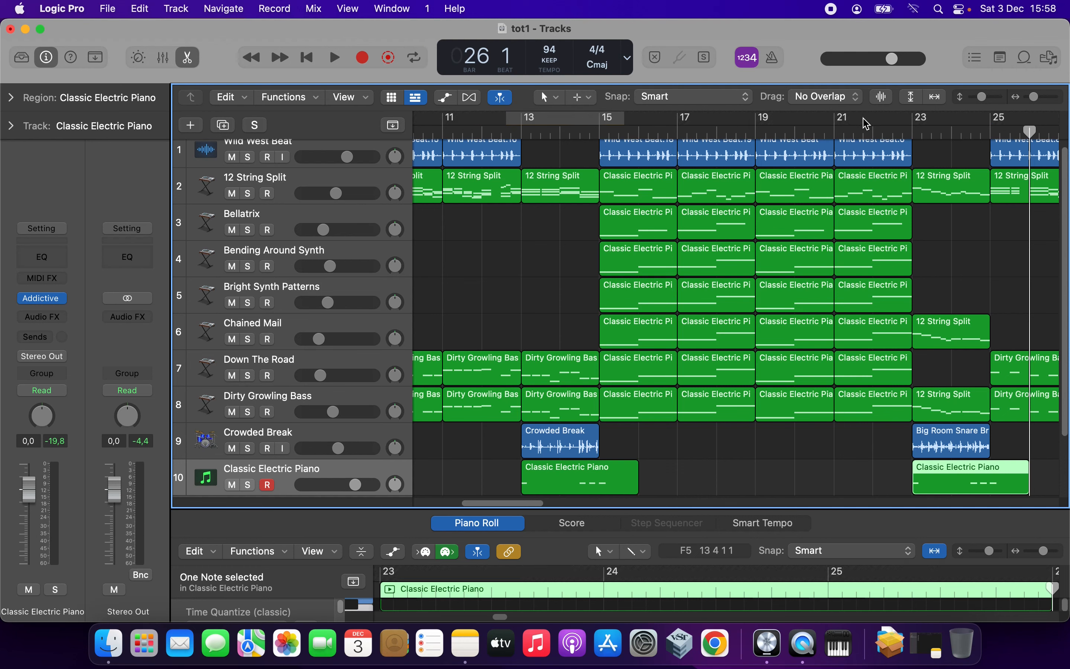
pyautogui.click(883, 127)
pyautogui.press('space')
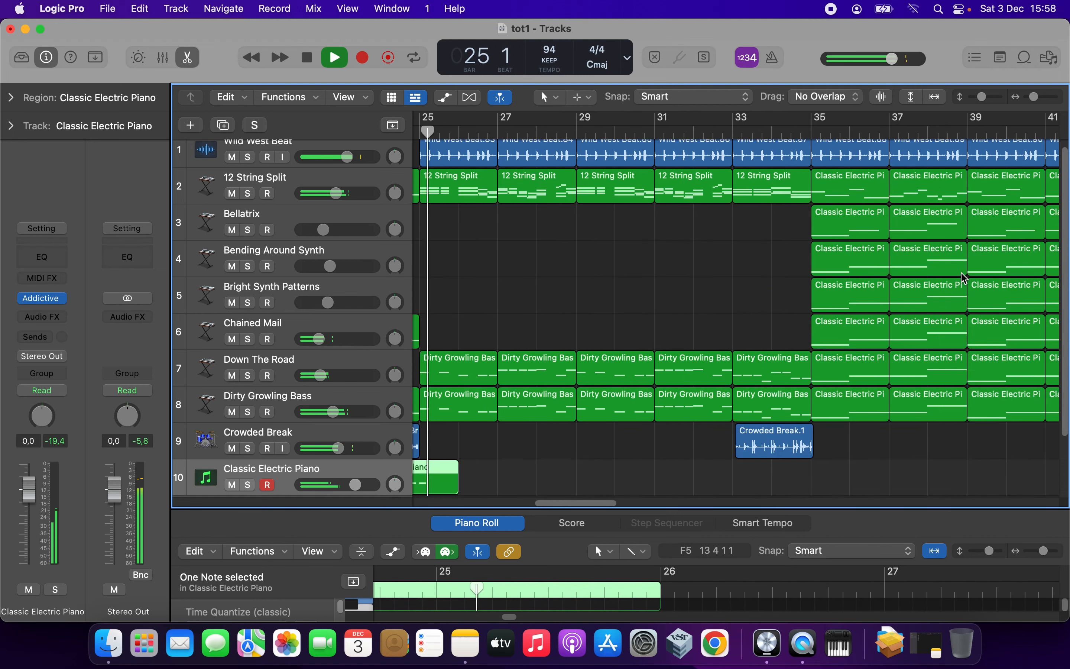
pyautogui.press('space')
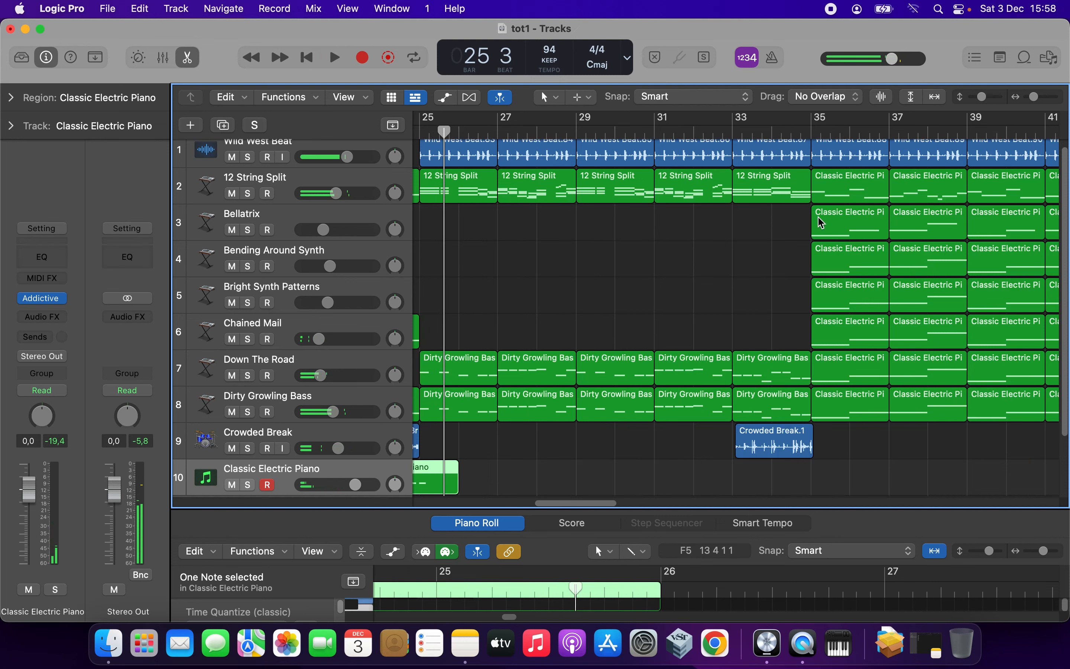
# Paste the drum region at bar 33 on the Classic Electric Piano track.
pyautogui.click(733, 132)
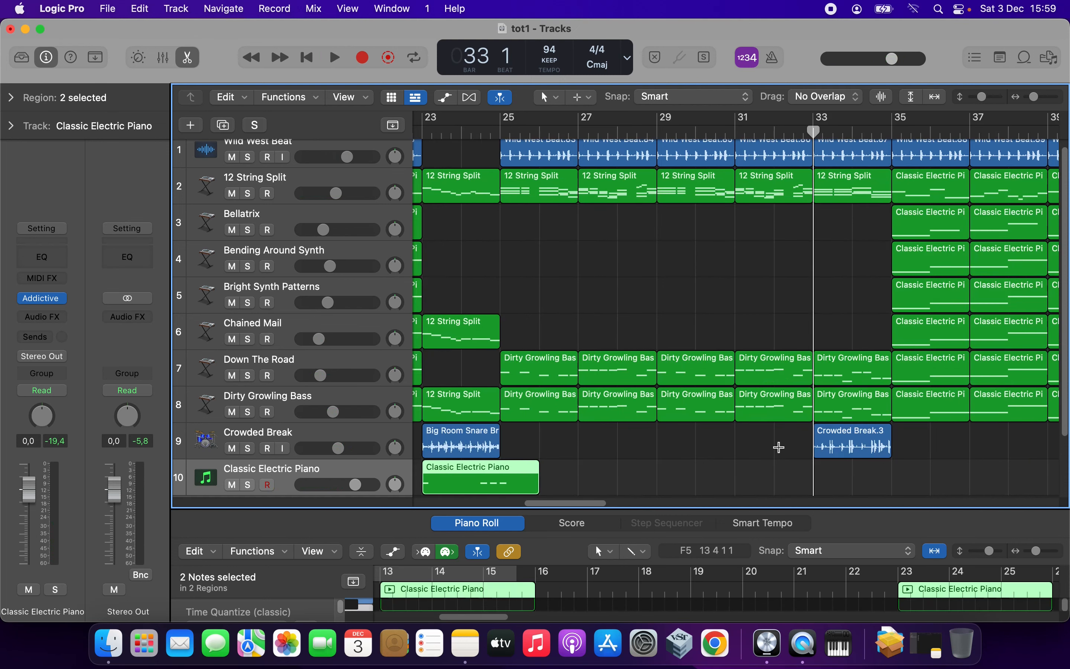
pyautogui.press('super+v')
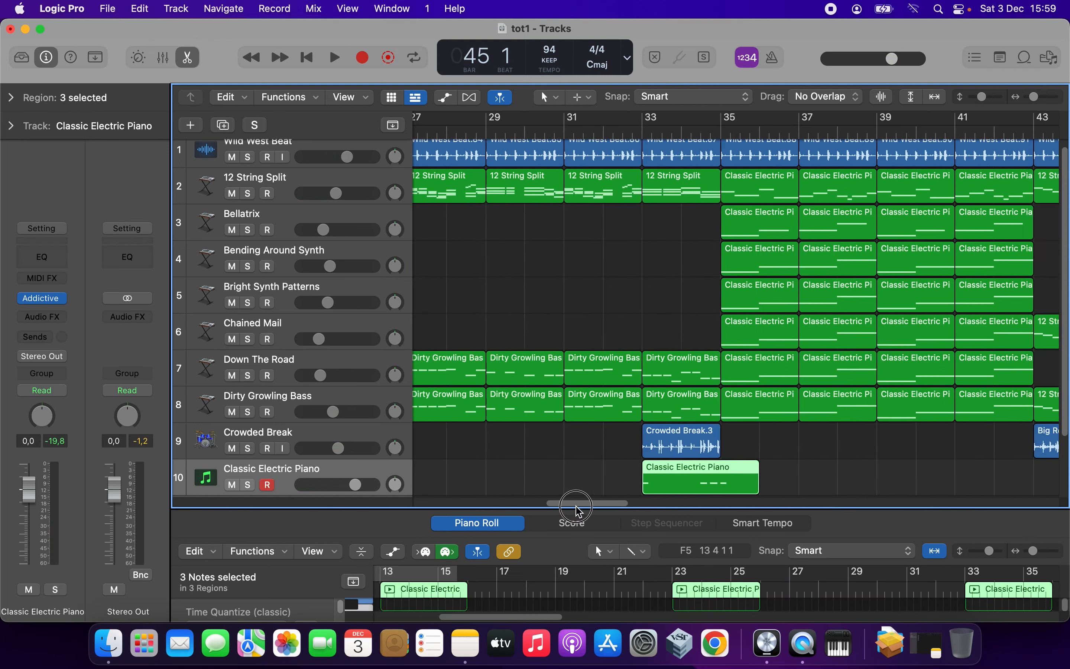
pyautogui.moveTo(576, 505); pyautogui.dragTo(571, 505)
pyautogui.click(693, 472)
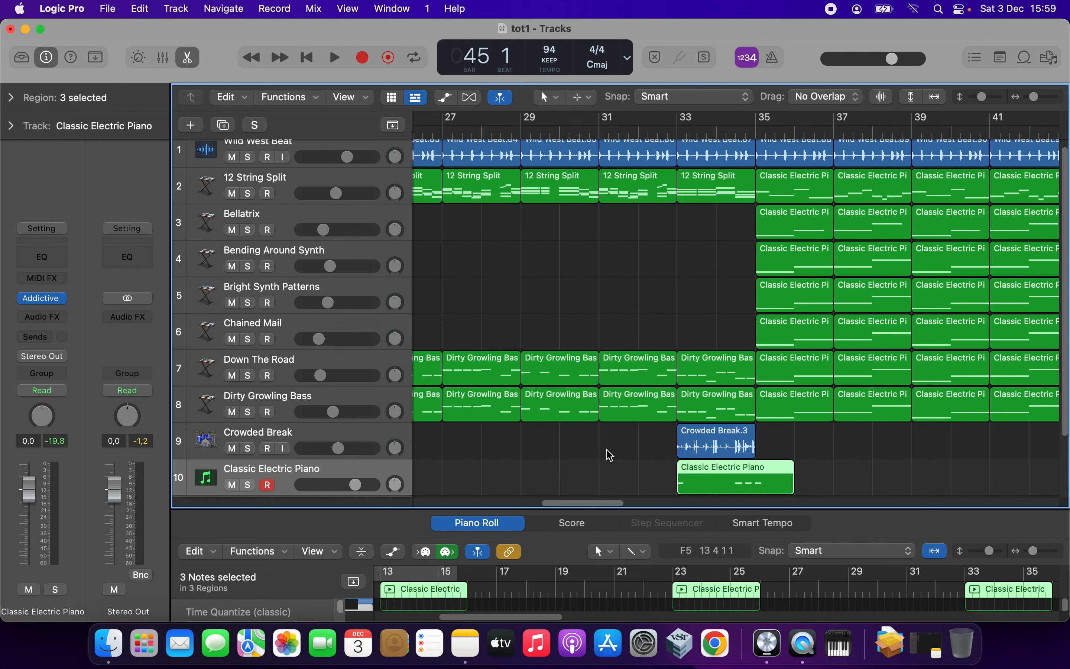
# Paste copies of the three drum regions from bar 43 onward, landing at bars 43, 53 and 63.
pyautogui.click(559, 506)
pyautogui.moveTo(559, 506); pyautogui.dragTo(606, 506)
pyautogui.click(688, 133)
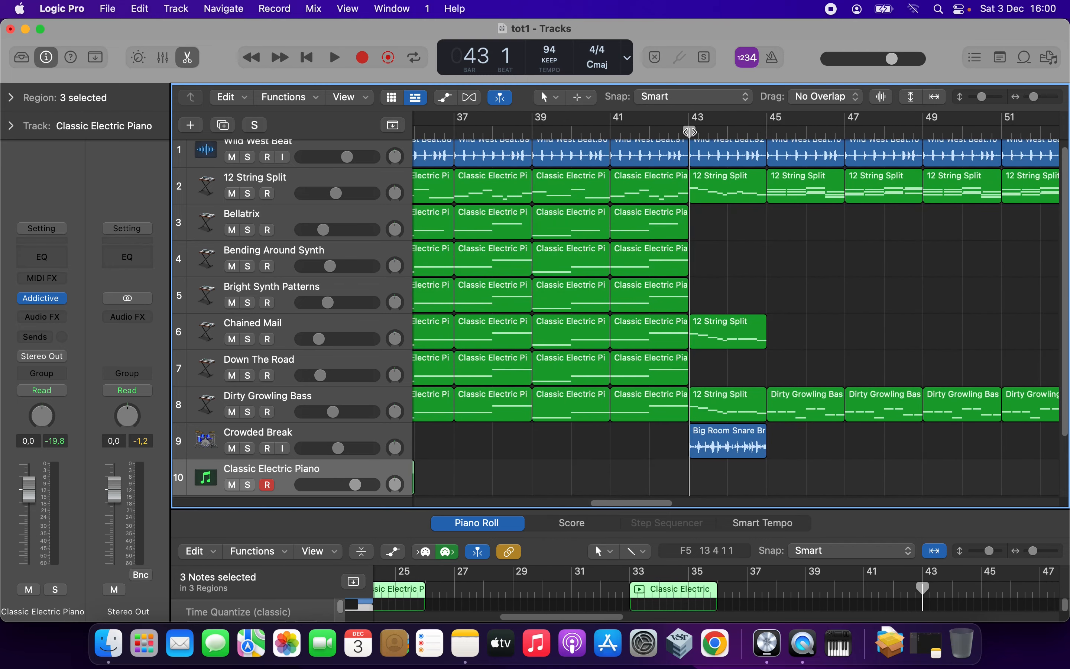
pyautogui.press('super+v')
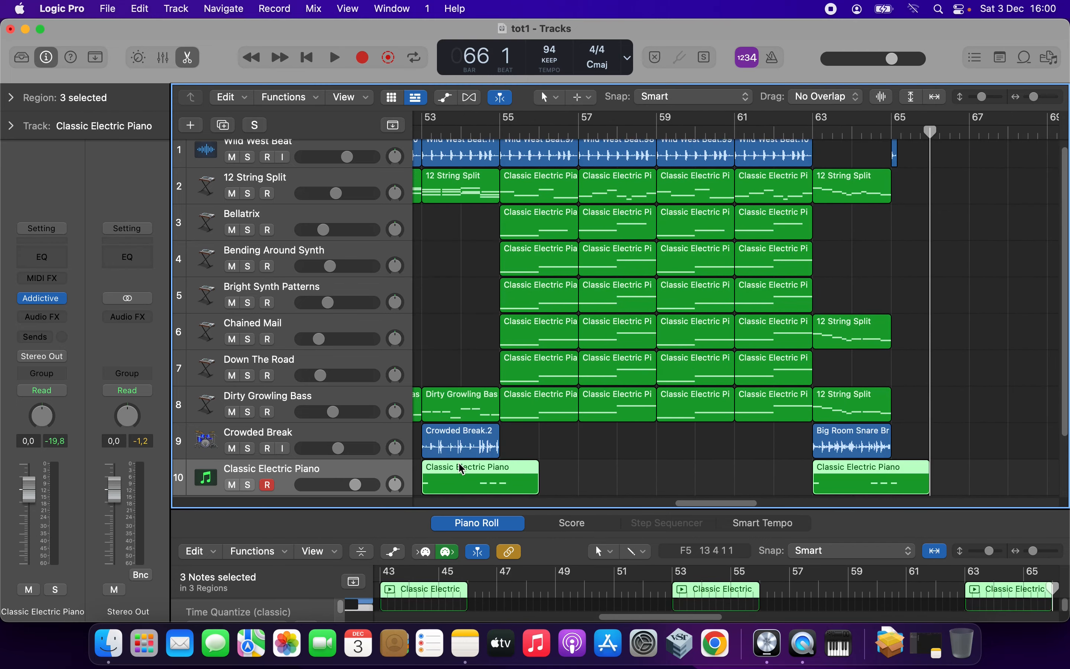
# Review the placement of the drum regions across the whole arrangement and clear the region selection.
pyautogui.hscroll(-10, 689, 506)
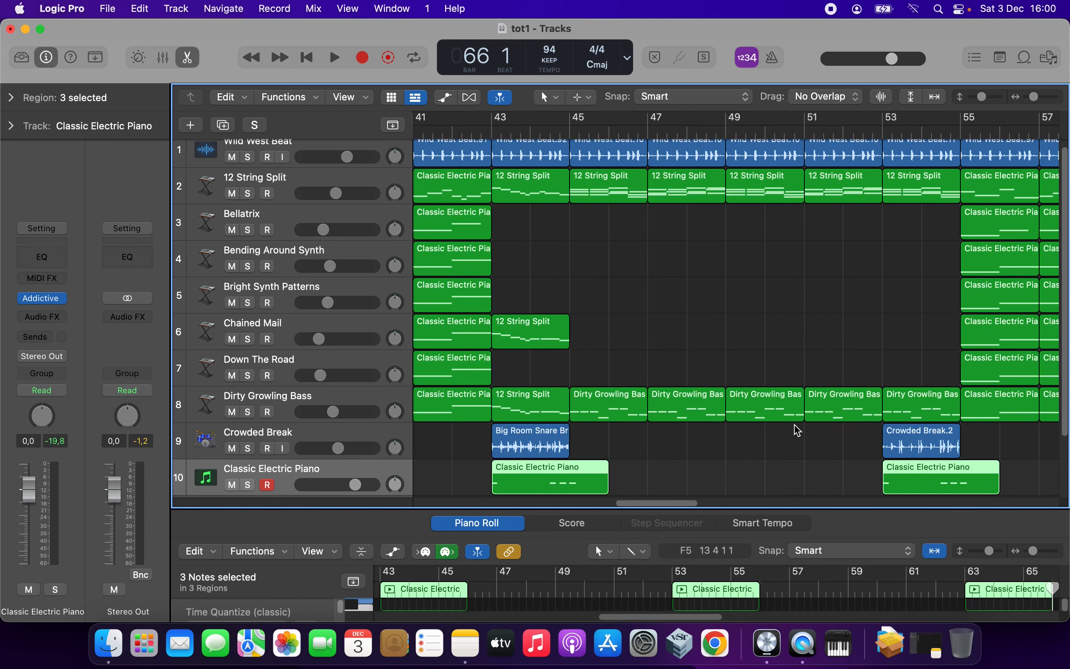
pyautogui.moveTo(1032, 105); pyautogui.dragTo(1027, 104)
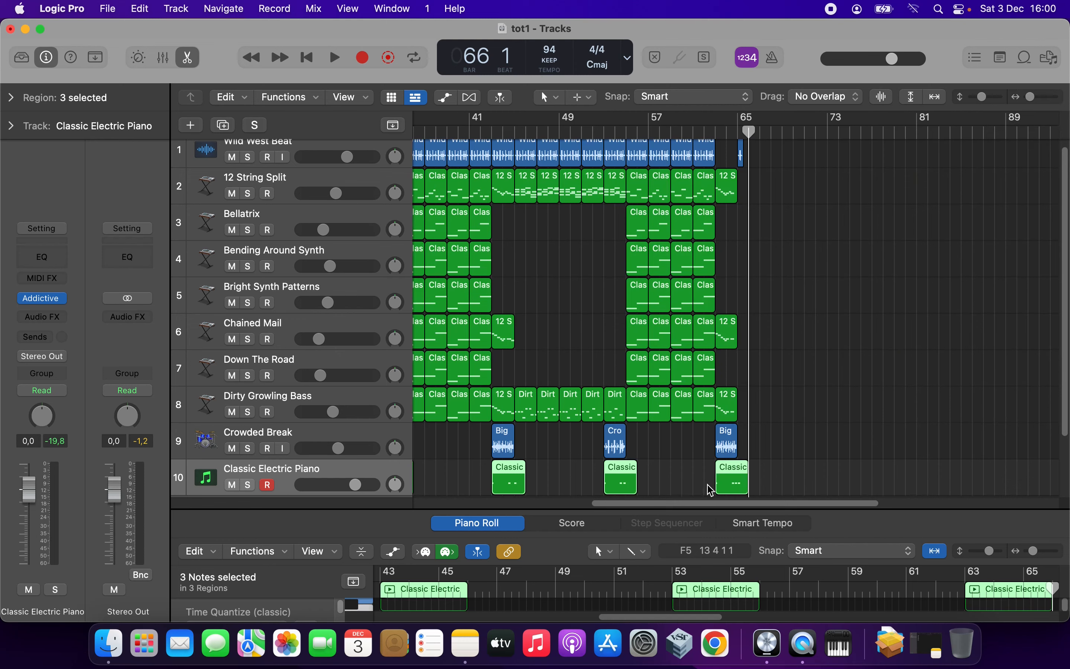
pyautogui.moveTo(700, 504); pyautogui.dragTo(526, 508)
pyautogui.moveTo(1033, 101); pyautogui.dragTo(1030, 101)
pyautogui.click(700, 505)
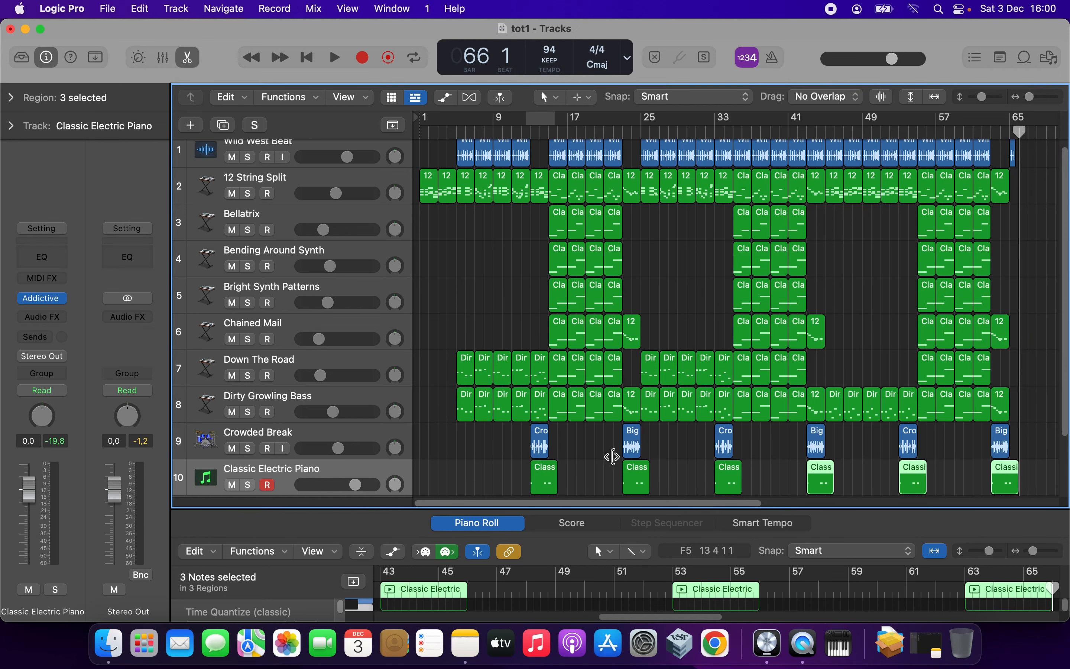
pyautogui.click(504, 480)
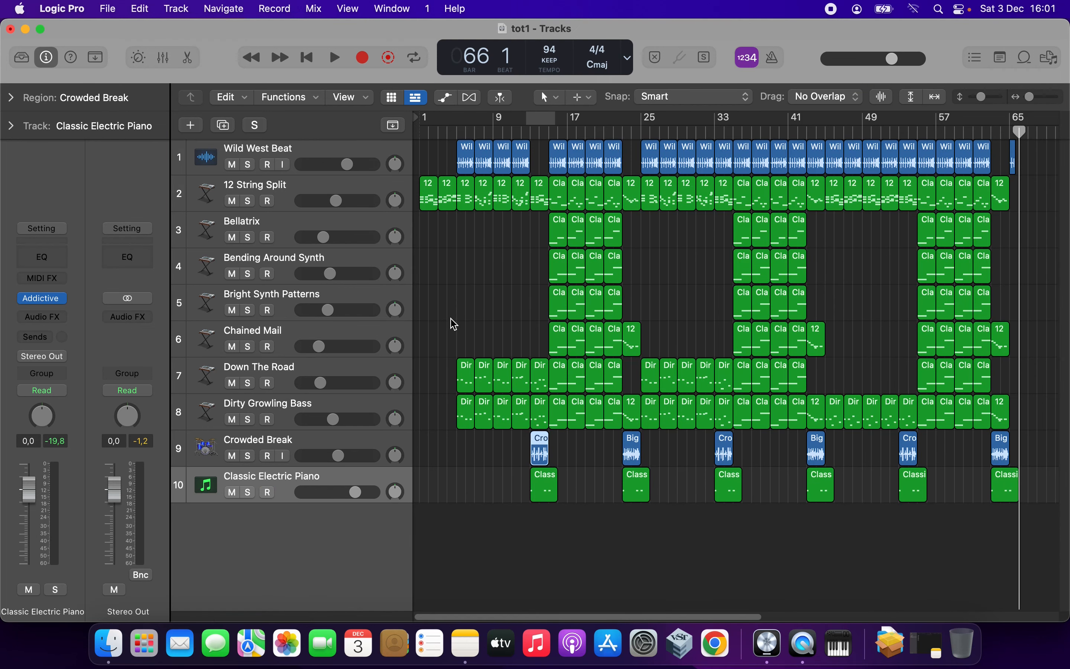
# Copy the Dirty Growling Bass region at bar 33 on the Down The Road track to bar 53 of that track.
pyautogui.click(835, 387)
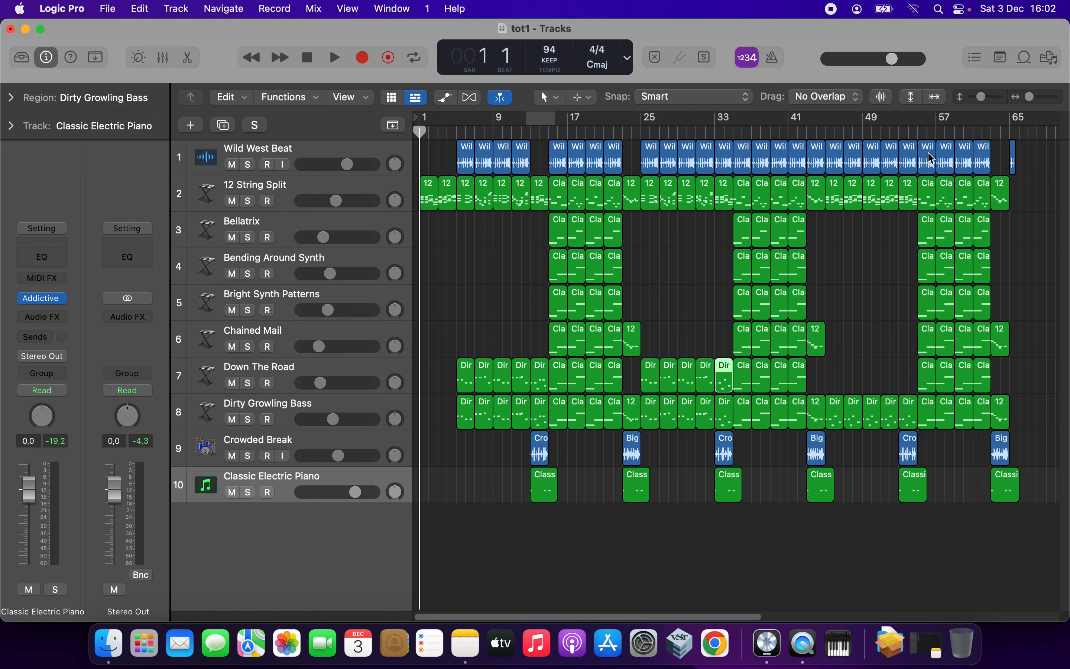
pyautogui.click(892, 131)
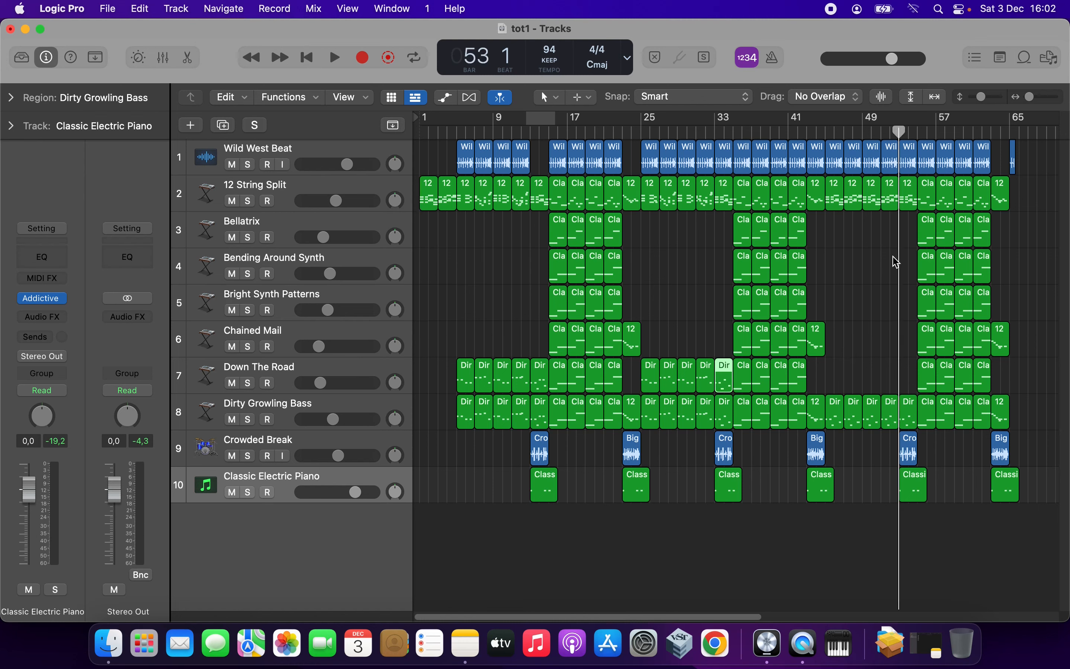
pyautogui.click(377, 369)
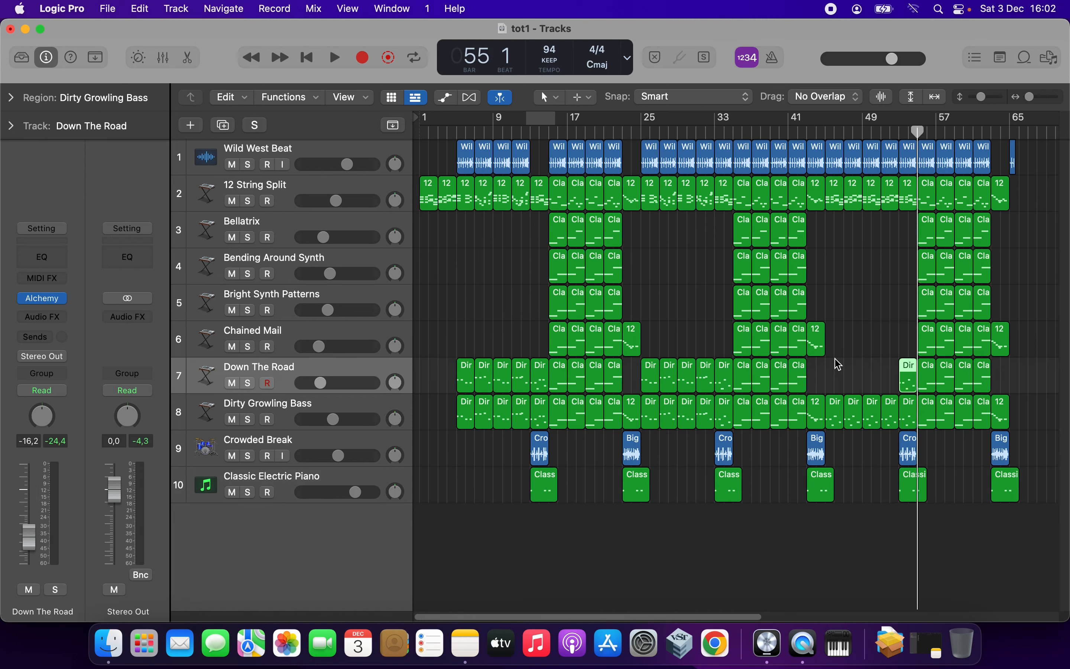
# Return to the song's beginning, briefly check playback and select the first drum region at bar 13.
pyautogui.press('Return')
pyautogui.press('space')
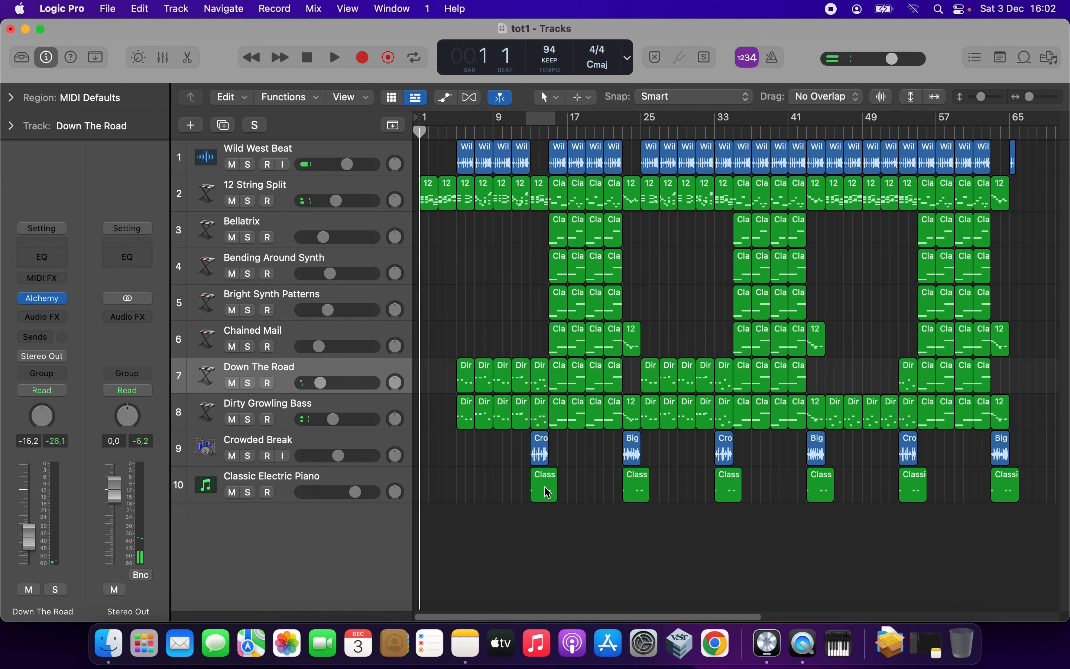
pyautogui.click(546, 490)
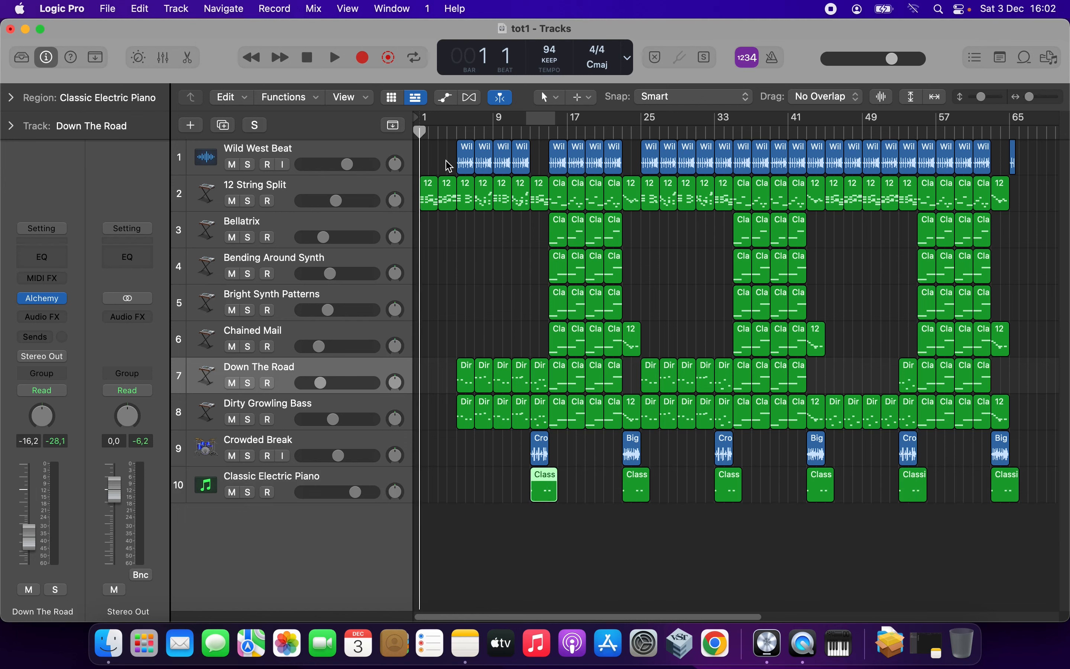
# Paste a copy of the copied drum region at bar 3 on the Classic Electric Piano track.
pyautogui.press('space')
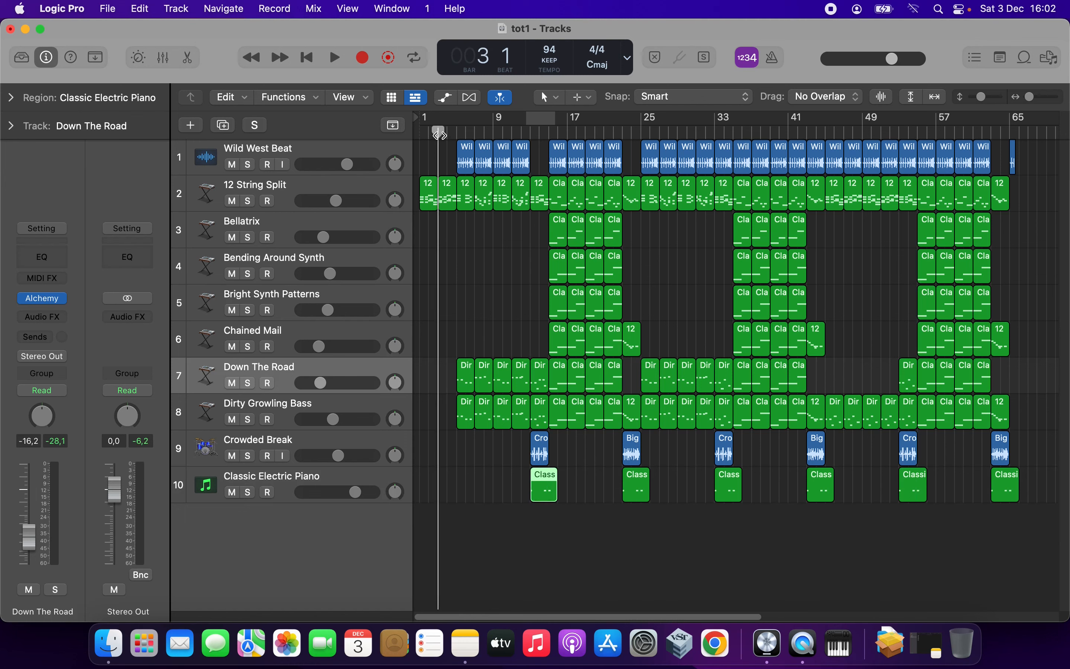
pyautogui.click(338, 479)
pyautogui.press('super+v')
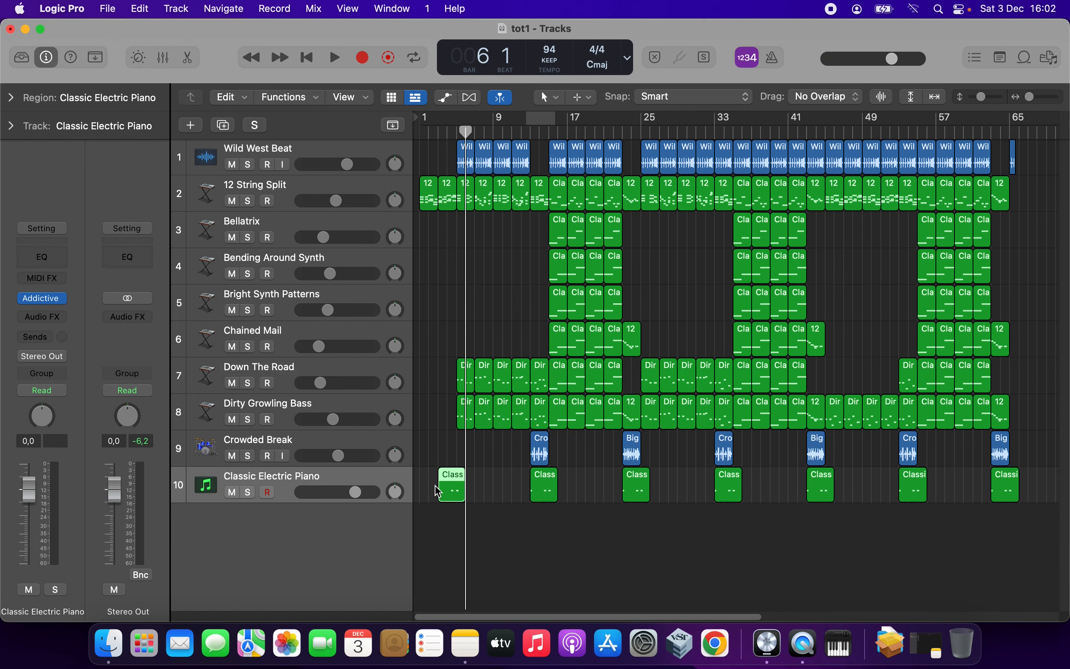
# Delete the first note of the Classic Electric Piano region at bar 3 and return to the full arrangement.
pyautogui.doubleClick(451, 488)
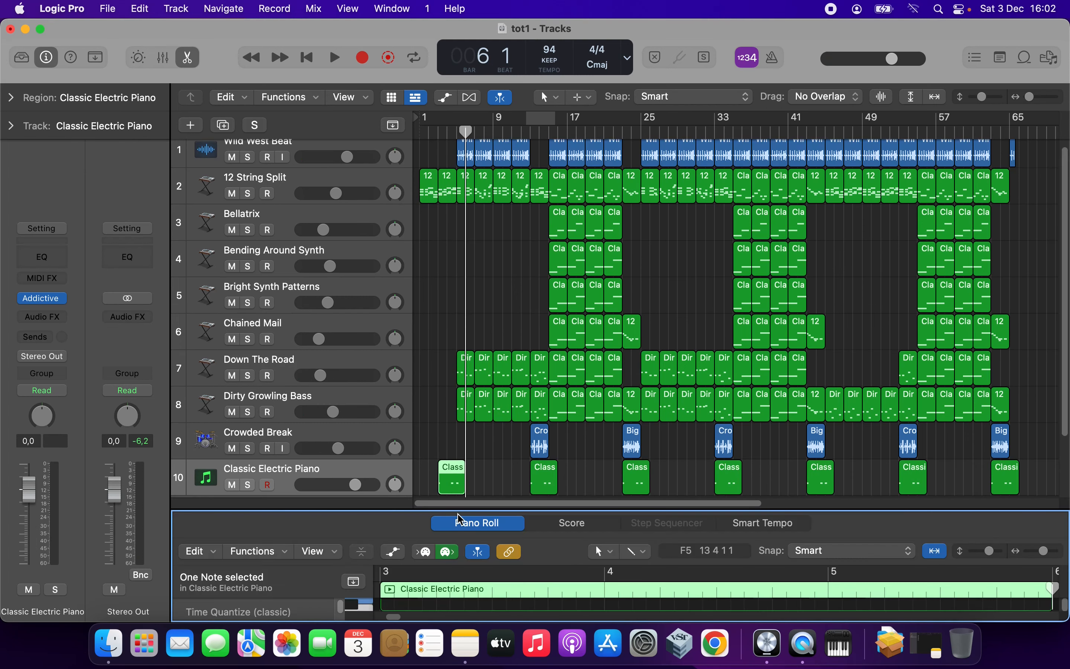
pyautogui.moveTo(458, 509); pyautogui.dragTo(491, 222)
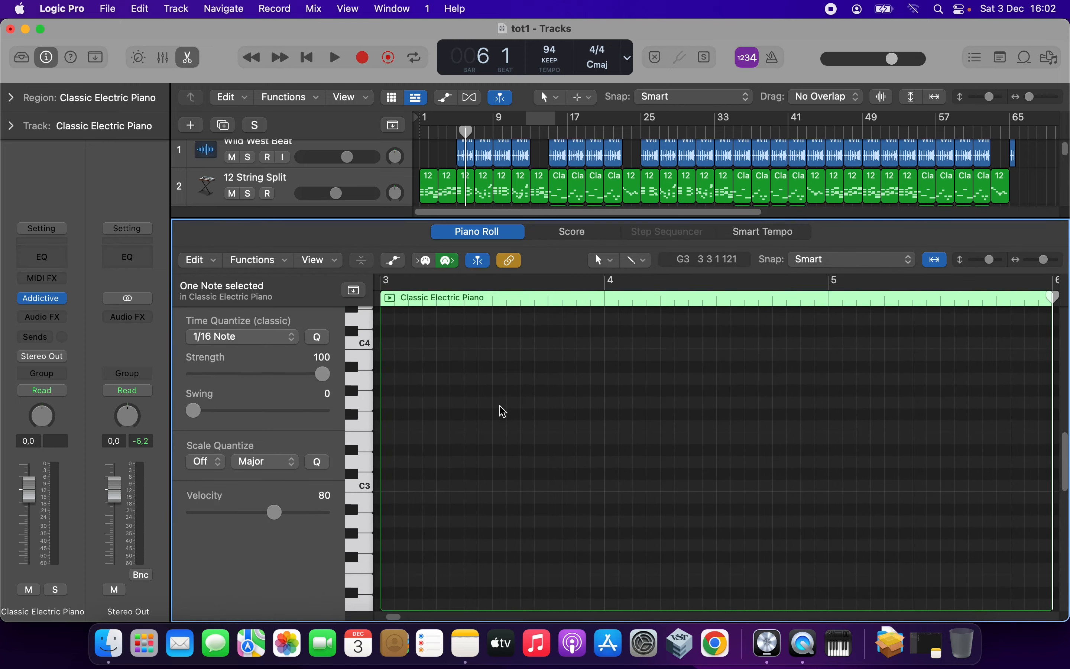
pyautogui.scroll(6, 500, 410)
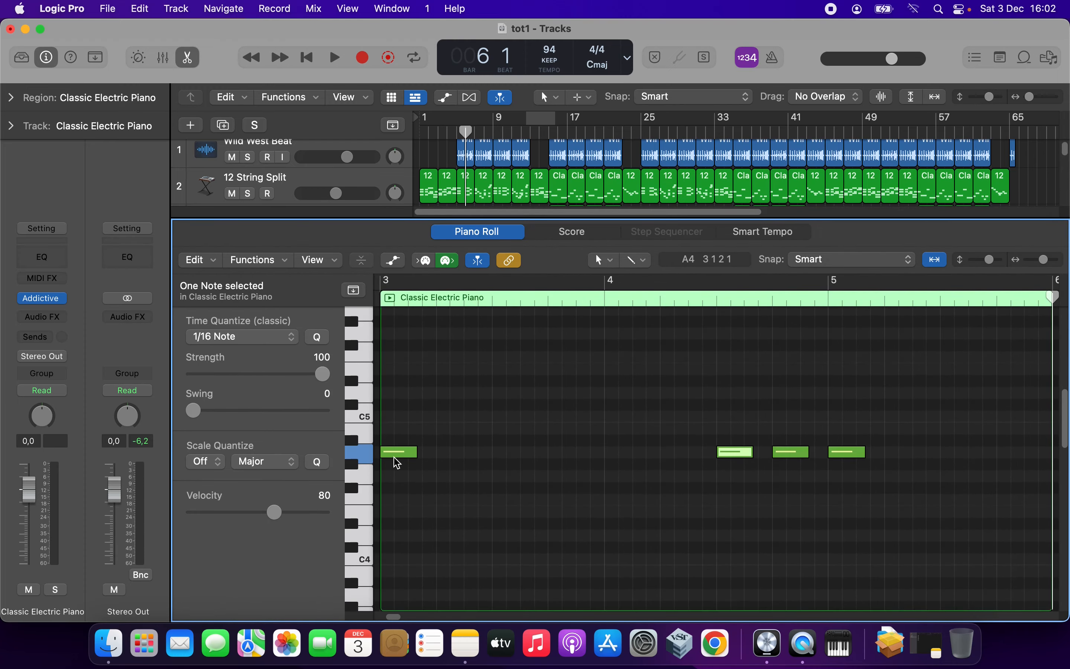
pyautogui.rightClick(394, 455)
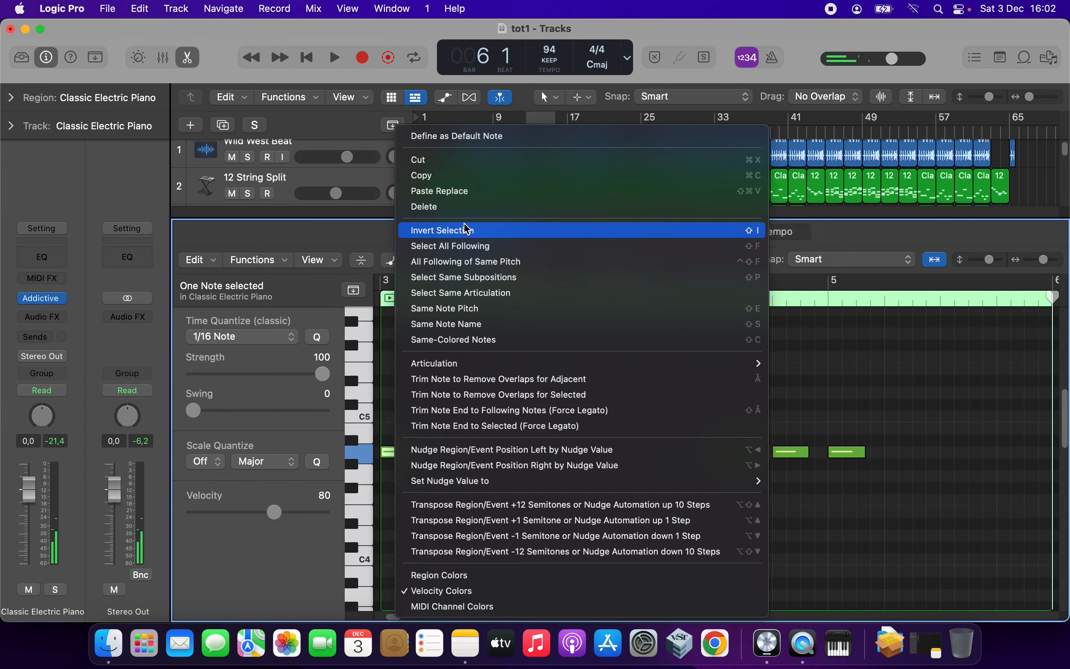
pyautogui.click(462, 212)
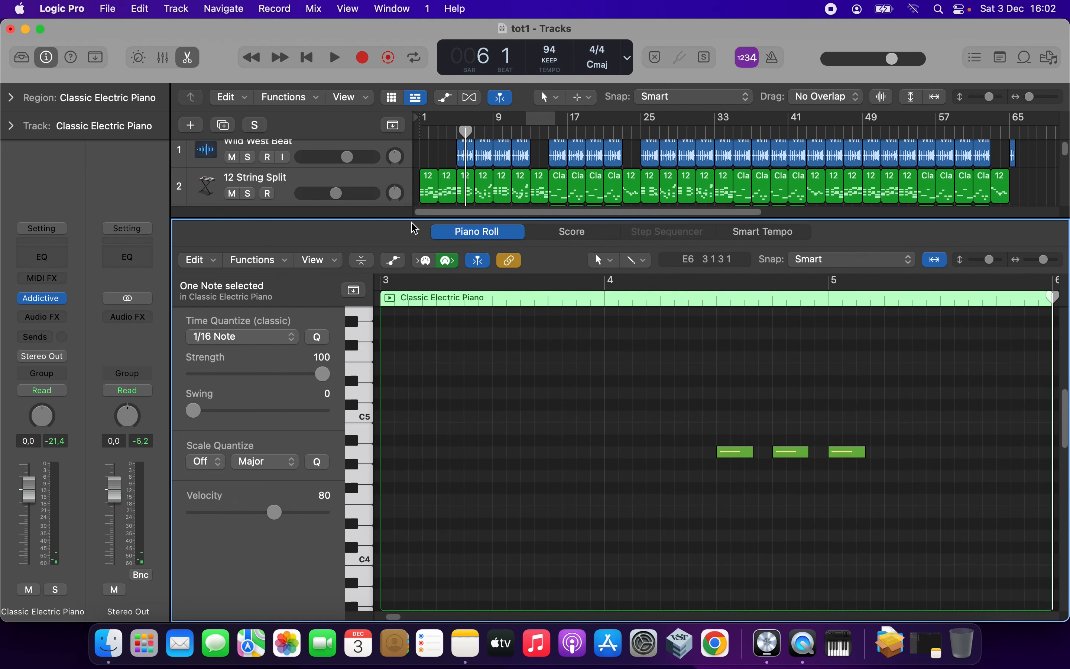
pyautogui.moveTo(411, 261); pyautogui.dragTo(420, 476)
pyautogui.scroll(-1, 435, 409)
pyautogui.scroll(-1, 435, 409)
pyautogui.doubleClick(450, 443)
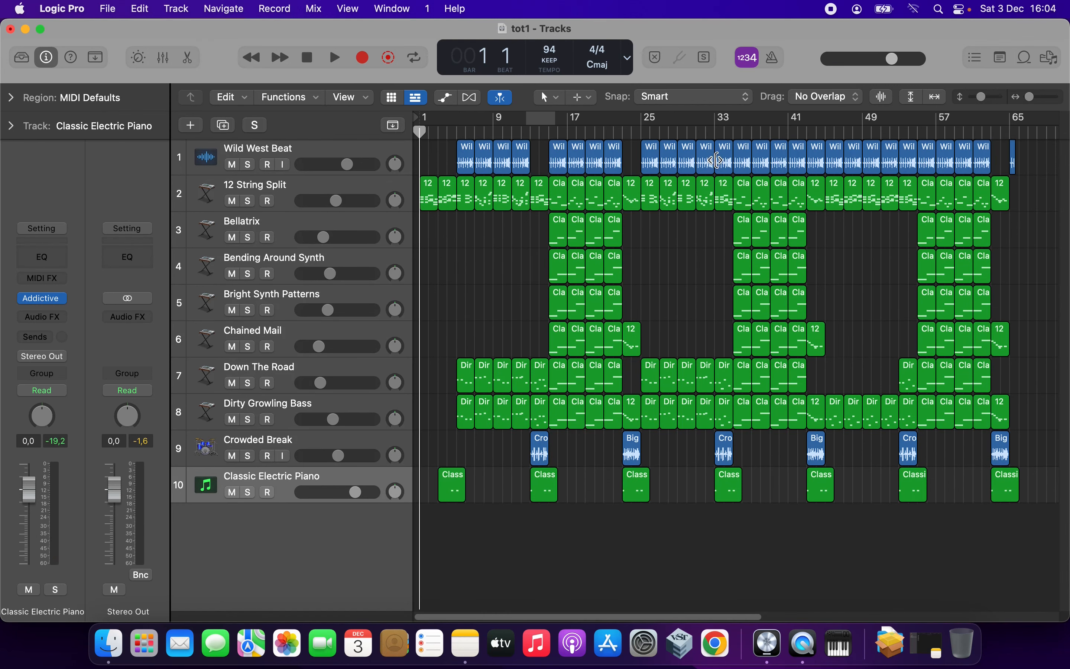
# Delete the Wild West Beat regions at bars 33, 53 and 43 above the drum breaks.
pyautogui.rightClick(728, 155)
pyautogui.click(736, 156)
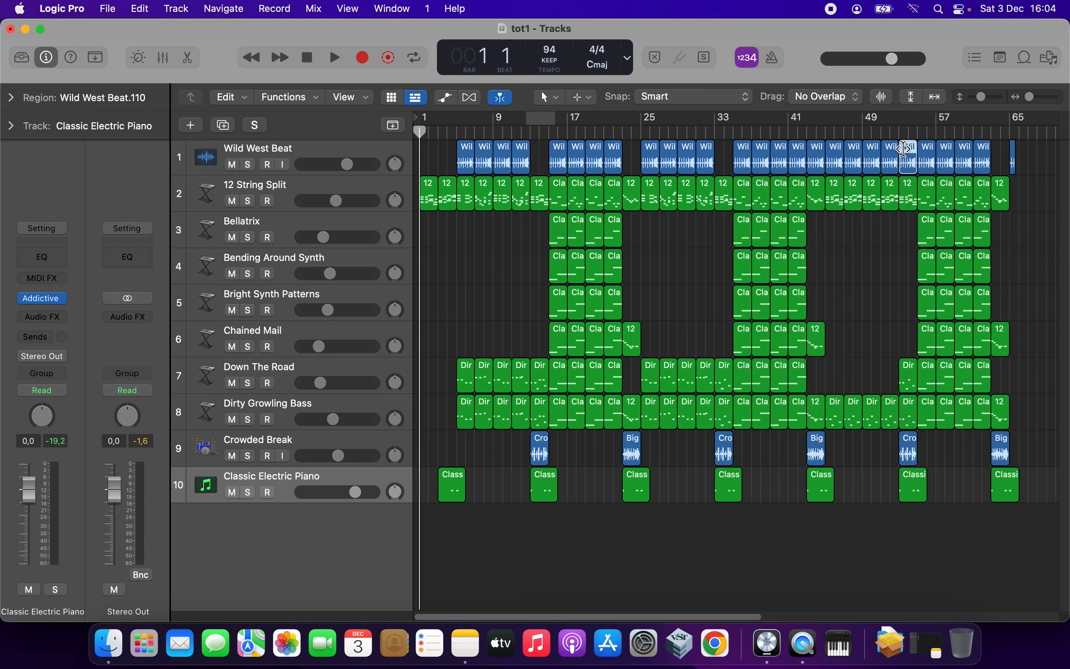
pyautogui.rightClick(904, 150)
pyautogui.click(910, 154)
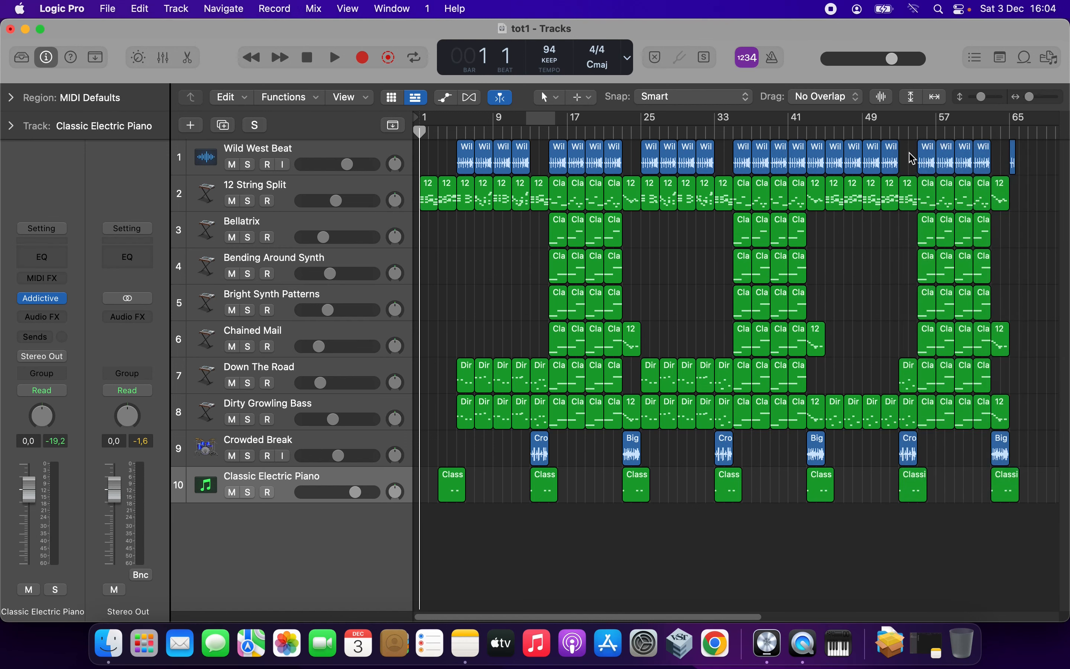
pyautogui.rightClick(819, 155)
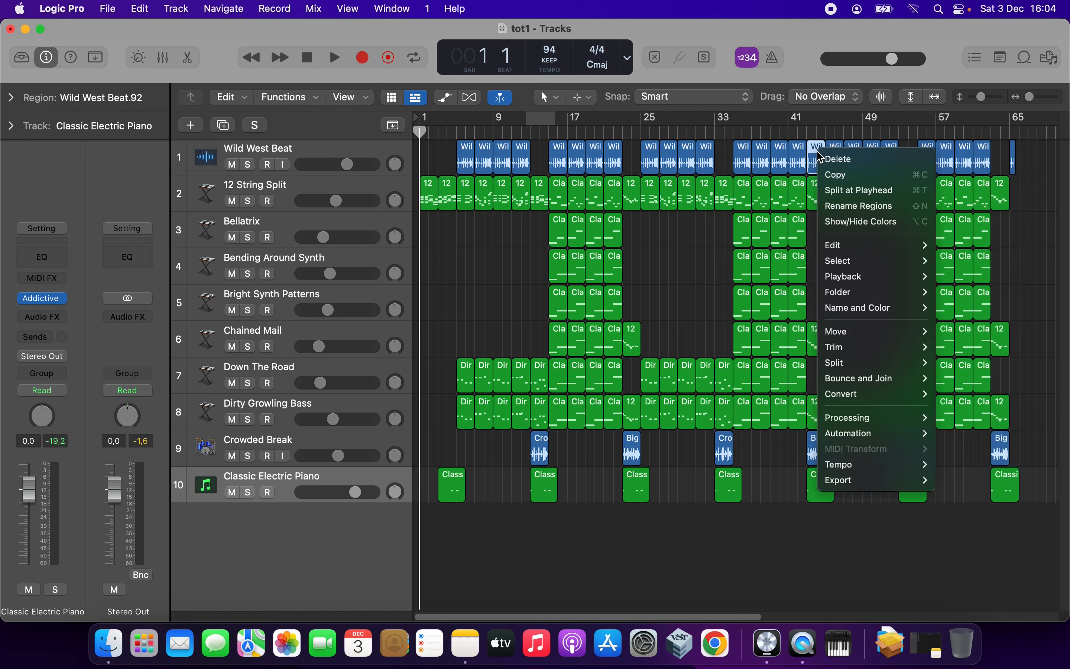
pyautogui.click(823, 157)
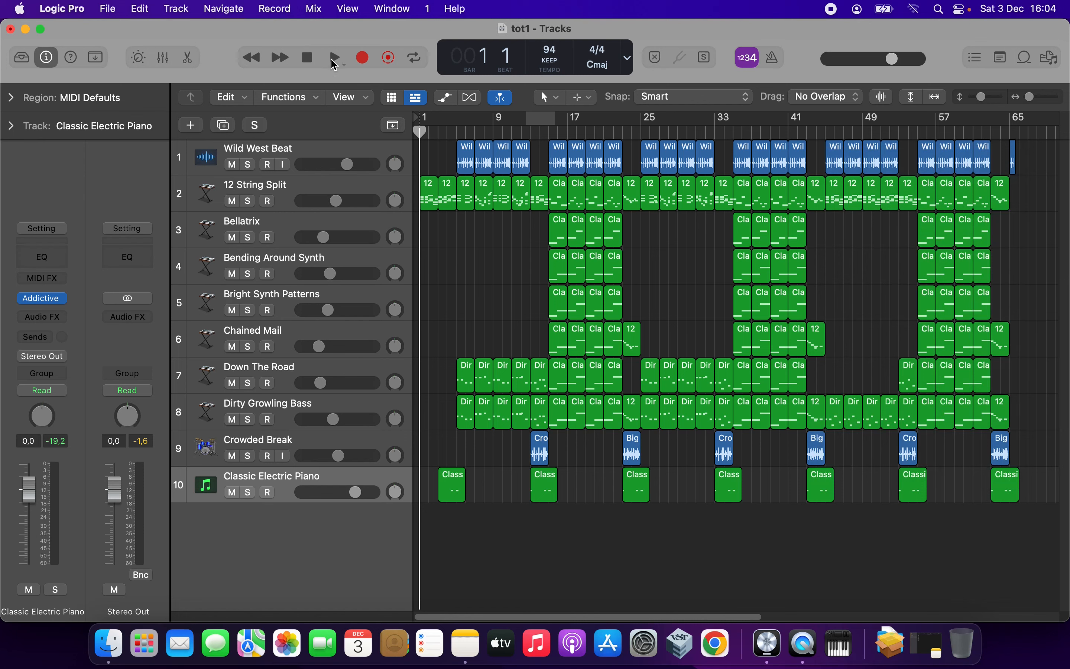
# Play the whole song through to its end, stop playback and return to the beginning.
pyautogui.click(334, 57)
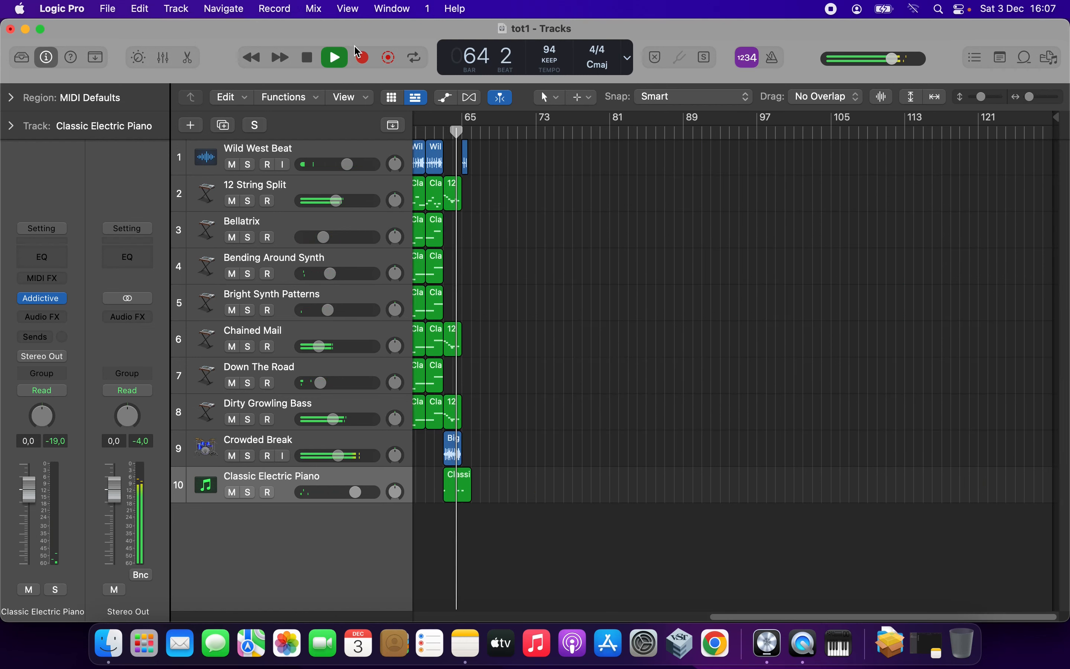
pyautogui.click(308, 58)
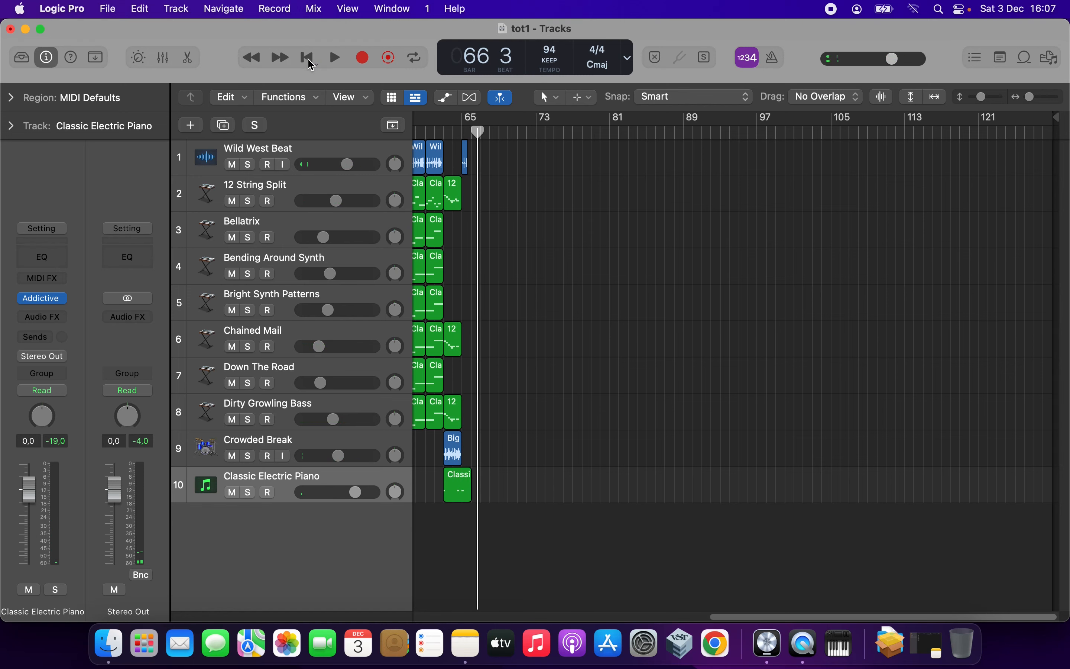
pyautogui.click(309, 62)
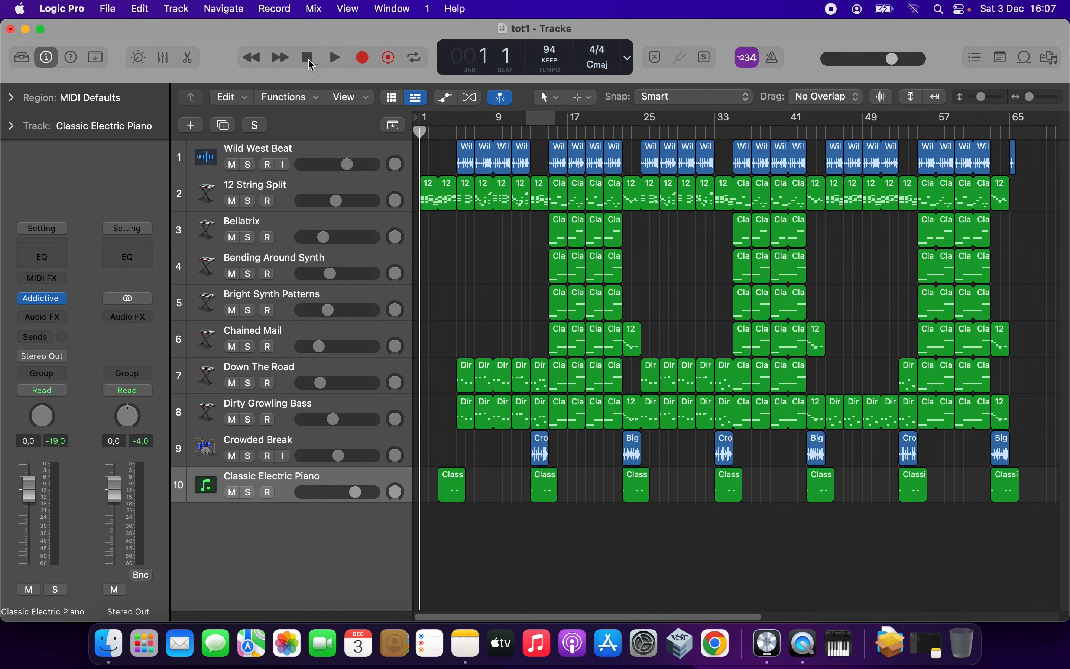